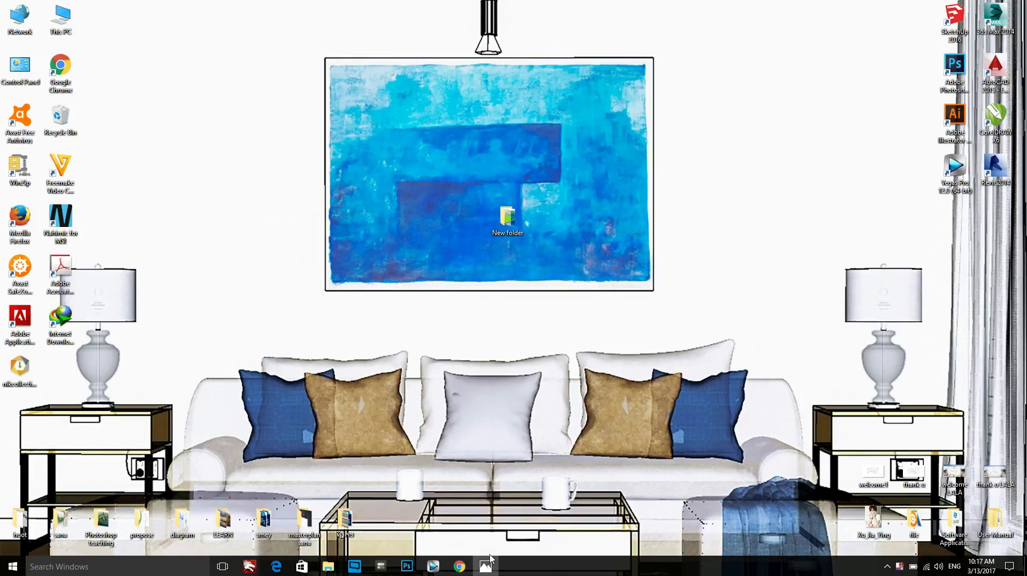
Step: Preview the reference sketch, then open the desktop New folder and preview renders p and p1
left_click(487, 564)
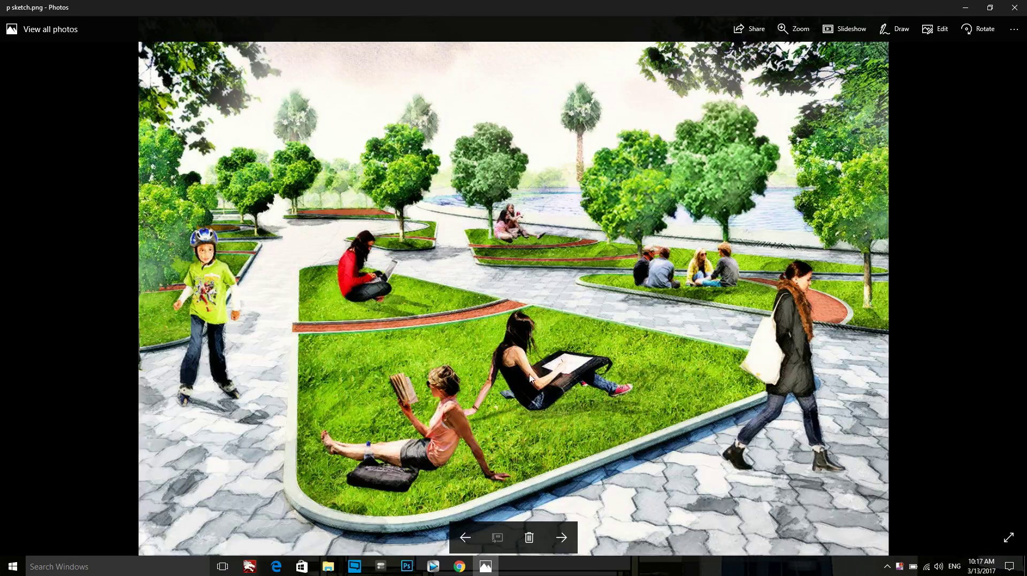
left_click(964, 9)
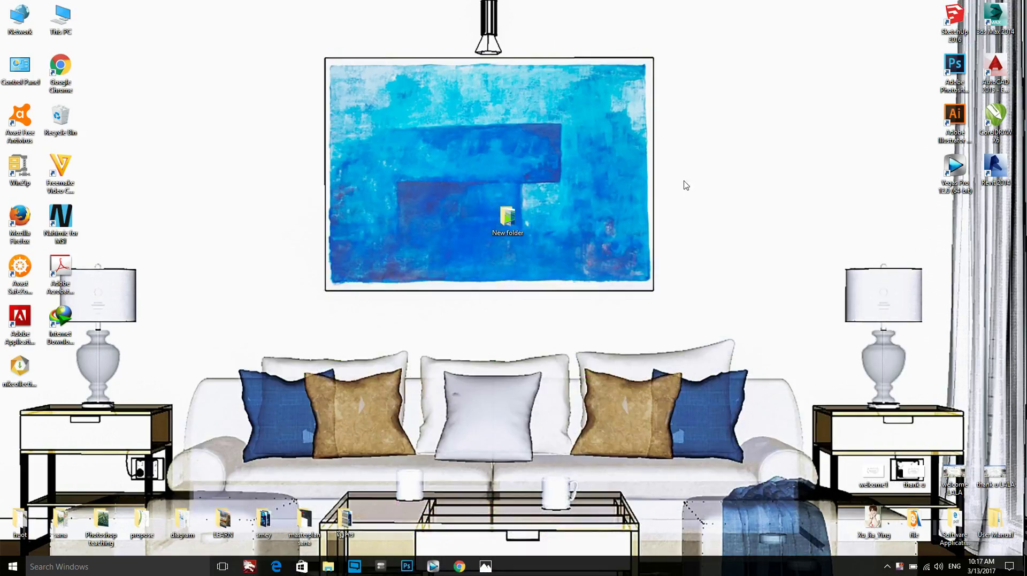
double_click(507, 229)
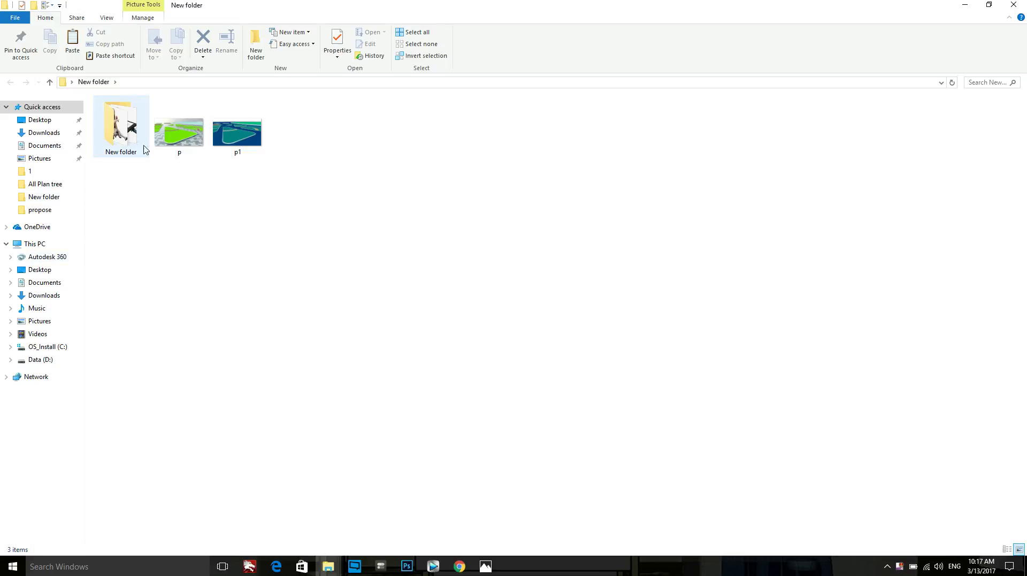
double_click(167, 150)
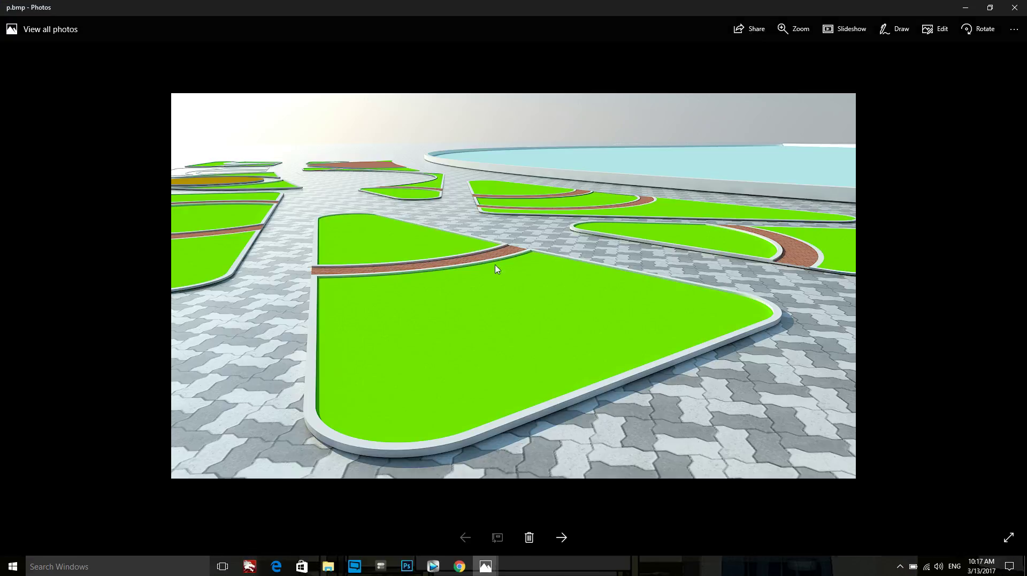
left_click(561, 538)
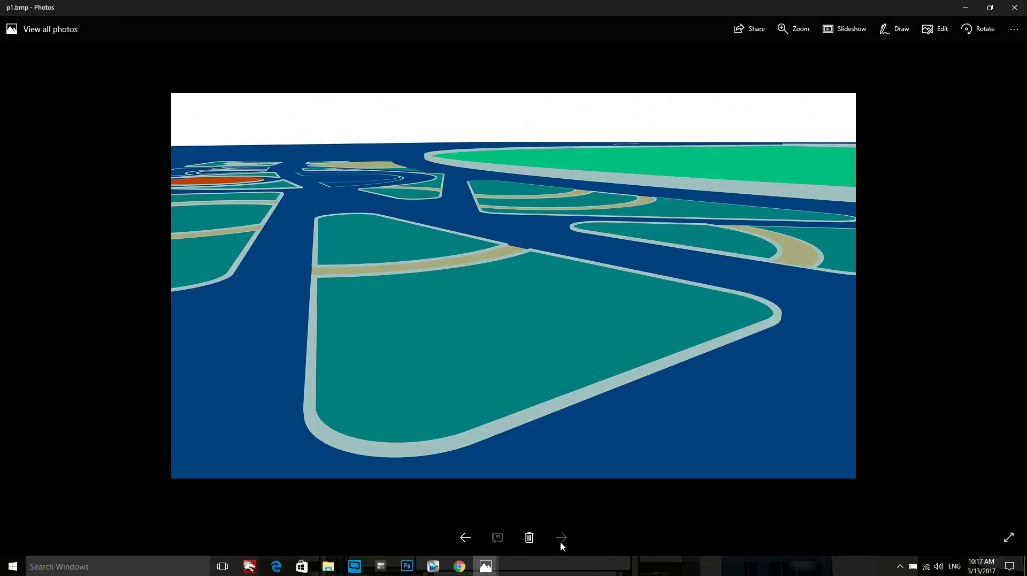
left_click(1018, 6)
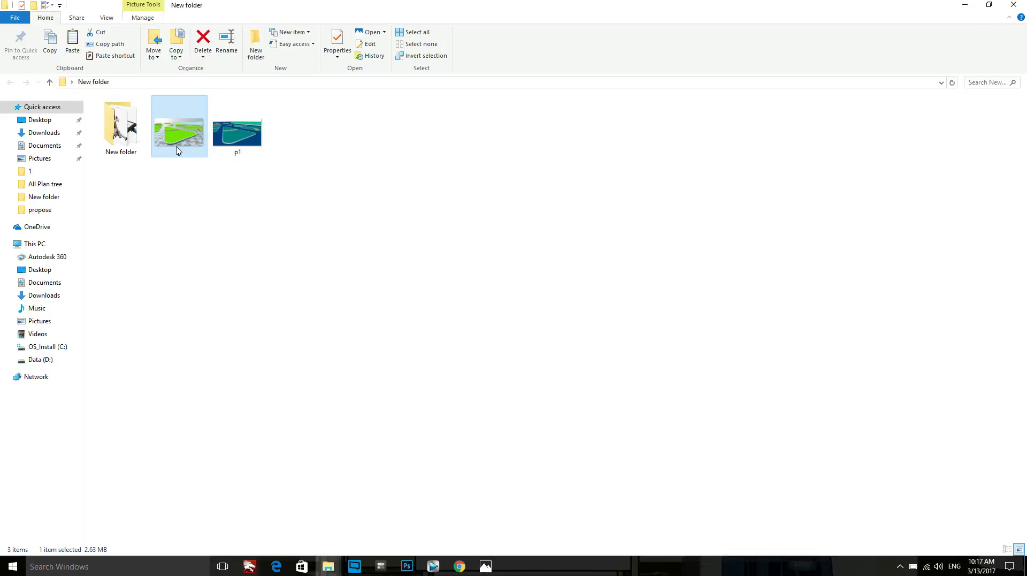
Step: Open p.bmp in Adobe Photoshop CC 2015 and dismiss the floating plug-in panel
right_click(179, 118)
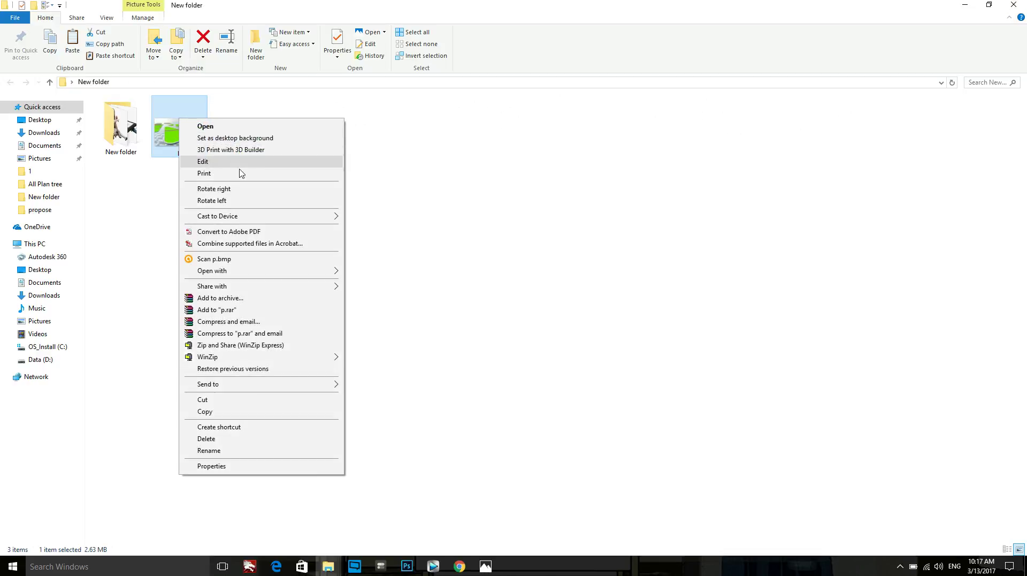
mouse_move(241, 271)
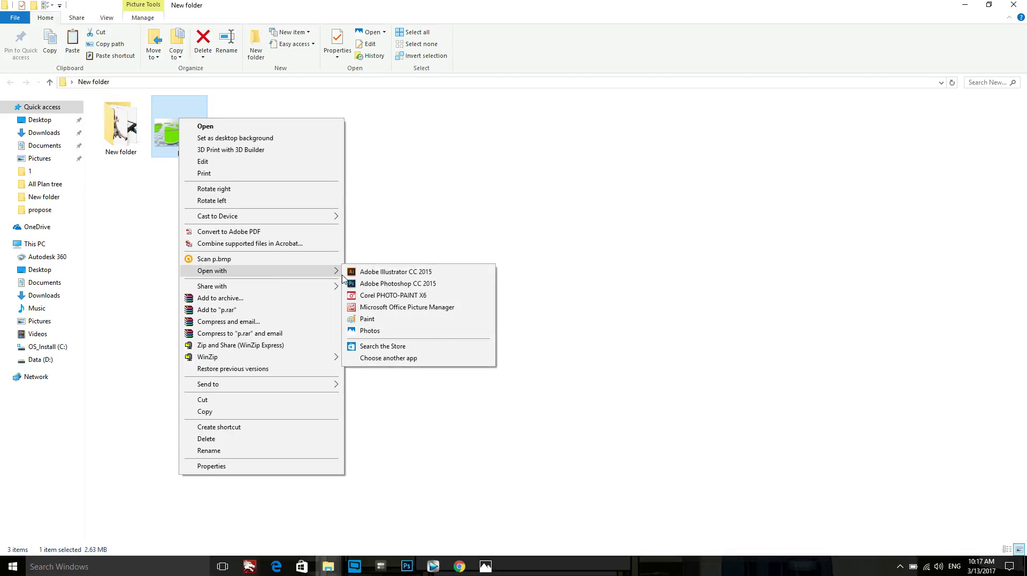
left_click(363, 283)
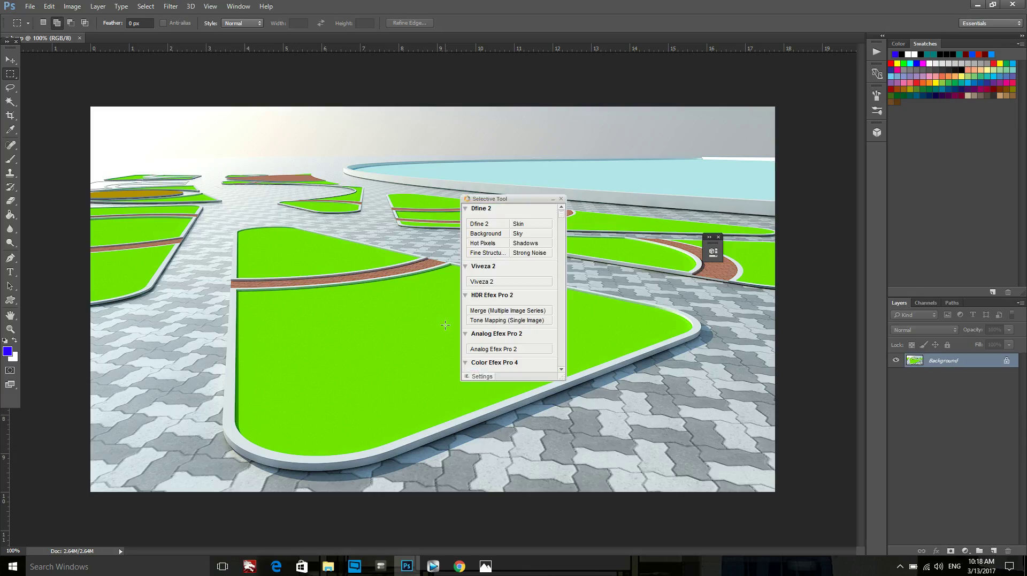
left_click(560, 198)
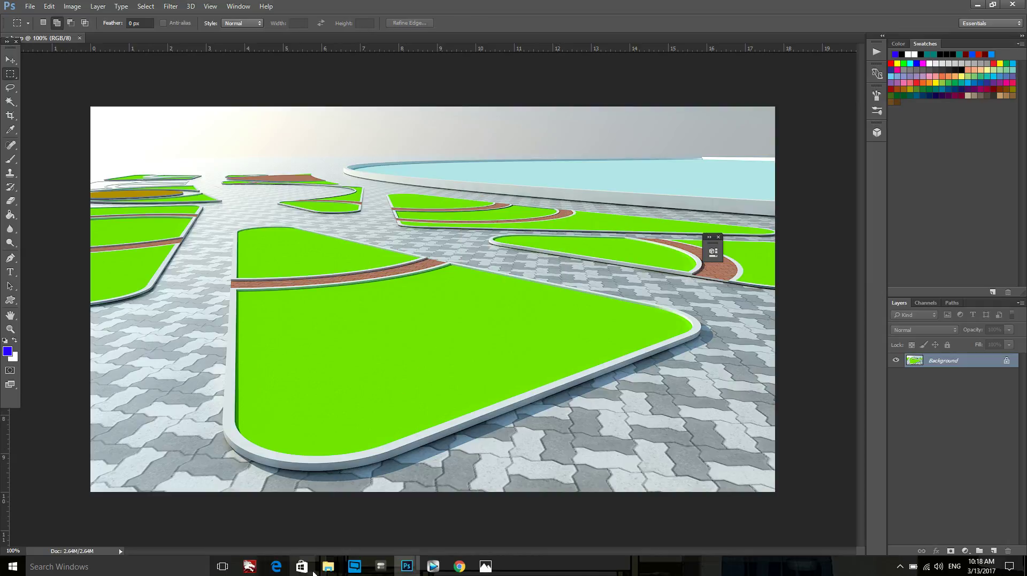
Step: Drag p1.bmp from the render folder onto the Photoshop canvas and commit it as a layer
mouse_move(329, 566)
left_click(358, 528)
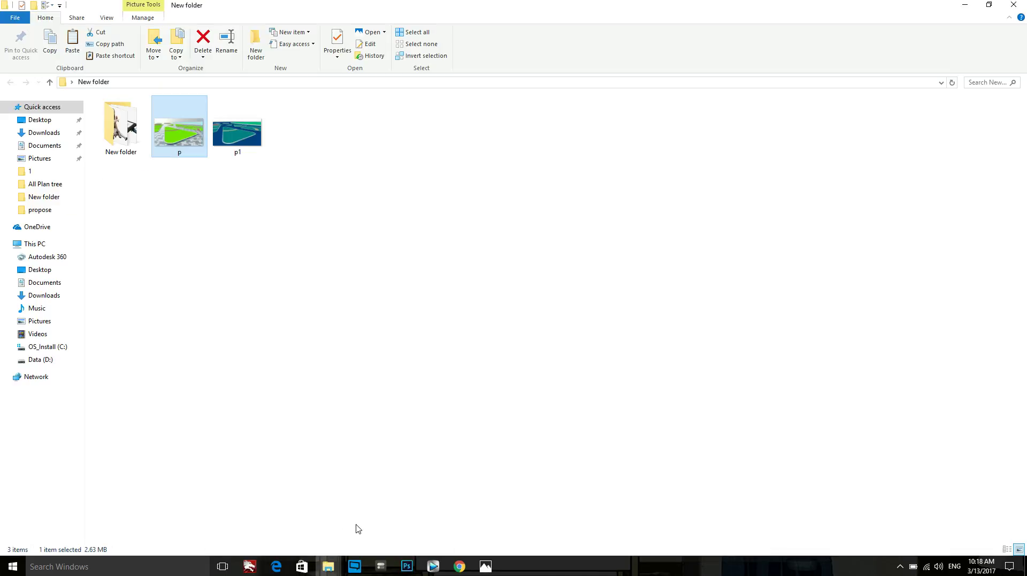
left_click(243, 138)
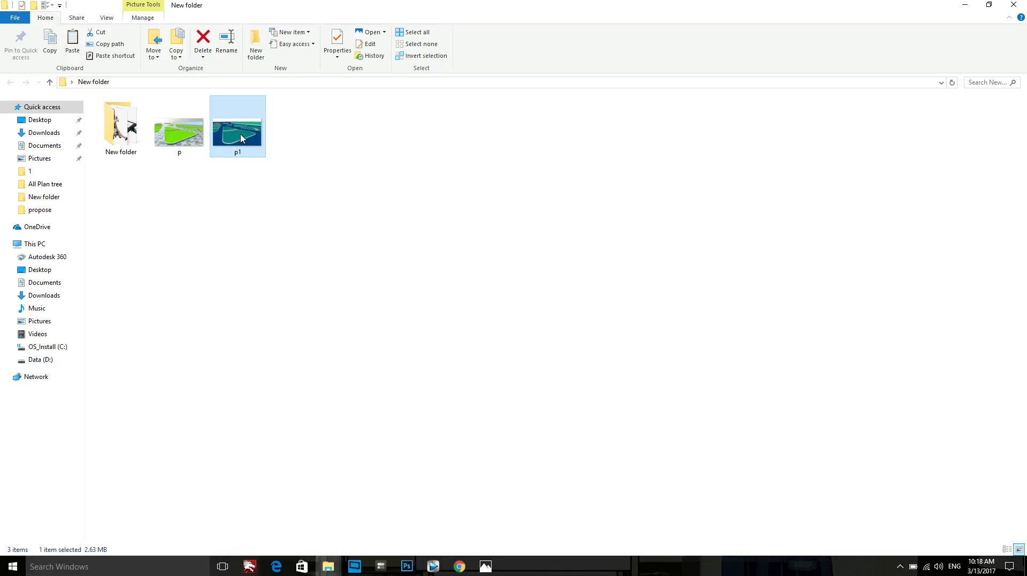
left_click_drag(241, 138, 421, 567)
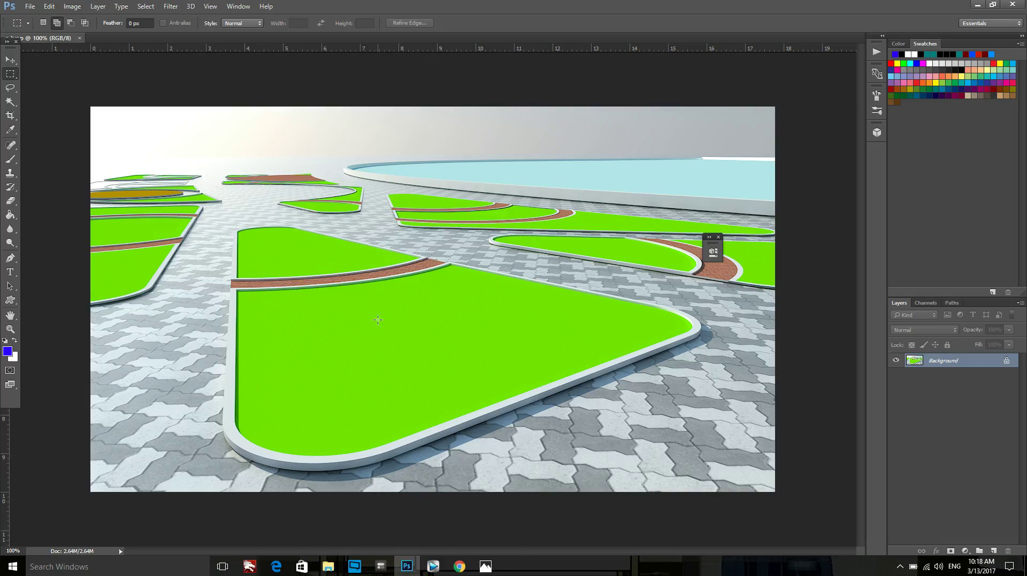
left_click_drag(421, 567, 377, 323)
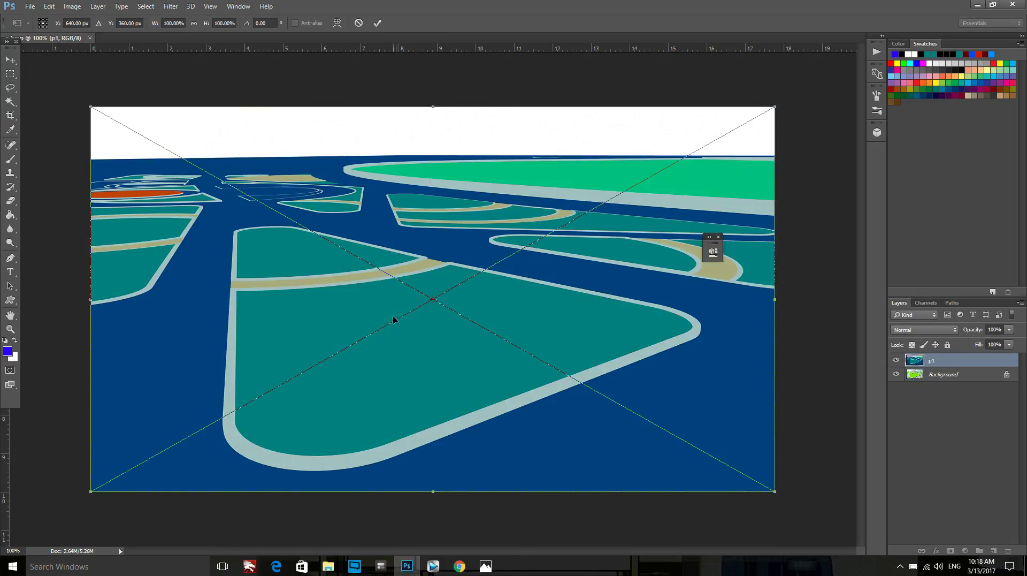
left_click(383, 25)
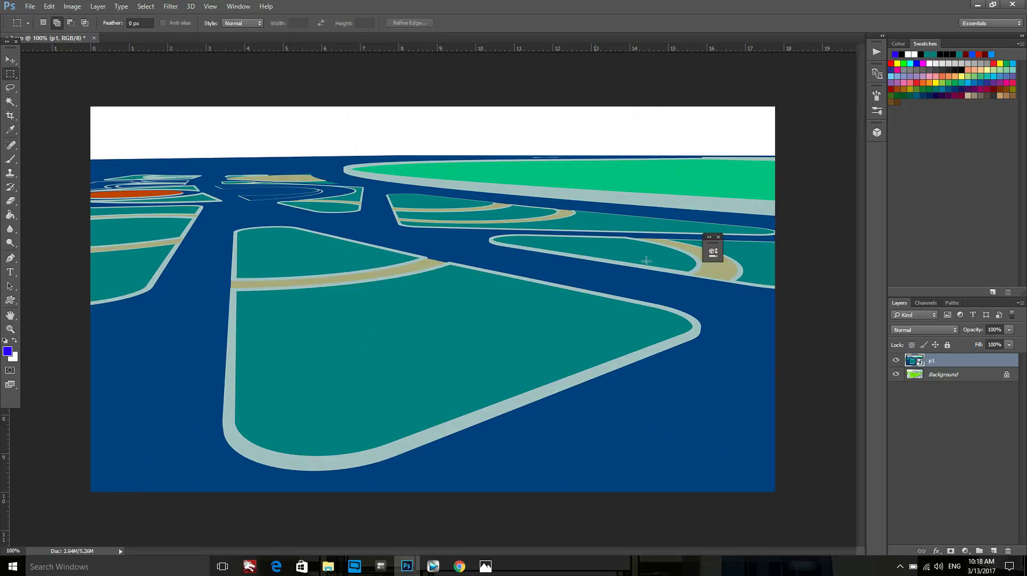
Step: Check the p1 layer's alignment against the render and rasterize the p1 layer
left_click(896, 361)
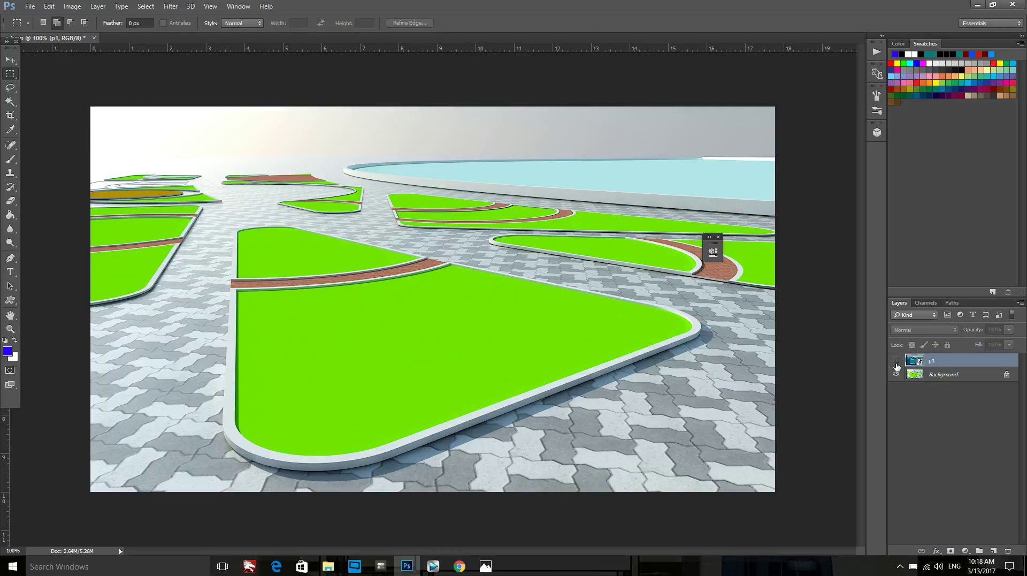
left_click(897, 363)
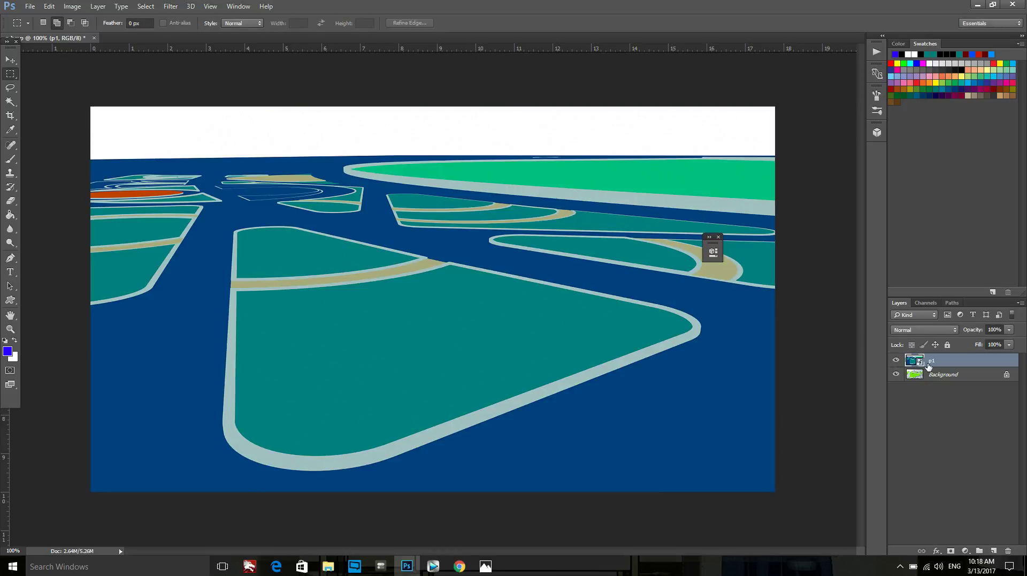
right_click(941, 363)
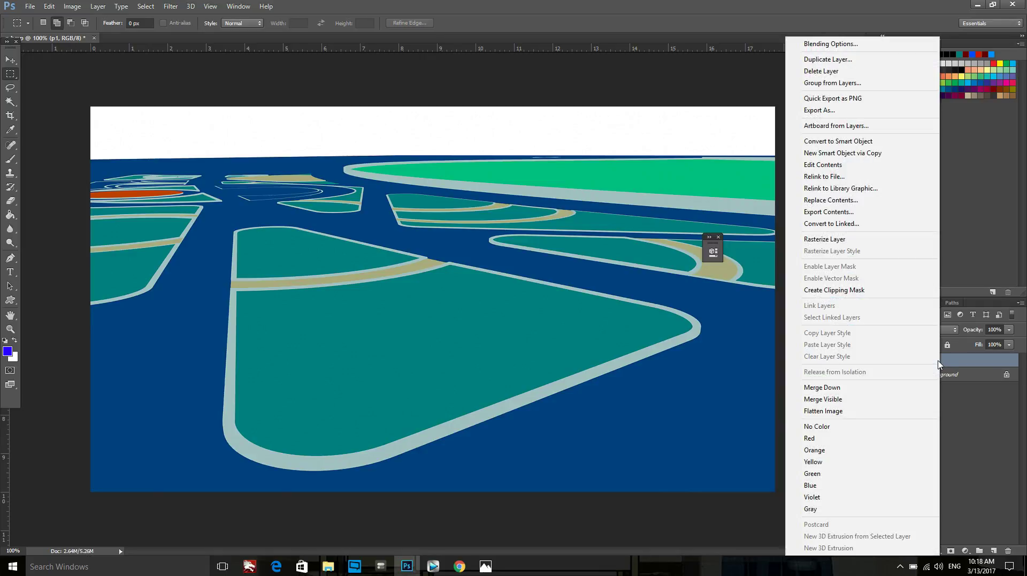
left_click(843, 239)
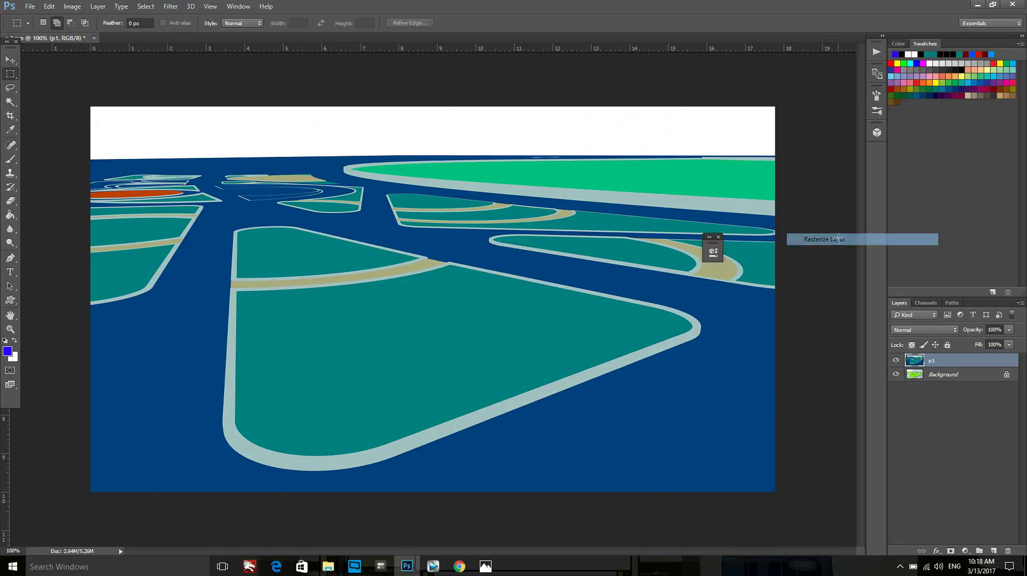
left_click(718, 237)
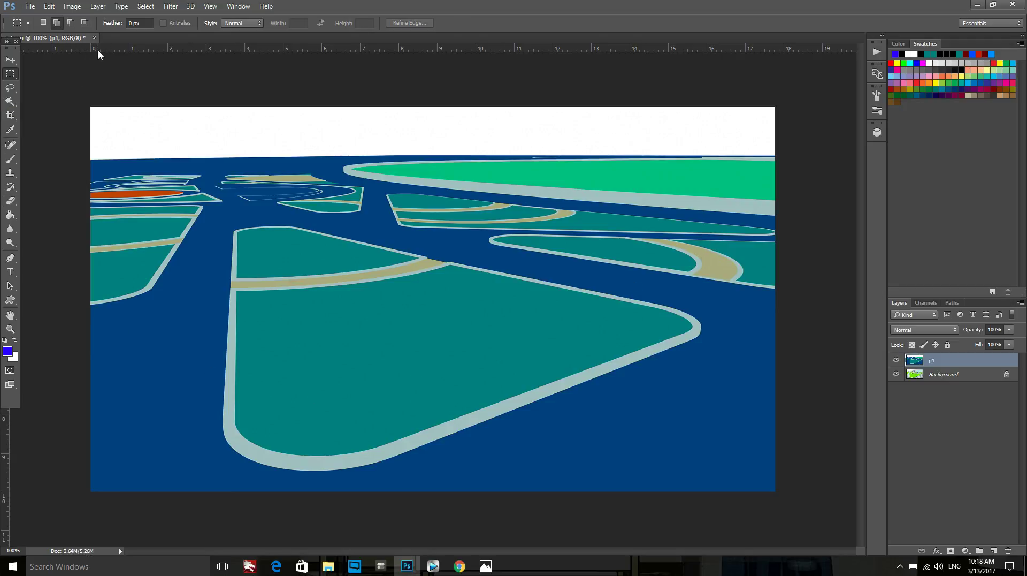
Step: Select p1's teal lawn areas with Color Range at Fuzziness 68, then hide p1
left_click(145, 6)
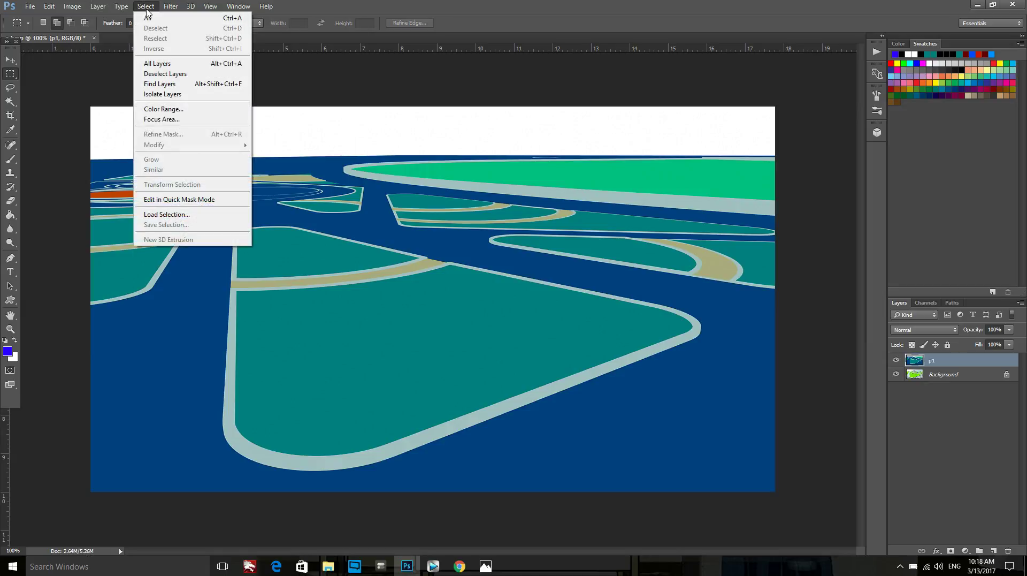
left_click(186, 114)
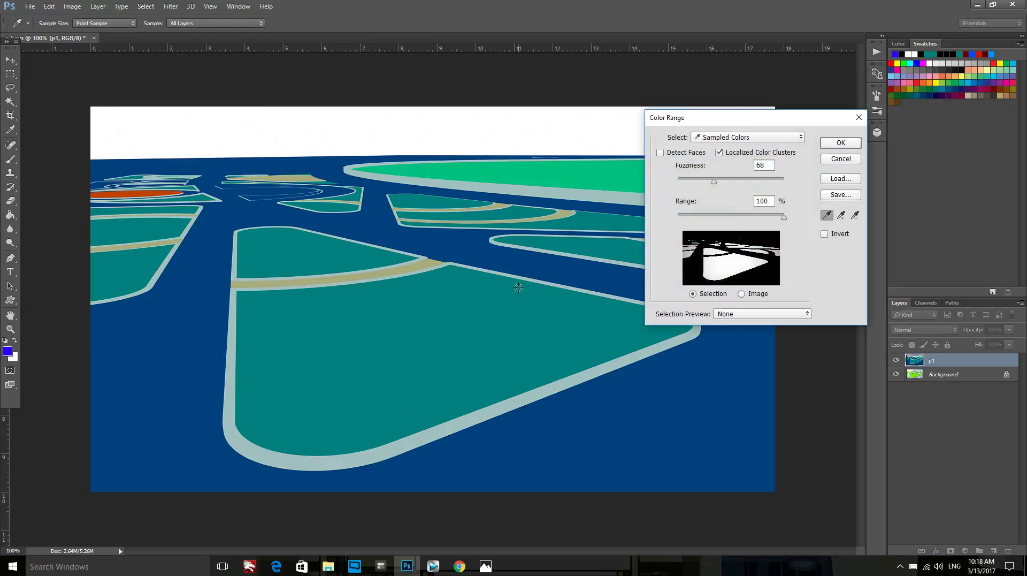
left_click(838, 216)
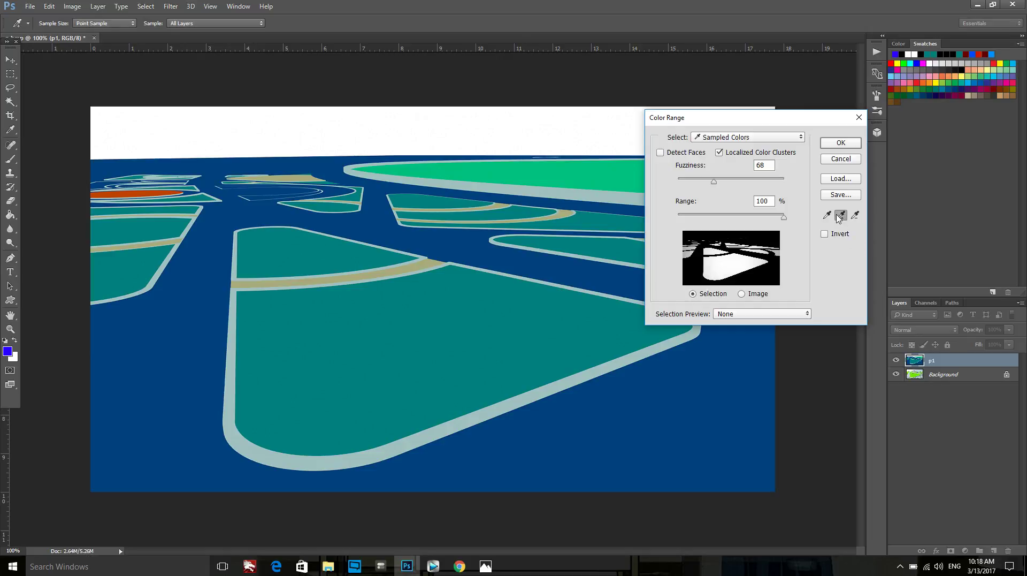
left_click(427, 324)
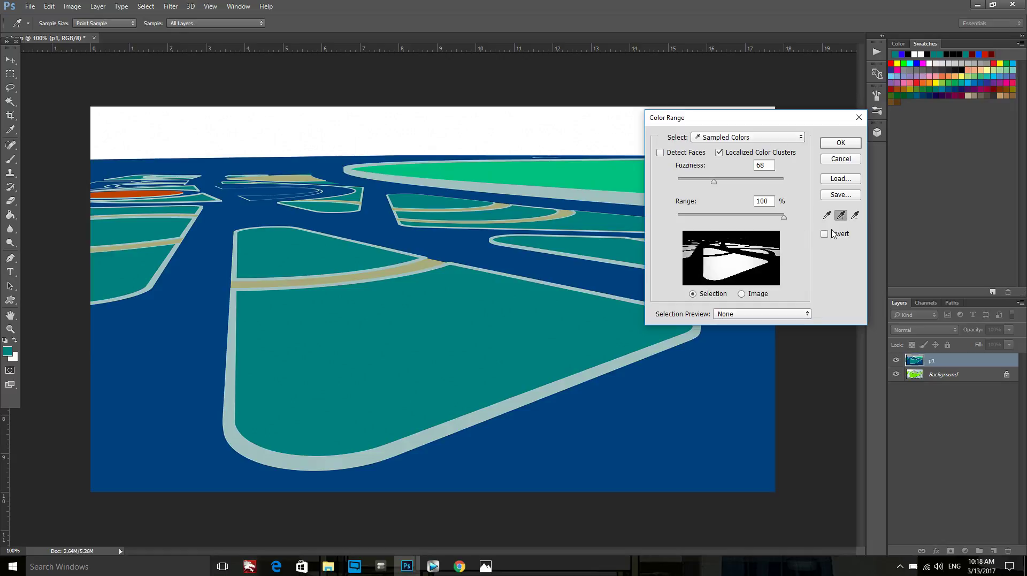
left_click(830, 143)
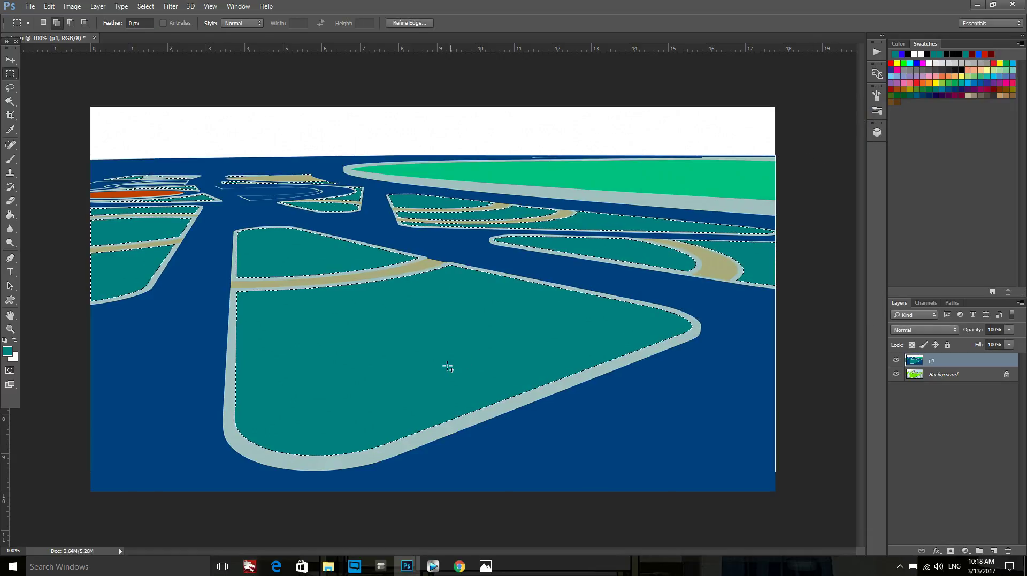
left_click(896, 360)
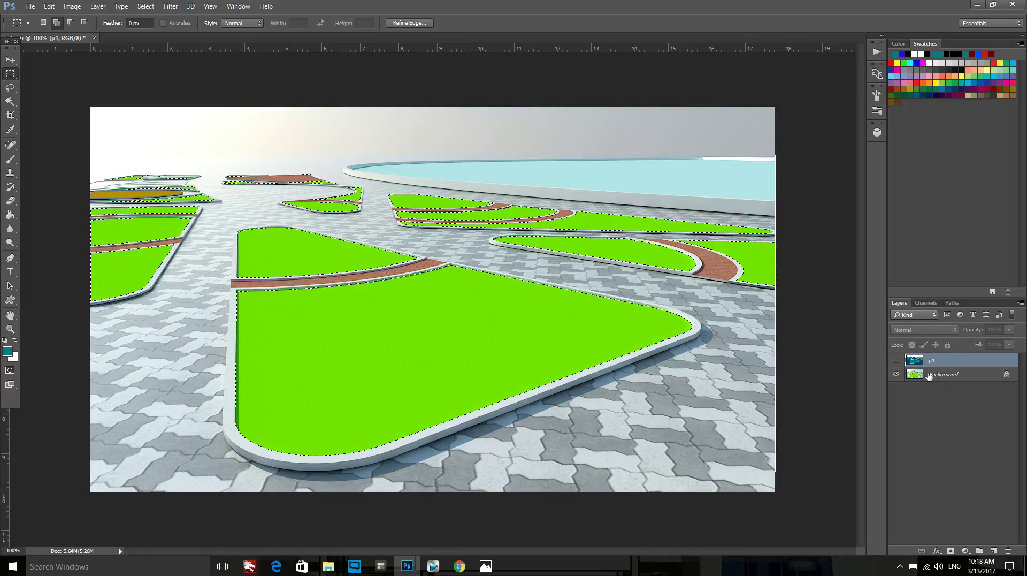
Step: Convert Background to Layer 0, delete the selected green lawns, deselect, and return to New folder
left_click(929, 377)
double_click(917, 375)
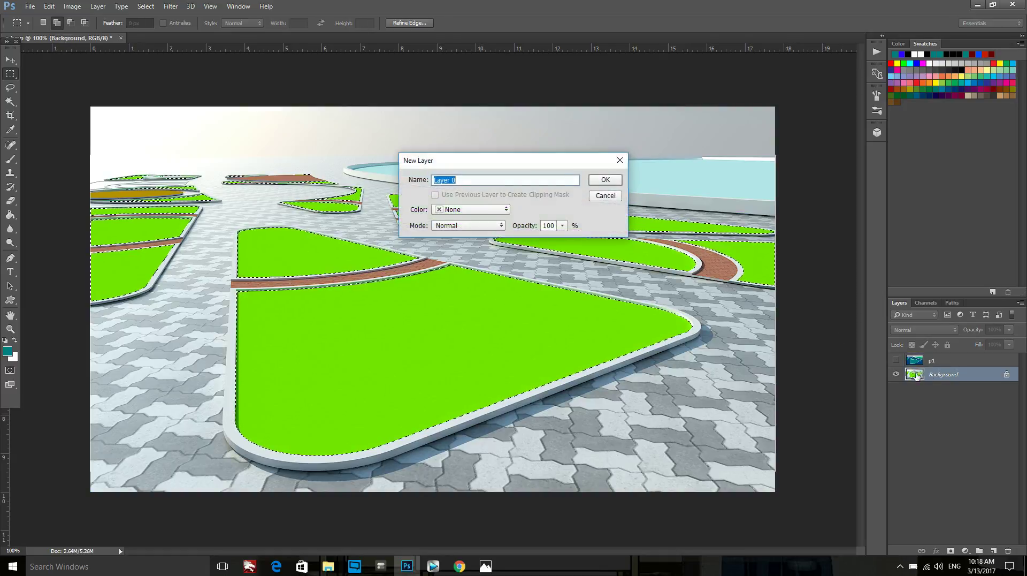
left_click(603, 181)
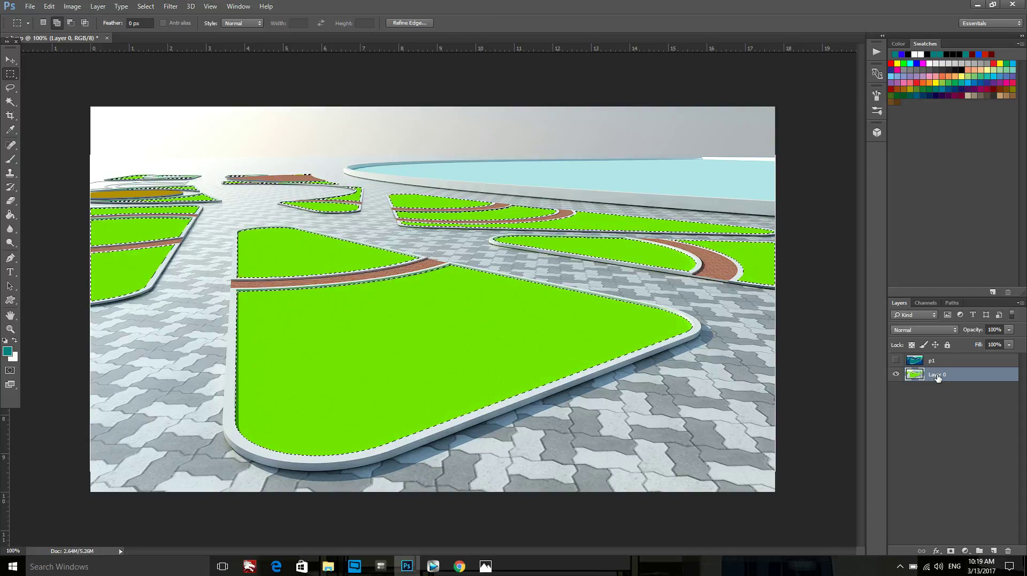
key("Delete")
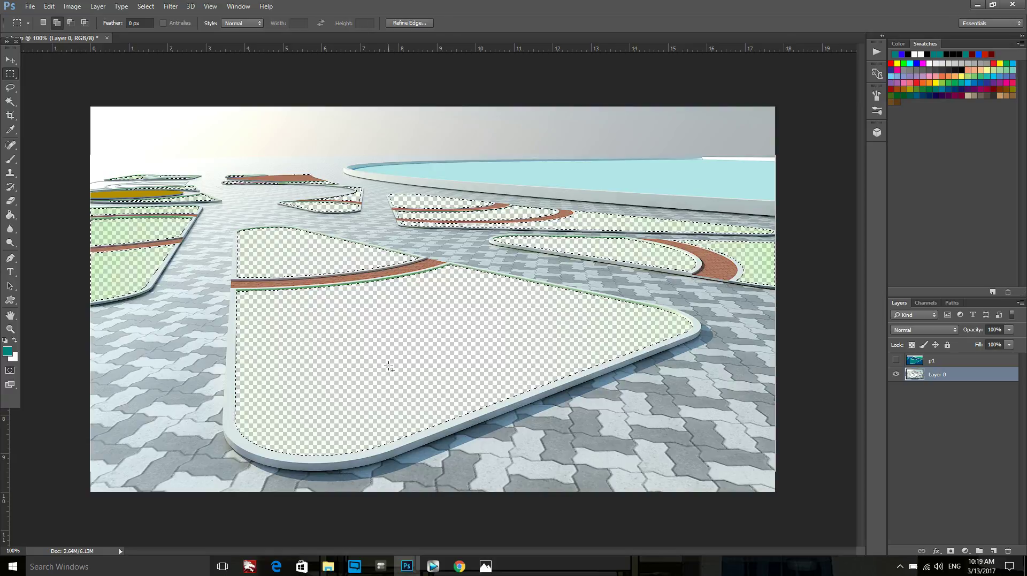
key("ctrl+d")
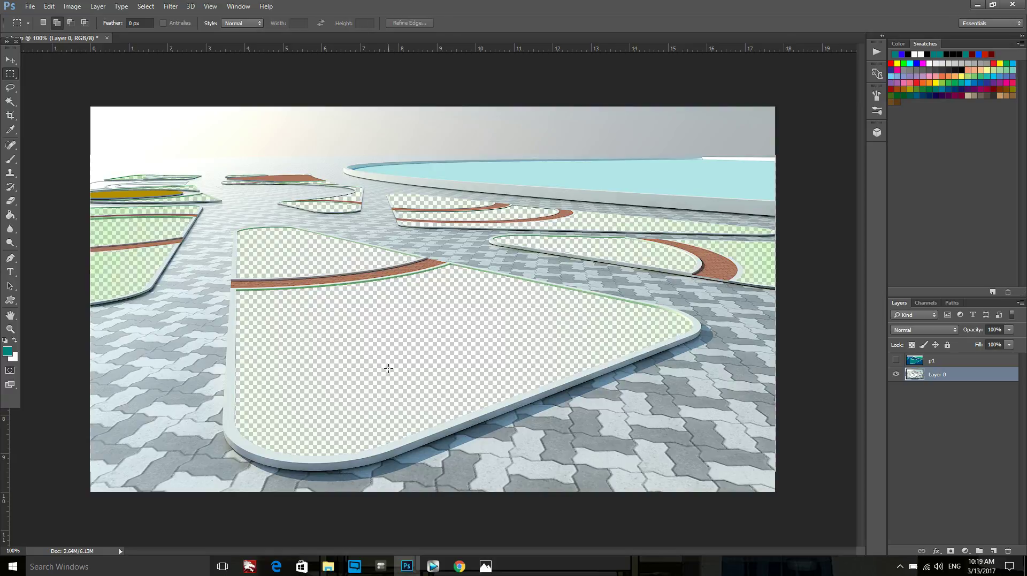
left_click(328, 565)
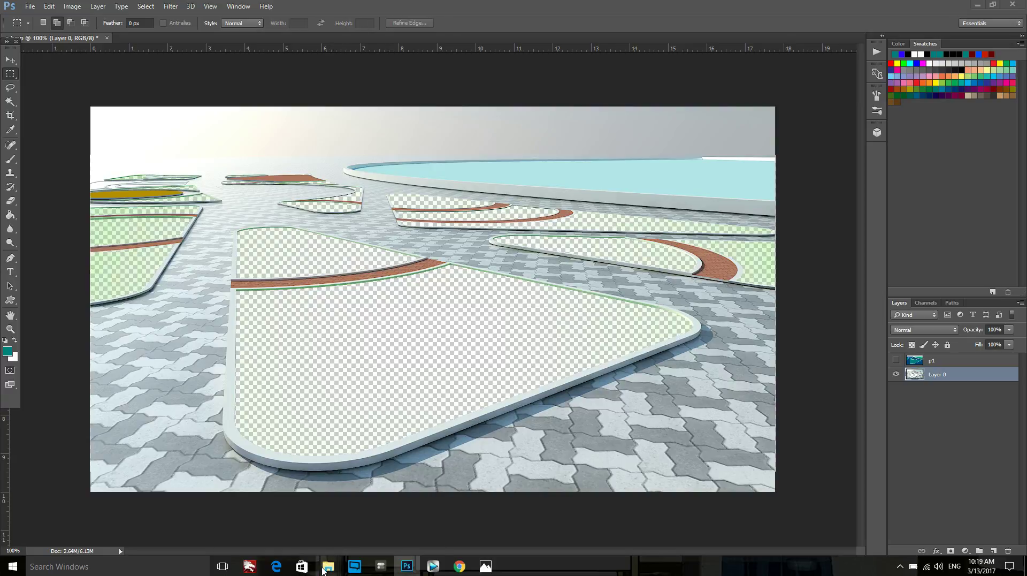
left_click(359, 541)
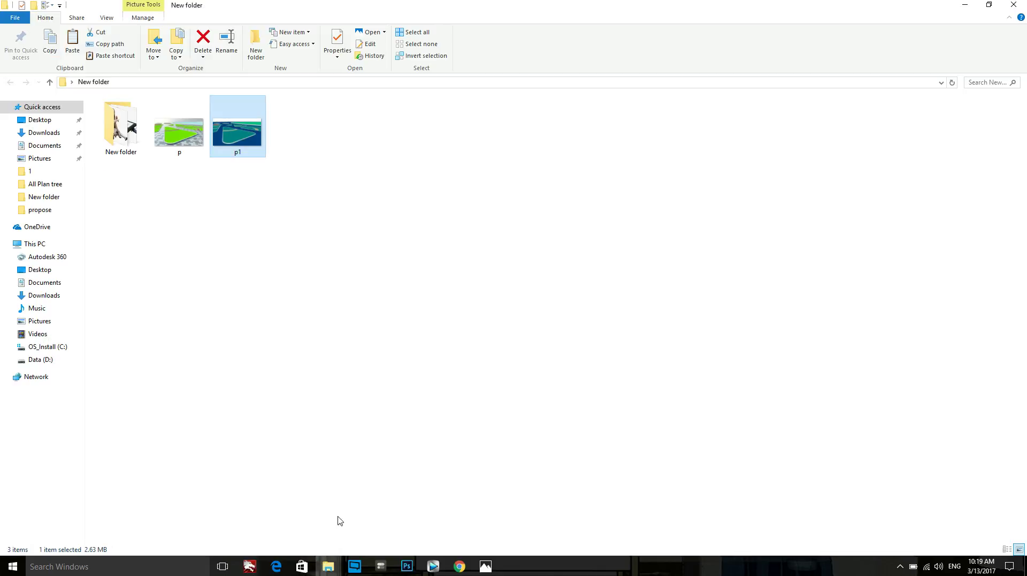
Step: Open the inner New folder and preview grass textures vsh_ground118 and vsh_ground57-02
double_click(121, 128)
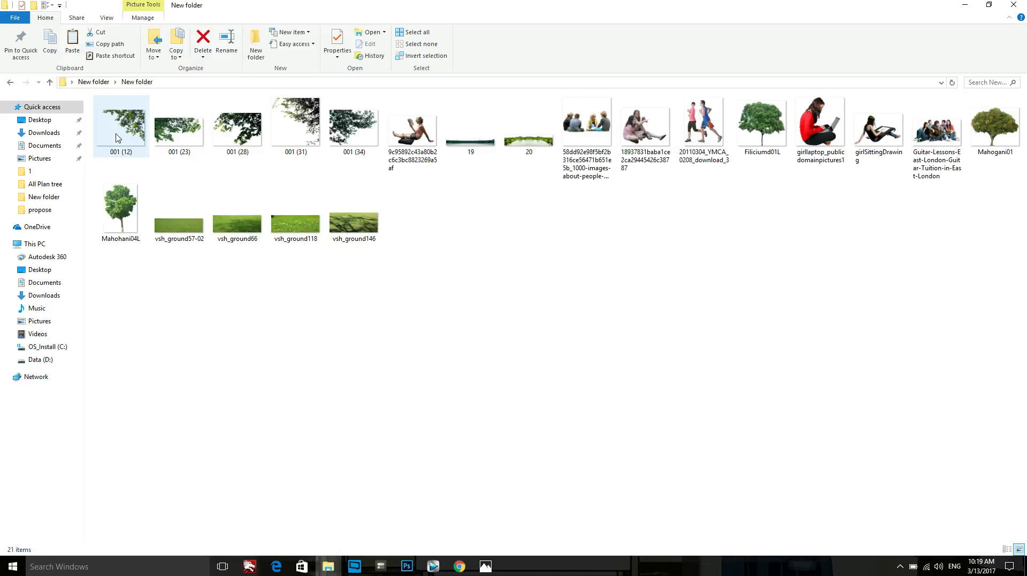
double_click(314, 219)
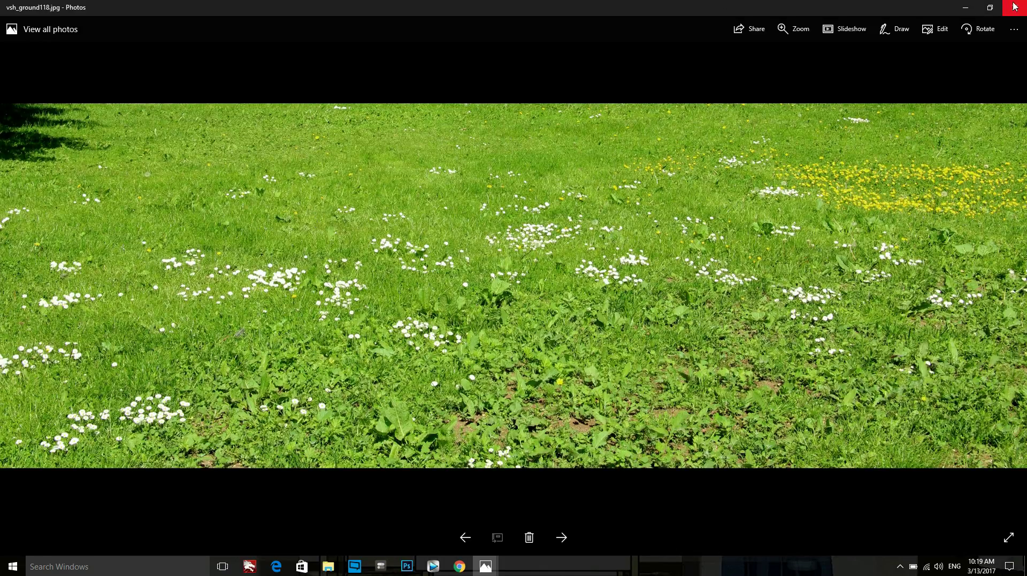
left_click(1014, 5)
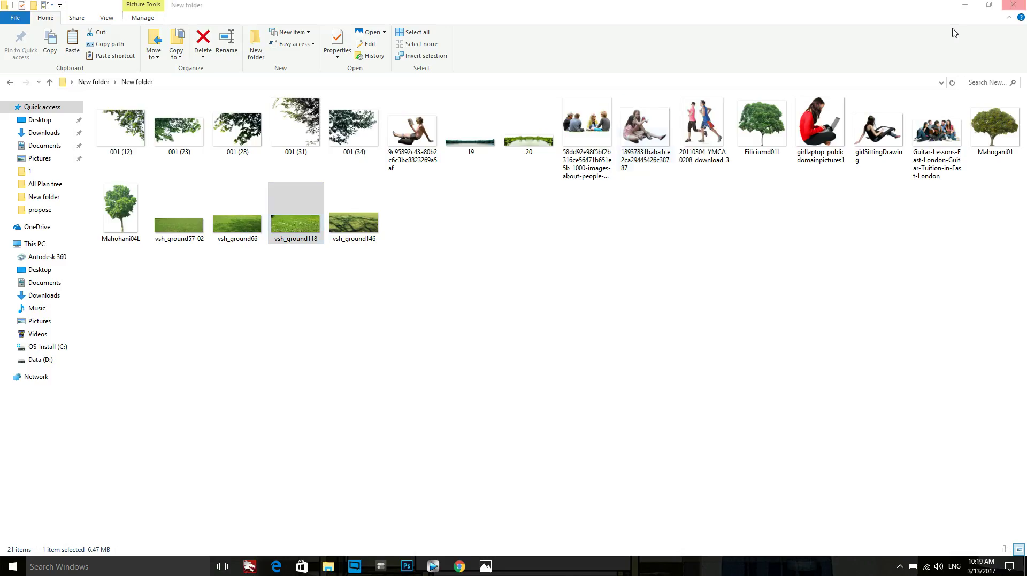
left_click(187, 224)
double_click(187, 223)
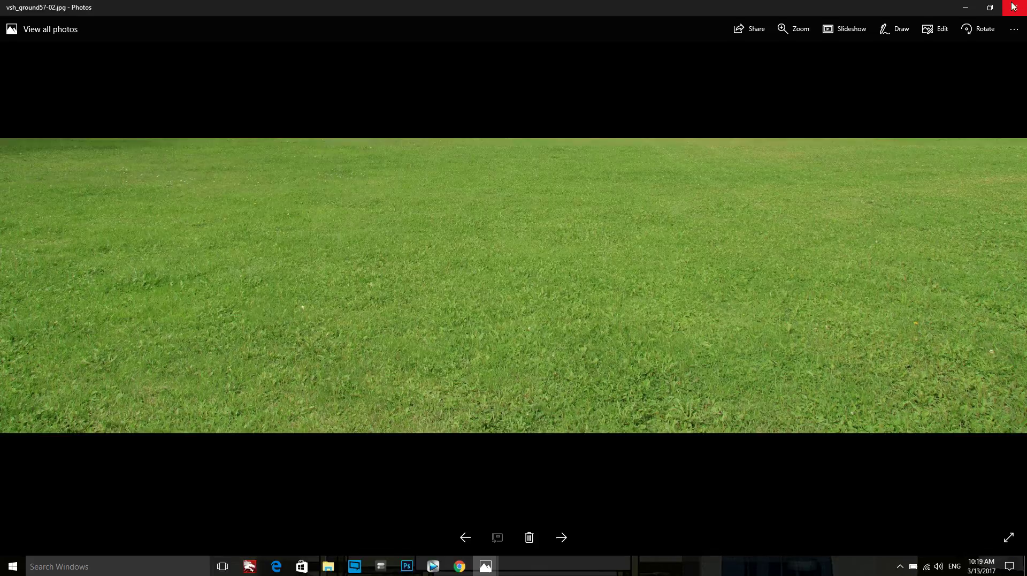
left_click(1014, 5)
Step: Preview vsh_ground66 and start dragging it toward Photoshop
left_click(229, 223)
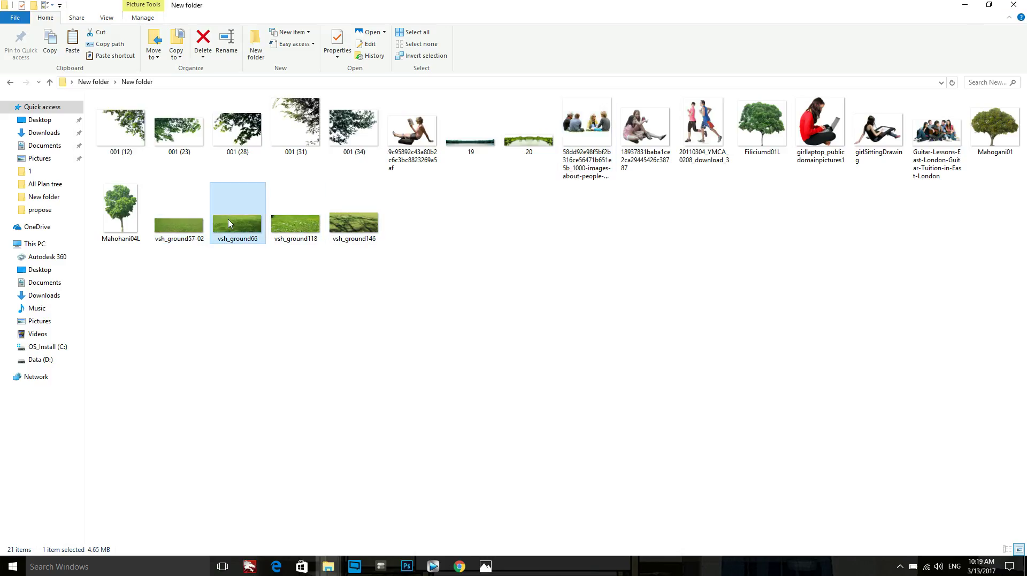
double_click(229, 223)
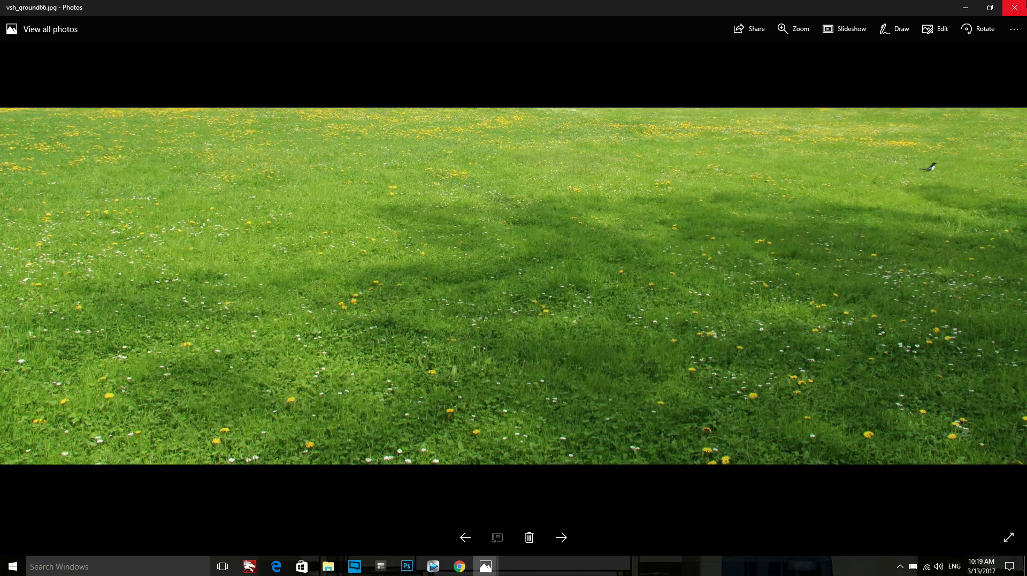
left_click(1013, 7)
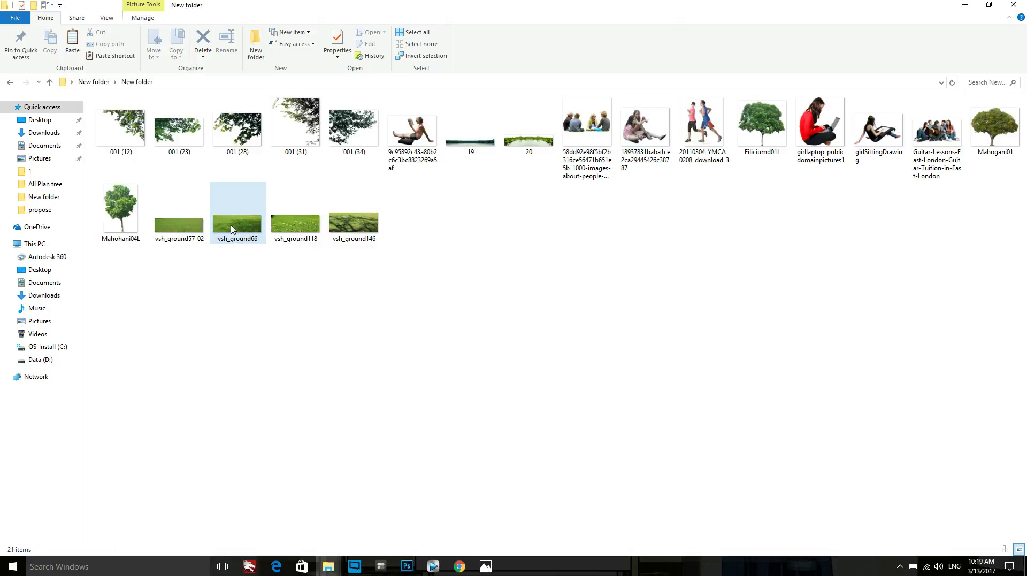
left_click_drag(231, 229, 415, 520)
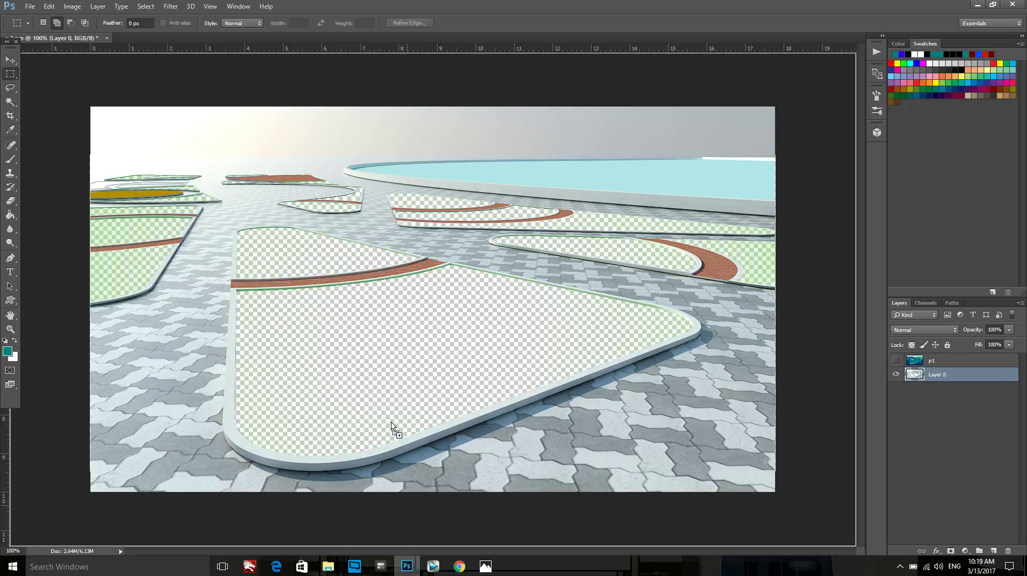
Step: Place the vsh_ground66 grass photo into the plaza document
mouse_move(416, 520)
left_mouse_down()
mouse_move(343, 340)
mouse_move(367, 352)
mouse_move(455, 469)
left_mouse_up()
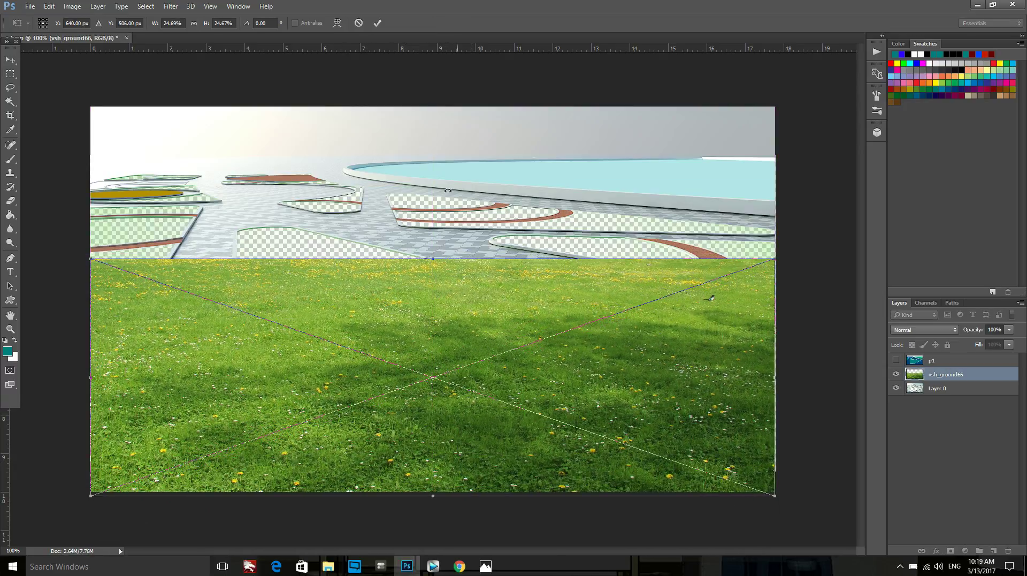
left_click(377, 23)
scroll(369, 196, "down", 1)
scroll(369, 196, "down", 1)
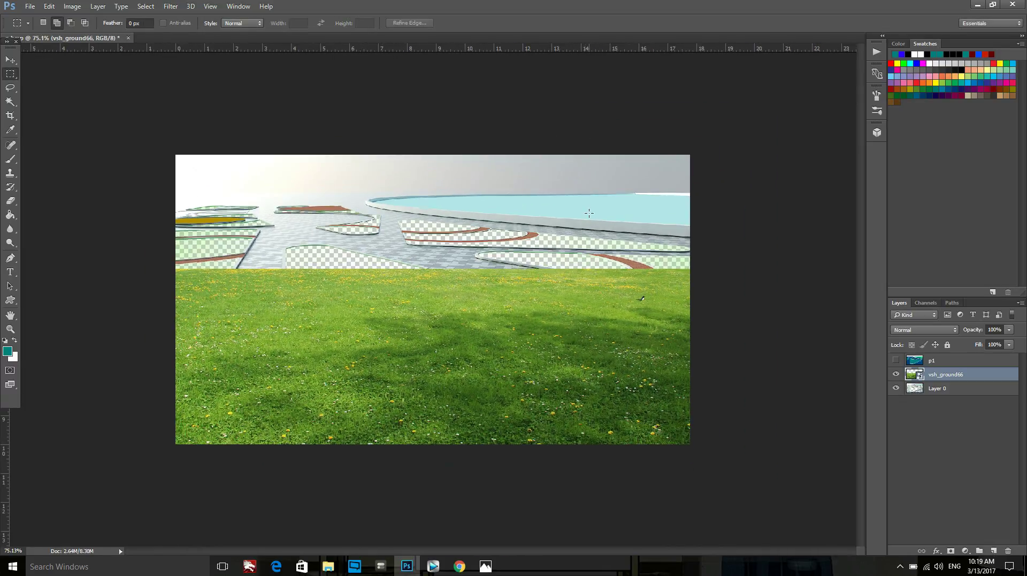
scroll(589, 213, "up", 1)
Step: Stretch the vsh_ground66 grass layer up to the horizon
key("v")
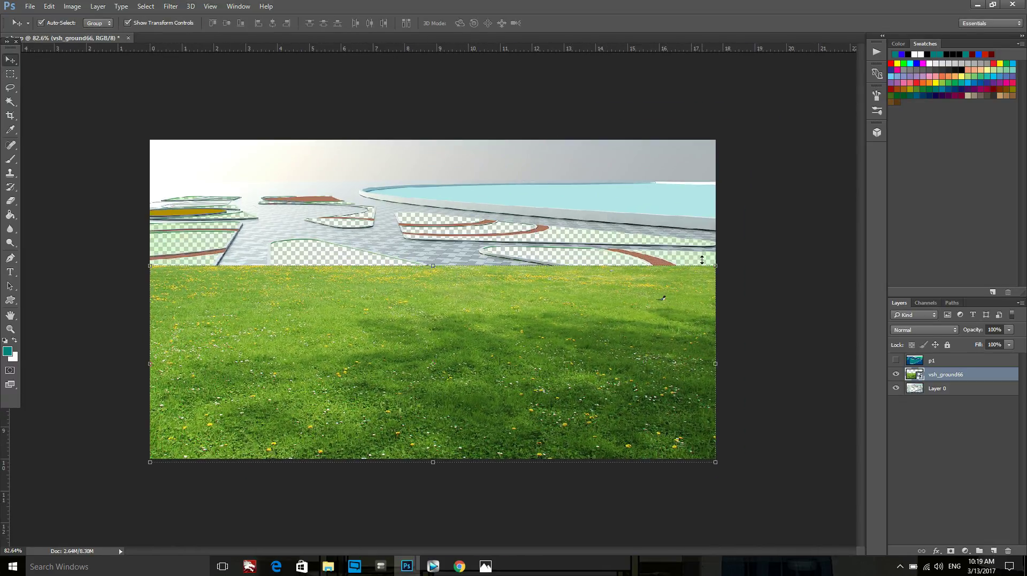
mouse_move(715, 263)
left_mouse_down()
mouse_move(761, 182)
mouse_move(856, 105)
mouse_move(885, 104)
left_mouse_up()
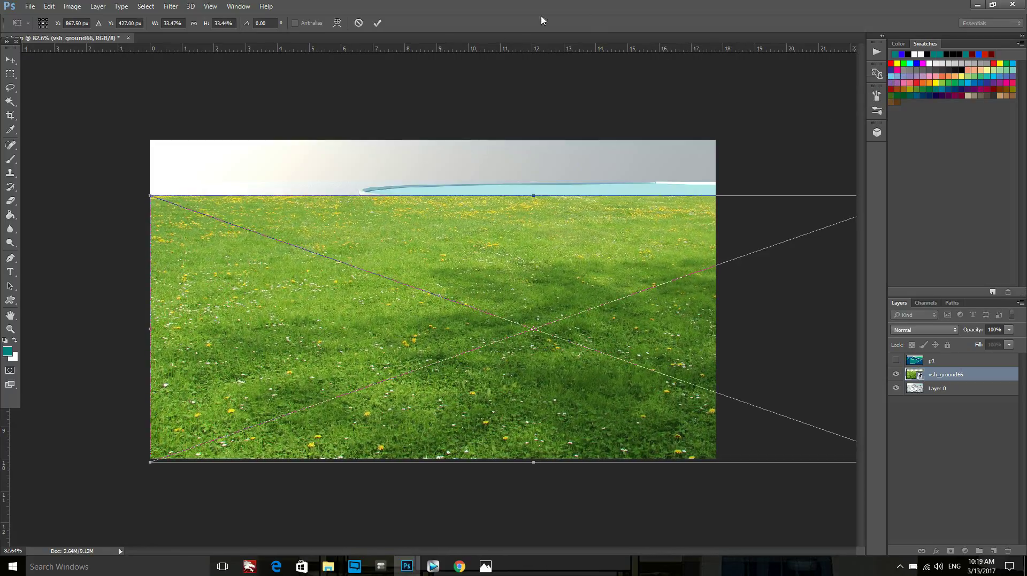
left_click(377, 23)
scroll(278, 281, "down", 1)
scroll(302, 287, "down", 1)
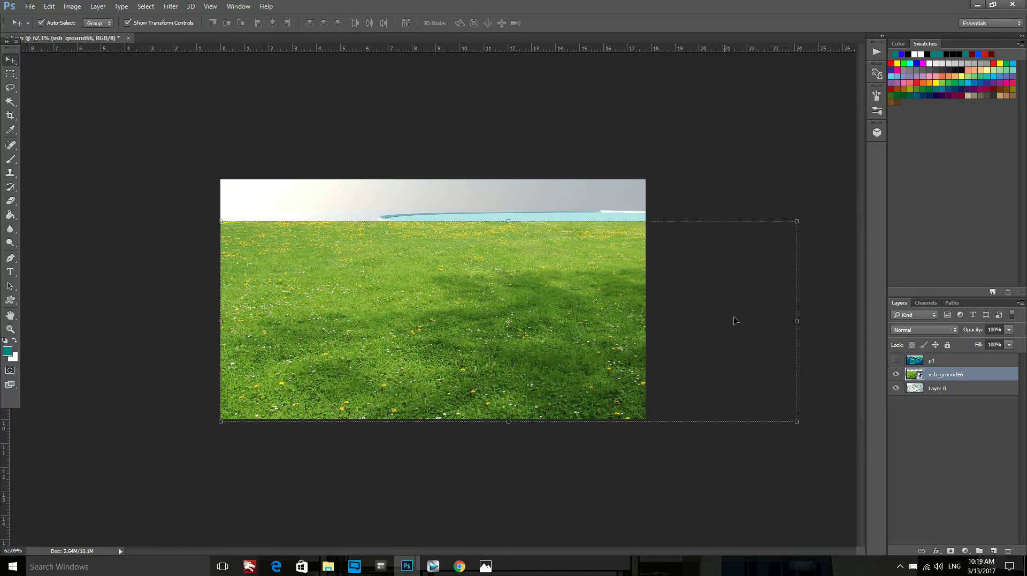
Step: Move the vsh_ground66 layer below Layer 0 so grass fills the emptied lawns
left_click_drag(963, 379, 960, 401)
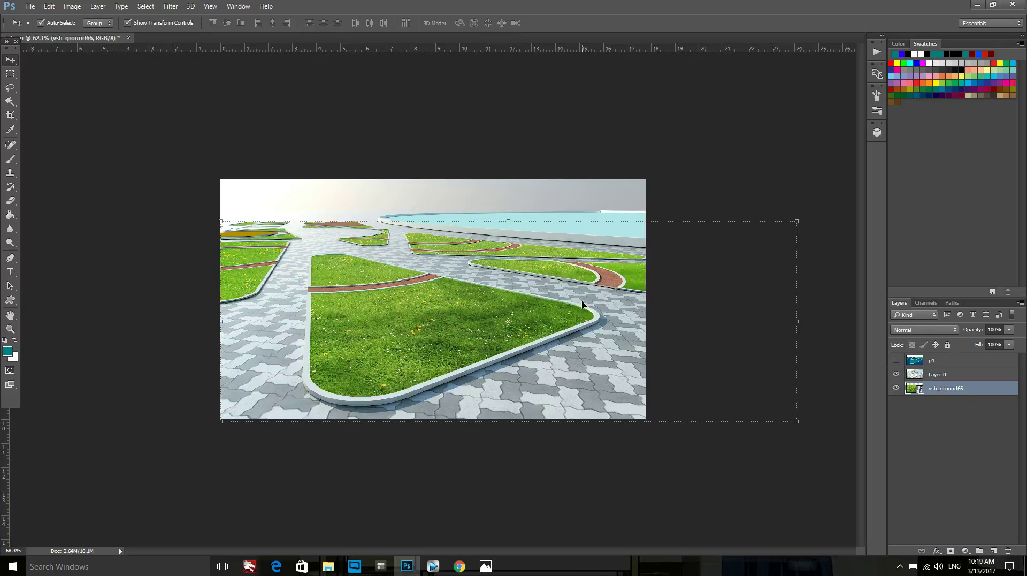
scroll(436, 297, "up", 2)
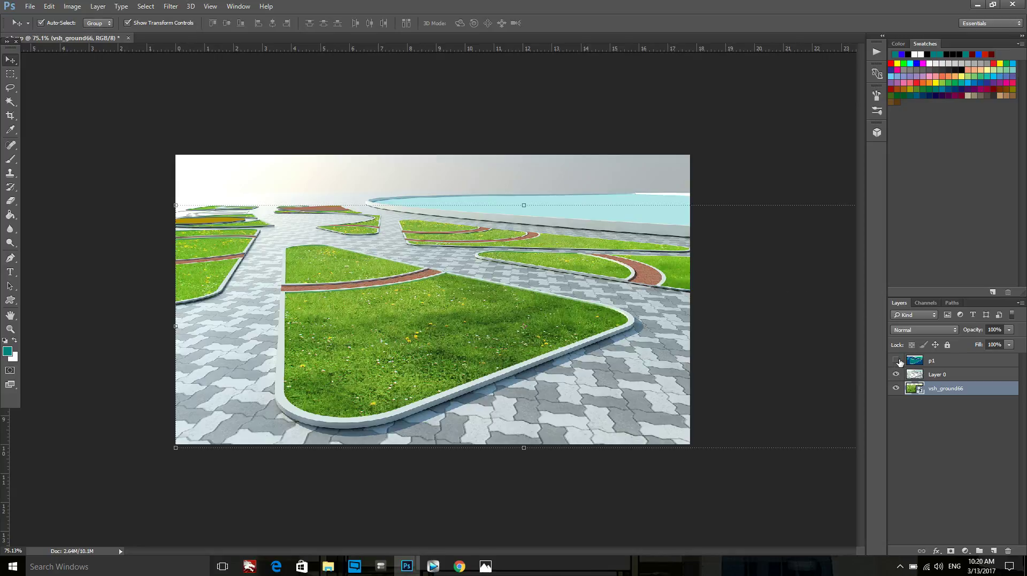
scroll(594, 353, "up", 1)
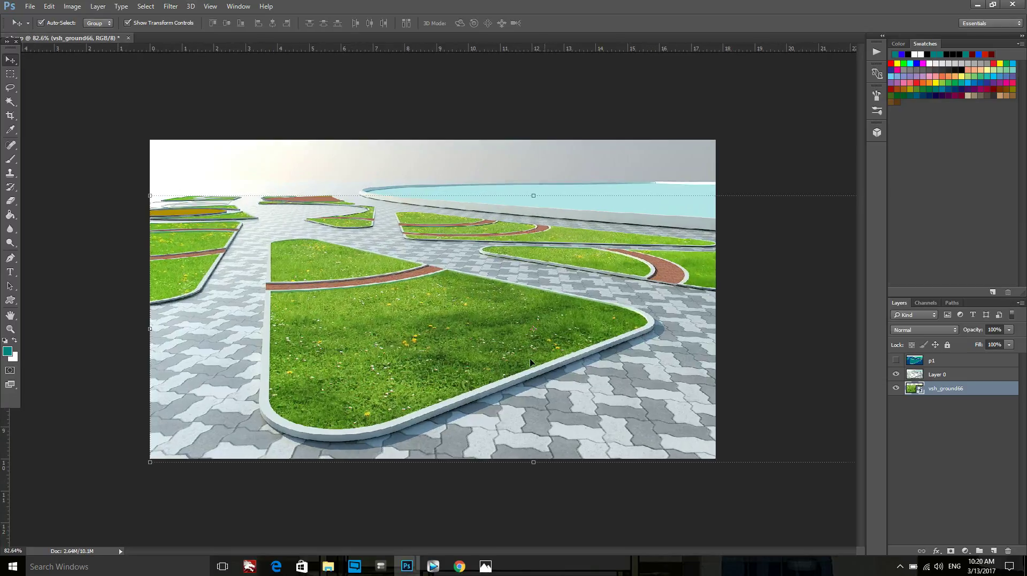
scroll(482, 354, "up", 1)
scroll(482, 356, "down", 1)
scroll(478, 352, "down", 1)
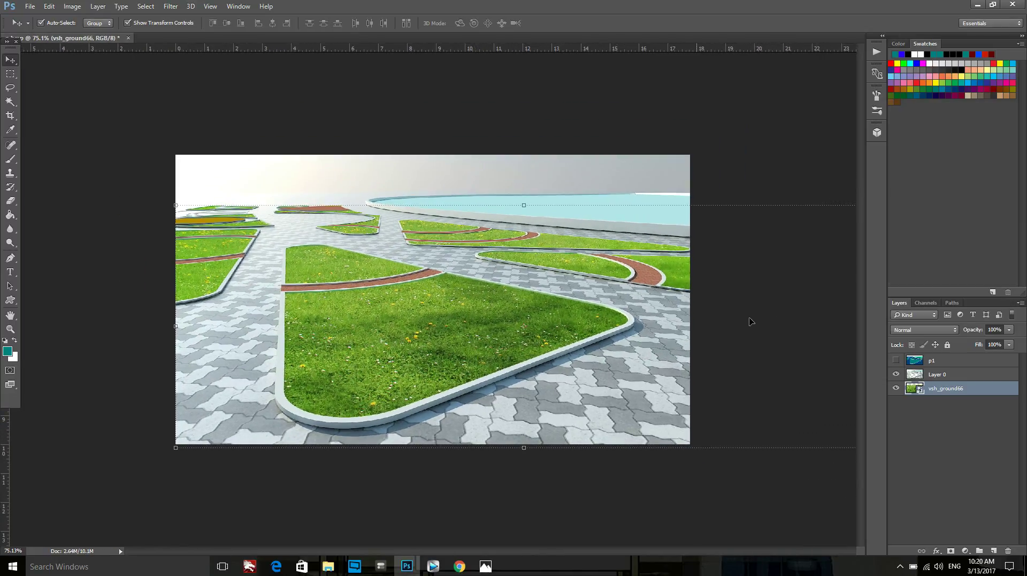
Step: Show p1 and Color Range-select its teal lawns, adding extra lawn shades to the sample
left_click(896, 361)
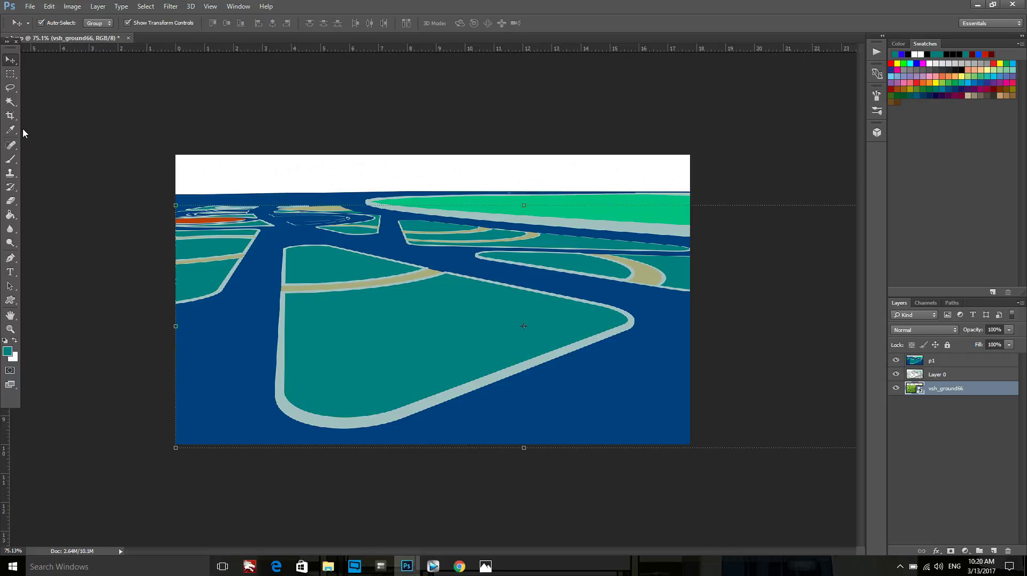
left_click(145, 6)
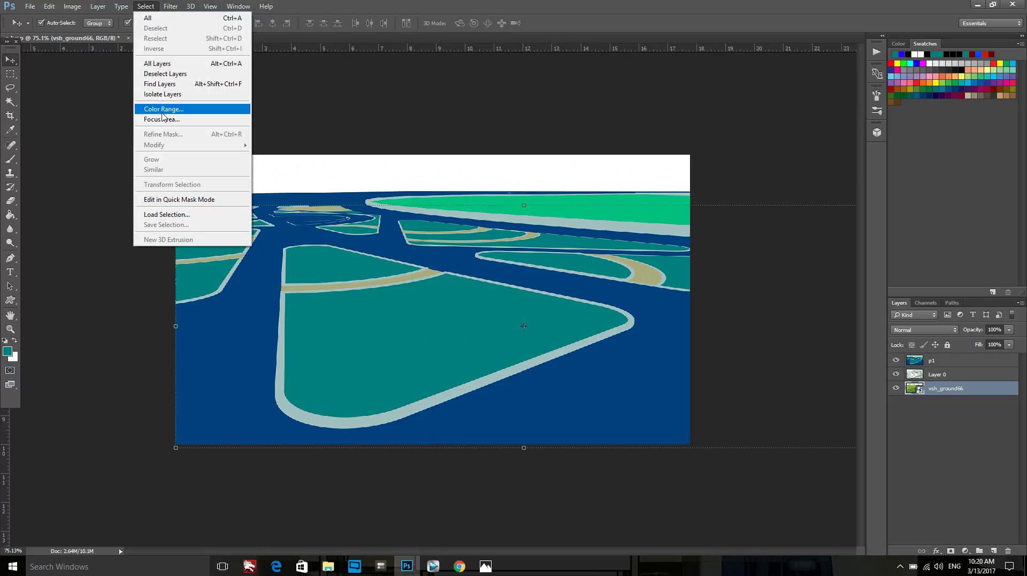
left_click(163, 111)
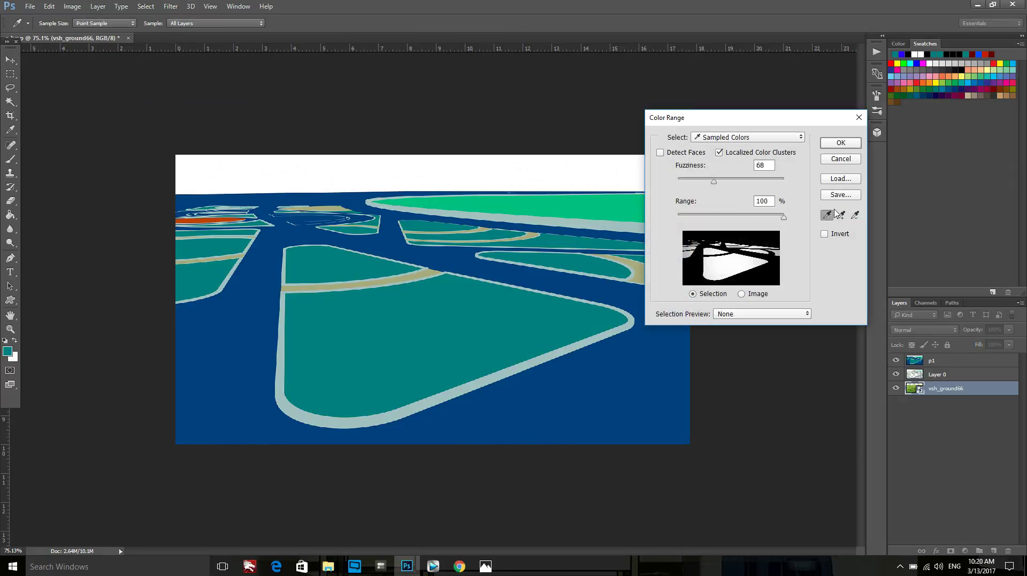
left_click(517, 324)
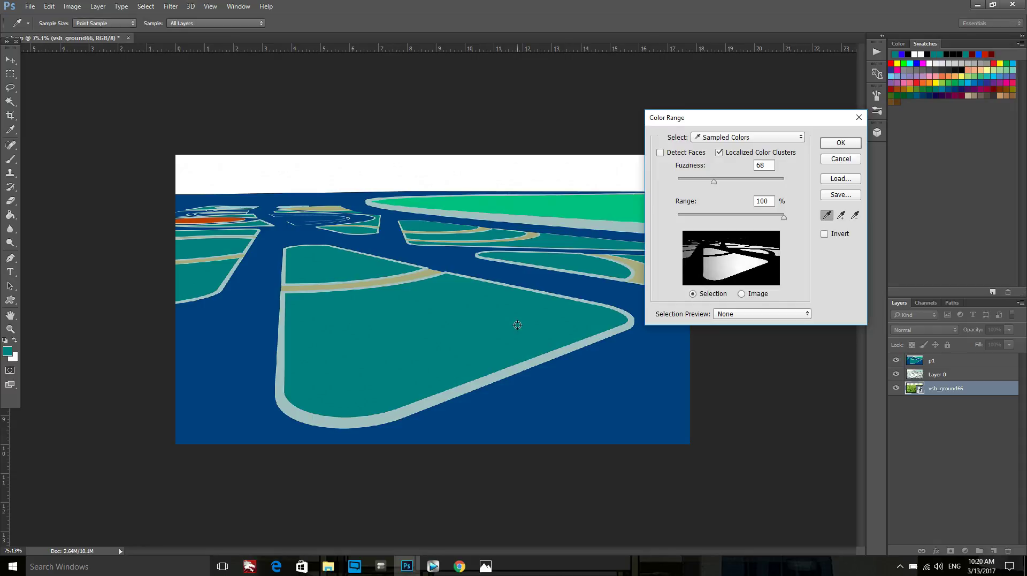
left_click(841, 215)
left_click(406, 344)
left_click(836, 148)
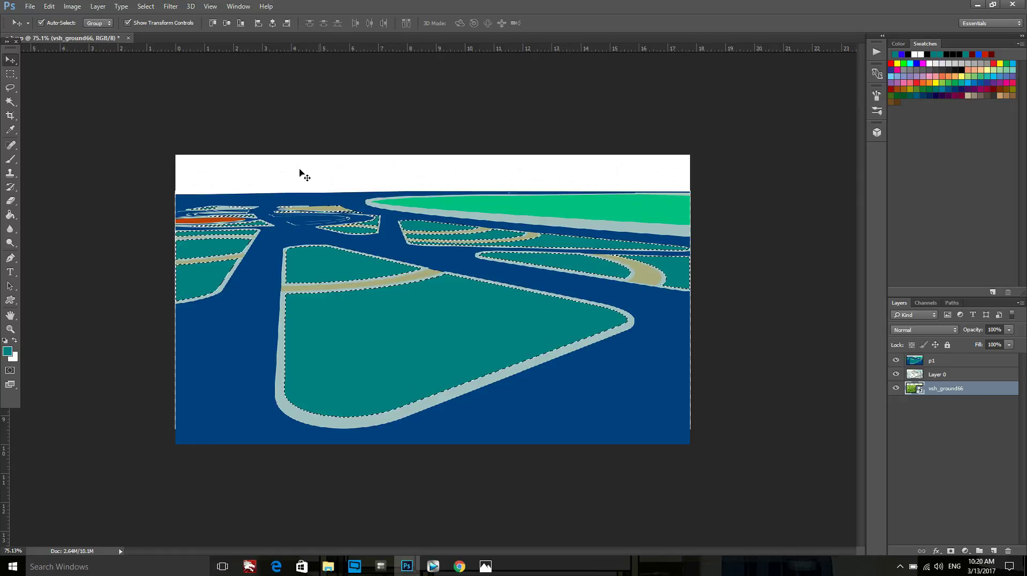
Step: Invert the selection, delete vsh_ground66 grass outside the lawns, deselect, and show Layer 0 again
left_click(151, 6)
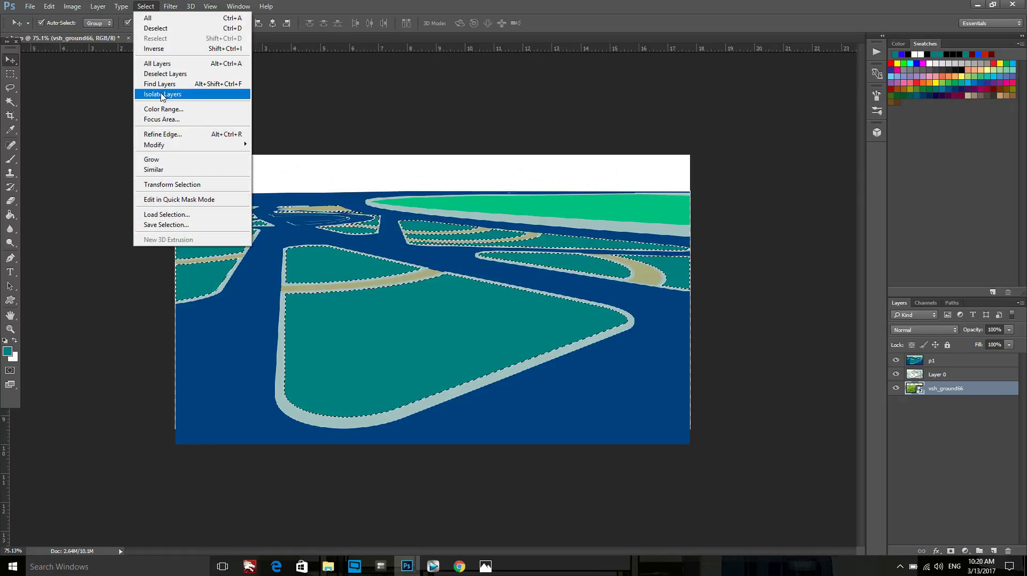
left_click(178, 52)
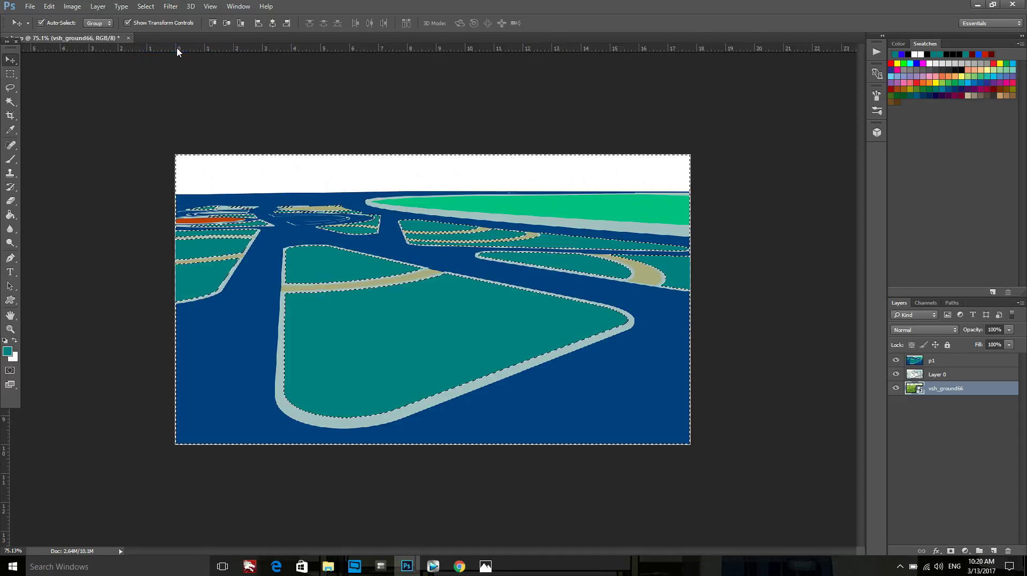
left_click(896, 360)
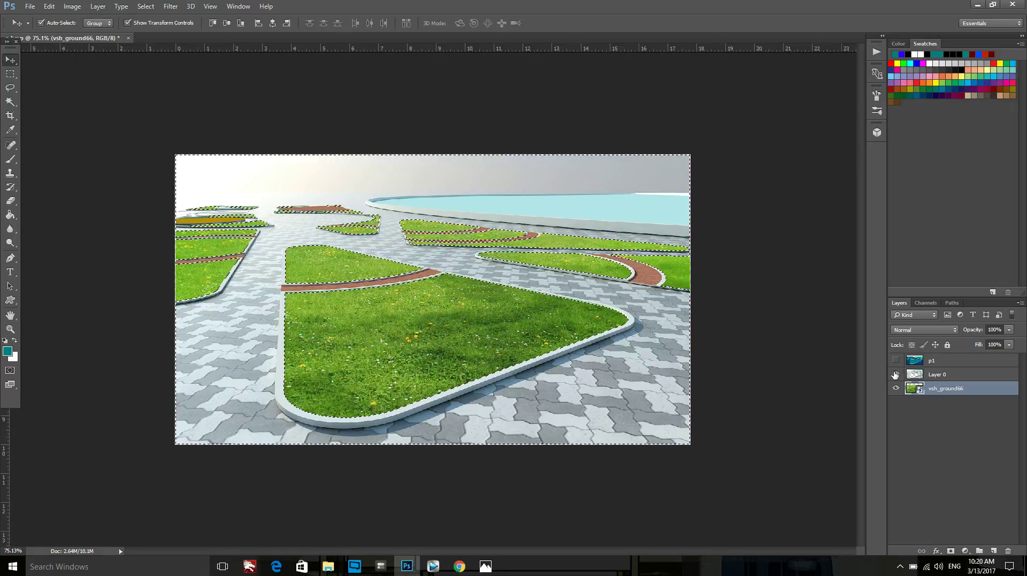
left_click(896, 374)
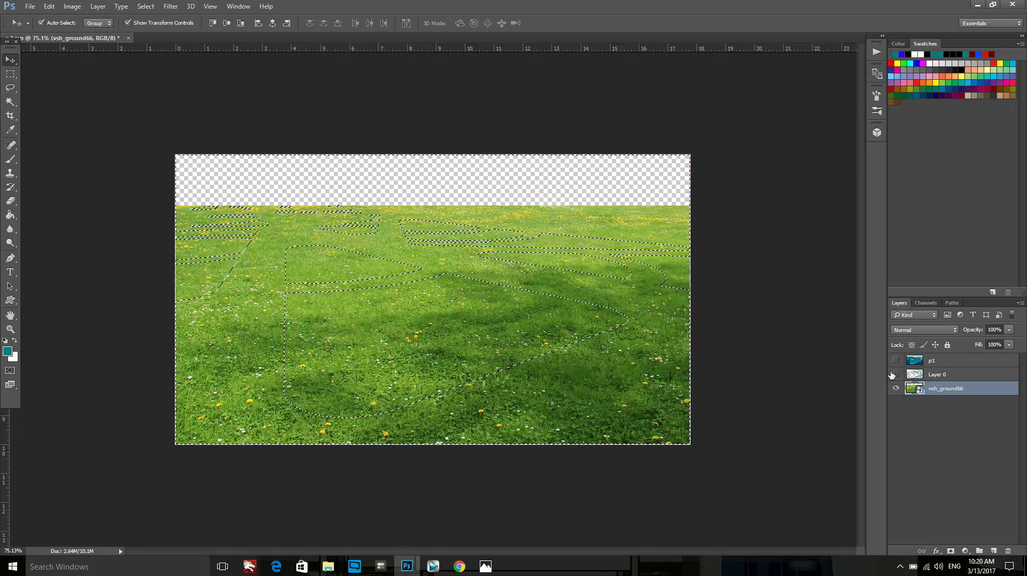
right_click(950, 390)
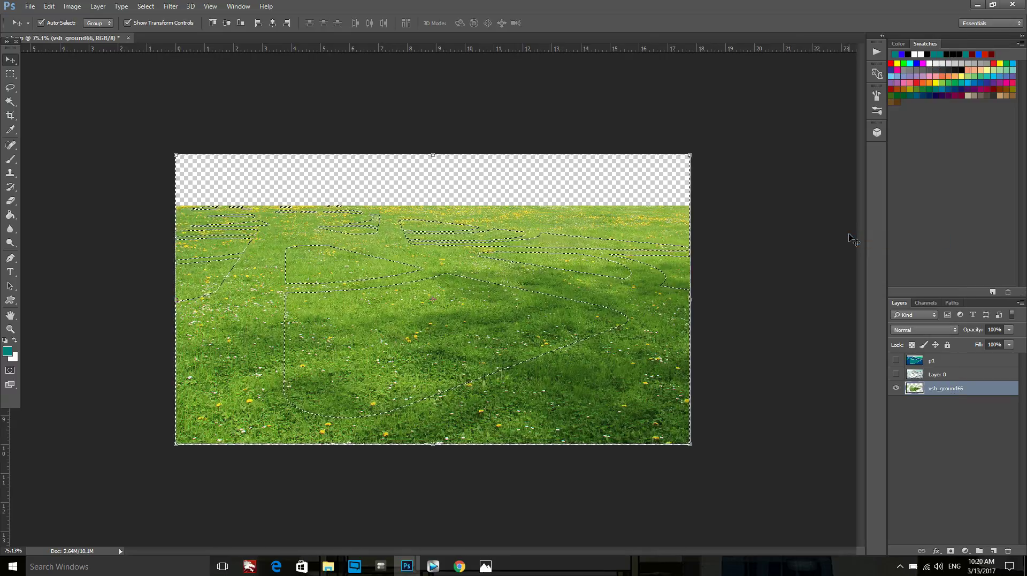
key("Delete")
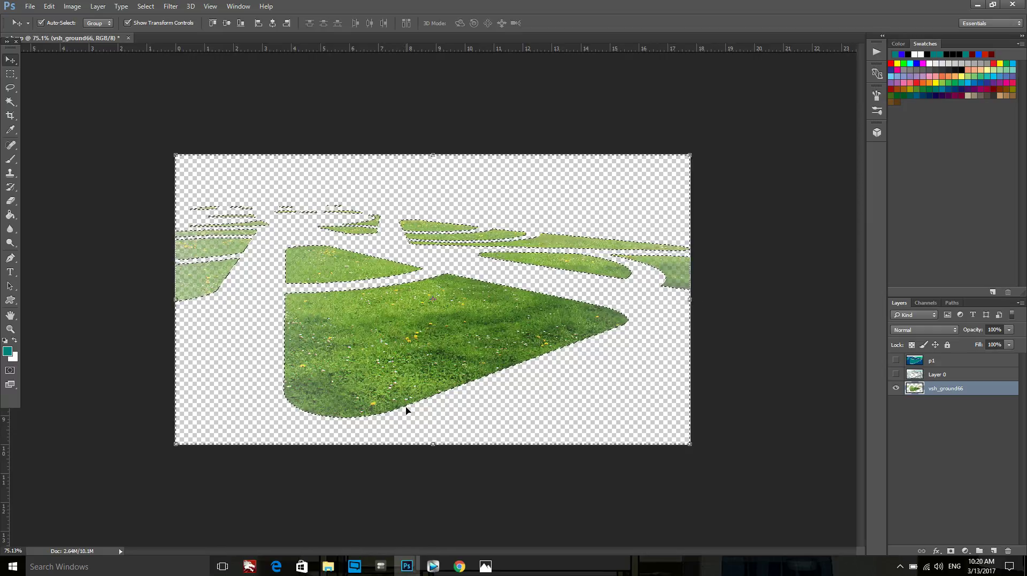
key("ctrl+d")
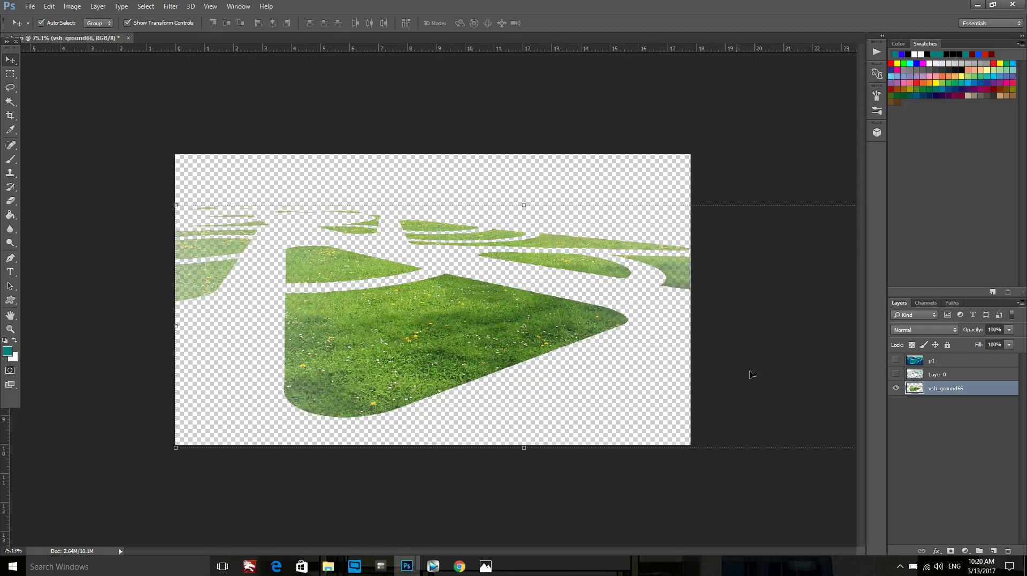
left_click(896, 374)
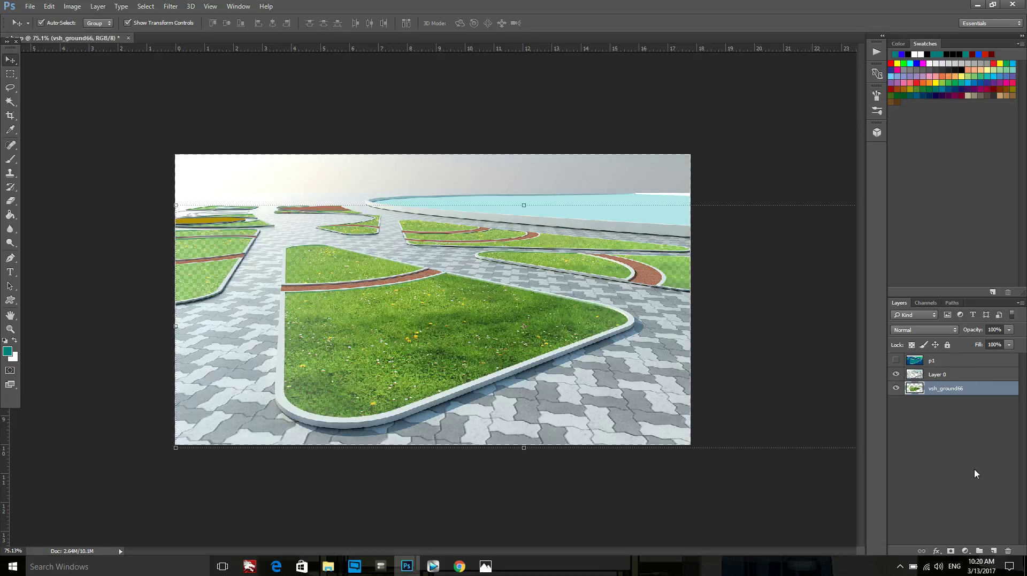
Step: Create a new Layer 1 and fill it with white
key("ctrl+shift+alt+n")
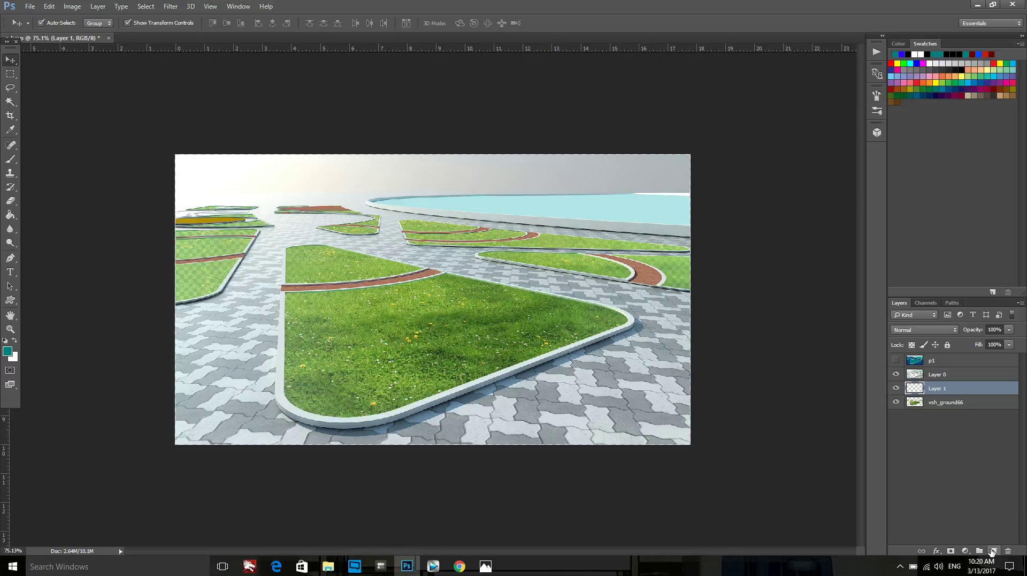
left_click(14, 341)
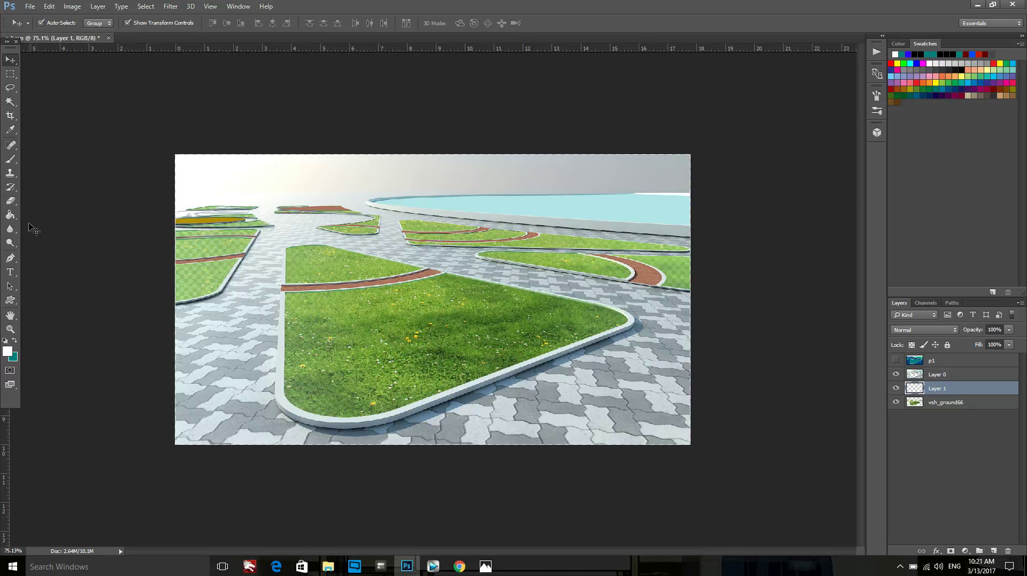
left_click(10, 215)
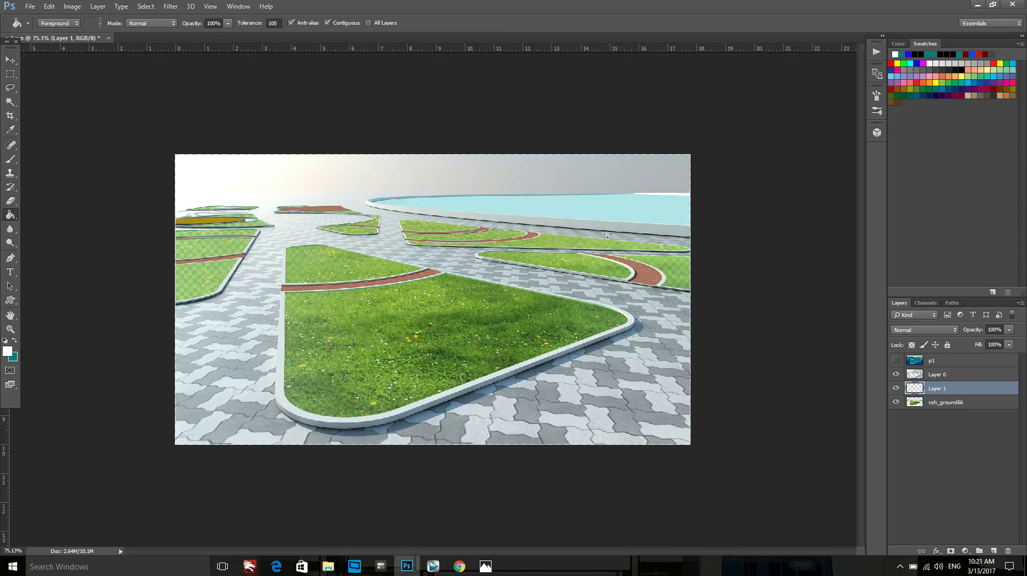
left_click(619, 348)
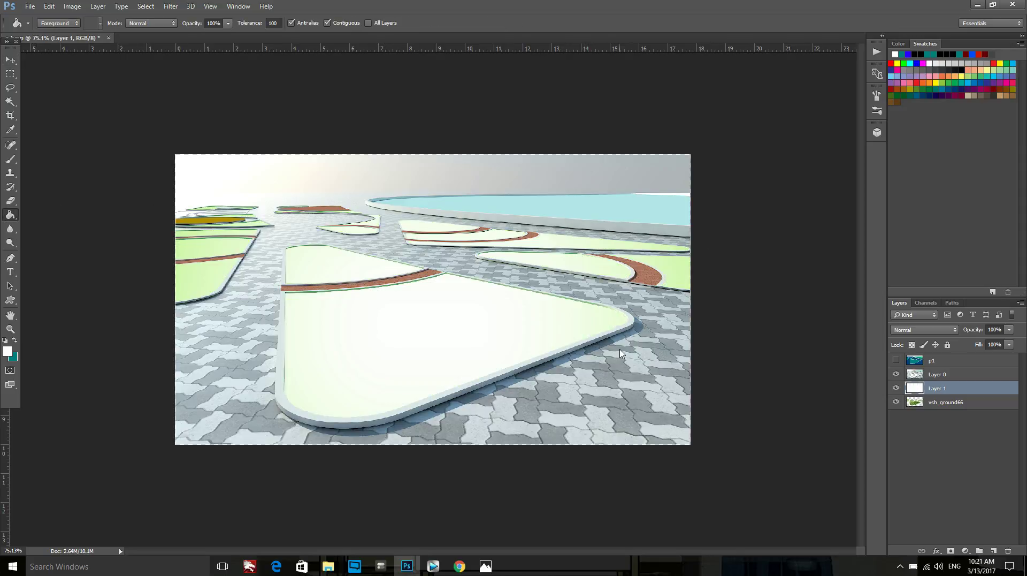
Step: Move the white Layer 1 beneath the vsh_ground66 grass layer, leaving p1 hidden
double_click(951, 391)
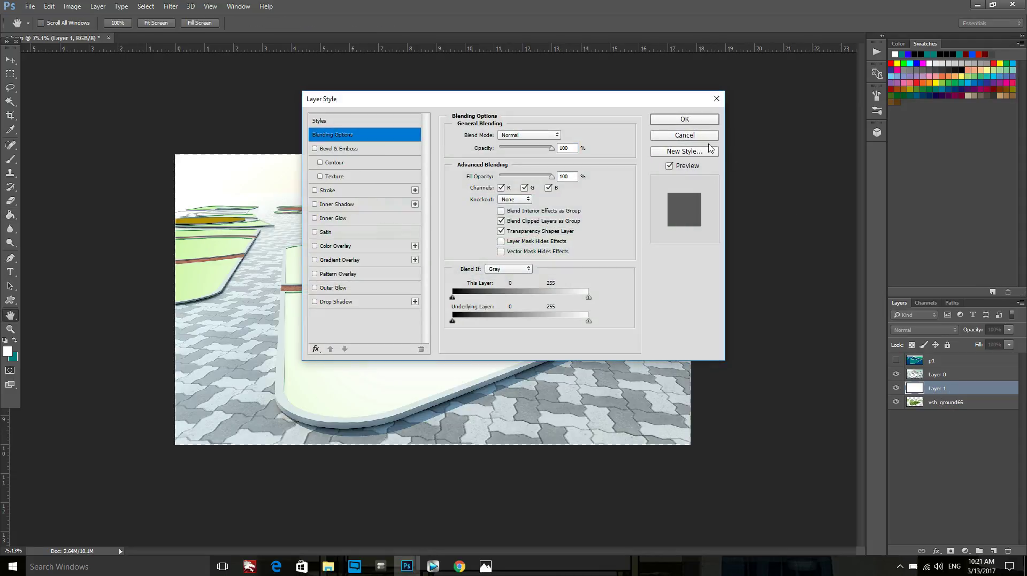
left_click(700, 136)
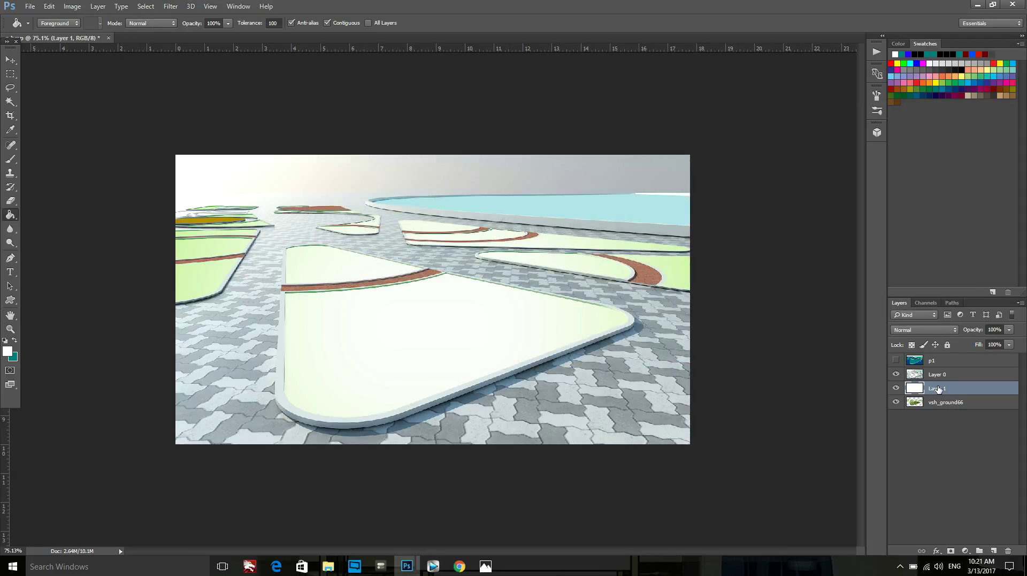
left_click_drag(938, 389, 931, 409)
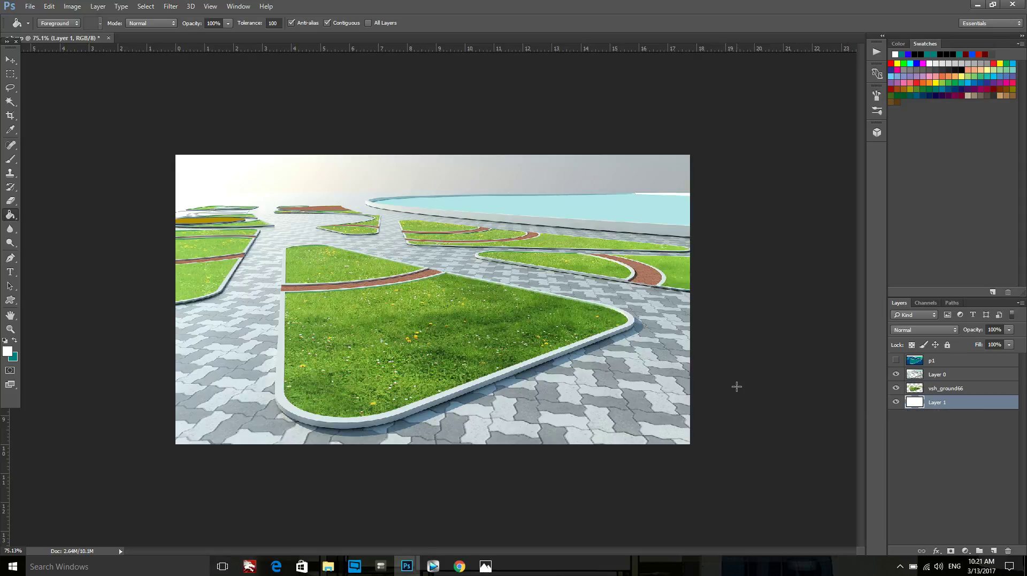
scroll(550, 358, "up", 1)
scroll(551, 359, "up", 1)
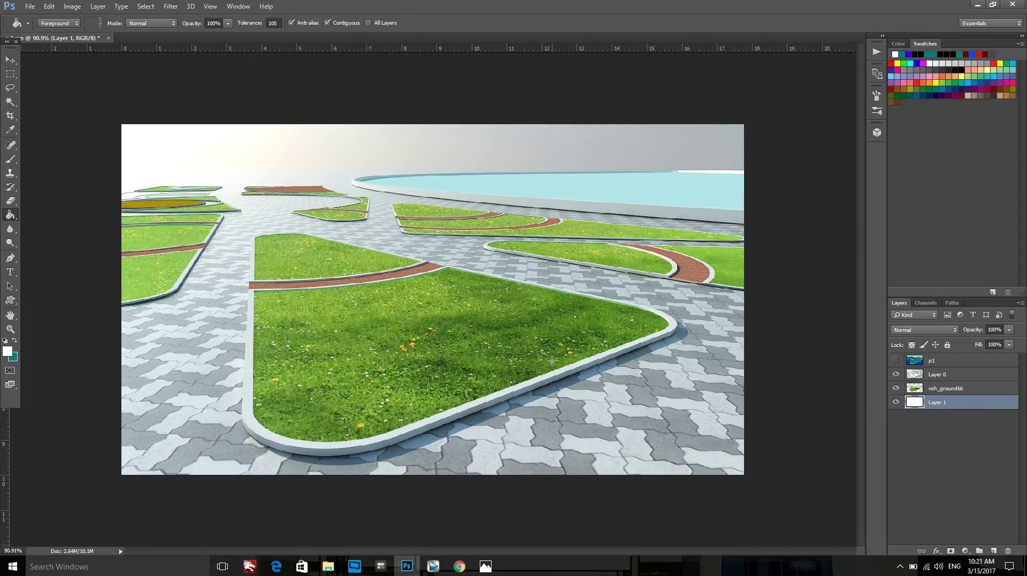
left_click(897, 362)
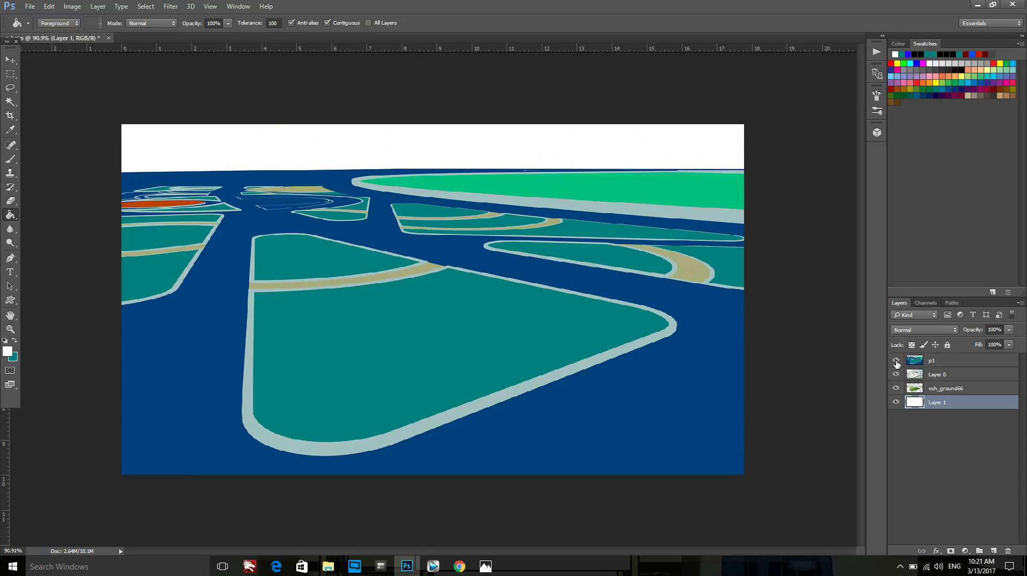
left_click(897, 362)
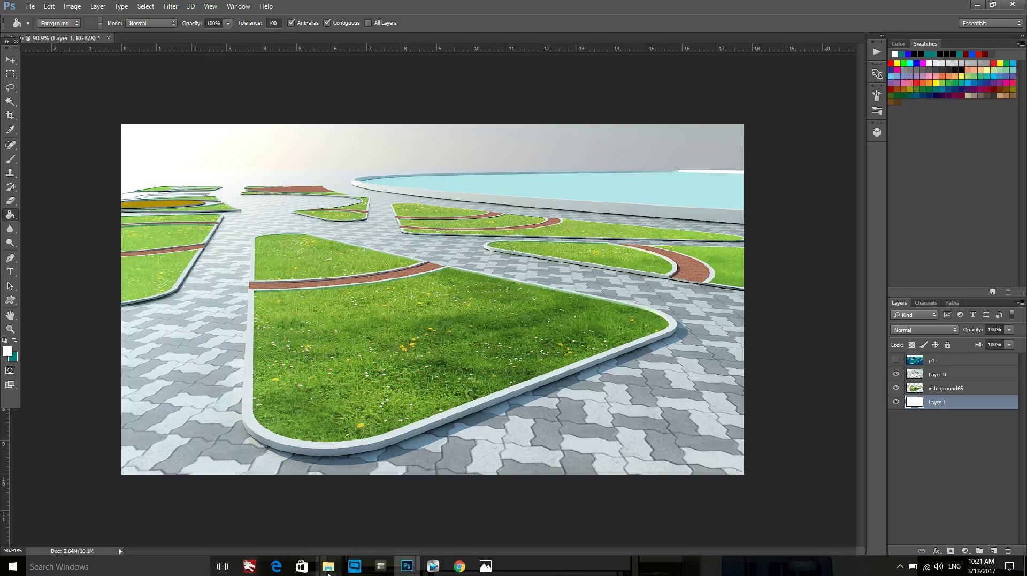
Step: Drag the 001 (12) foliage image from File Explorer into the composition
mouse_move(329, 566)
left_click(369, 519)
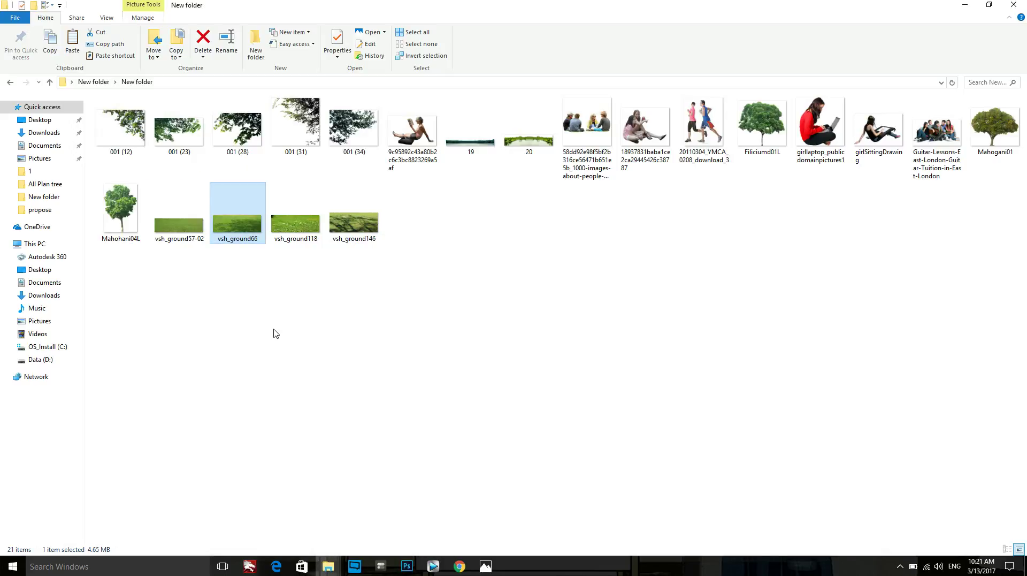
left_click(395, 319)
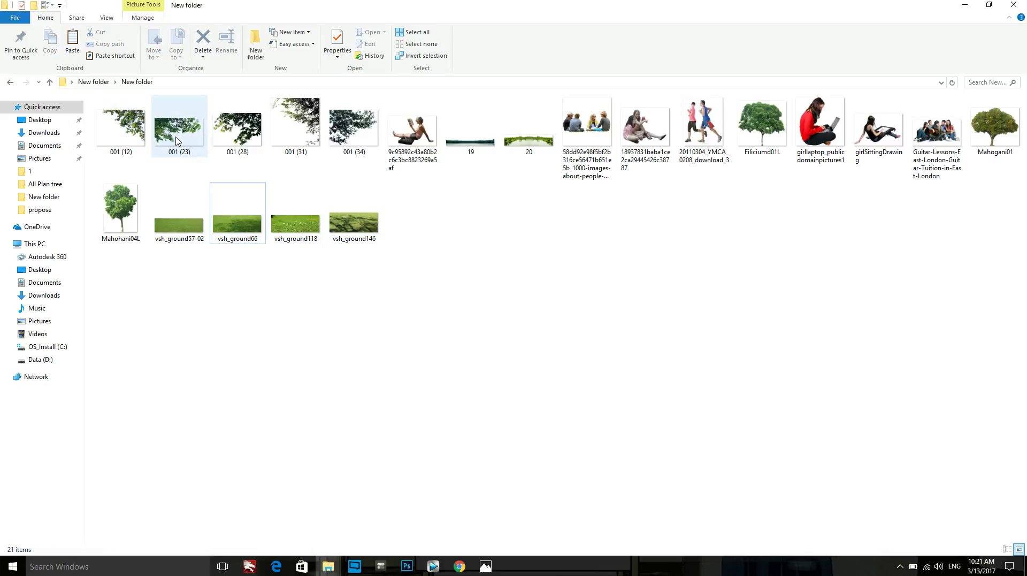
mouse_move(120, 128)
left_mouse_down()
mouse_move(183, 216)
mouse_move(470, 173)
left_mouse_up()
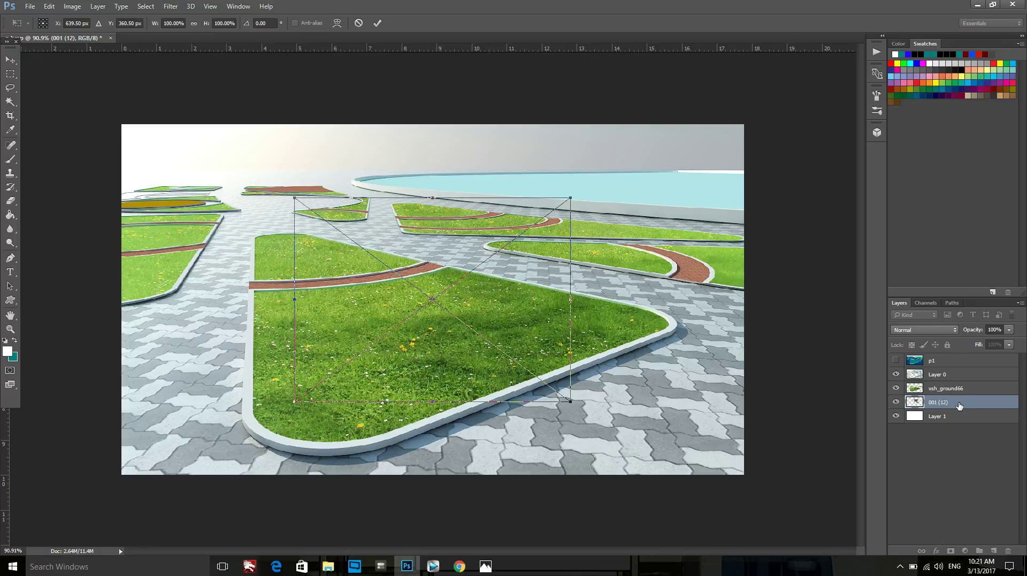
Step: Commit the 001 (12) foliage, stack it above Layer 0 and shift it up-right over the lawn
left_click(377, 23)
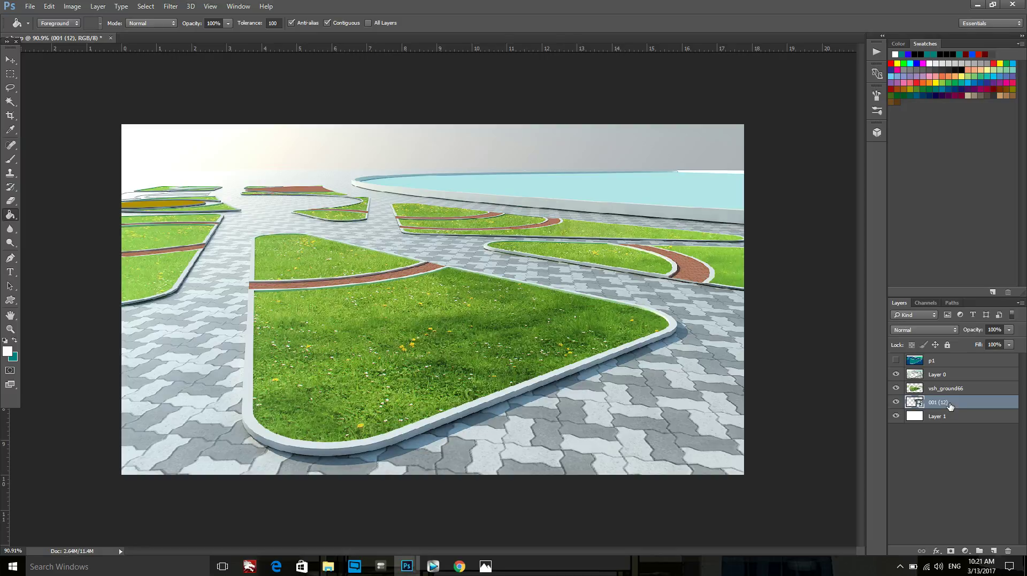
left_click_drag(950, 406, 944, 368)
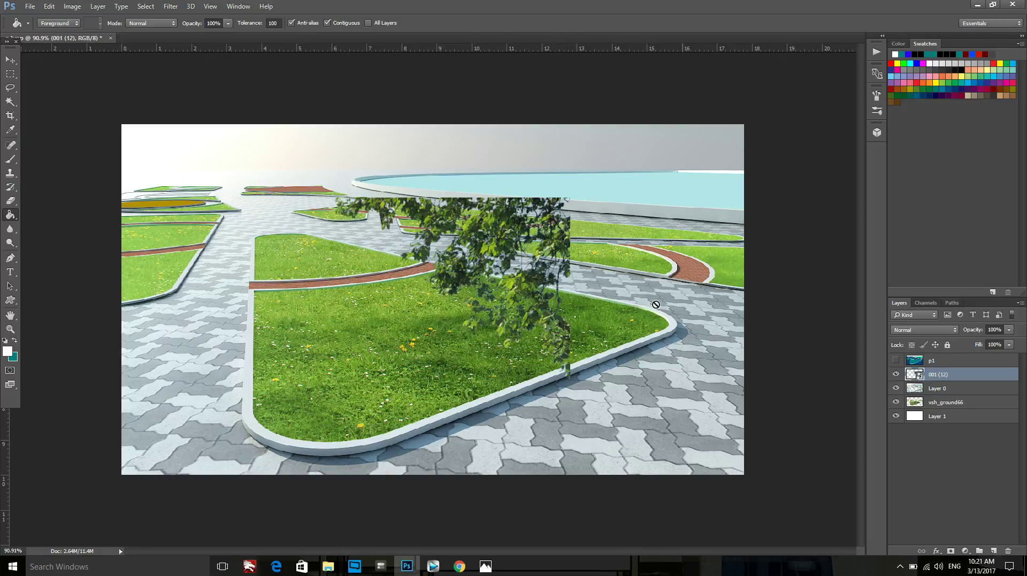
key("v")
mouse_move(540, 264)
left_mouse_down()
mouse_move(704, 135)
mouse_move(699, 155)
mouse_move(574, 274)
left_mouse_up()
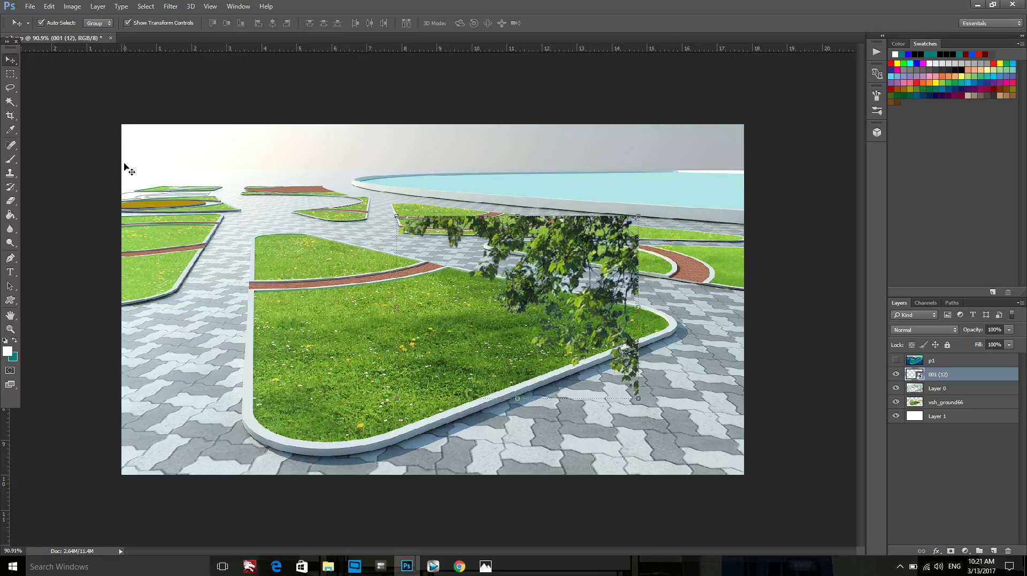
Step: Crop the canvas outward at the top to add an empty transparent band above the sky
left_click(16, 113)
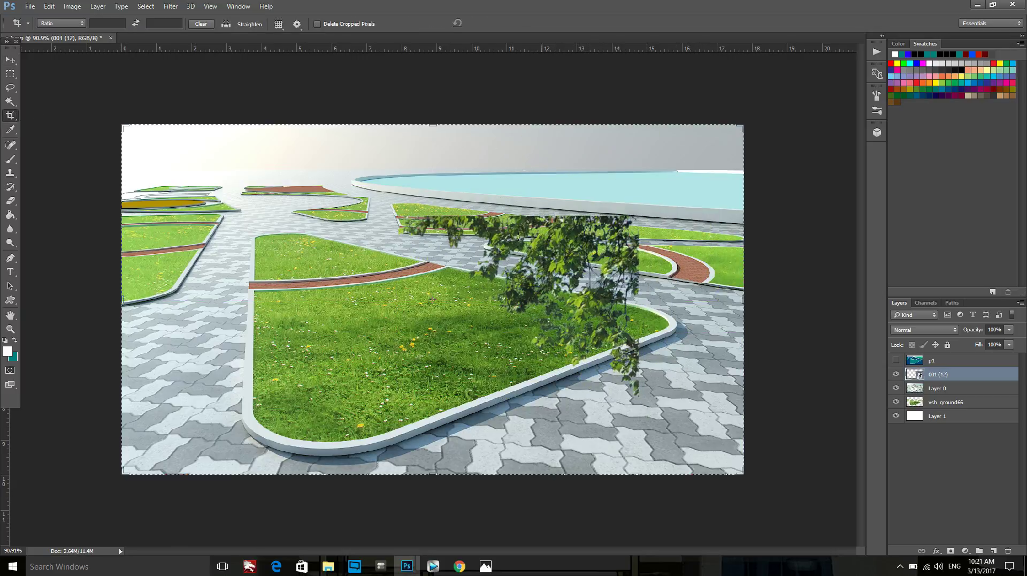
scroll(495, 304, "down", 2)
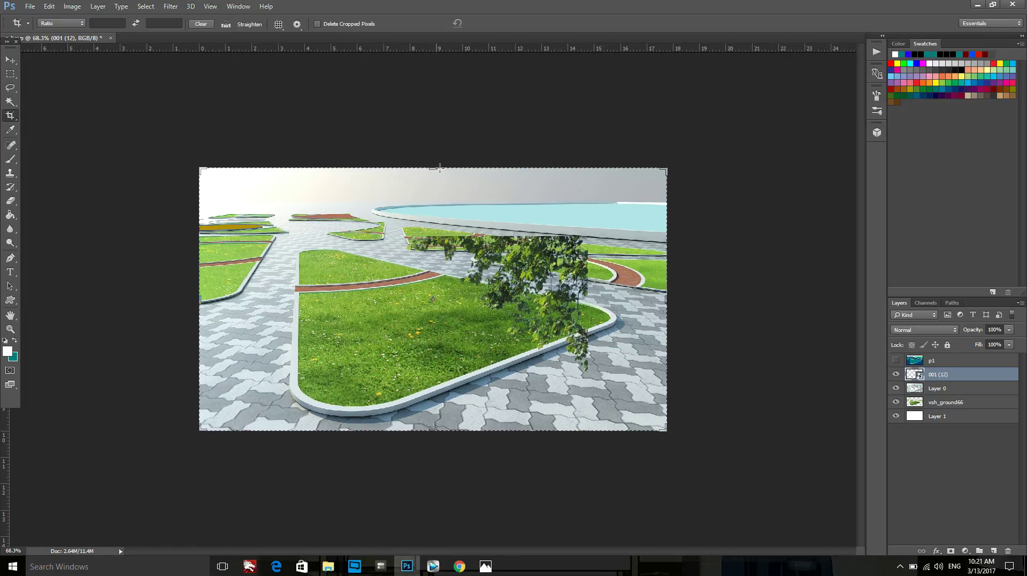
left_click_drag(437, 168, 443, 145)
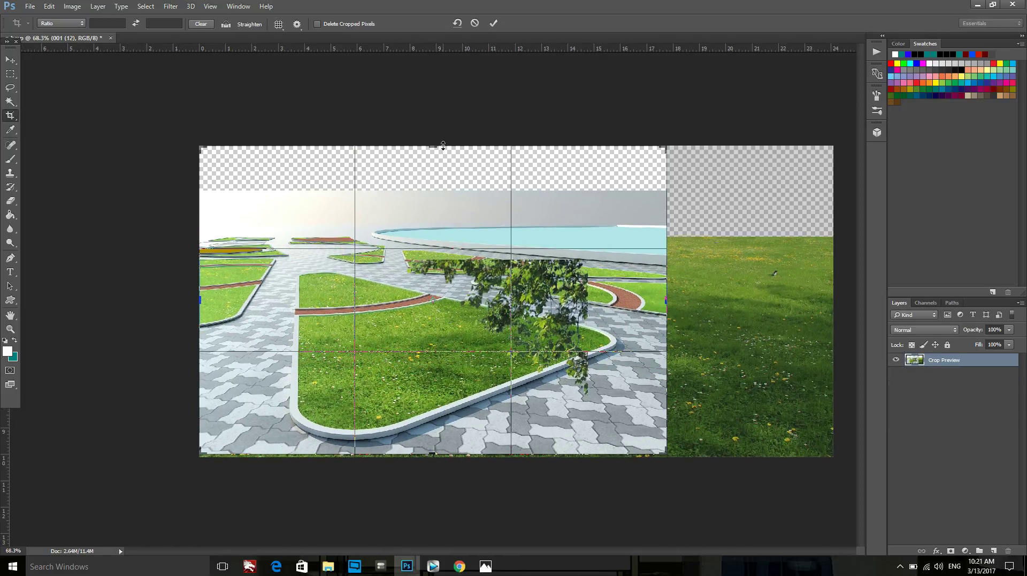
left_click(494, 24)
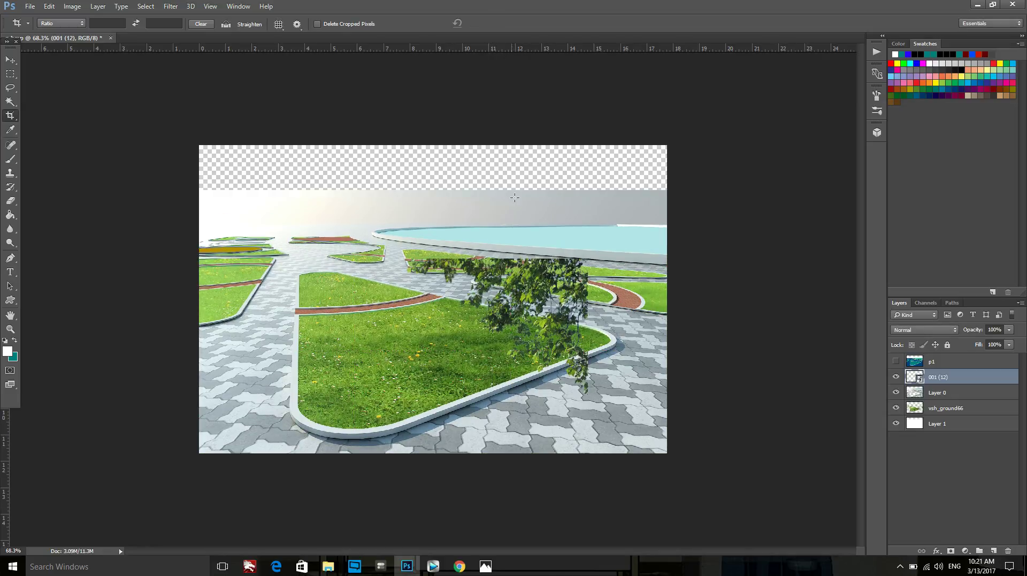
scroll(514, 197, "up", 1)
key("v")
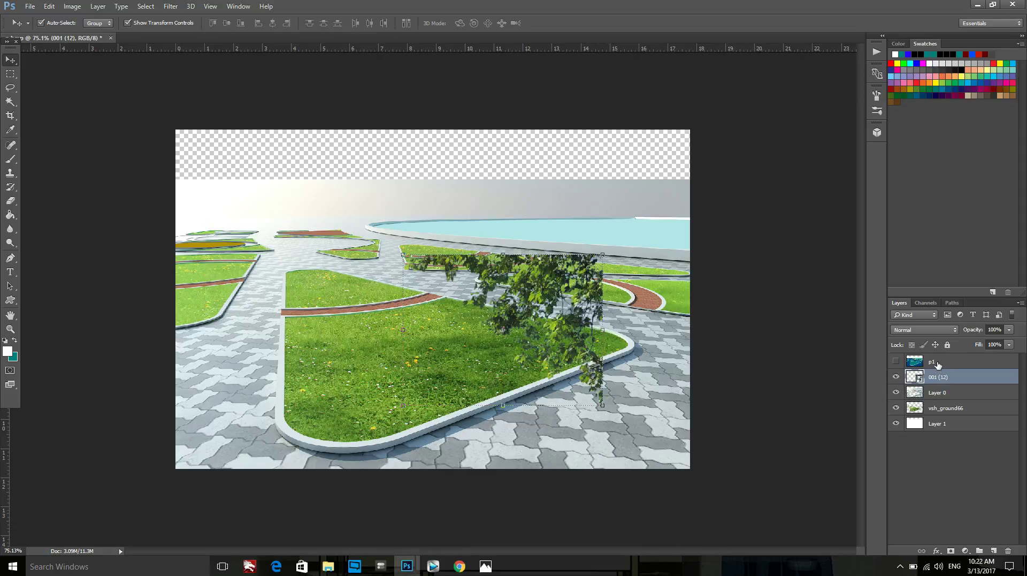
Step: Select the sky band using the p1 colour layer and delete Layer 0's grey sky
left_click(912, 362)
left_click(894, 362)
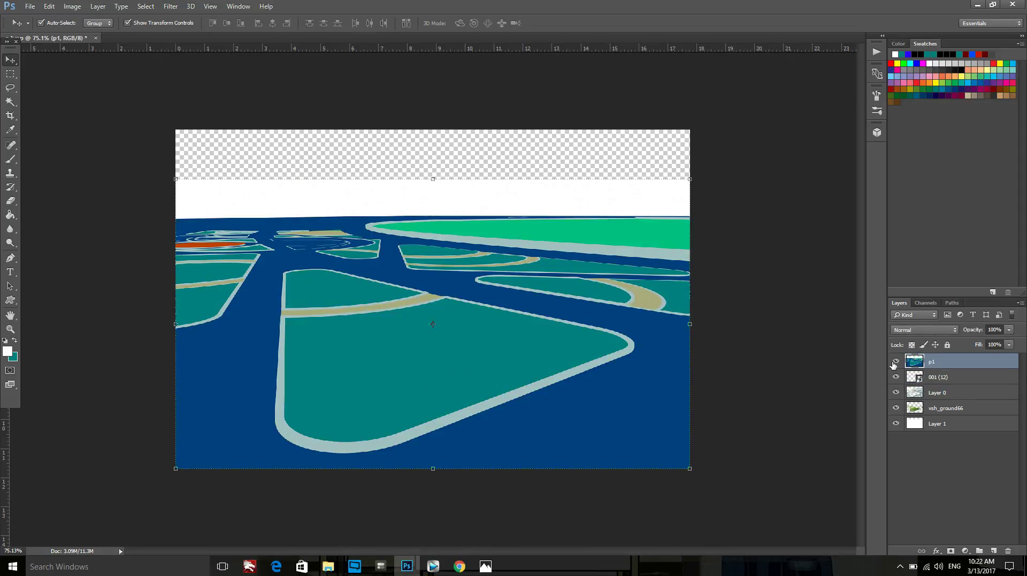
left_click(11, 101)
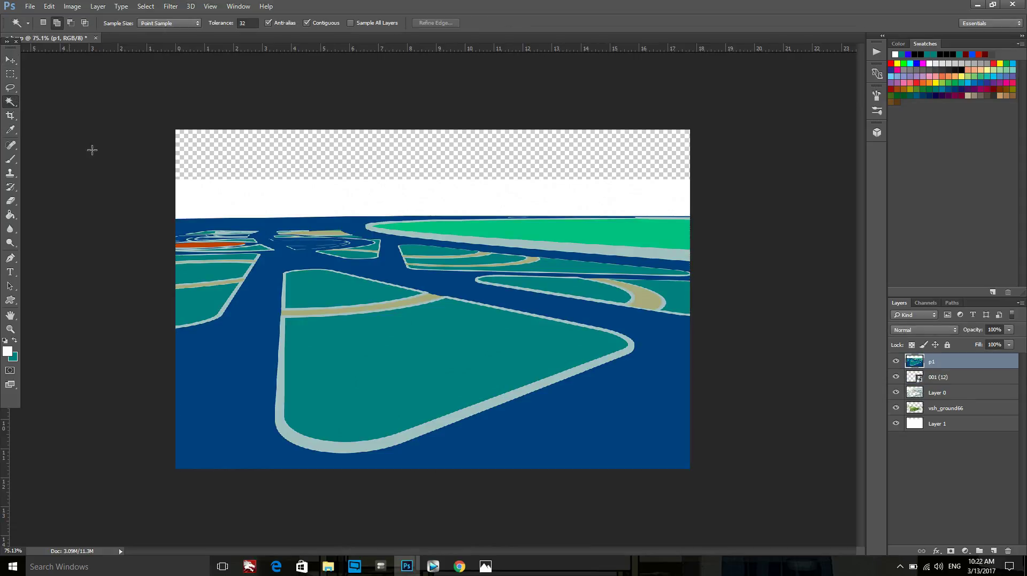
left_click(226, 207)
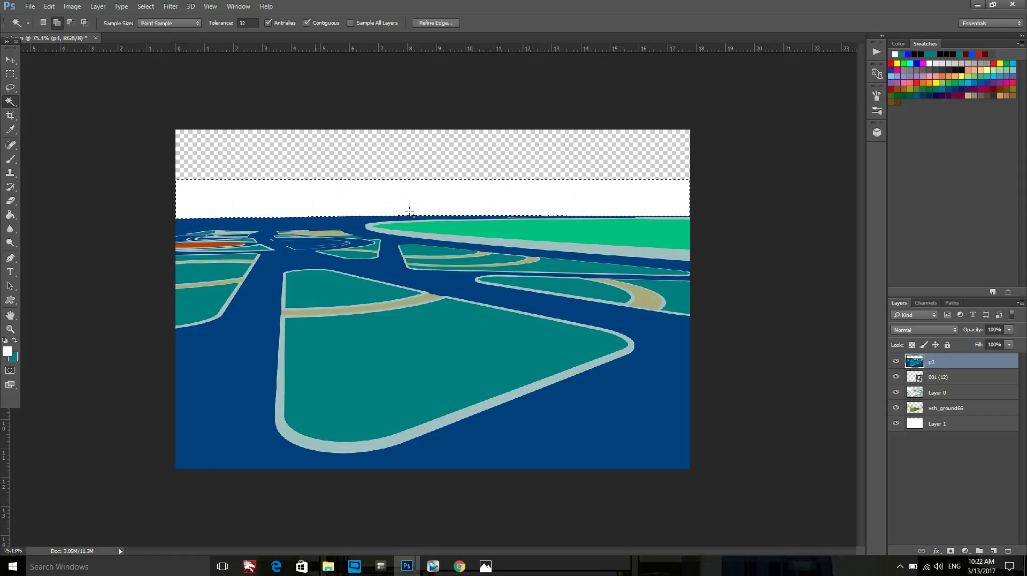
left_click(896, 362)
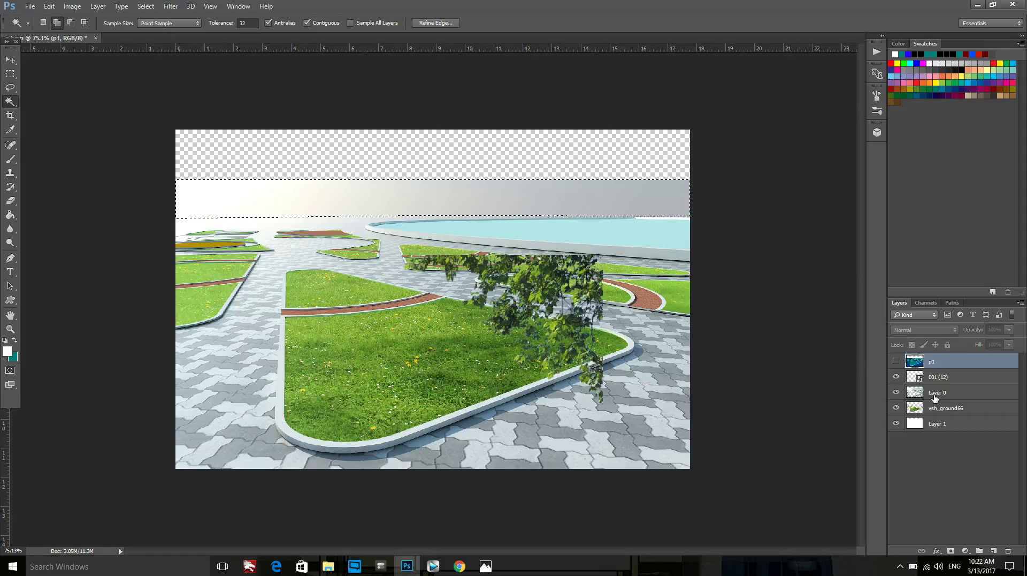
left_click(933, 392)
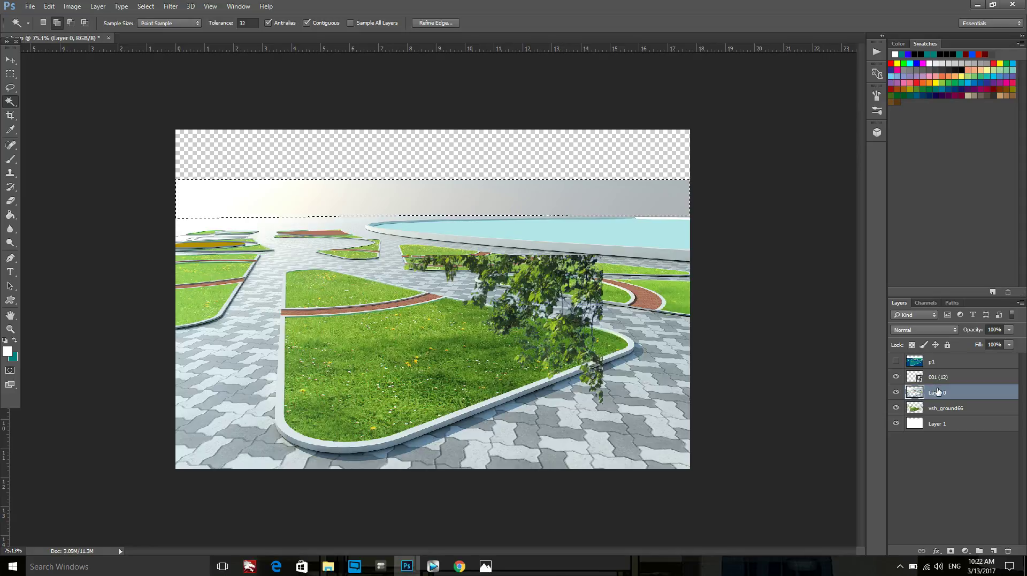
key("Delete")
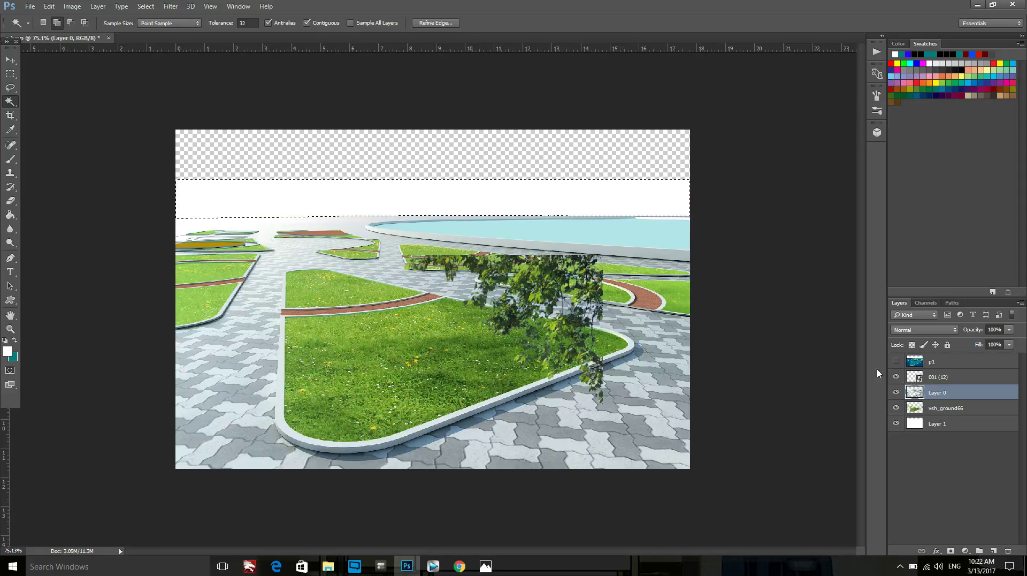
key("ctrl+d")
Step: Fill Layer 1's transparent top strip with white using the Paint Bucket
left_click(945, 423)
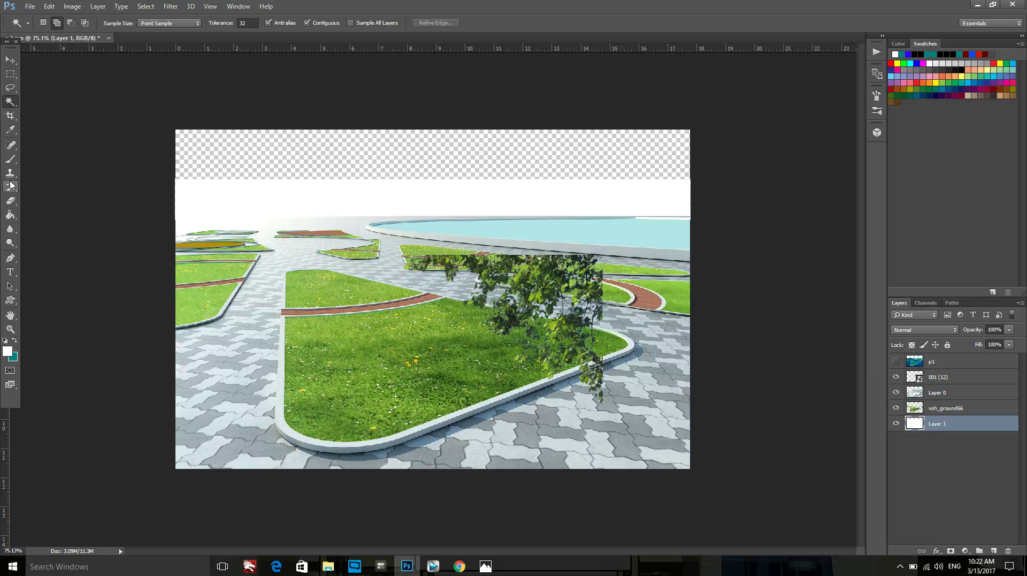
left_click(9, 215)
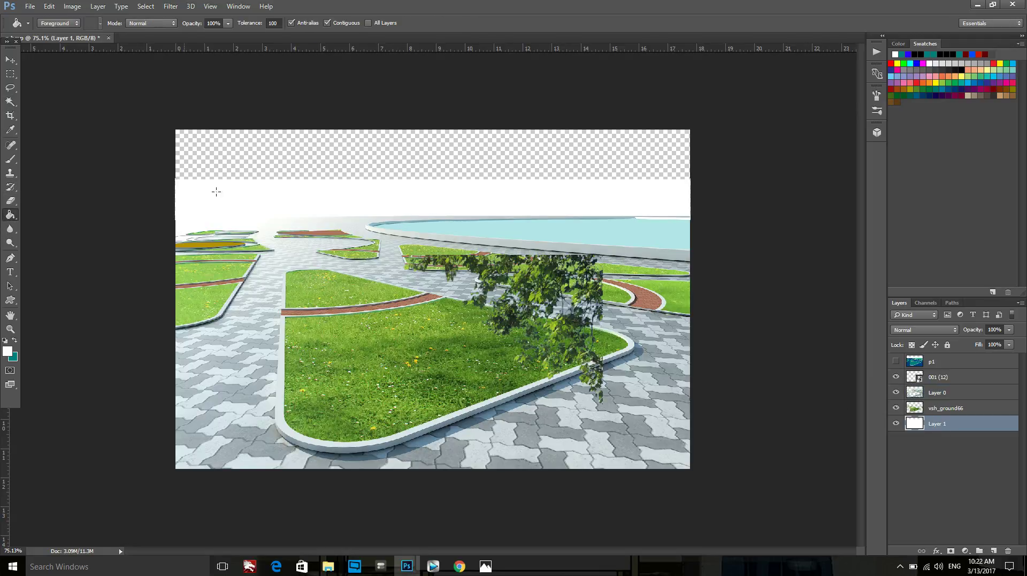
left_click(299, 147)
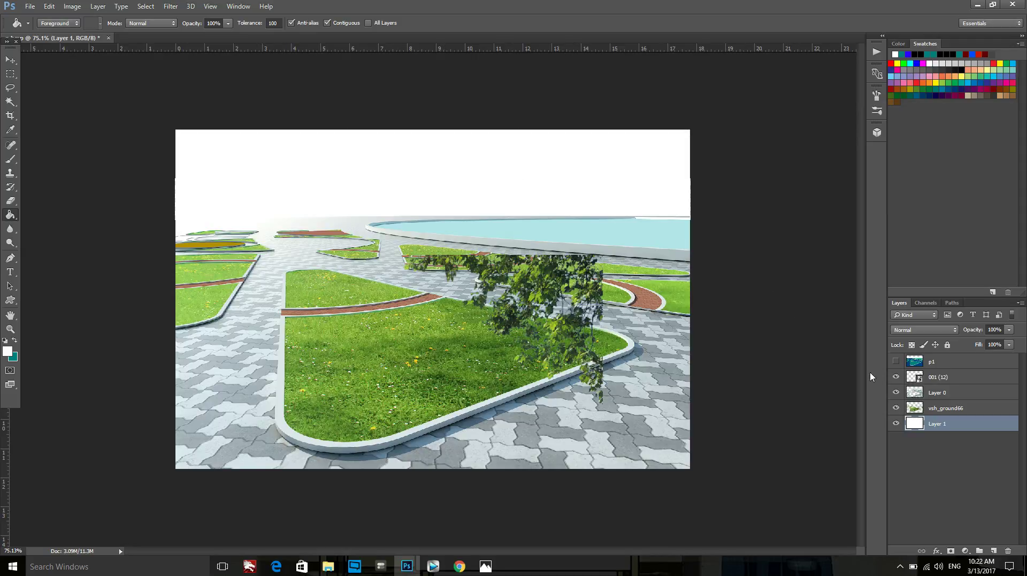
Step: Move the 001 (12) foliage into the image's top-right corner
left_click(928, 408)
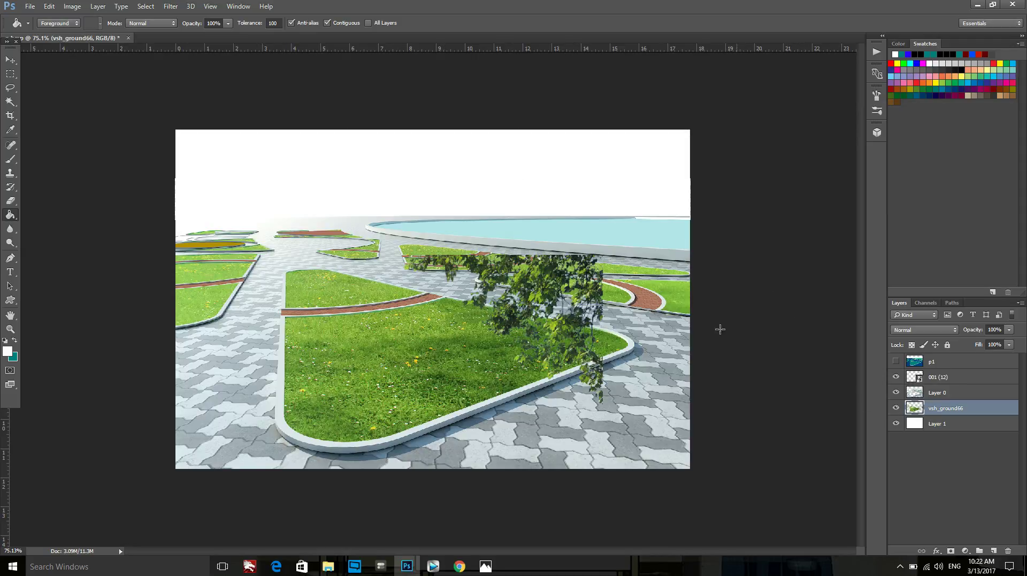
key("v")
left_click(538, 305)
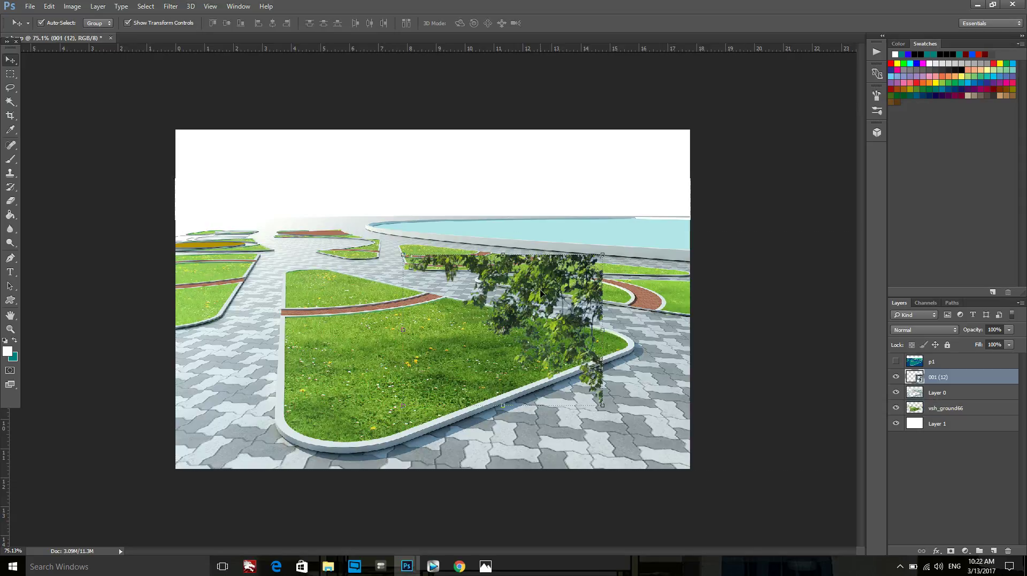
left_click_drag(551, 284, 646, 160)
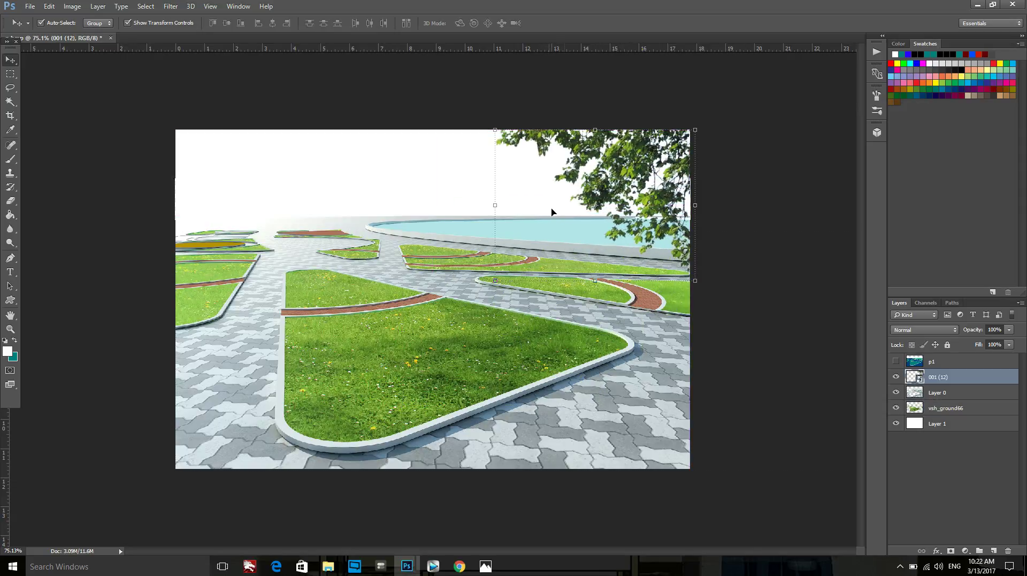
key("ctrl+plus")
scroll(637, 201, "down", 1)
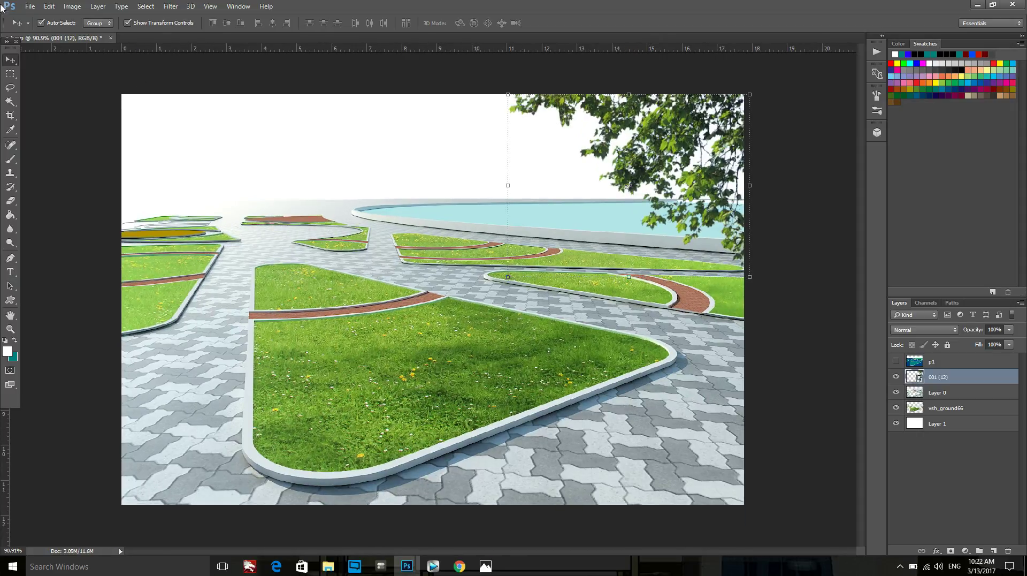
Step: Apply Brightness/Contrast to the foliage with Brightness 59 and Contrast 39
left_click(72, 11)
mouse_move(89, 32)
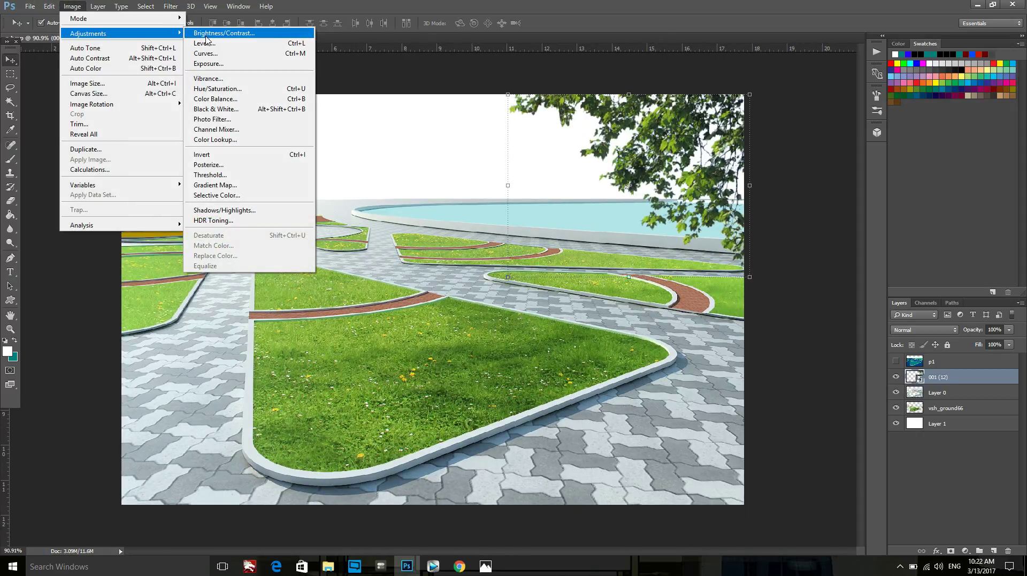
left_click(220, 33)
left_click_drag(495, 190, 511, 189)
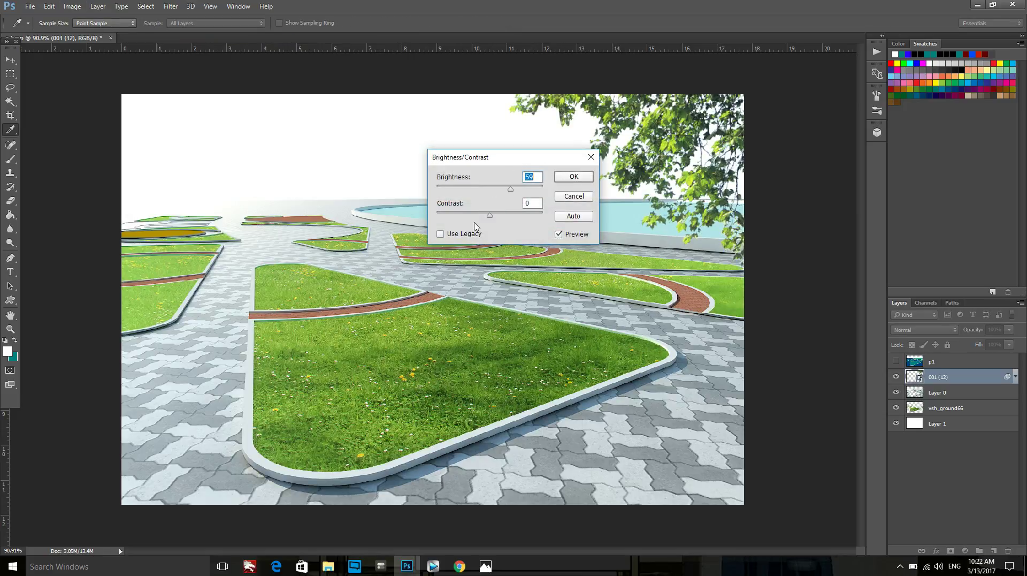
left_click_drag(489, 214, 511, 208)
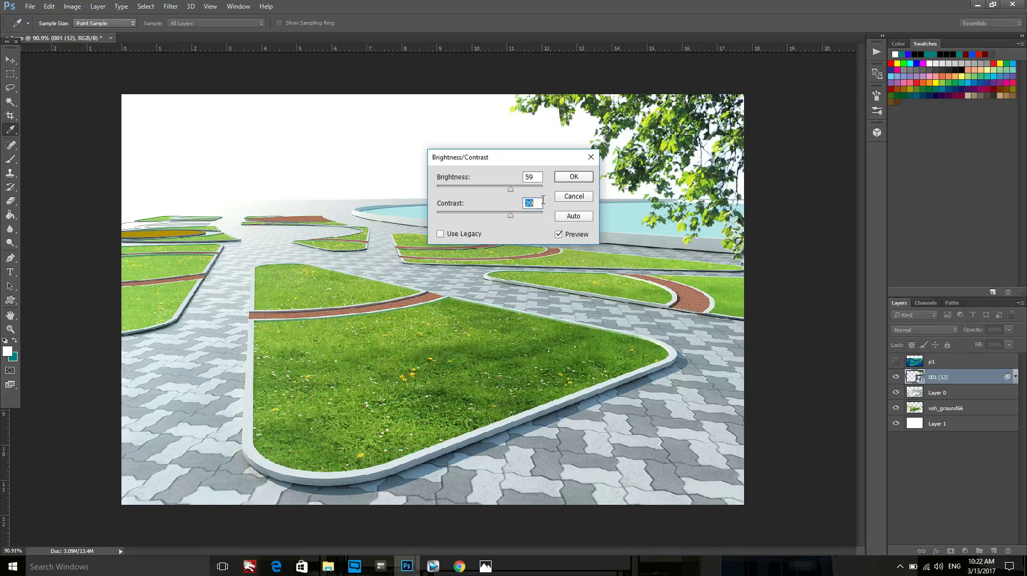
left_click(570, 184)
key("v")
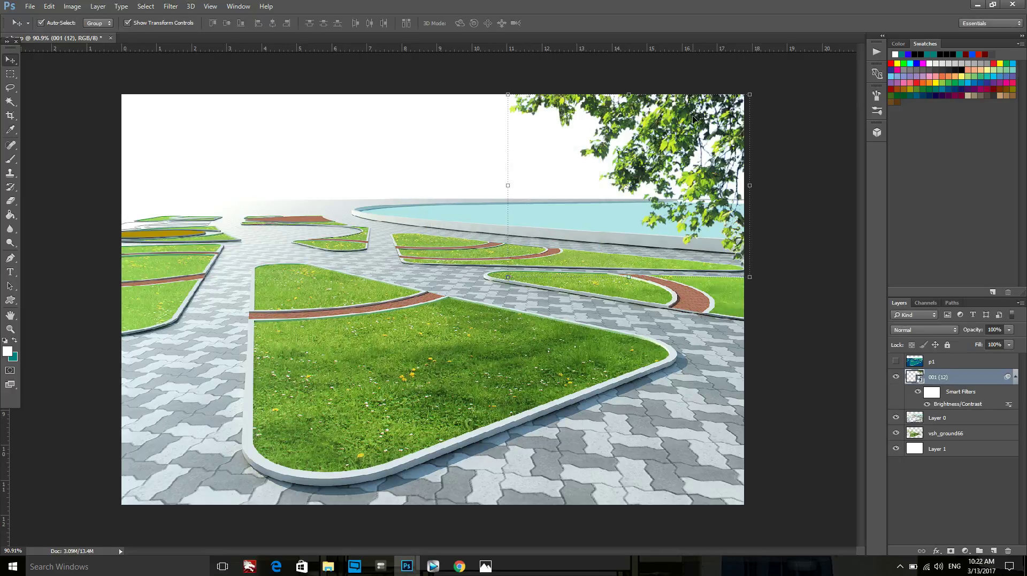
scroll(433, 297, "down", 1)
left_click(730, 333)
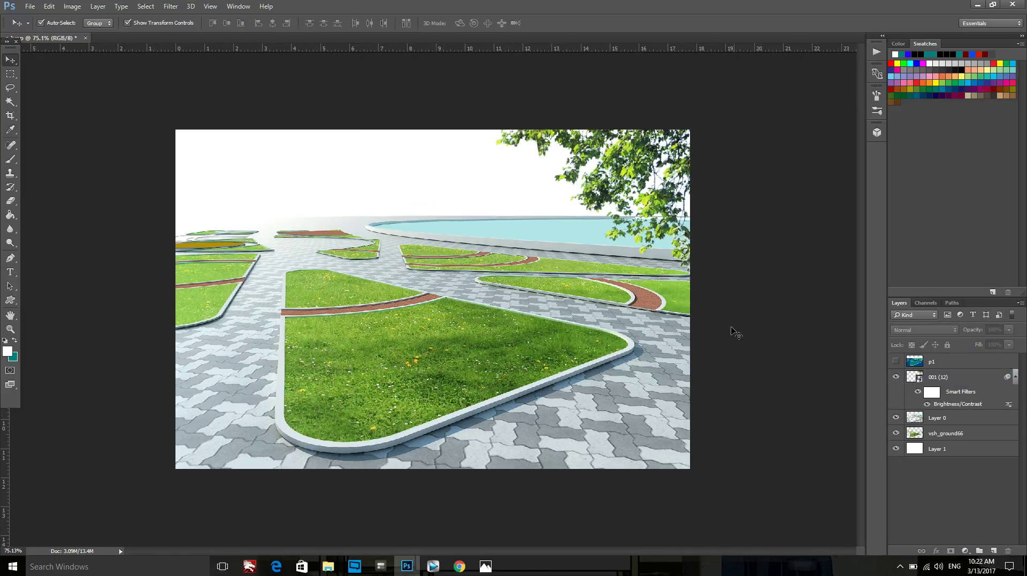
mouse_move(328, 566)
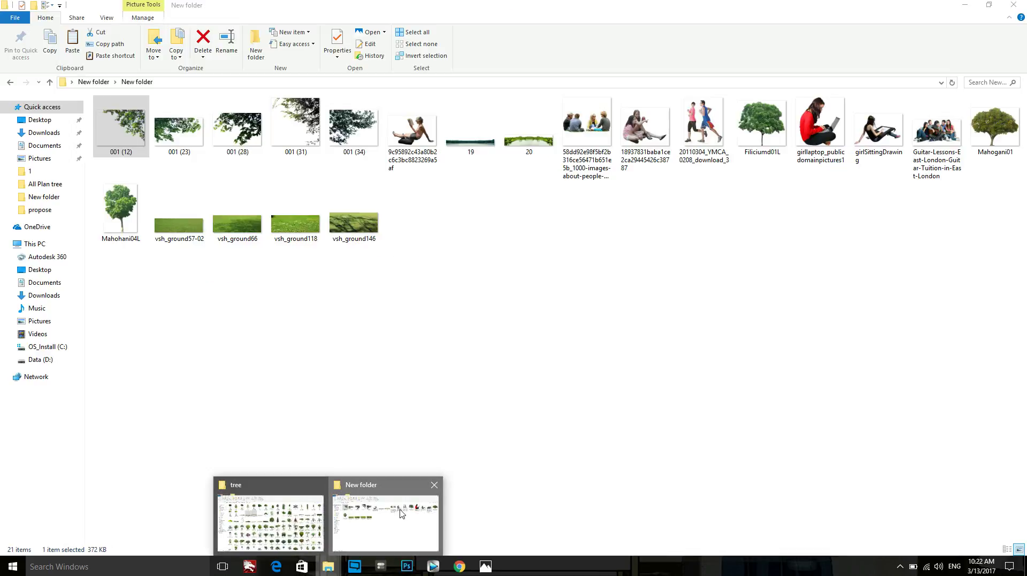
Step: Drag the 001 (34) foliage image from Explorer into the Photoshop composition
left_click(384, 510)
left_click(514, 321)
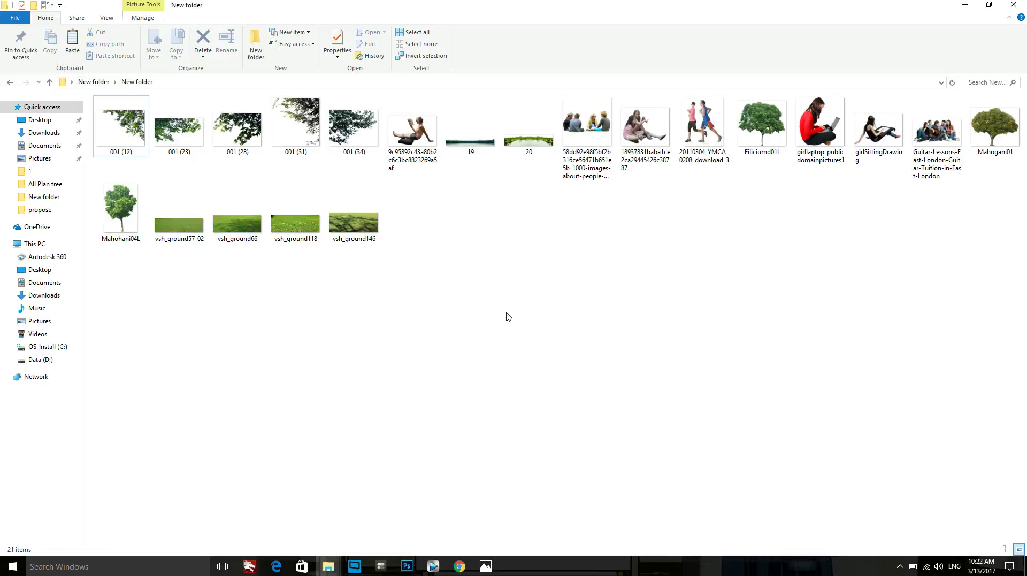
left_click(343, 128)
left_click_drag(347, 130, 407, 571)
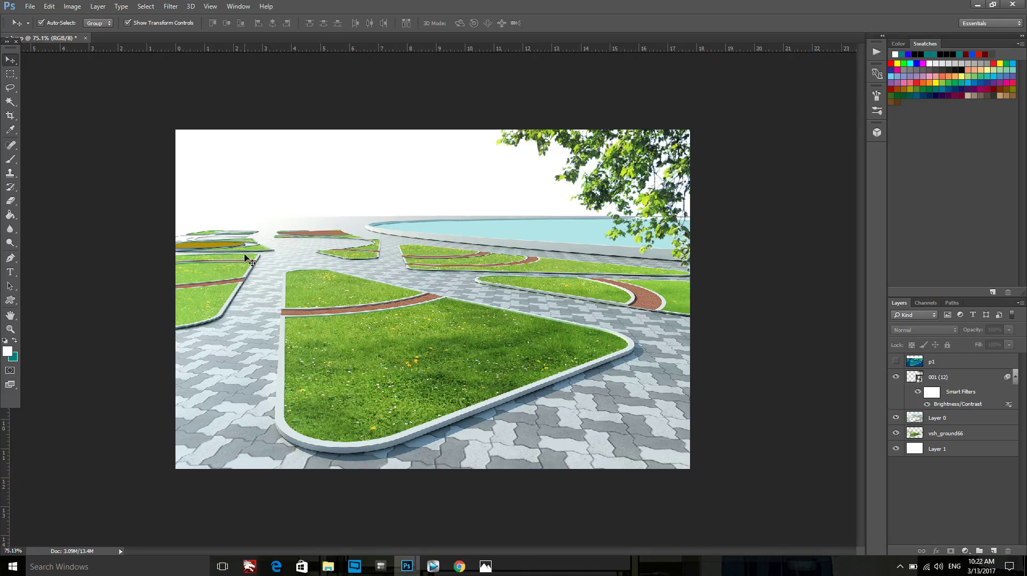
left_click_drag(408, 570, 245, 255)
Step: Move 001 (34) to the top-left corner, enlarge it to about twice its size, and commit
left_click_drag(440, 295, 219, 152)
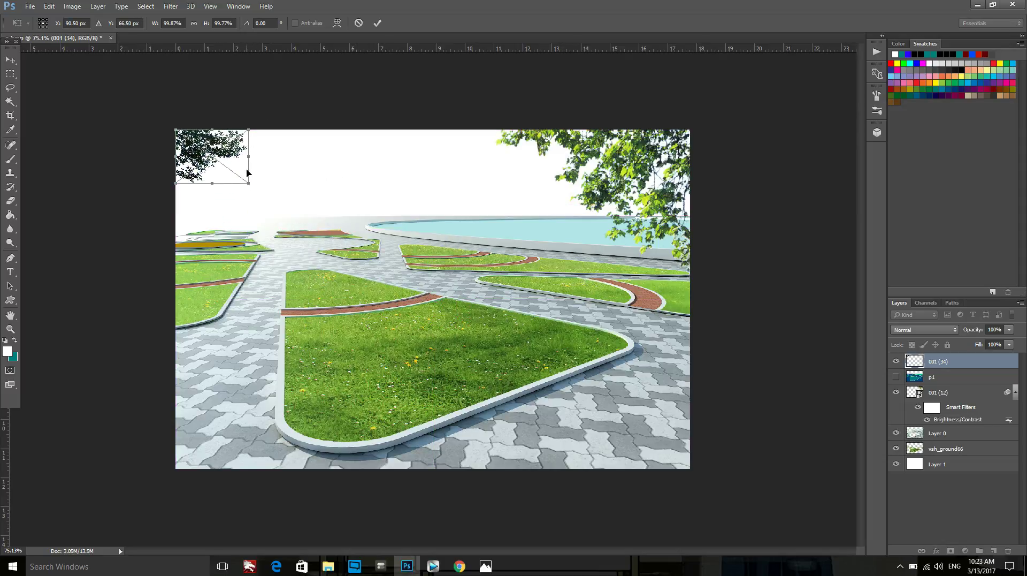
mouse_move(253, 183)
left_mouse_down()
mouse_move(310, 240)
mouse_move(332, 244)
left_mouse_up()
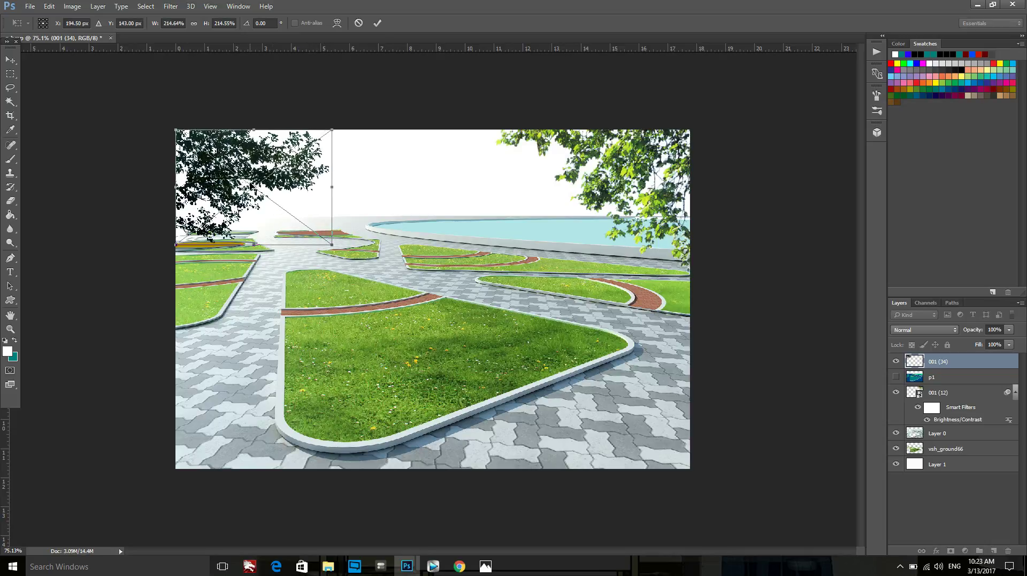
left_click_drag(223, 196, 203, 195)
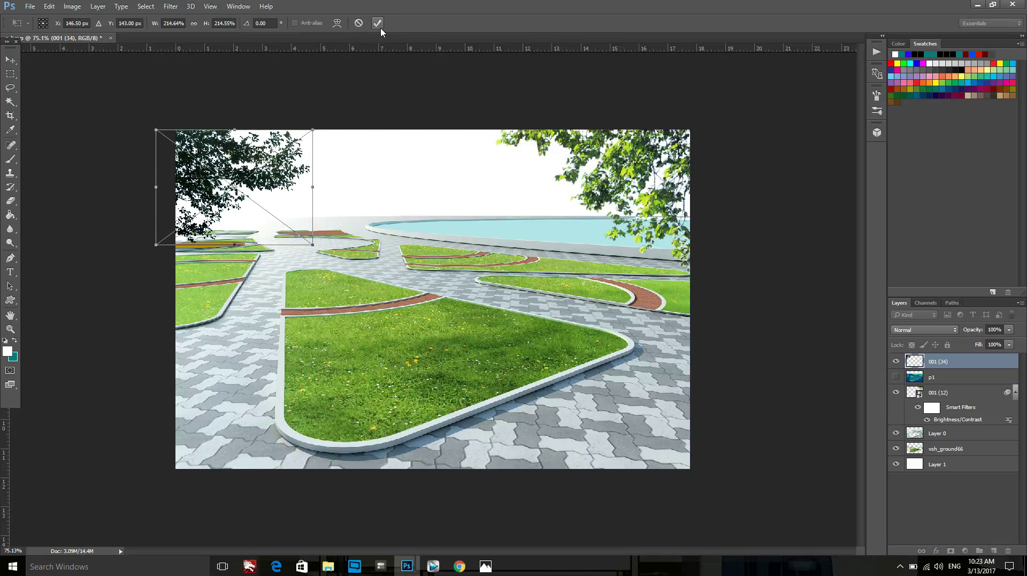
left_click(378, 22)
scroll(230, 144, "up", 1)
scroll(194, 157, "up", 1)
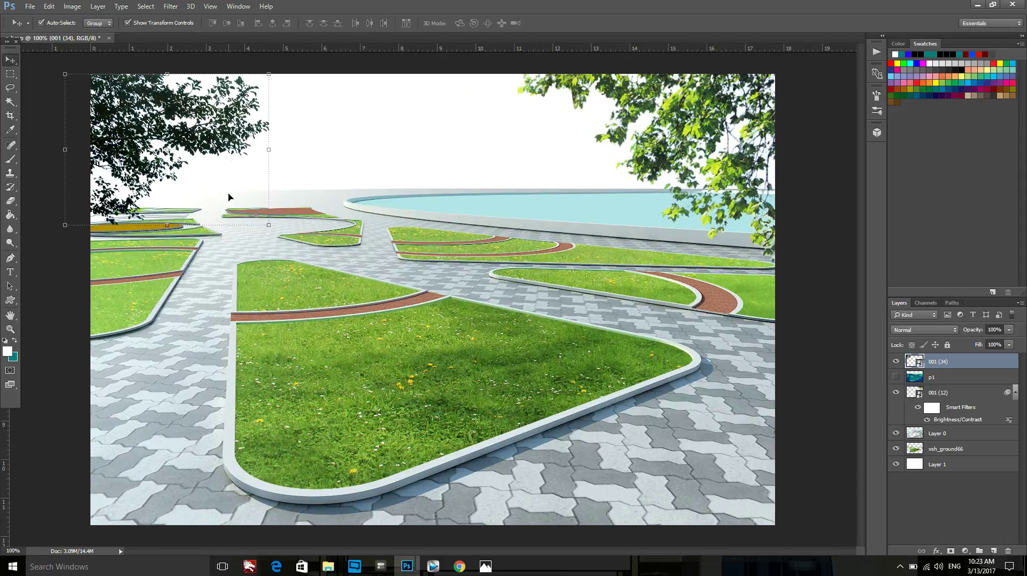
scroll(229, 196, "down", 1)
Step: Brighten the 001 (34) foliage with Brightness/Contrast, Brightness 79
left_click(72, 5)
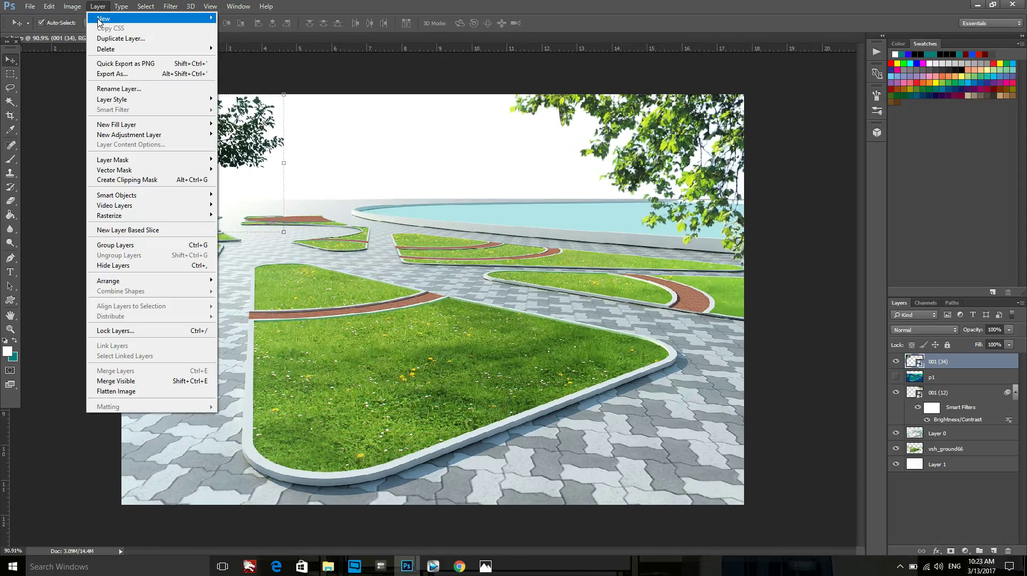
mouse_move(104, 33)
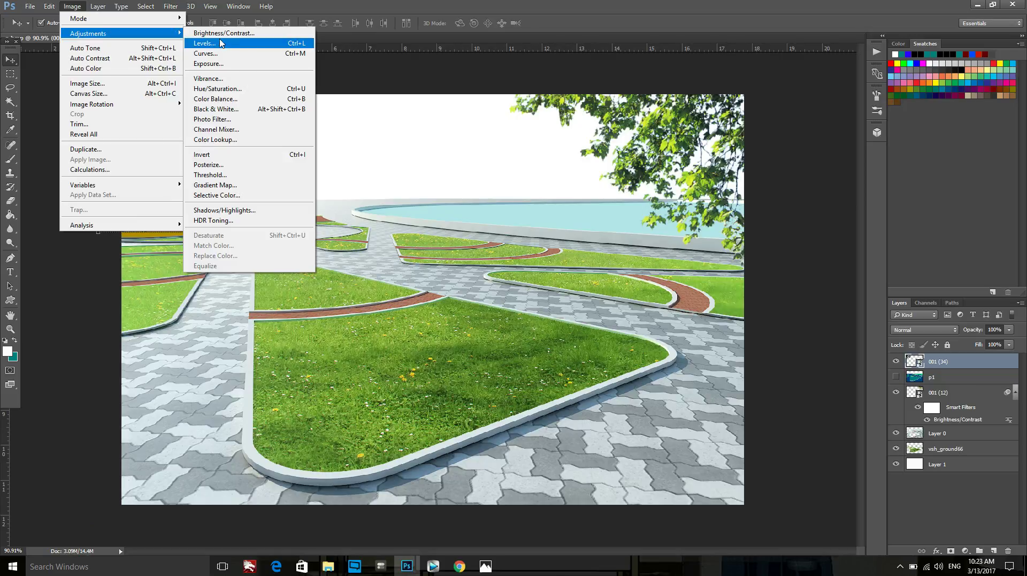
left_click(220, 33)
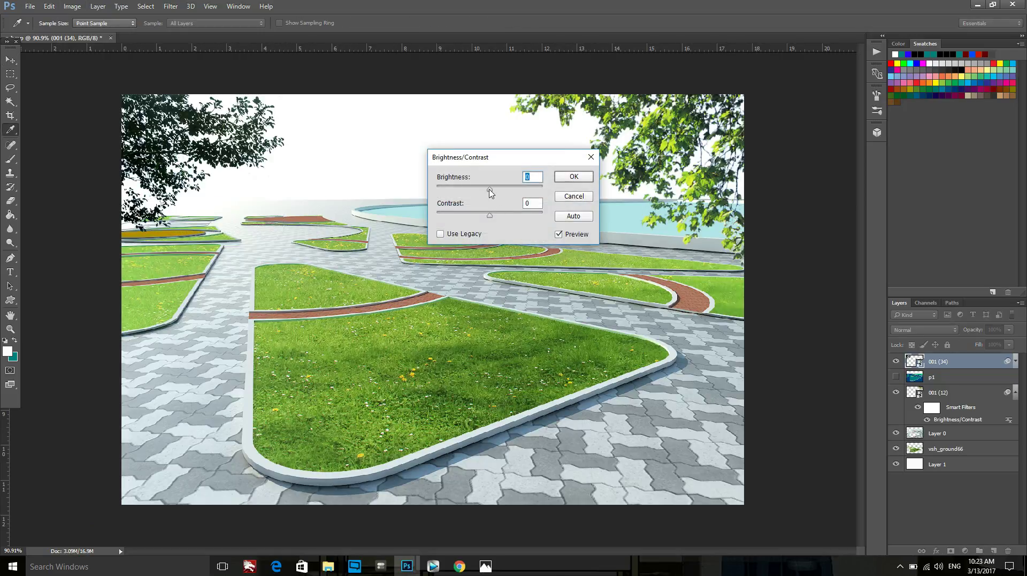
mouse_move(489, 188)
left_mouse_down()
mouse_move(535, 190)
mouse_move(471, 223)
left_mouse_up()
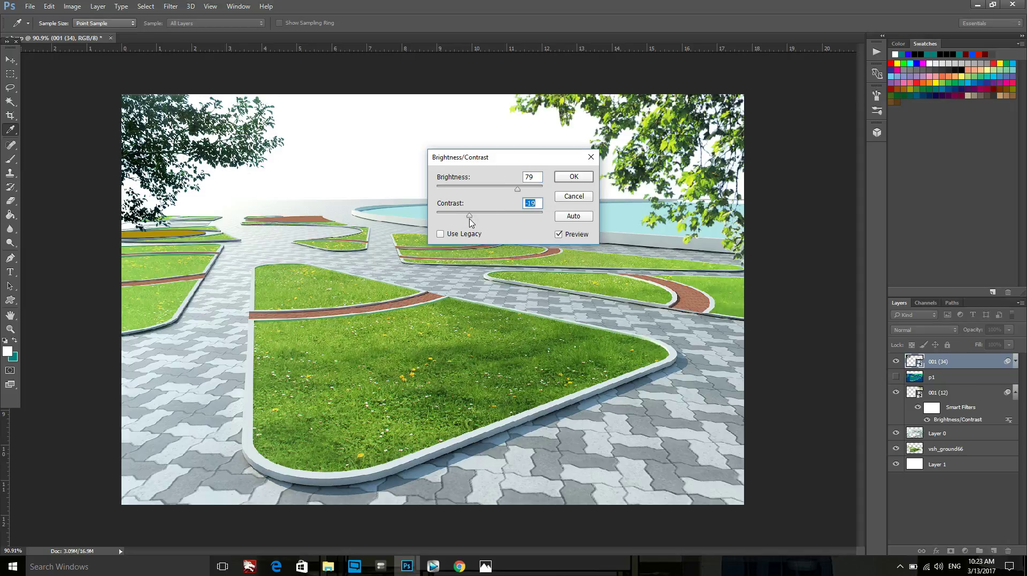
left_click(559, 176)
key("v")
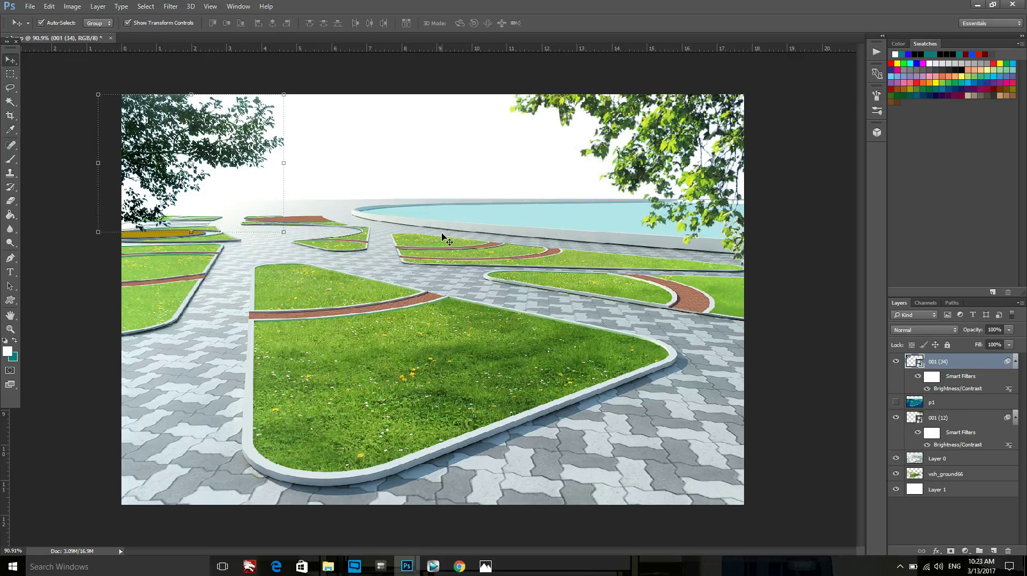
scroll(444, 254, "down", 2)
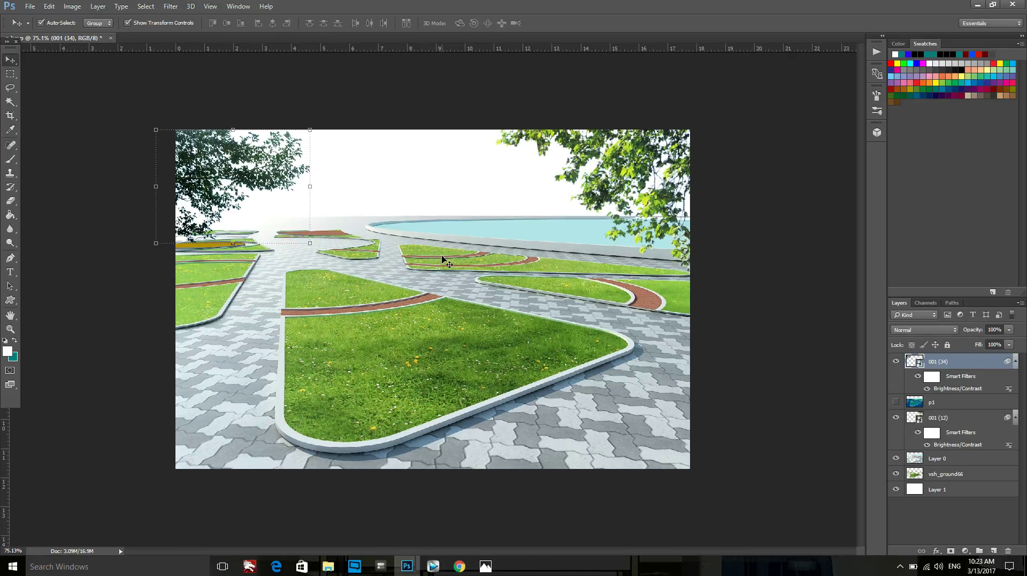
left_click(126, 339)
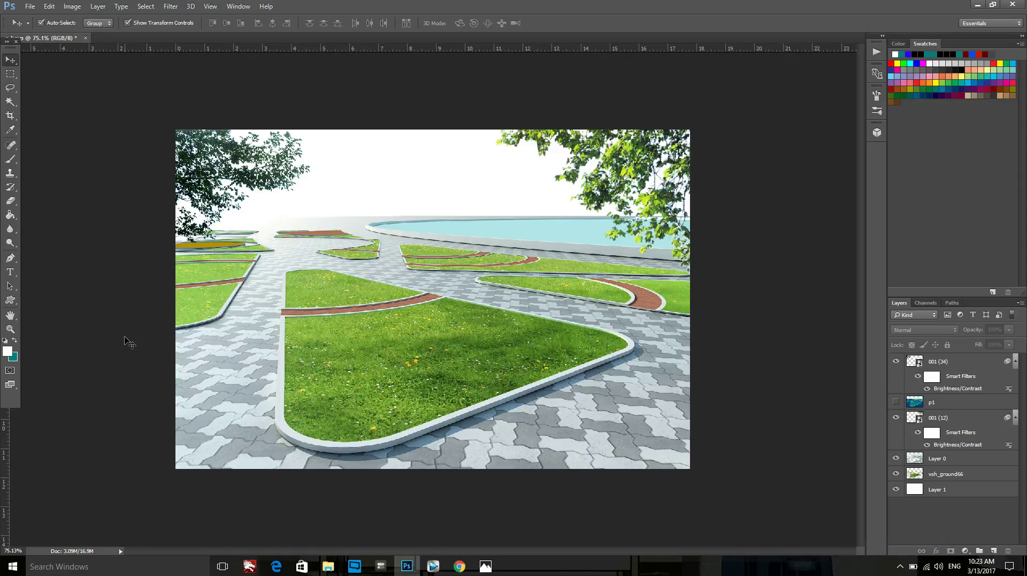
Step: Preview the Filiciumd01L tree full size in Photos, then drag the file toward Photoshop
left_click(331, 568)
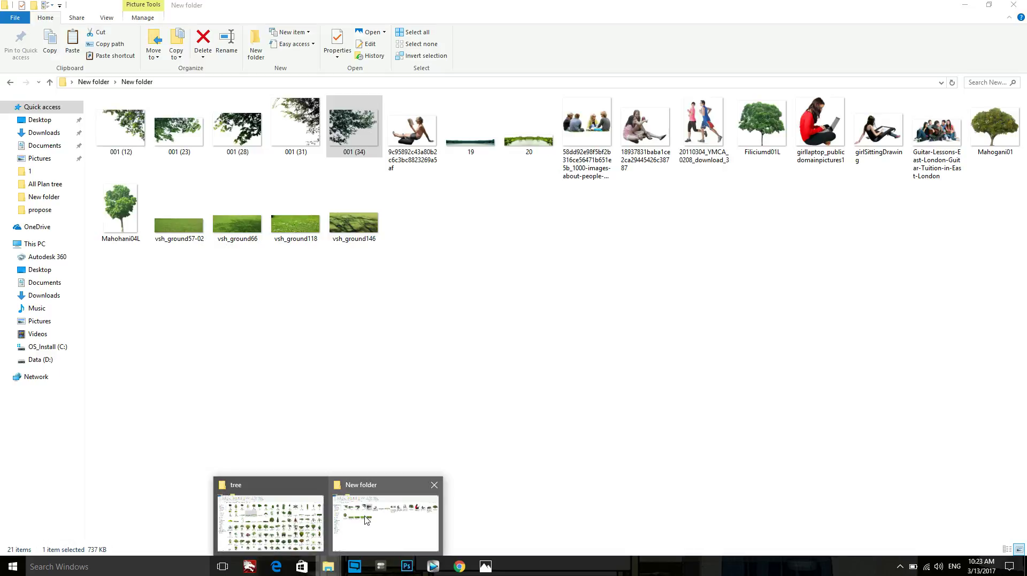
left_click(366, 520)
left_click(763, 135)
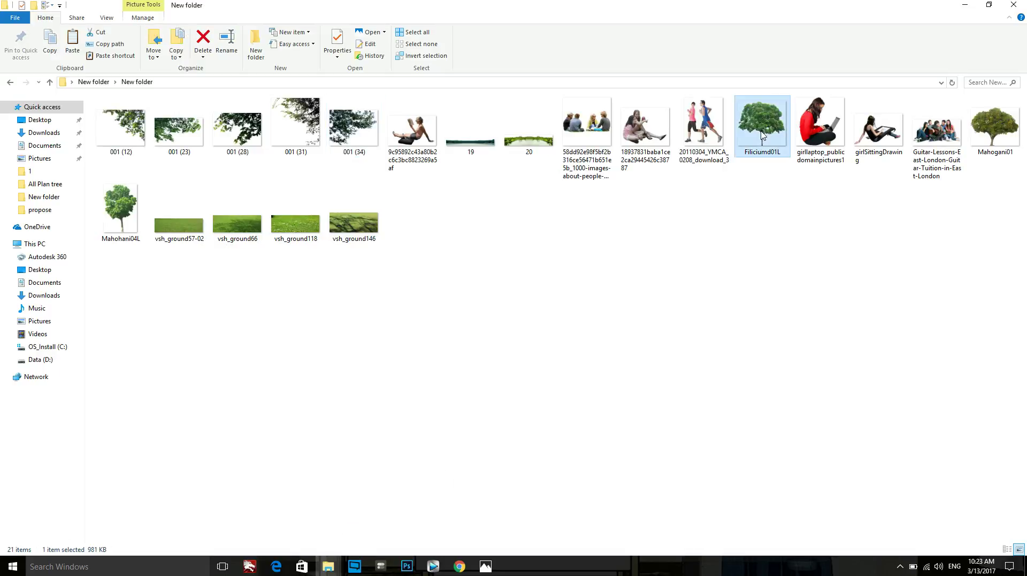
left_click(121, 212)
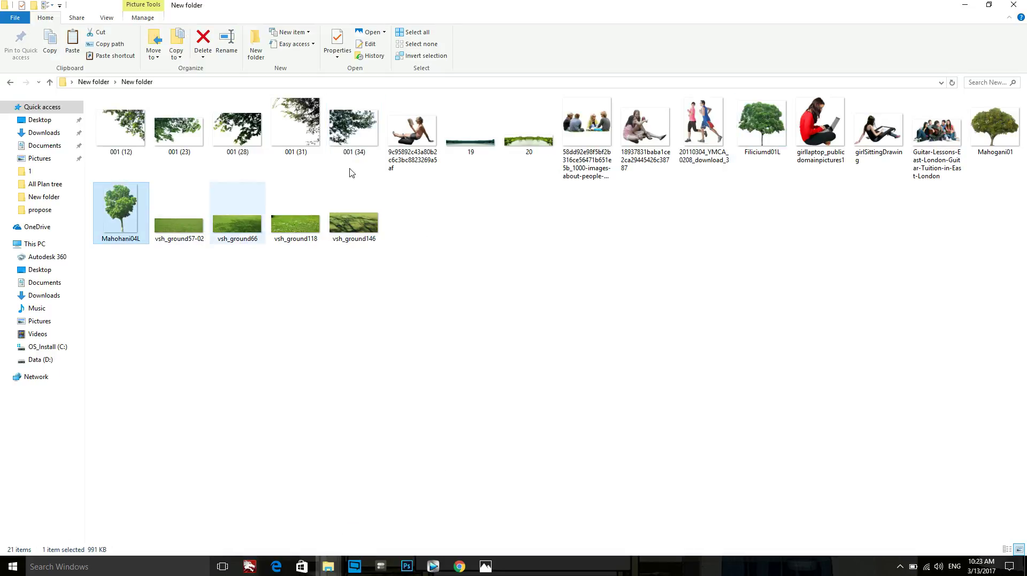
left_click(756, 132)
double_click(757, 132)
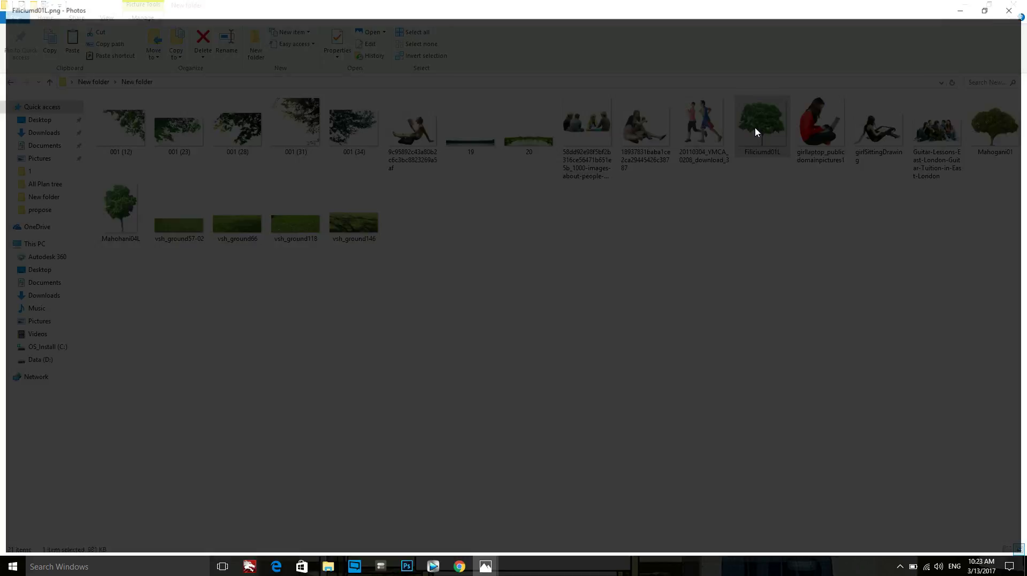
left_click(1014, 8)
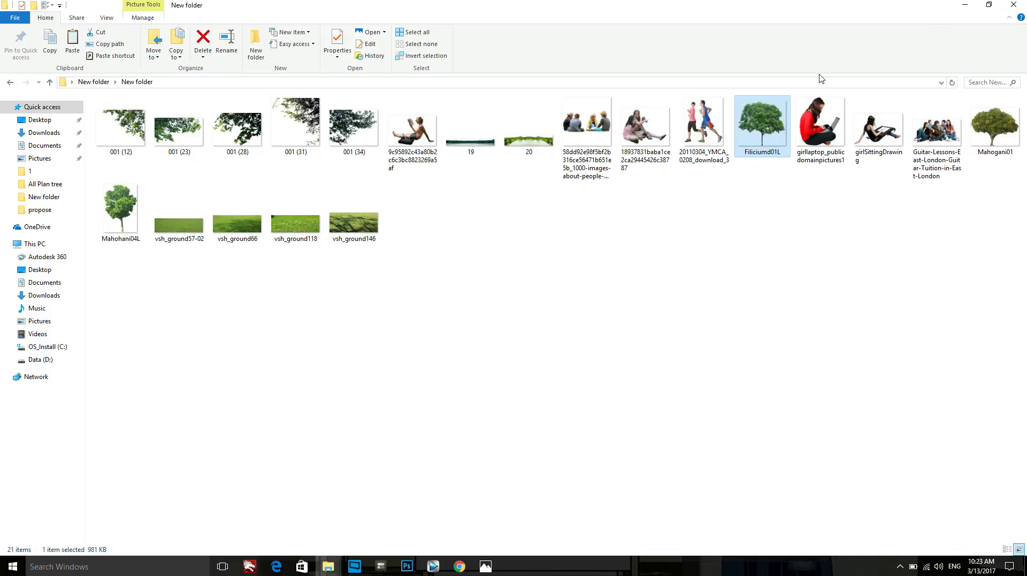
left_click_drag(770, 119, 408, 570)
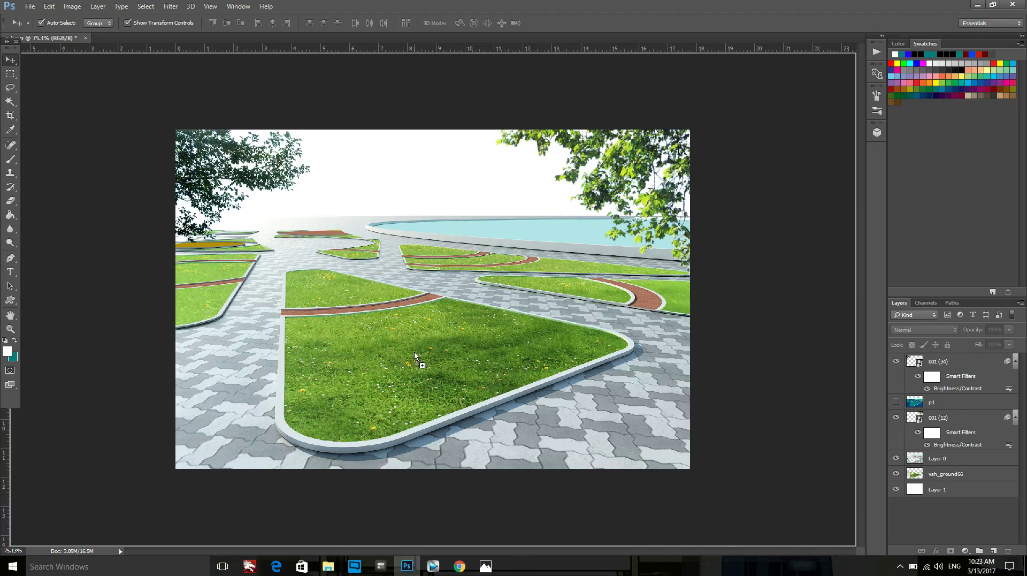
Step: Drop the Filiciumd01L tree into the canvas and shrink it to about half size
left_click_drag(407, 569, 414, 351)
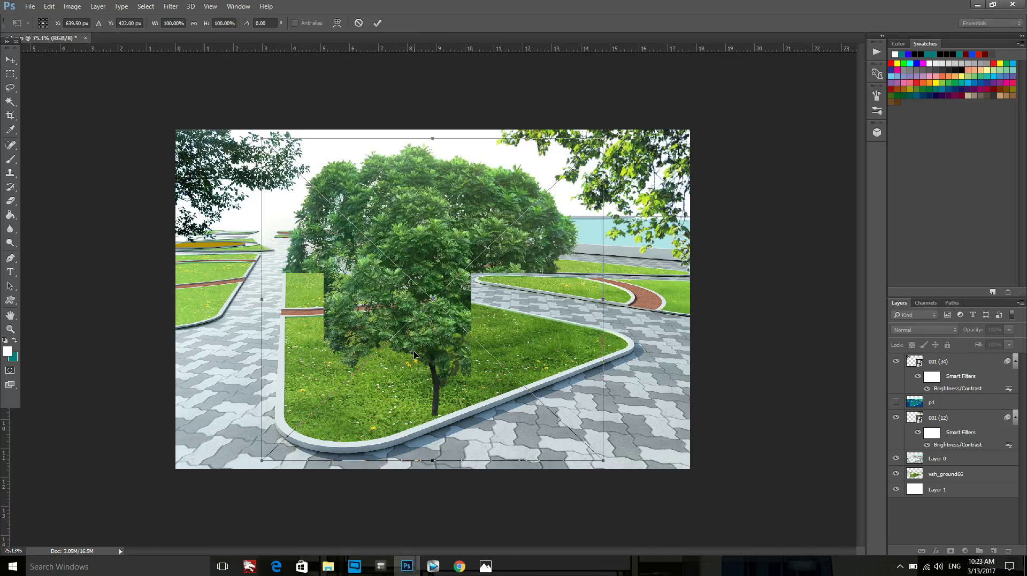
mouse_move(445, 224)
left_mouse_down()
mouse_move(401, 193)
mouse_move(364, 207)
mouse_move(449, 224)
mouse_move(431, 192)
left_mouse_up()
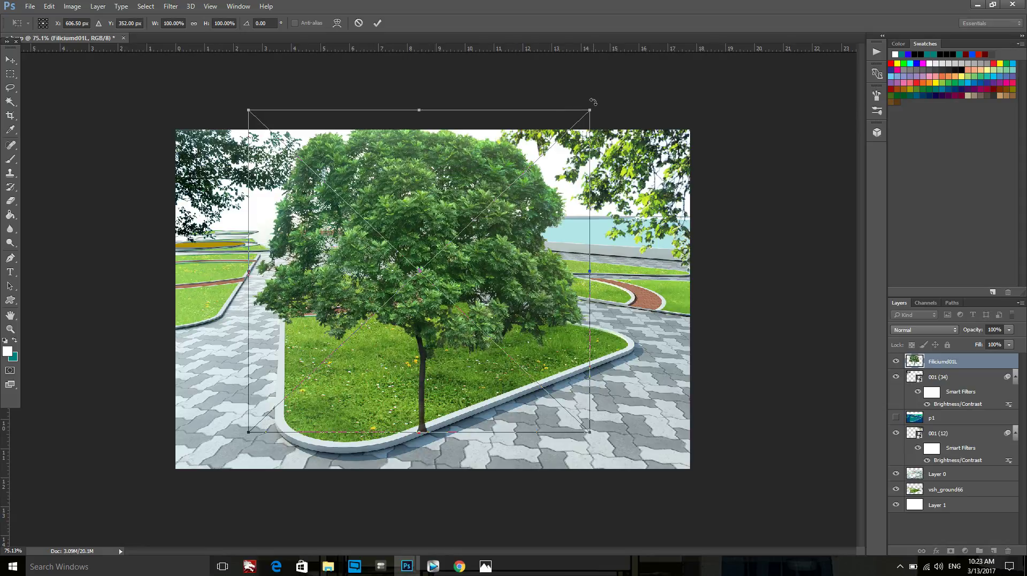
left_click_drag(587, 112, 410, 241)
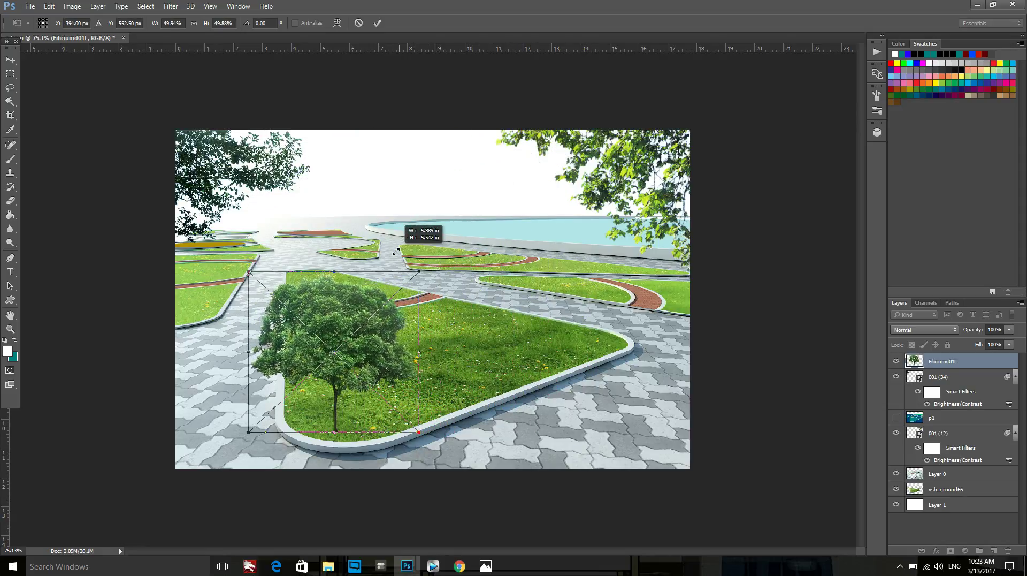
left_click_drag(410, 241, 384, 262)
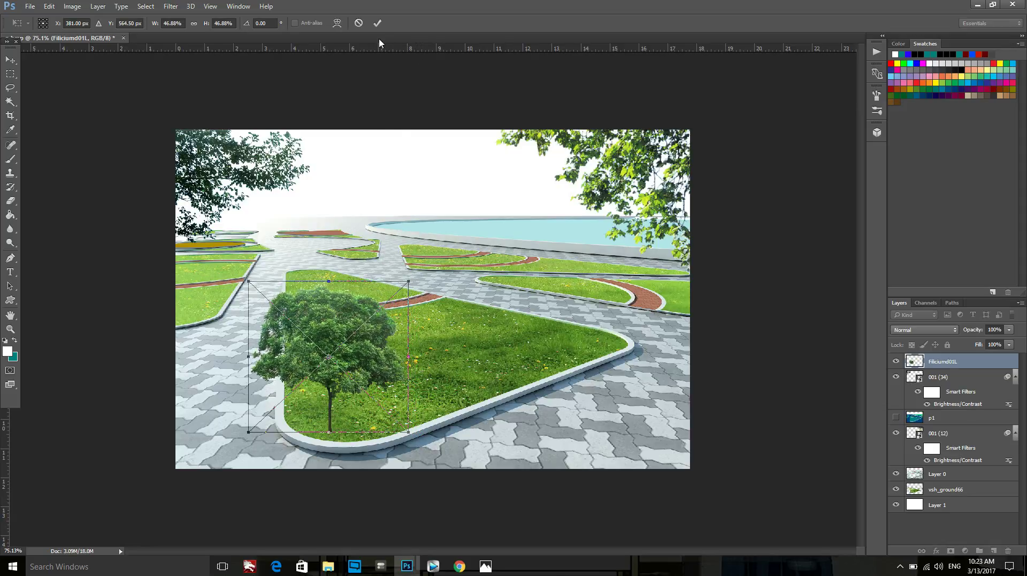
left_click(377, 23)
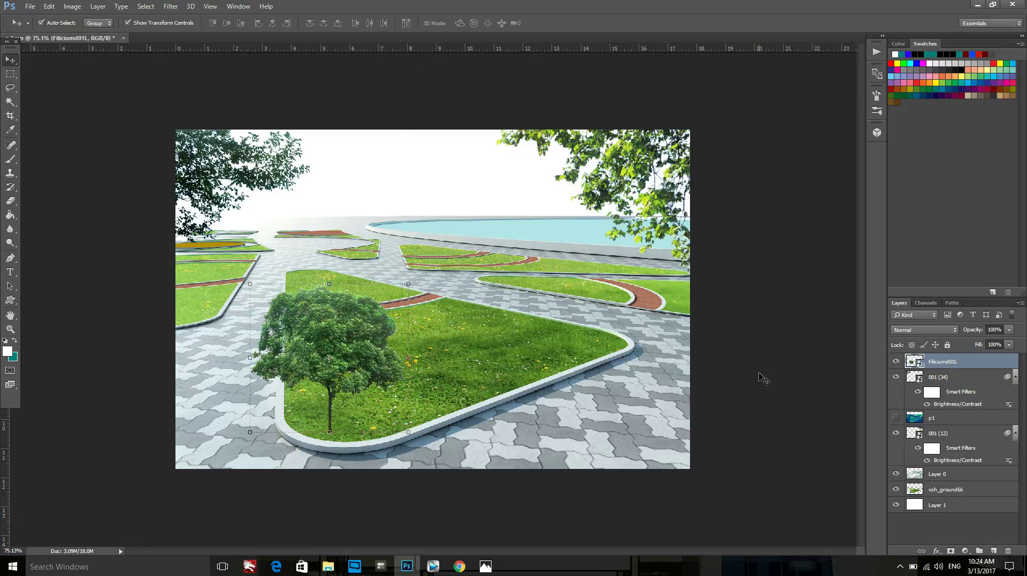
Step: Move the tree onto the left lawn and shrink it further to fit inside the canvas
left_click_drag(322, 316, 326, 320)
left_click_drag(228, 213, 225, 212)
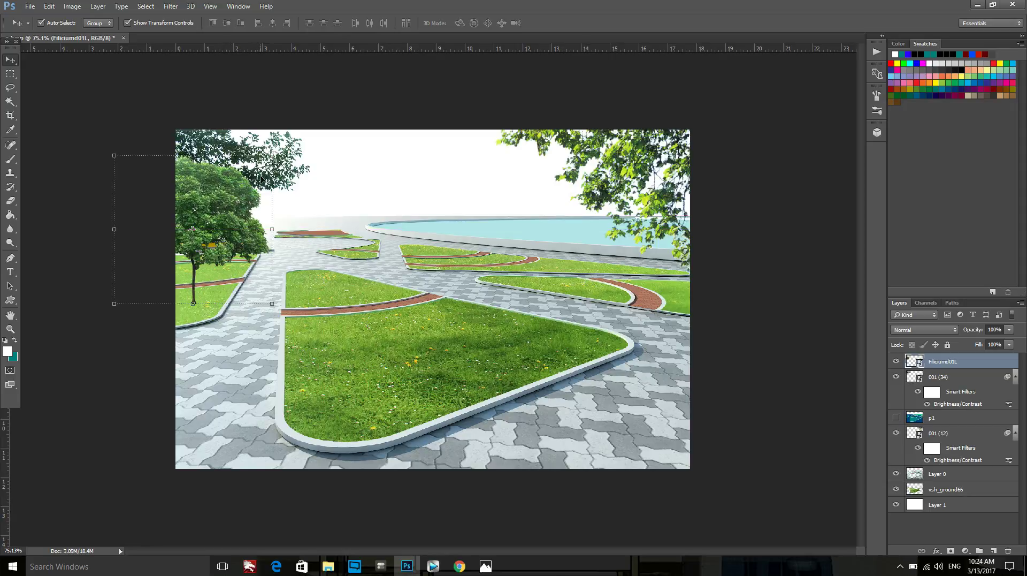
left_click_drag(271, 155, 221, 201)
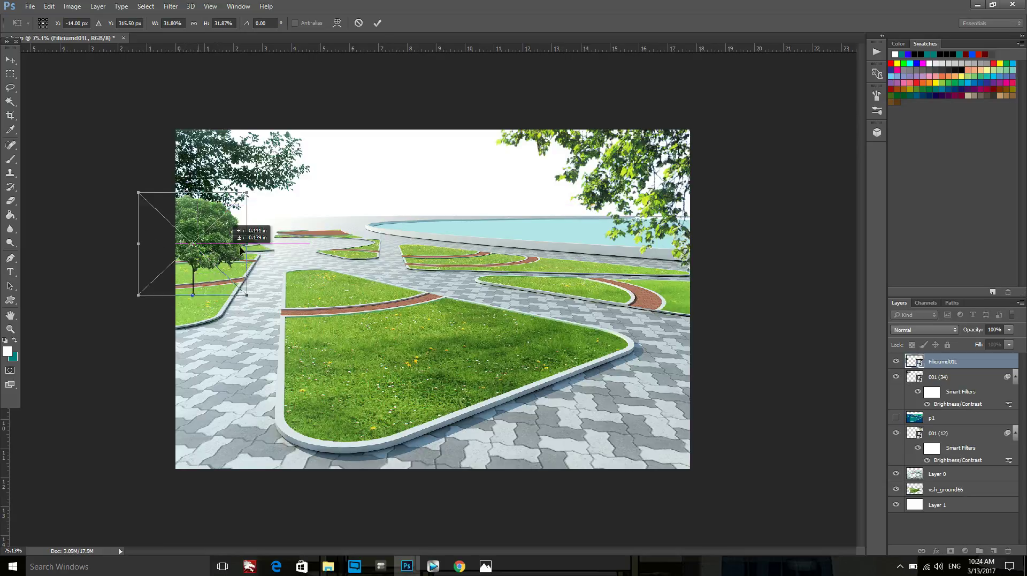
mouse_move(197, 266)
left_mouse_down()
mouse_move(252, 262)
mouse_move(213, 260)
mouse_move(225, 259)
left_mouse_up()
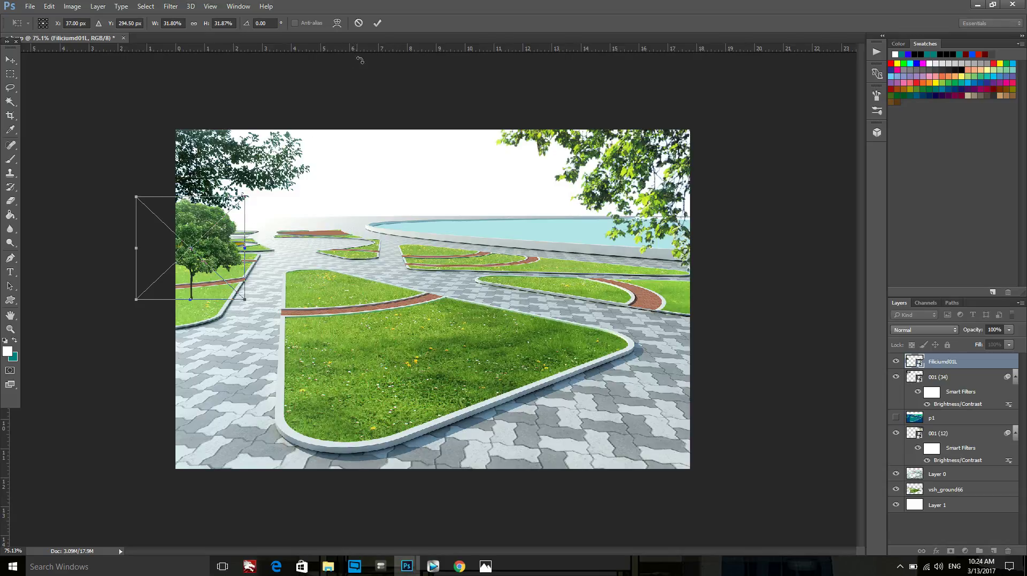
left_click(380, 23)
scroll(239, 240, "up", 2)
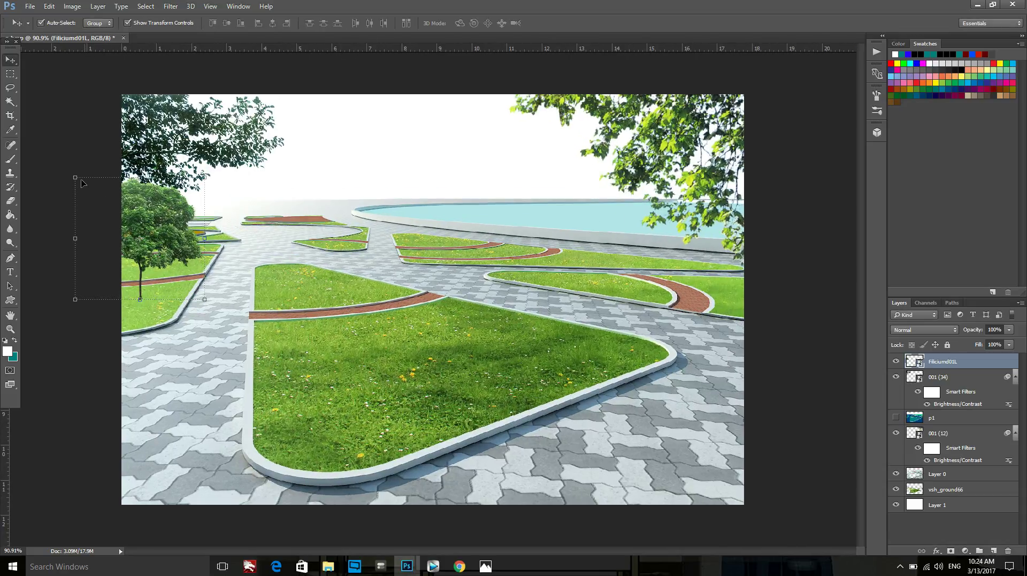
left_click_drag(74, 177, 60, 164)
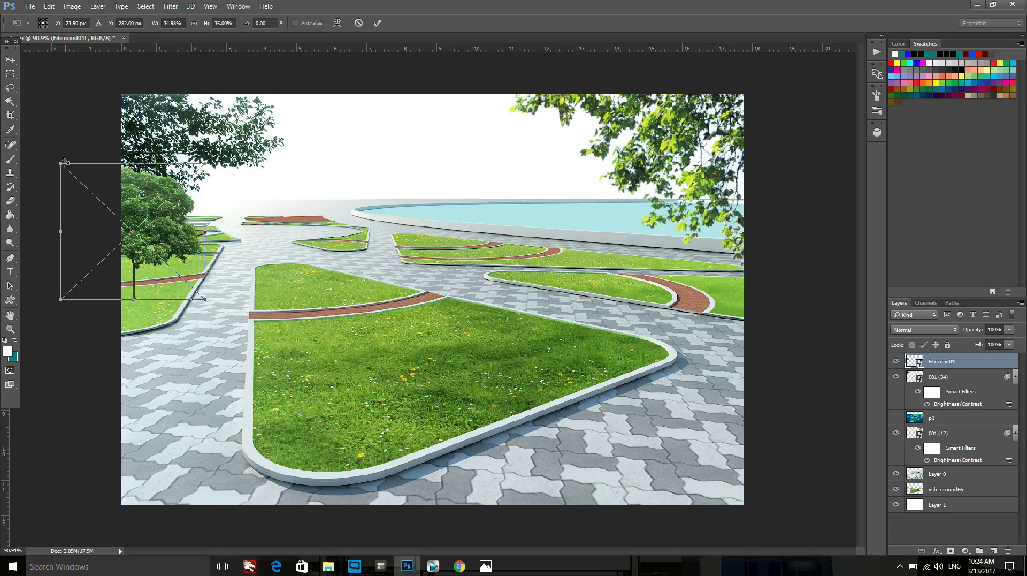
left_click(377, 23)
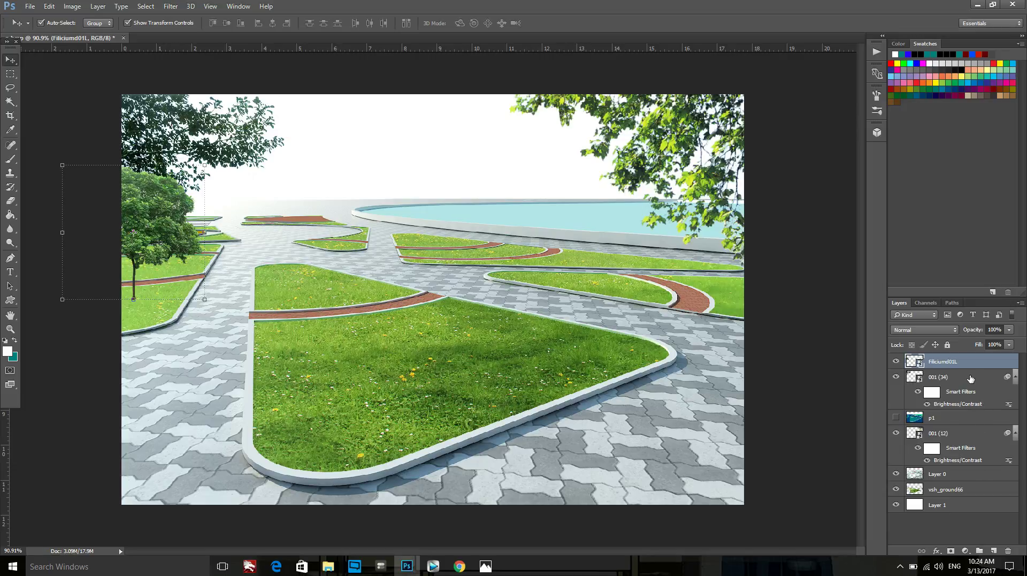
Step: Rasterize the Filiciumd01L smart object and duplicate the tree layer
right_click(953, 363)
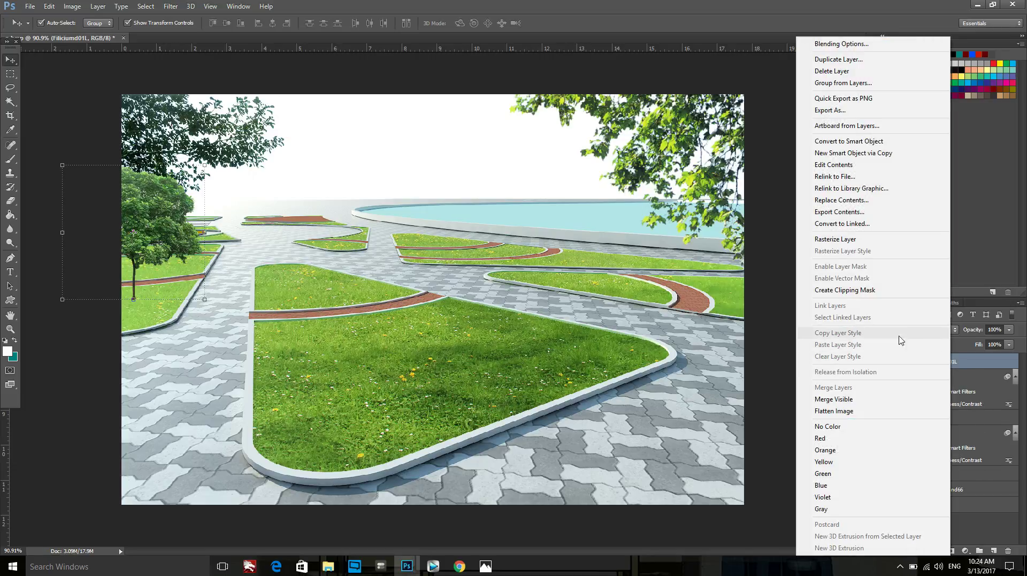
left_click(845, 240)
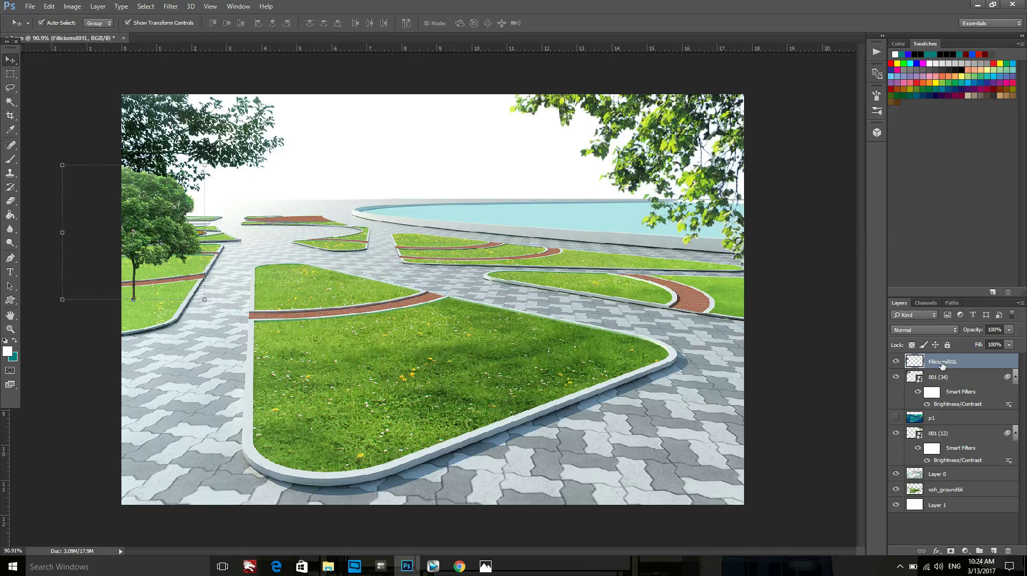
left_click_drag(943, 365, 994, 552)
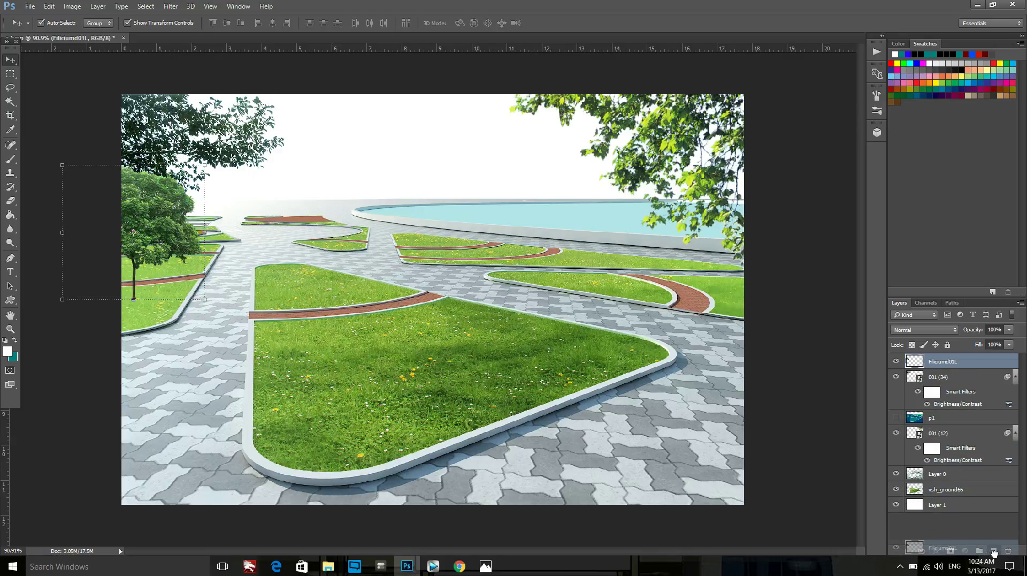
left_click_drag(994, 552, 994, 551)
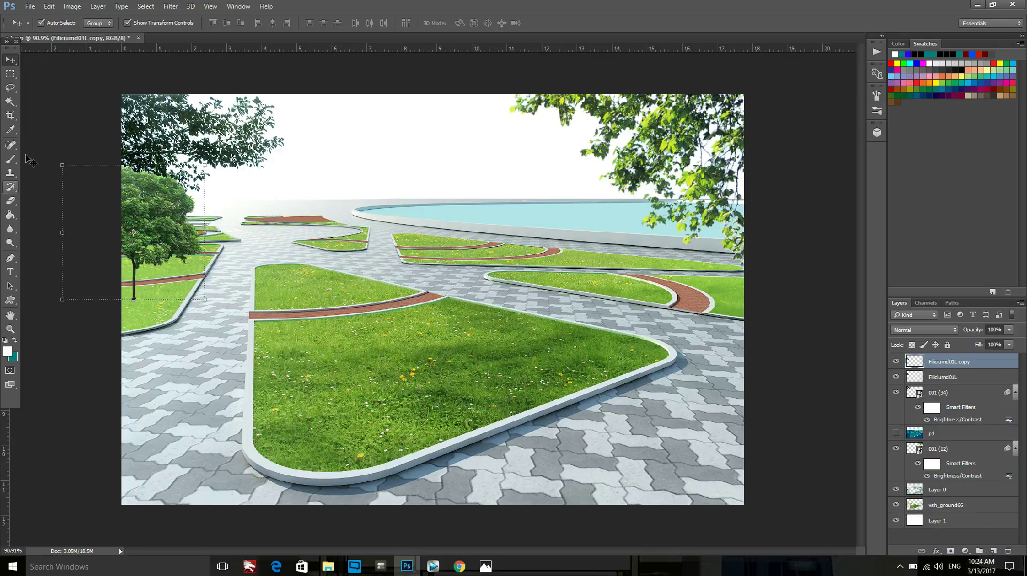
Step: Darken the tree copy to solid black with Hue/Saturation Lightness -100
left_click(72, 6)
mouse_move(88, 33)
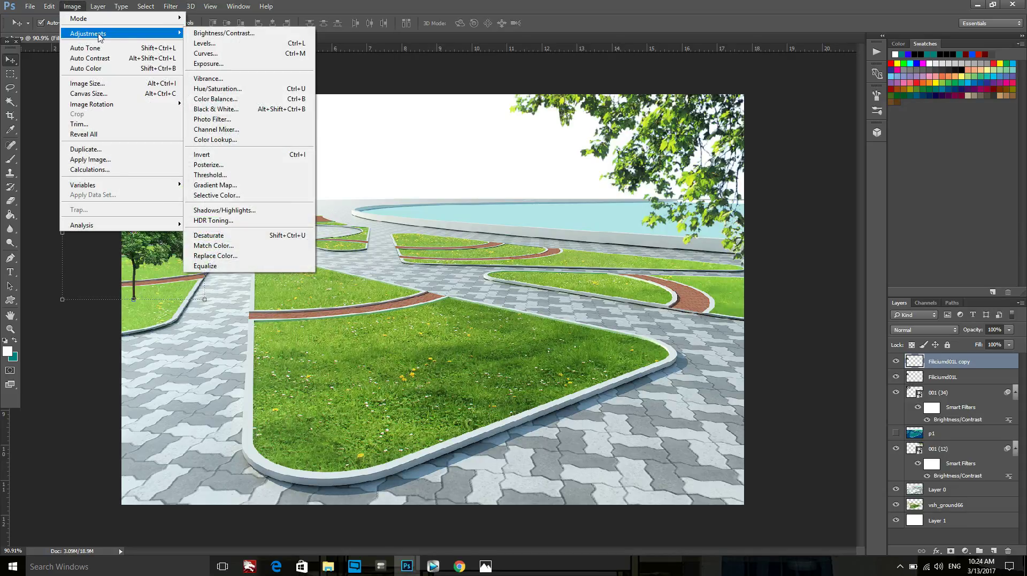
left_click(216, 89)
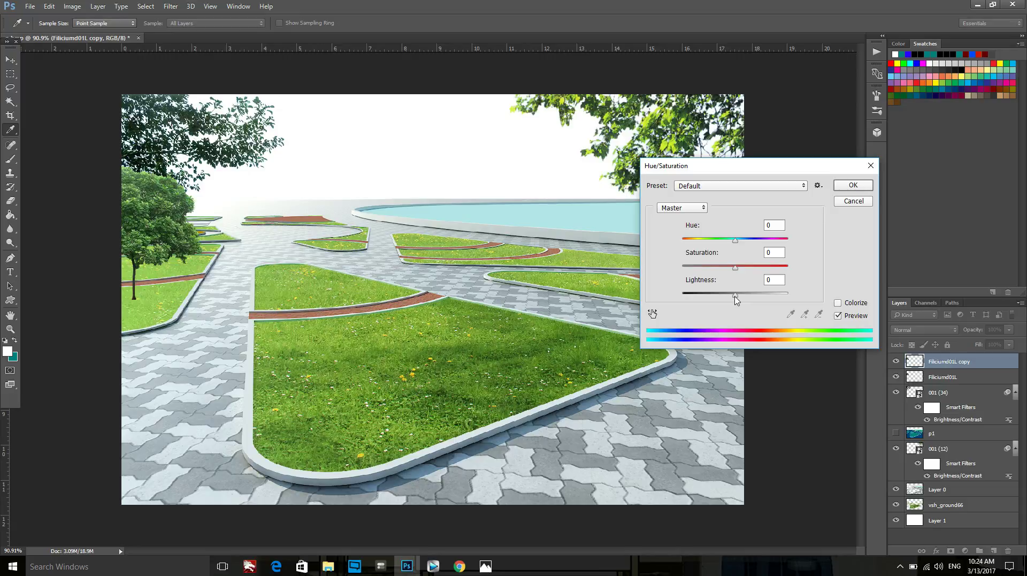
left_click_drag(736, 296, 661, 305)
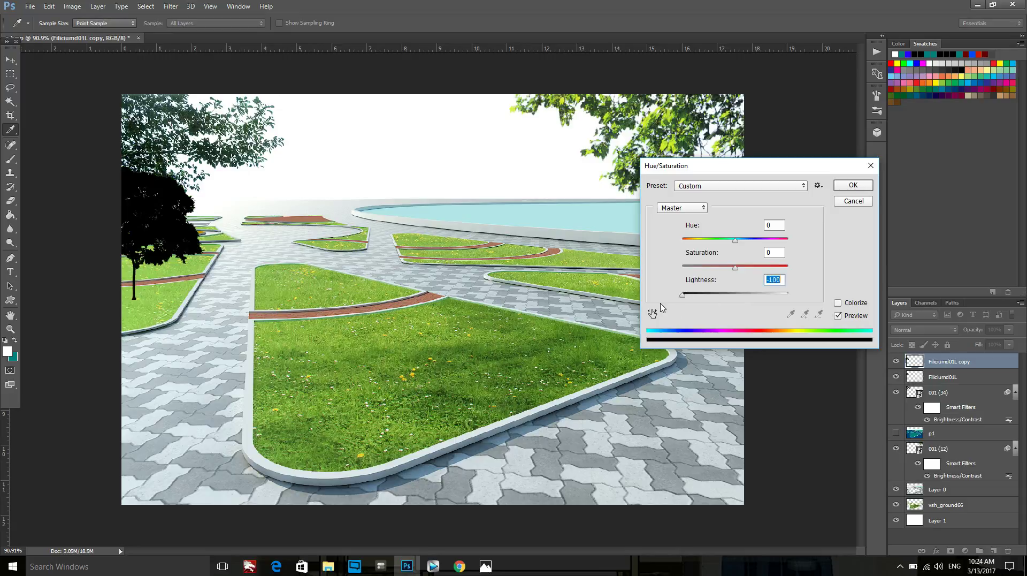
left_click(853, 185)
Step: Skew the black silhouette flat and lengthen it into a ground shadow
key("v")
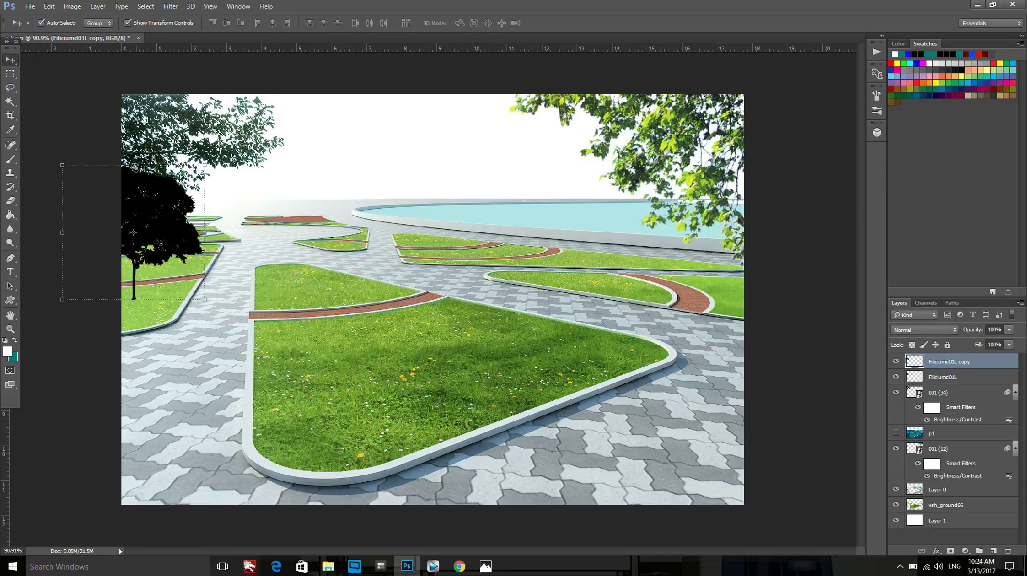
key("ctrl")
mouse_move(134, 167)
left_mouse_down()
mouse_move(208, 266)
mouse_move(209, 328)
mouse_move(196, 333)
left_mouse_up()
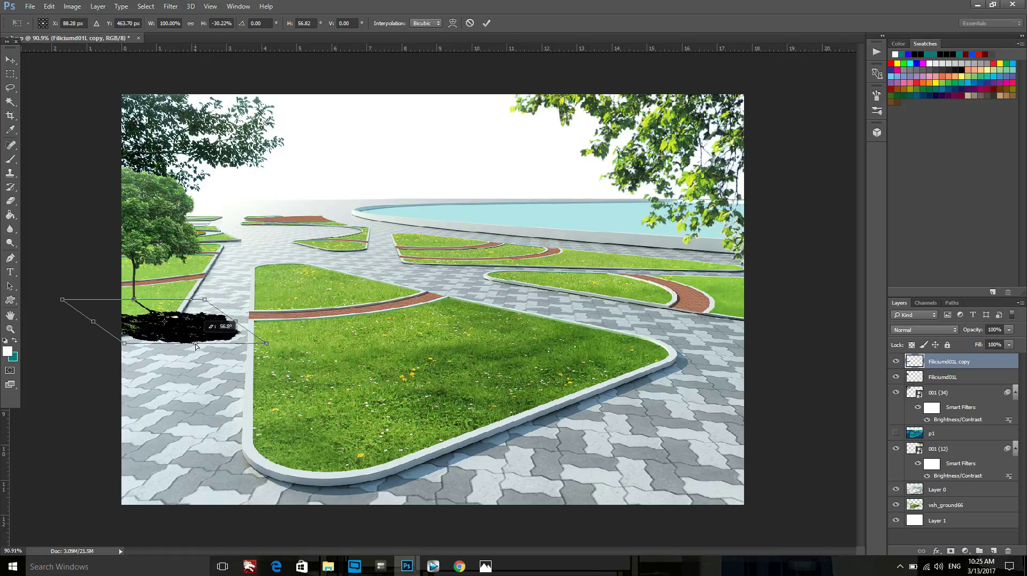
left_click_drag(196, 333, 190, 347)
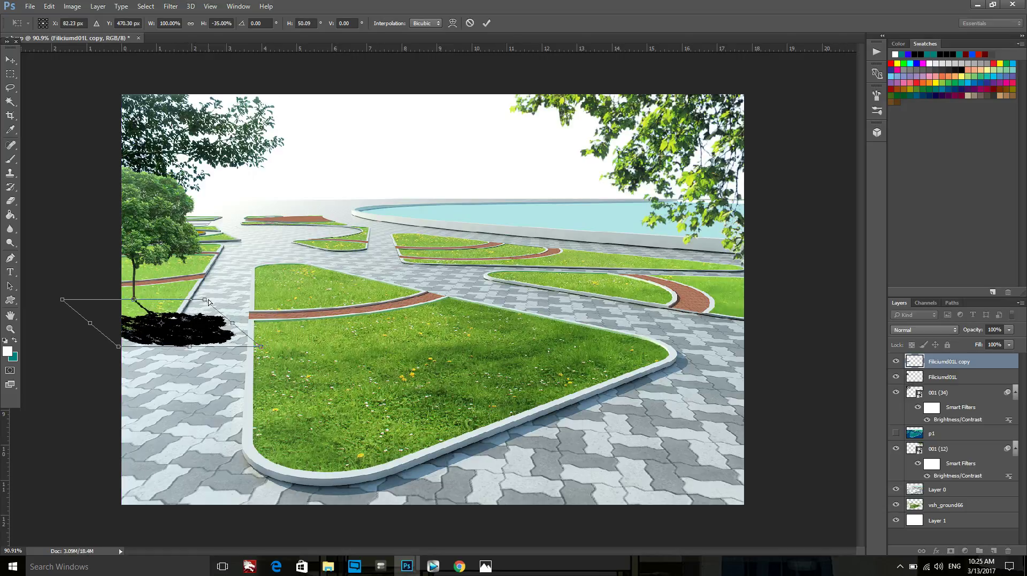
left_click_drag(208, 301, 202, 291)
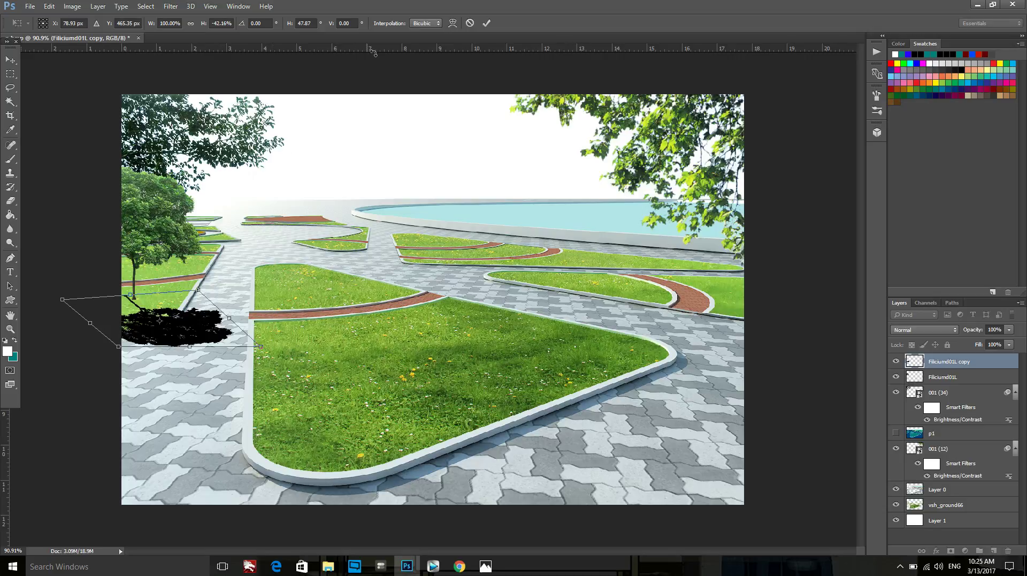
left_click(486, 23)
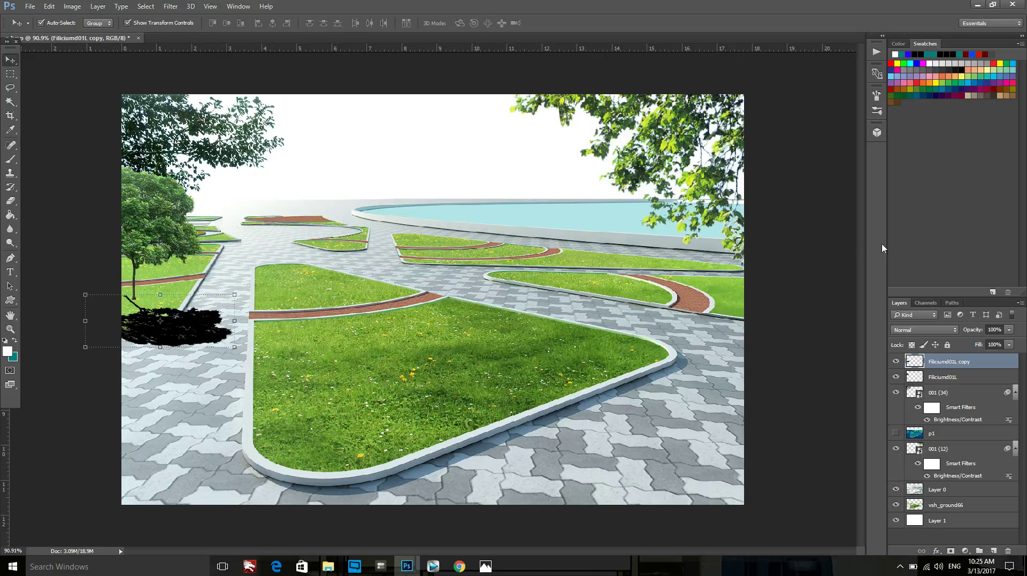
Step: Fade the shadow to about 22% opacity and move its layer beneath Filiciumd01L
left_click(1007, 332)
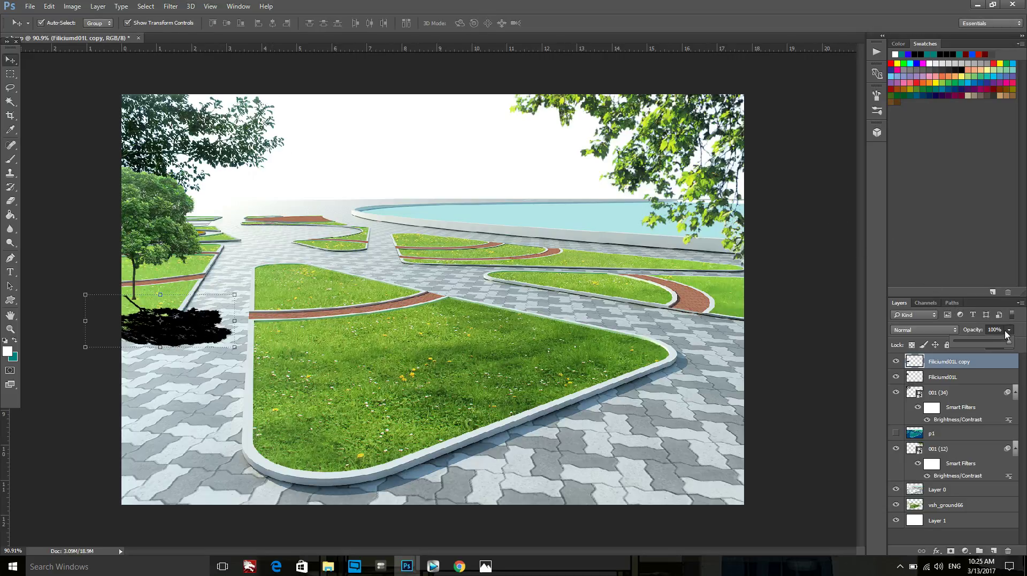
left_click_drag(991, 343, 985, 346)
left_click(961, 337)
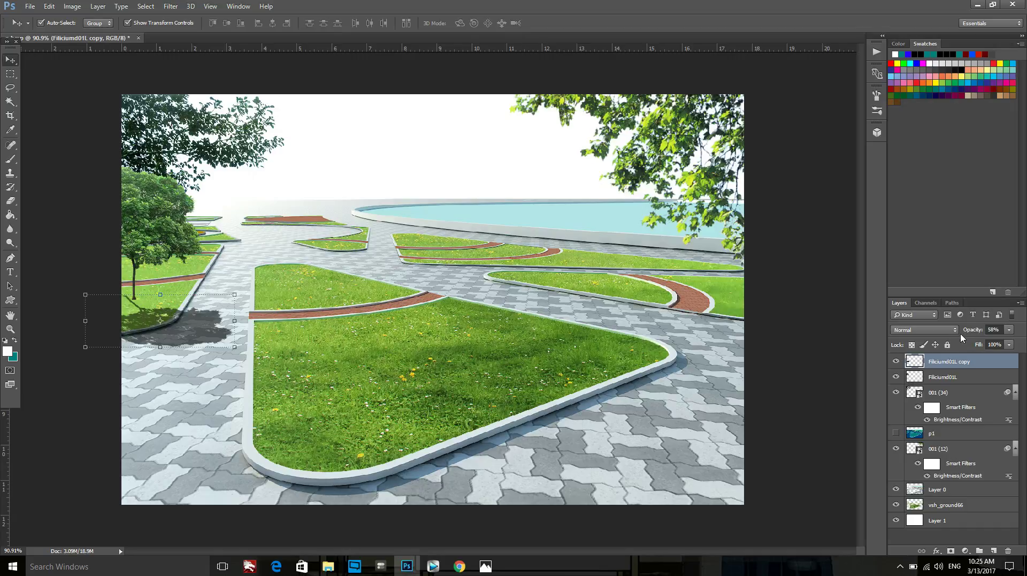
left_click(1007, 331)
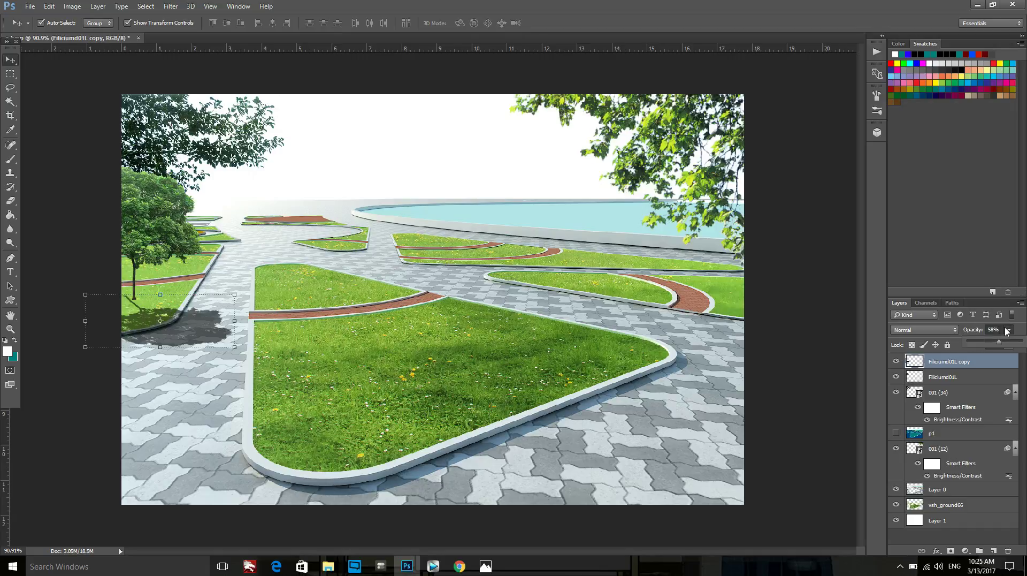
left_click_drag(992, 344, 980, 345)
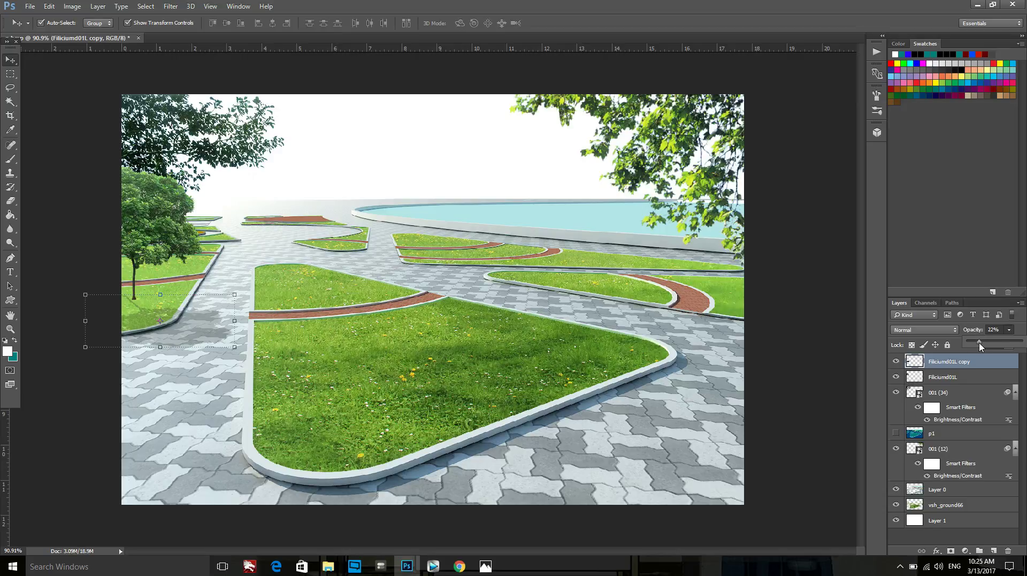
left_click(982, 366)
left_click_drag(957, 364, 958, 384)
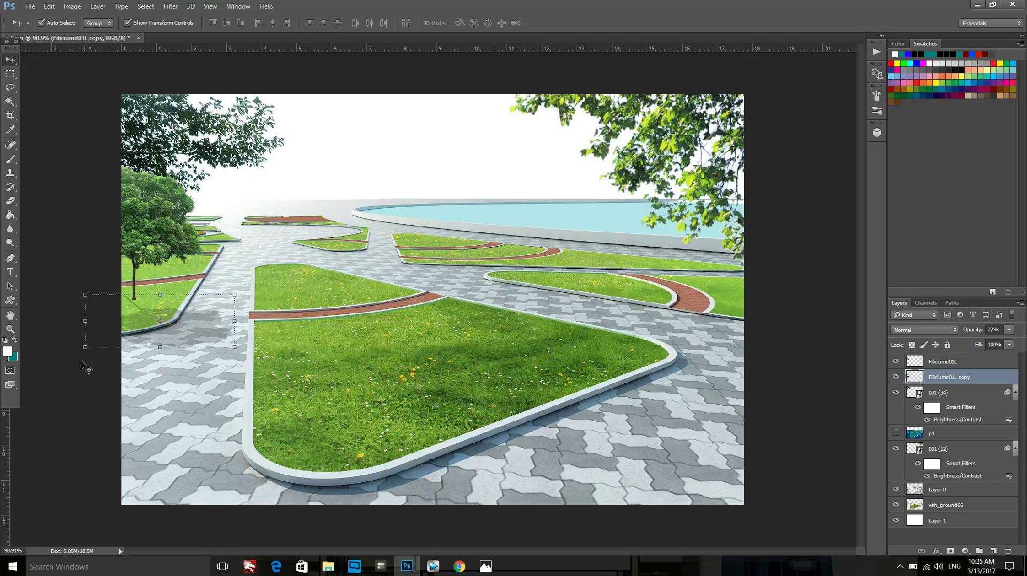
Step: At 100% view, nudge the shadow into line with the tree trunk
key("ctrl+1")
left_click_drag(117, 325, 133, 327)
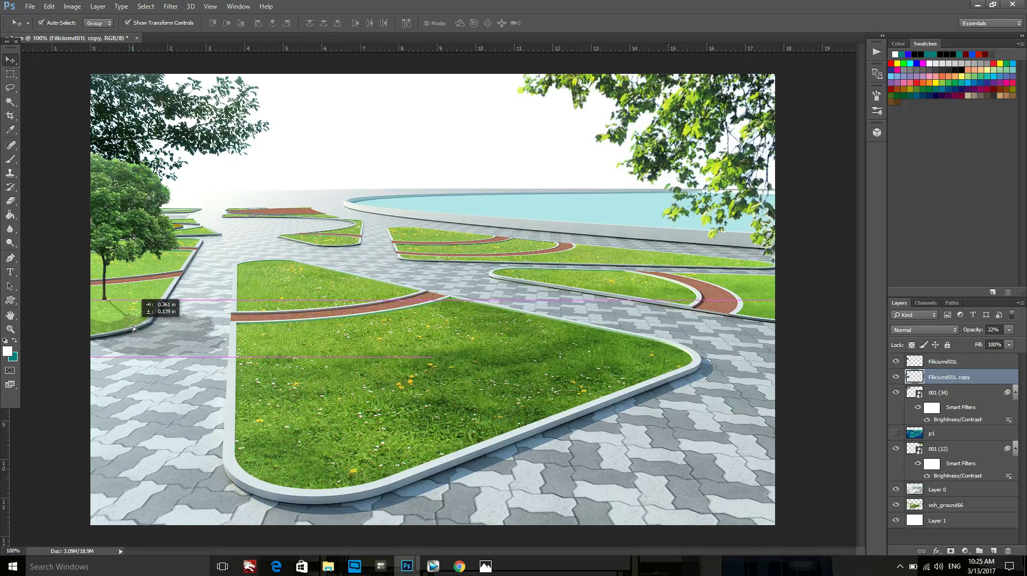
left_click_drag(133, 325, 133, 326)
scroll(97, 290, "up", 2)
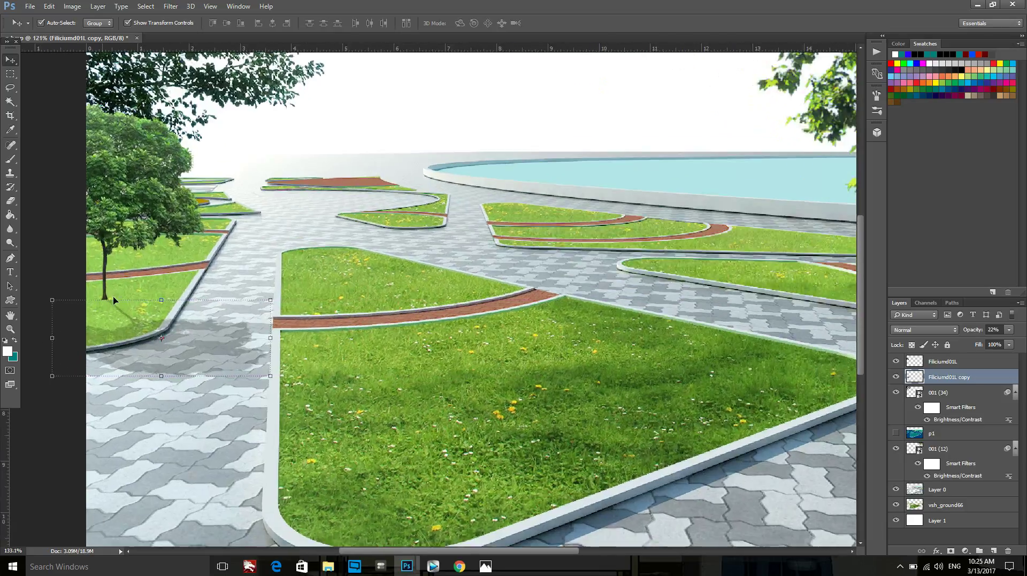
scroll(97, 291, "up", 2)
scroll(96, 290, "up", 1)
left_click_drag(122, 382, 151, 380)
scroll(154, 381, "down", 1)
scroll(156, 389, "down", 2)
scroll(155, 389, "down", 1)
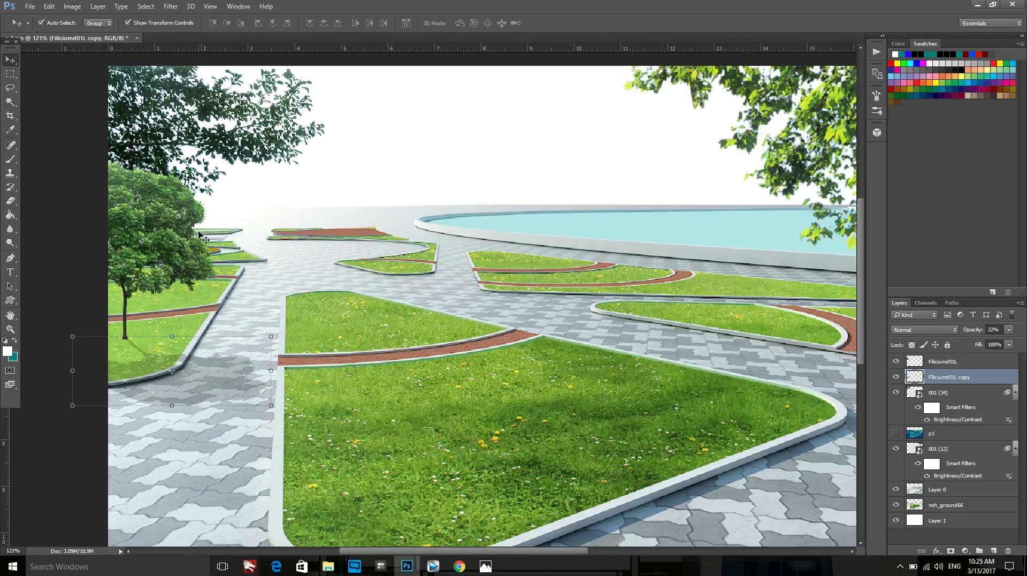
Step: Select the tree and its shadow together and shift both to the right
left_click(189, 240, "shift")
left_click_drag(189, 241, 218, 243)
scroll(182, 406, "down", 1)
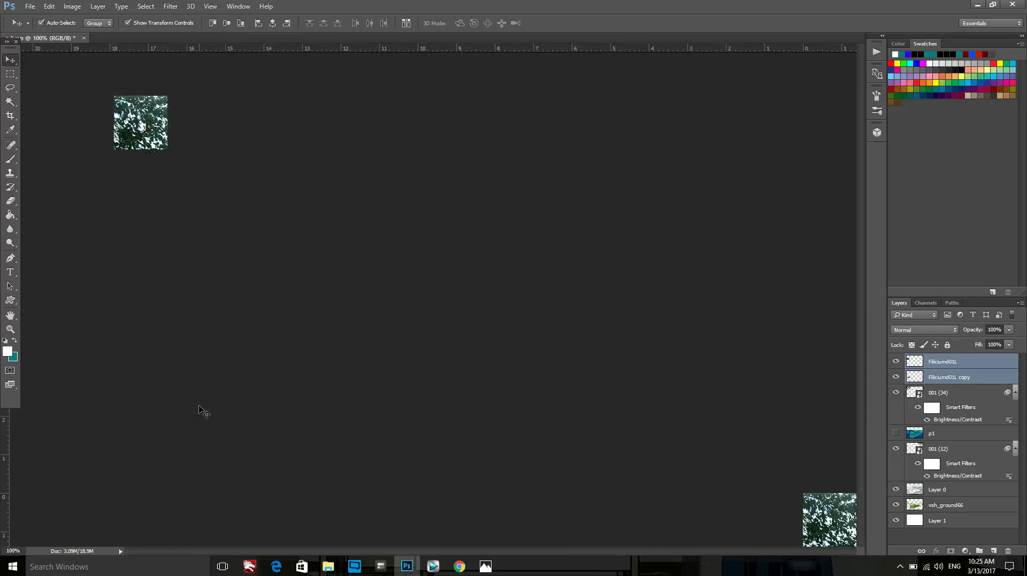
Step: Raise the Filiciumd01L tree layer's brightness to 18 with Brightness/Contrast
left_click(64, 95)
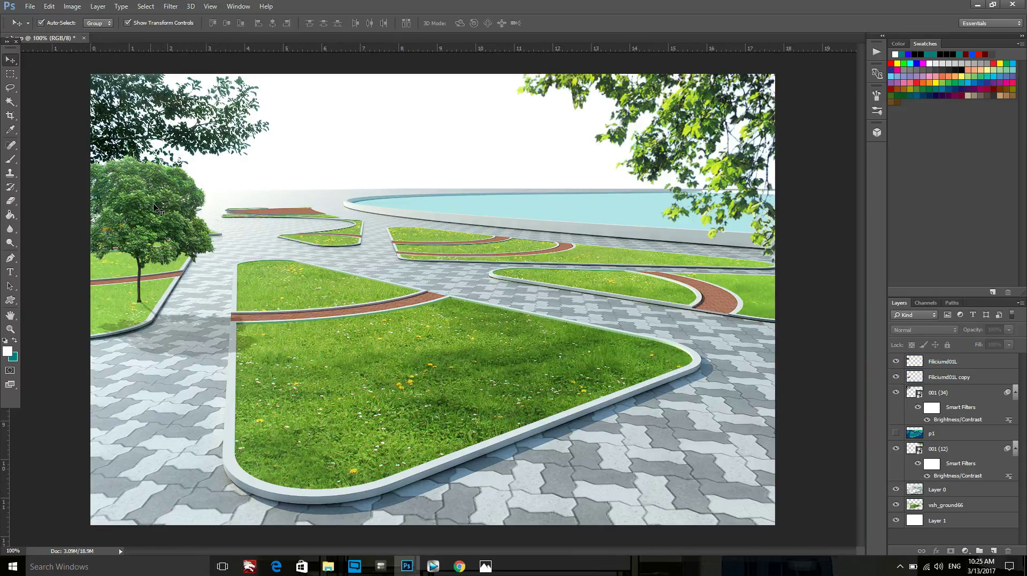
key("alt+period")
left_click(72, 6)
mouse_move(80, 32)
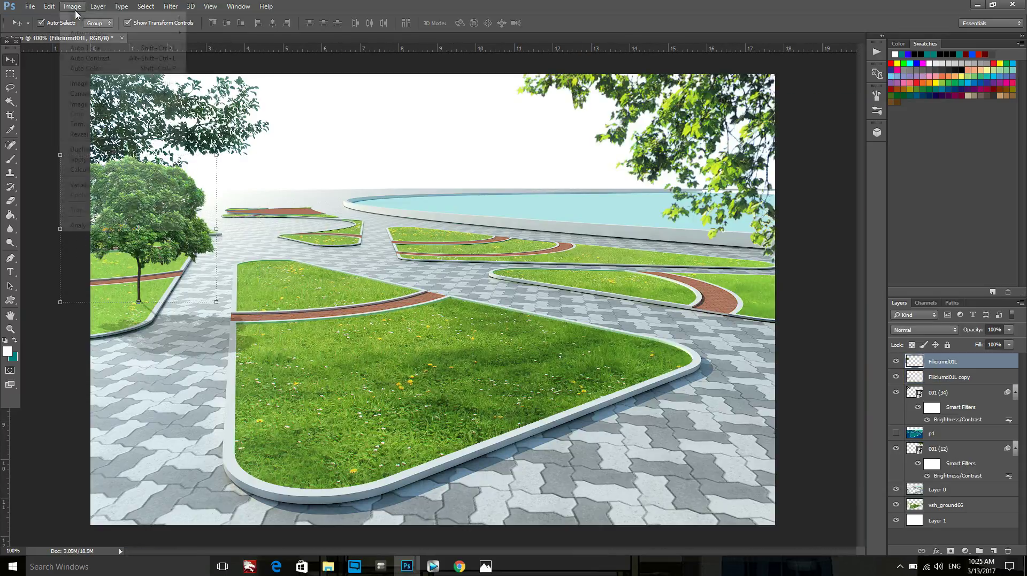
left_click(246, 34)
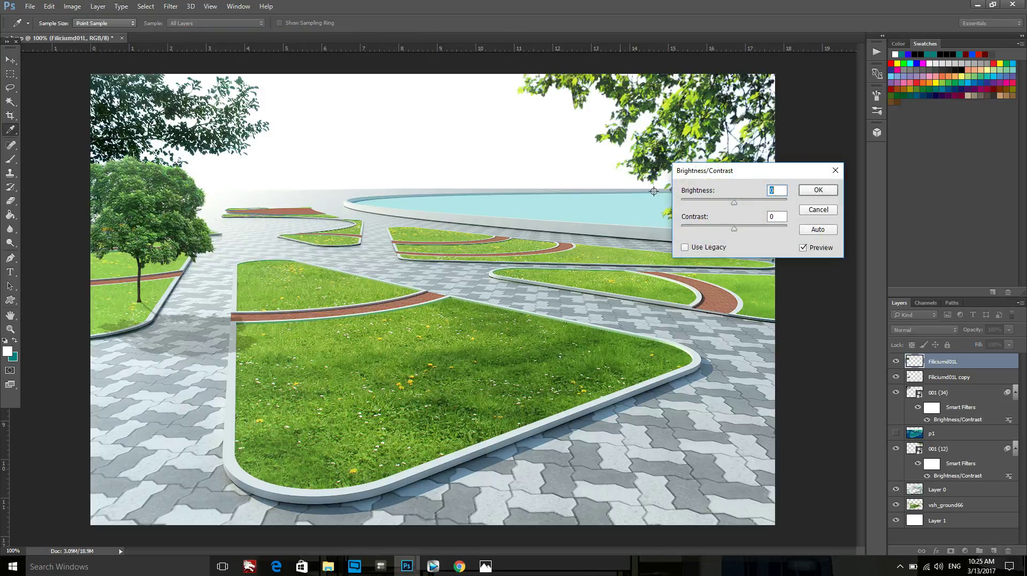
left_click(741, 201)
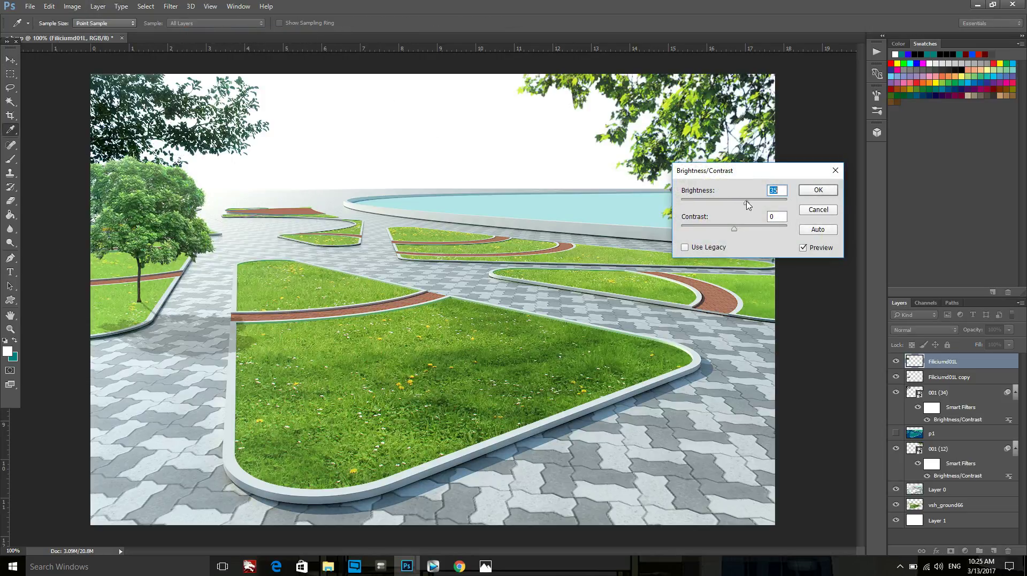
left_click(817, 191)
Step: Briefly select the tree and shadow layers together, then reselect only Filiciumd01L
key("v")
left_click(185, 340, "shift")
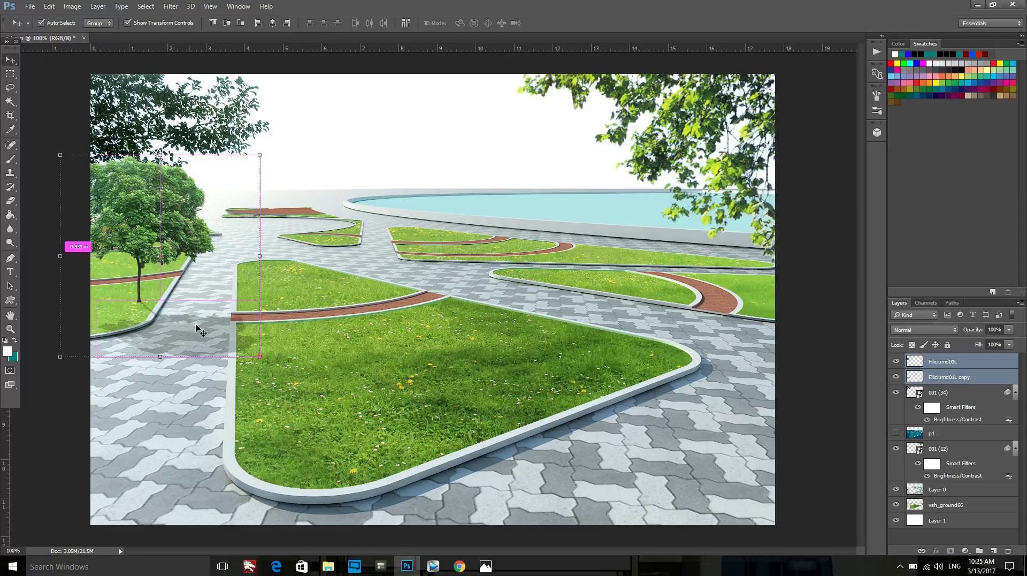
right_click(954, 372)
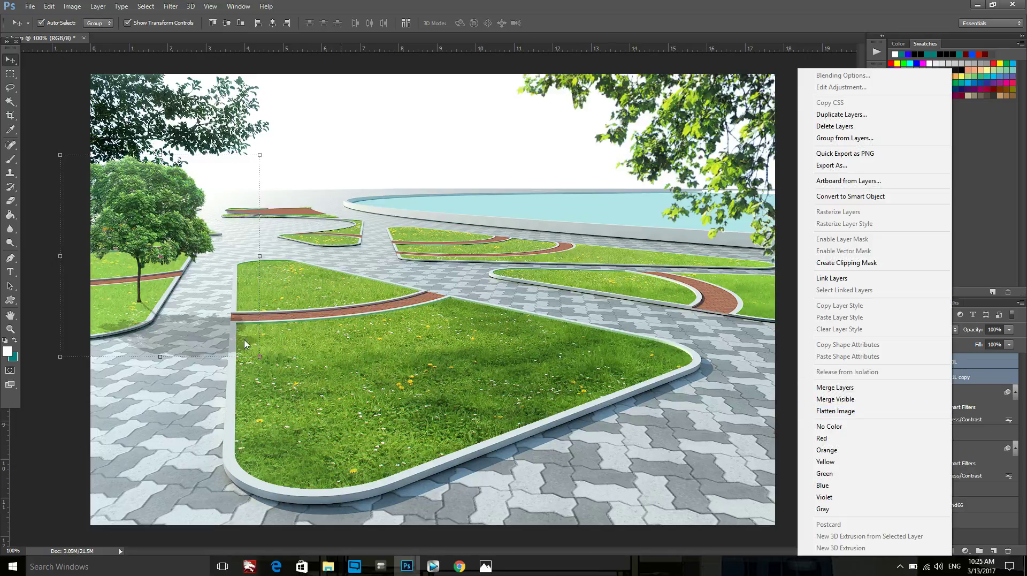
left_click(159, 201)
left_click(51, 444)
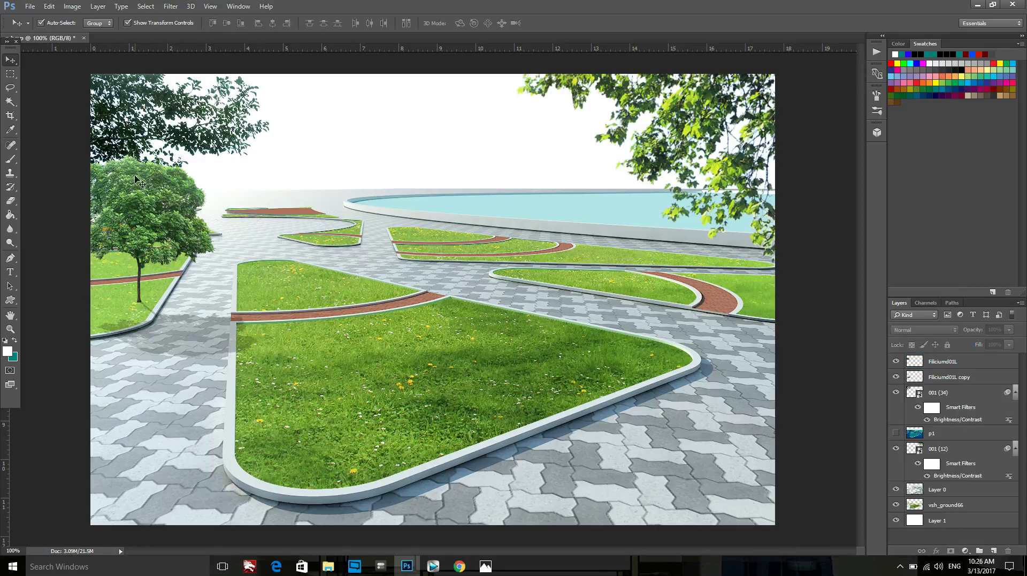
left_click(154, 206)
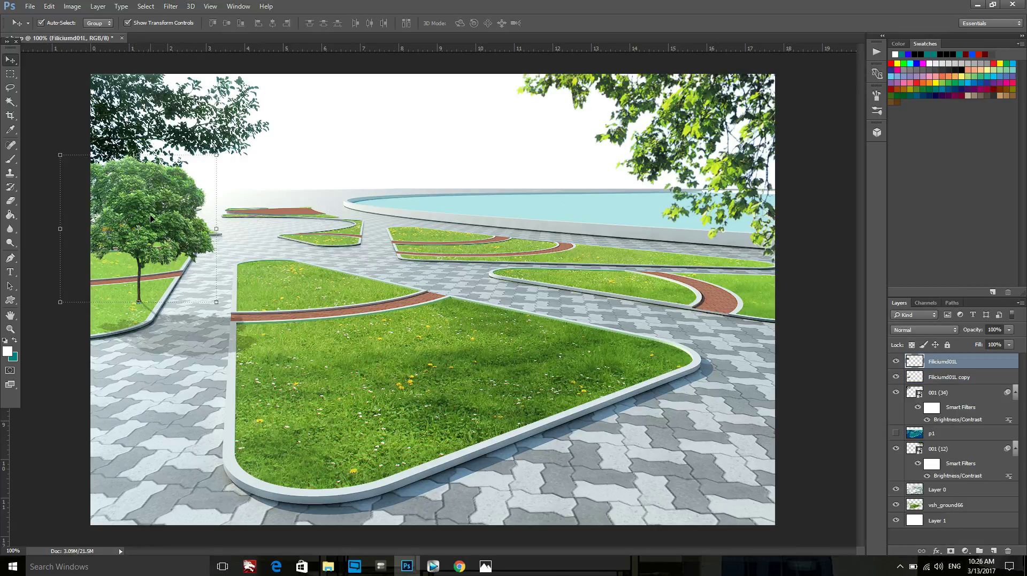
Step: Duplicate the tree onto the distant central lawn and scale it down to fit
mouse_move(161, 189)
left_mouse_down()
mouse_move(311, 84)
mouse_move(348, 125)
left_mouse_up()
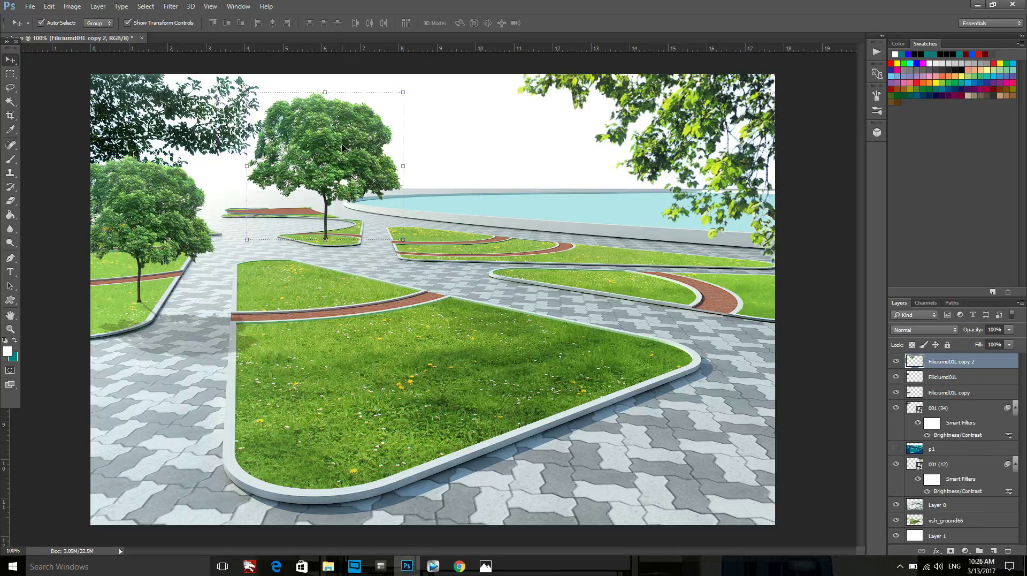
mouse_move(405, 92)
left_mouse_down()
mouse_move(294, 205)
mouse_move(326, 192)
left_mouse_up()
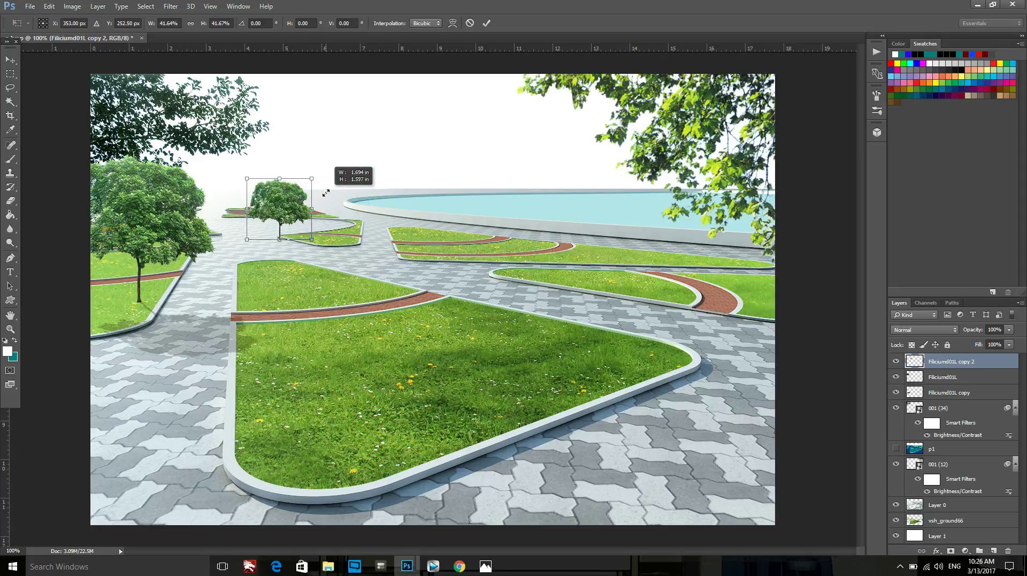
scroll(326, 193, "up", 1)
scroll(325, 192, "up", 2)
mouse_move(313, 217)
left_mouse_down()
mouse_move(345, 205)
mouse_move(326, 218)
left_mouse_up()
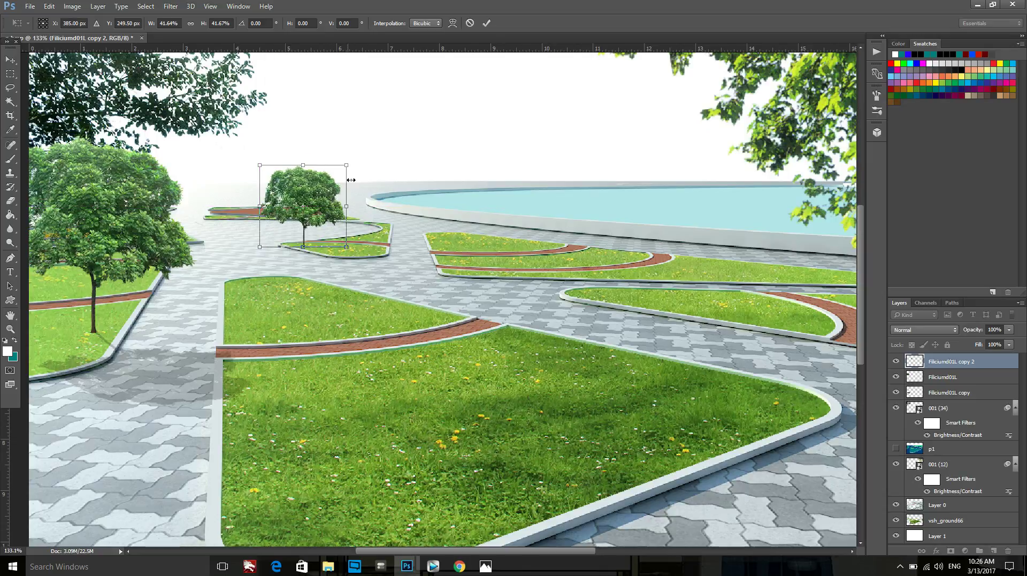
left_click_drag(345, 164, 364, 148)
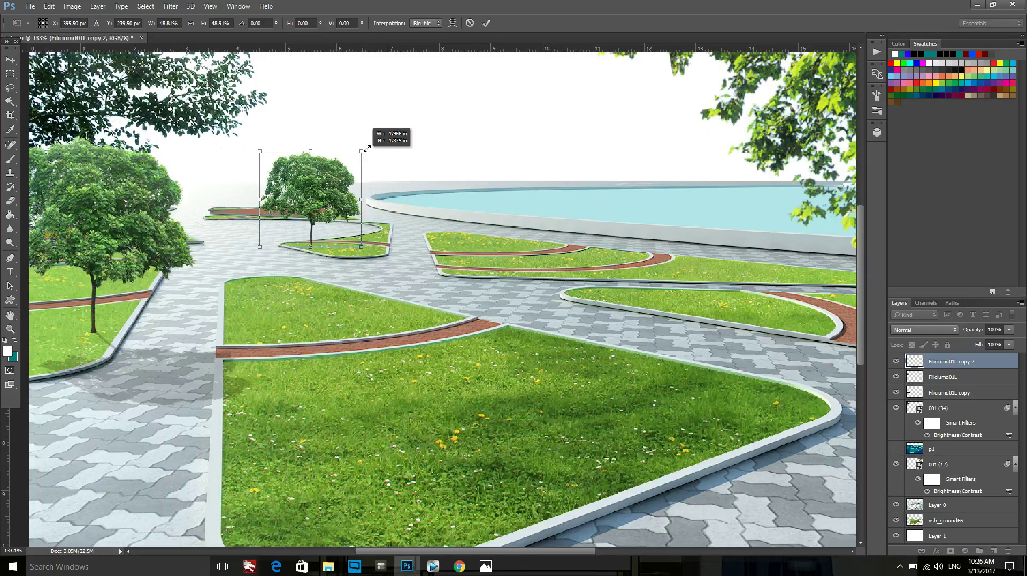
left_click(486, 23)
Step: Set the distant tree copy's layer opacity to 86%
scroll(417, 140, "down", 1)
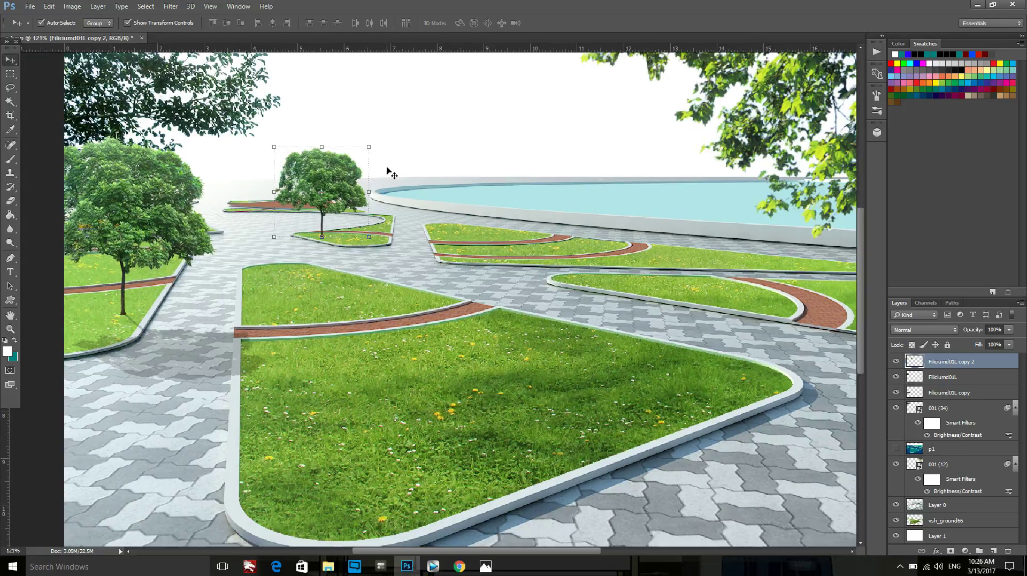
left_click(1009, 330)
left_click_drag(1009, 342, 1003, 343)
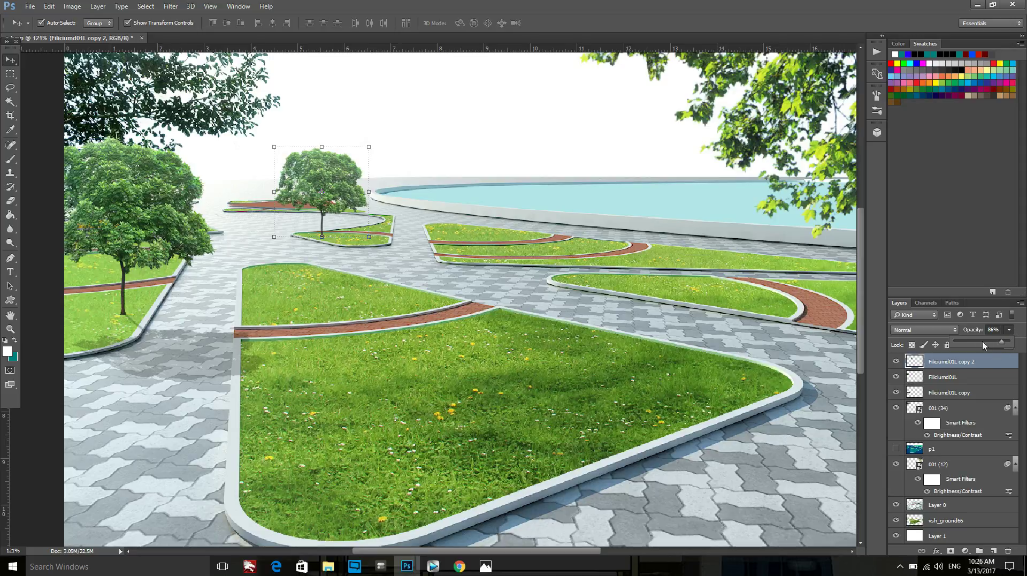
left_click(337, 167)
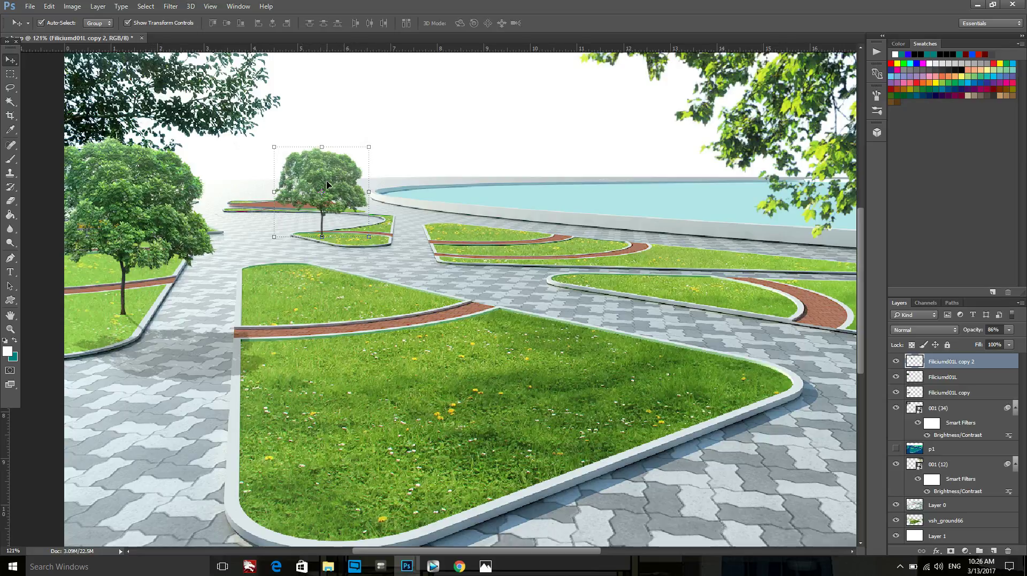
Step: Duplicate the distant tree, blacken it with Lightness -100, and skew it flat as a shadow
left_click_drag(330, 190, 312, 256)
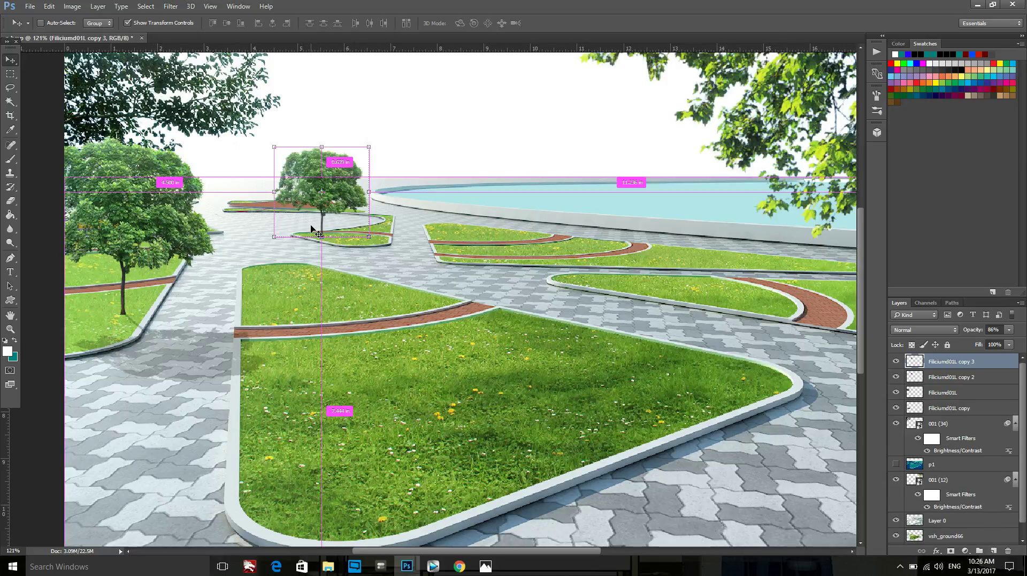
key("ctrl+u")
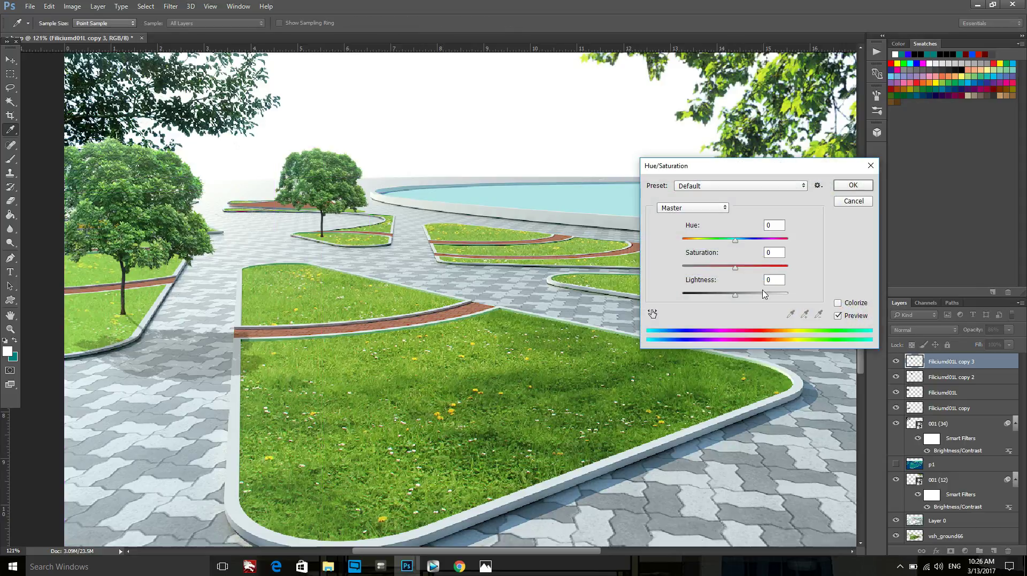
left_click_drag(721, 298, 691, 295)
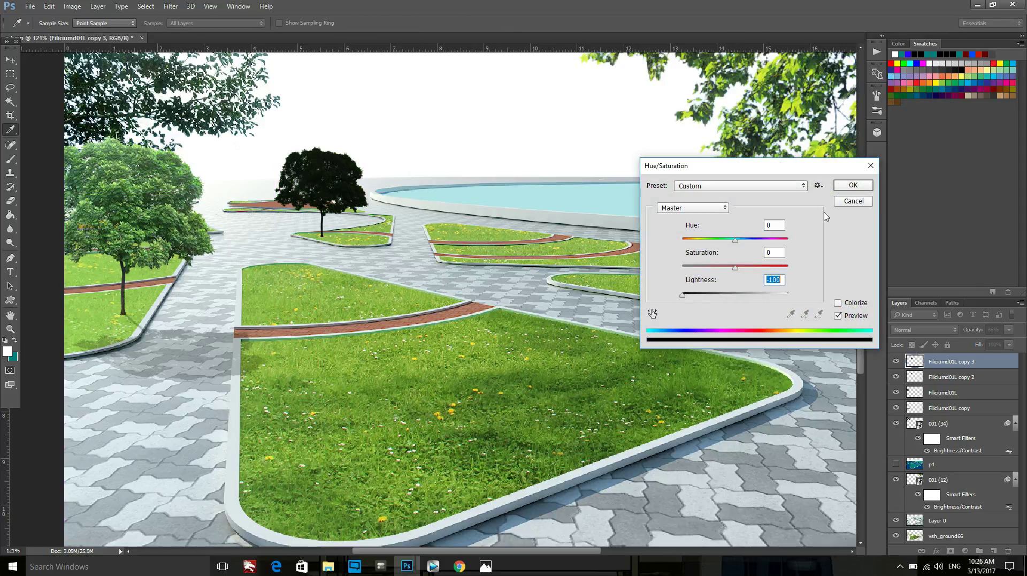
key("Return")
key("ctrl+t")
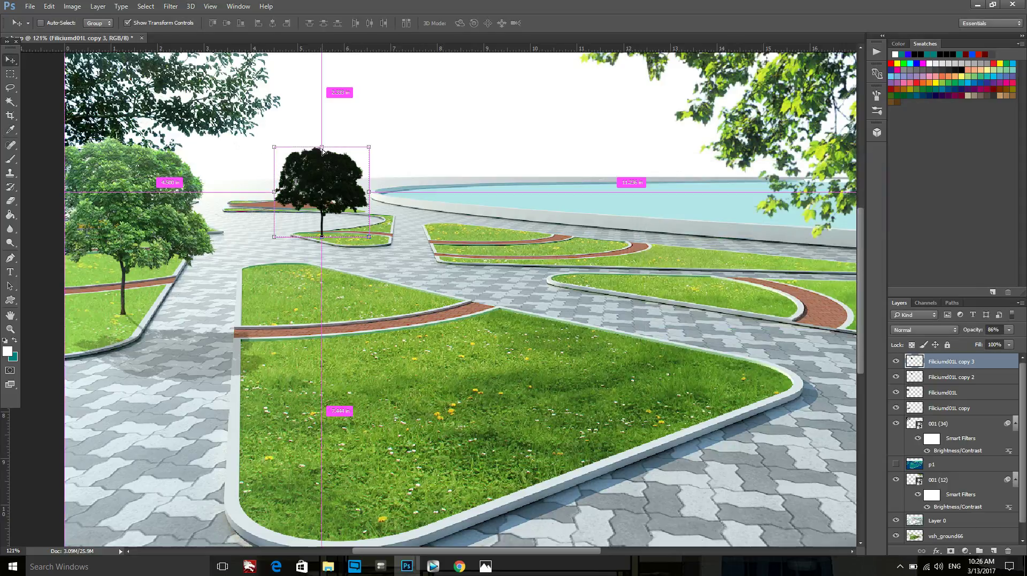
left_click_drag(321, 143, 352, 257)
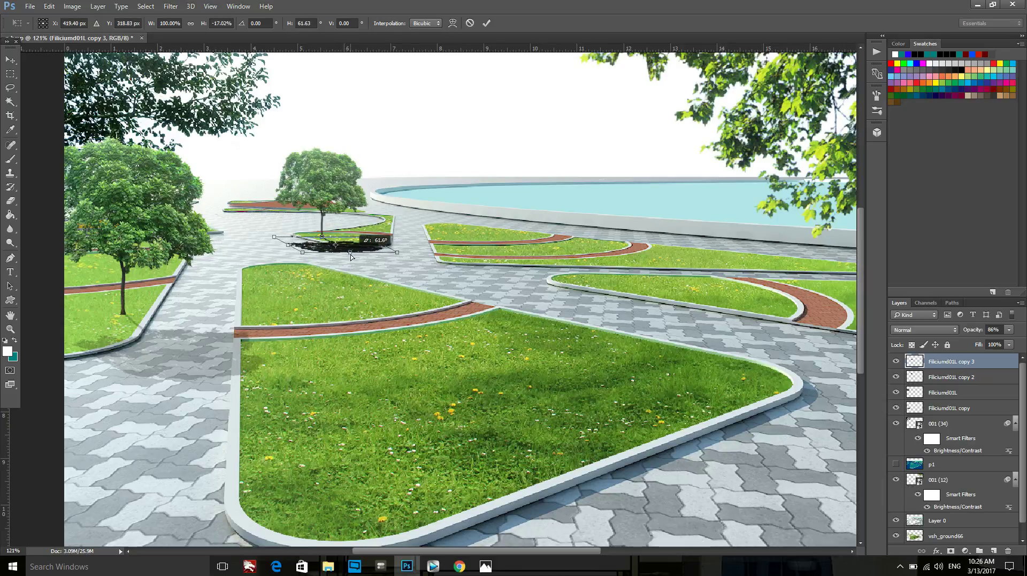
left_click(486, 23)
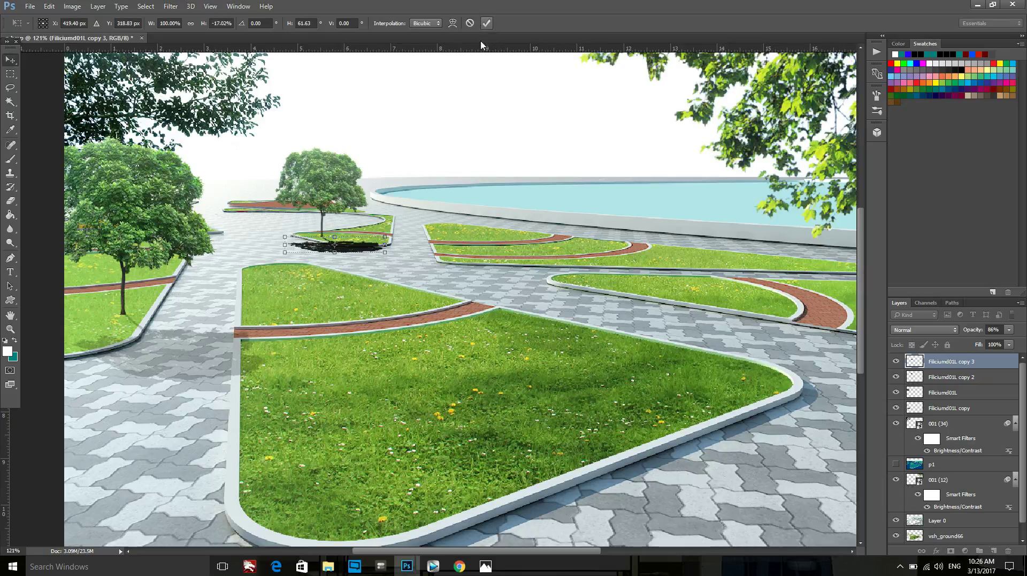
Step: Fade the shadow to 19% opacity and merge it with the tree into one layer
left_click(1007, 330)
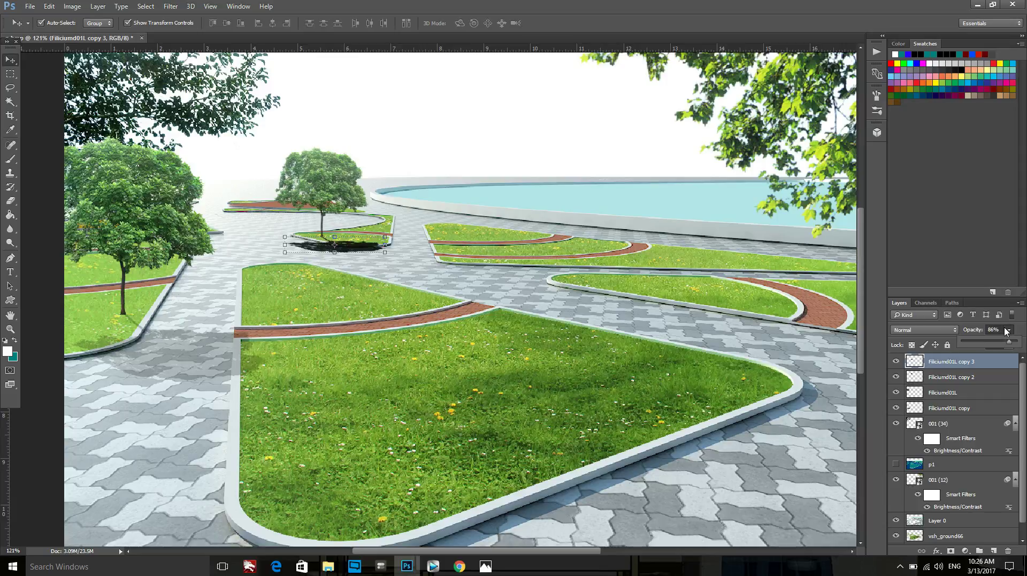
left_click(973, 344)
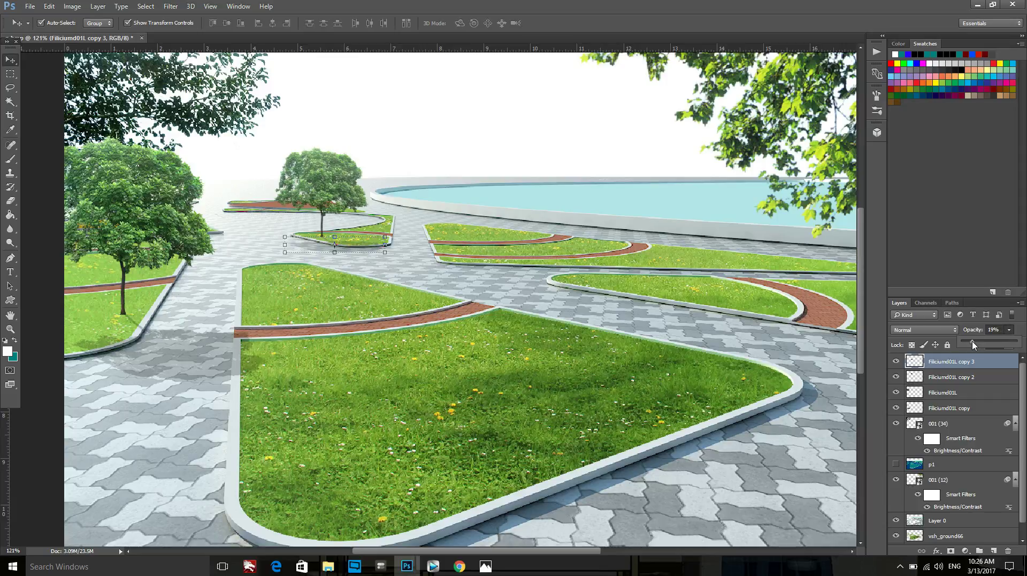
left_click(336, 172, "shift")
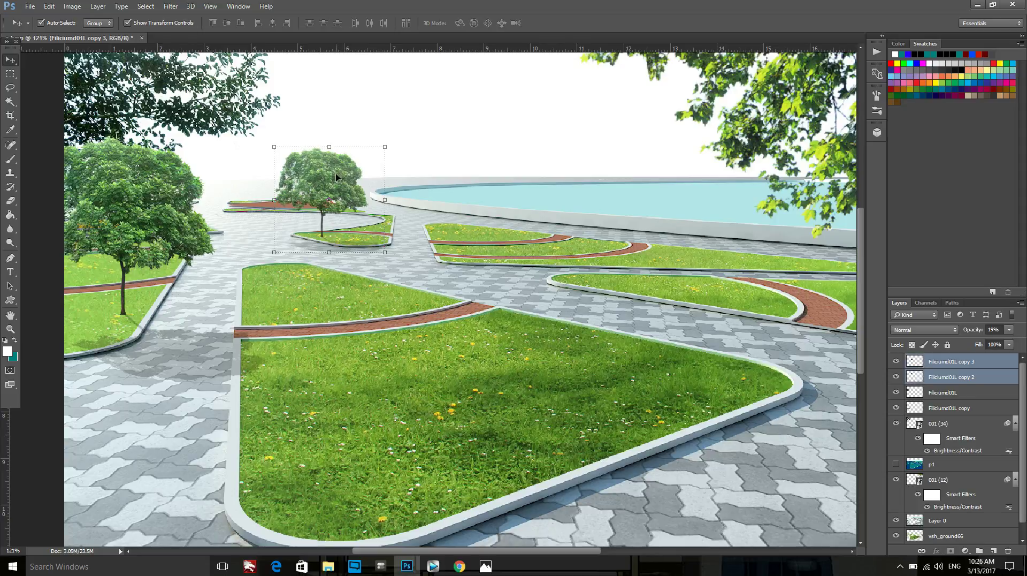
right_click(966, 368)
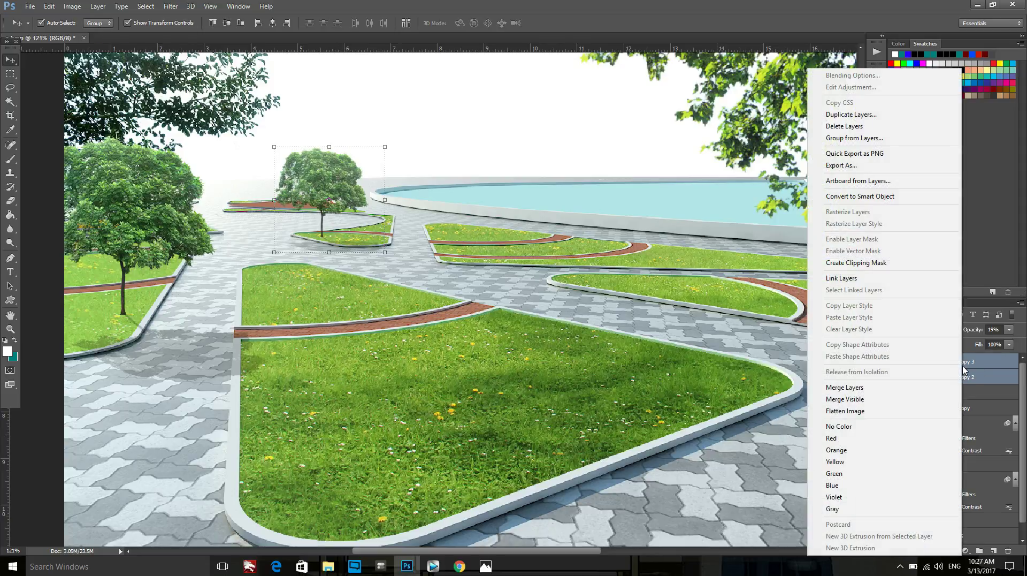
left_click(856, 387)
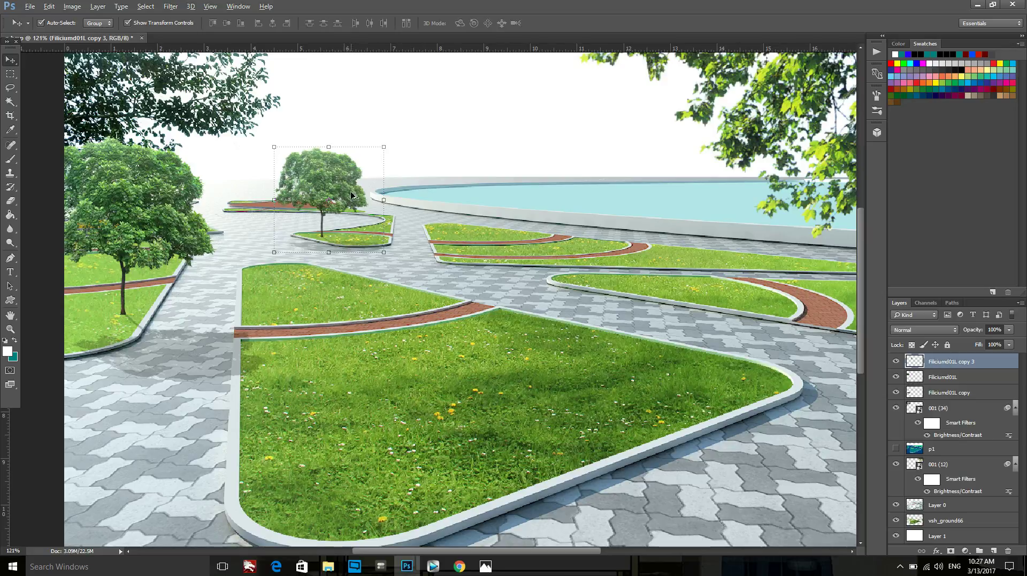
Step: Add a smaller copy 4 tree up-right behind copy 3, then duplicate another copy leftward
left_click_drag(342, 193, 411, 173)
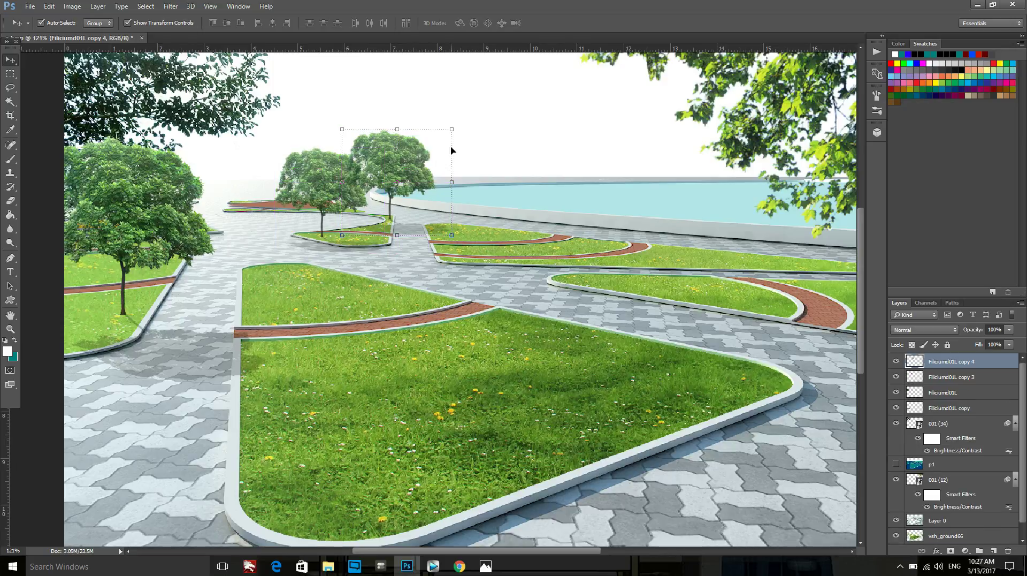
mouse_move(454, 128)
left_mouse_down()
mouse_move(412, 151)
mouse_move(430, 147)
left_mouse_up()
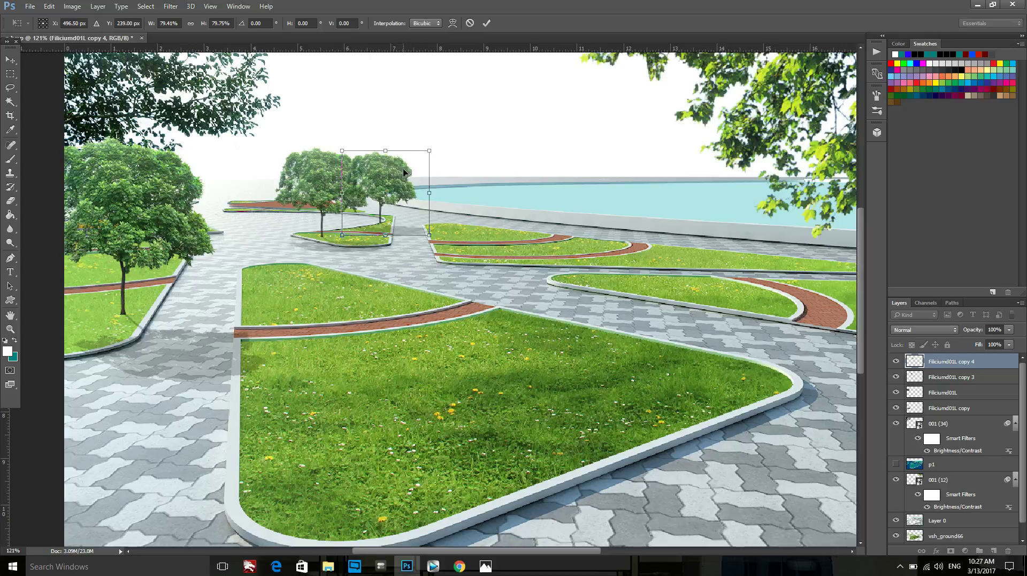
left_click_drag(396, 178, 404, 175)
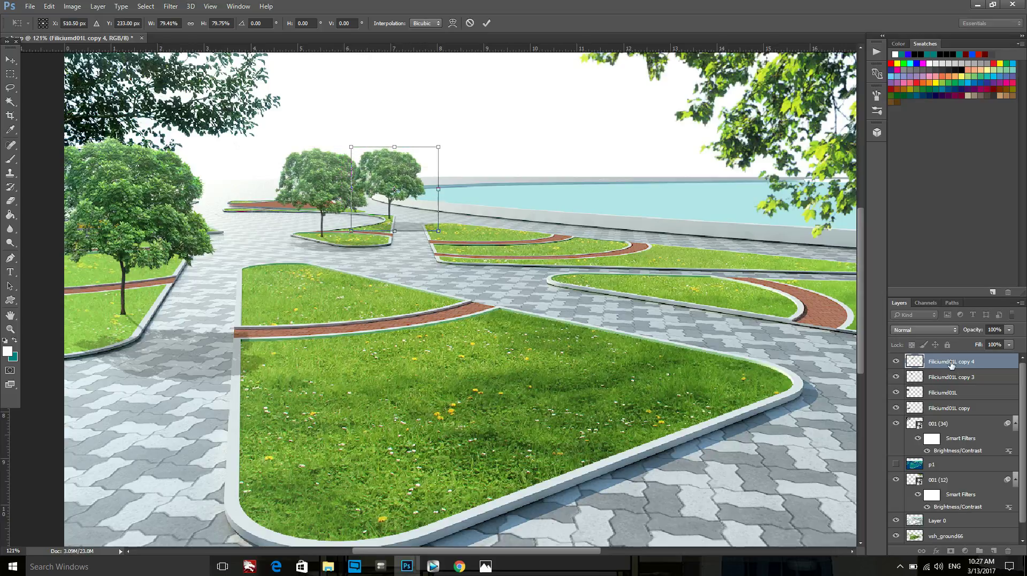
left_click(486, 23)
left_click_drag(937, 364, 950, 380)
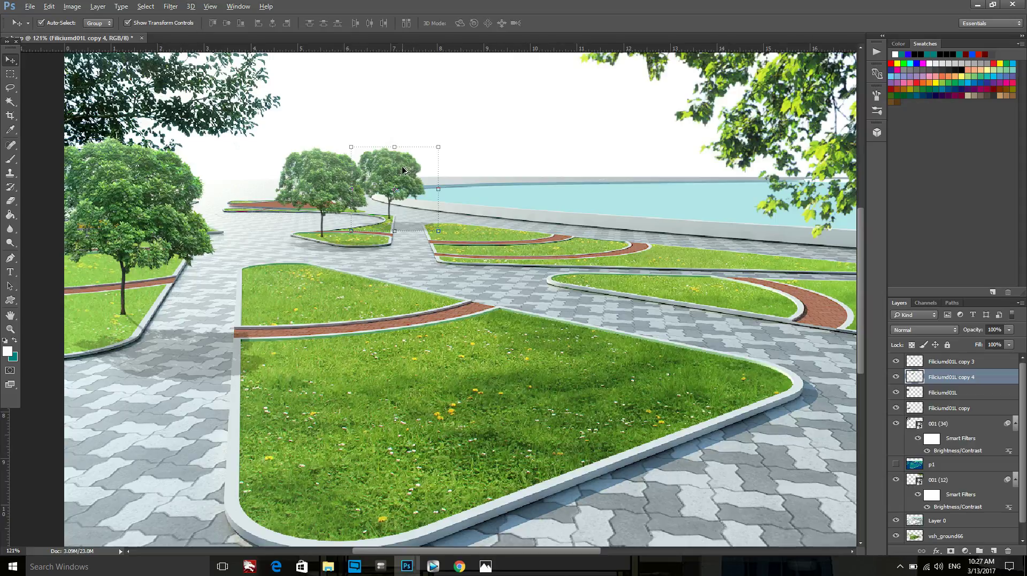
mouse_move(403, 170)
left_mouse_down()
mouse_move(252, 158)
mouse_move(229, 194)
mouse_move(219, 188)
left_mouse_up()
Step: Scale the left tree copy down to a smaller size
scroll(216, 179, "up", 2)
scroll(216, 179, "up", 2)
scroll(217, 179, "up", 2)
scroll(216, 179, "up", 2)
scroll(290, 248, "down", 2)
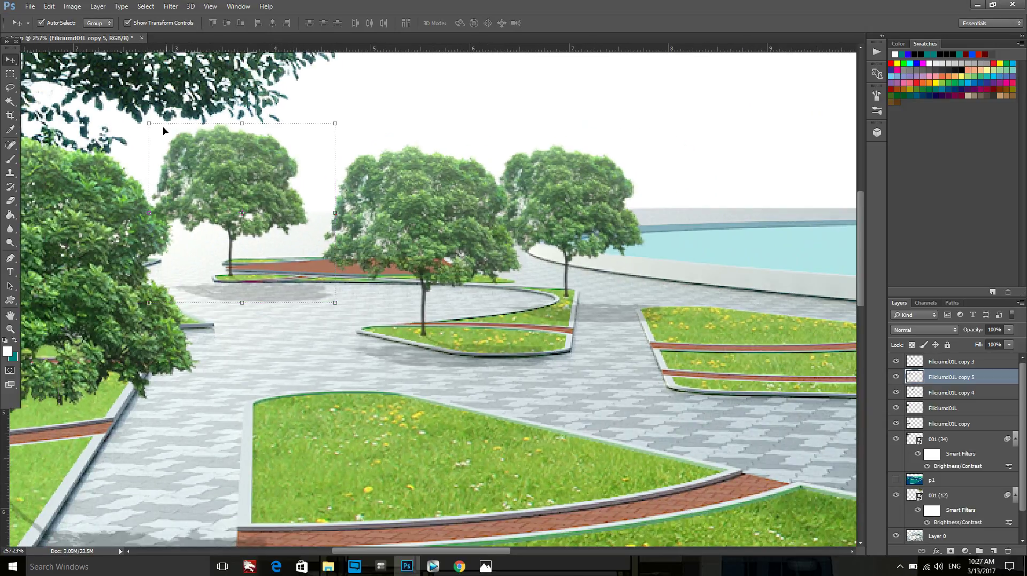
mouse_move(146, 121)
left_mouse_down()
mouse_move(197, 143)
mouse_move(194, 166)
mouse_move(228, 188)
left_mouse_up()
scroll(240, 241, "up", 1)
scroll(239, 227, "up", 1)
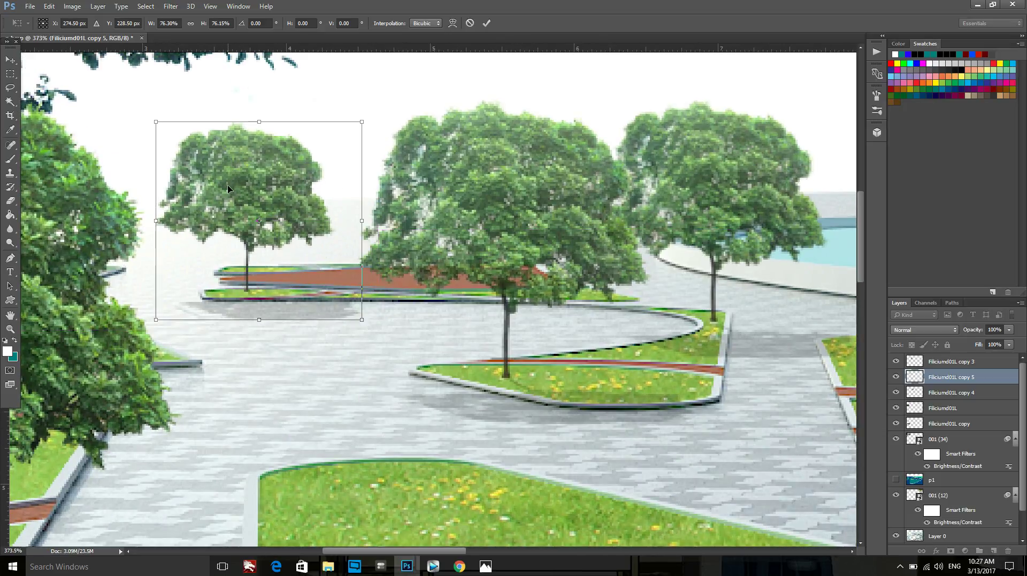
left_click(485, 23)
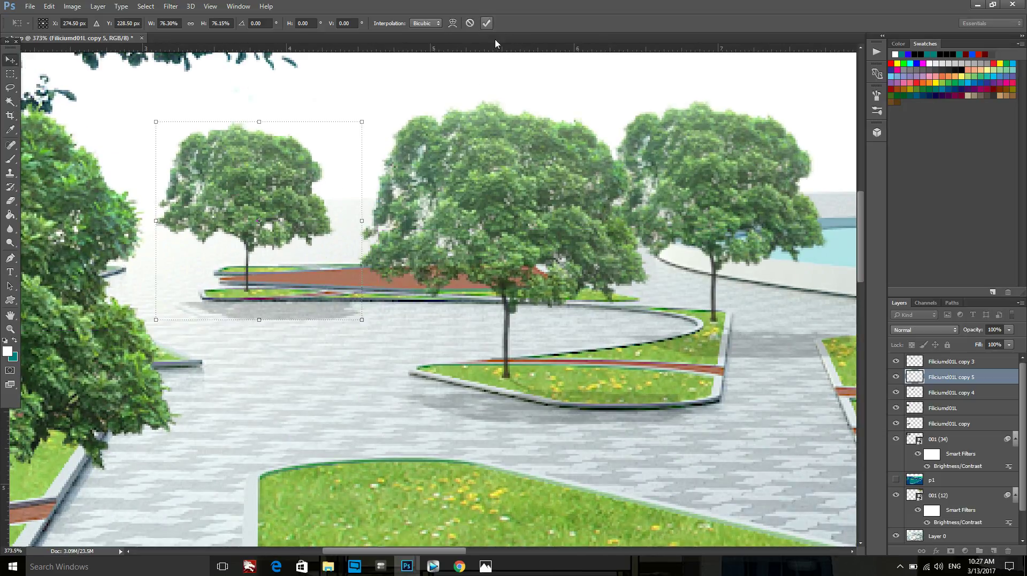
Step: Fade the left tree copy to 79% opacity
scroll(491, 311, "down", 1)
scroll(484, 316, "down", 1)
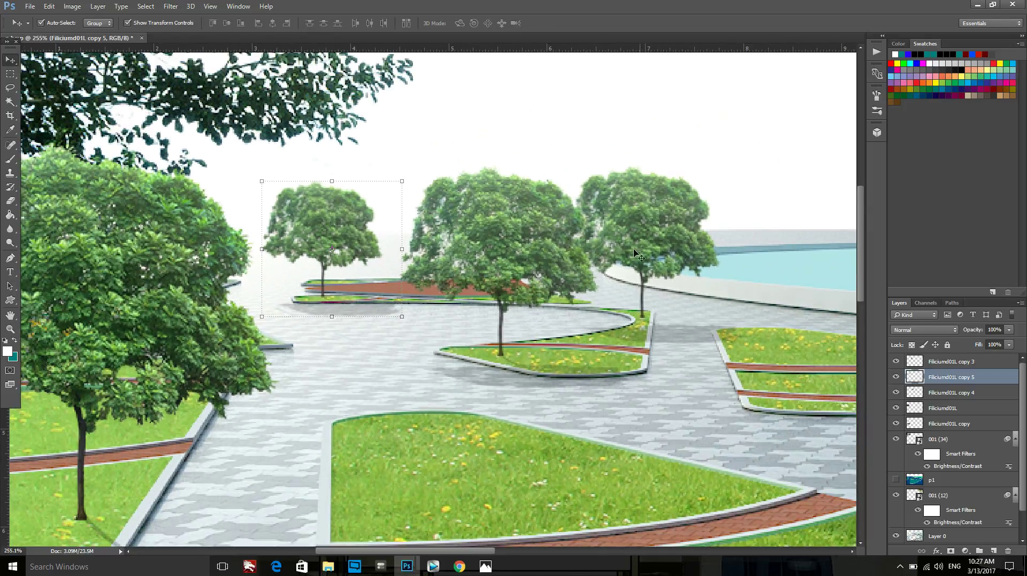
scroll(350, 249, "up", 1)
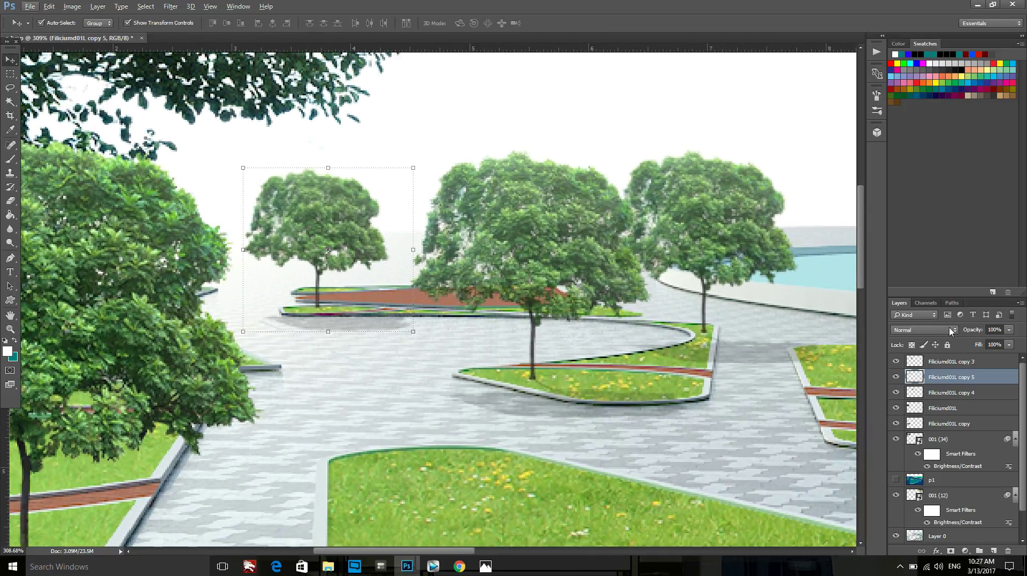
left_click(1004, 329)
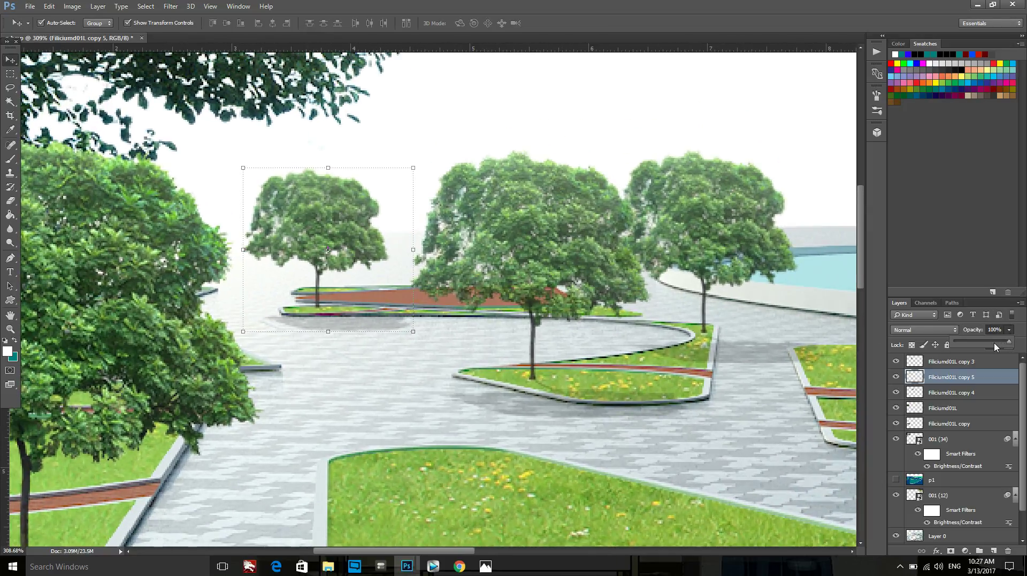
left_click_drag(998, 340, 991, 341)
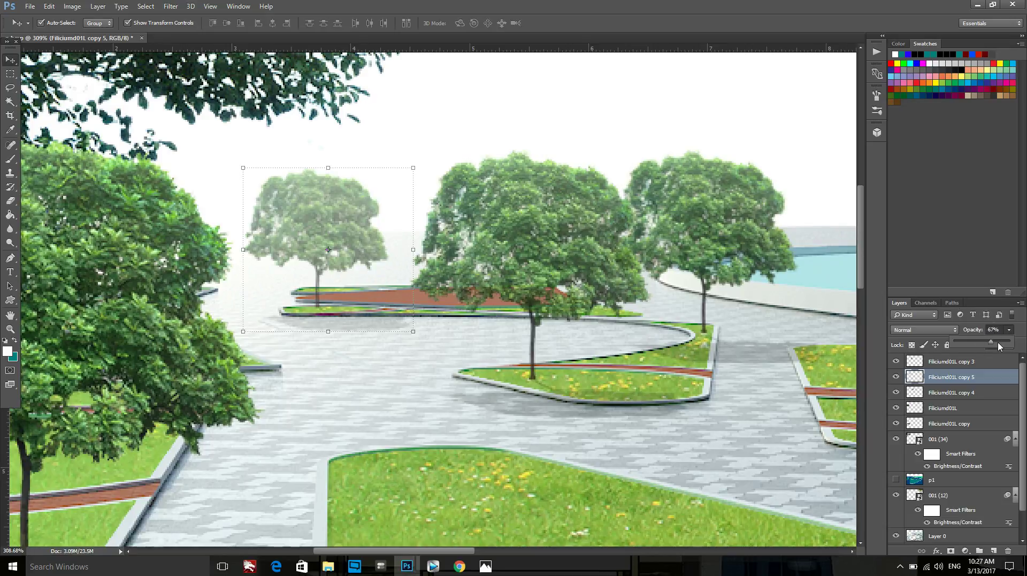
left_click(999, 345)
Step: Duplicate the faded tree up-right at about 85% scale, placed behind copy 5
left_click_drag(342, 218, 398, 195)
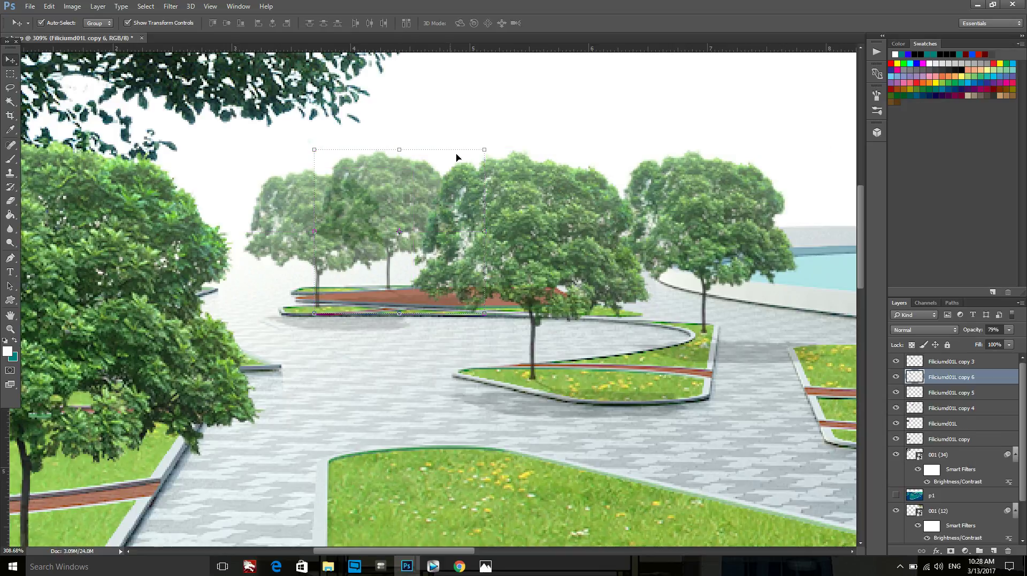
key("ctrl+t")
left_click_drag(484, 150, 442, 159)
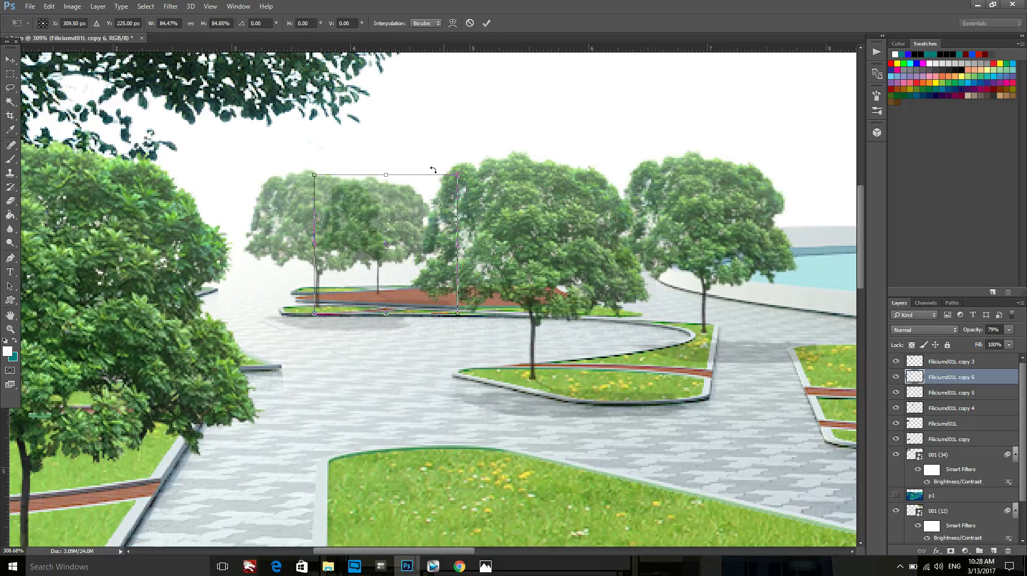
left_click_drag(413, 216, 420, 209)
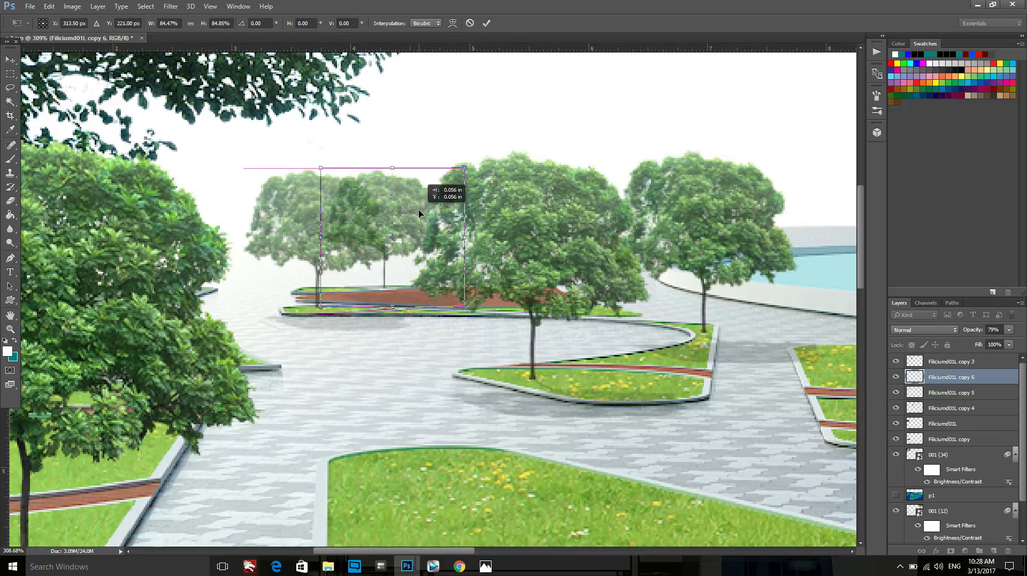
left_click(487, 23)
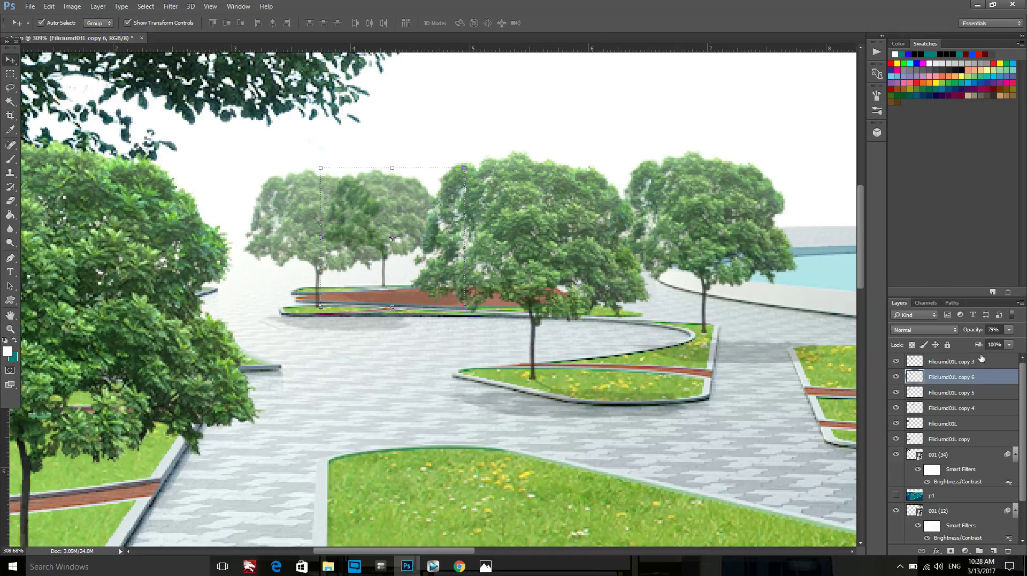
left_click_drag(976, 377, 963, 397)
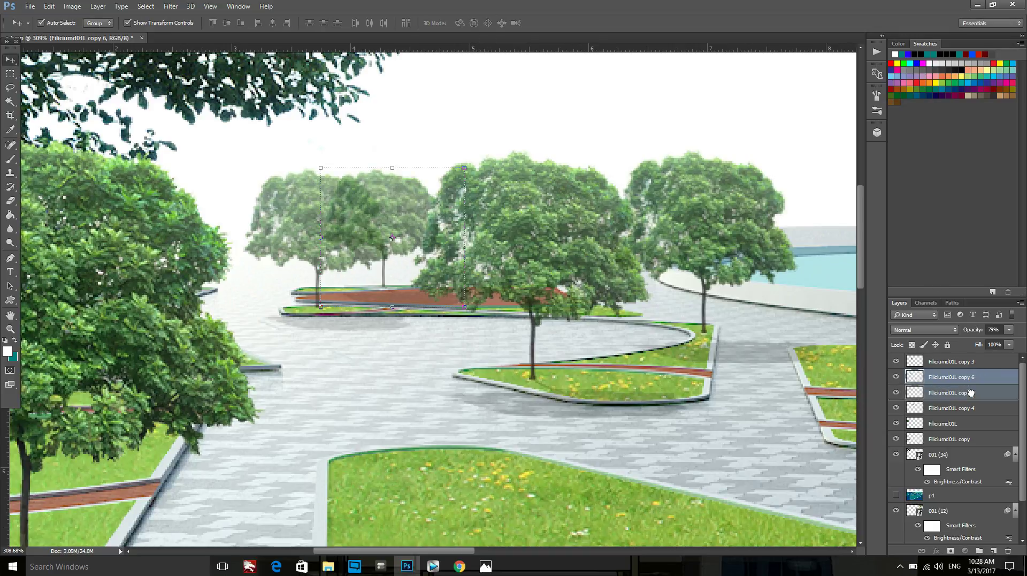
Step: Add another tree copy down-left, sent behind the other trees and nudged right
mouse_move(403, 219)
left_mouse_down()
mouse_move(187, 264)
mouse_move(214, 252)
left_mouse_up()
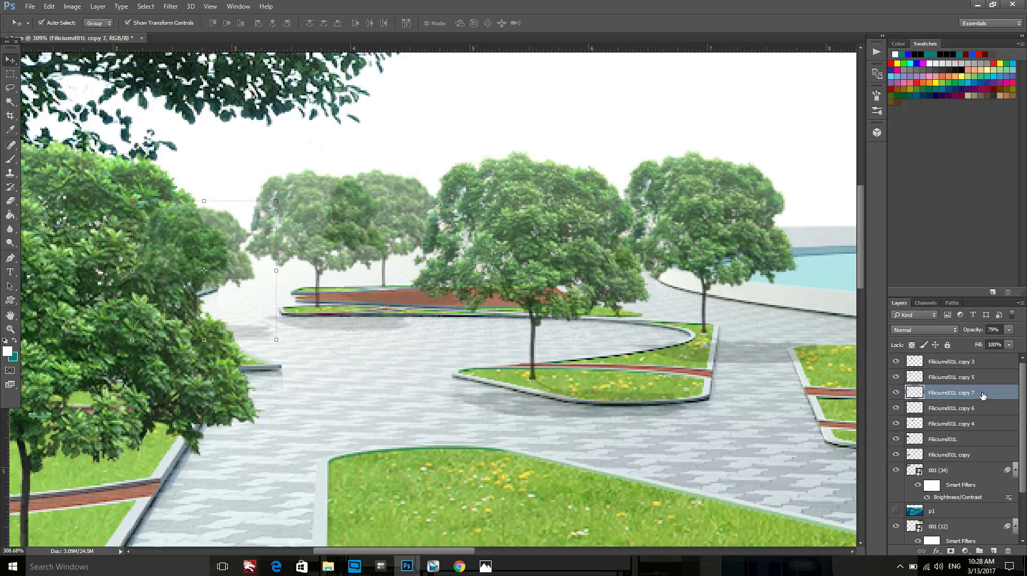
left_click_drag(983, 395, 974, 447)
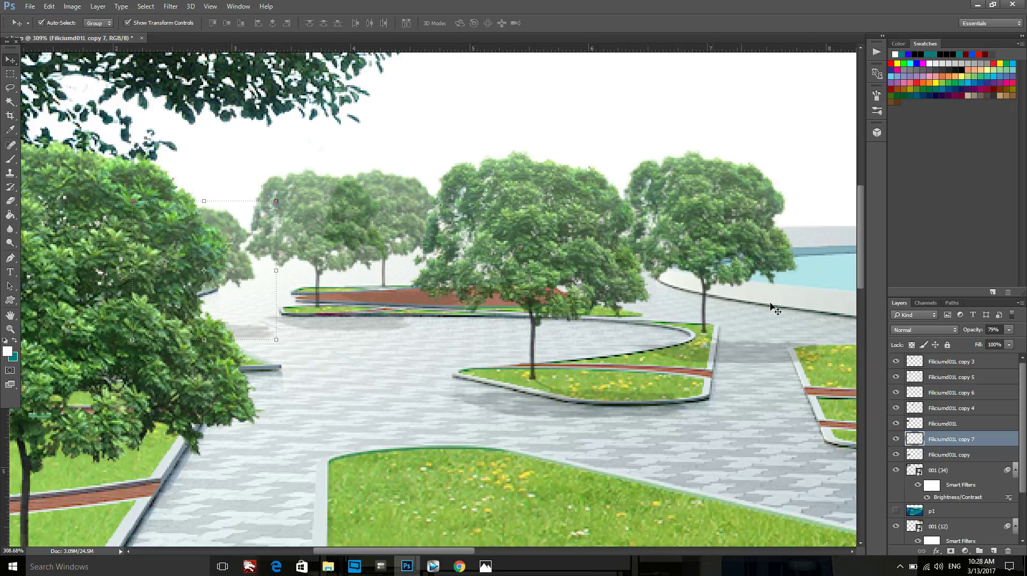
mouse_move(233, 241)
left_mouse_down()
mouse_move(316, 244)
mouse_move(300, 233)
mouse_move(310, 255)
left_mouse_up()
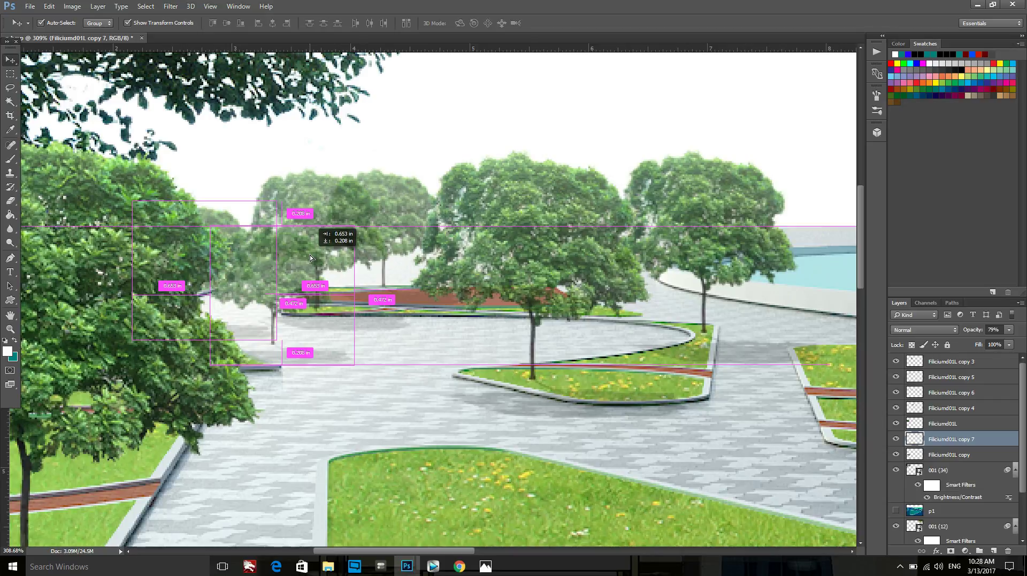
Step: Delete the faint tree portion overlapping the pavement using a rectangular selection
left_click(1009, 330)
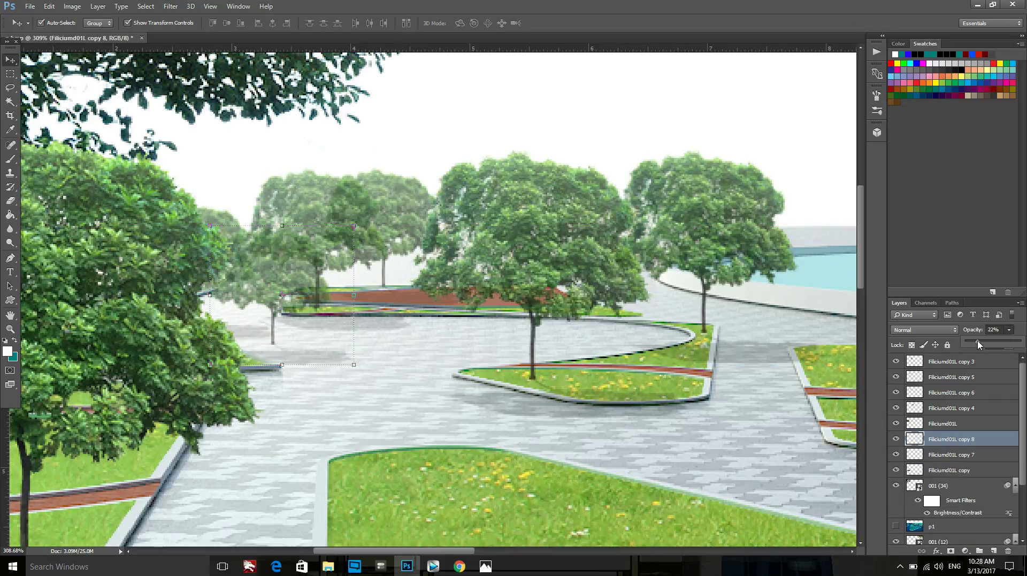
left_click(10, 74)
left_click_drag(330, 354, 208, 284)
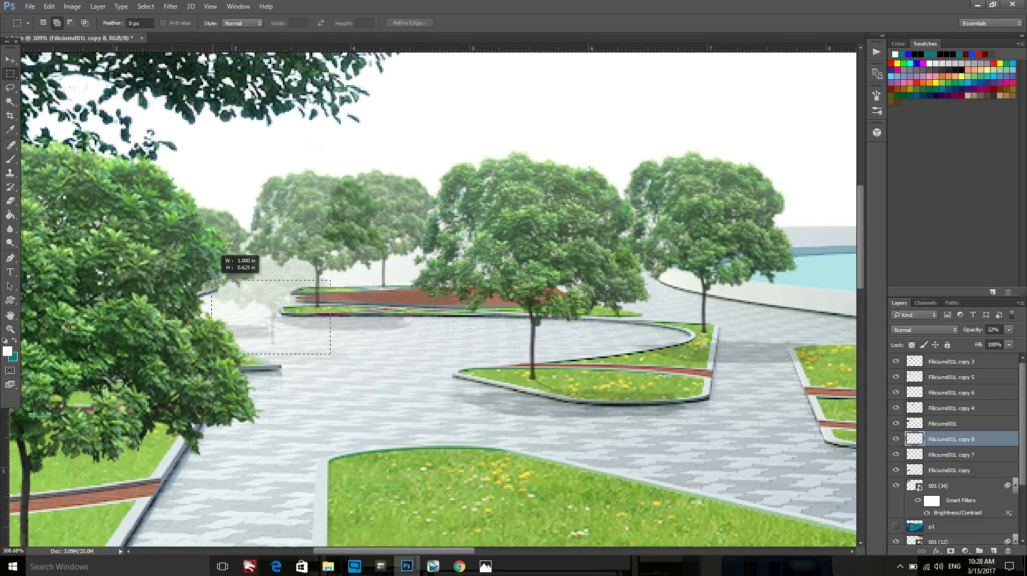
key("Delete")
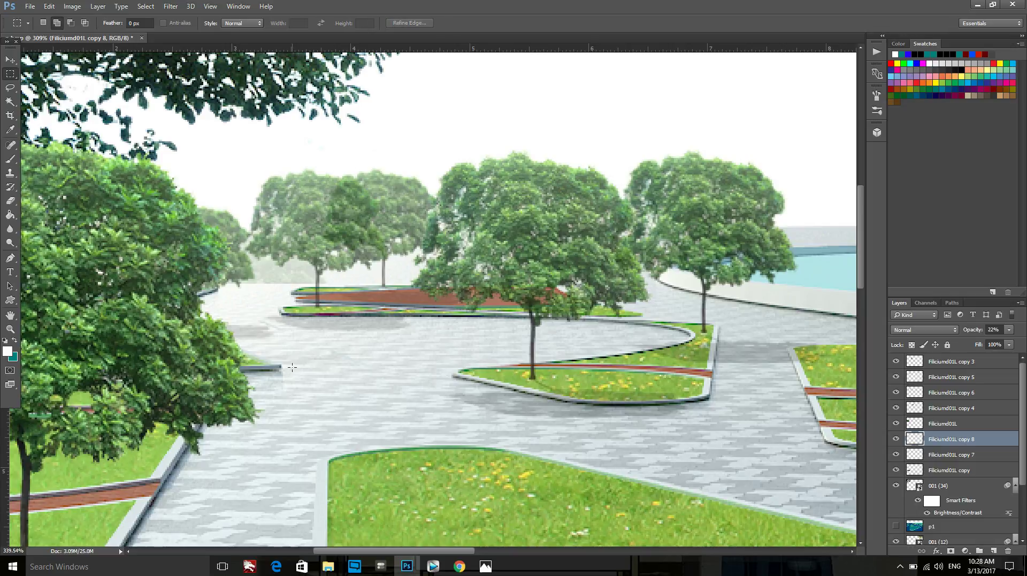
Step: Move the faded tree layer left and skew its right edge slightly downward
scroll(284, 348, "up", 1)
key("v")
left_click_drag(269, 273, 316, 290)
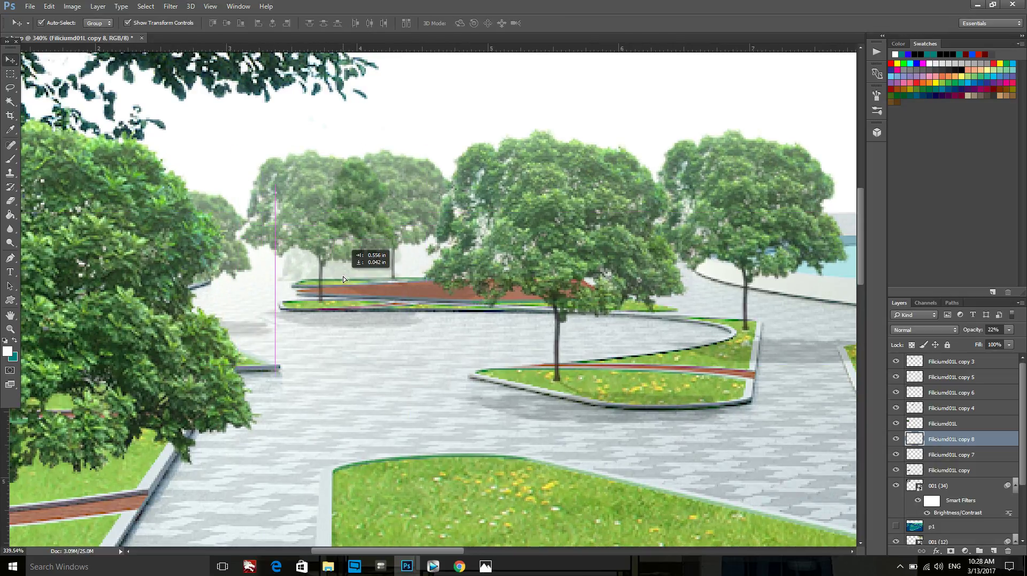
mouse_move(316, 290)
left_mouse_down()
mouse_move(423, 271)
mouse_move(271, 257)
mouse_move(200, 267)
mouse_move(171, 286)
left_mouse_up()
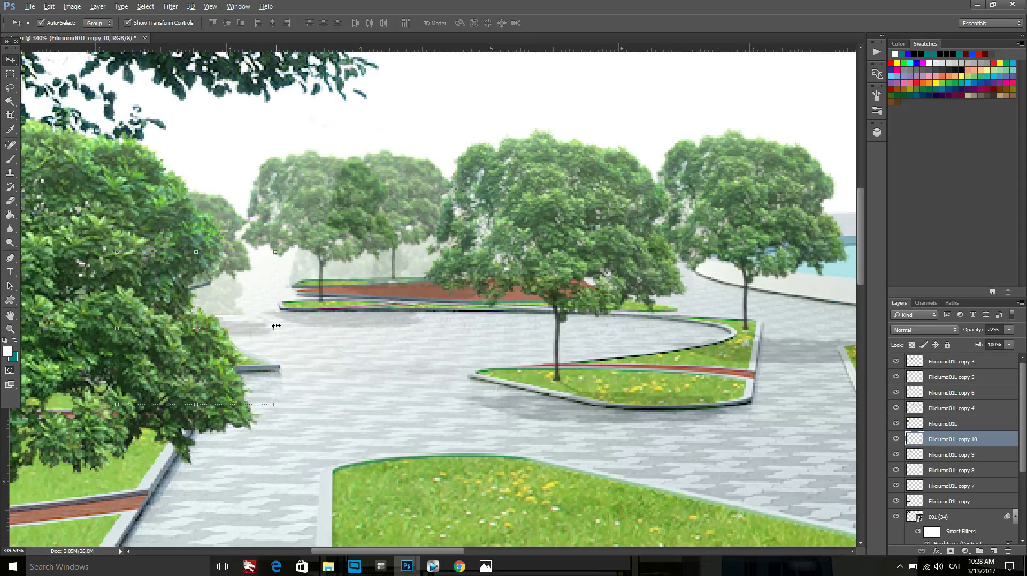
left_click_drag(276, 326, 286, 338)
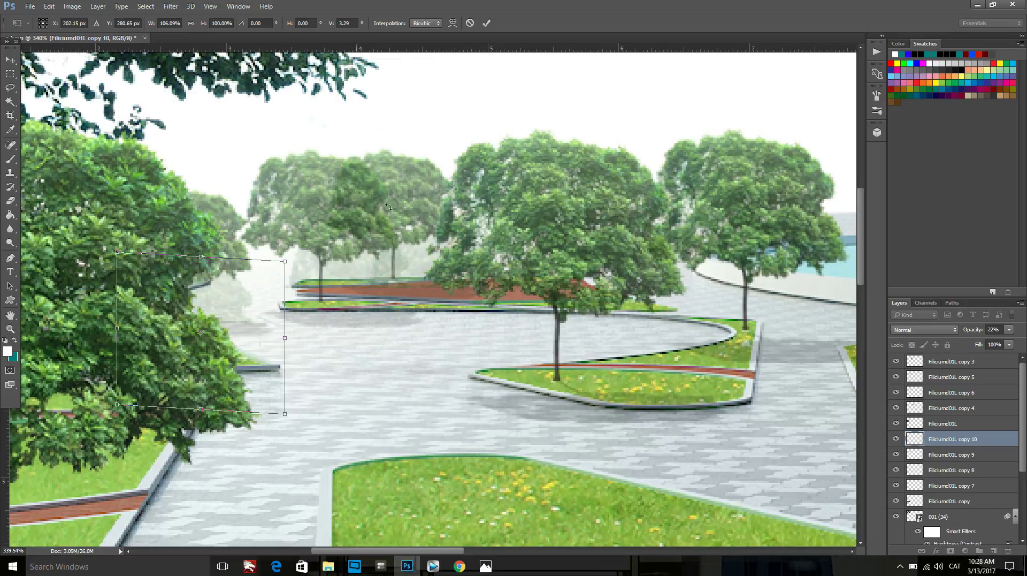
left_click(486, 24)
scroll(288, 274, "down", 3)
scroll(287, 273, "down", 2)
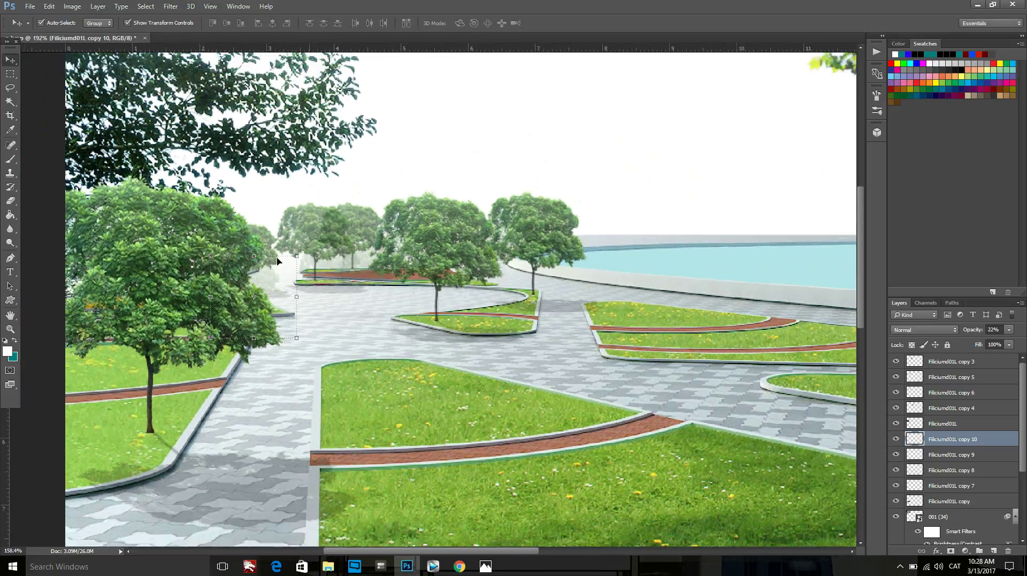
scroll(287, 274, "down", 2)
scroll(283, 268, "down", 2)
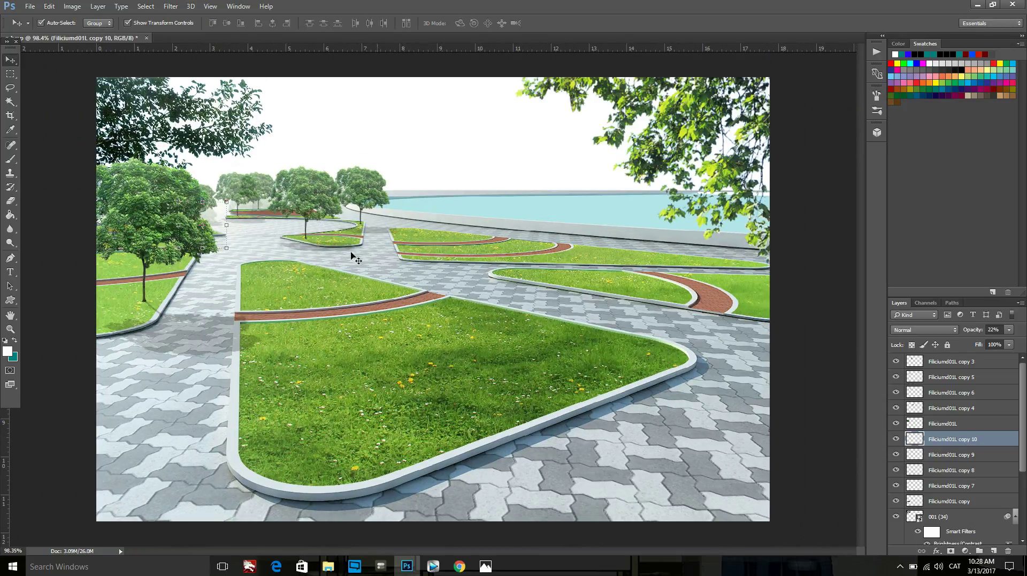
Step: Duplicate the background tree to the right side and enlarge it to about 215%
scroll(358, 219, "up", 2)
left_click(300, 182)
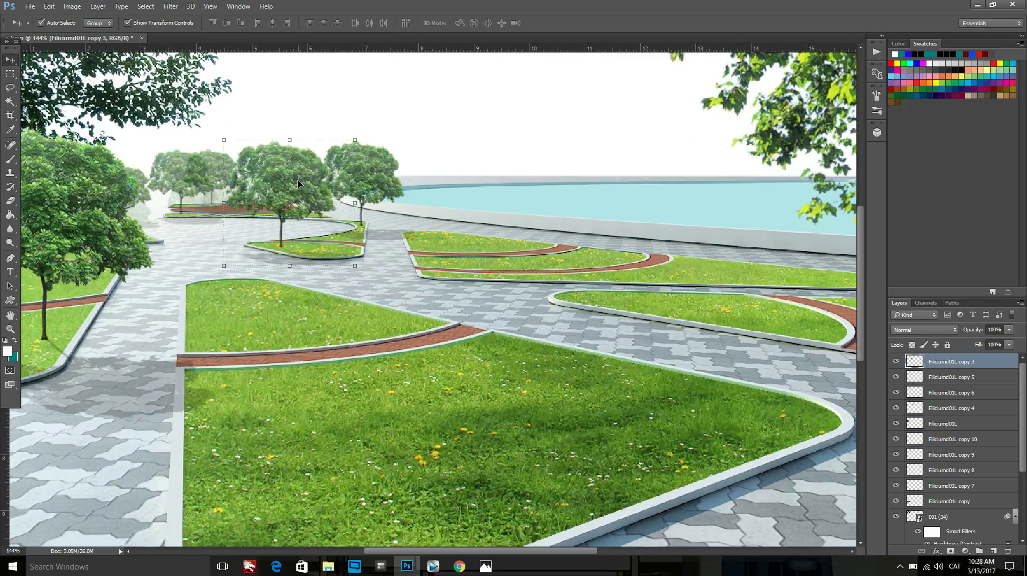
mouse_move(299, 181)
left_mouse_down()
mouse_move(776, 243)
mouse_move(827, 269)
left_mouse_up()
scroll(391, 386, "down", 2)
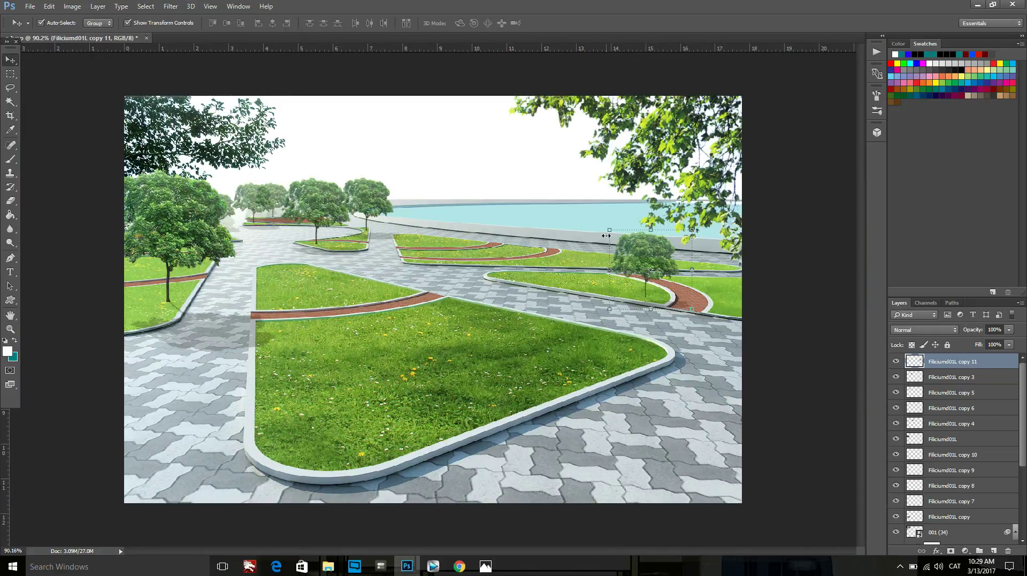
mouse_move(610, 229)
left_mouse_down()
mouse_move(530, 146)
mouse_move(526, 154)
left_mouse_up()
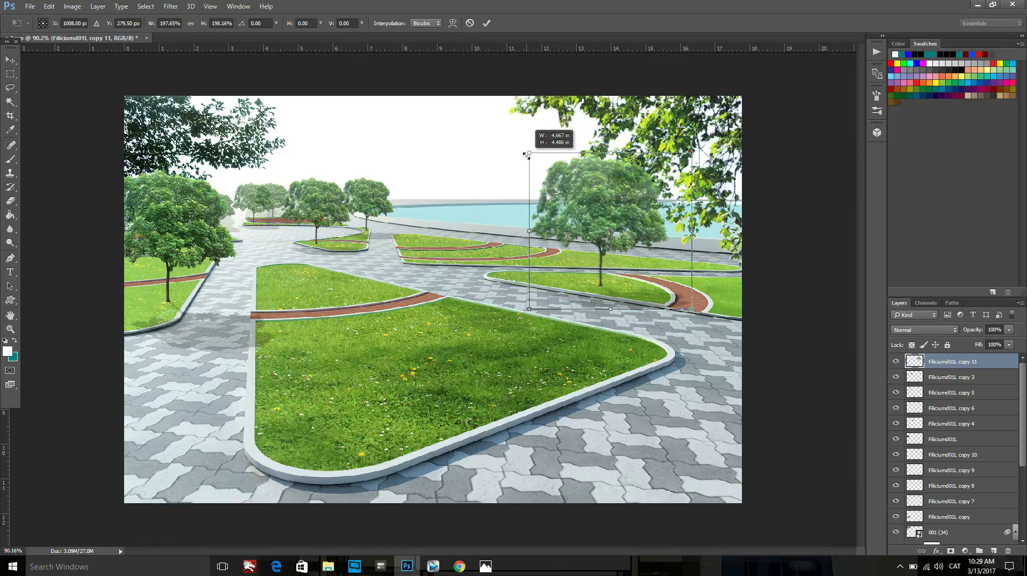
scroll(658, 194, "up", 2)
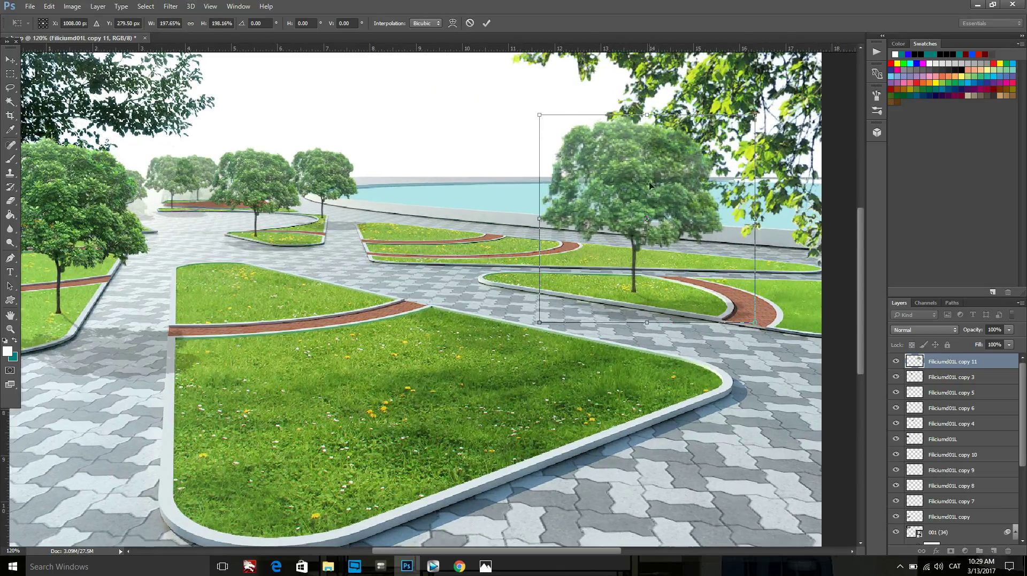
left_click_drag(654, 182, 691, 188)
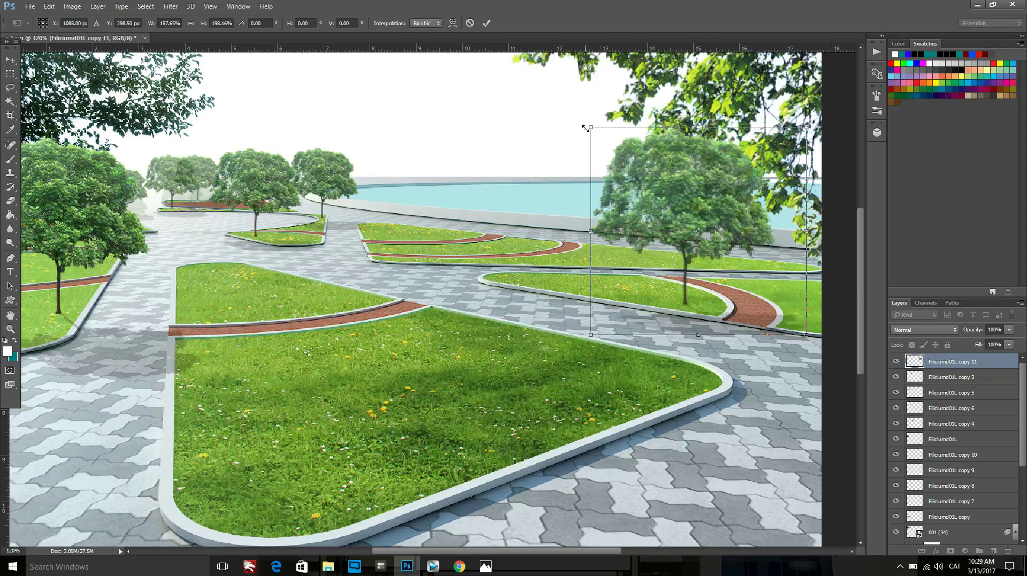
left_click_drag(589, 128, 566, 106)
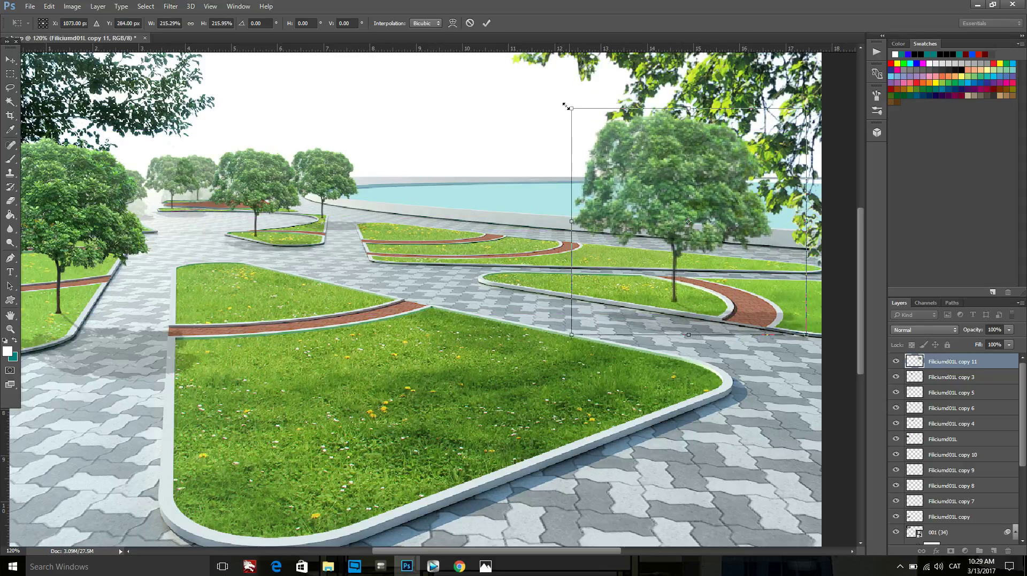
left_click(486, 22)
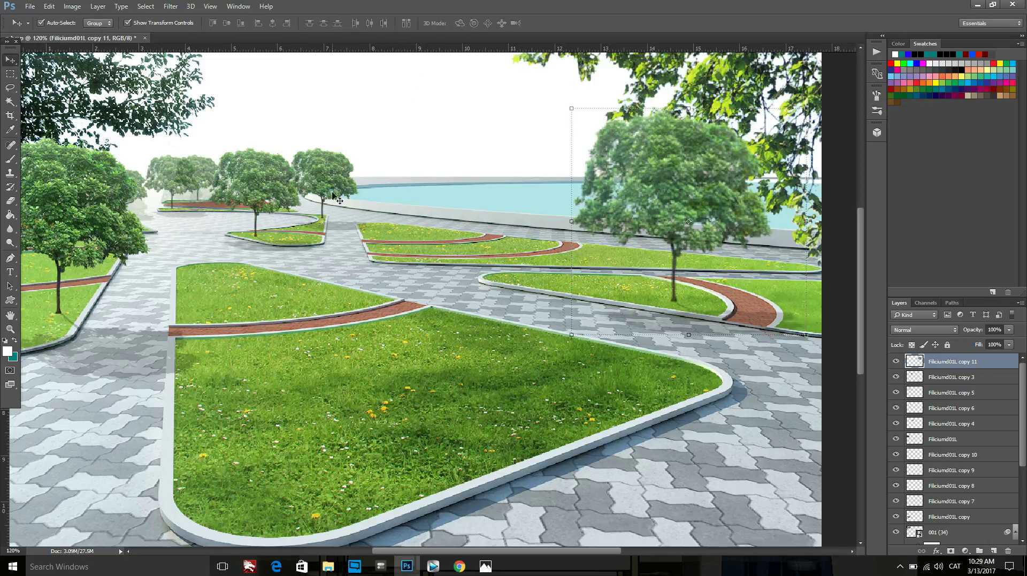
Step: Fit the image in view, try moving the large tree left, then undo that move
key("ctrl+0")
scroll(330, 236, "down", 1)
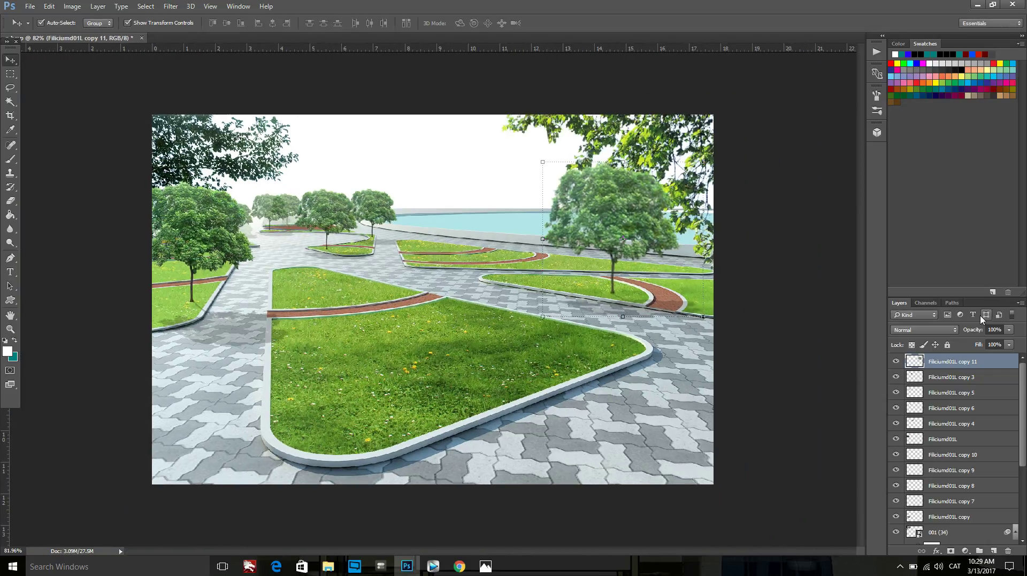
left_click(1009, 330)
left_click(820, 373)
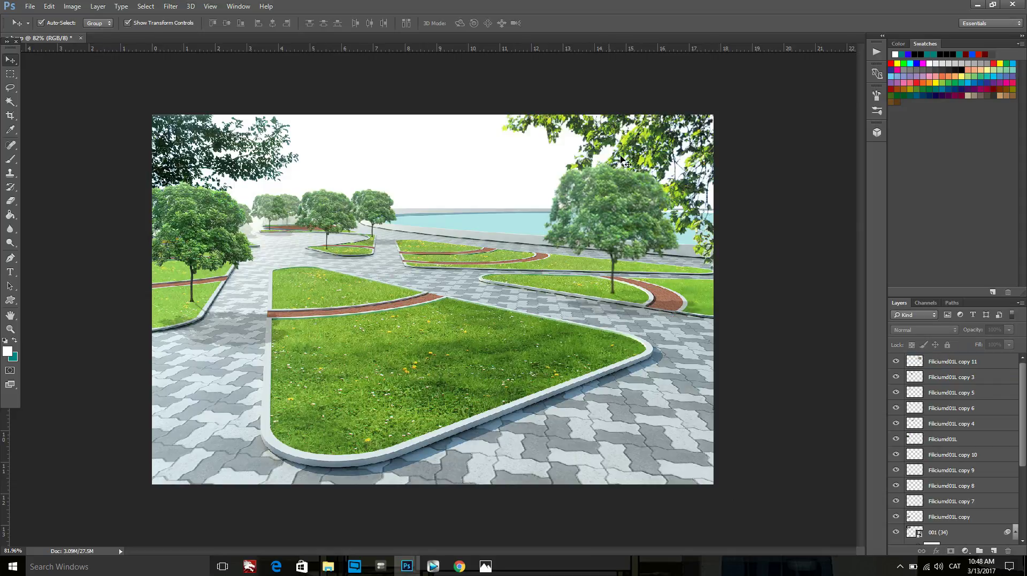
left_click(625, 199)
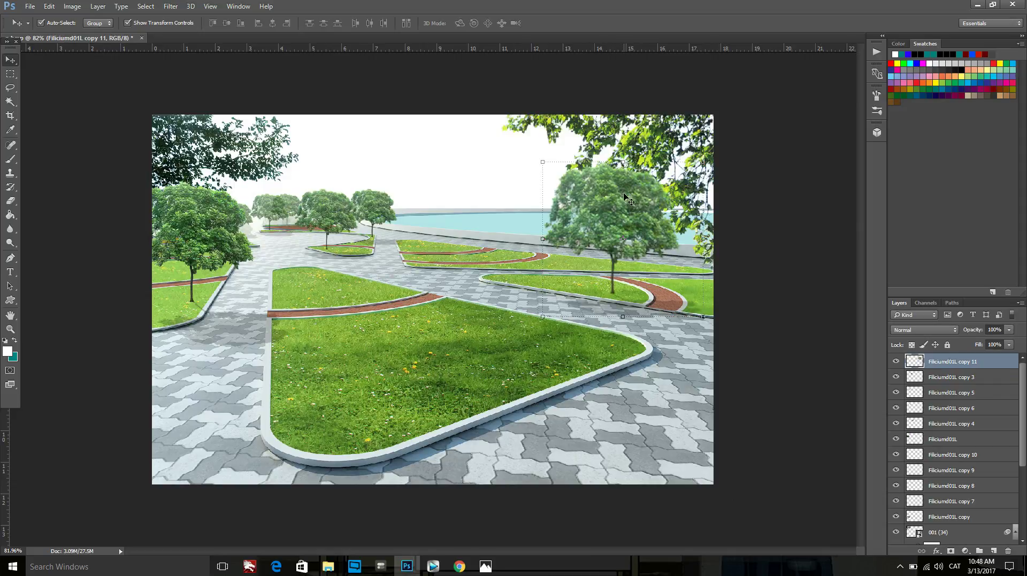
left_click_drag(625, 198, 497, 174)
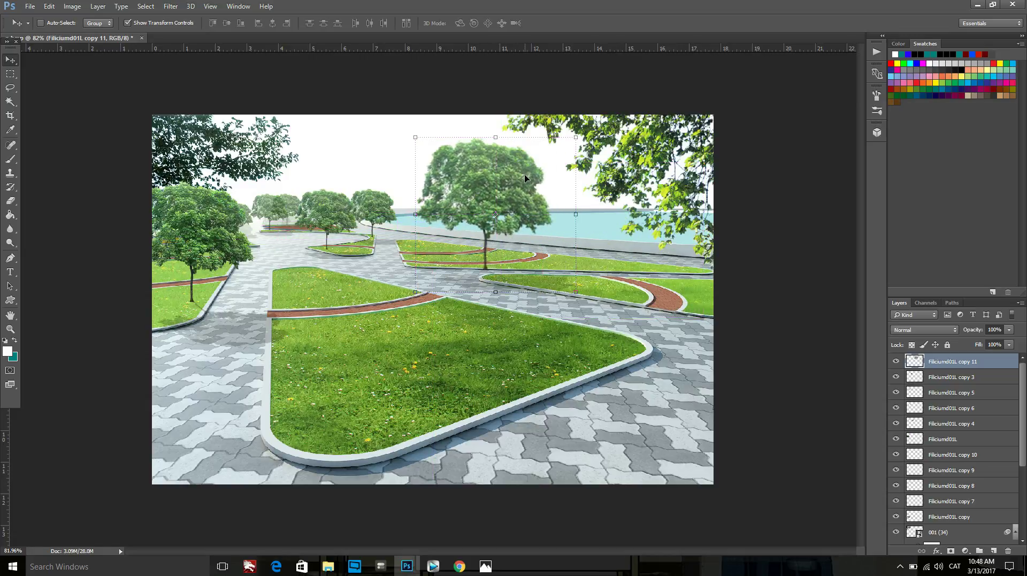
key("alt")
key("ctrl")
key("ctrl+z")
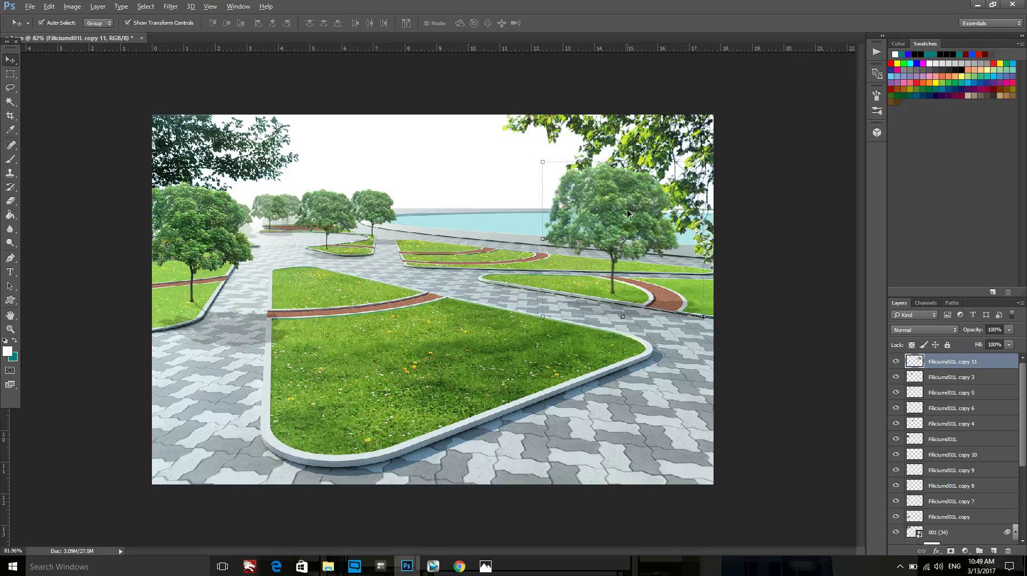
Step: Duplicate the large tree just to its left at about 74% scale, layered behind copy 11
mouse_move(628, 213)
left_mouse_down()
mouse_move(434, 166)
mouse_move(574, 176)
left_mouse_up()
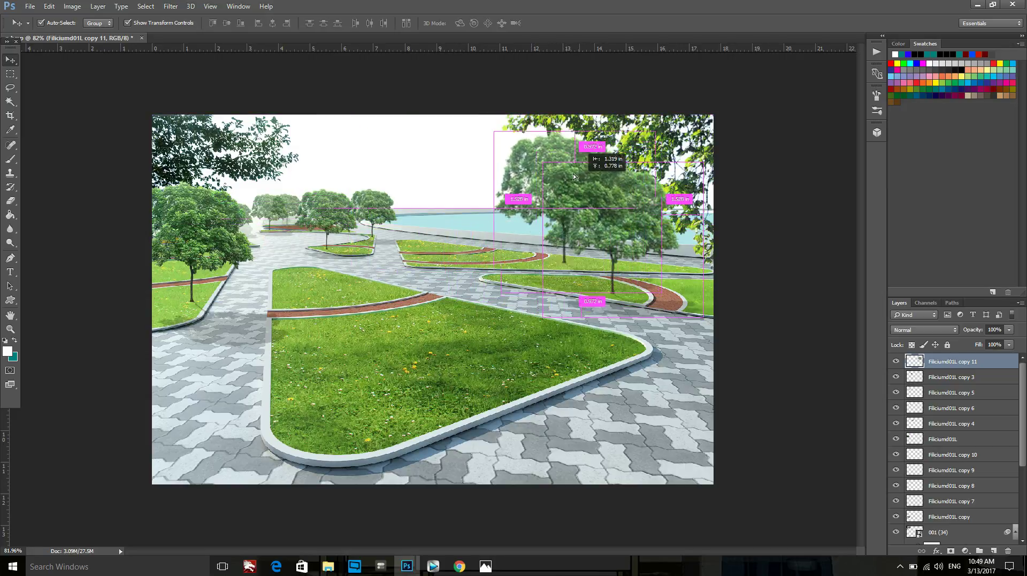
left_click_drag(574, 176, 570, 183)
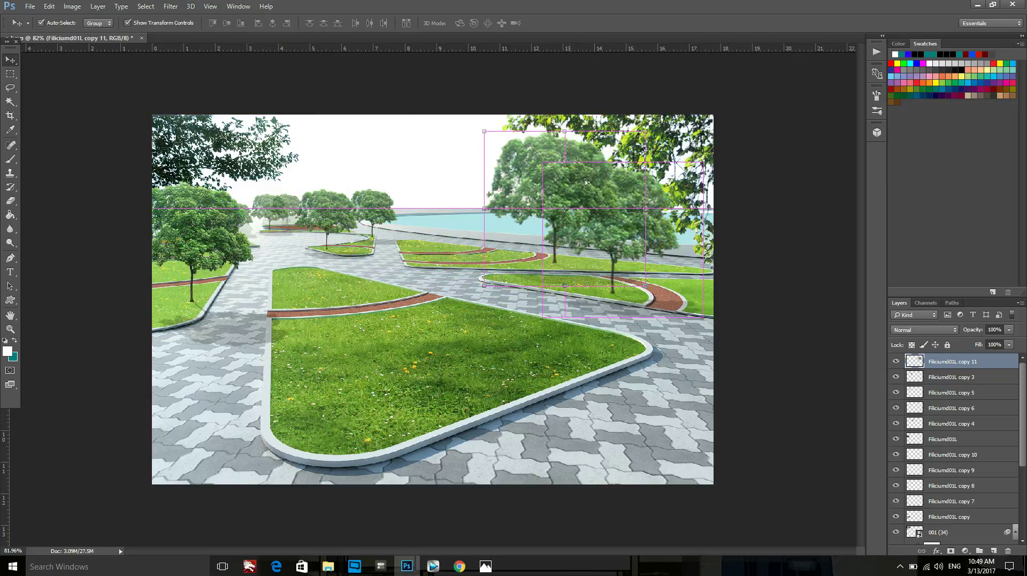
mouse_move(643, 130)
left_mouse_down()
mouse_move(585, 172)
mouse_move(603, 171)
left_mouse_up()
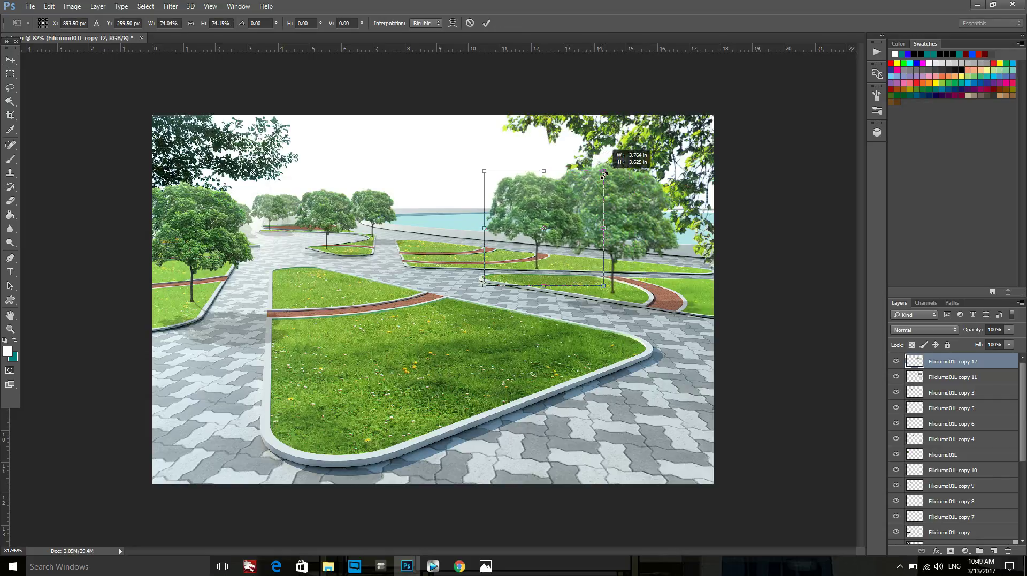
left_click_drag(546, 225, 565, 215)
left_click(486, 23)
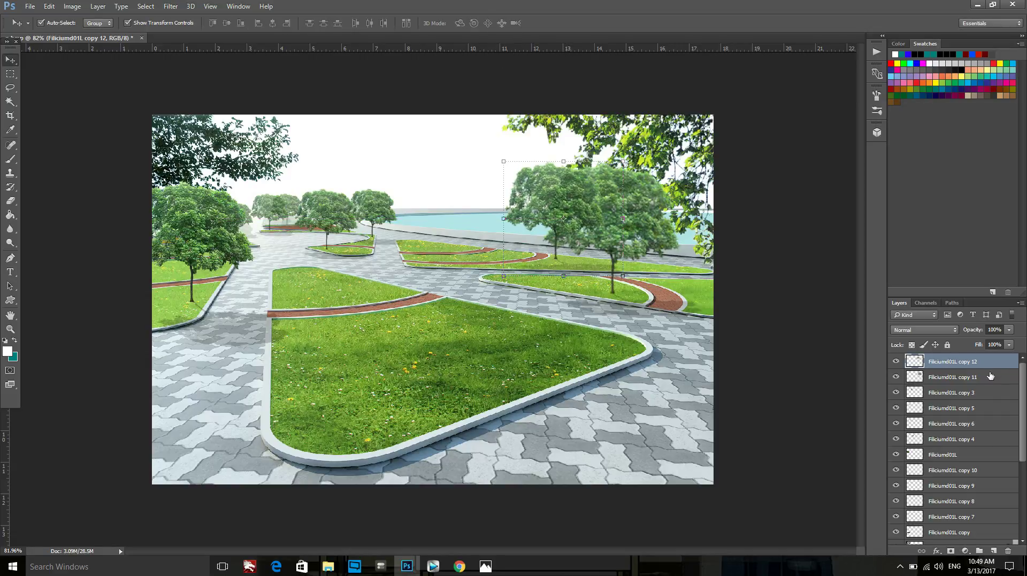
left_click_drag(950, 367, 965, 382)
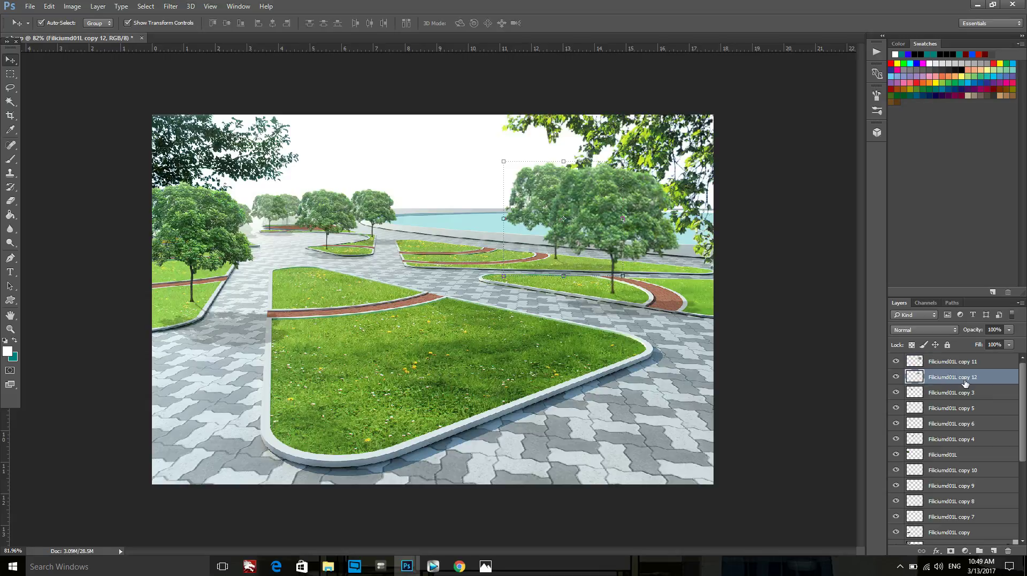
Step: Set the copy 12 tree's opacity to 79%
left_click(1009, 330)
left_click(994, 343)
left_click_drag(994, 344, 1000, 344)
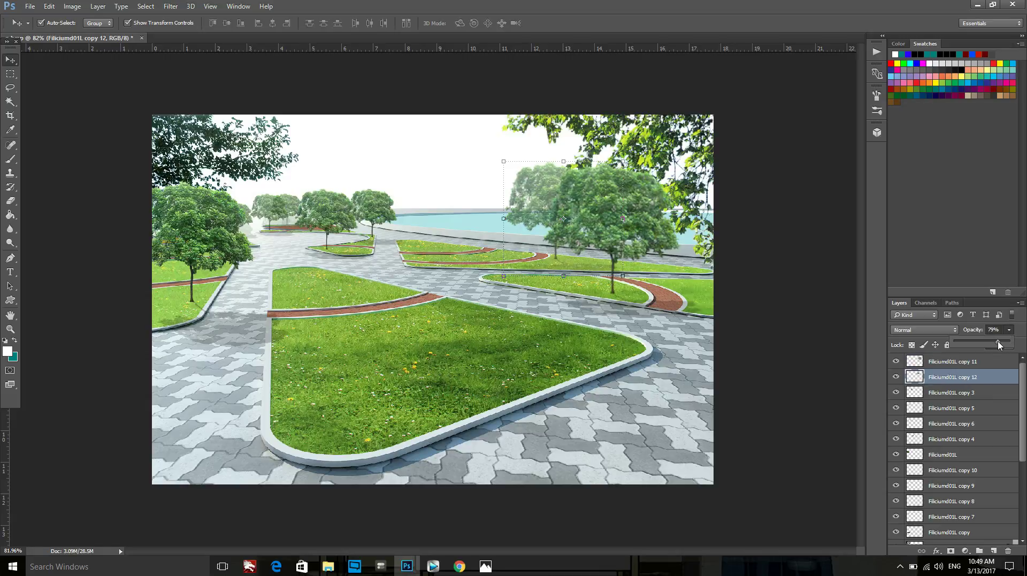
left_click(547, 185)
key("ctrl")
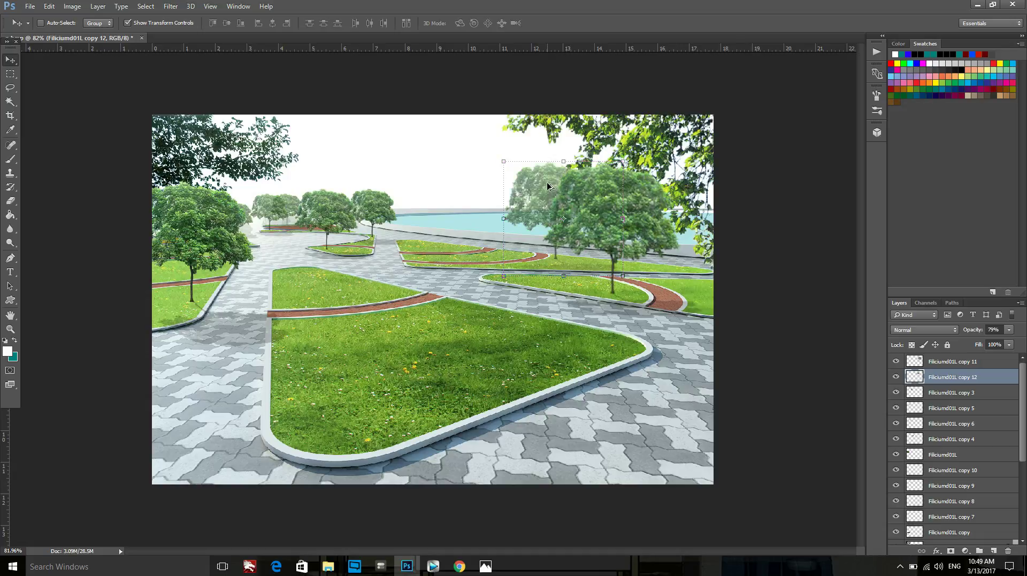
Step: Colorize the faded right-hand tree a pale green (Hue 165) with slightly raised saturation
key("ctrl+i")
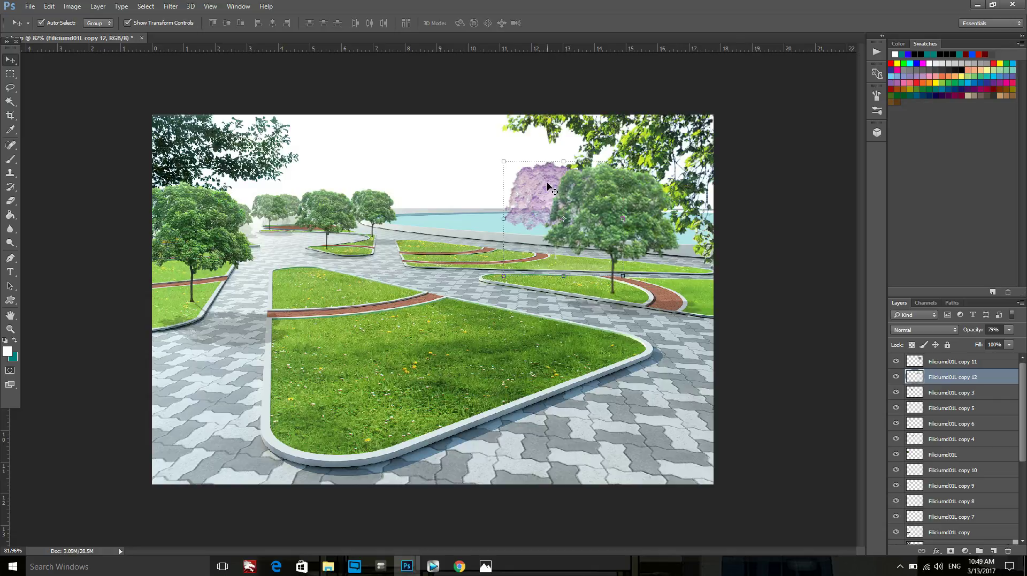
key("ctrl+z")
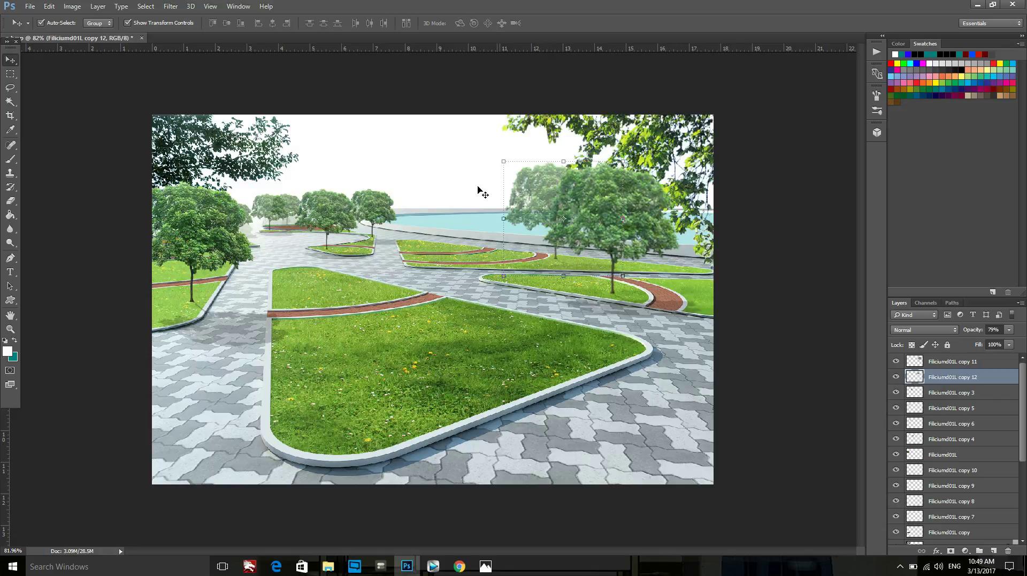
left_click(72, 5)
mouse_move(89, 32)
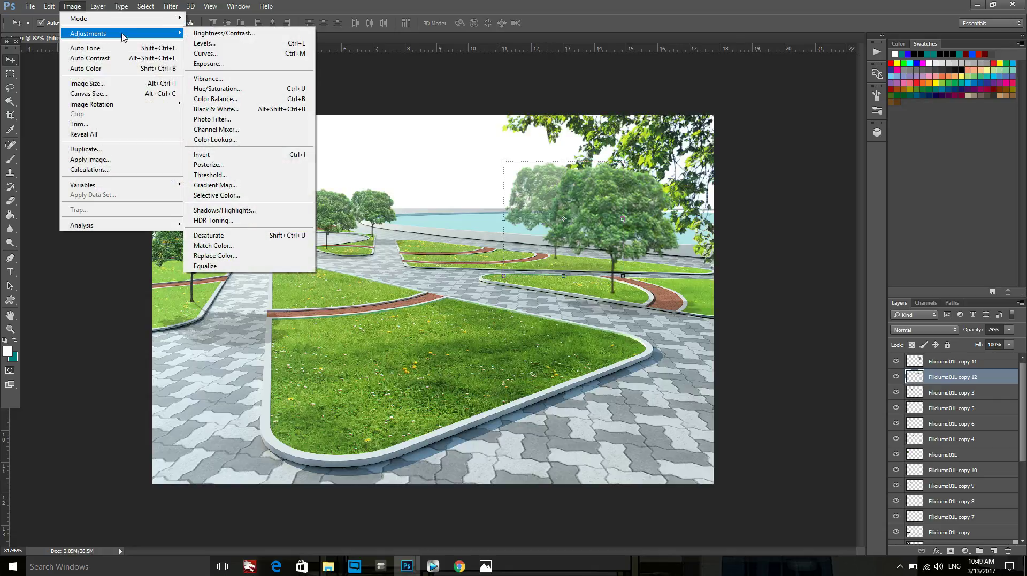
left_click(276, 89)
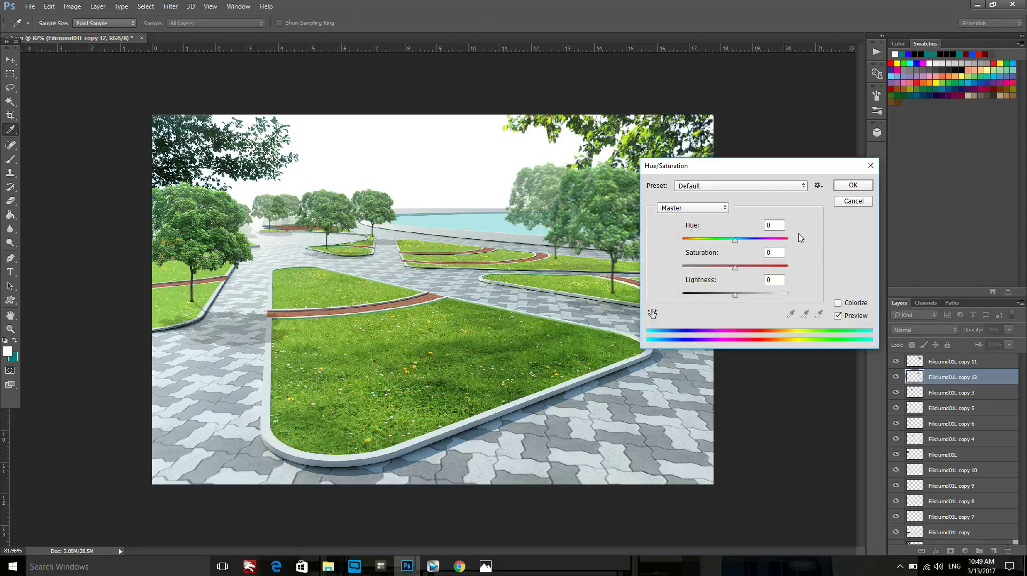
left_click(855, 306)
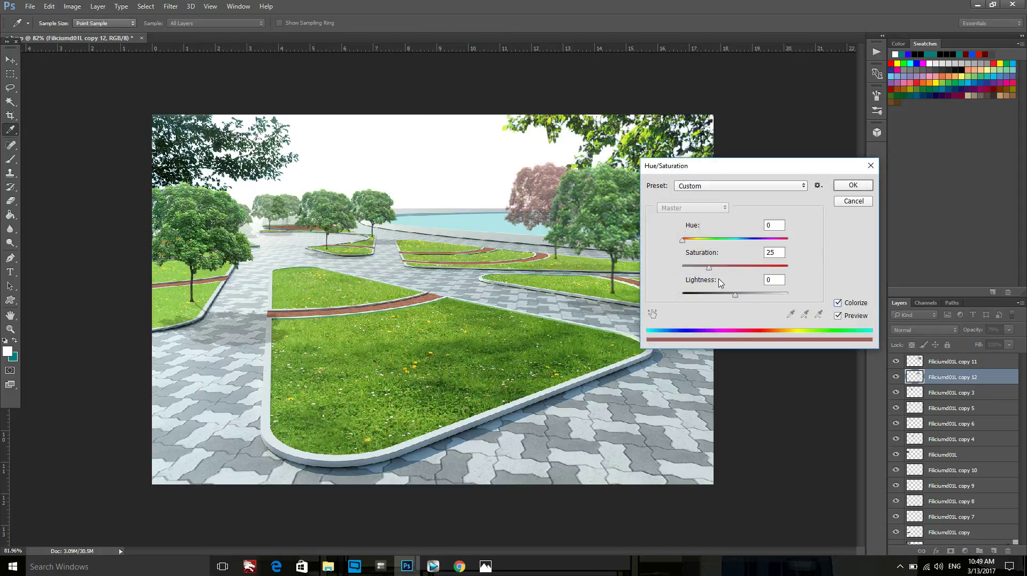
left_click_drag(685, 242, 733, 244)
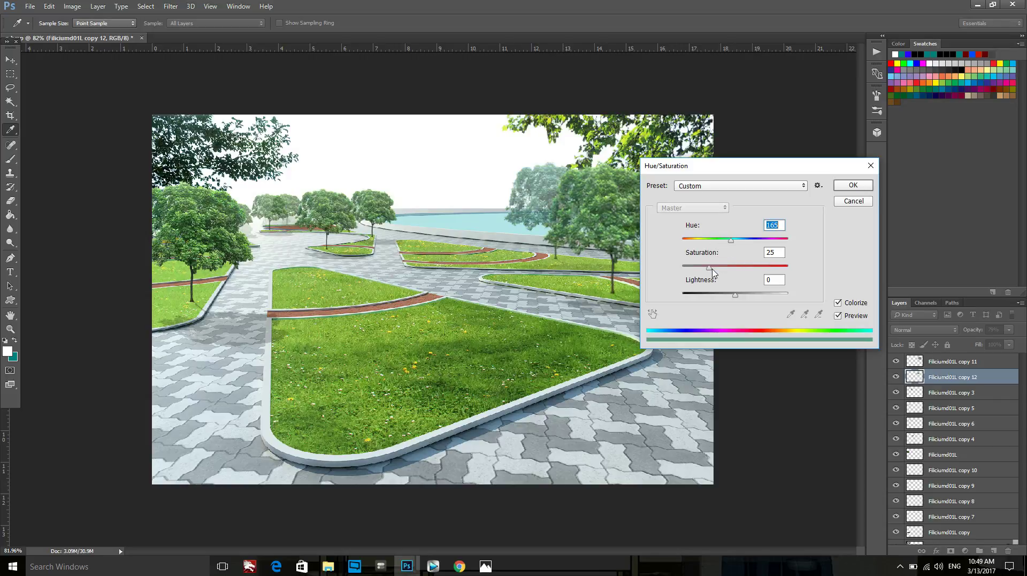
left_click_drag(709, 267, 717, 267)
left_click(853, 184)
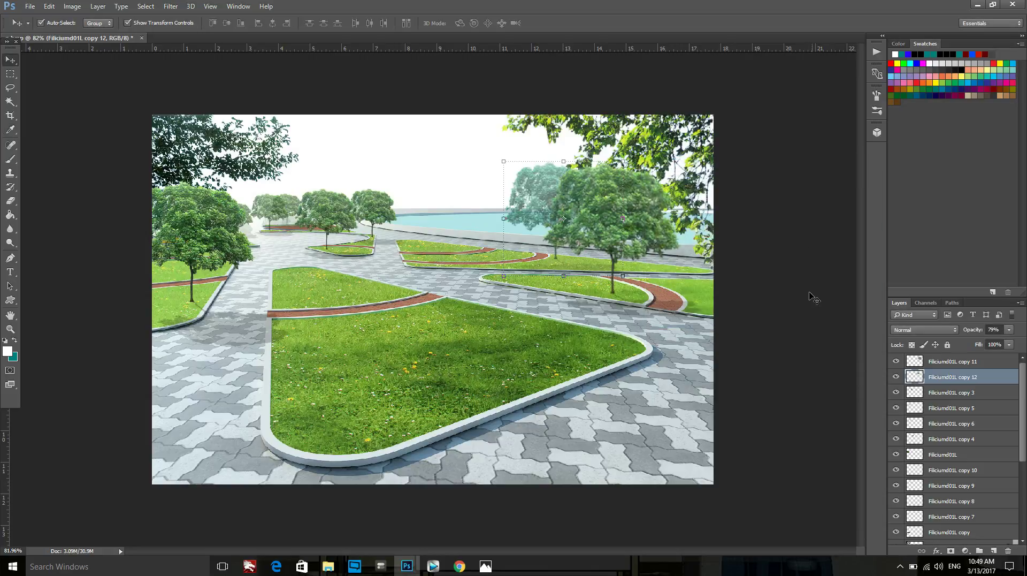
left_click(507, 238)
Step: Duplicate the small distant tree just to its right, enlarged to about 117%
left_click(378, 213)
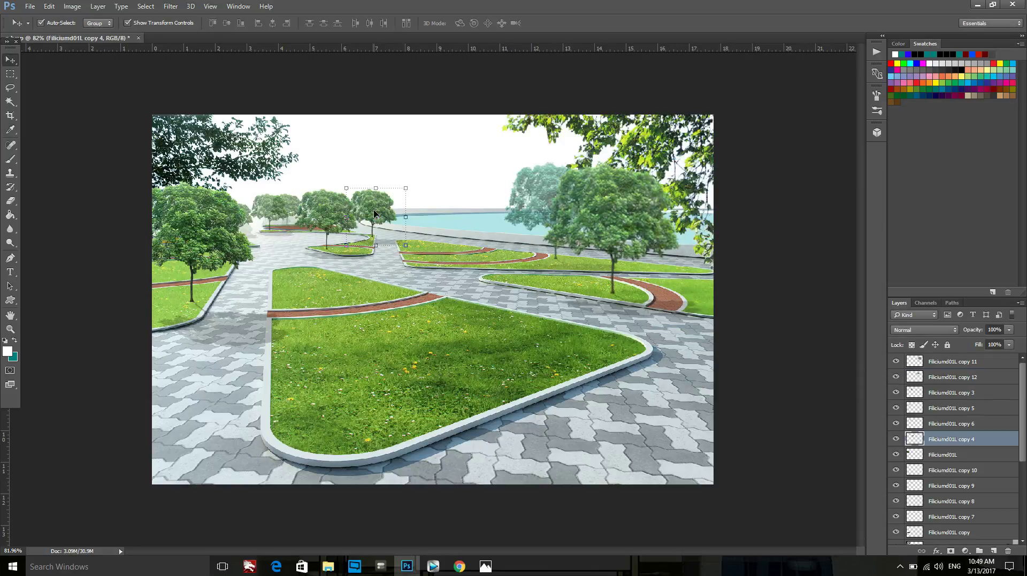
mouse_move(377, 211)
left_mouse_down()
mouse_move(421, 216)
mouse_move(470, 187)
mouse_move(428, 215)
left_mouse_up()
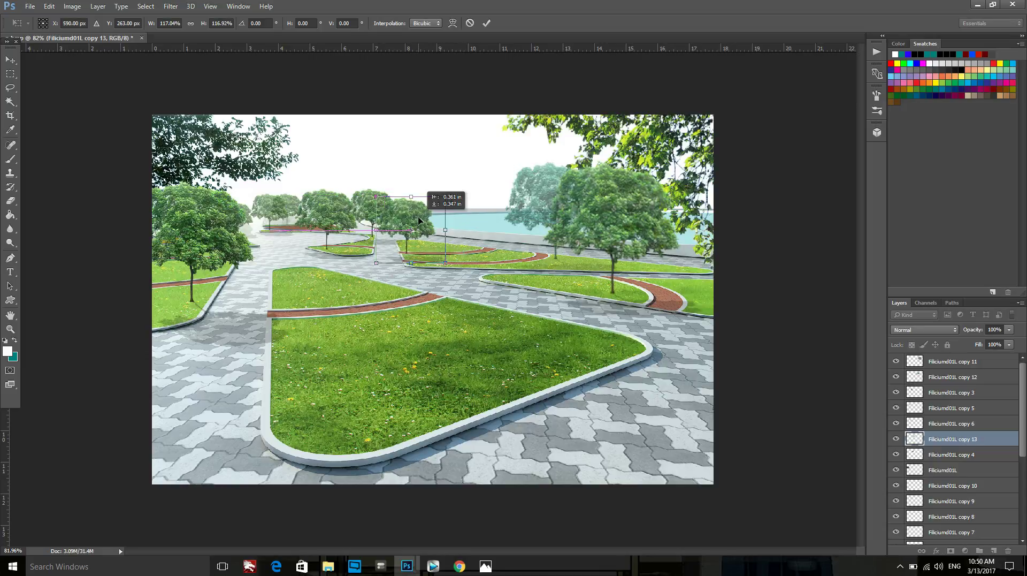
left_click_drag(427, 210, 427, 210)
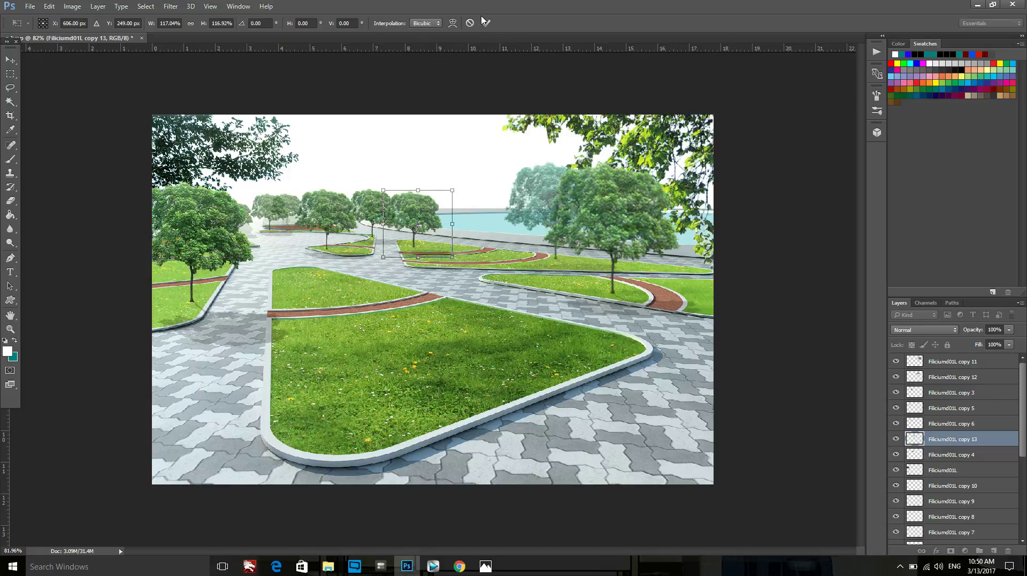
scroll(463, 189, "down", 1)
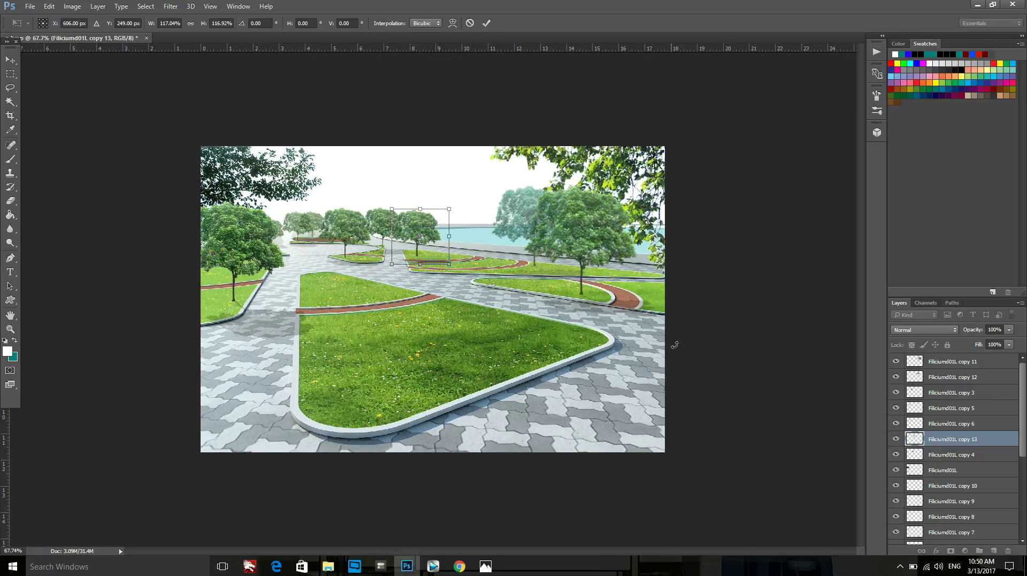
left_click(487, 23)
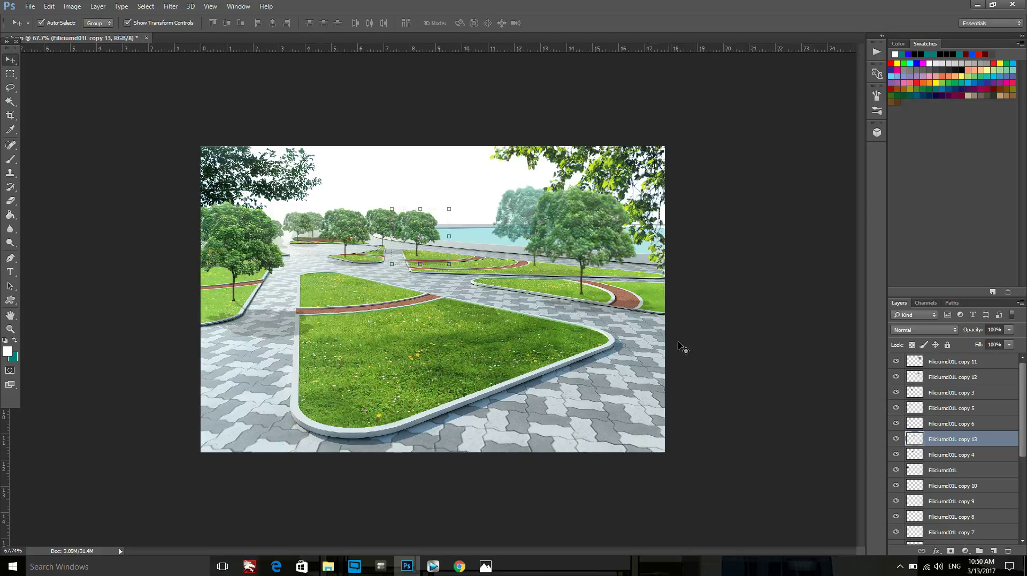
left_click(711, 364)
scroll(706, 356, "up", 1)
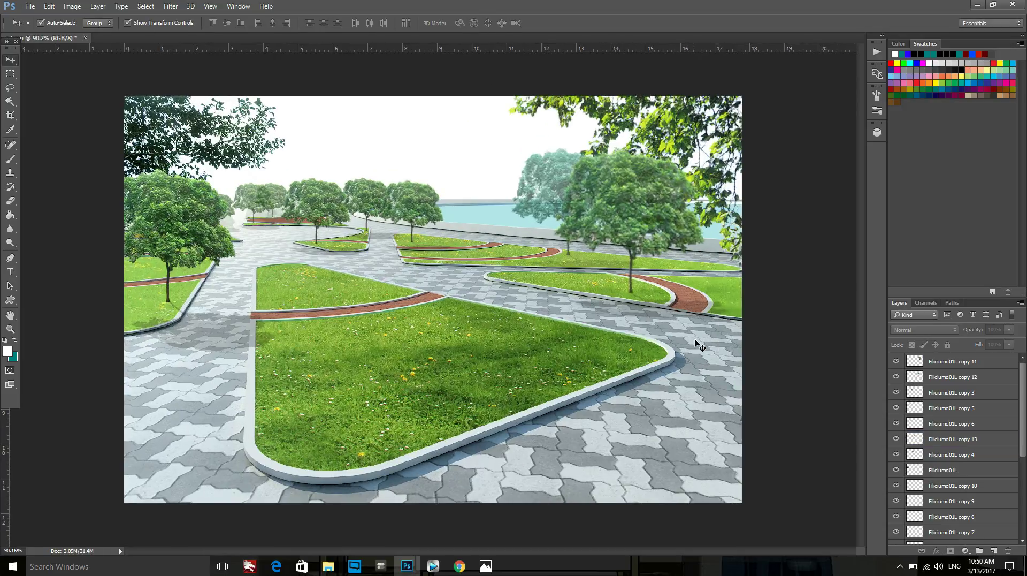
scroll(698, 345, "down", 1)
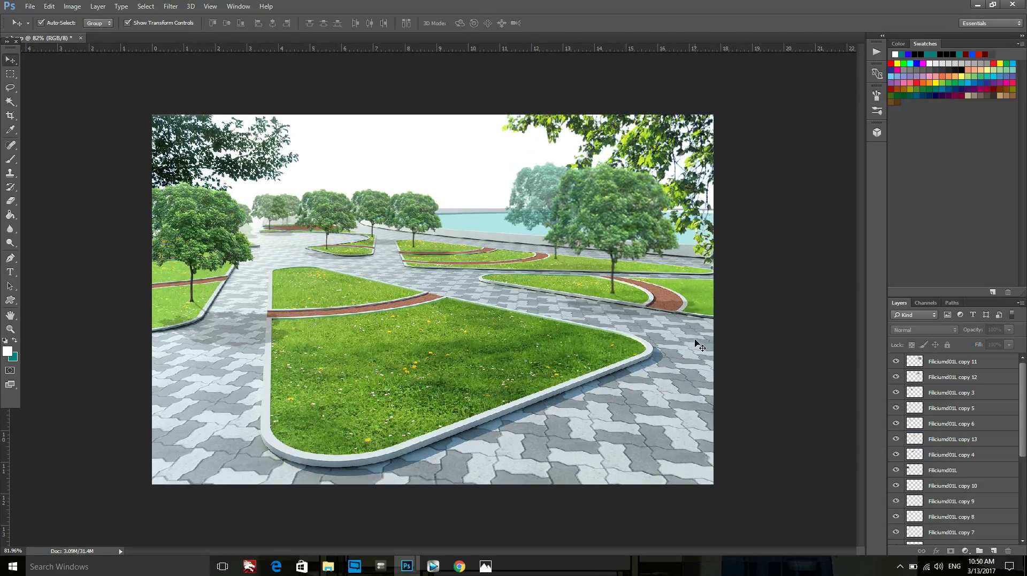
Step: Duplicate the big right tree to the image's right edge, slightly enlarged and raised
left_click(610, 201)
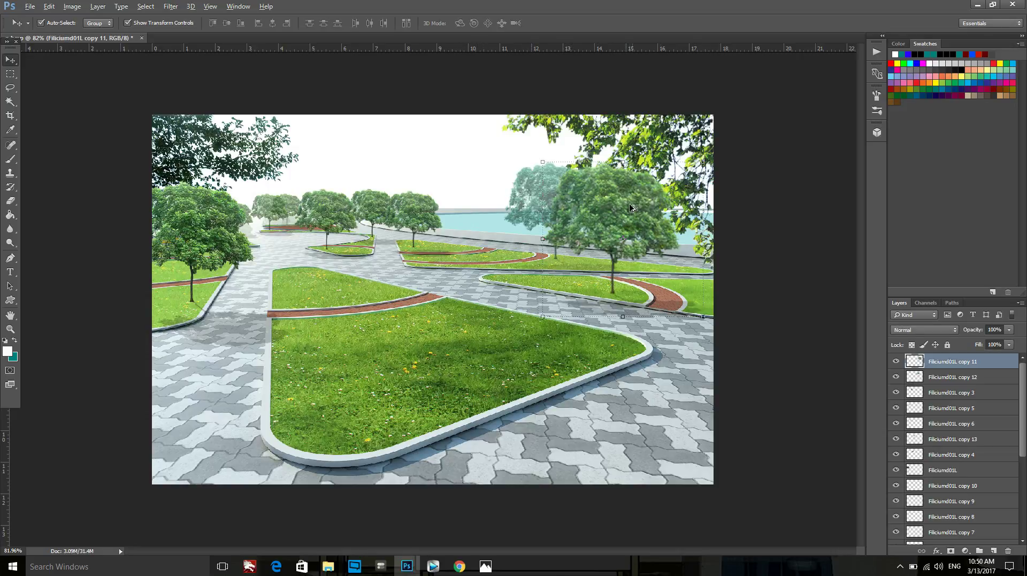
left_click_drag(631, 205, 714, 203)
left_click_drag(792, 177, 775, 144)
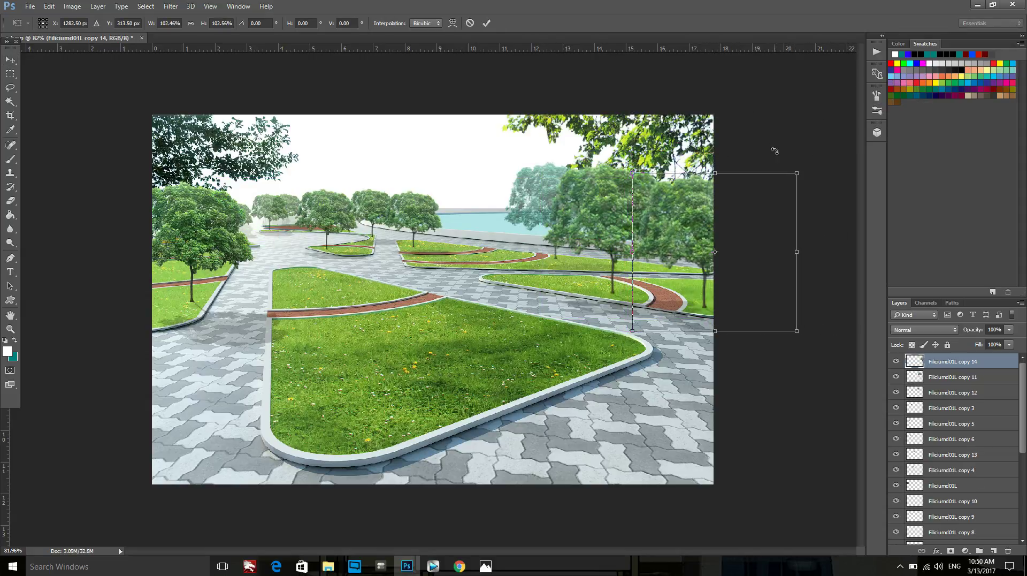
mouse_move(688, 202)
left_mouse_down()
mouse_move(687, 176)
mouse_move(693, 189)
left_mouse_up()
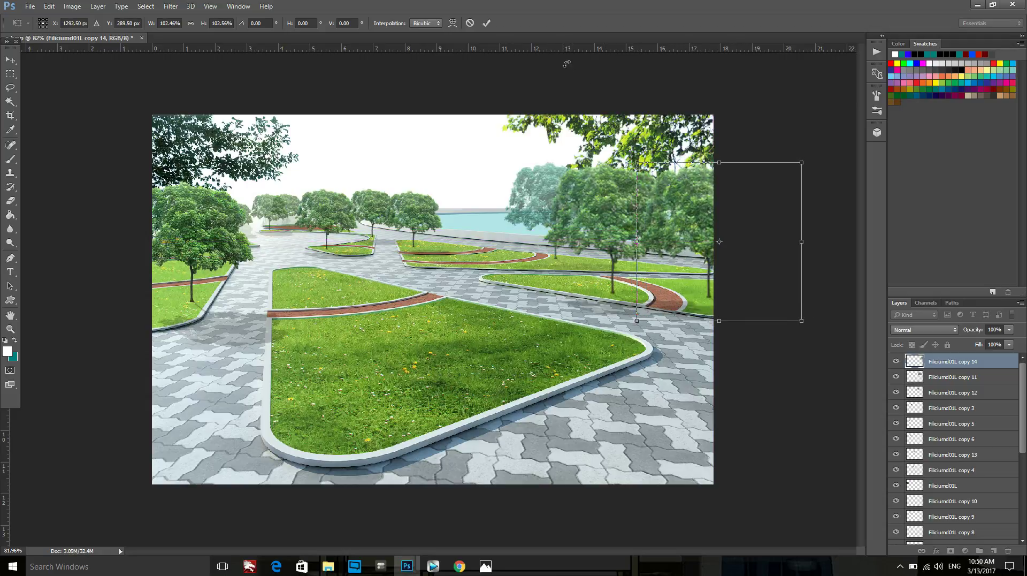
left_click(487, 23)
left_click(663, 248)
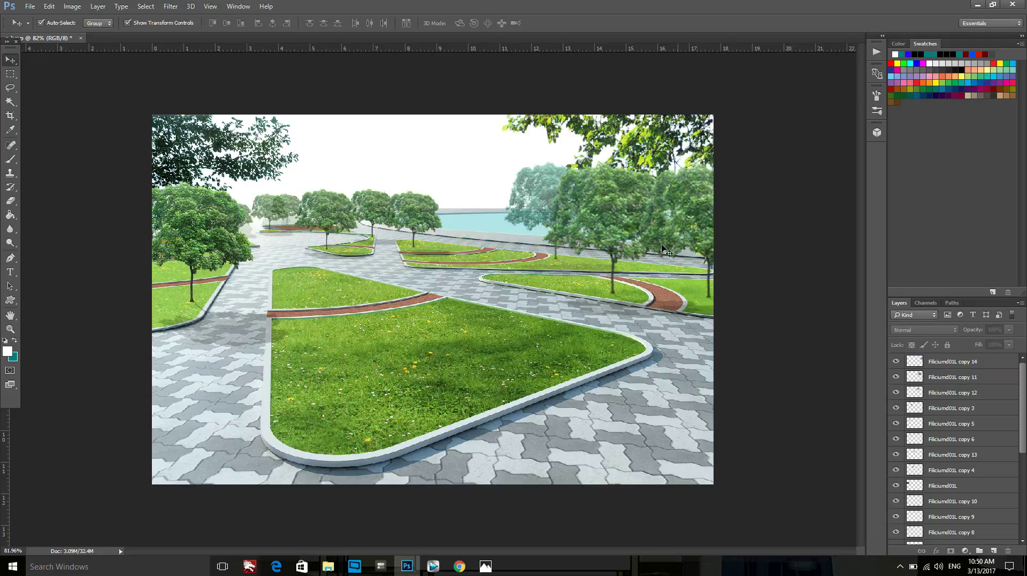
Step: Move the new tree copy's layer behind the original and set its opacity to 81%
left_click(690, 208)
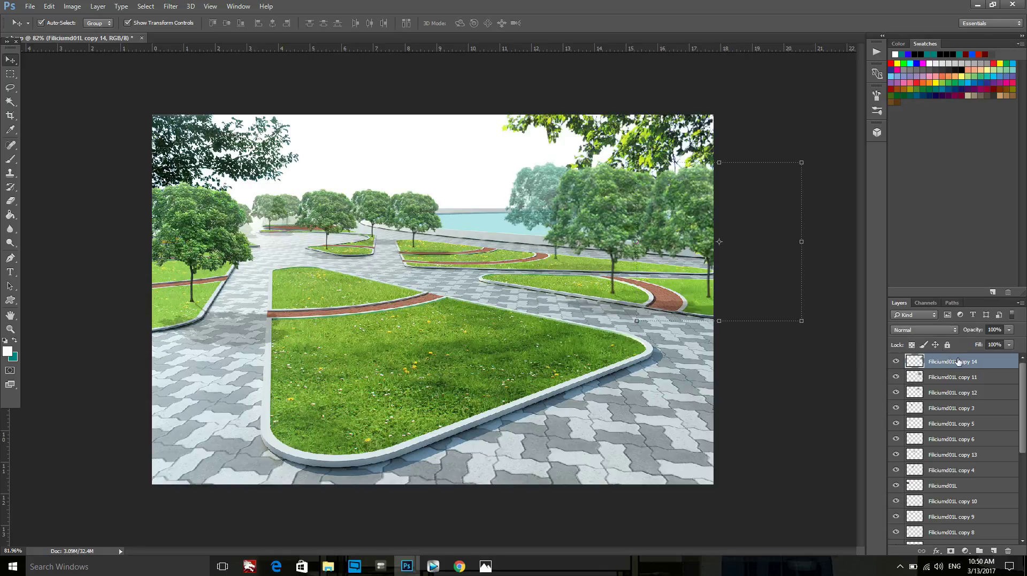
left_click_drag(965, 367, 967, 379)
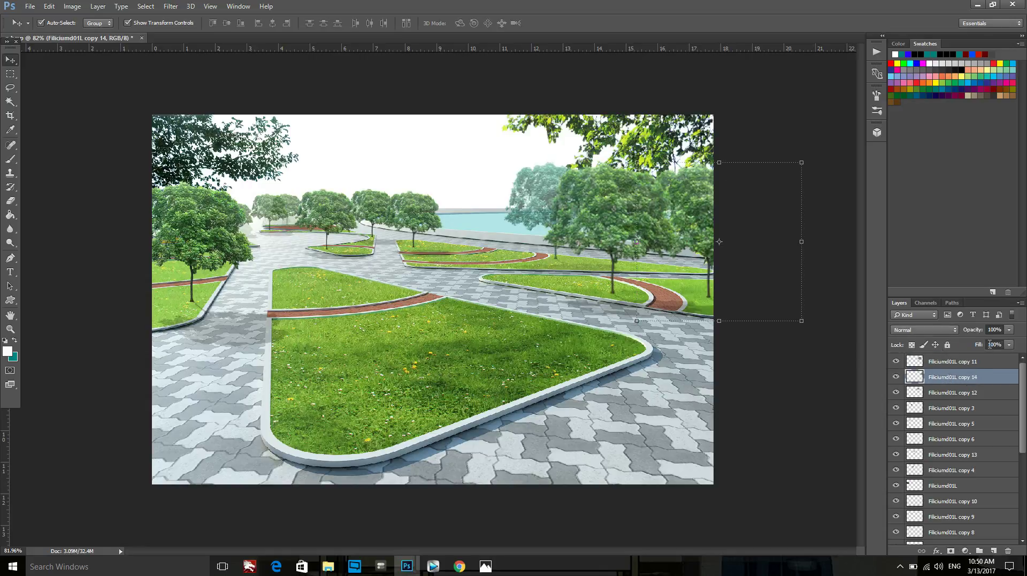
left_click_drag(1010, 330, 1000, 344)
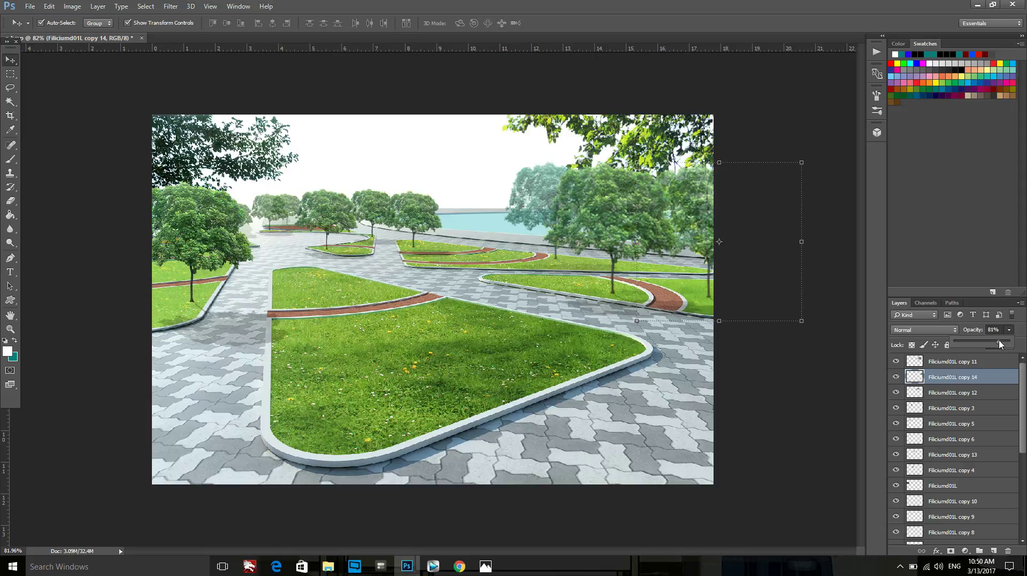
left_click(829, 379)
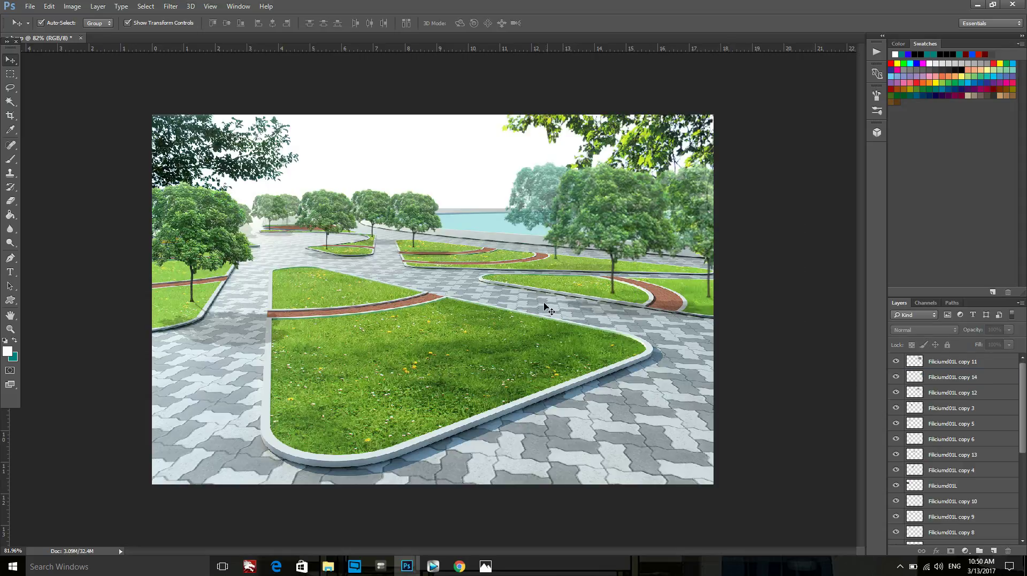
Step: Magic Wand-select the green lake-edge strip on the p1 colour map, then hide p1
scroll(1006, 460, "down", 1)
scroll(990, 466, "down", 2)
scroll(977, 474, "down", 1)
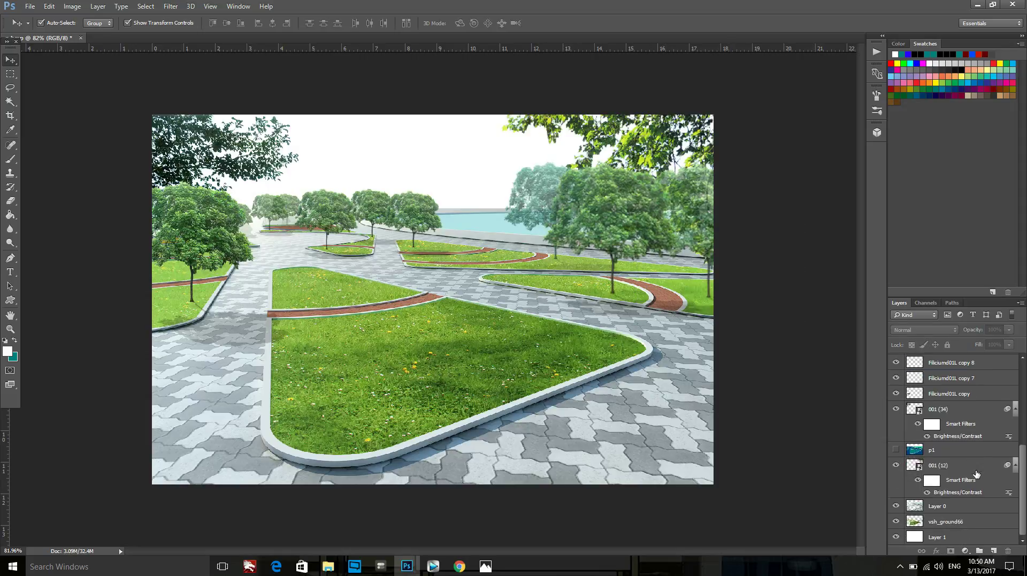
left_click(957, 453)
left_click(899, 451)
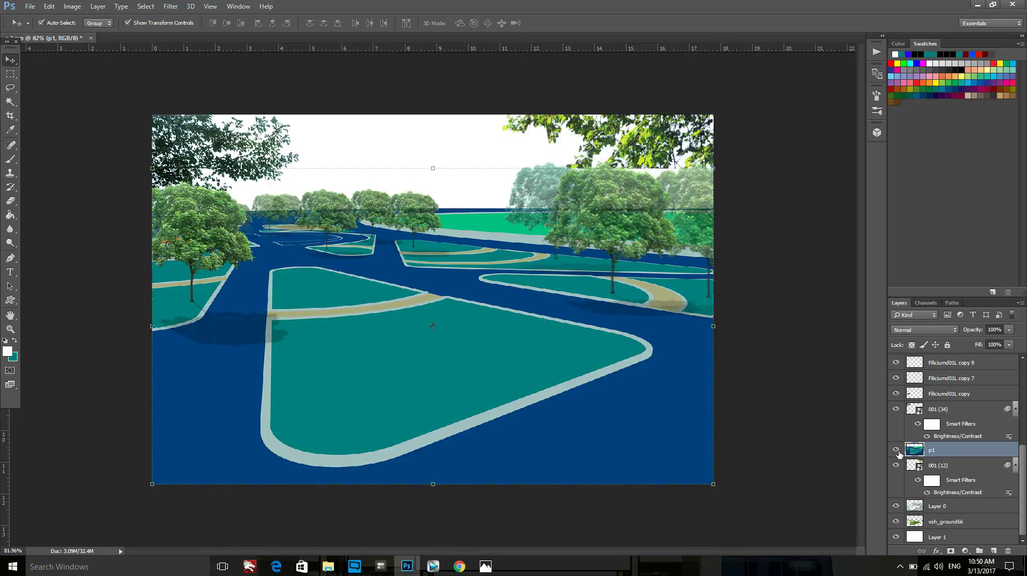
left_click(10, 101)
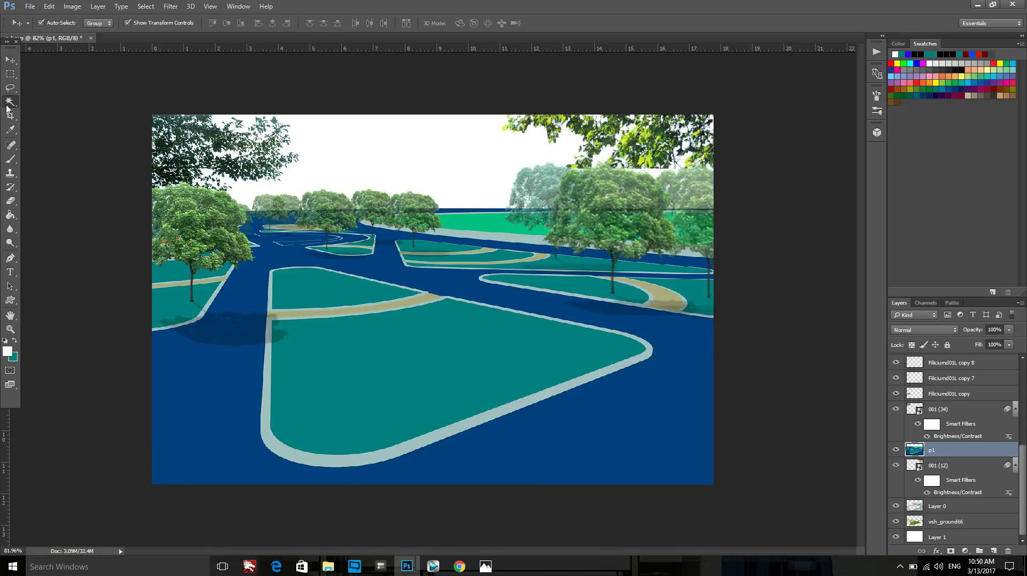
left_click(483, 215)
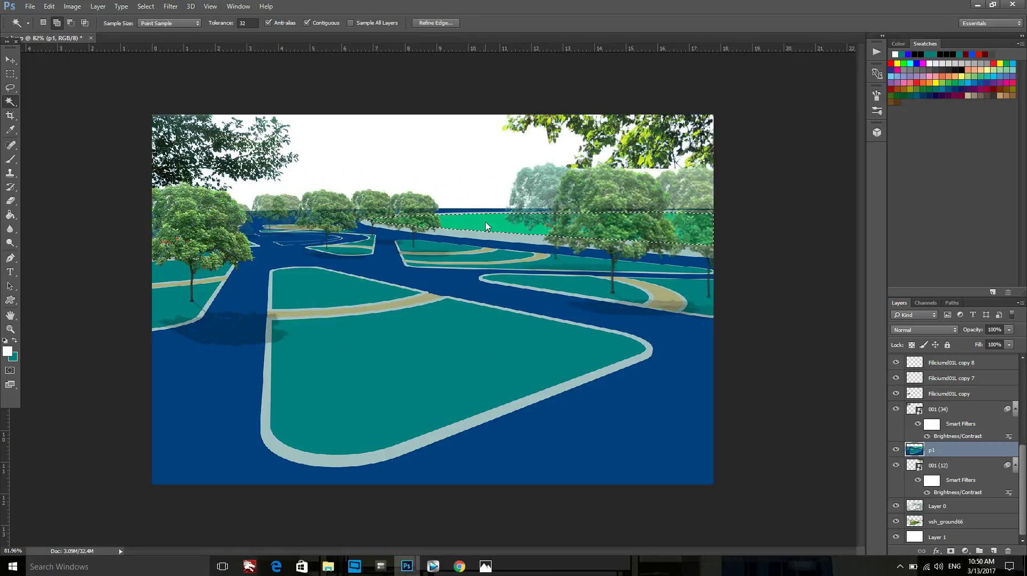
left_click(896, 449)
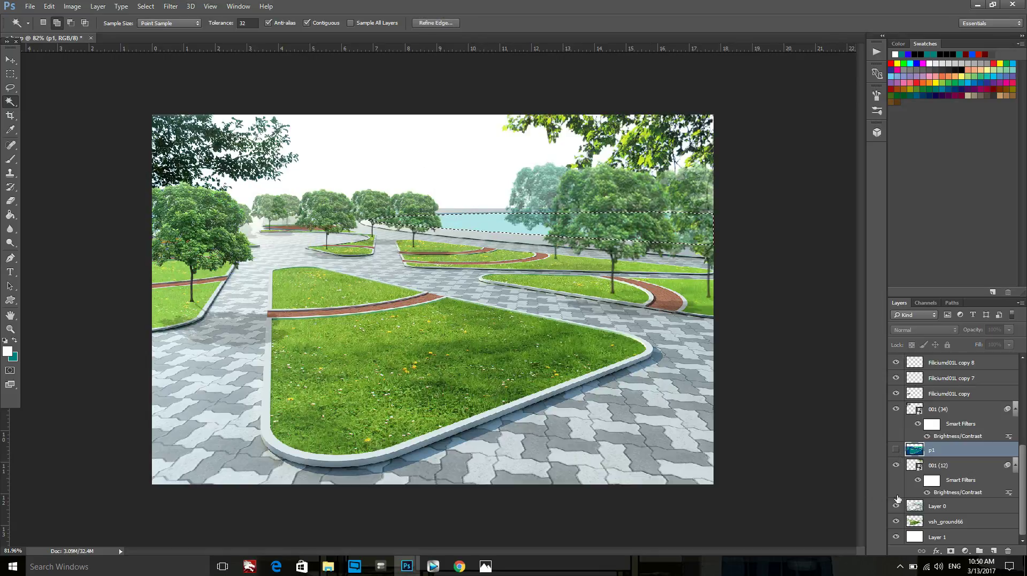
Step: Select Layer 0, zoom in, and clear the selection with Ctrl+D
left_click(955, 505)
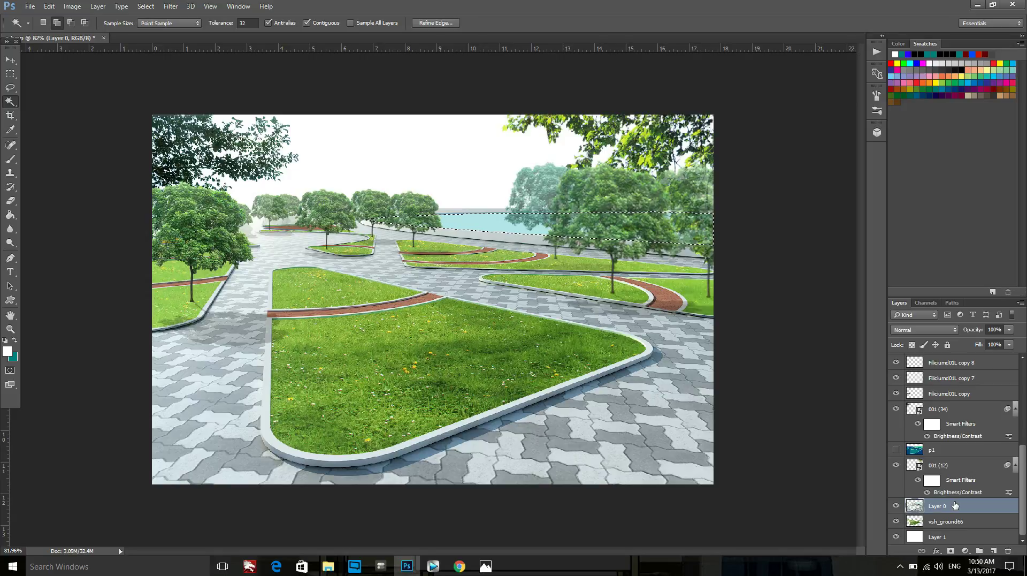
key("ctrl+plus")
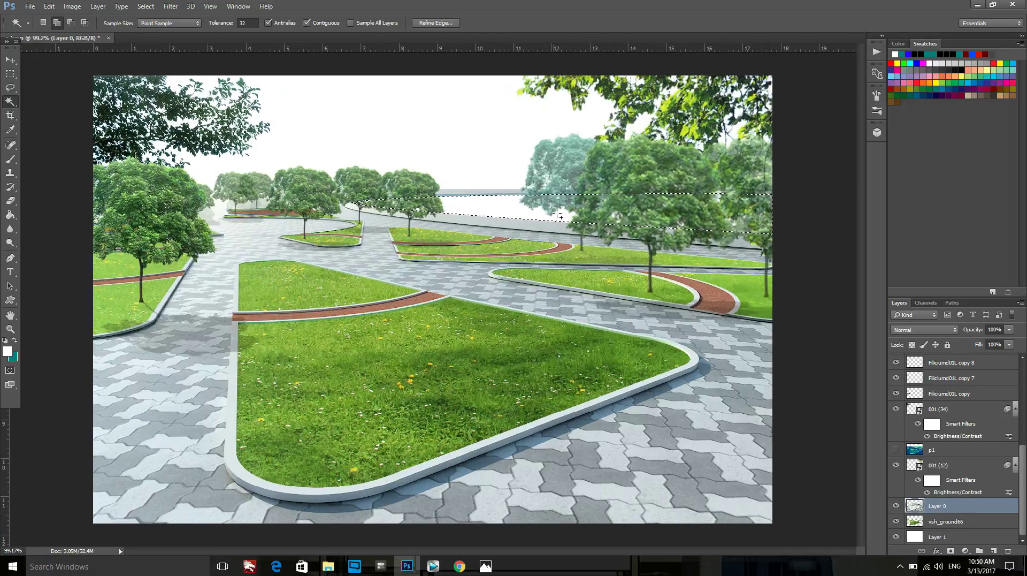
key("ctrl+plus")
key("ctrl+d")
scroll(530, 222, "down", 2)
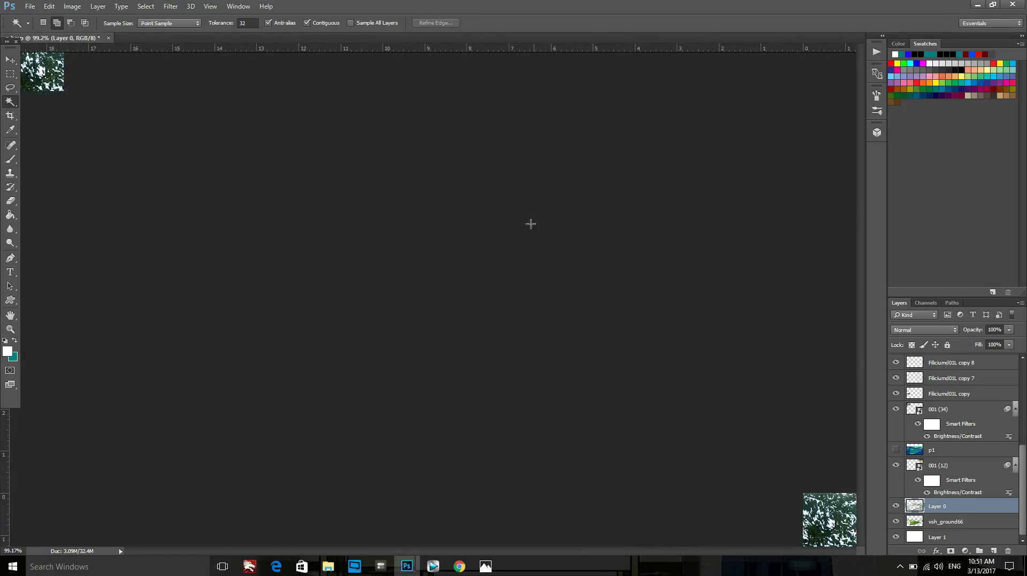
scroll(502, 220, "down", 1)
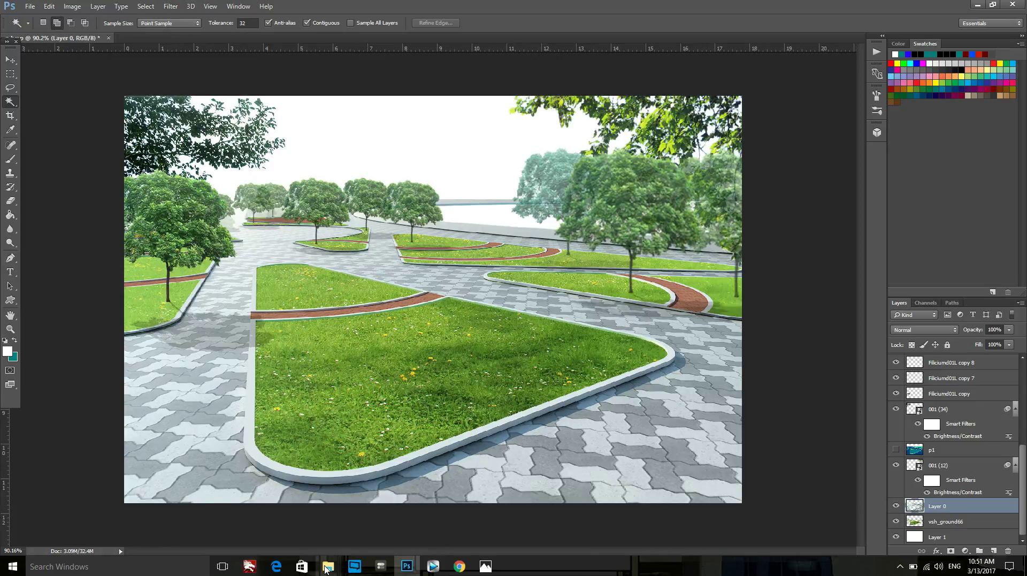
Step: Drag lake image 20 from New folder onto the Photoshop park canvas
left_click(385, 521)
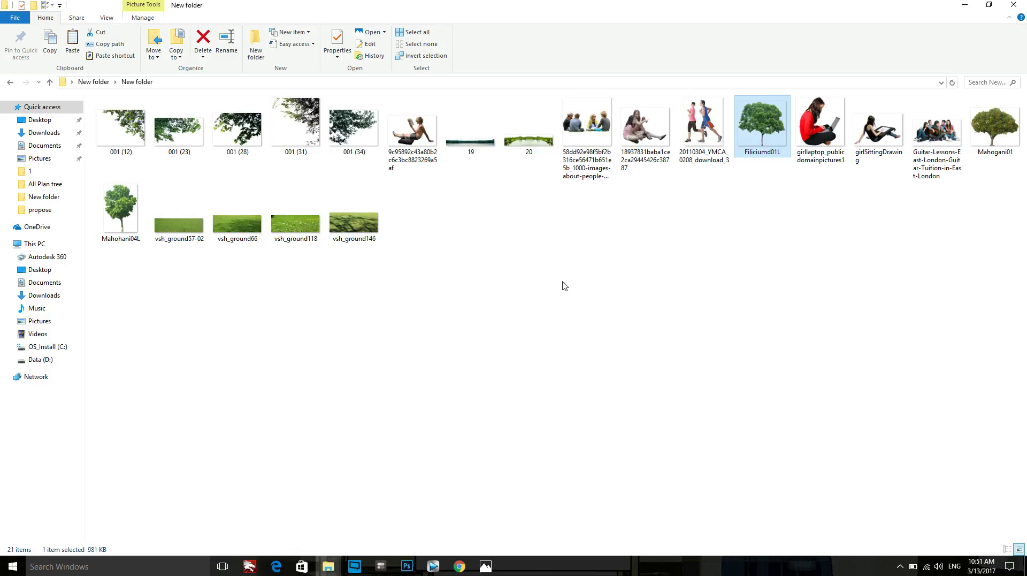
left_click(518, 146)
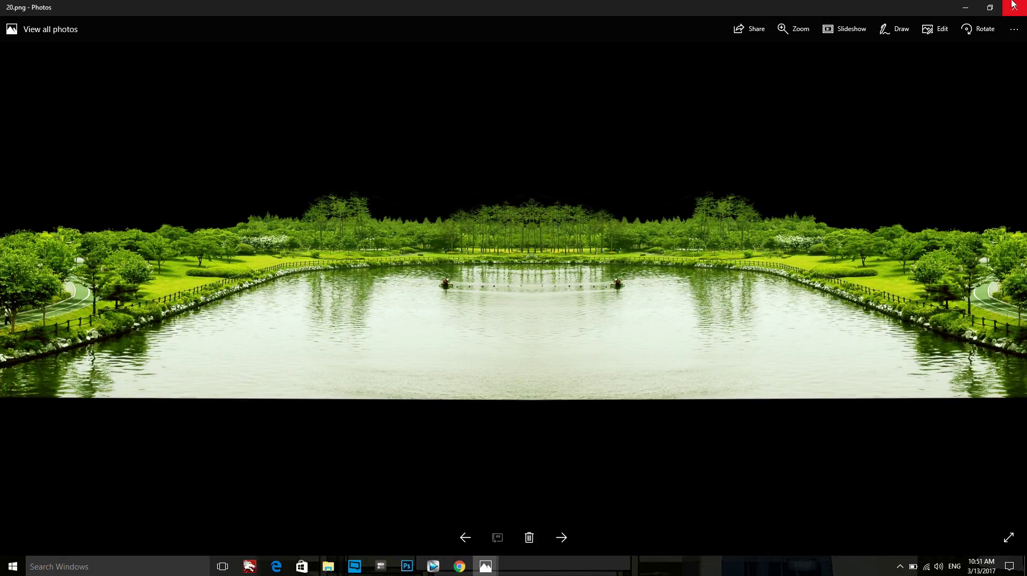
left_click(1014, 6)
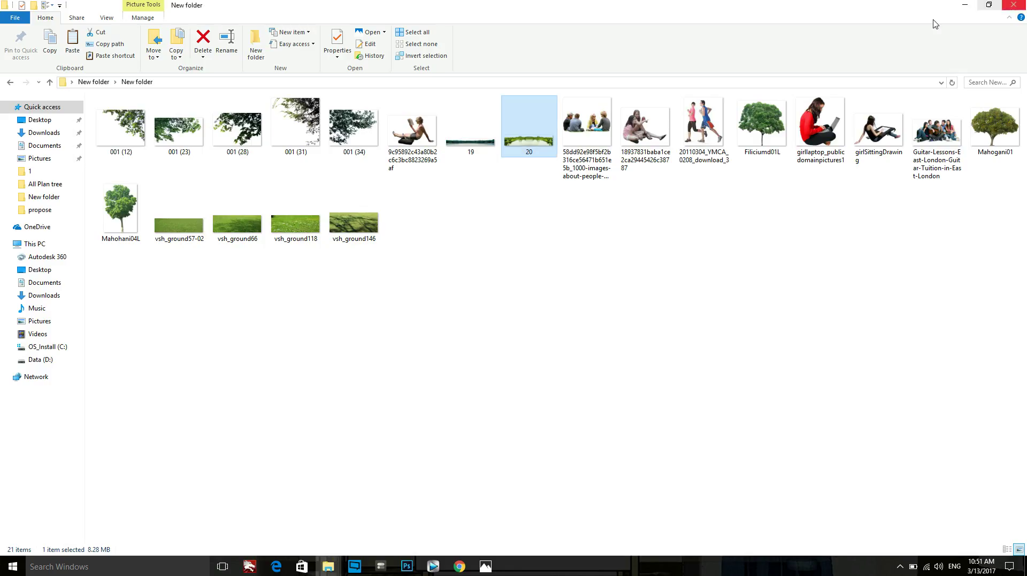
mouse_move(540, 135)
left_mouse_down()
mouse_move(463, 456)
mouse_move(406, 566)
mouse_move(458, 245)
left_mouse_up()
Step: Place lake image 20 higher along the horizon and commit the transform
mouse_move(532, 304)
left_mouse_down()
mouse_move(586, 239)
mouse_move(565, 229)
mouse_move(553, 245)
left_mouse_up()
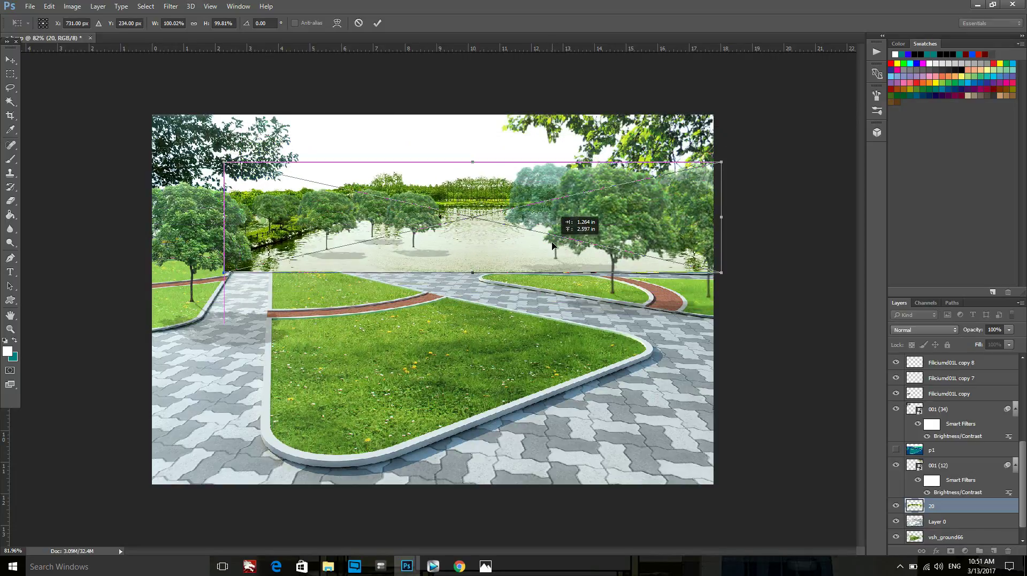
left_click_drag(553, 245, 545, 216)
left_click(377, 22)
key("w")
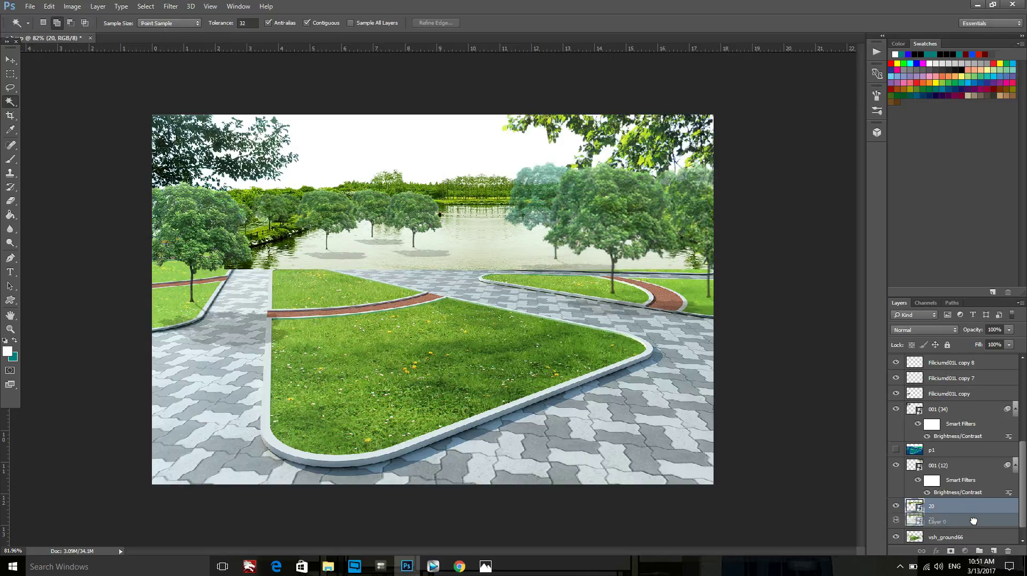
Step: Move layer 20 below vsh_ground66 in the Layers panel
left_click_drag(972, 507, 978, 544)
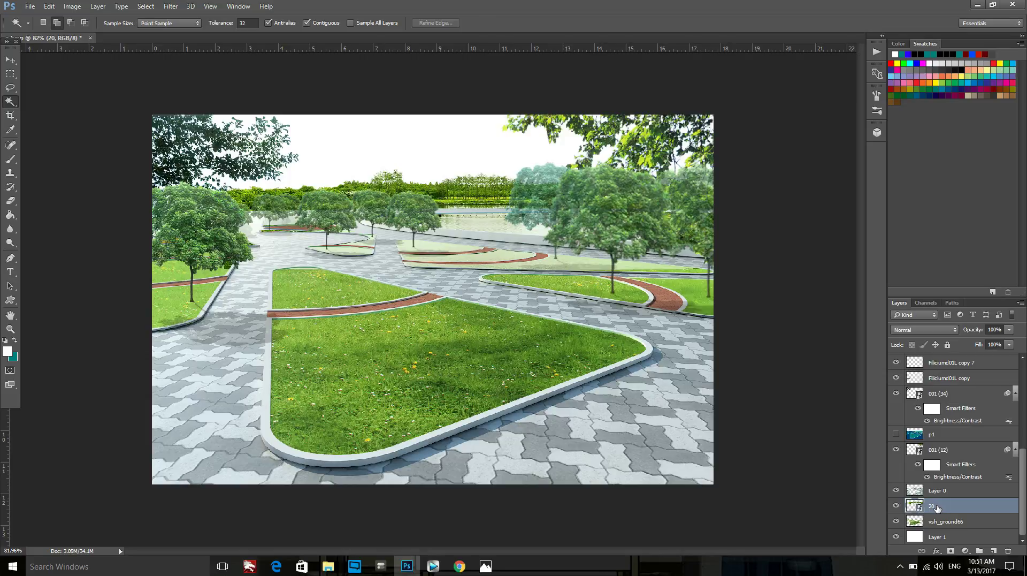
left_click_drag(937, 507, 952, 529)
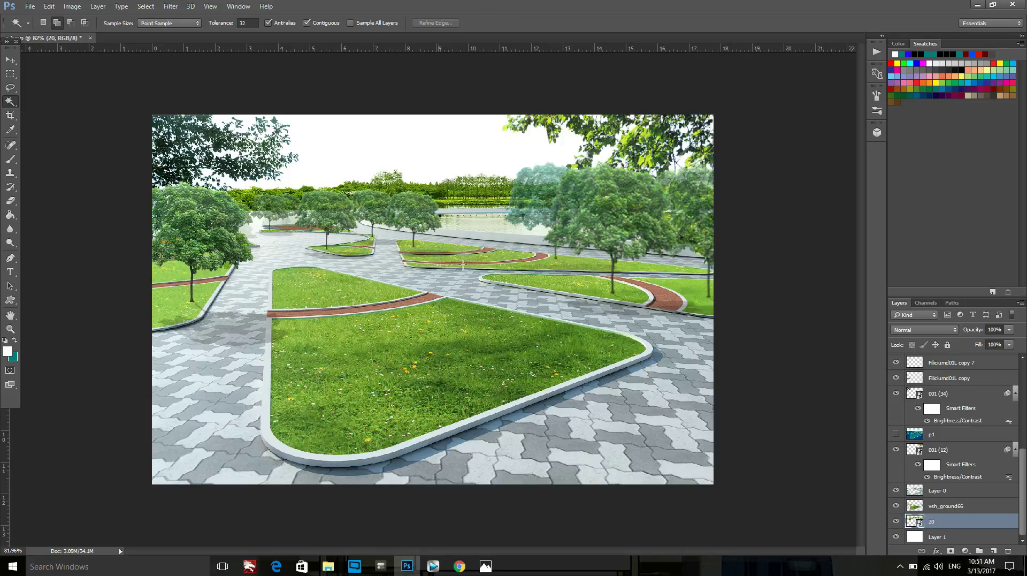
scroll(463, 263, "up", 1)
scroll(463, 263, "up", 1)
scroll(462, 263, "up", 1)
Step: Shift lake image 20 so its water and tree line fill the horizon behind the trees
key("v")
left_click_drag(485, 152, 498, 163)
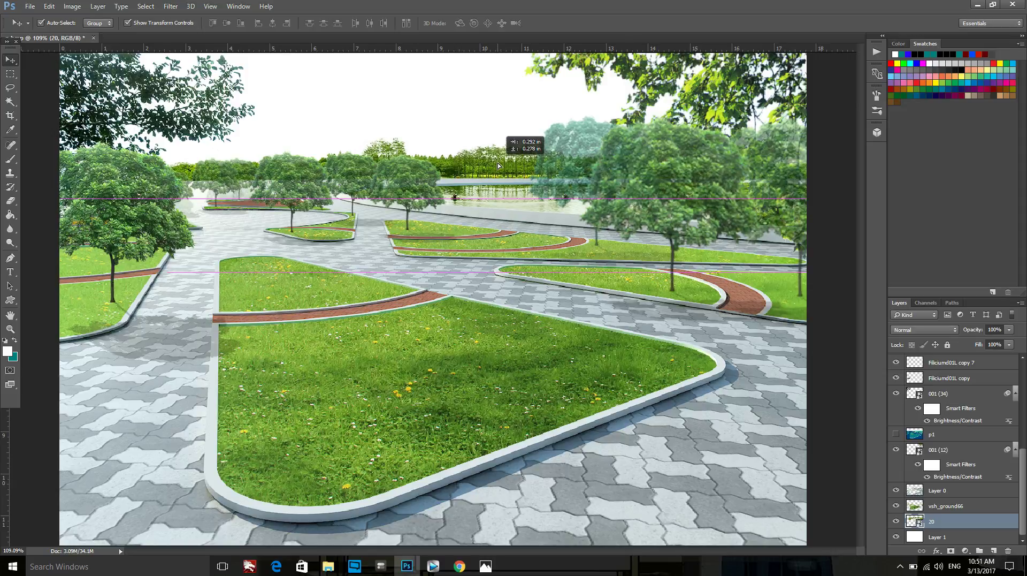
mouse_move(498, 163)
left_mouse_down()
mouse_move(442, 116)
mouse_move(505, 95)
mouse_move(566, 118)
mouse_move(550, 159)
left_mouse_up()
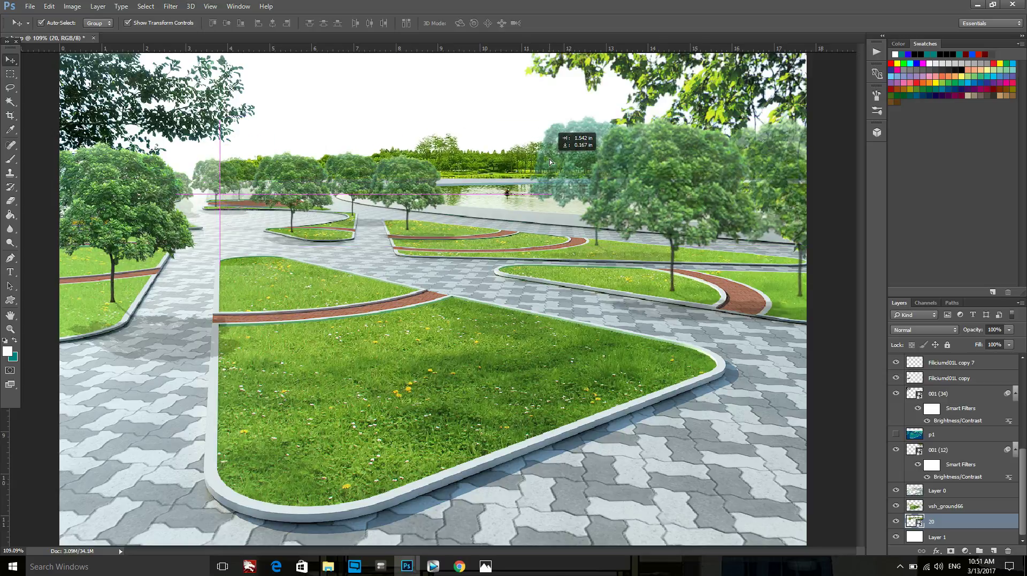
scroll(341, 321, "down", 2)
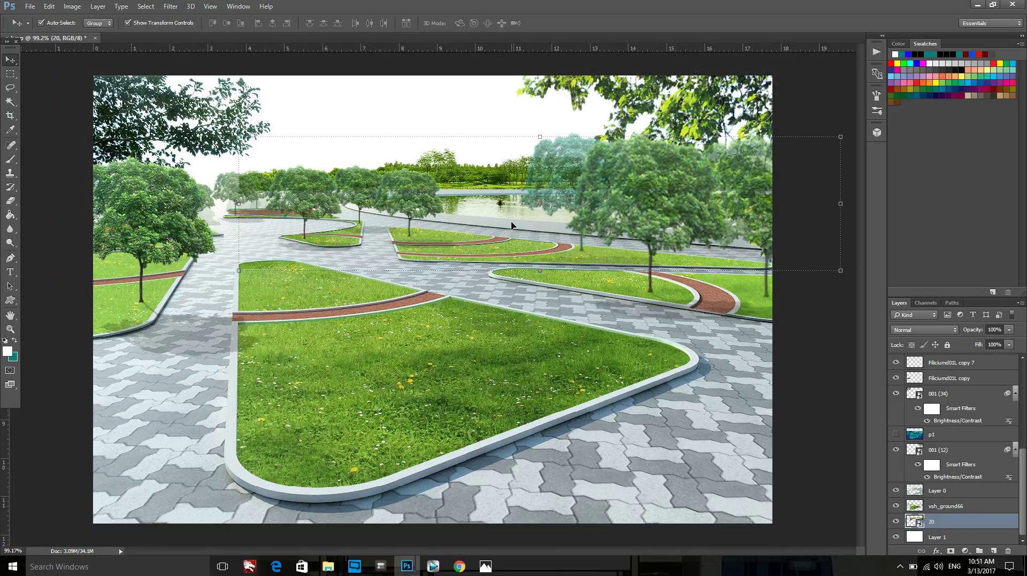
scroll(505, 248, "up", 4)
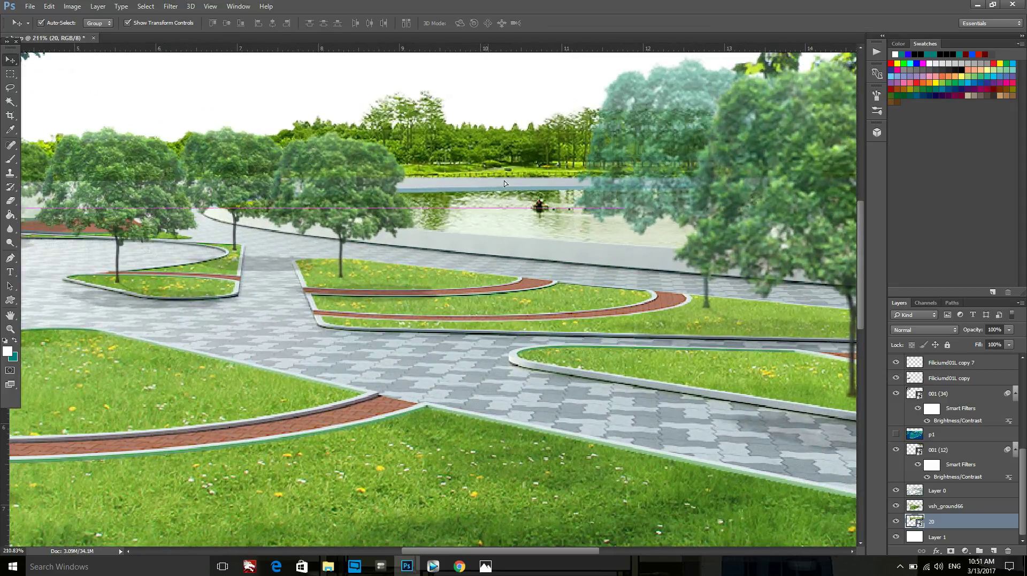
left_click_drag(504, 184, 488, 170)
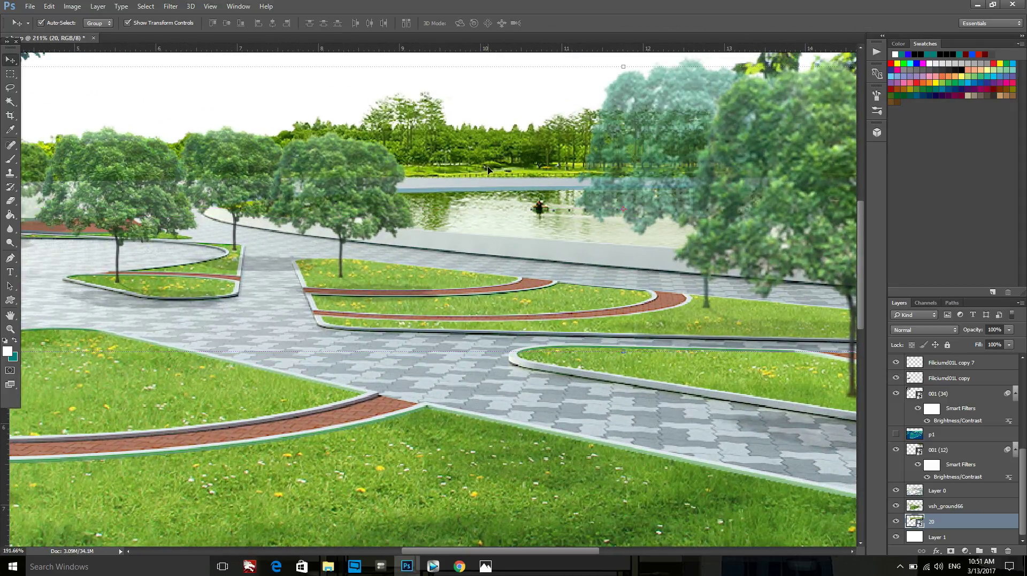
scroll(487, 174, "down", 2)
scroll(433, 220, "down", 1)
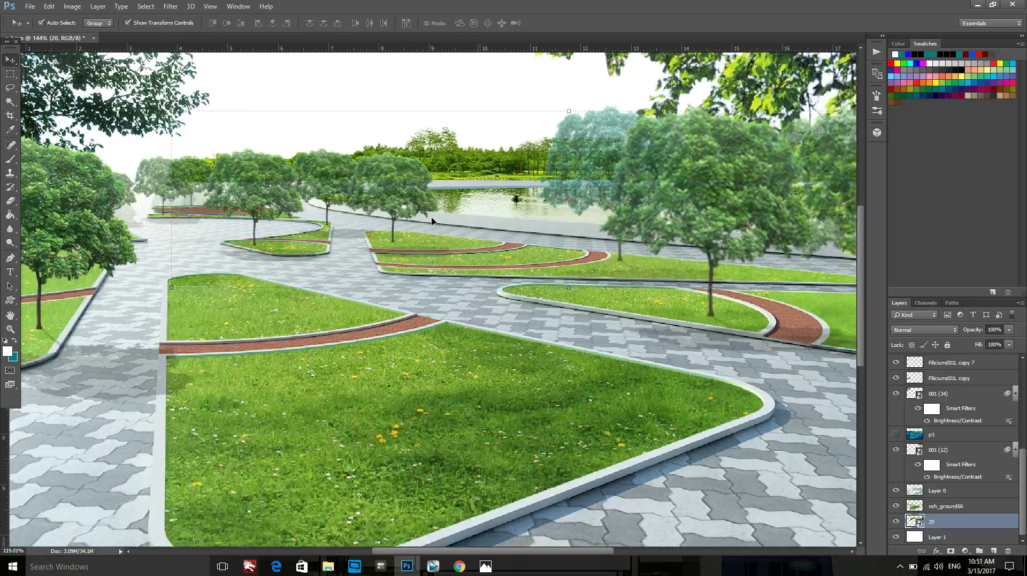
scroll(401, 224, "down", 1)
scroll(363, 228, "down", 1)
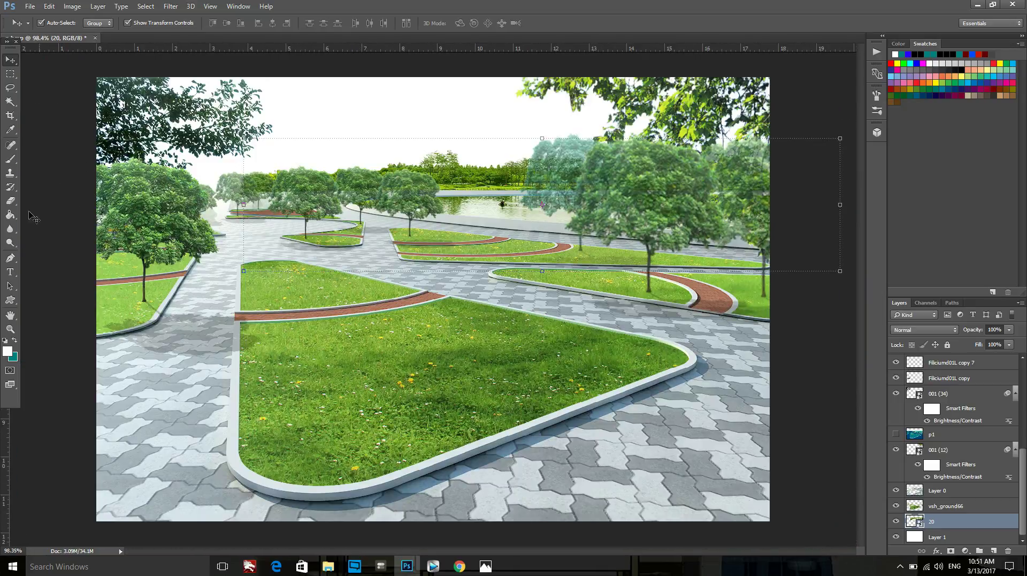
Step: Rasterize layer 20 and set the Eraser brush size to 150
left_click(10, 200)
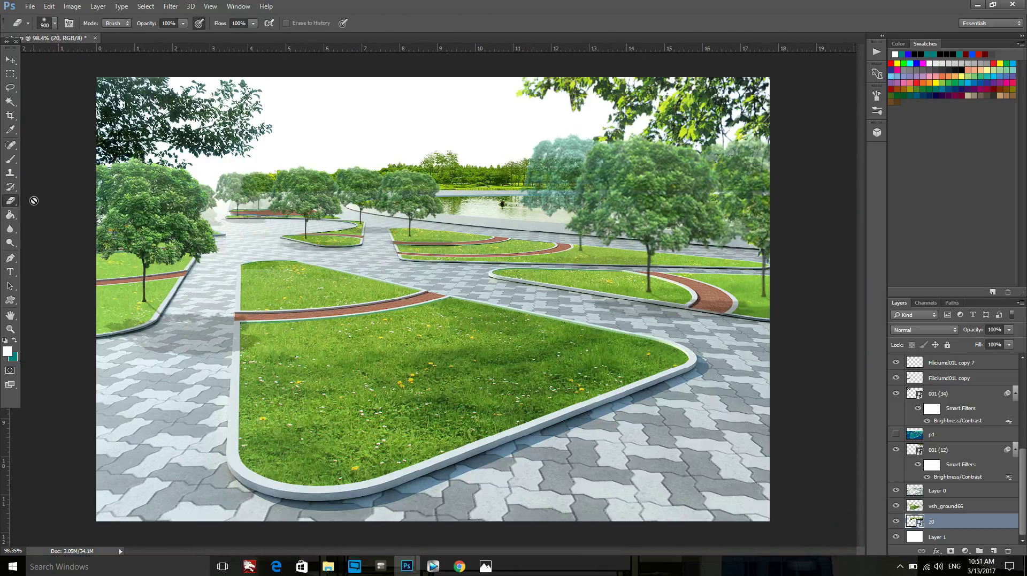
right_click(942, 524)
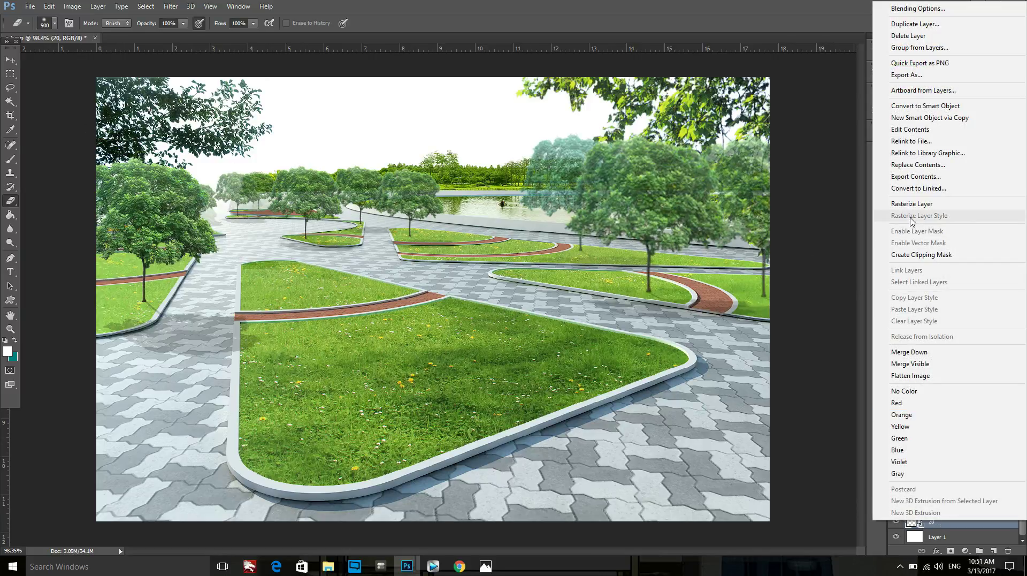
left_click(906, 206)
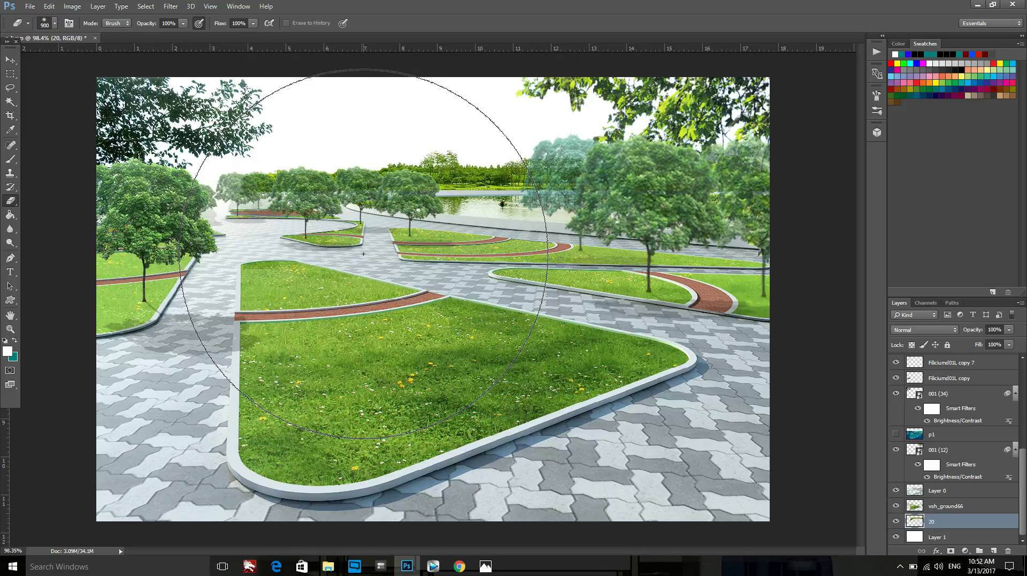
key("bracketleft")
key("bracketleft")
key("bracketleft")
key("bracketleft")
key("bracketleft")
key("bracketleft")
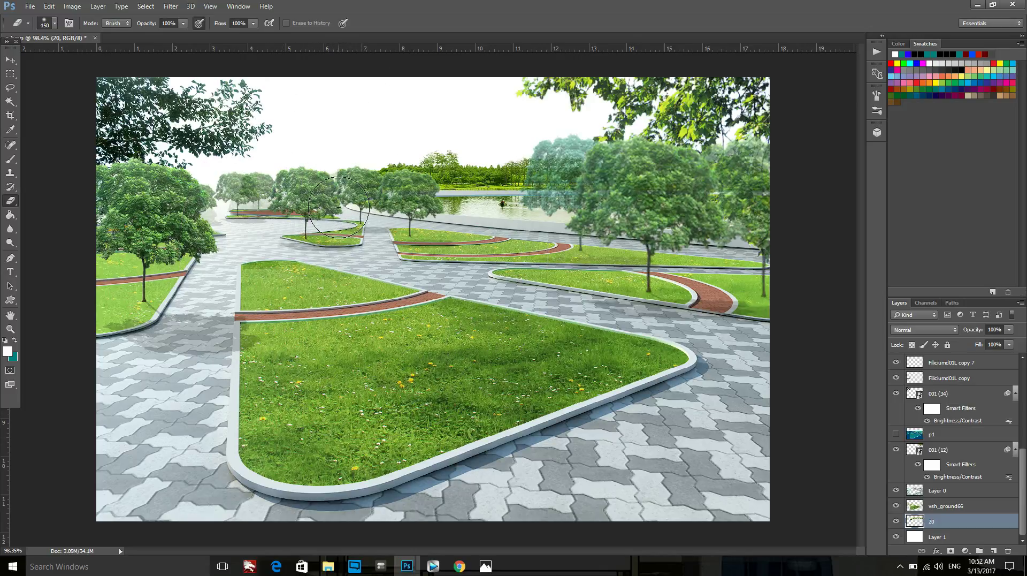
scroll(483, 232, "up", 2)
Step: Softly erase the distant tree line over the lake with a 16% opacity eraser
left_click(1010, 330)
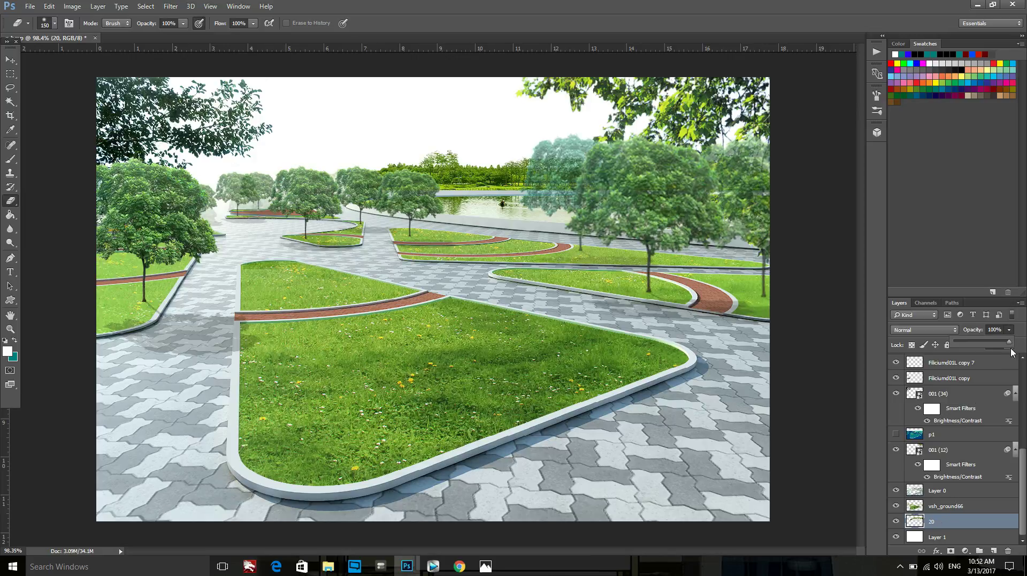
mouse_move(1005, 348)
left_mouse_down()
mouse_move(990, 343)
mouse_move(1010, 340)
left_mouse_up()
left_click(183, 24)
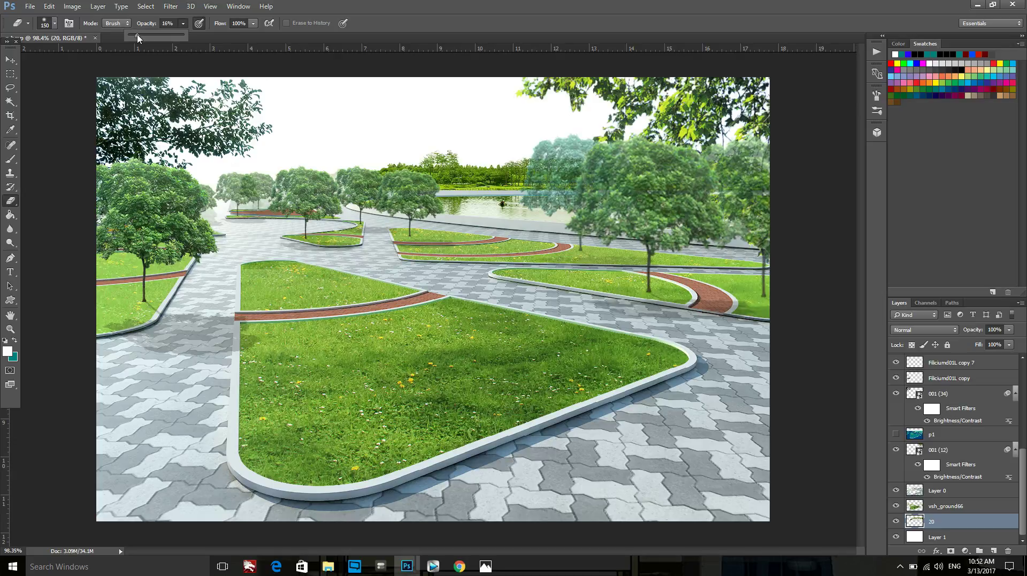
left_click(385, 150)
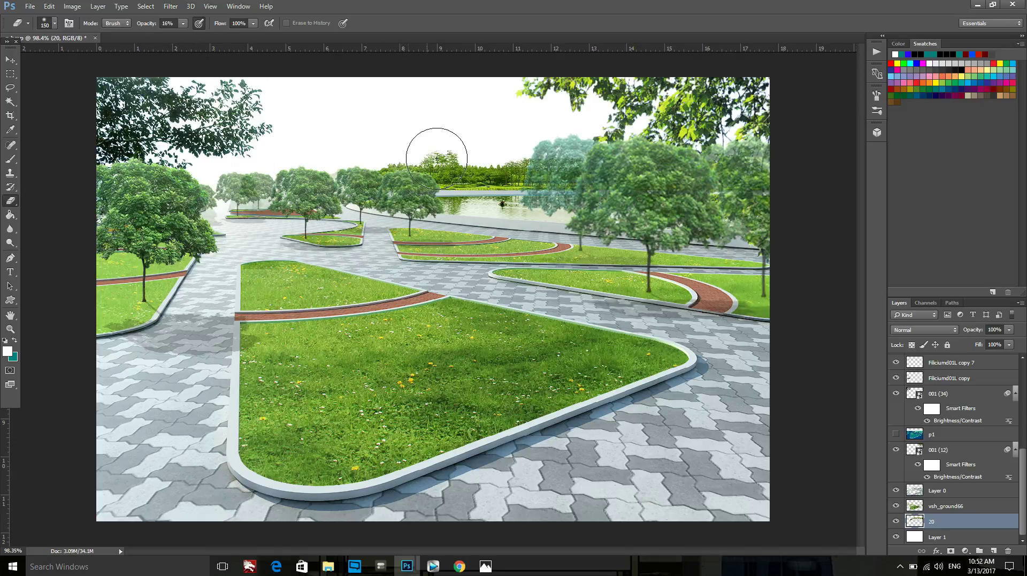
mouse_move(437, 159)
left_mouse_down()
mouse_move(552, 161)
mouse_move(408, 162)
mouse_move(752, 159)
left_mouse_up()
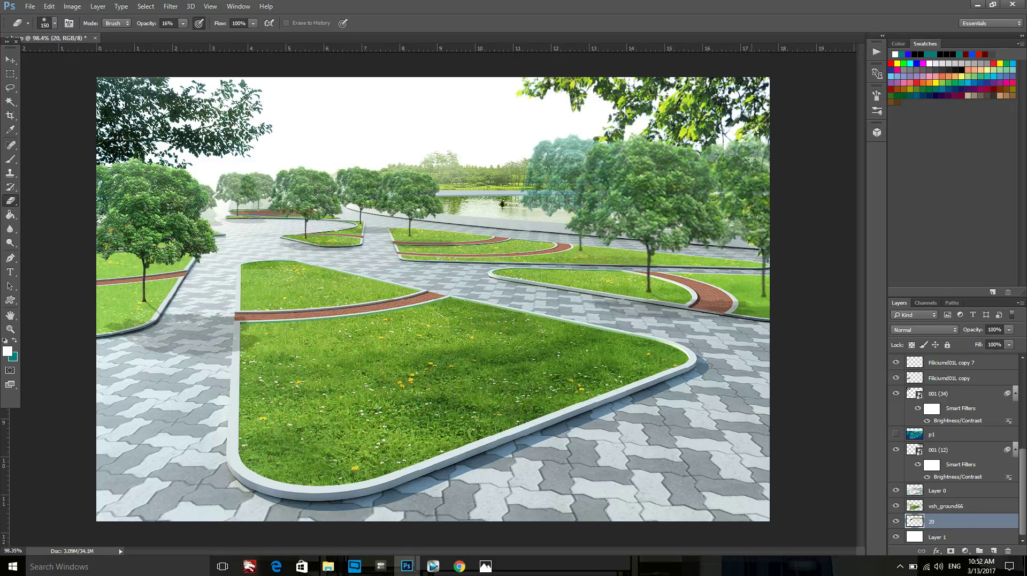
scroll(569, 232, "down", 3)
scroll(569, 232, "up", 1)
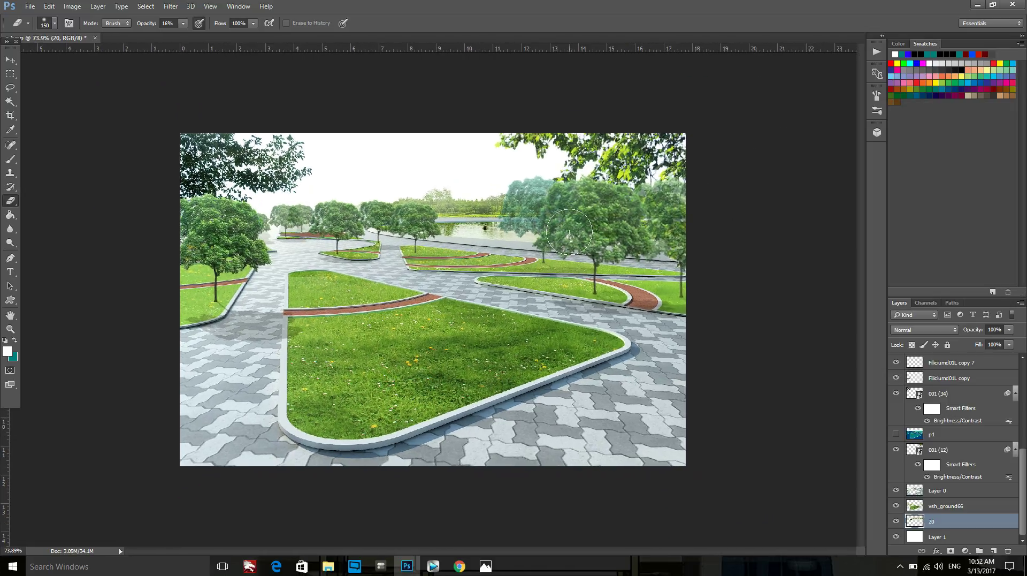
scroll(555, 323, "up", 2)
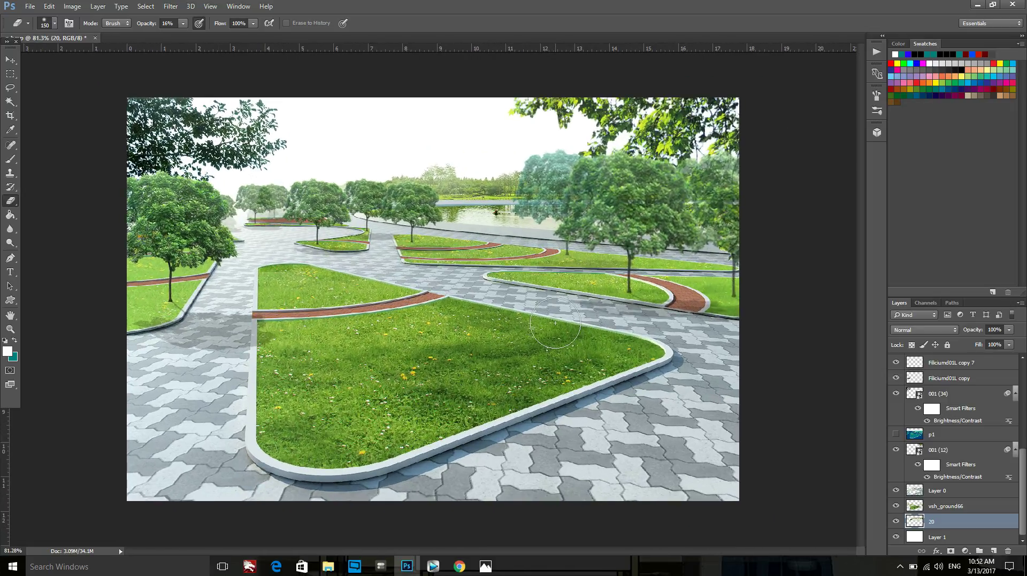
Step: Move the faded tree copy up to the lakeshore and raise its opacity from 22% to 39%
key("v")
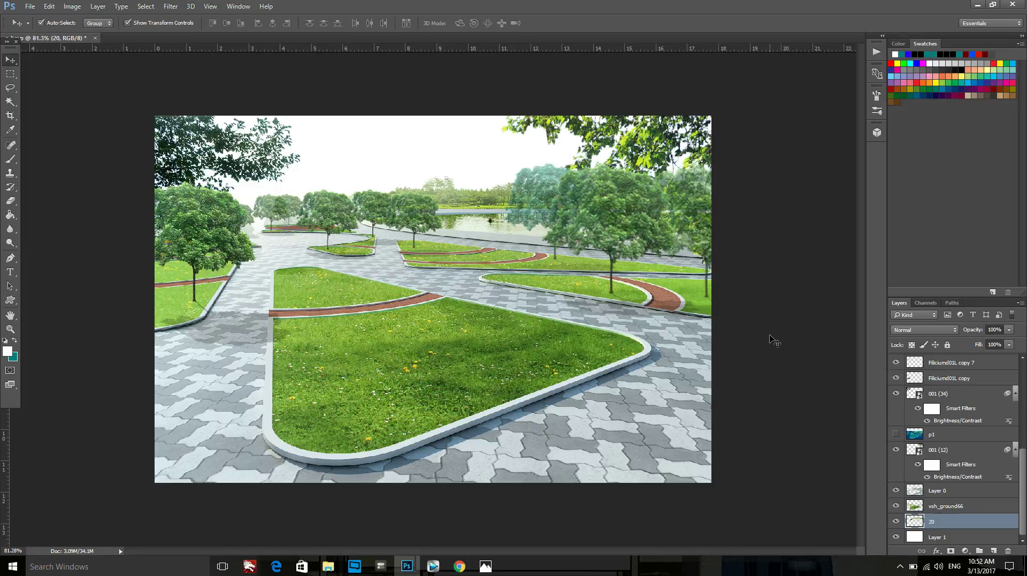
left_click(774, 340)
scroll(502, 212, "up", 1)
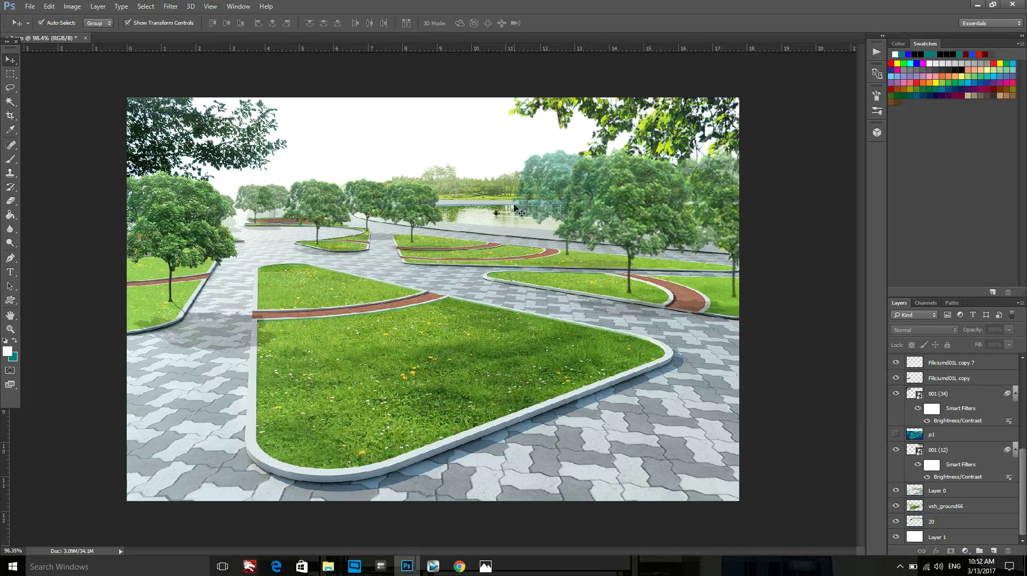
scroll(501, 206, "up", 1)
scroll(276, 193, "up", 1)
scroll(240, 204, "up", 1)
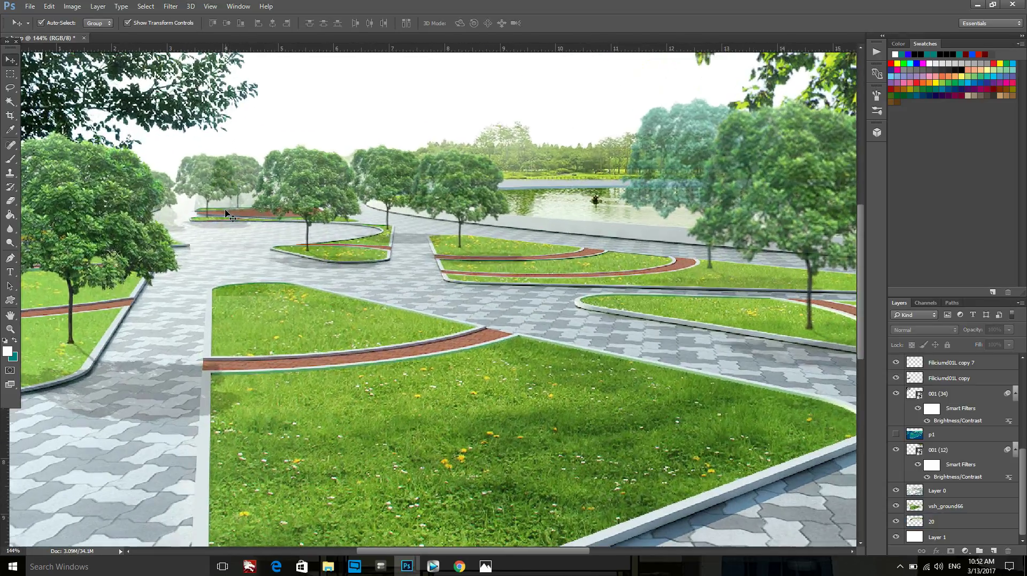
left_click(233, 206)
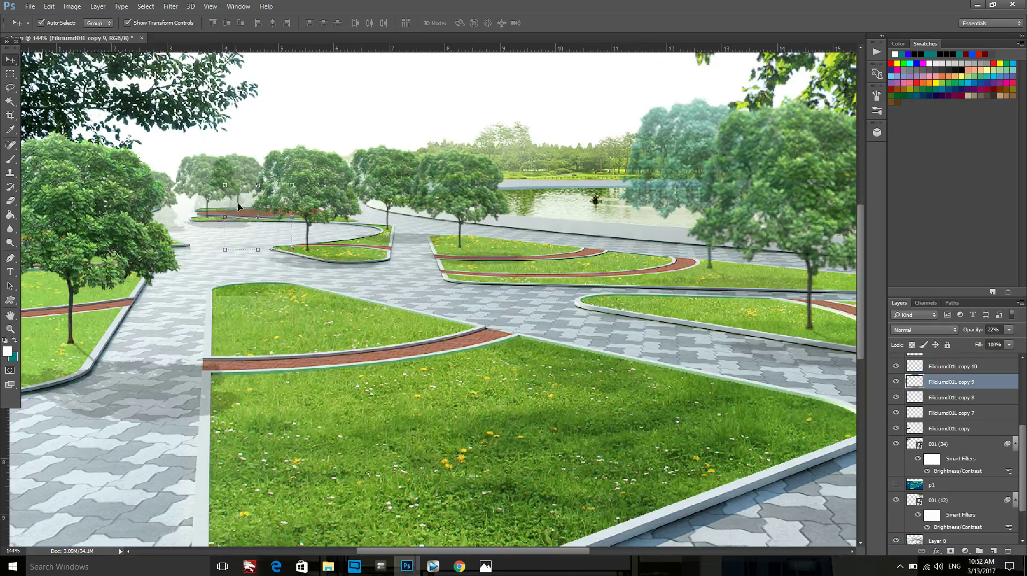
scroll(238, 209, "up", 1)
mouse_move(269, 204)
left_mouse_down()
mouse_move(559, 111)
mouse_move(567, 164)
mouse_move(582, 156)
left_mouse_up()
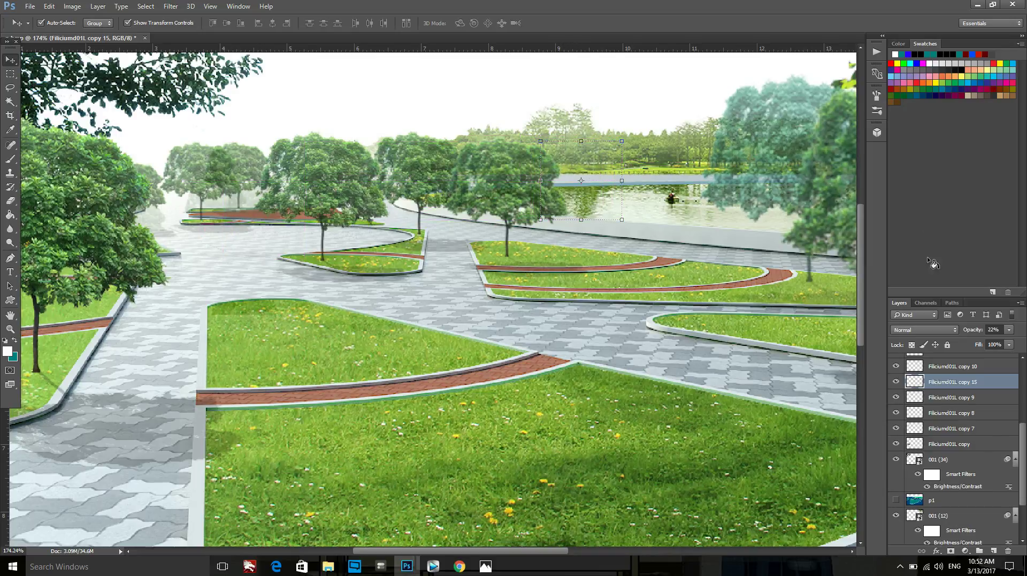
left_click(1008, 331)
left_click_drag(983, 345, 990, 345)
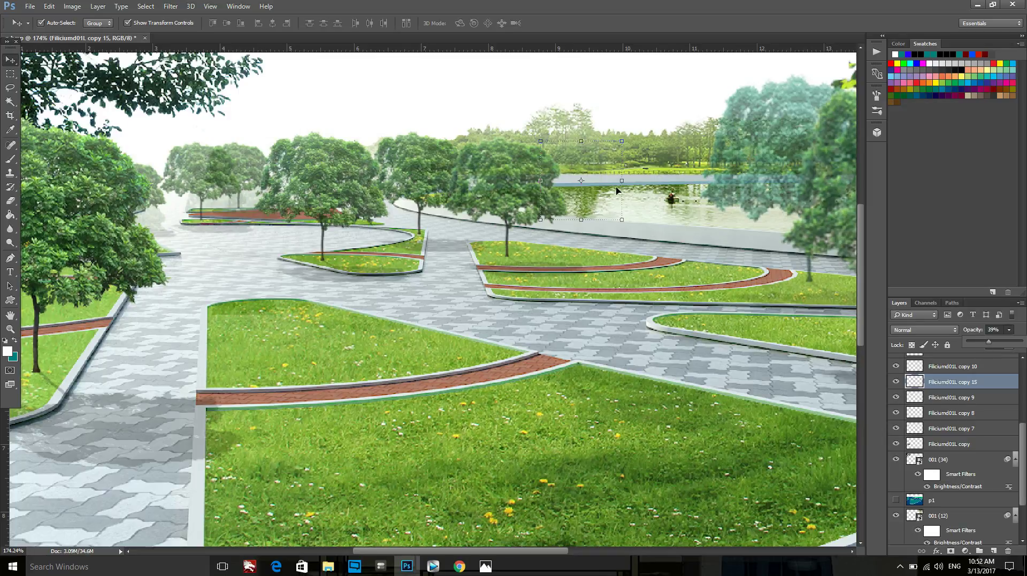
Step: Alt-drag further copies of the faded tree rightward along the lake's shore
left_click_drag(600, 157, 651, 149, "alt")
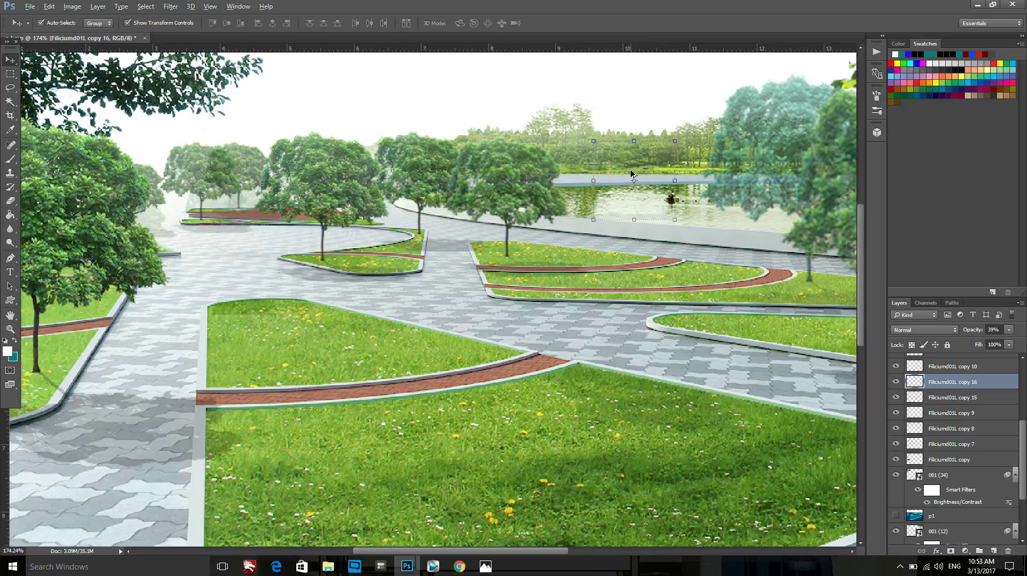
left_click_drag(637, 164, 722, 160)
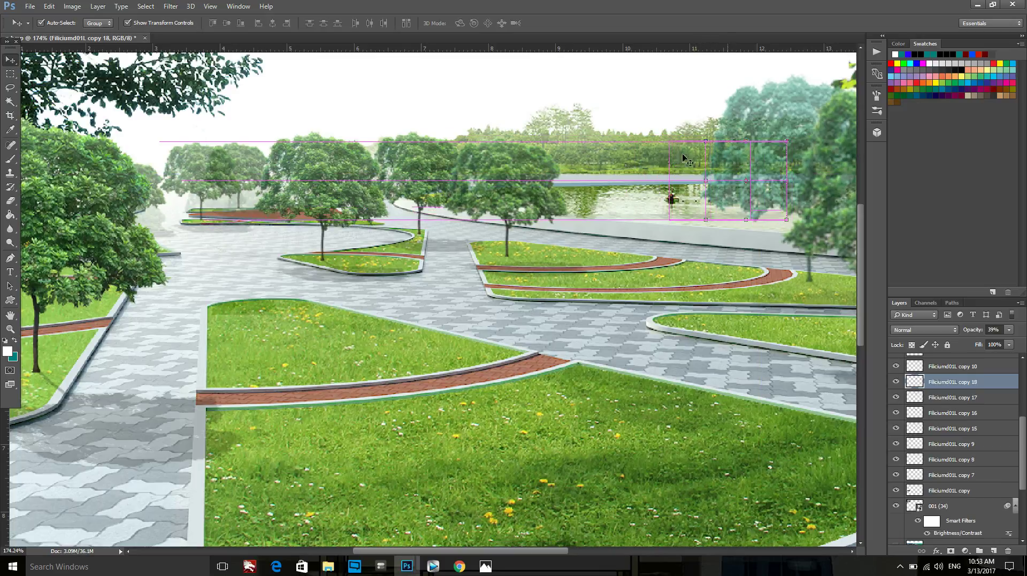
scroll(240, 261, "down", 1)
scroll(362, 133, "down", 2)
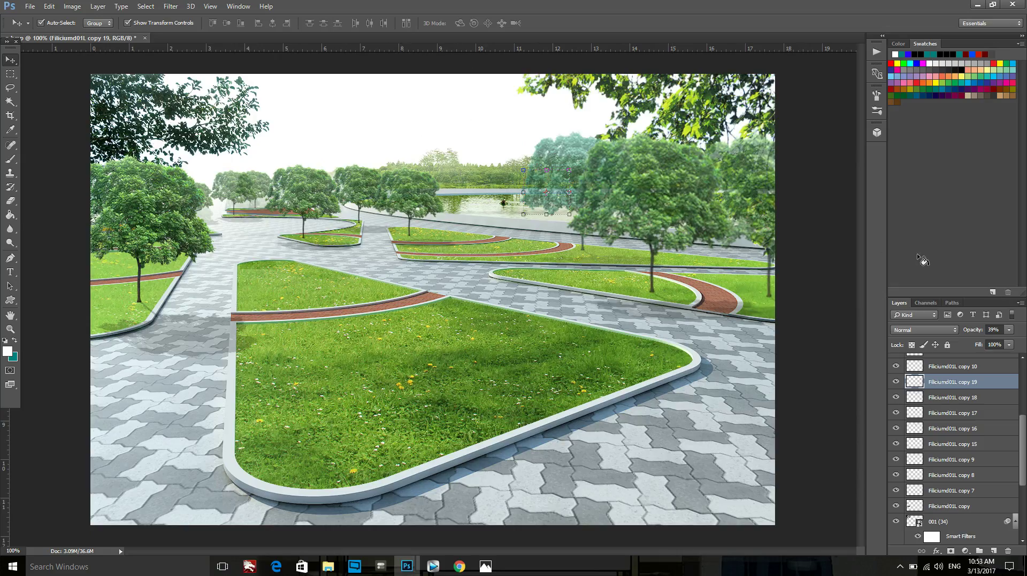
left_click(857, 244)
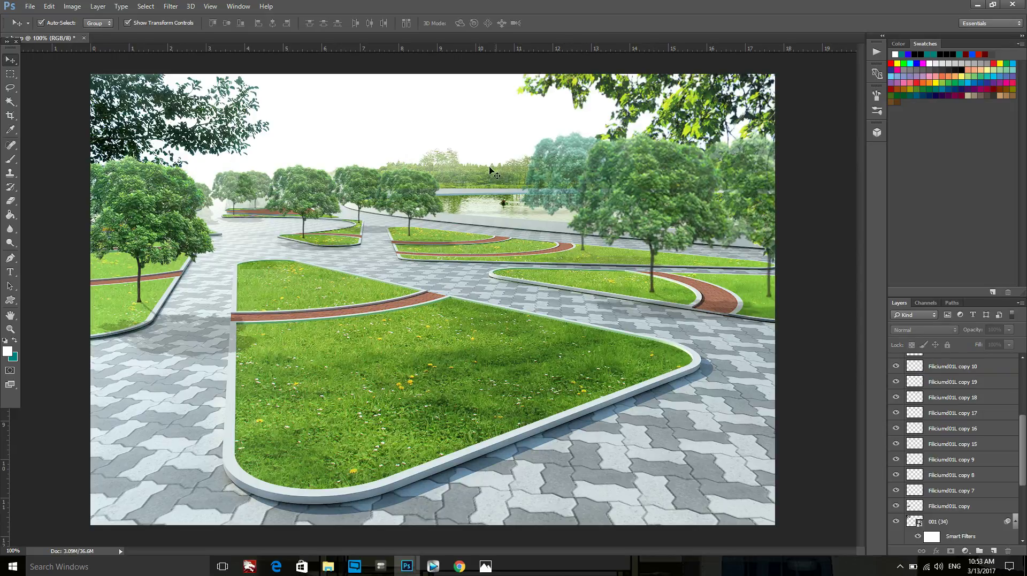
scroll(537, 290, "down", 2)
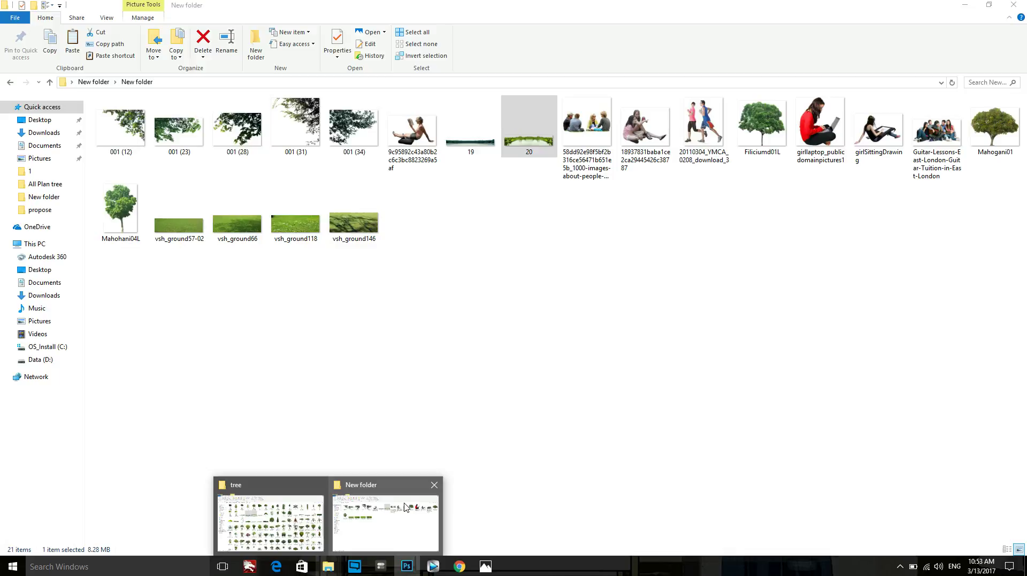
Step: Select the people-sitting photo in New folder and bring up its Open with options
mouse_move(354, 566)
left_click(408, 507)
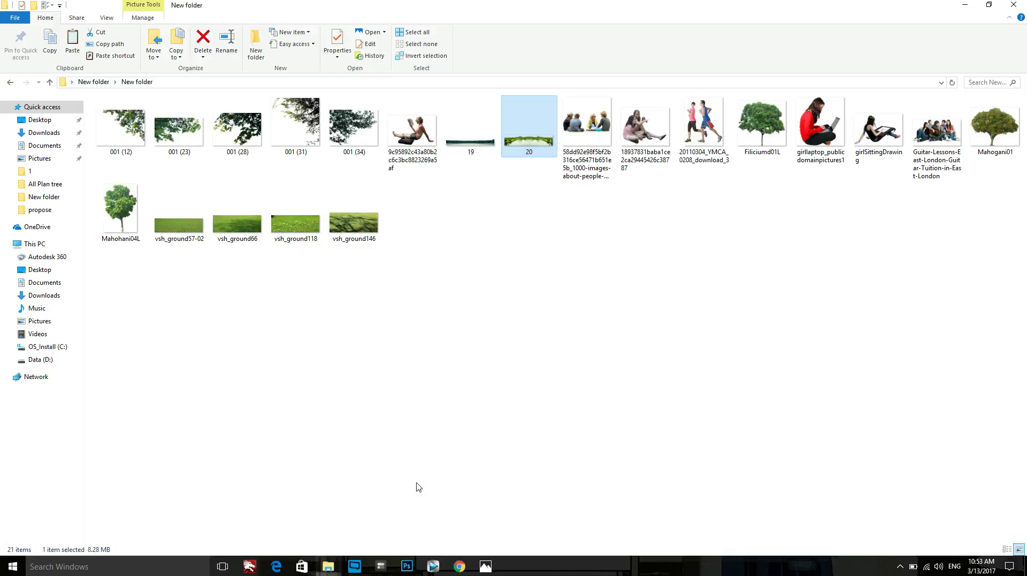
left_click(598, 127)
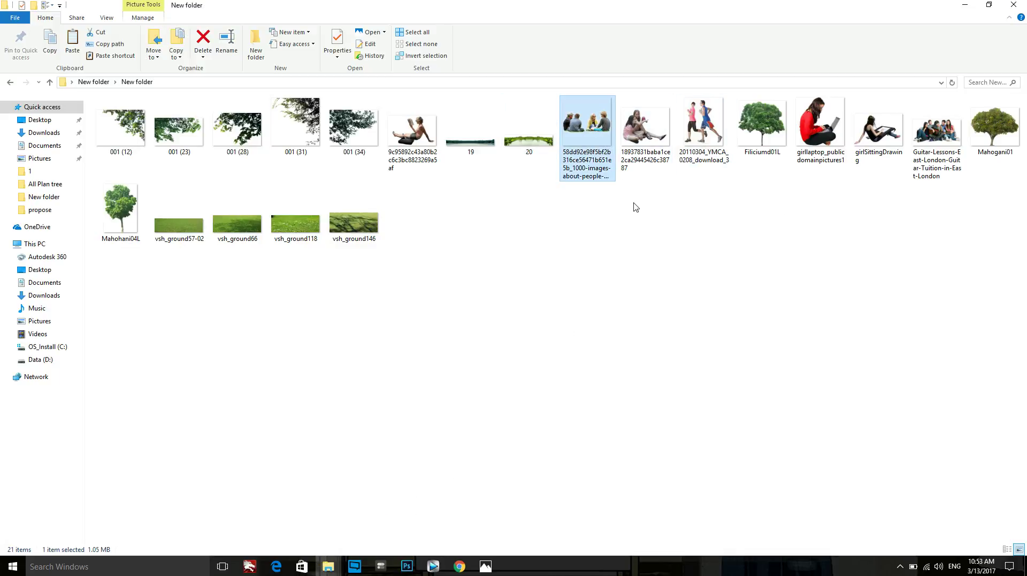
right_click(580, 155)
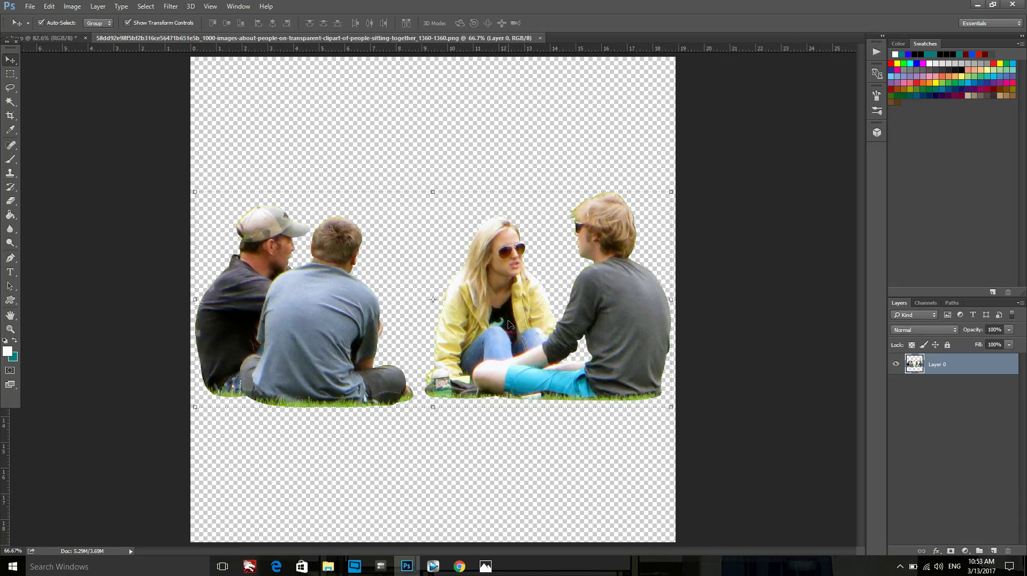
Step: Drag the seated-people image into the park document and shrink it down
mouse_move(312, 163)
left_mouse_down()
mouse_move(375, 208)
mouse_move(578, 319)
mouse_move(441, 306)
left_mouse_up()
scroll(453, 308, "up", 2)
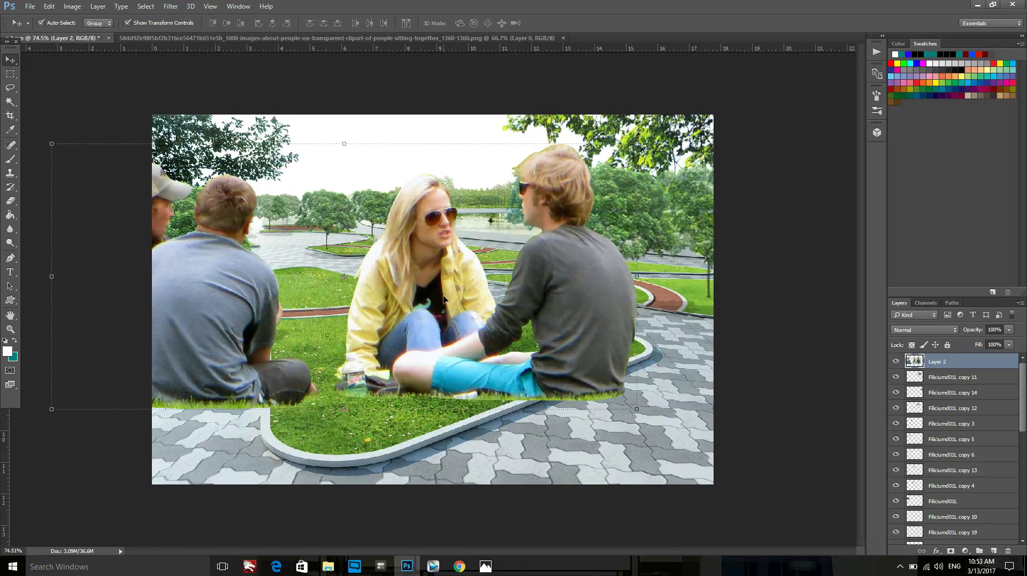
scroll(453, 308, "down", 3)
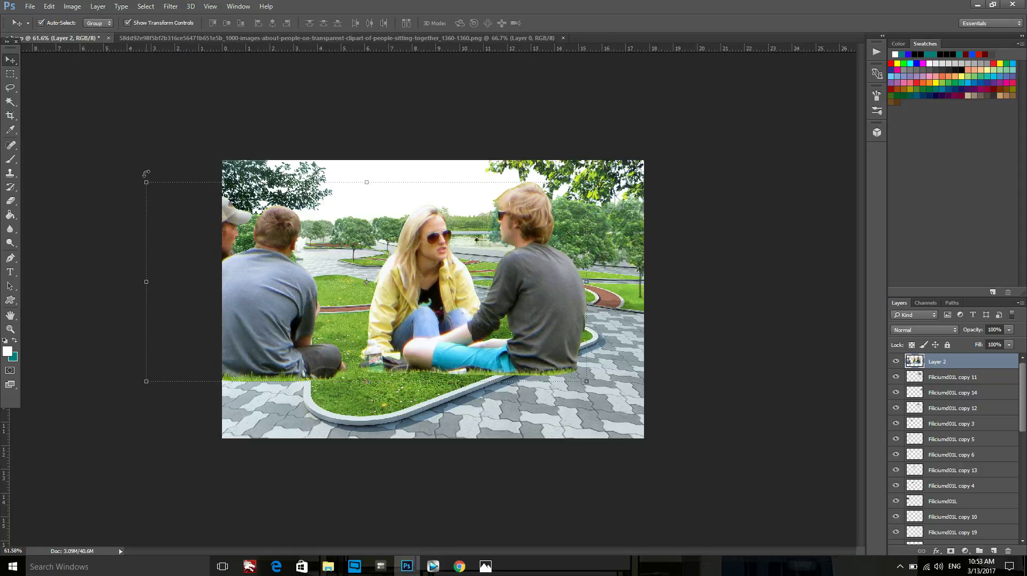
mouse_move(146, 180)
left_mouse_down()
mouse_move(349, 274)
mouse_move(671, 266)
left_mouse_up()
scroll(407, 283, "up", 3)
scroll(406, 283, "up", 1)
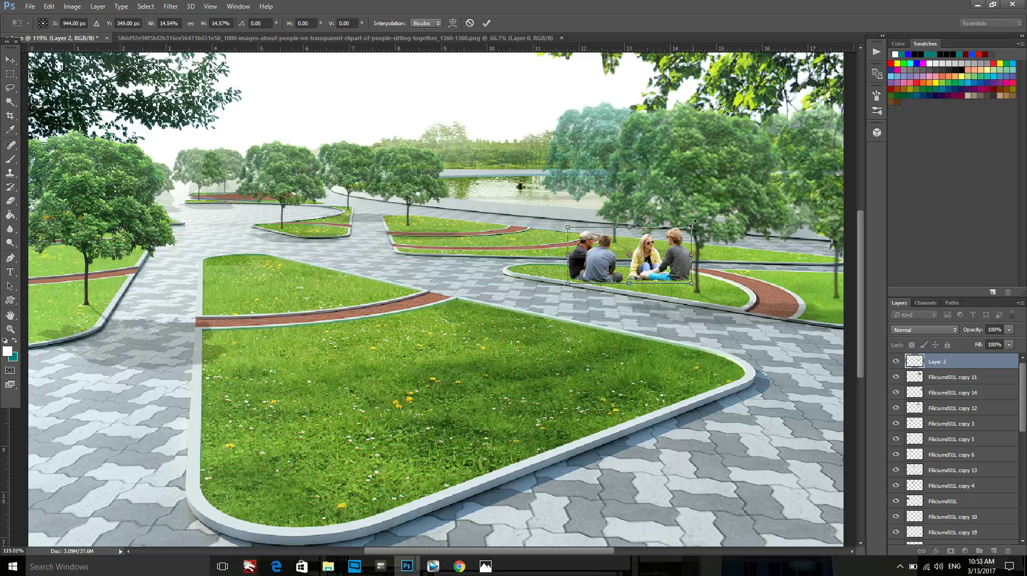
Step: Fine-tune the people to about 12.8% on the right grass island and commit
mouse_move(688, 224)
left_mouse_down()
mouse_move(661, 241)
mouse_move(652, 271)
left_mouse_up()
scroll(624, 265, "up", 2)
scroll(623, 265, "up", 2)
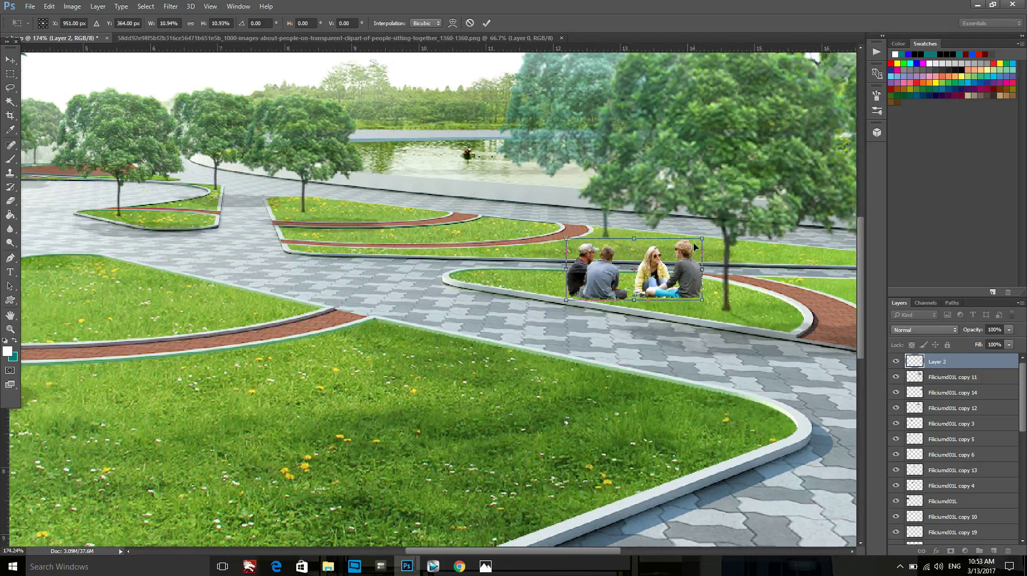
left_click_drag(707, 236, 730, 226)
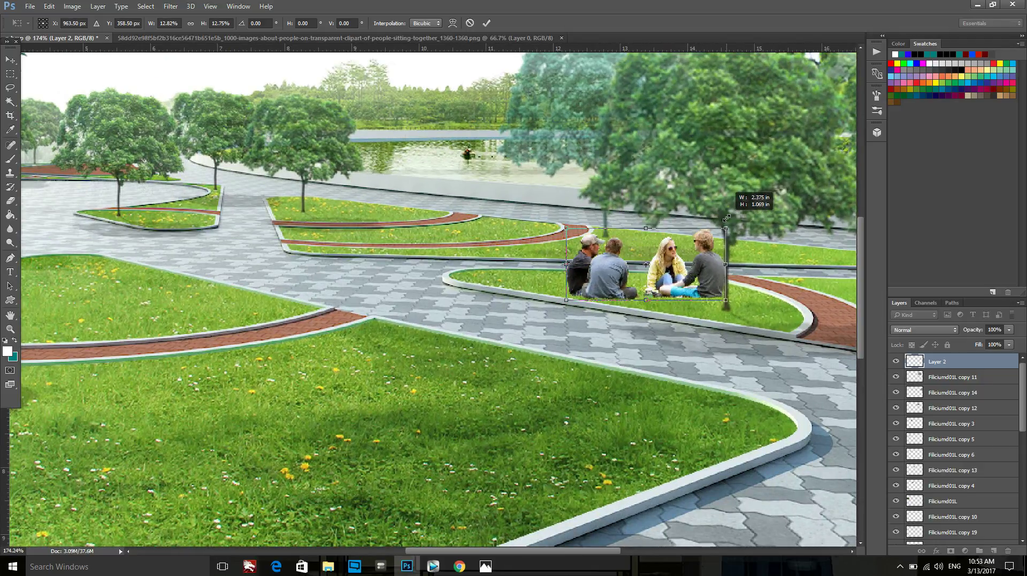
left_click(487, 23)
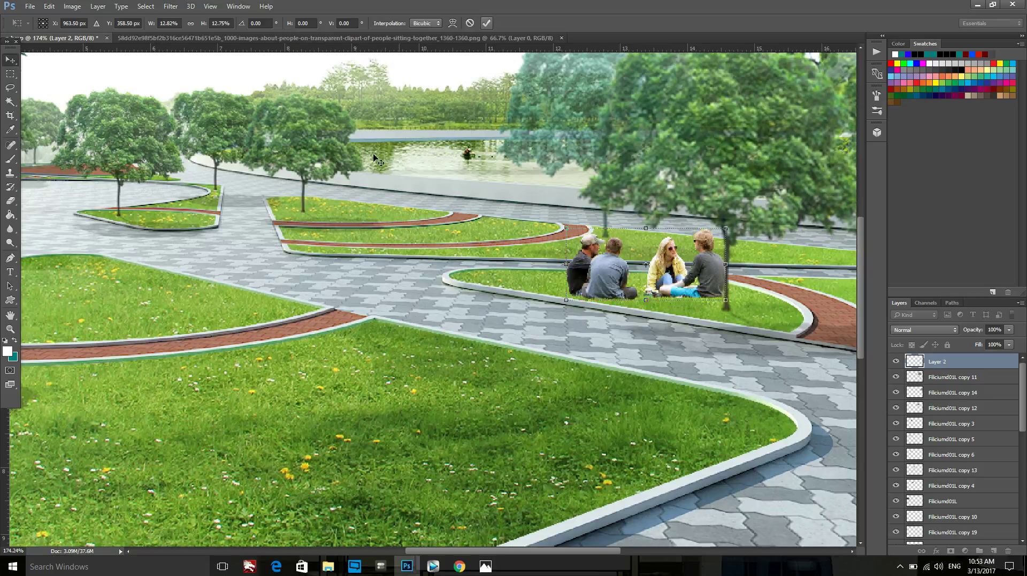
scroll(480, 273, "down", 1)
scroll(481, 273, "down", 1)
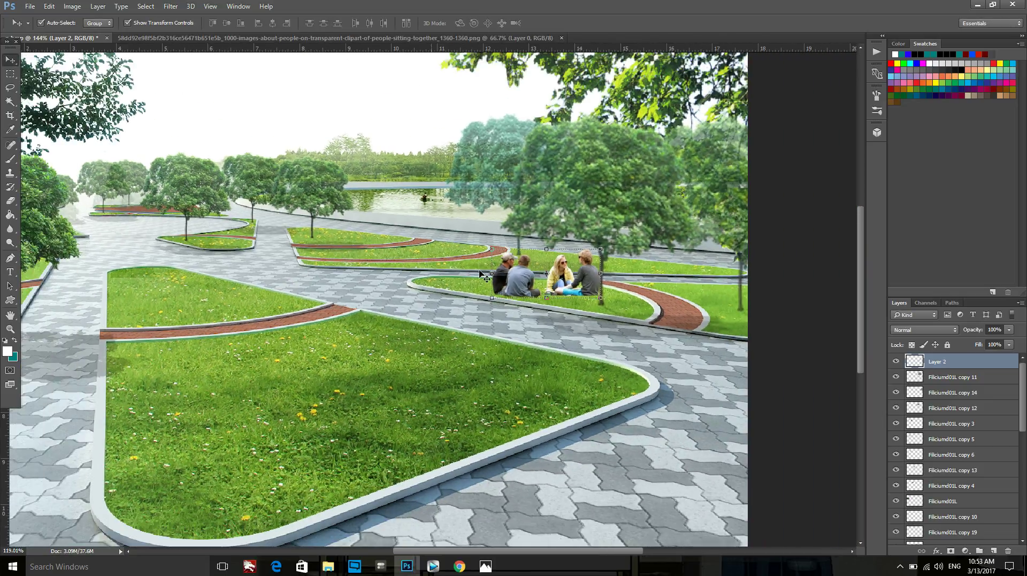
Step: Duplicate the people layer, flip and skew it below them, and darken it to black
left_click(563, 289, "alt")
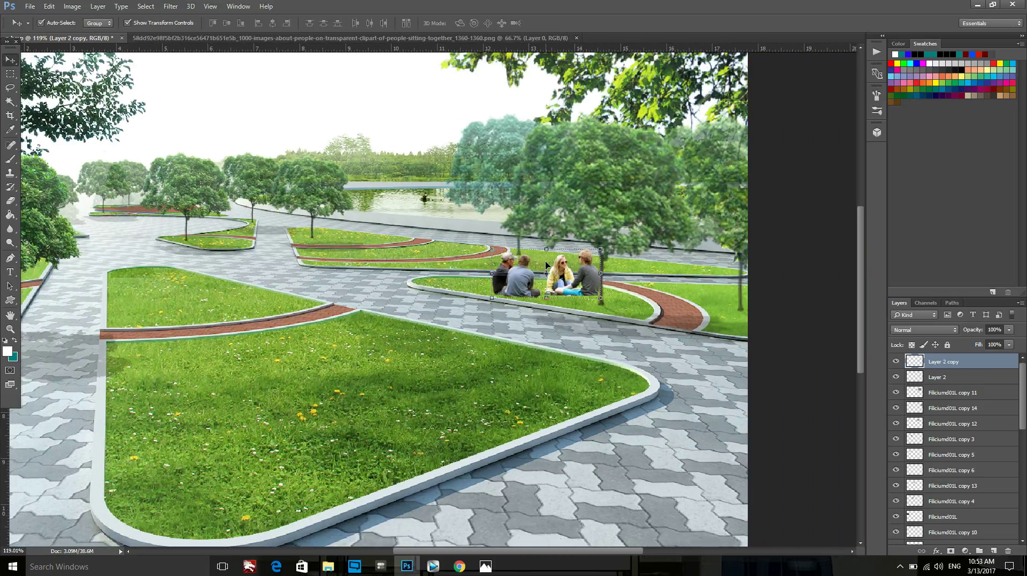
key("ctrl")
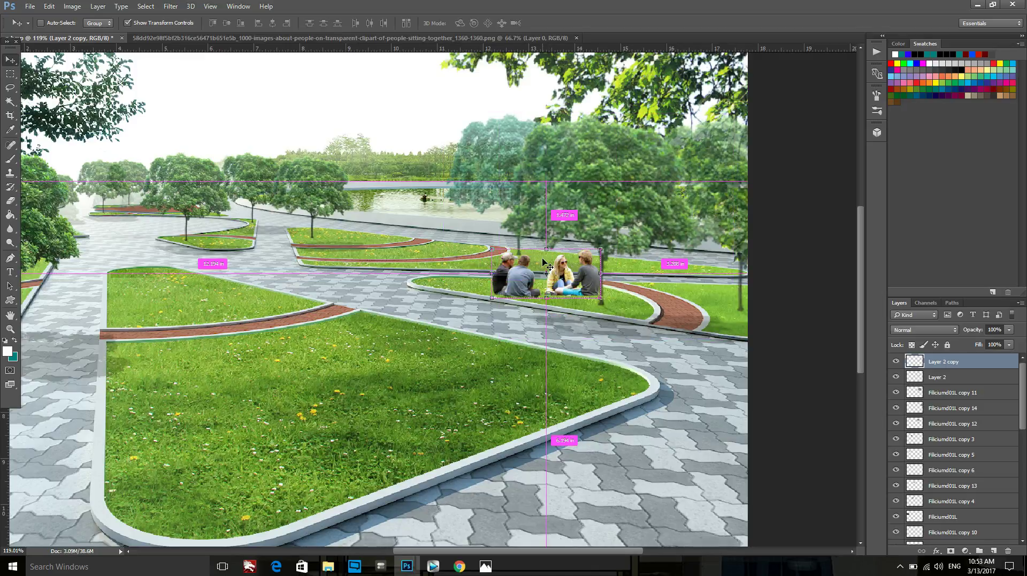
key("ctrl+t")
mouse_move(546, 248)
left_mouse_down()
mouse_move(546, 327)
mouse_move(578, 329)
mouse_move(570, 309)
left_mouse_up()
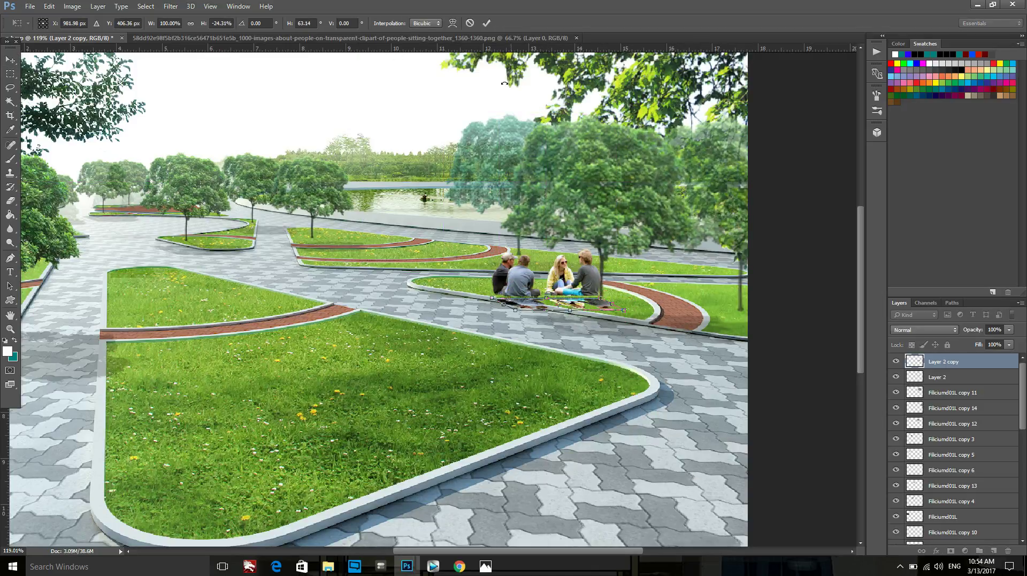
left_click(488, 23)
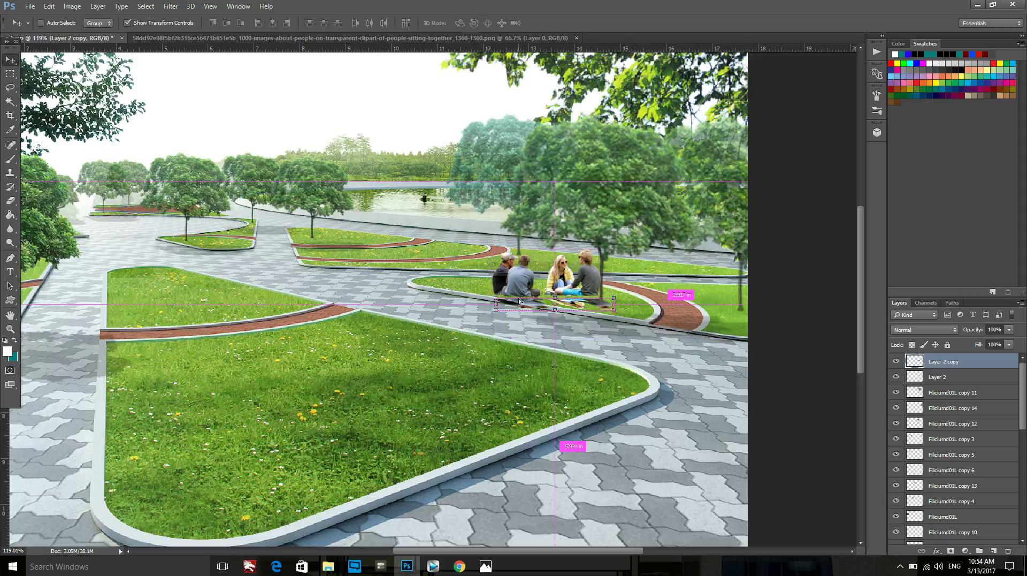
key("ctrl+u")
left_click_drag(735, 295, 680, 294)
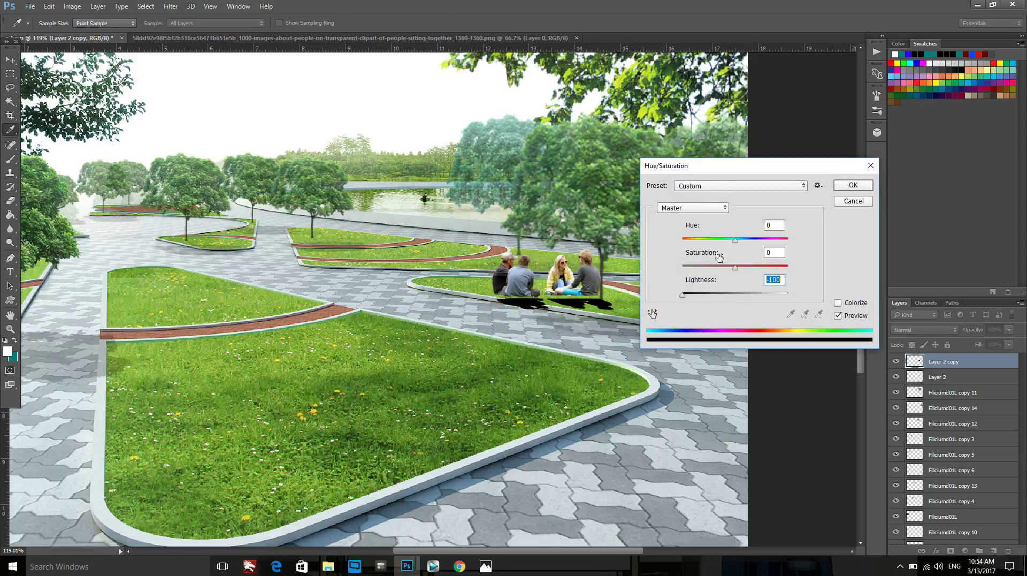
left_click(853, 186)
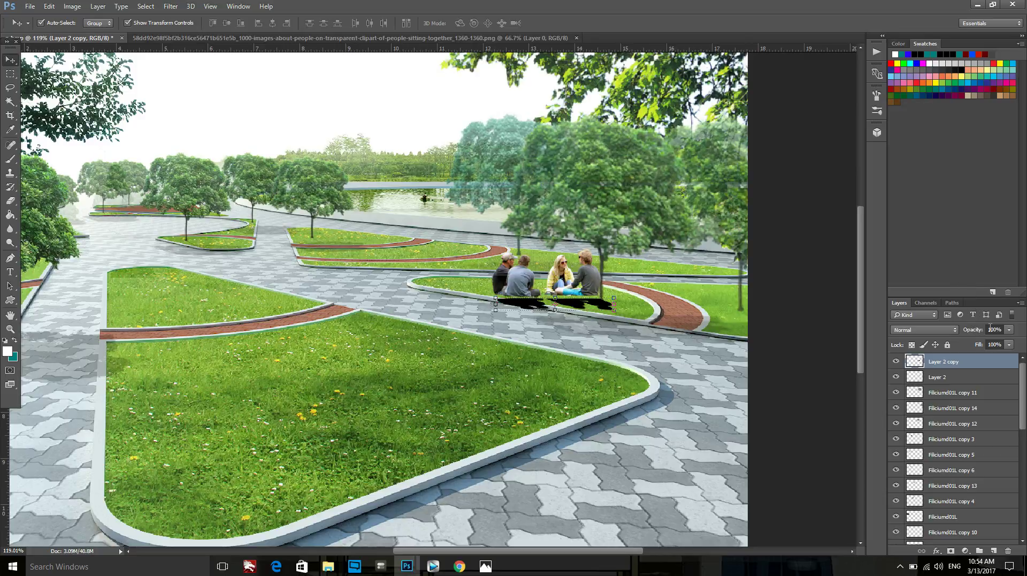
Step: Fade the people shadow layer to 25% opacity
left_click(1008, 331)
left_click(963, 342)
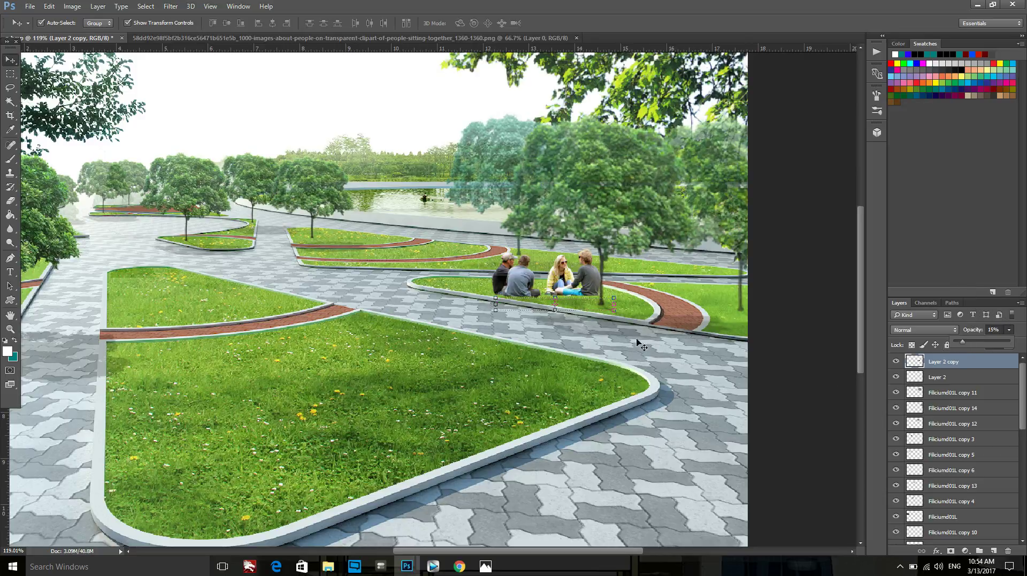
scroll(640, 345, "up", 2)
left_click(969, 341)
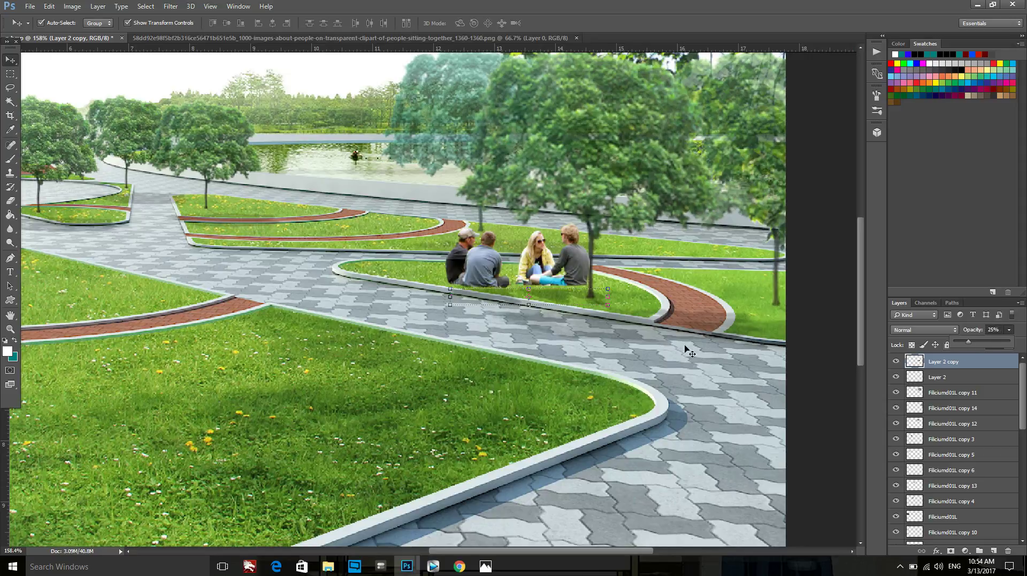
scroll(688, 348, "up", 2)
scroll(642, 326, "up", 2)
scroll(599, 305, "up", 2)
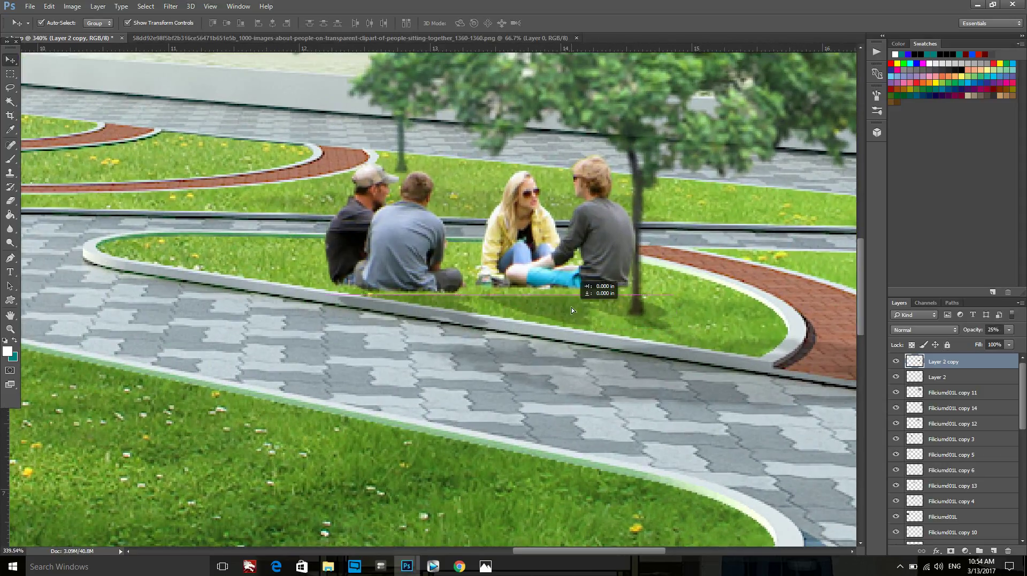
scroll(481, 366, "down", 3)
scroll(477, 366, "down", 1)
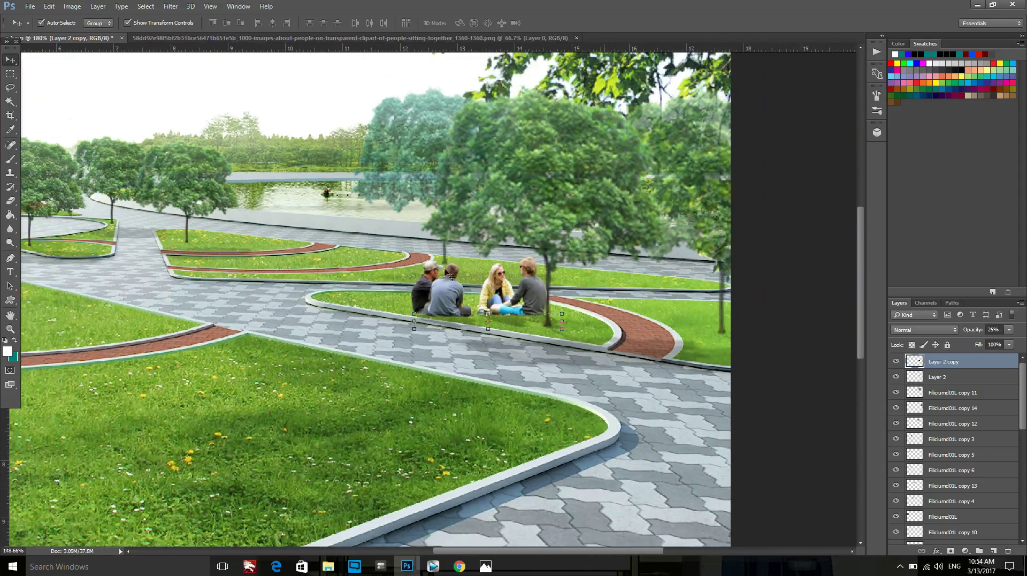
scroll(446, 219, "down", 2)
left_click(740, 374)
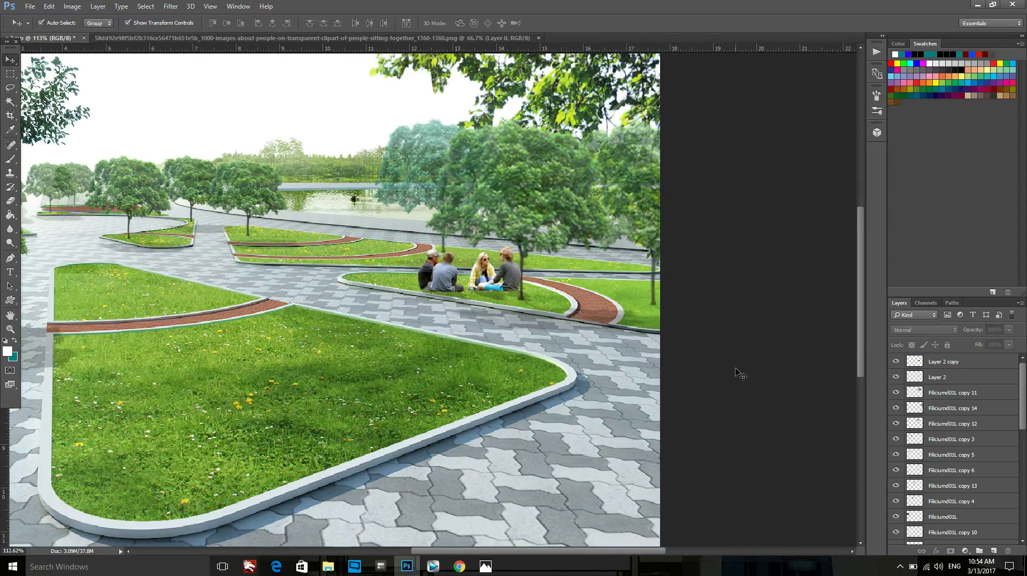
scroll(678, 325, "down", 1)
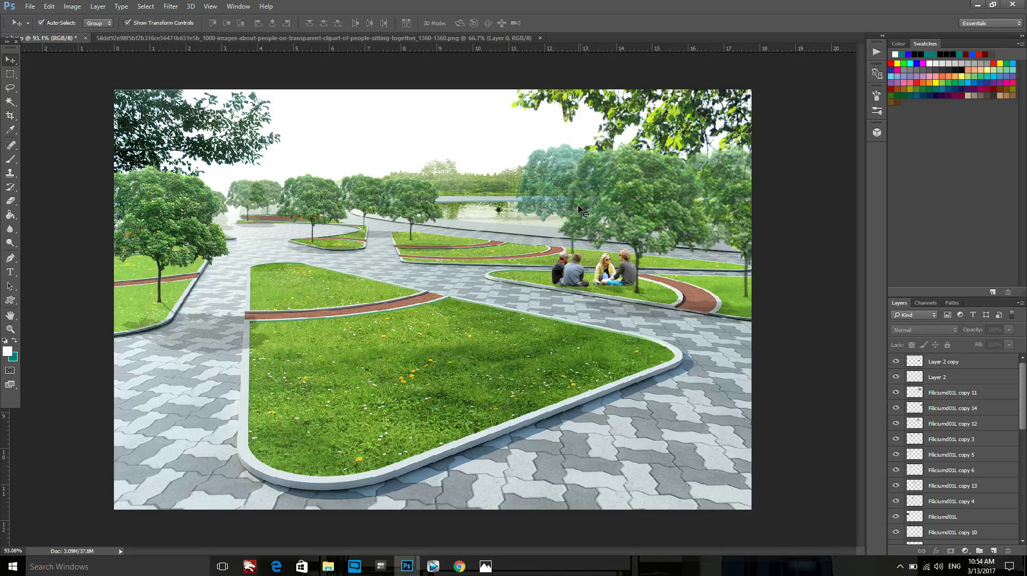
Step: Delete the duplicated Filicium tree near the lake and zoom out to the whole render
mouse_move(551, 181)
left_mouse_down()
mouse_move(452, 142)
mouse_move(563, 175)
mouse_move(537, 178)
left_mouse_up()
key("Delete")
key("ctrl+minus")
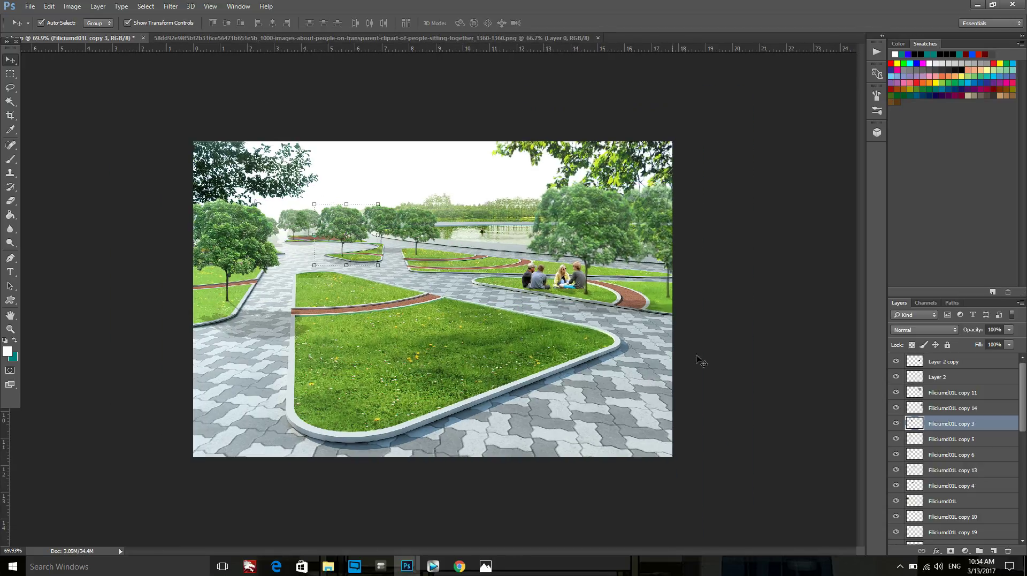
left_click(717, 371)
mouse_move(327, 566)
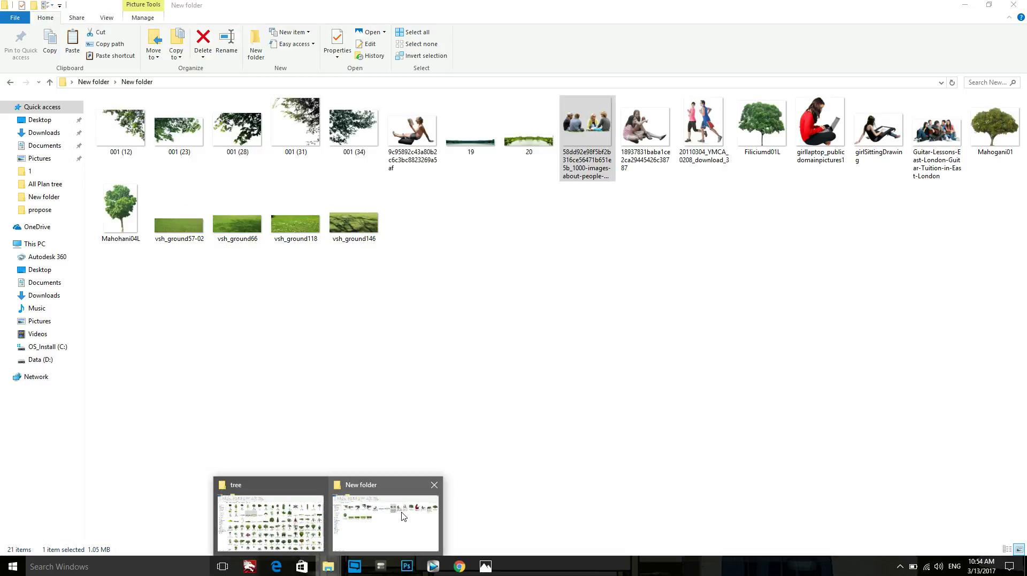
Step: Drag the Mahohani04L tree image from the New folder into the Photoshop render
left_click(401, 513)
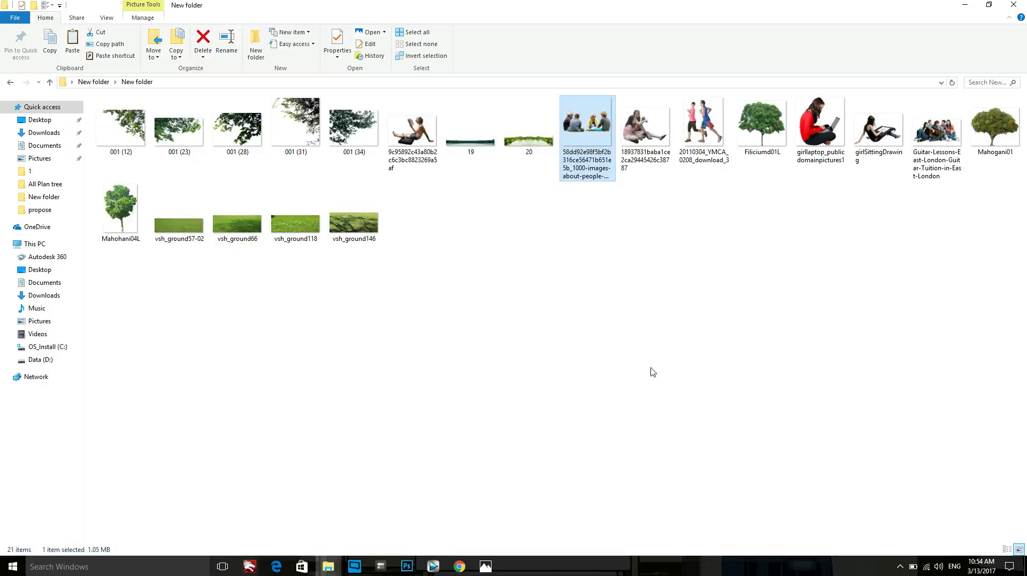
left_click(693, 344)
left_click(123, 215)
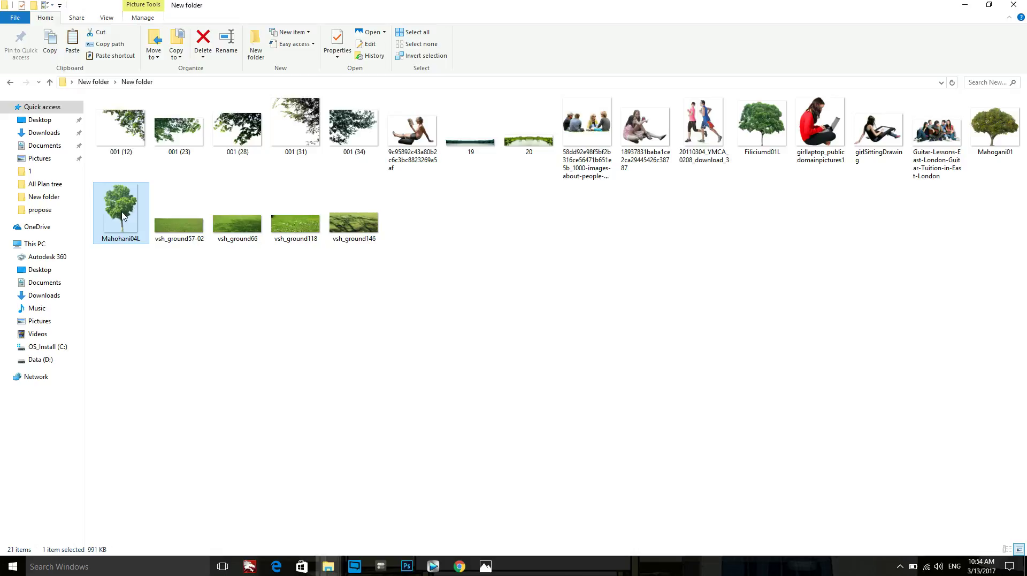
mouse_move(123, 215)
left_mouse_down()
mouse_move(405, 564)
mouse_move(493, 257)
left_mouse_up()
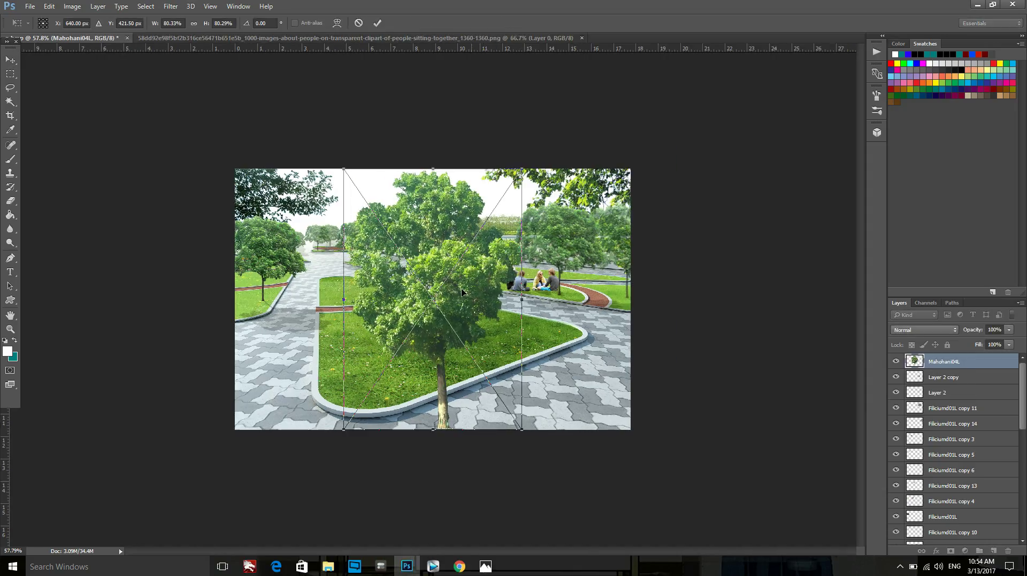
Step: Move the Mahohani04L tree to the upper-right edge, scale it to 40%, and commit
left_click_drag(461, 293, 657, 186)
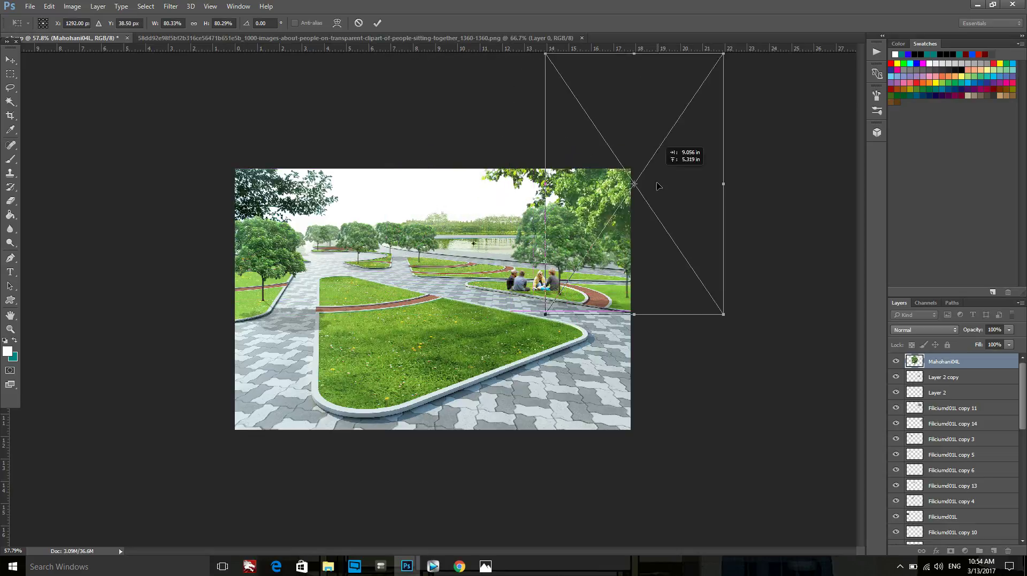
left_click_drag(657, 186, 635, 170)
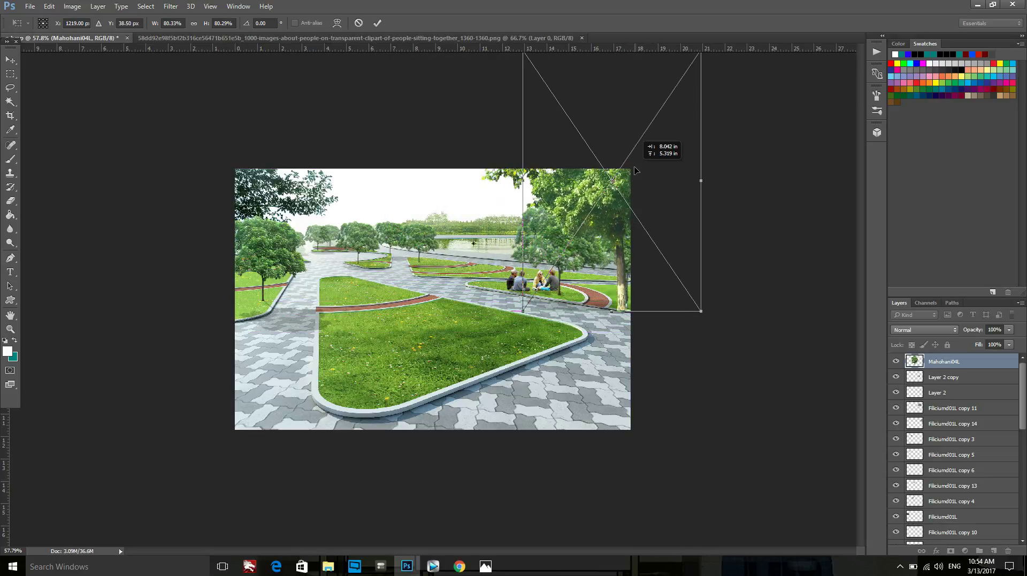
key("ctrl+minus")
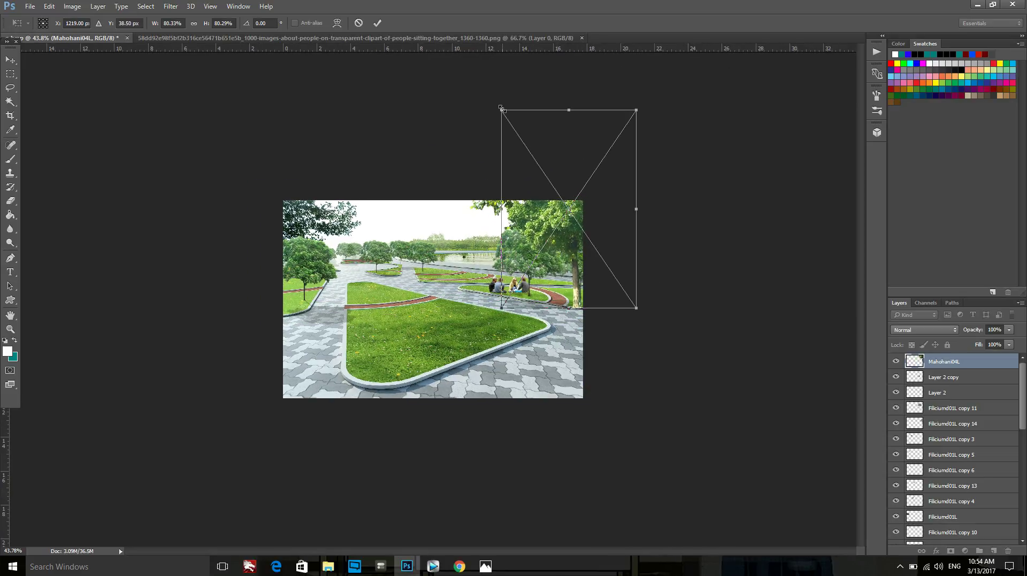
left_click_drag(501, 109, 553, 197)
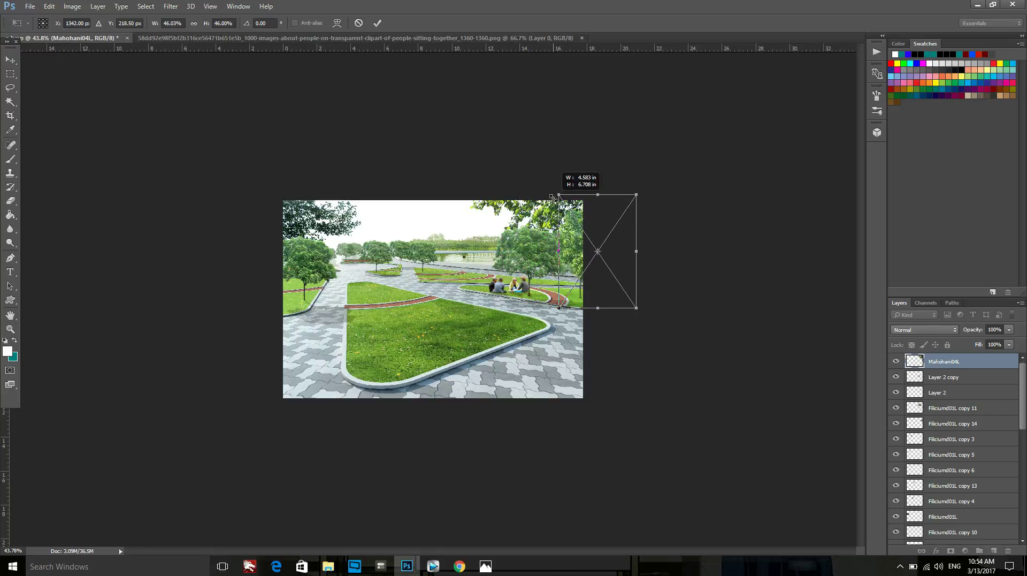
key("ctrl+plus")
left_click_drag(656, 244, 633, 243)
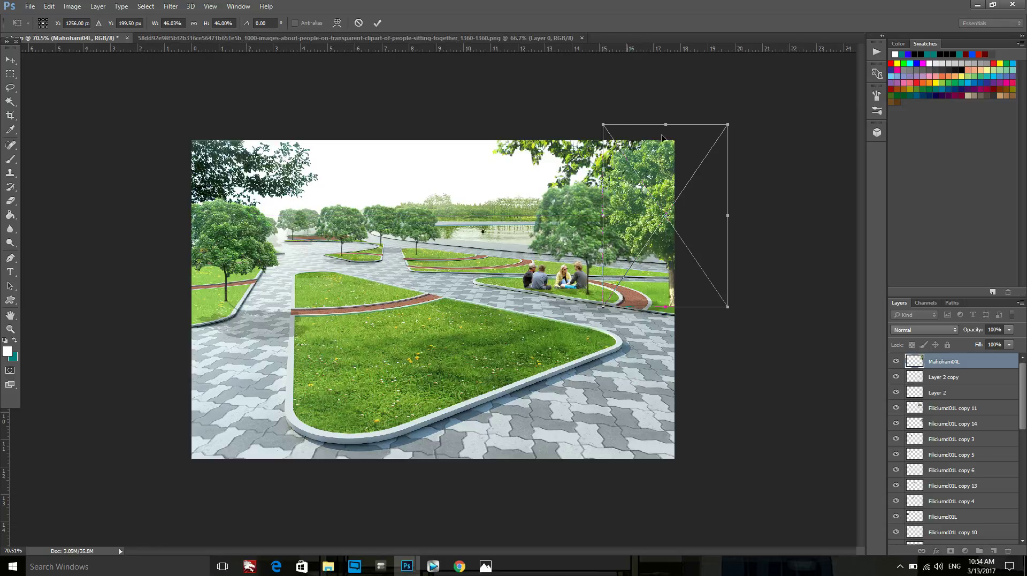
left_click_drag(728, 125, 712, 148)
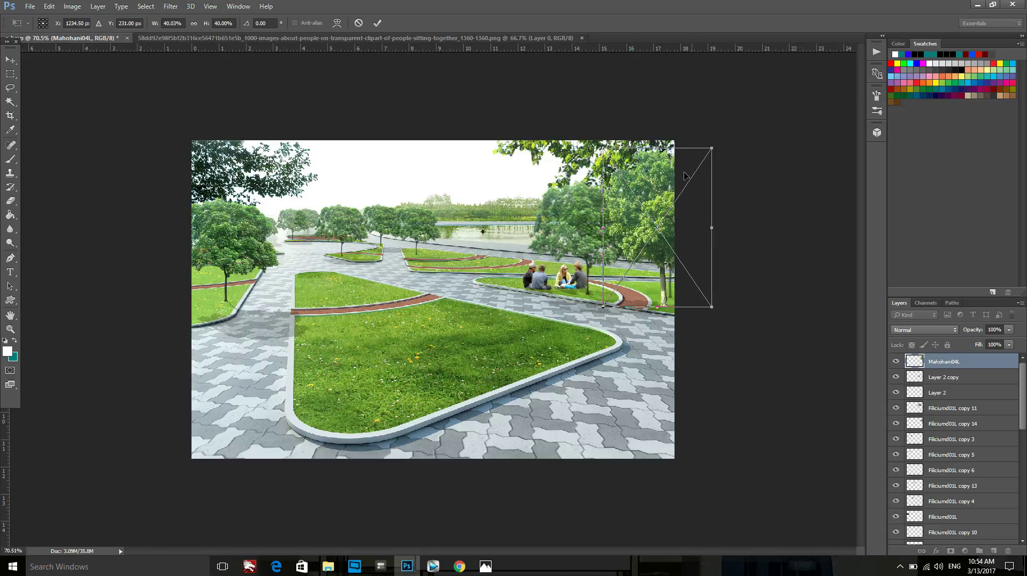
left_click_drag(647, 215, 651, 209)
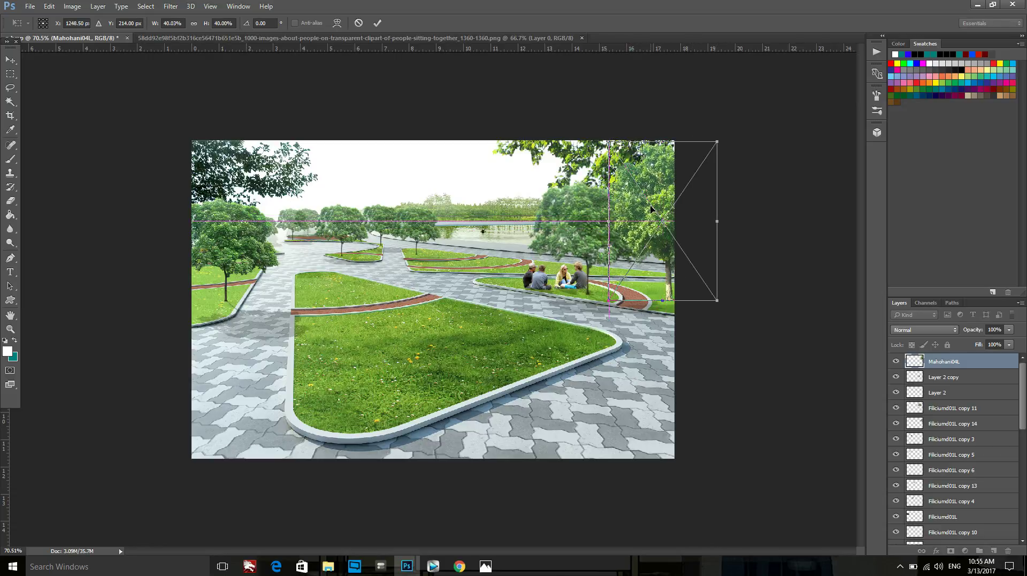
left_click(379, 22)
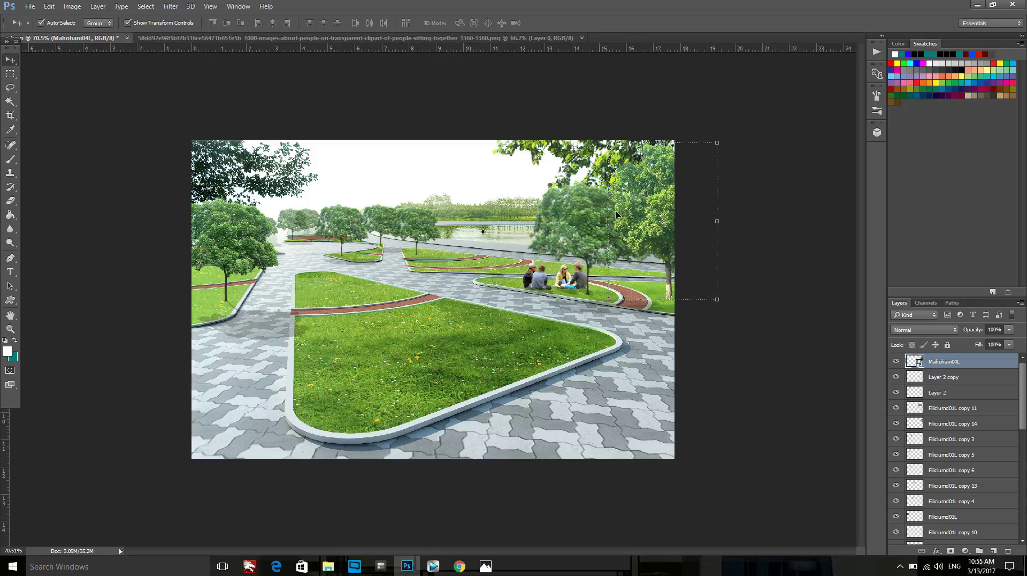
Step: Duplicate the tree, squash the copy flat on the ground, set Lightness -100, and set opacity to 31%
left_click_drag(651, 207, 658, 147)
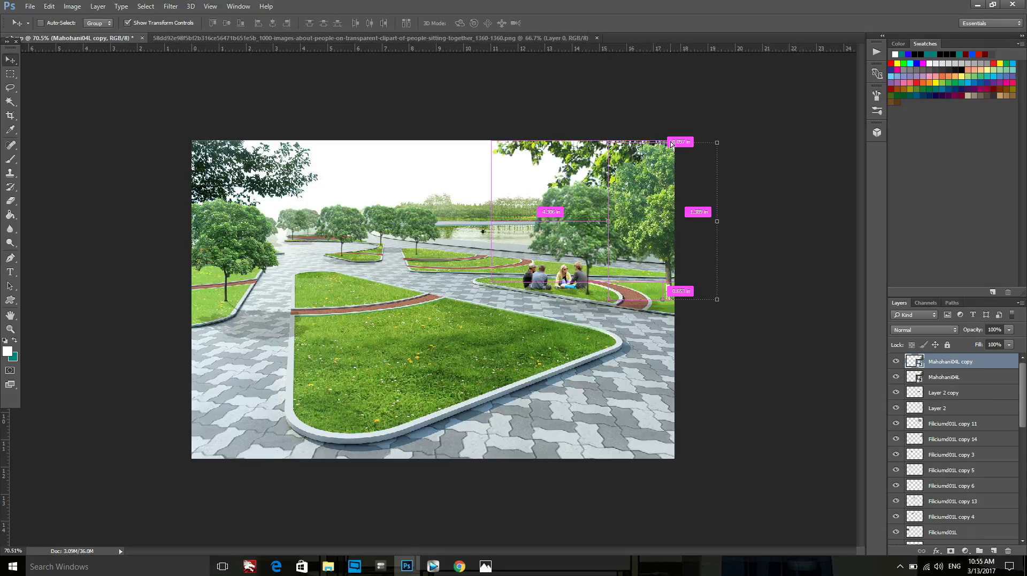
key("ctrl+t")
mouse_move(607, 143)
left_mouse_down()
mouse_move(645, 295)
mouse_move(701, 344)
left_mouse_up()
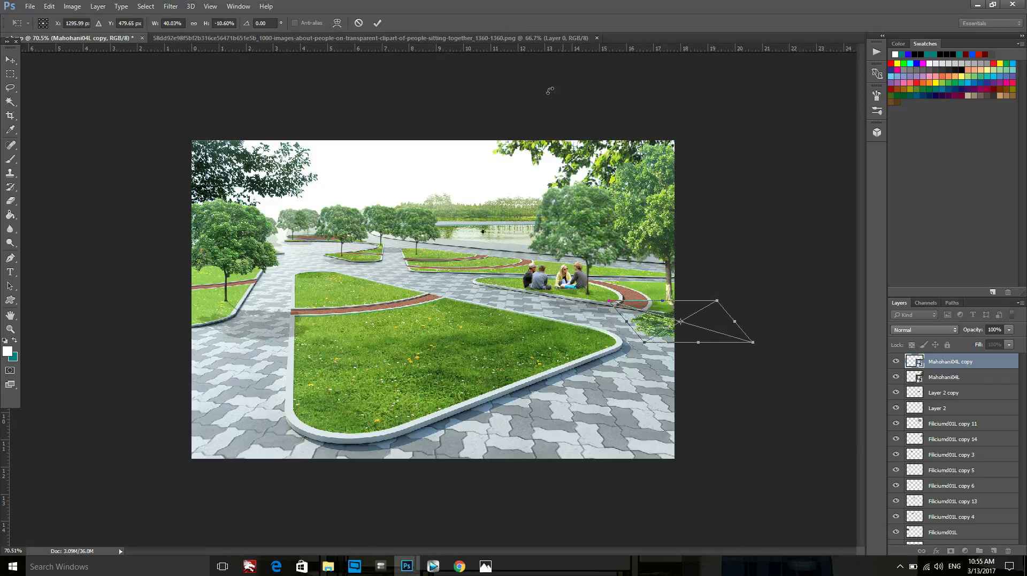
left_click(379, 23)
key("ctrl+u")
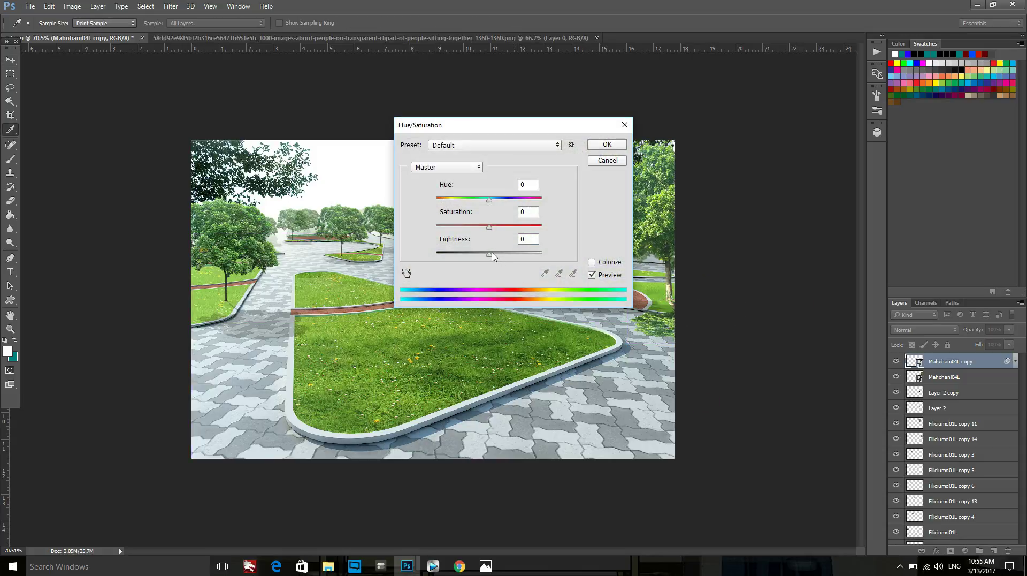
left_click_drag(489, 255, 436, 254)
left_click(608, 144)
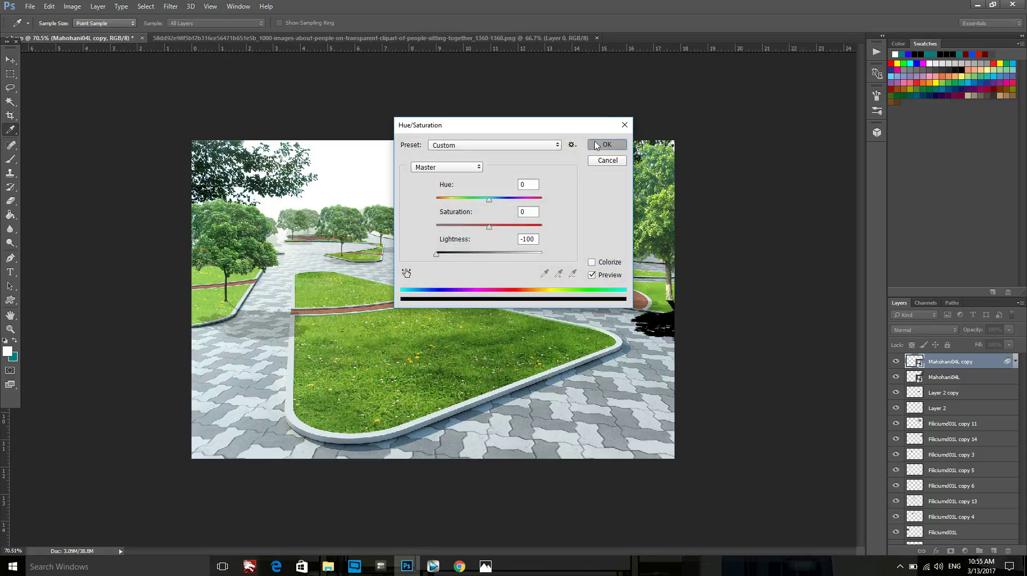
left_click(1007, 332)
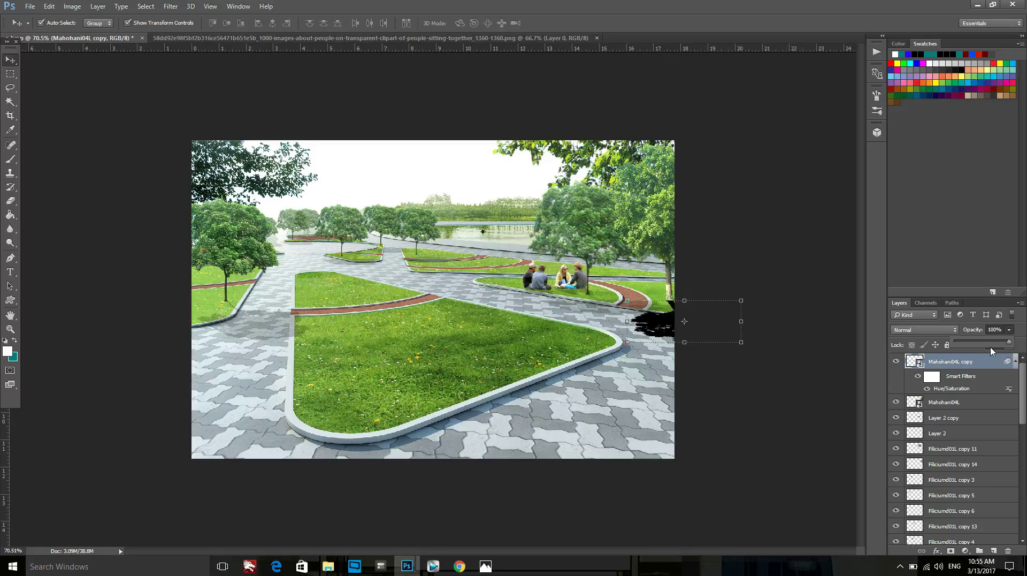
left_click_drag(982, 342, 973, 347)
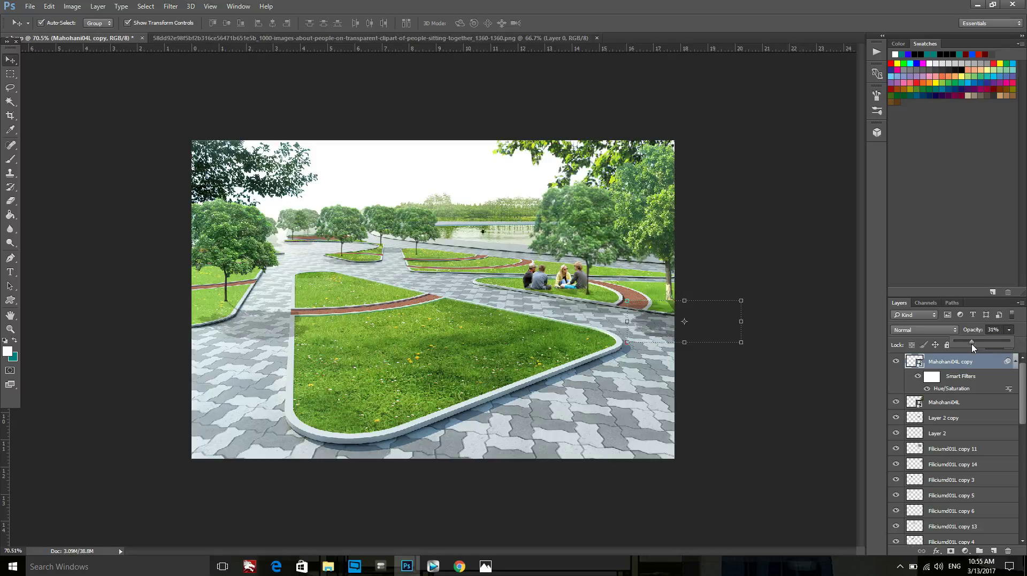
scroll(708, 324, "up", 1)
Step: Drag a duplicate of the tree and its shadow to behind the seated people
left_click(707, 207, "shift")
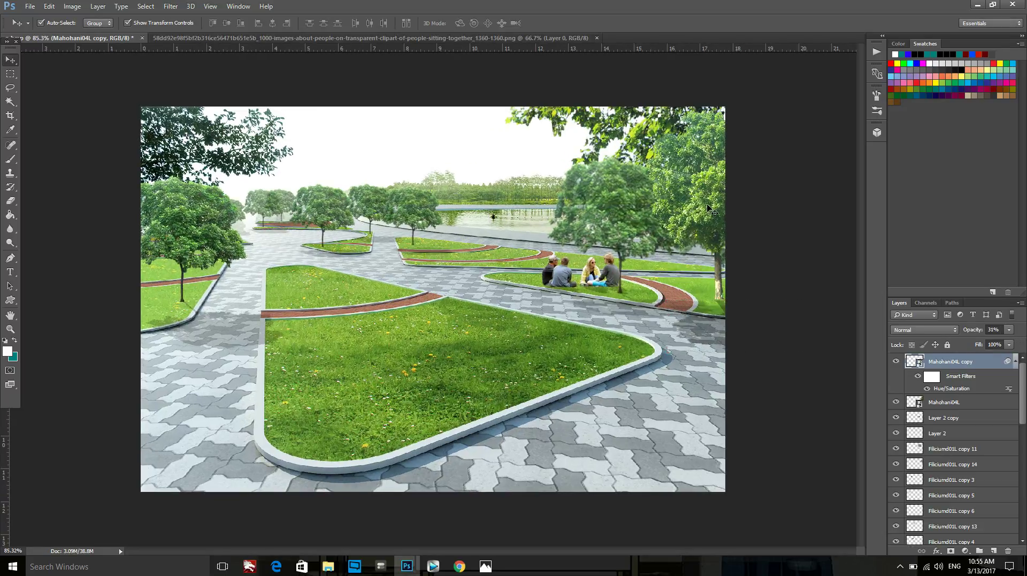
left_click_drag(695, 194, 501, 149)
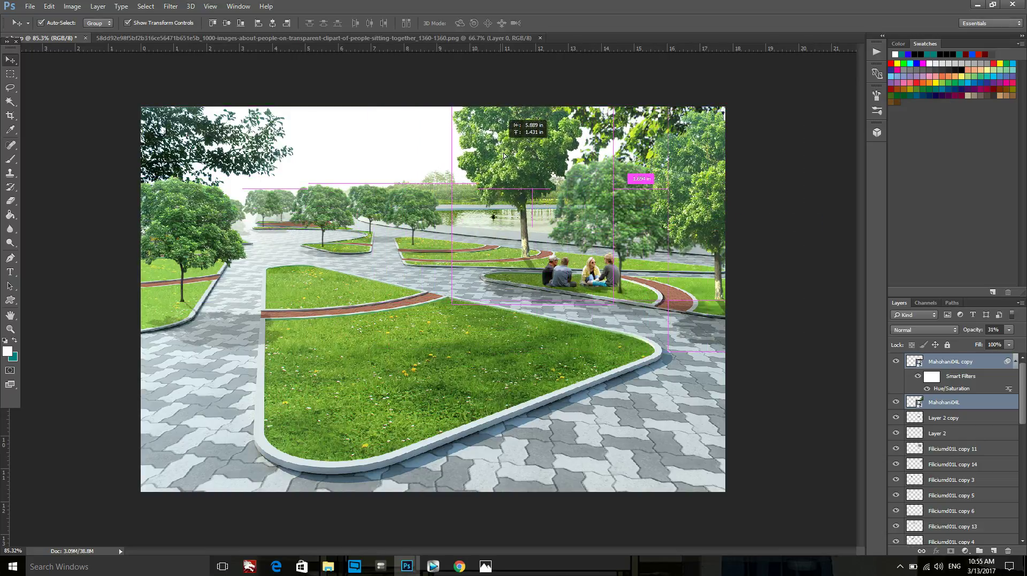
left_click_drag(500, 148, 525, 191)
scroll(595, 102, "down", 1)
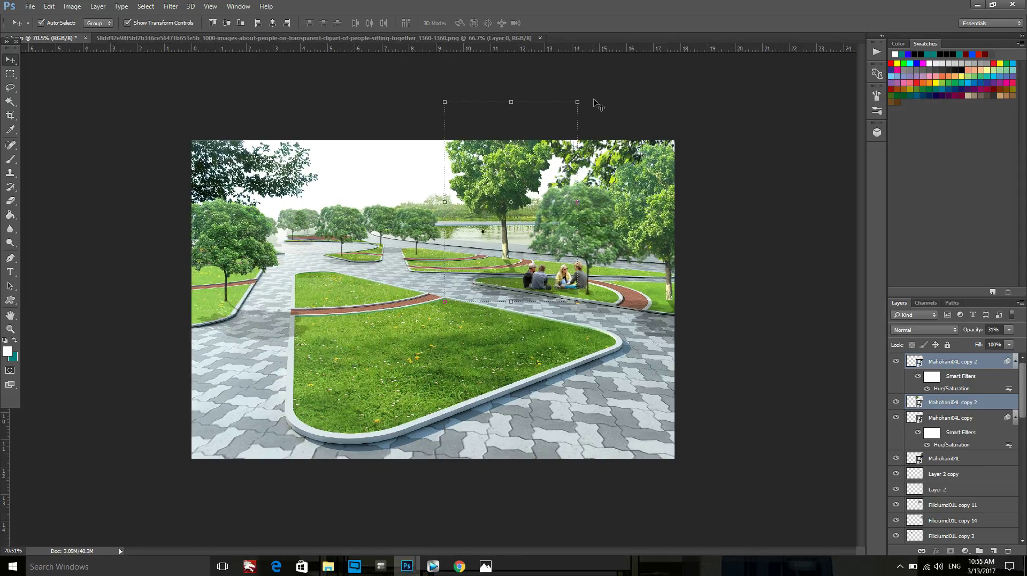
Step: Scale the duplicated tree down to about 57%, dismissing the smart filters warning
left_click(578, 99)
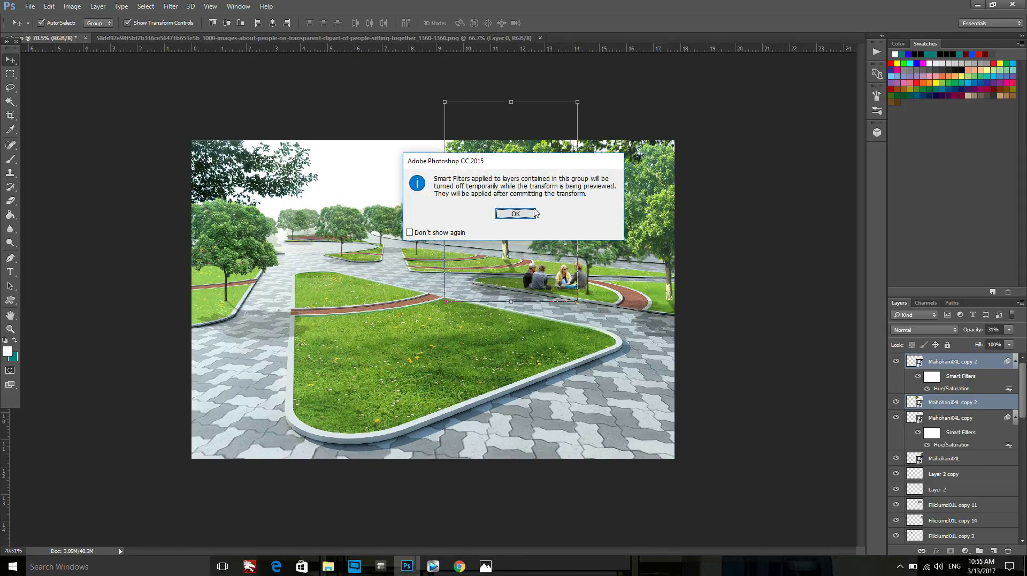
left_click(533, 213)
left_click_drag(578, 103, 522, 161)
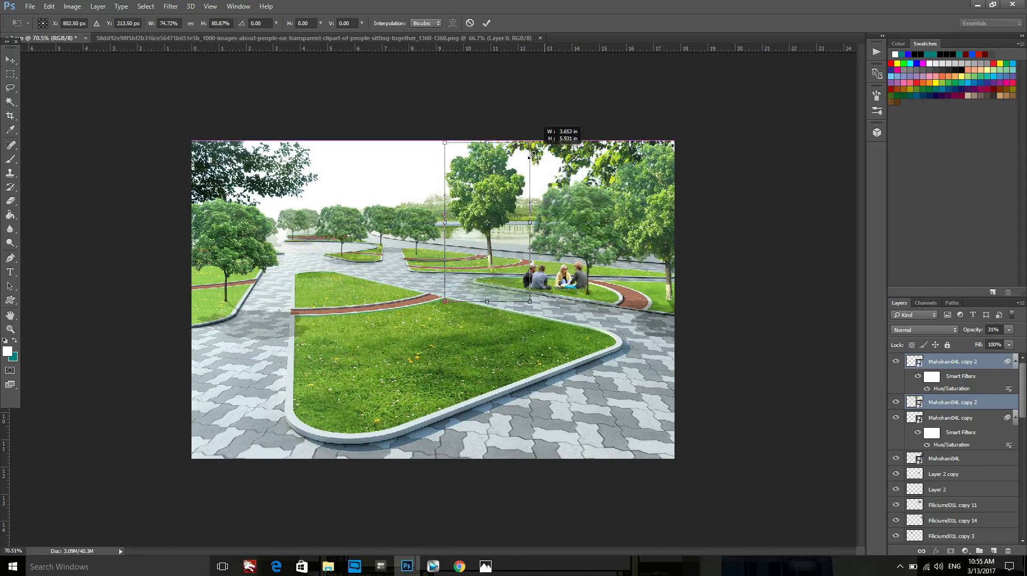
key("ctrl+z")
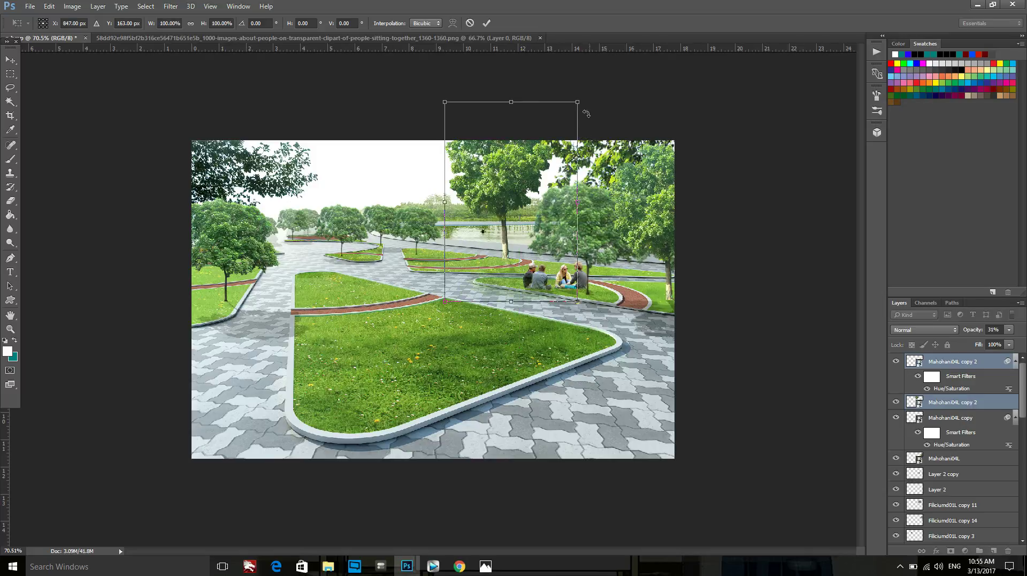
left_click_drag(578, 102, 520, 188)
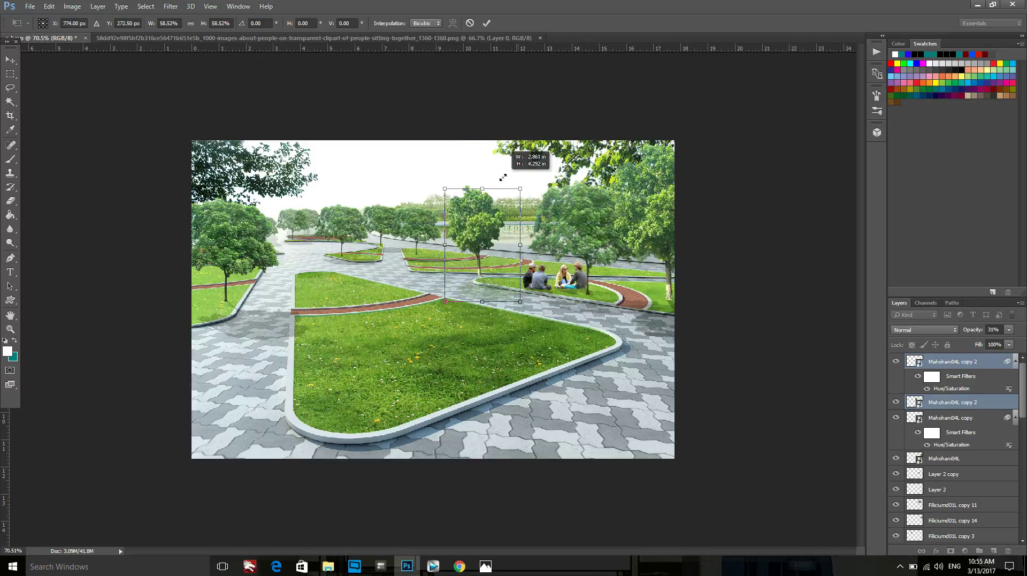
scroll(444, 289, "up", 2)
scroll(444, 289, "up", 2)
scroll(444, 289, "up", 2)
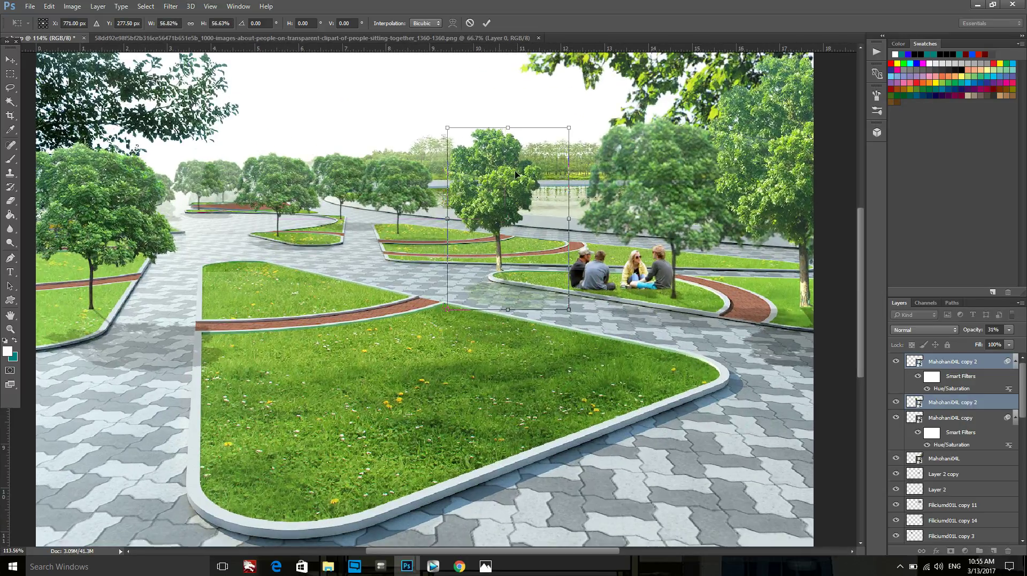
Step: Reposition the tree beside the lake, resize it to about 46%, and commit
mouse_move(515, 174)
left_mouse_down()
mouse_move(564, 144)
mouse_move(547, 155)
left_mouse_up()
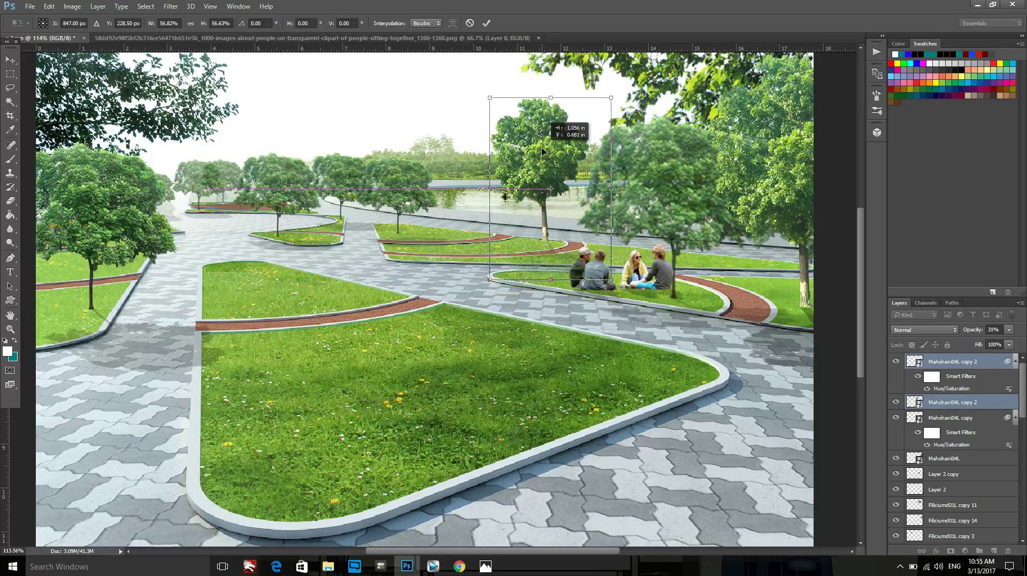
left_click_drag(548, 155, 542, 151)
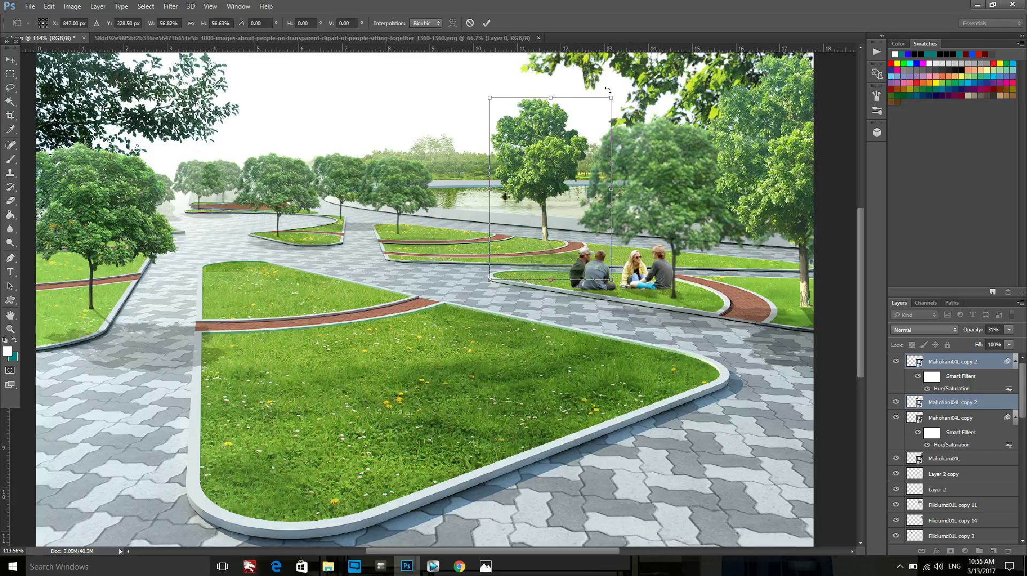
mouse_move(615, 95)
left_mouse_down()
mouse_move(563, 131)
mouse_move(571, 125)
left_mouse_up()
left_click_drag(536, 168, 587, 182)
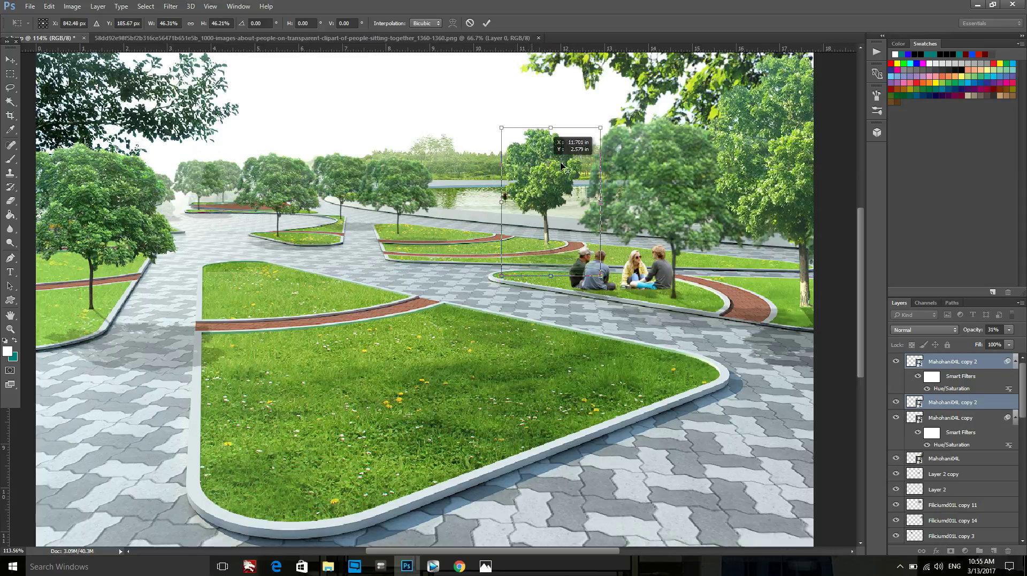
left_click(487, 23)
left_click(667, 169)
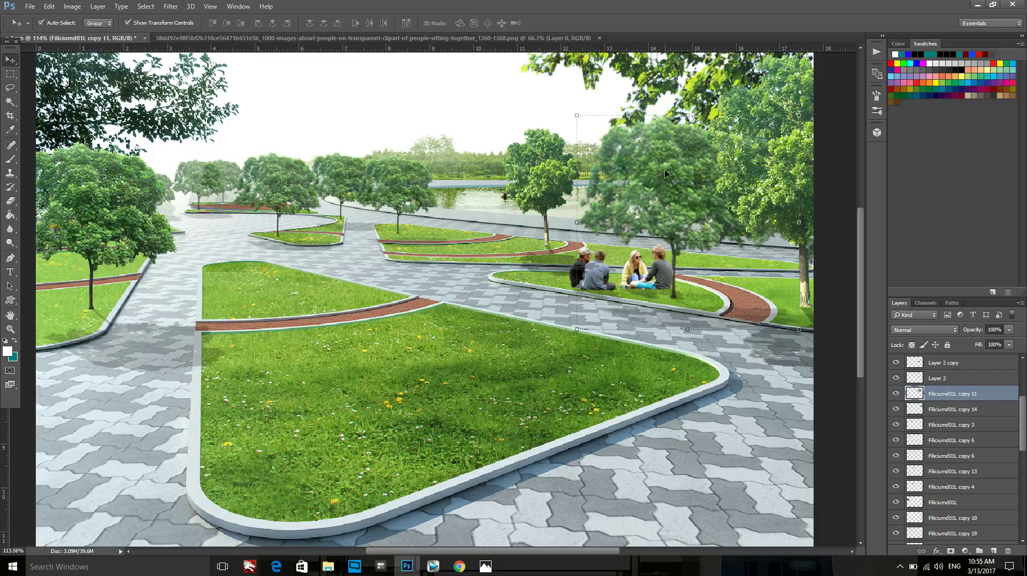
Step: Delete the large tree right of the people and drag out a copy of the lakeside tree
key("Delete")
left_click(542, 164)
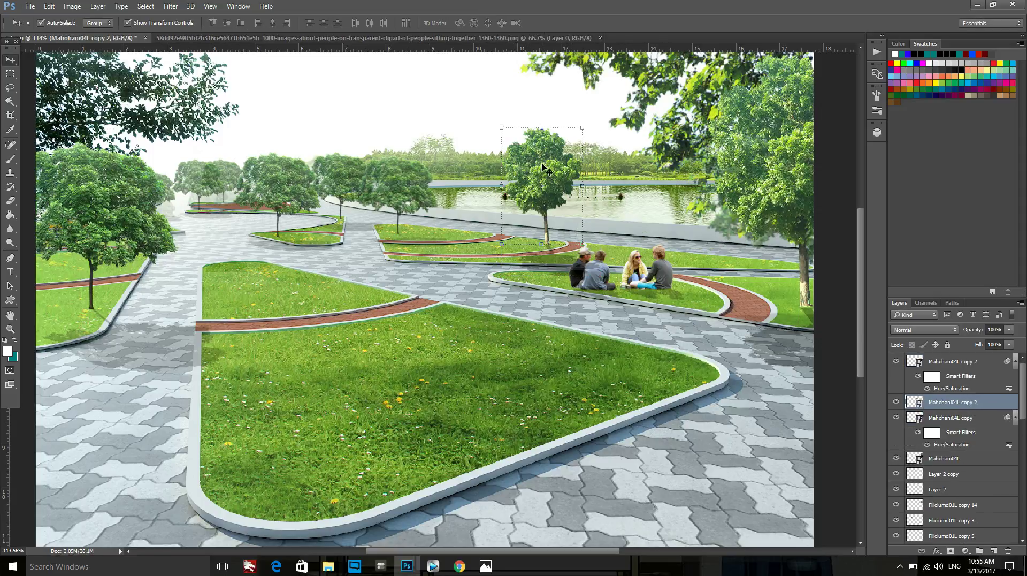
mouse_move(559, 170)
left_mouse_down()
mouse_move(682, 207)
mouse_move(694, 231)
left_mouse_up()
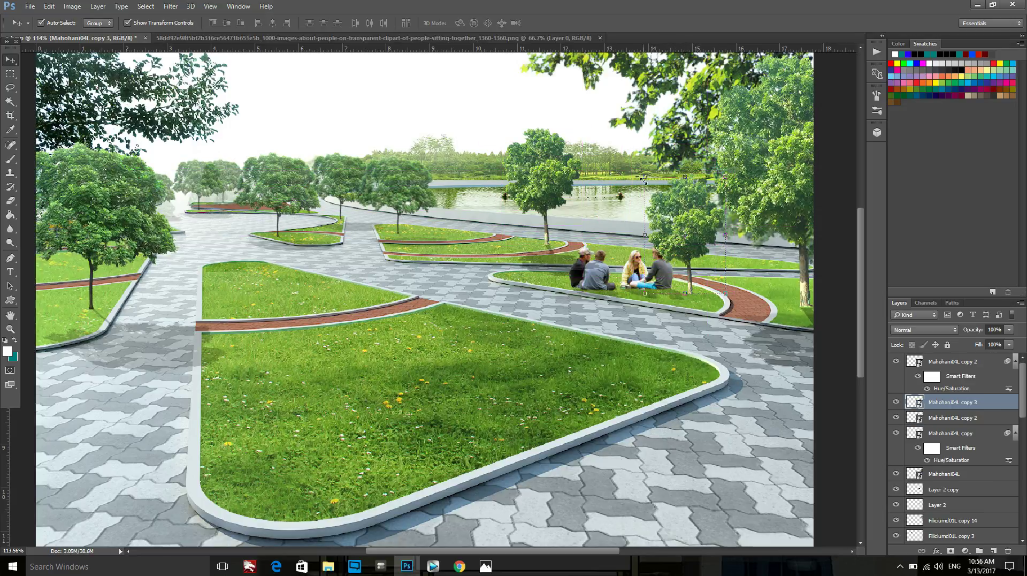
Step: Scale the copied tree to about 27%, nudge it right, commit, and deselect
left_click_drag(644, 178, 601, 120)
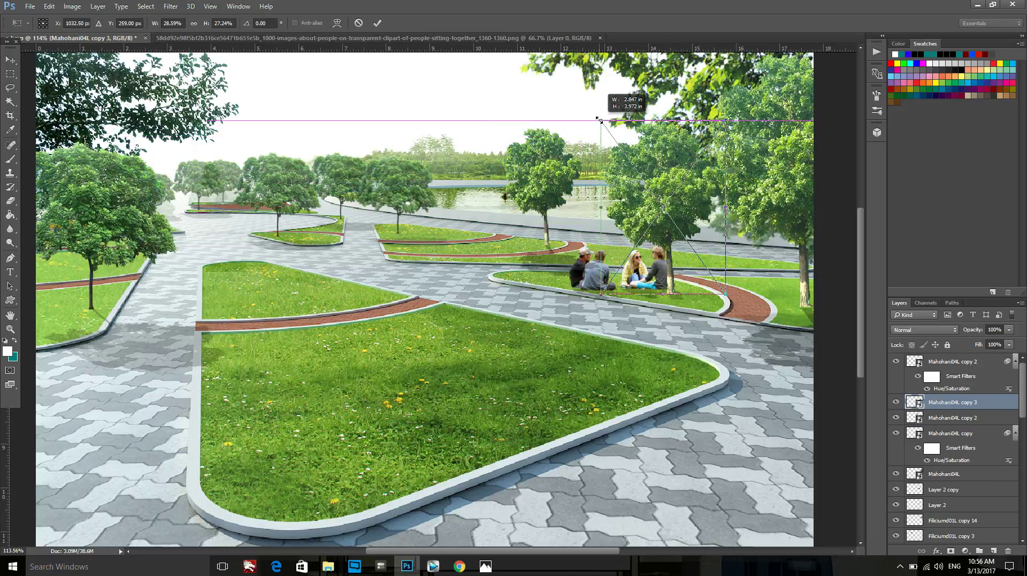
key("ctrl+z")
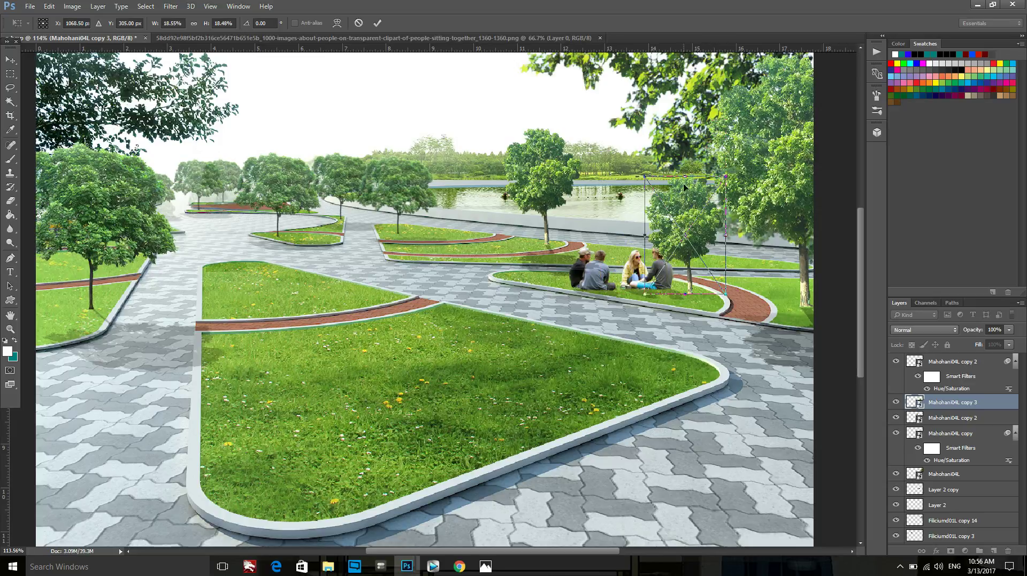
left_click_drag(645, 173, 608, 123)
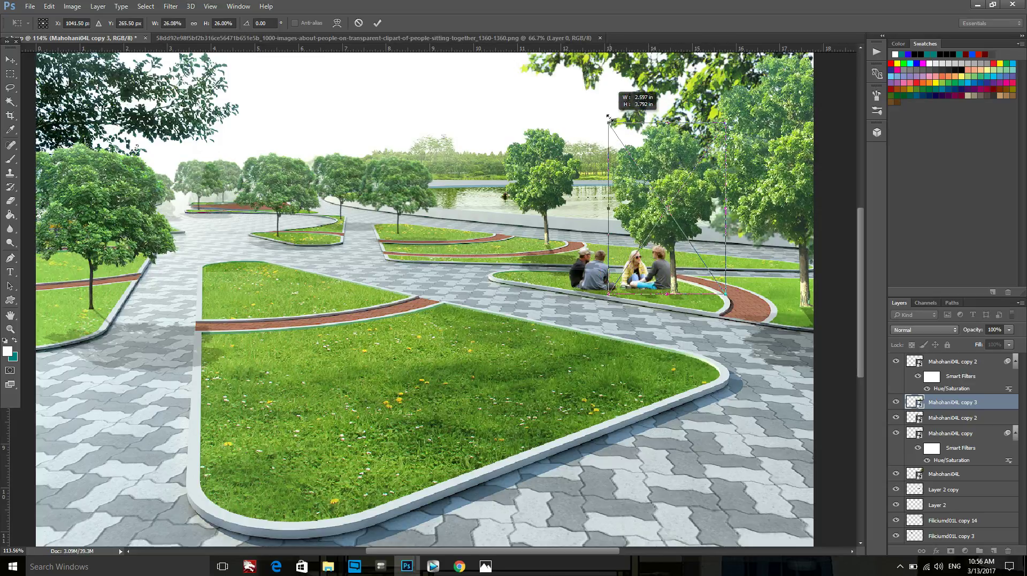
left_click_drag(675, 161, 689, 162)
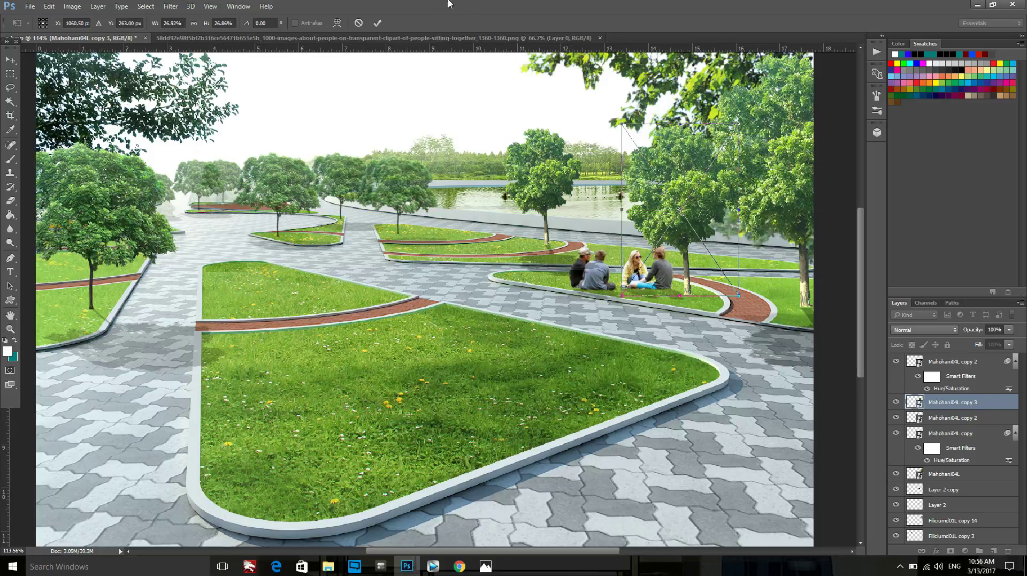
left_click(377, 23)
scroll(367, 236, "down", 2)
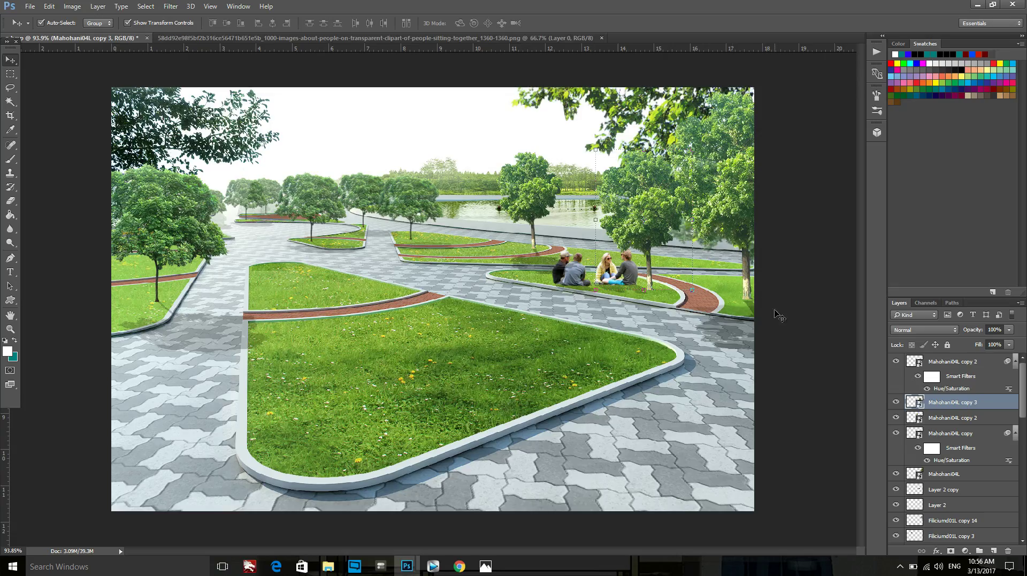
left_click(772, 352)
Step: Drag a copy of the tree shadow onto the left grass bed at 26% opacity
scroll(729, 303, "up", 2)
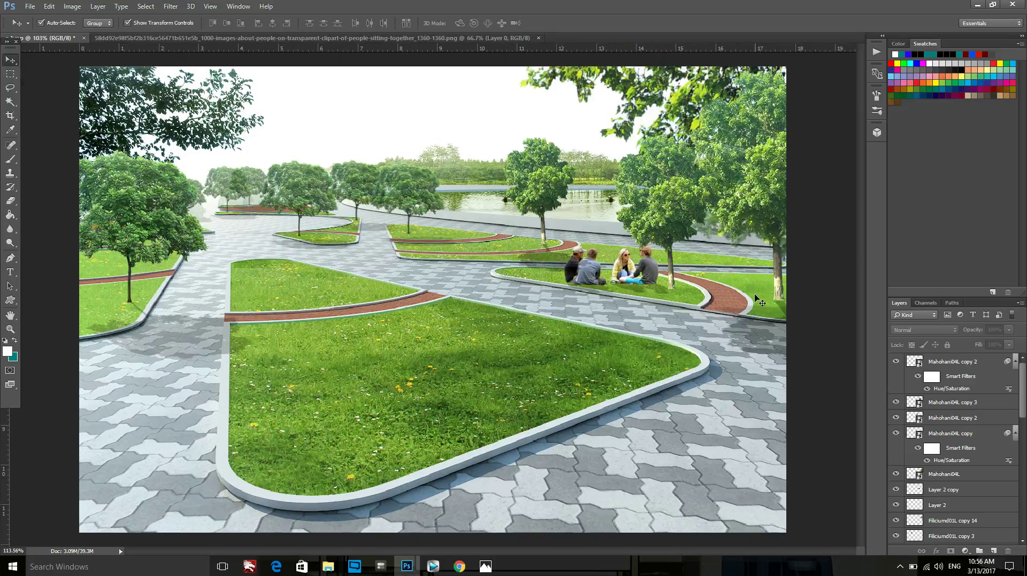
left_click(776, 334)
left_click_drag(763, 343, 637, 298)
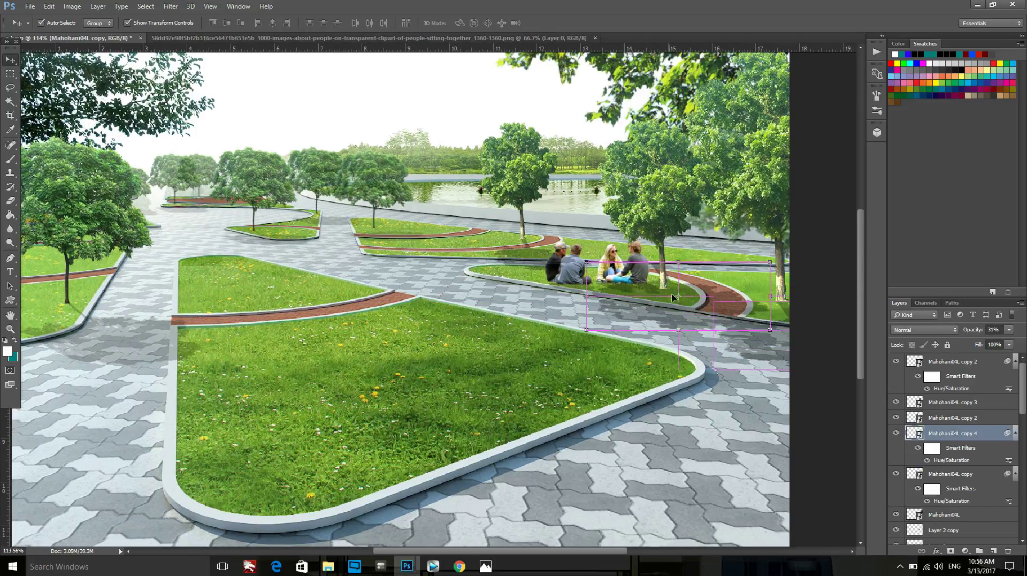
left_click(1008, 331)
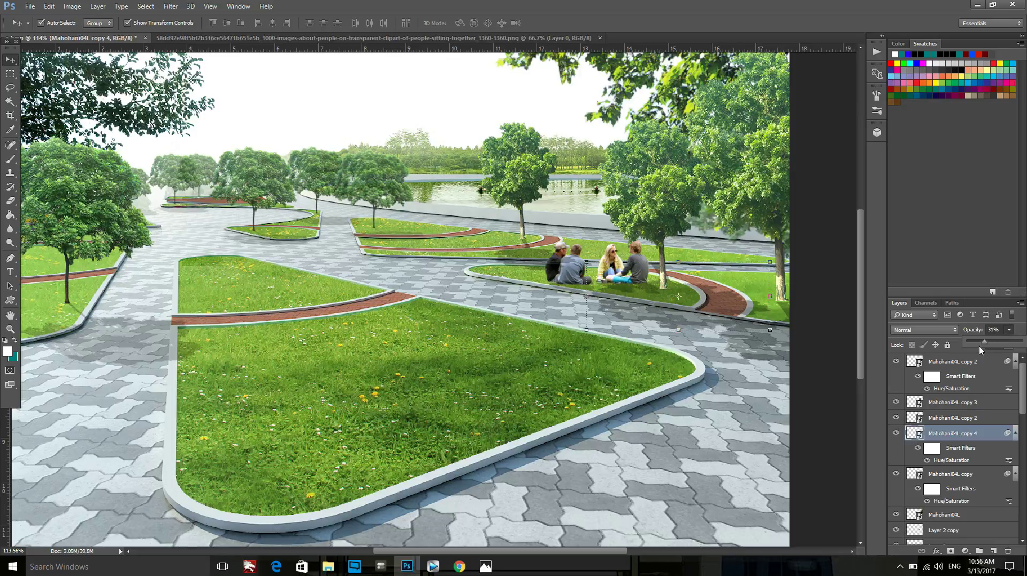
left_click_drag(982, 347, 984, 340)
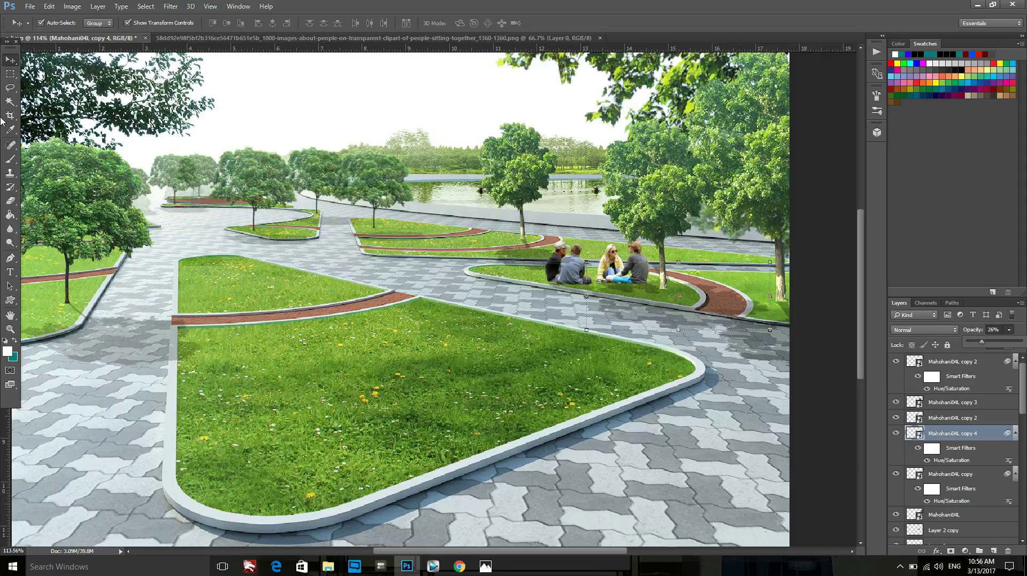
Step: Rasterize the new shadow layer
left_click(10, 200)
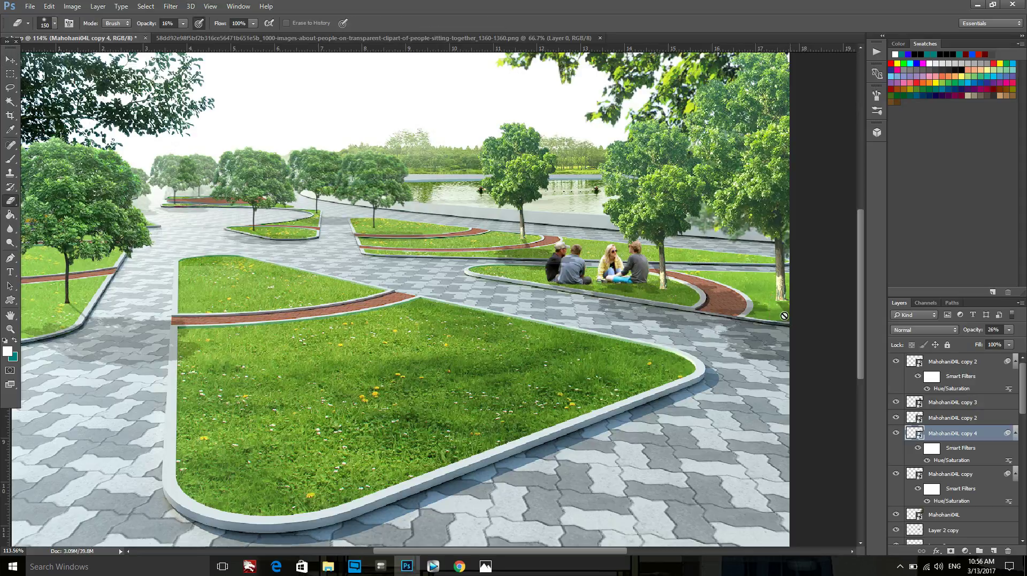
right_click(970, 436)
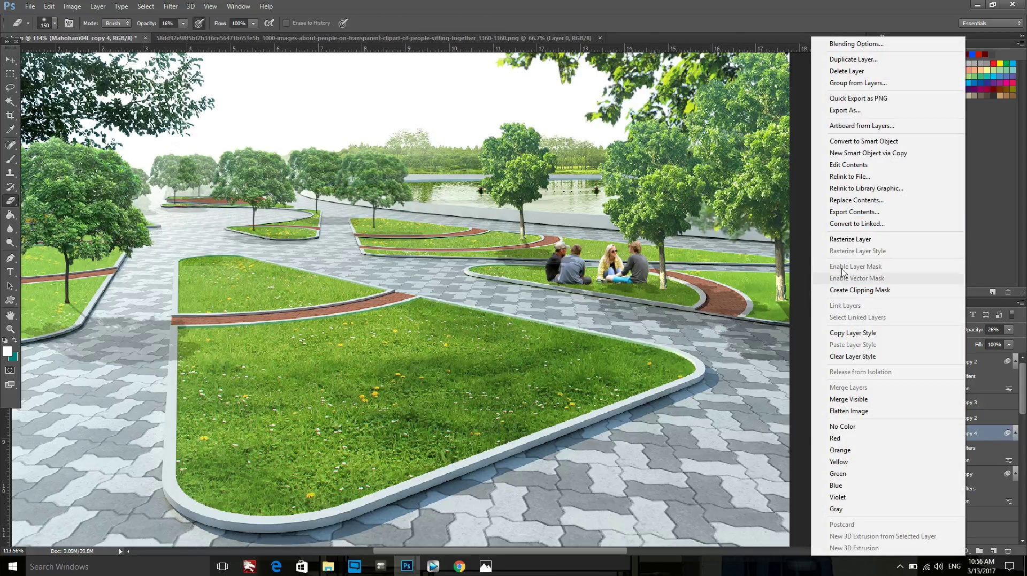
left_click(850, 239)
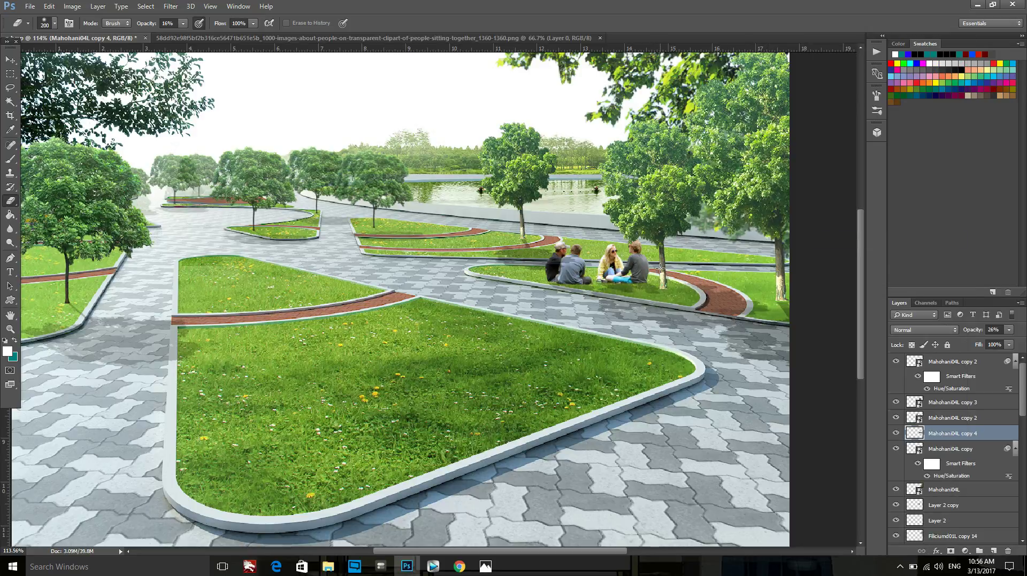
scroll(616, 309, "down", 2)
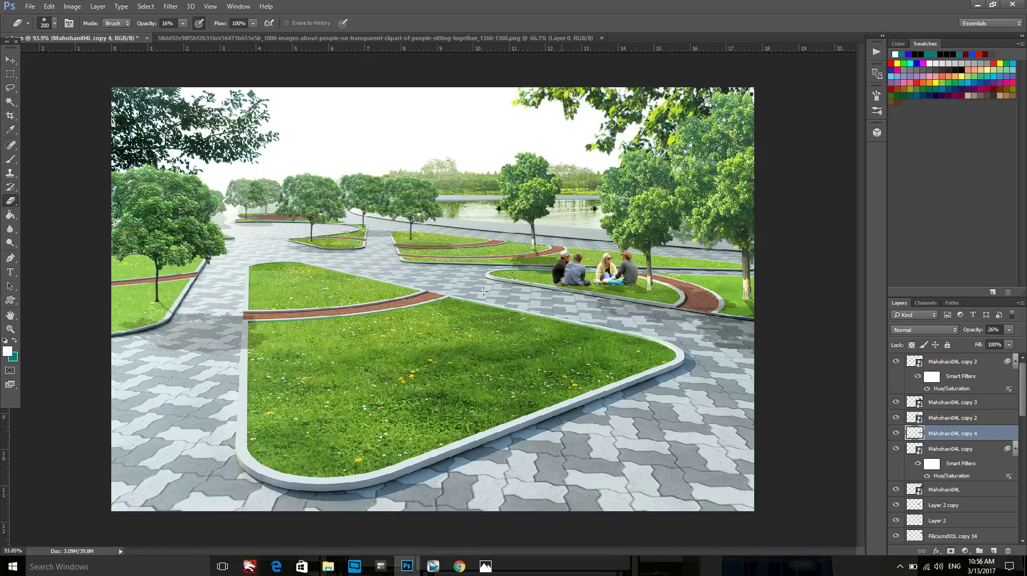
left_click(9, 60)
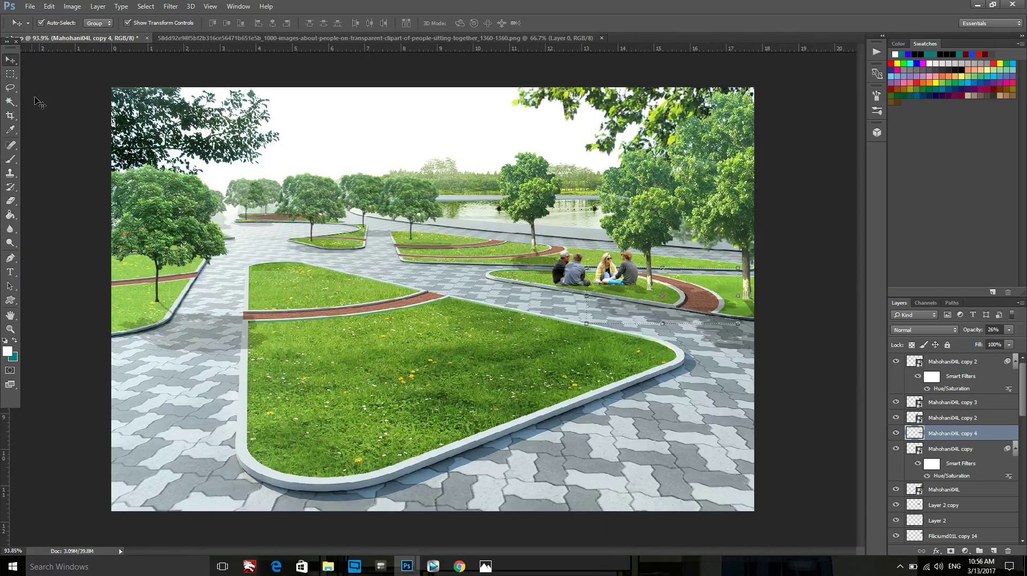
Step: Lower the new right-hand tree's opacity to 87%
scroll(256, 134, "down", 1)
left_click(605, 238)
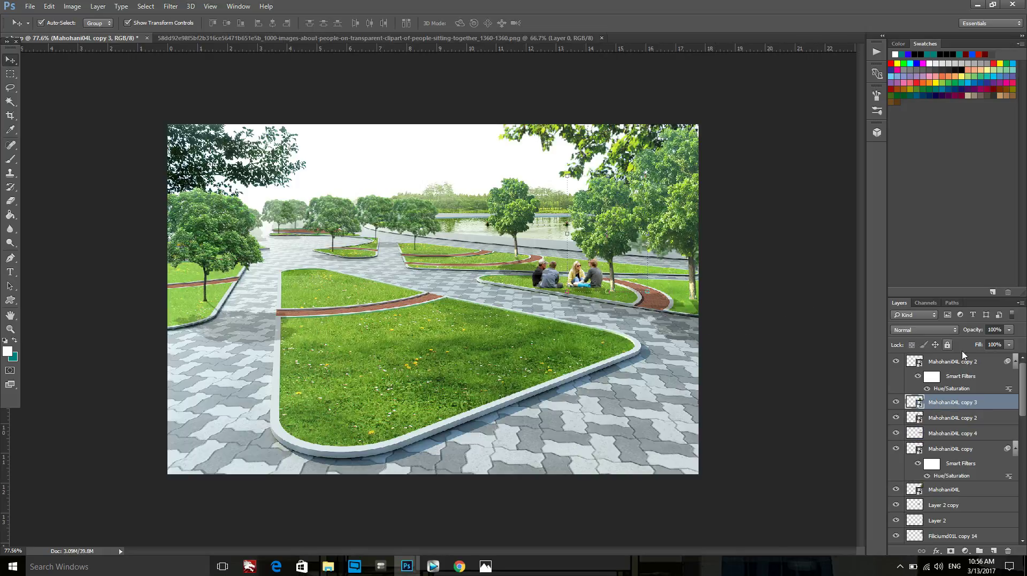
left_click(1009, 330)
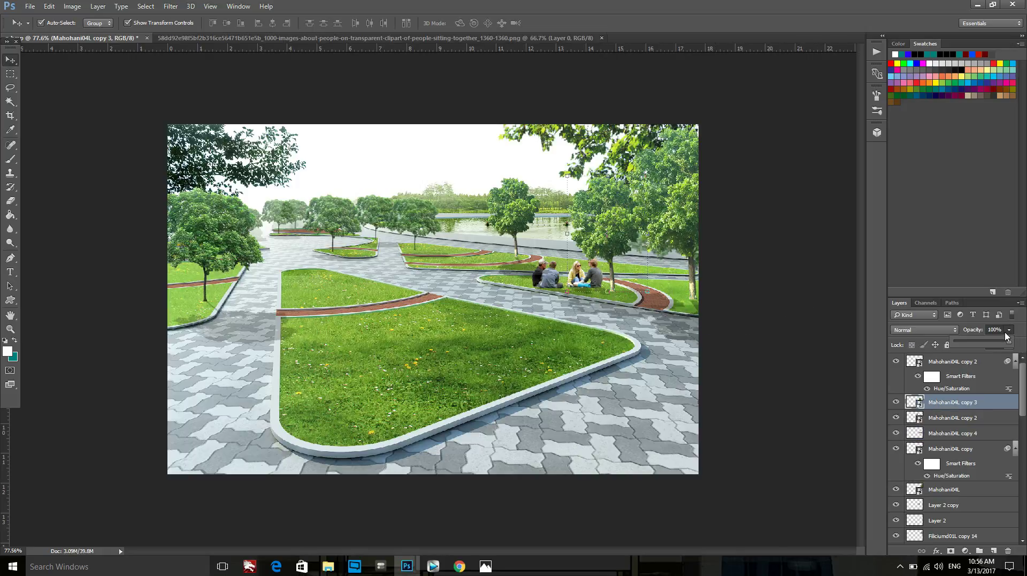
left_click(999, 342)
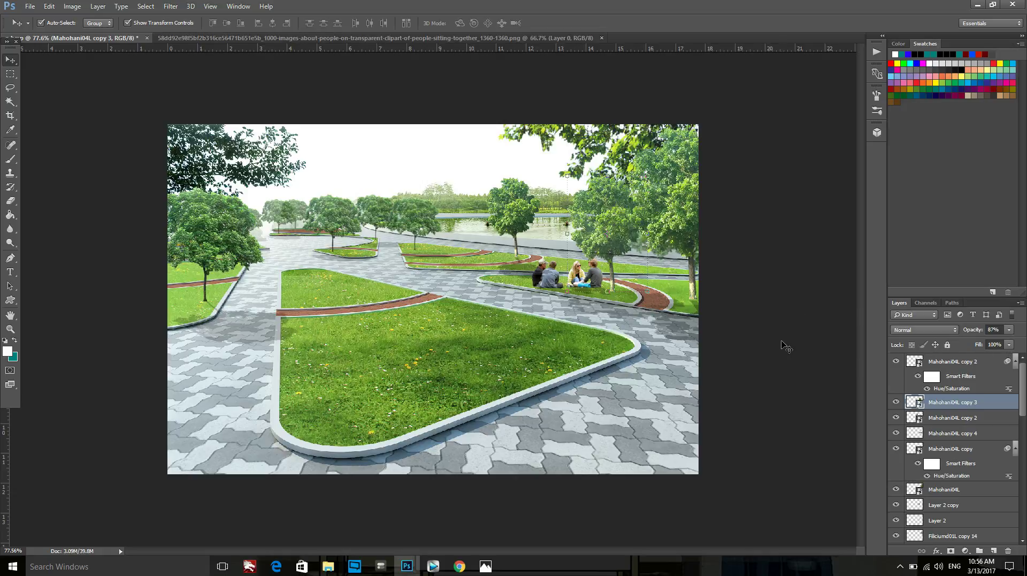
Step: Drag a copy of the lakeside tree slightly right and commit its placement
left_click(522, 213)
scroll(463, 275, "up", 5)
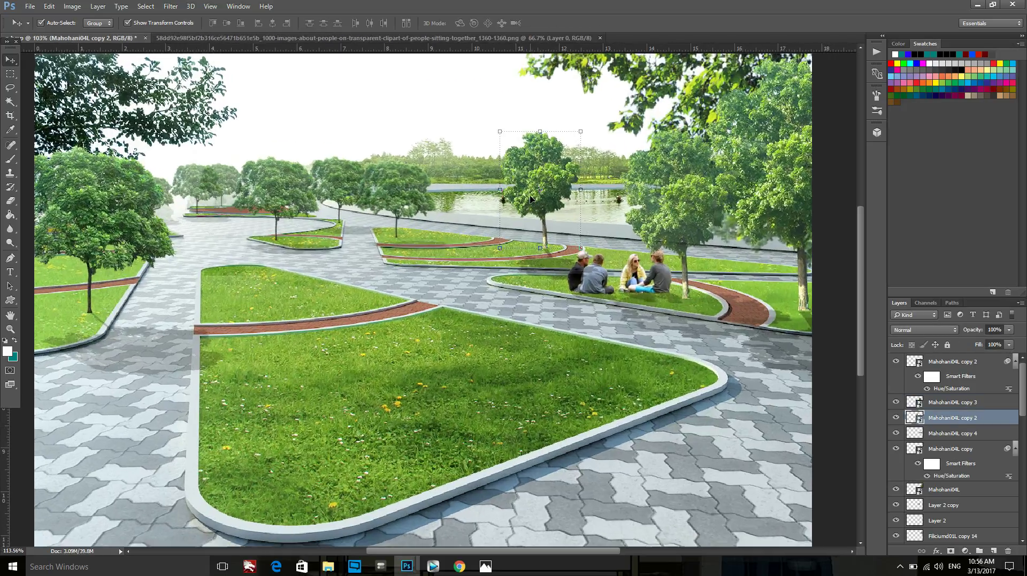
left_click_drag(558, 211, 605, 219)
key("ctrl+t")
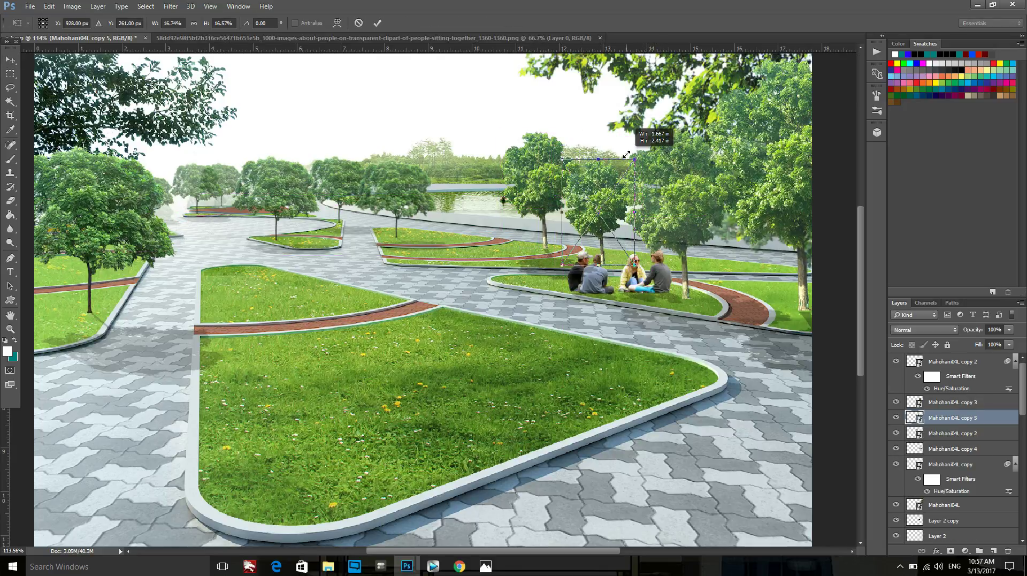
left_click(627, 155)
left_click_drag(611, 209, 619, 208)
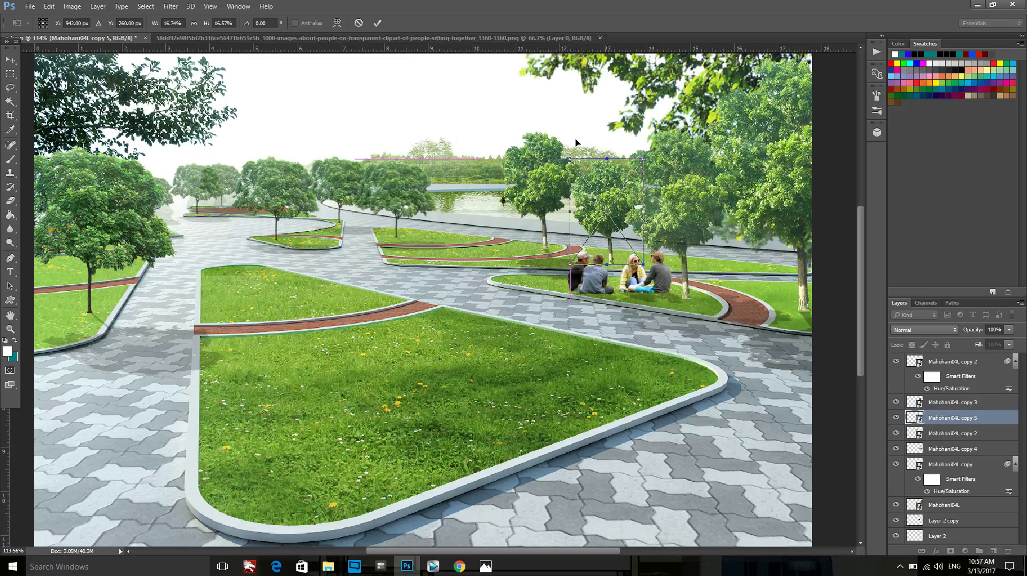
left_click(379, 24)
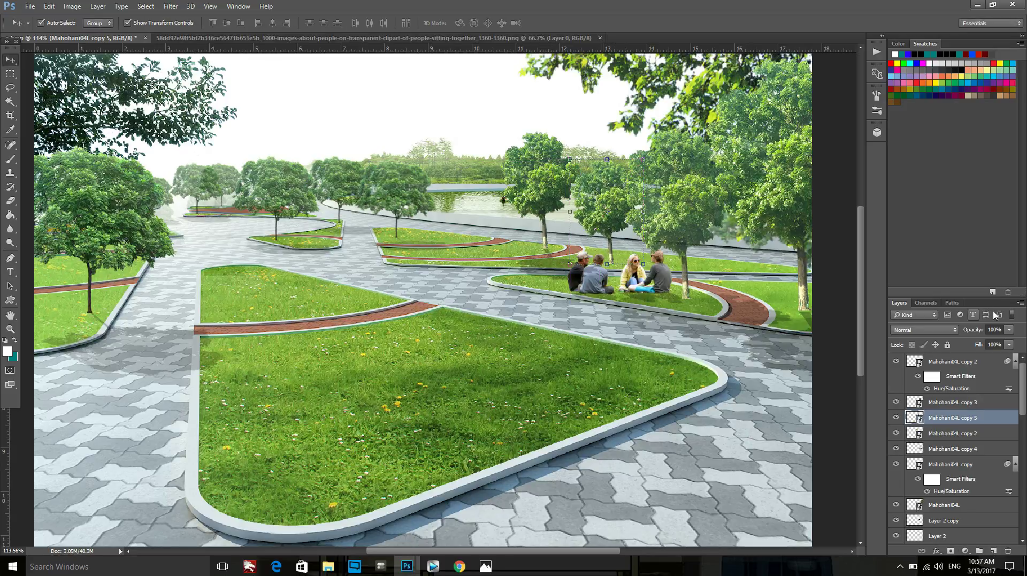
Step: Move the tree copy below Mahohani04L copy 4 and set its opacity to 78%
left_click(1009, 329)
left_click_drag(952, 419, 958, 463)
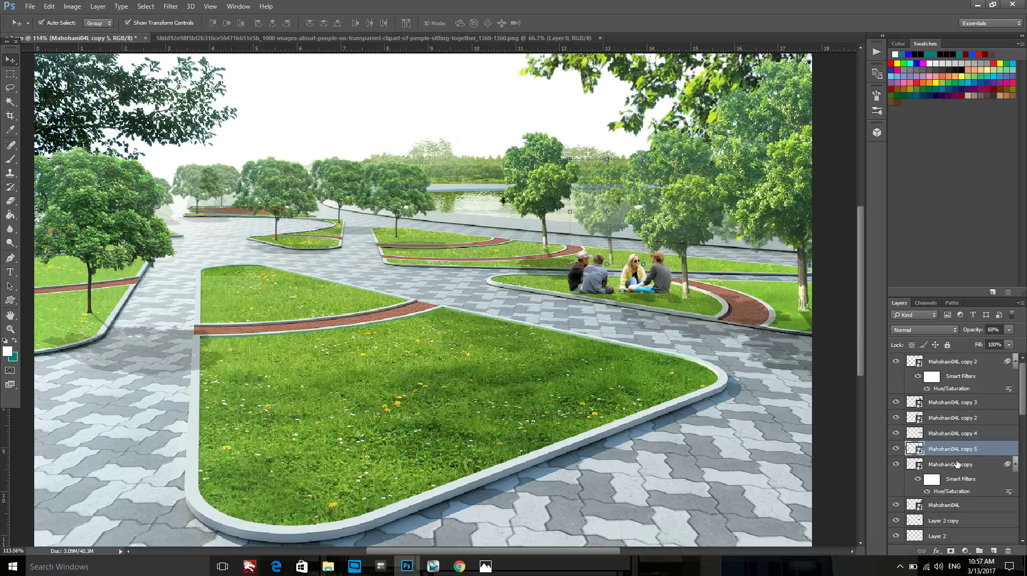
left_click(1009, 332)
left_click_drag(1001, 342, 1011, 343)
key("ctrl+Tab")
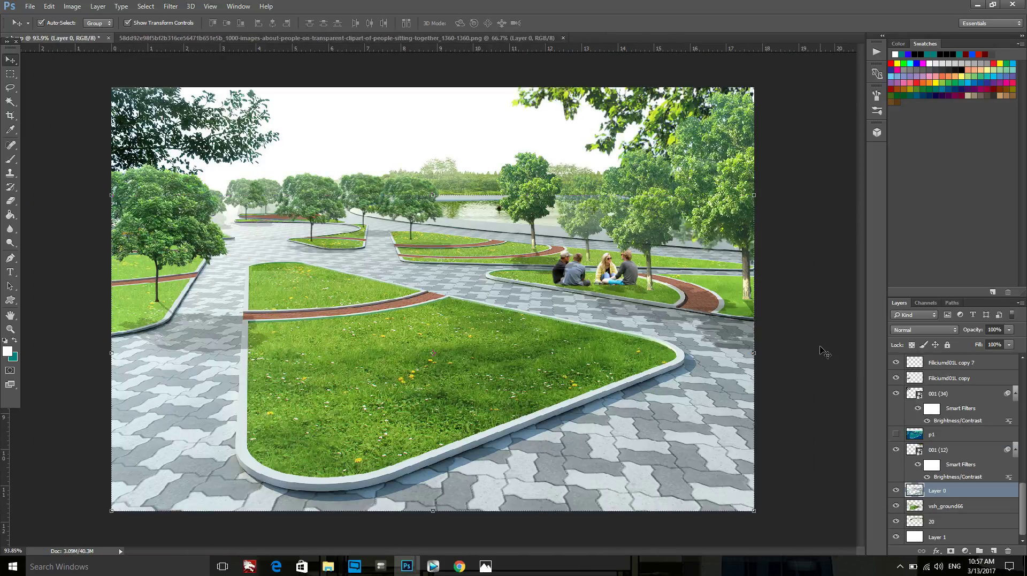
Step: Drag a duplicate of the lakeside tree left, scale it down, and commit
left_click(813, 345)
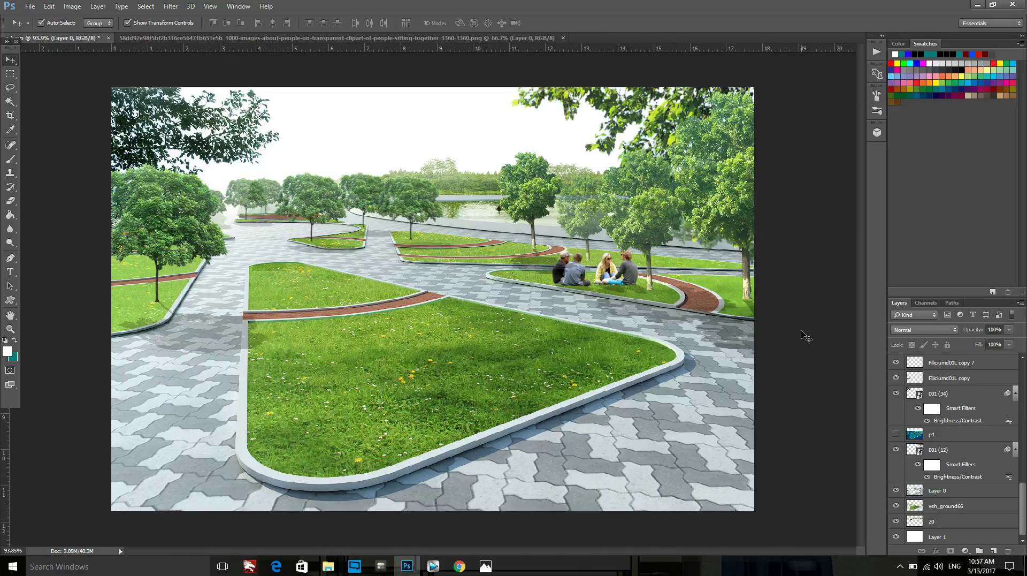
key("ctrl+minus")
key("ctrl+0")
scroll(431, 229, "up", 1)
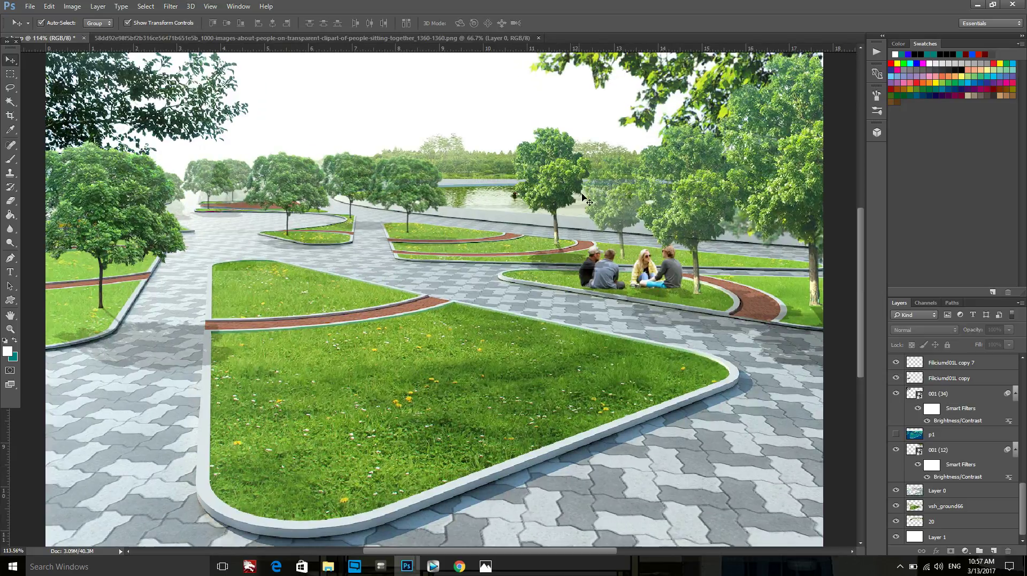
left_click(554, 170)
left_click_drag(557, 177, 346, 172)
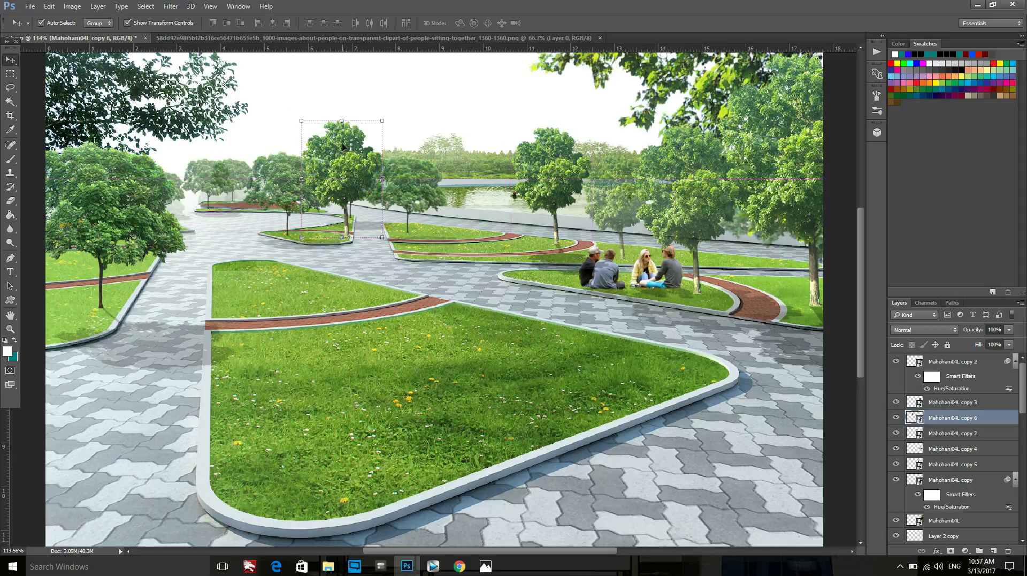
left_click_drag(382, 121, 366, 161)
key("ctrl+plus")
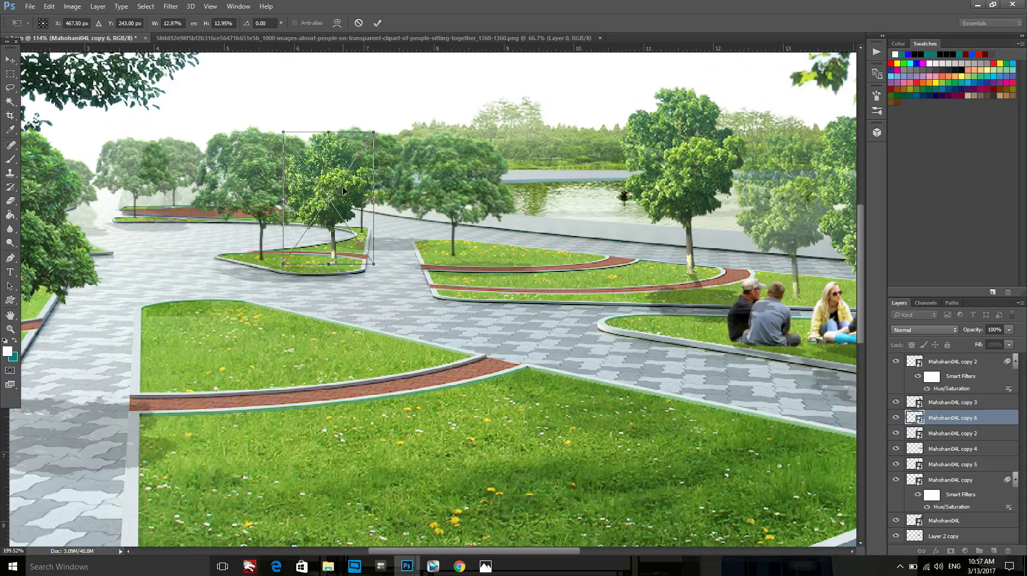
left_click_drag(353, 211, 359, 217)
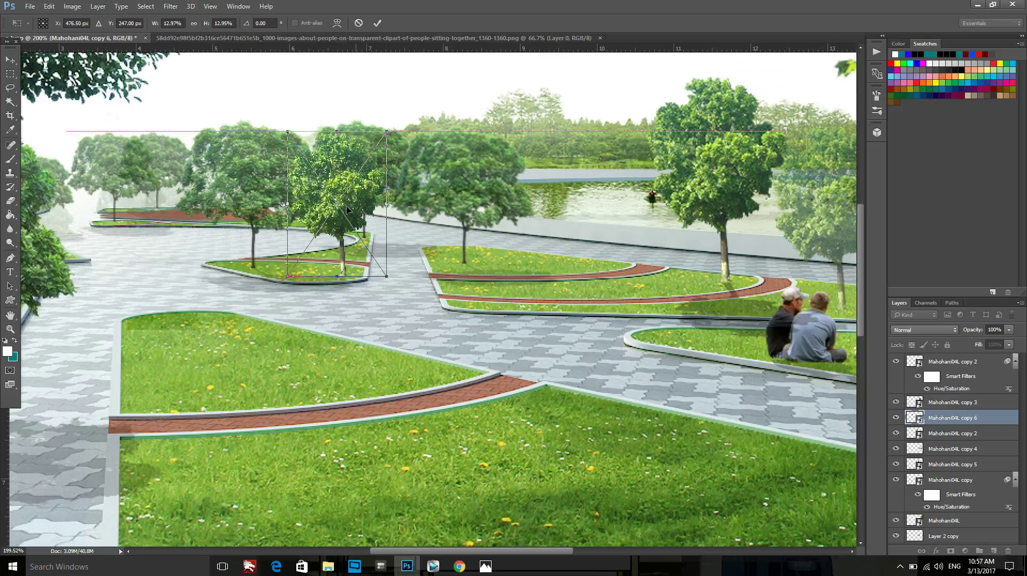
left_click(377, 23)
Step: Add a larger duplicate tree to its right and drag a tree shadow copy onto the paving
scroll(389, 83, "down", 2)
left_click_drag(364, 189, 488, 215, "alt")
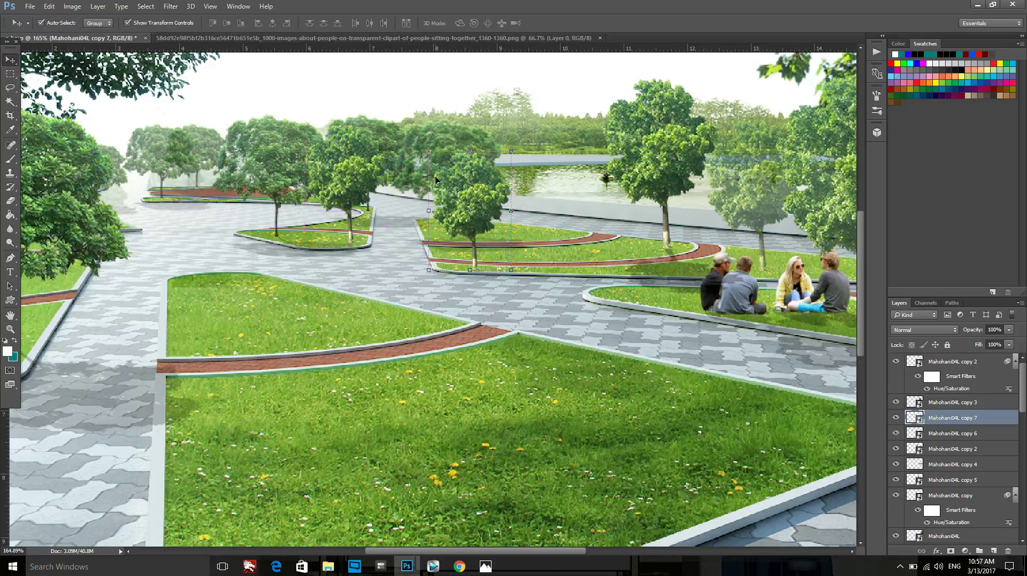
left_click_drag(431, 150, 417, 128)
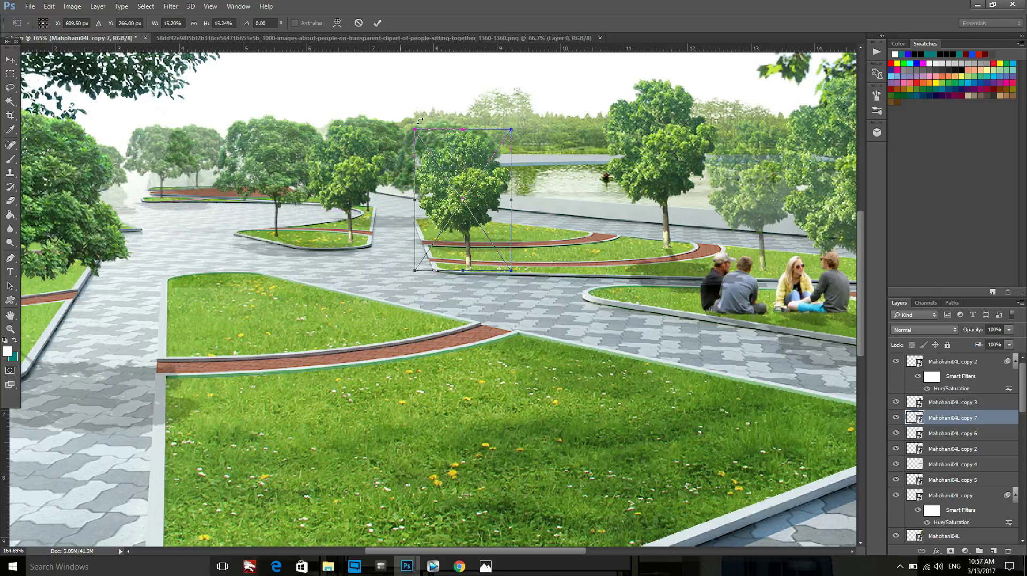
left_click(379, 22)
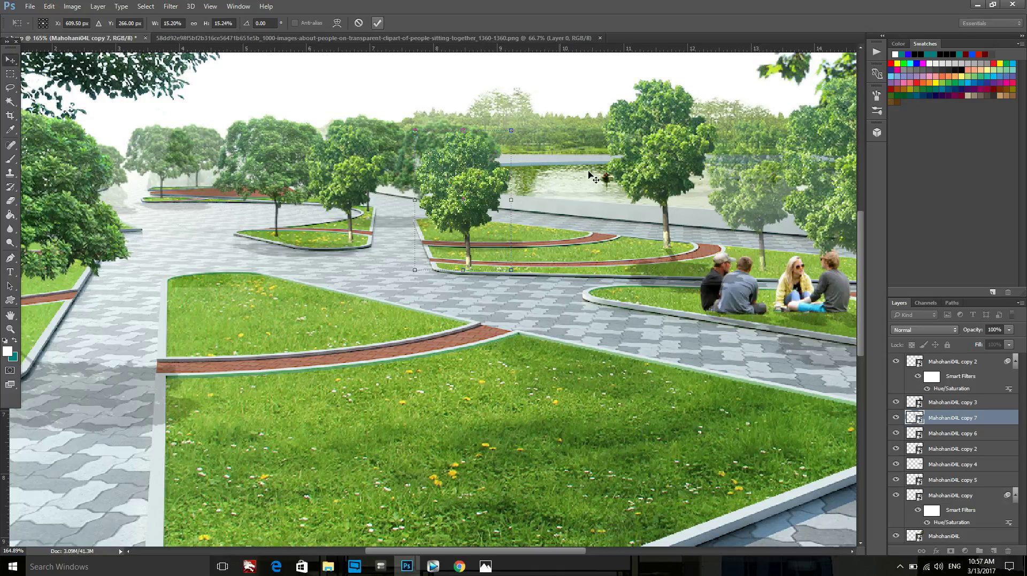
left_click(680, 274)
left_click_drag(663, 274, 465, 287)
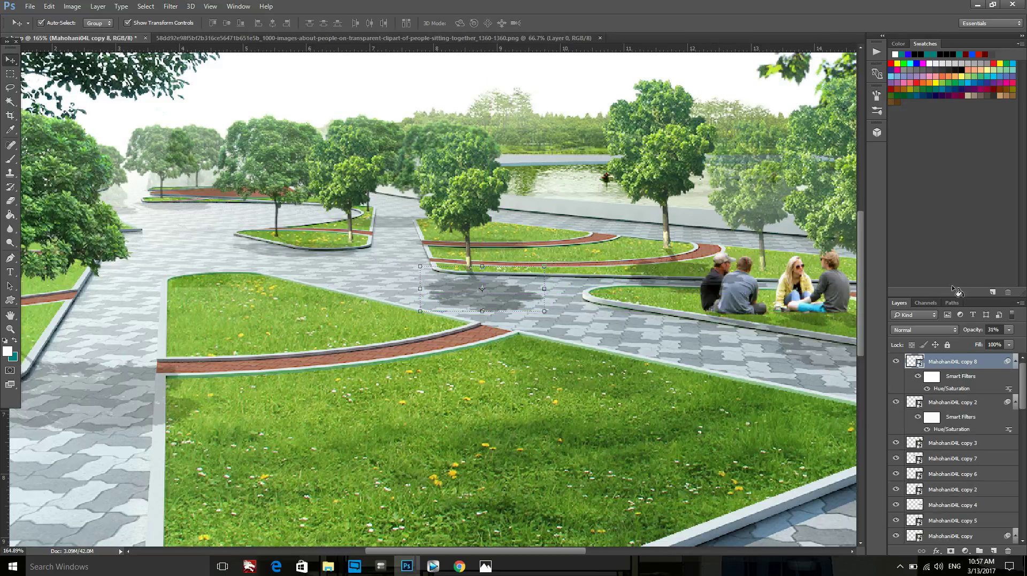
Step: Fade the shadow to 14% and add a skewed duplicate lying flat on the paving
left_click(1009, 330)
left_click_drag(983, 344, 974, 345)
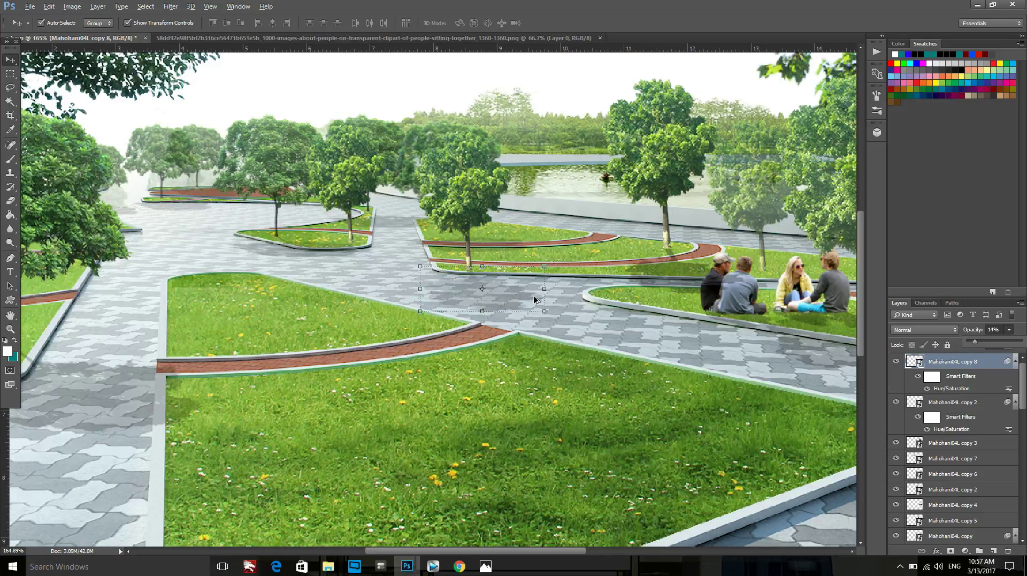
left_click_drag(504, 294, 392, 264)
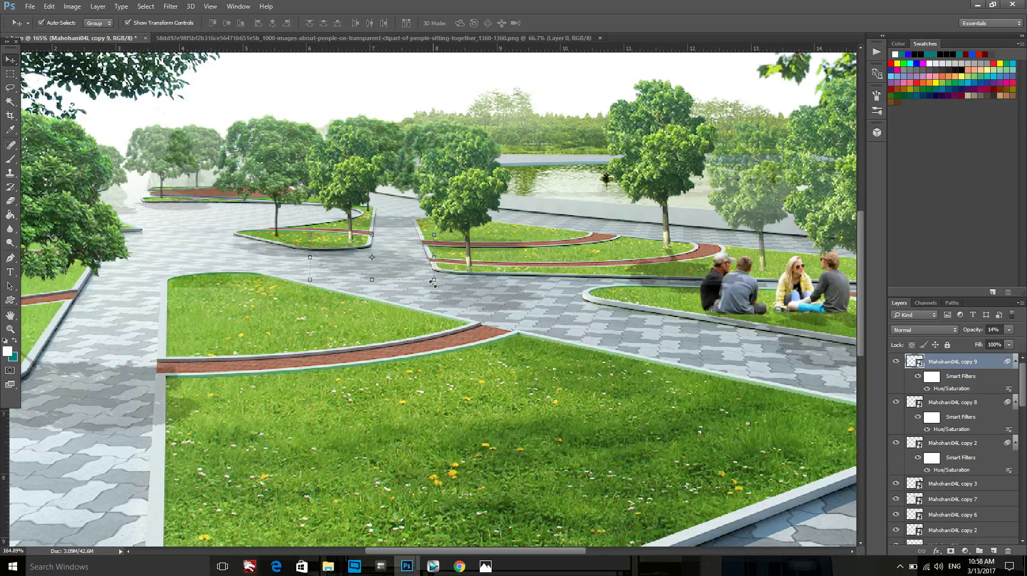
left_click(435, 278)
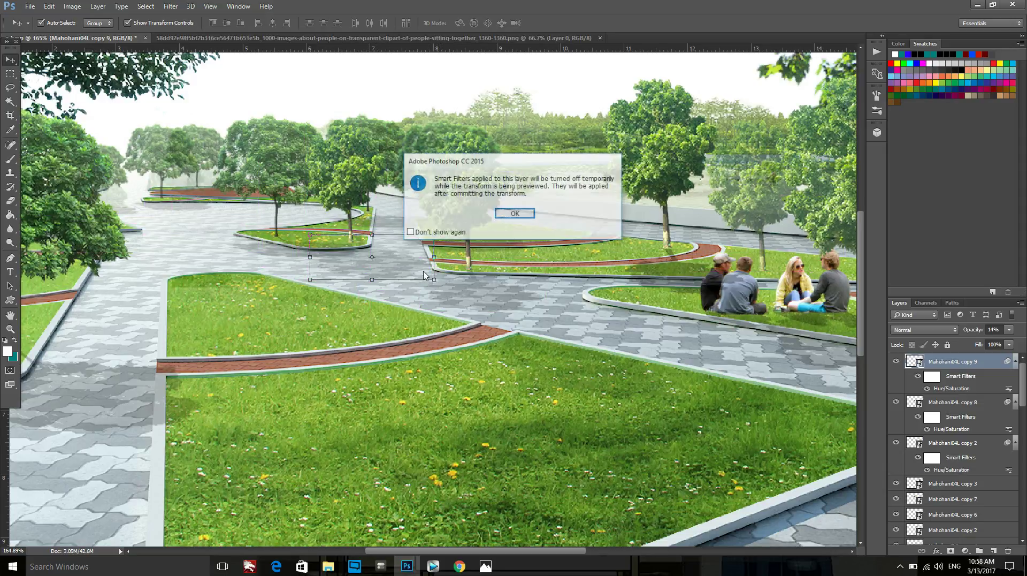
left_click(513, 214)
mouse_move(434, 257)
left_mouse_down()
mouse_move(469, 258)
mouse_move(425, 272)
left_mouse_up()
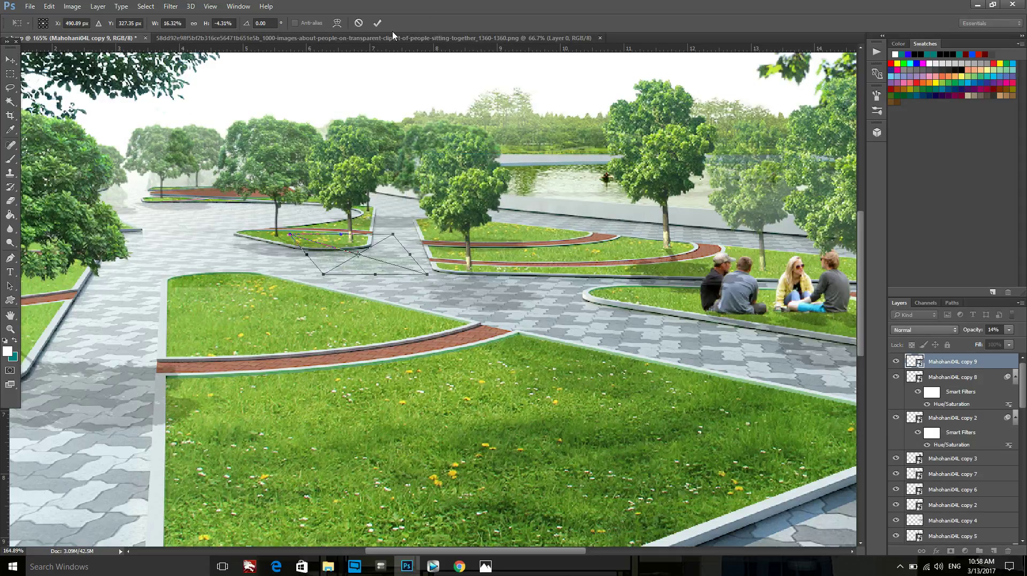
left_click(378, 23)
Step: Raise the background tree copy 5's opacity to 74%
scroll(369, 214, "down", 5)
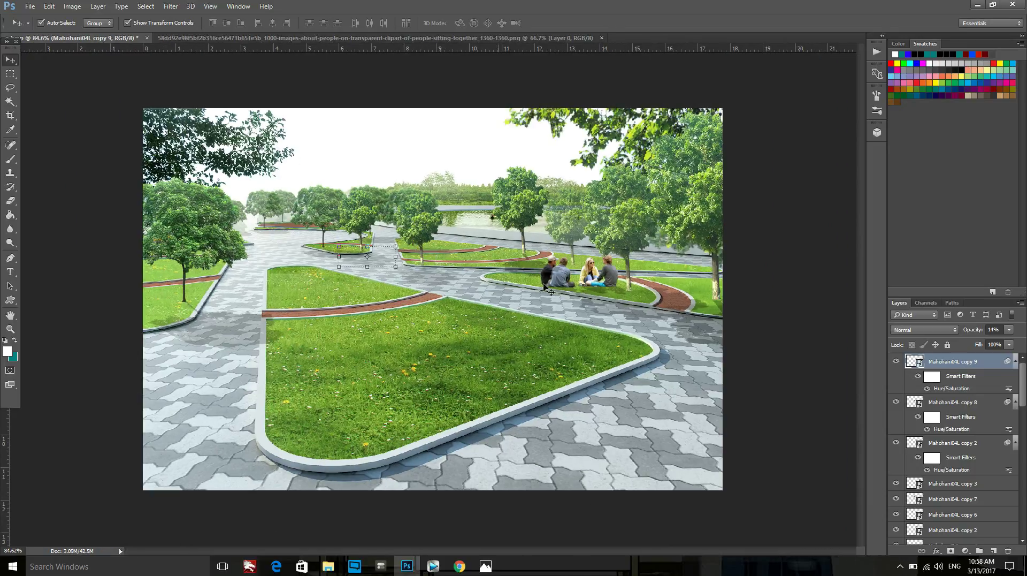
left_click(567, 206)
scroll(567, 206, "up", 1)
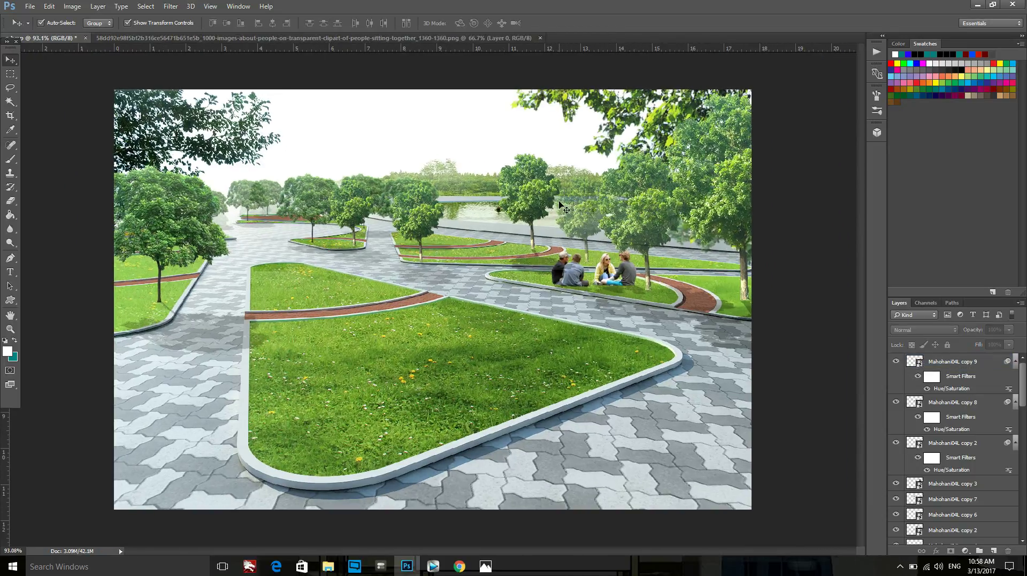
left_click(1013, 328)
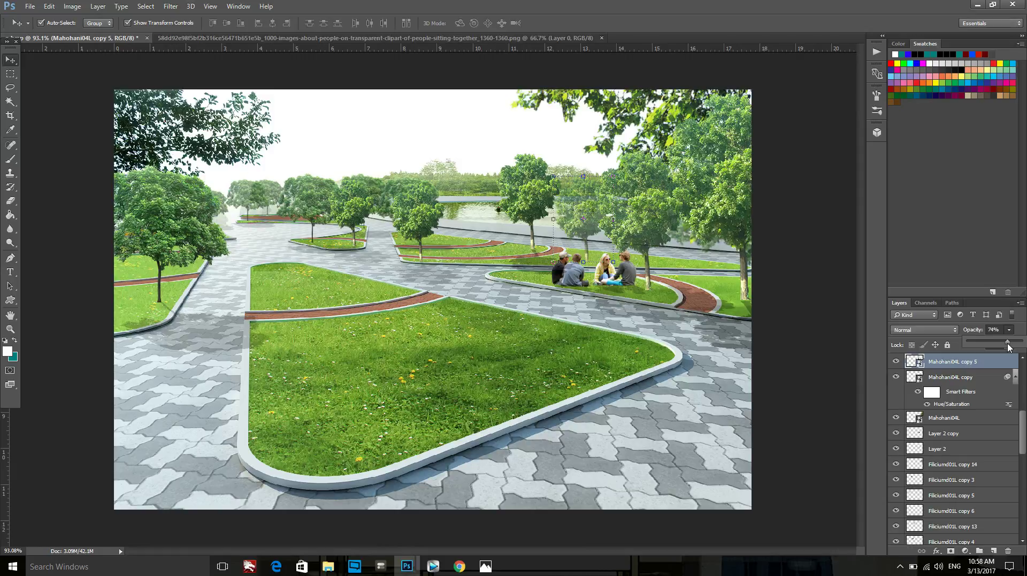
left_click(795, 399)
scroll(501, 388, "down", 2)
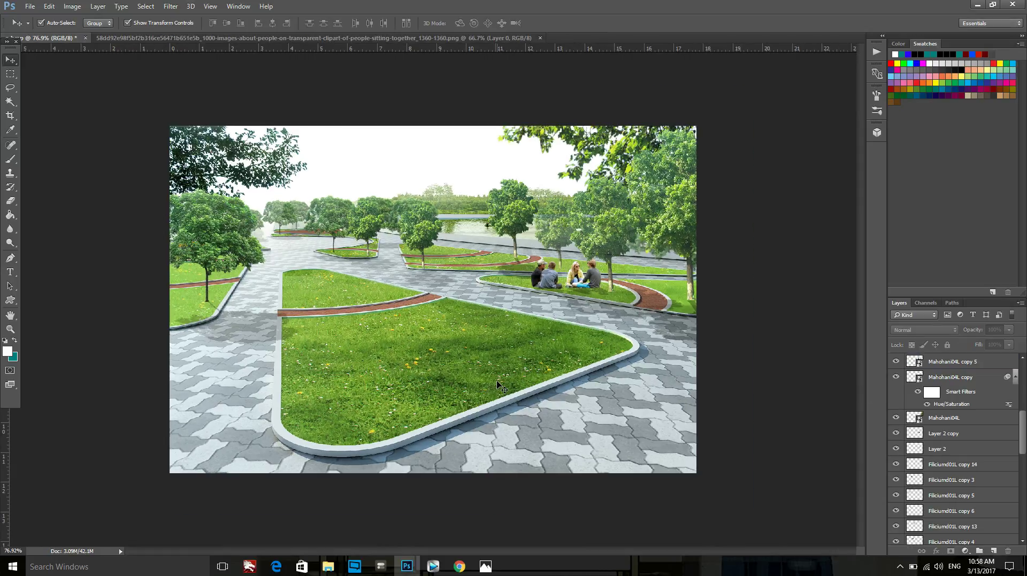
scroll(698, 372, "up", 1)
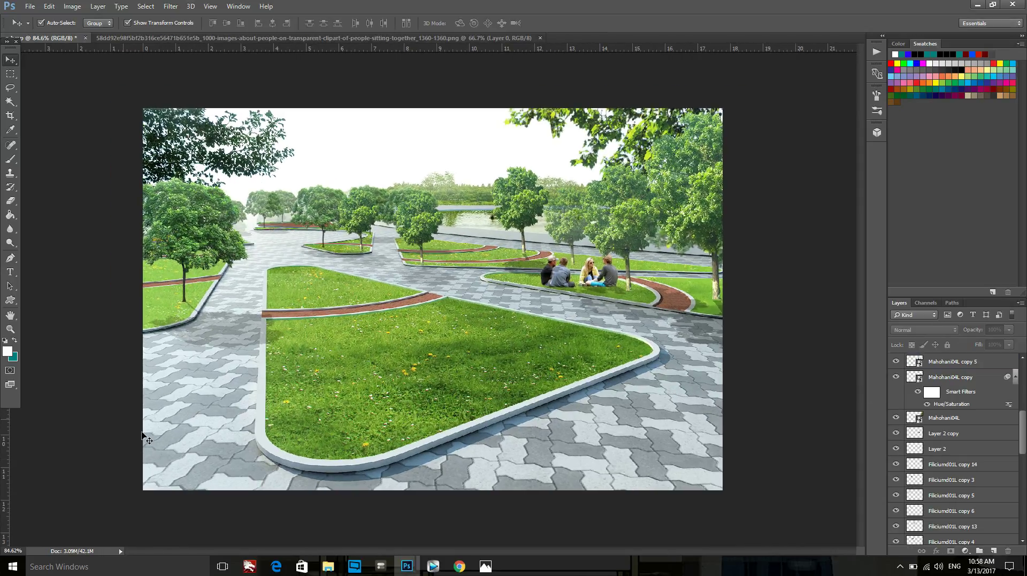
mouse_move(329, 566)
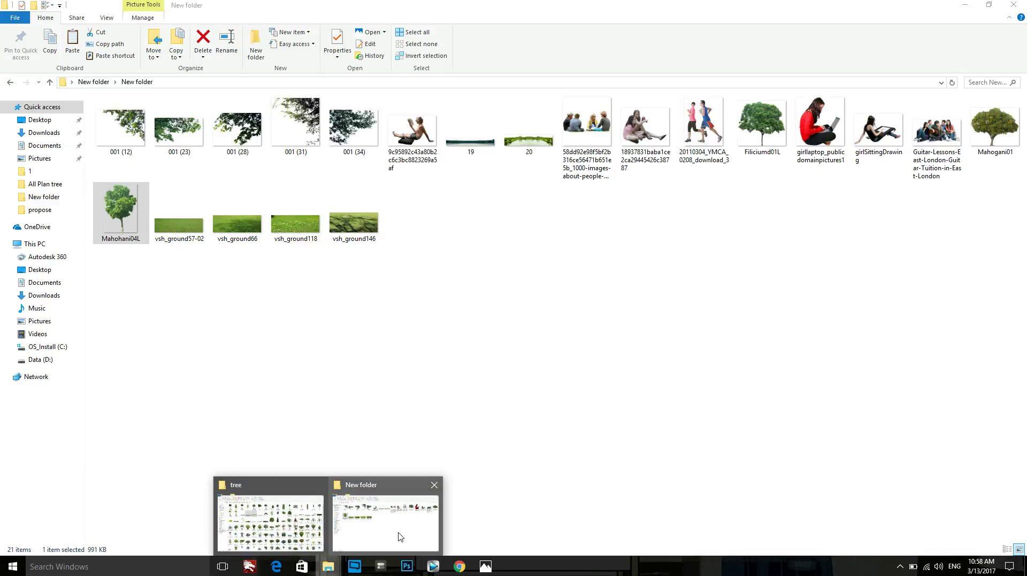
Step: Open girlSittingDrawing.png from the New folder with Adobe Photoshop CC 2015
left_click(400, 536)
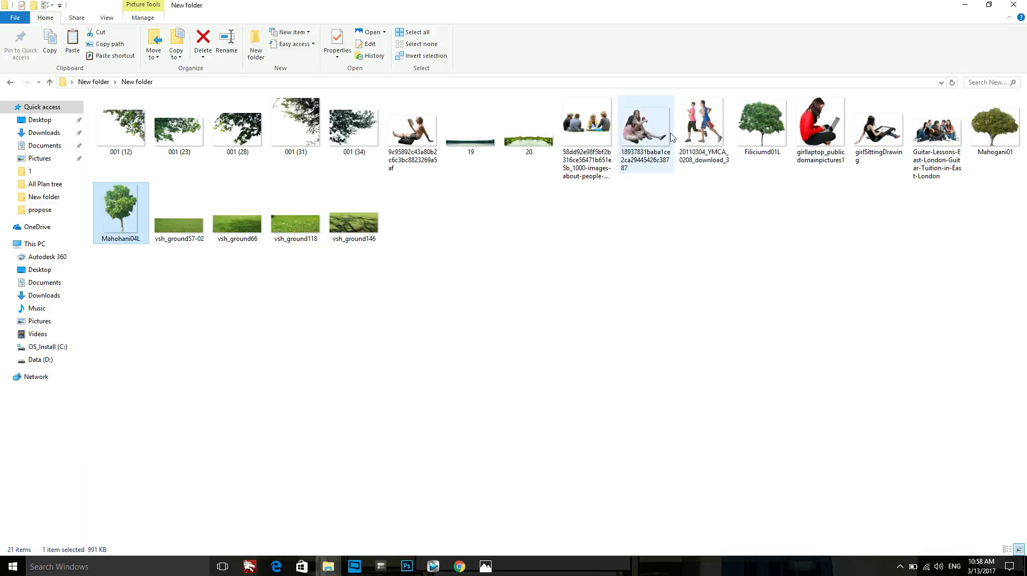
left_click(886, 131)
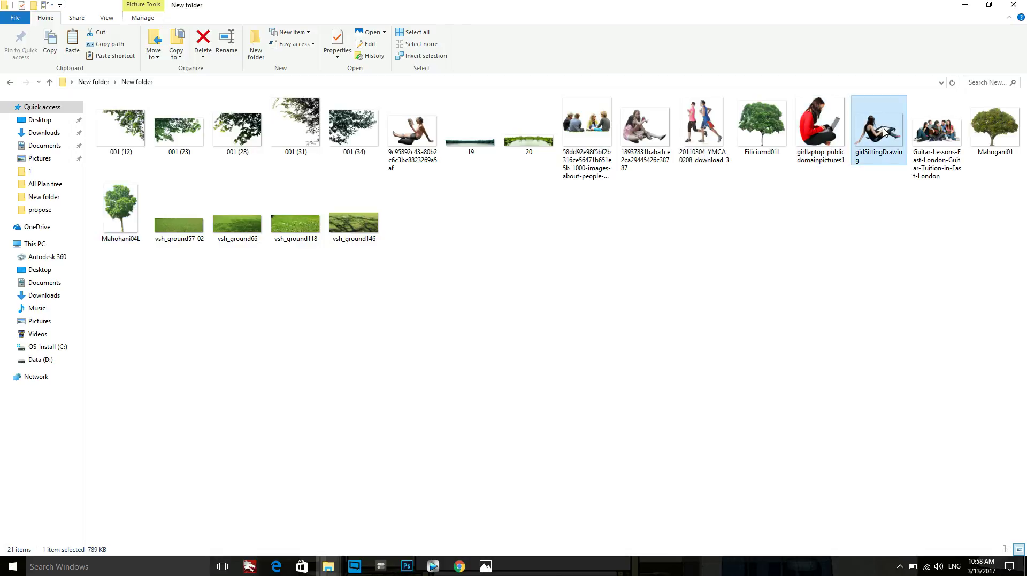
right_click(884, 129)
mouse_move(868, 281)
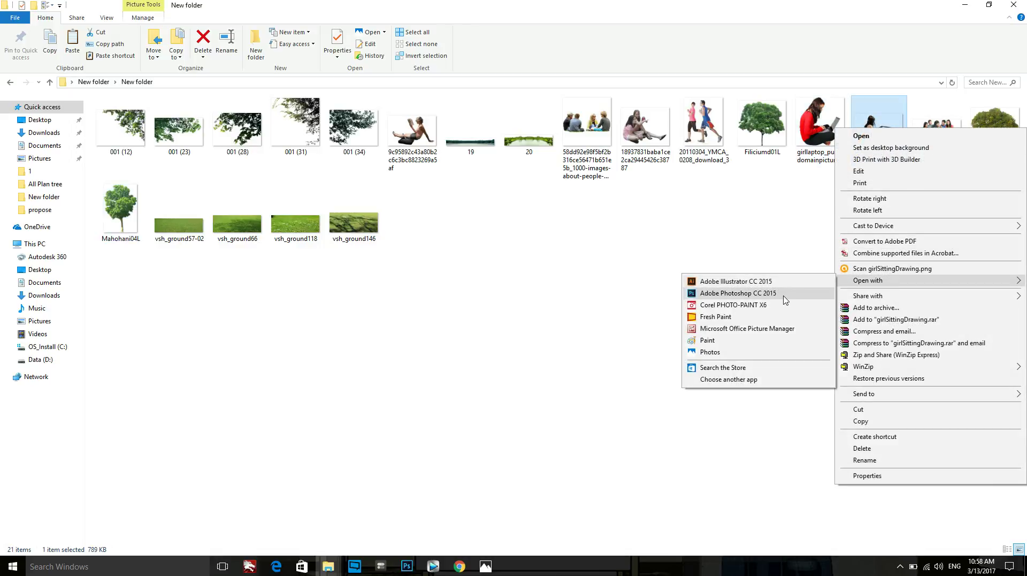
left_click(784, 296)
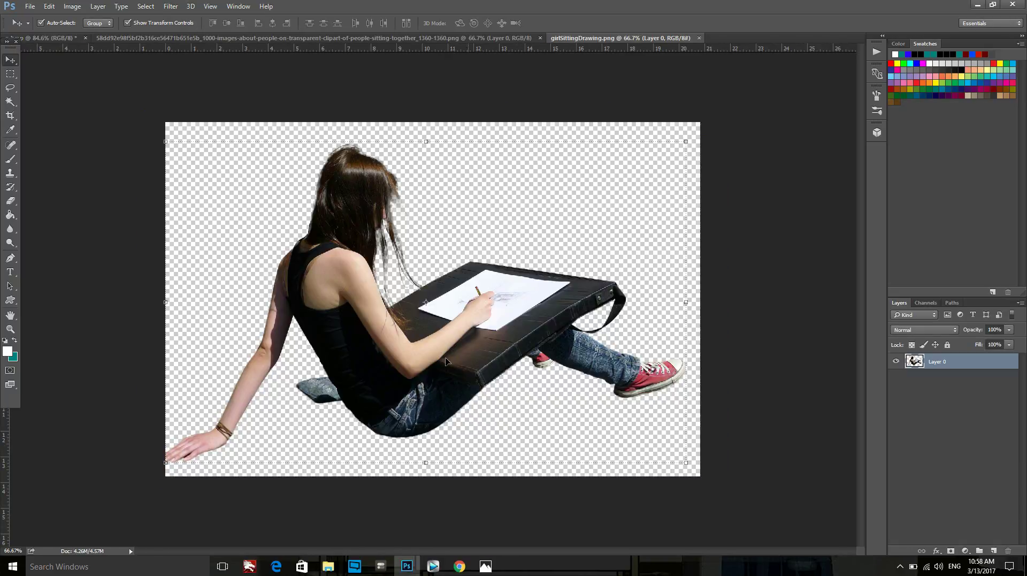
Step: Bring the drawing-board girl into the park as Layer 3, scaled to about 17.5% on the front grass bed
left_click_drag(446, 361, 54, 37)
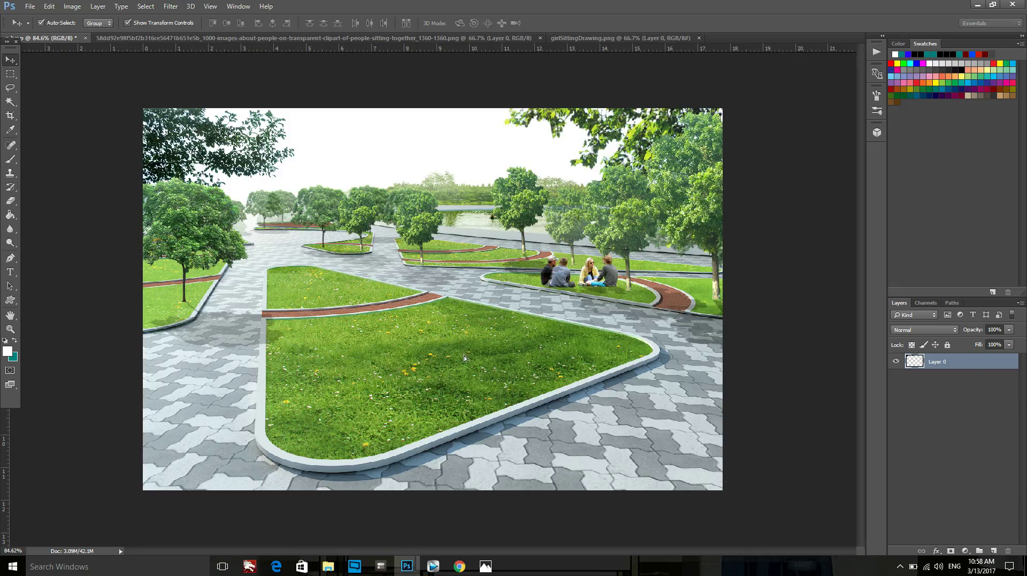
left_click_drag(54, 36, 467, 357)
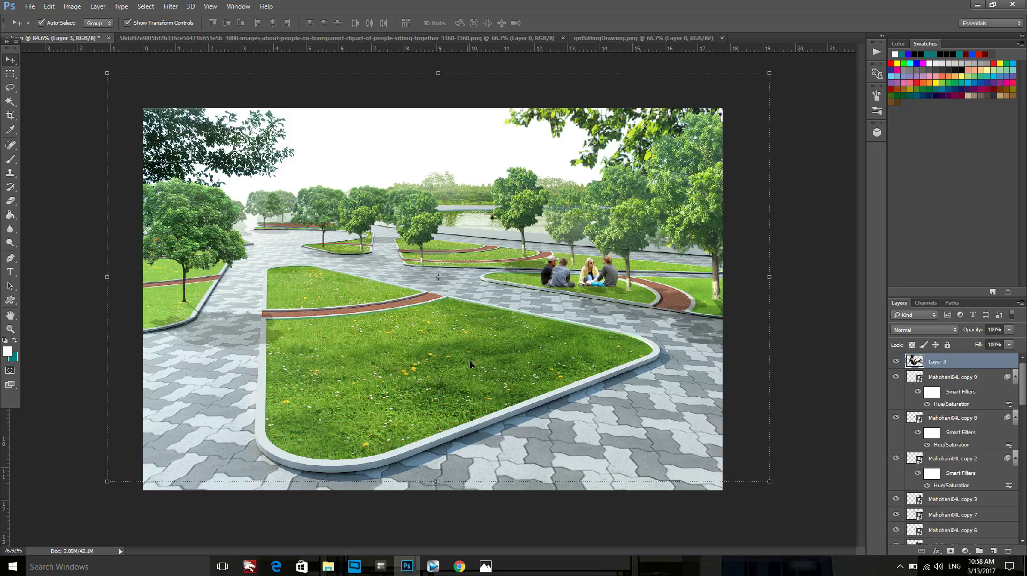
scroll(628, 185, "down", 3)
left_click_drag(643, 160, 428, 284)
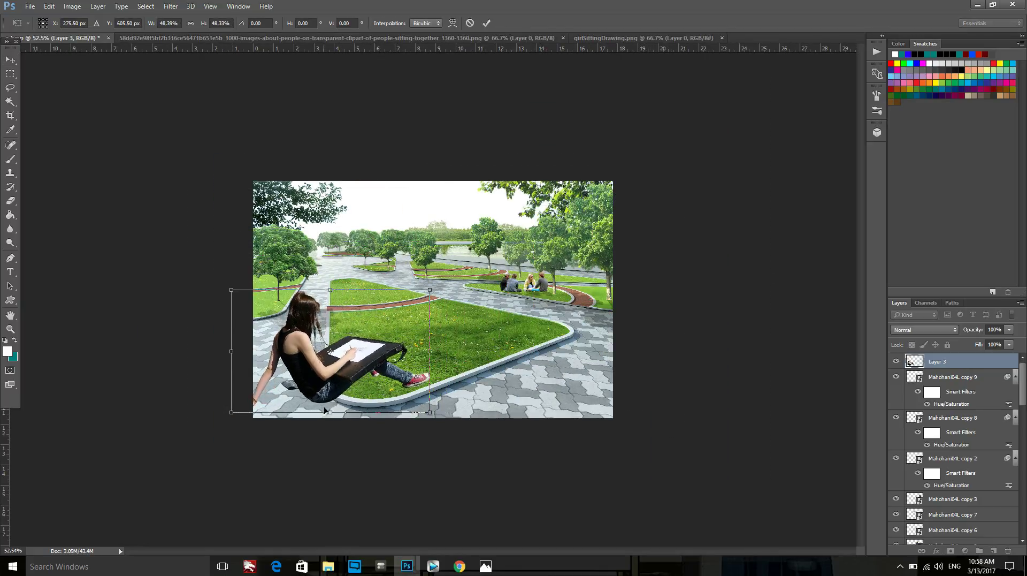
mouse_move(419, 321)
left_mouse_down()
mouse_move(532, 268)
mouse_move(430, 299)
left_mouse_up()
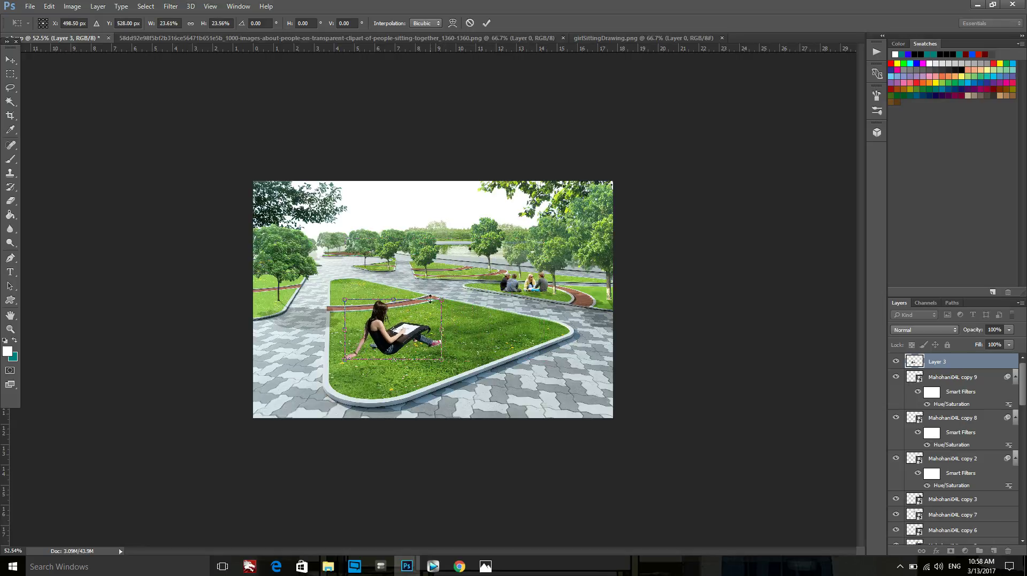
scroll(431, 298, "up", 5)
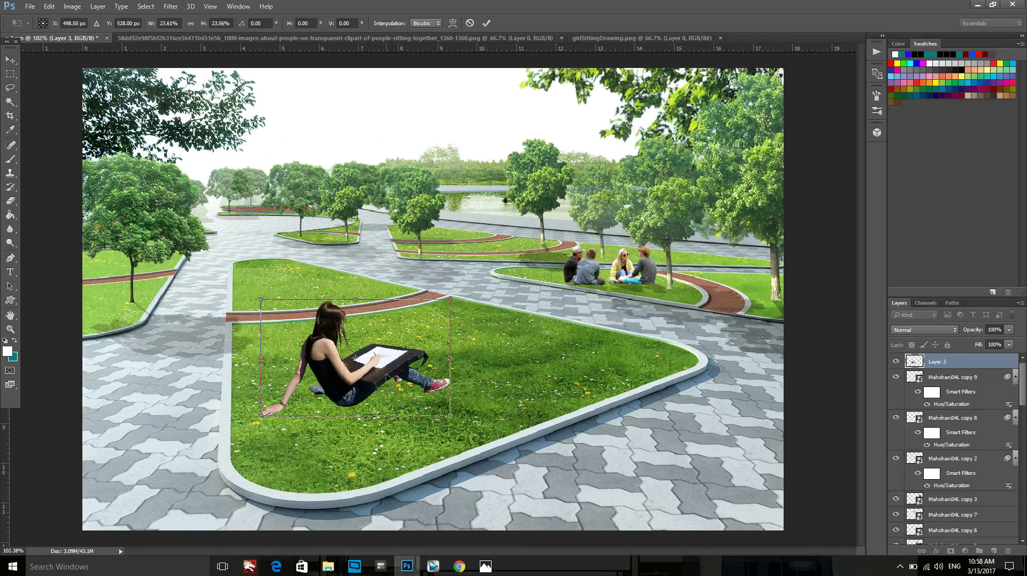
mouse_move(390, 376)
left_mouse_down()
mouse_move(490, 365)
mouse_move(521, 341)
left_mouse_up()
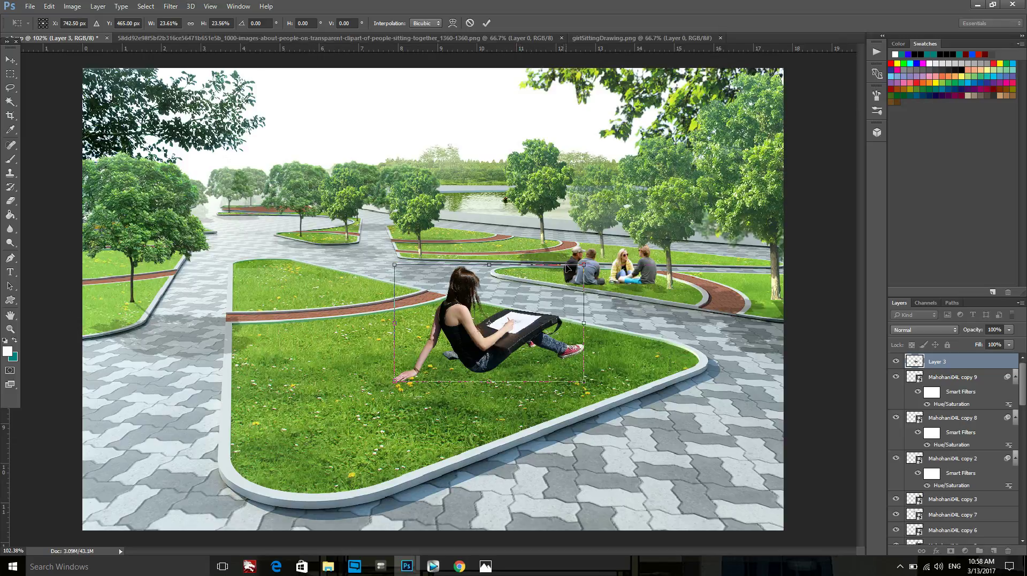
left_click_drag(587, 262, 533, 285)
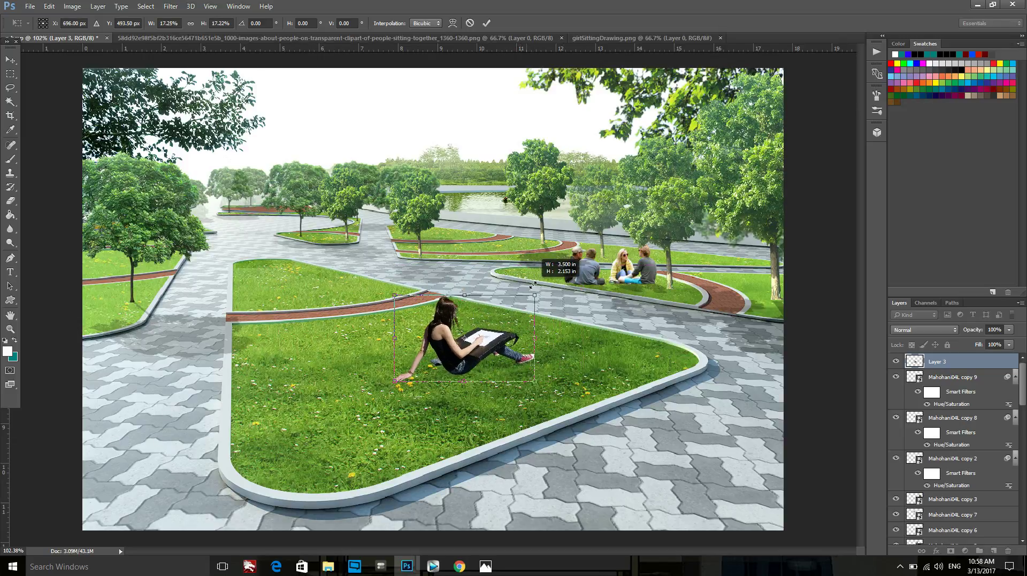
left_click_drag(495, 327, 512, 315)
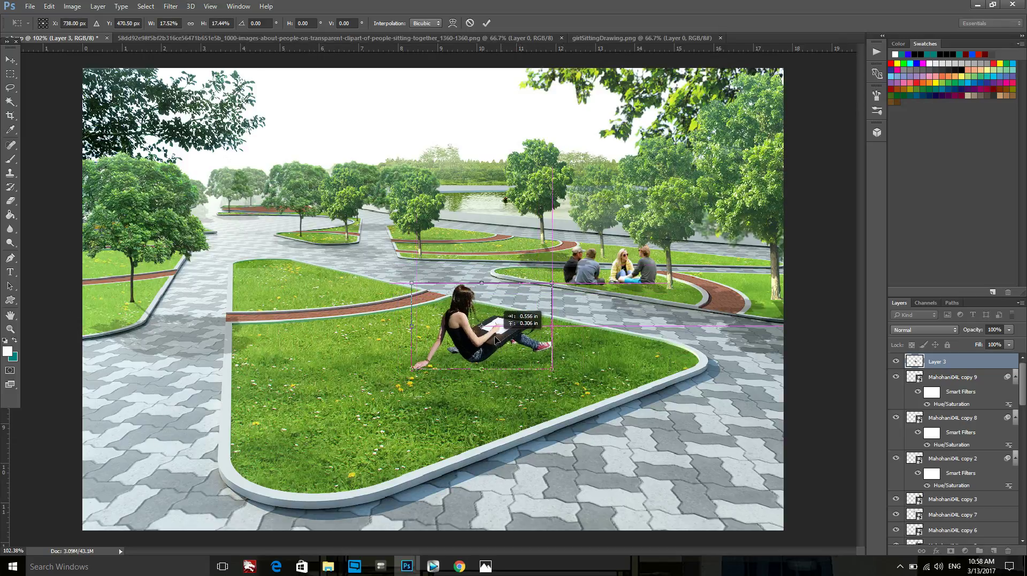
Step: Duplicate the drawing girl and flatten the copy into a shadow shape beneath her
left_click(486, 23)
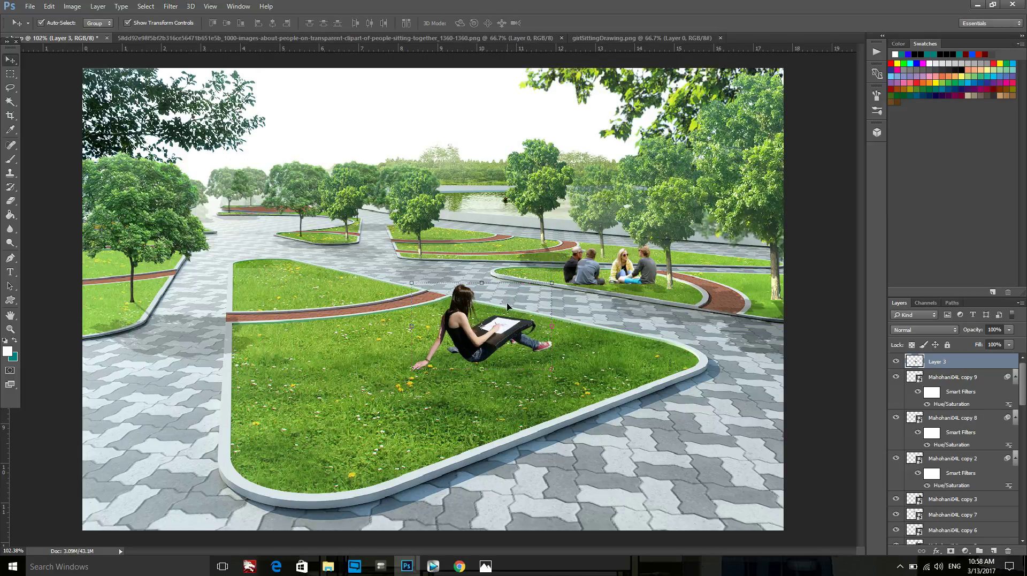
key("ctrl+j")
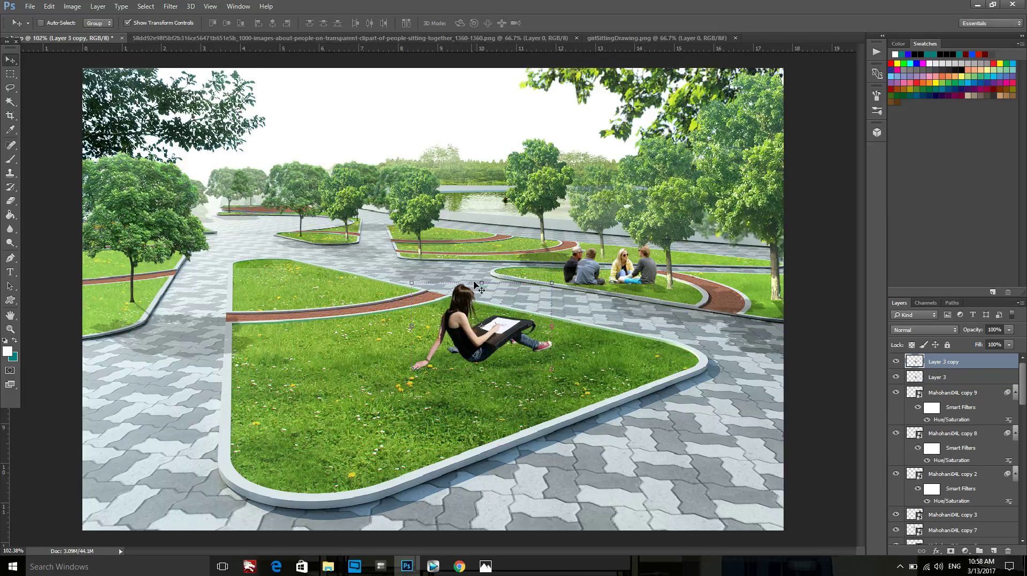
key("ctrl+t")
mouse_move(499, 294)
left_mouse_down()
mouse_move(545, 394)
mouse_move(545, 359)
left_mouse_up()
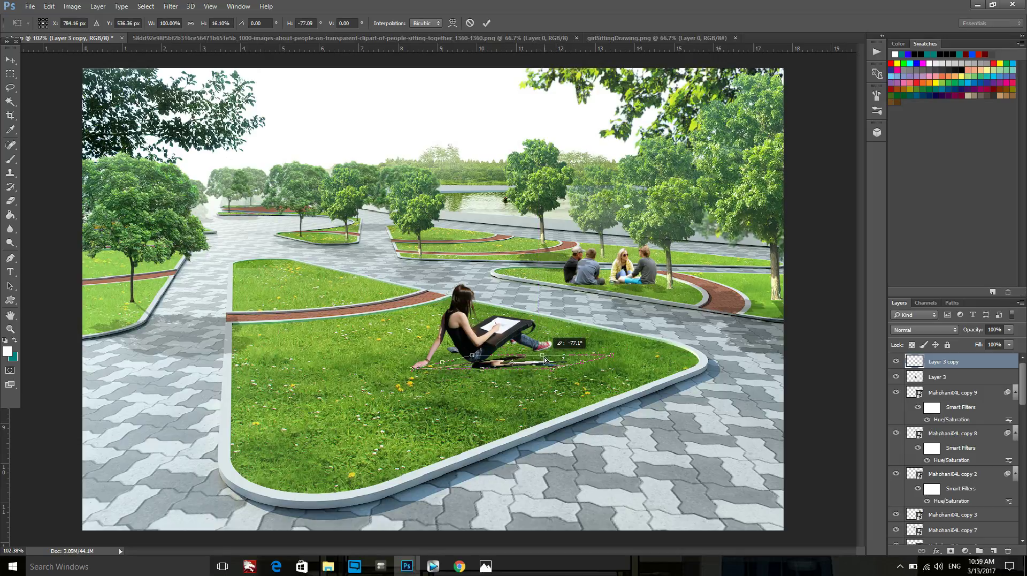
left_click(486, 22)
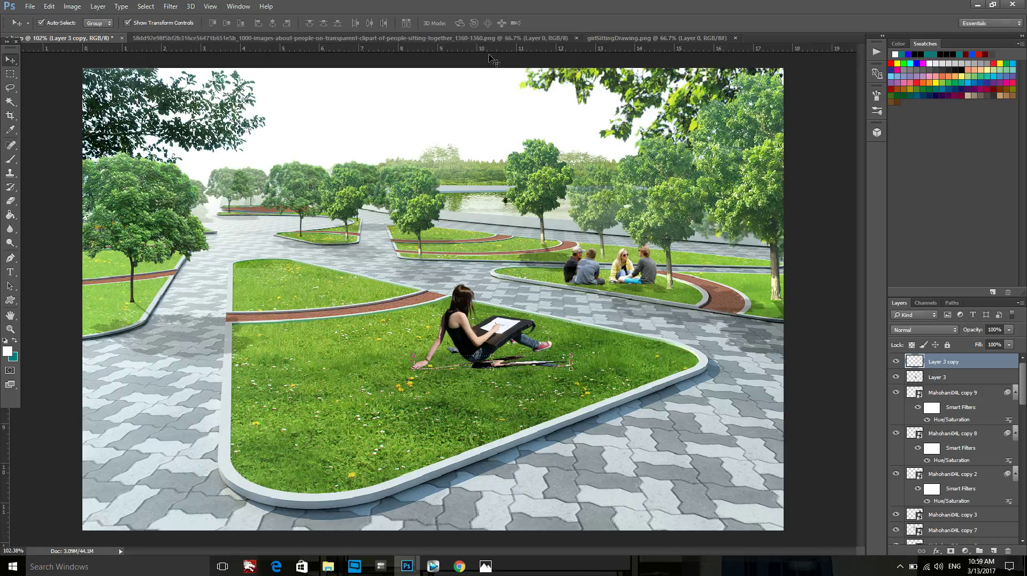
key("ctrl+d")
Step: Blacken the shadow copy with Lightness -100 and fade it to 30% opacity
key("ctrl+u")
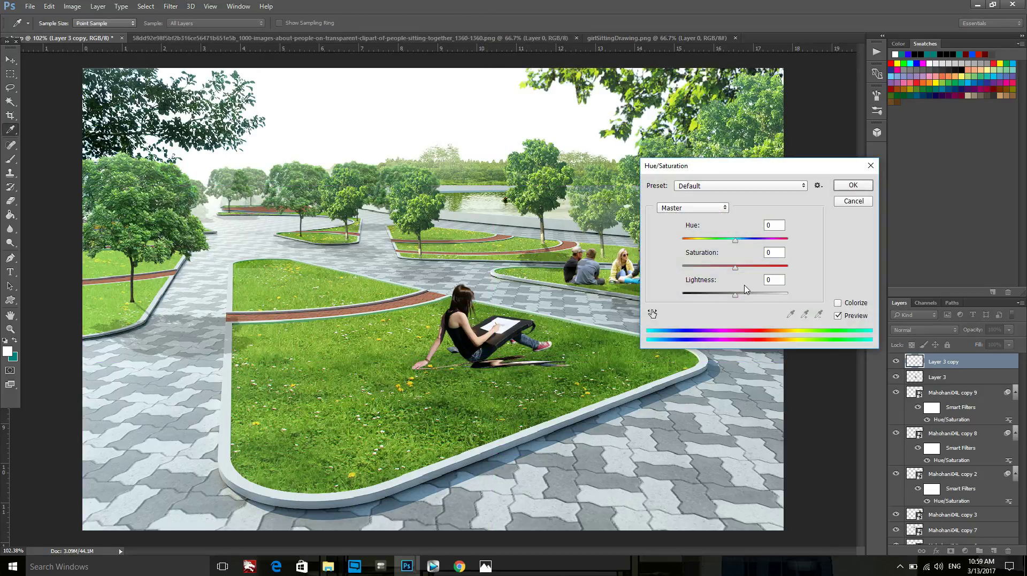
left_click_drag(721, 297, 682, 296)
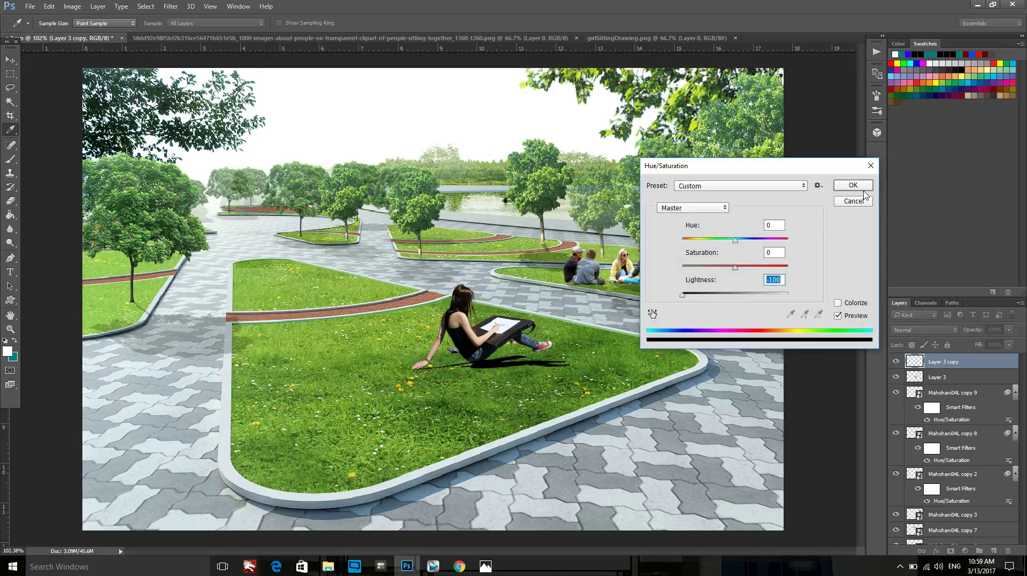
left_click(856, 186)
left_click(1009, 330)
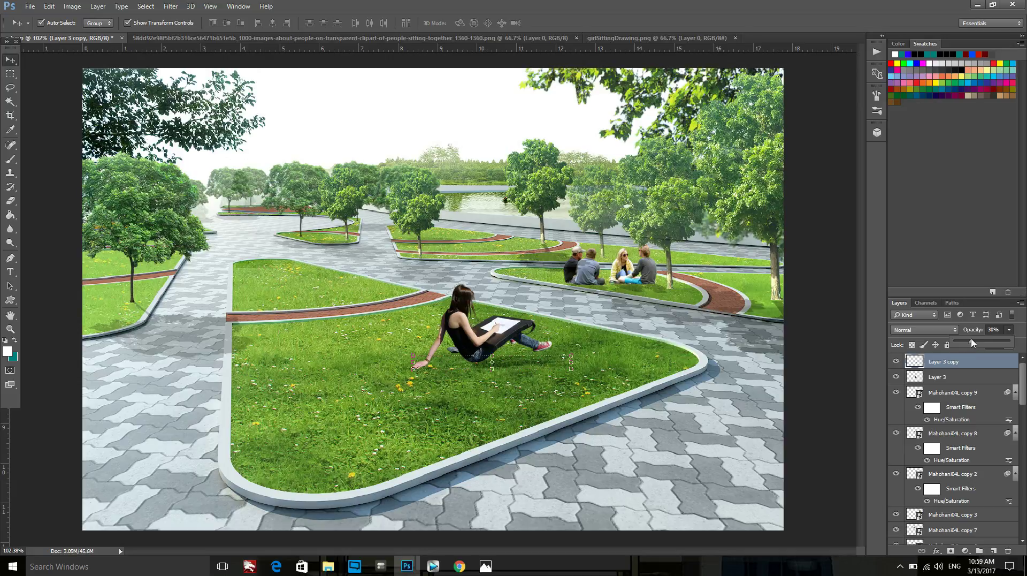
left_click(712, 455)
Step: Drag the reading woman image from the cut-out images folder into the park render
scroll(749, 439, "down", 1)
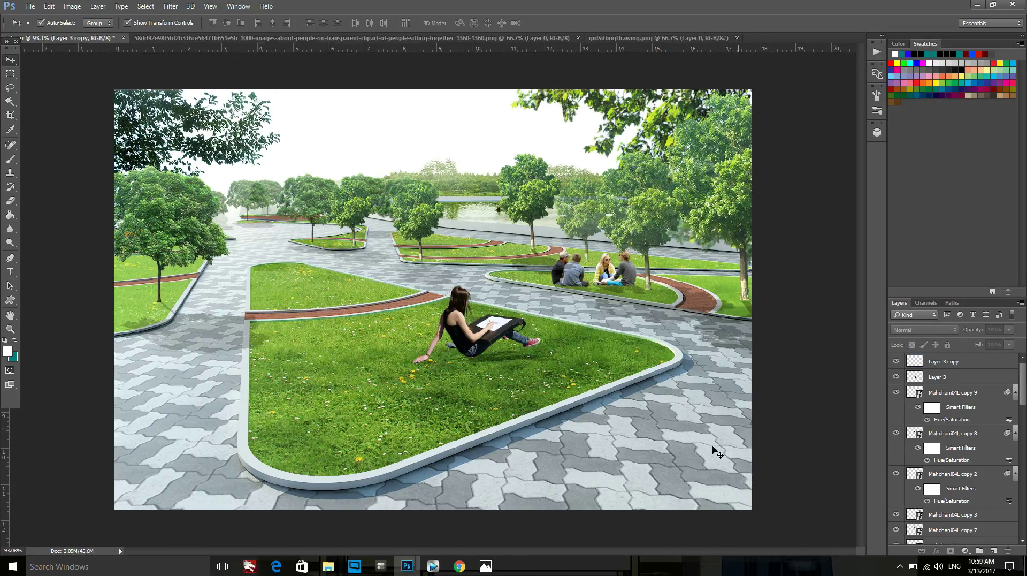
mouse_move(329, 566)
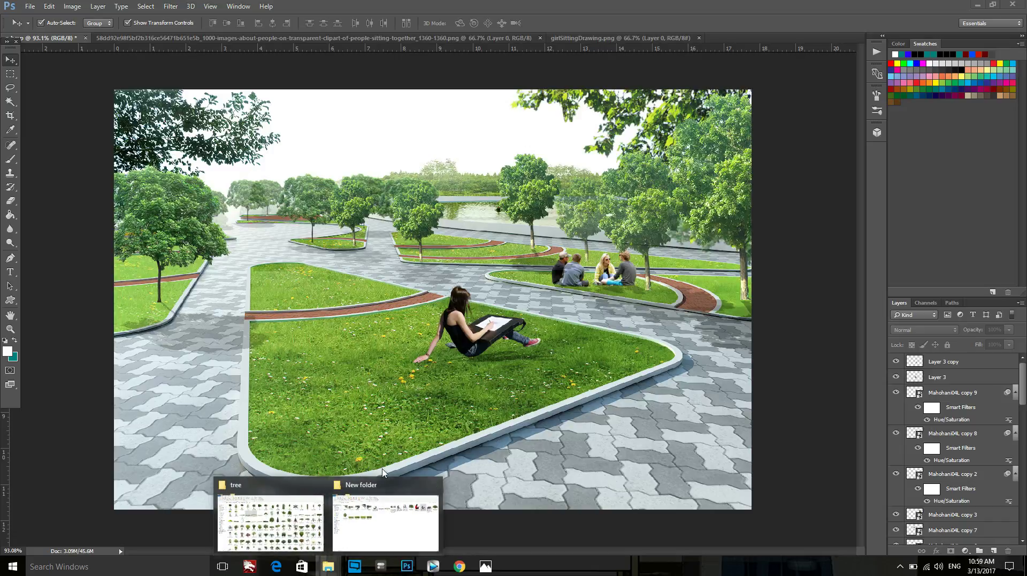
left_click(355, 521)
left_click(625, 325)
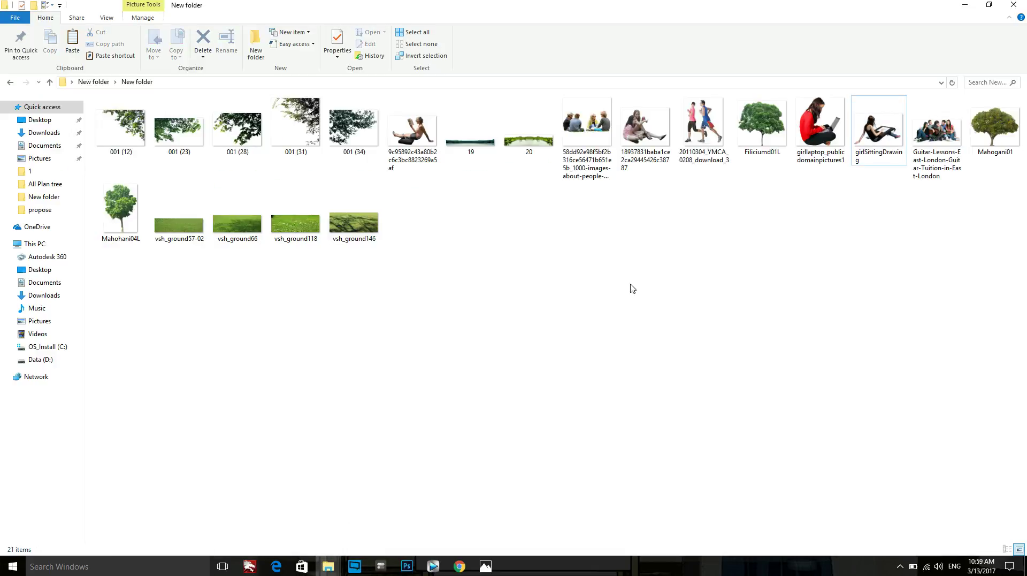
left_click(402, 155)
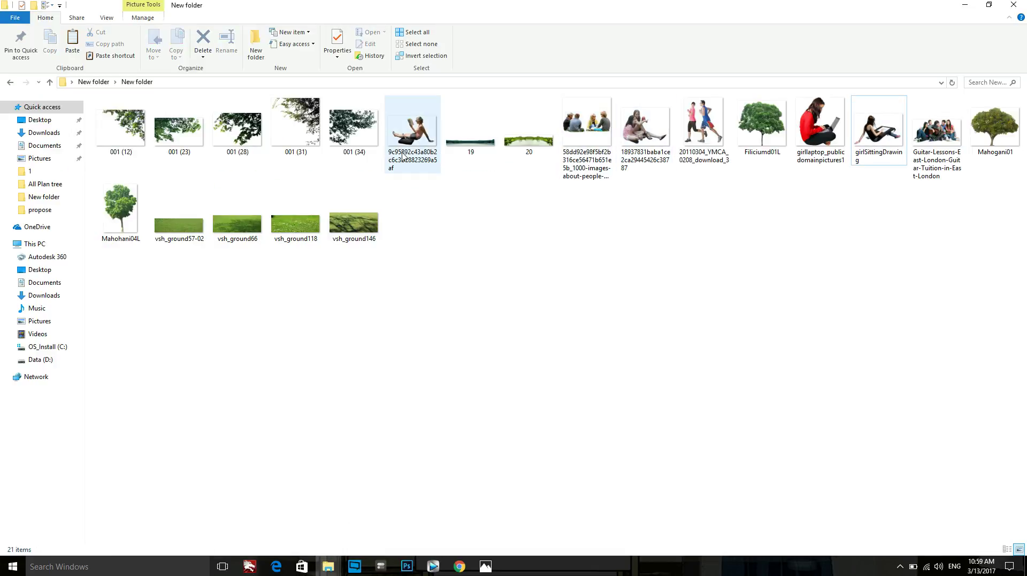
mouse_move(406, 127)
left_mouse_down()
mouse_move(395, 370)
mouse_move(393, 362)
left_mouse_up()
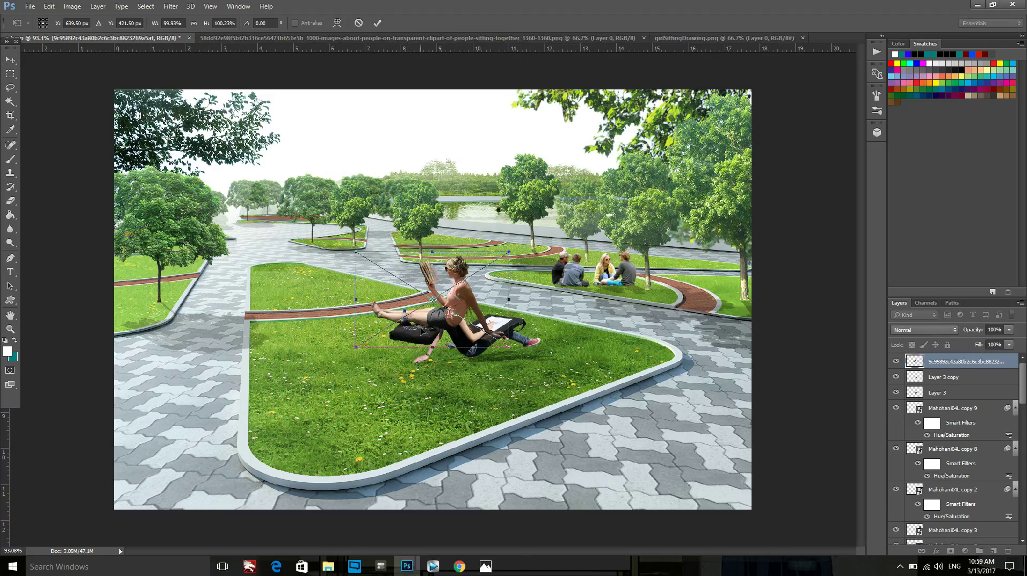
Step: Place the reading woman on the upper-left grass bed at about 62% size
left_click_drag(422, 330, 333, 378)
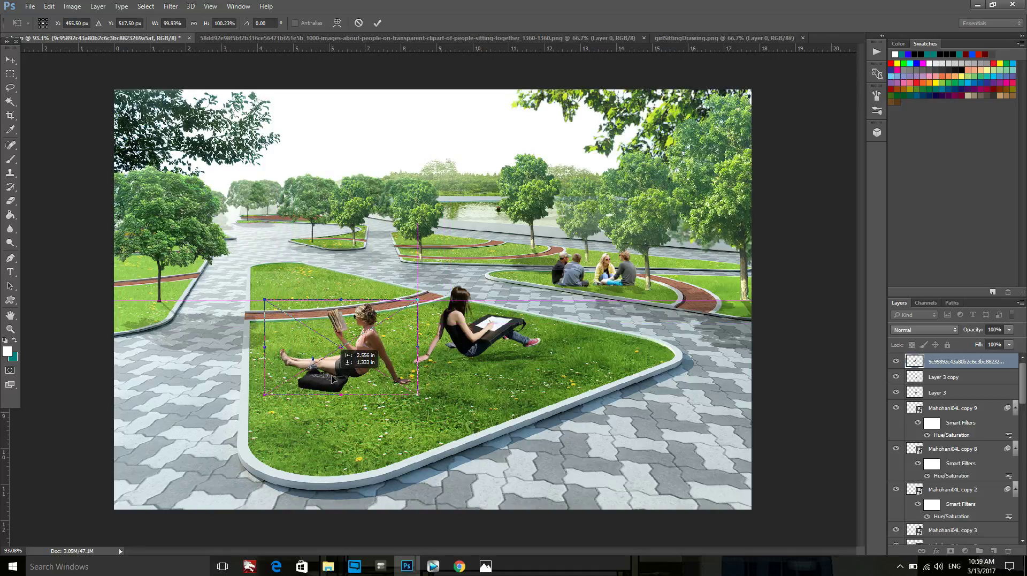
mouse_move(333, 378)
left_mouse_down()
mouse_move(320, 292)
mouse_move(303, 298)
left_mouse_up()
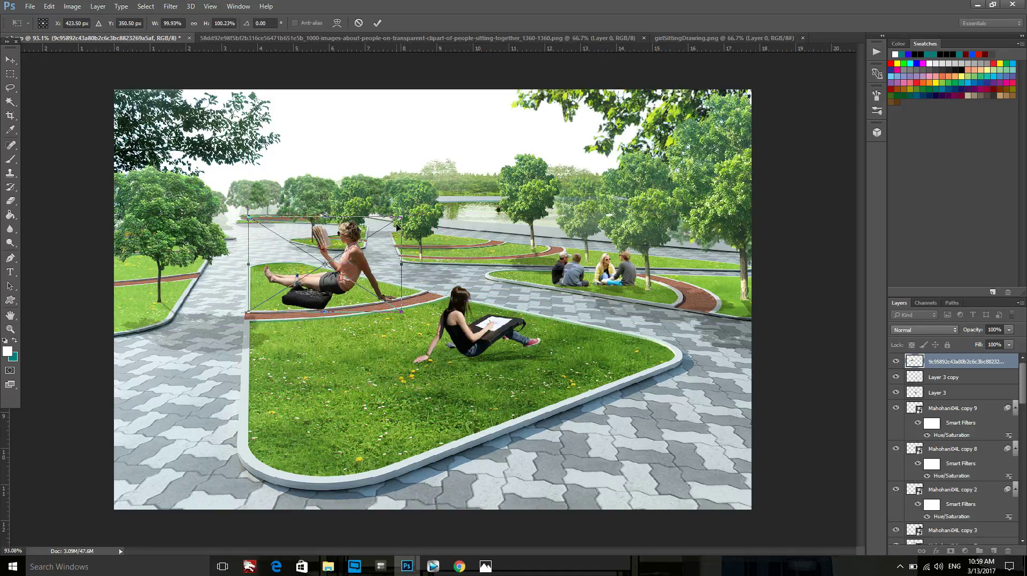
left_click_drag(402, 218, 340, 251)
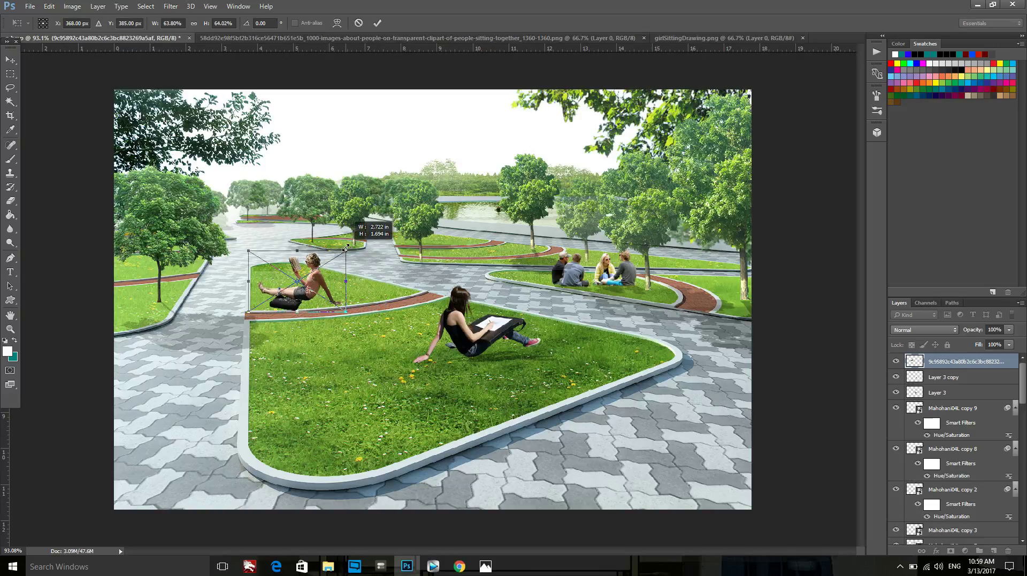
left_click_drag(340, 250, 343, 252)
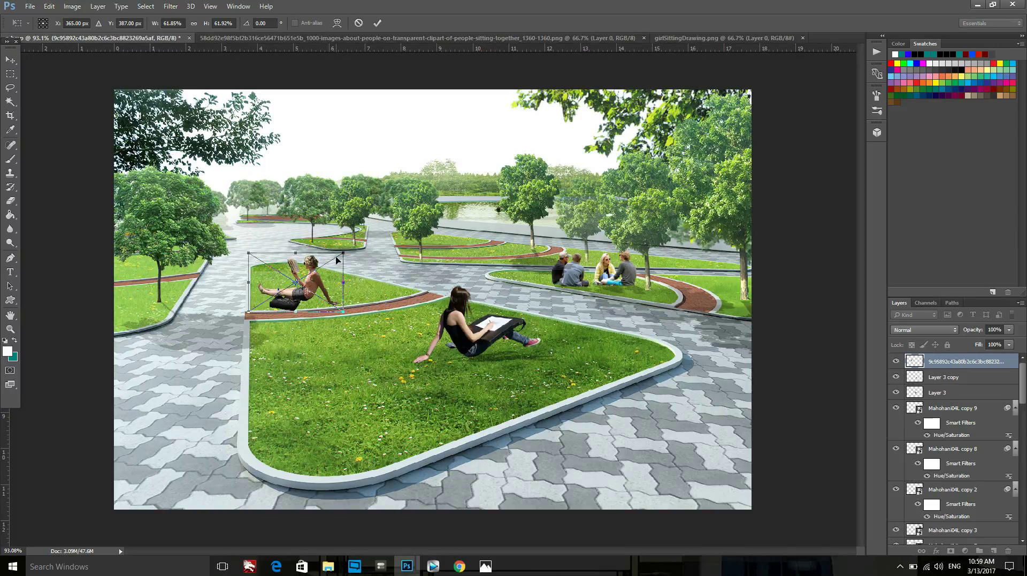
scroll(286, 302, "up", 3)
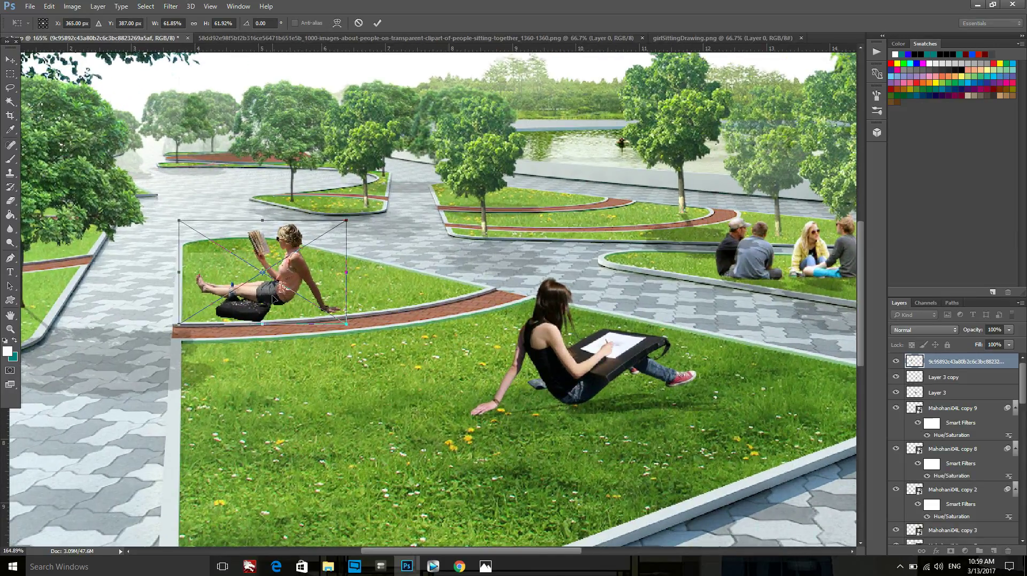
left_click_drag(273, 299, 273, 271)
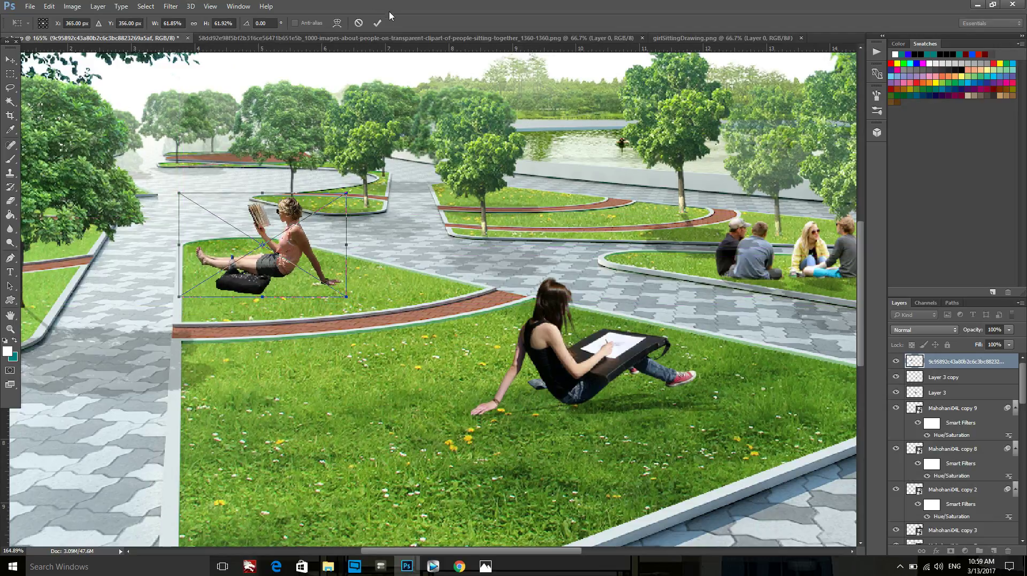
left_click(378, 23)
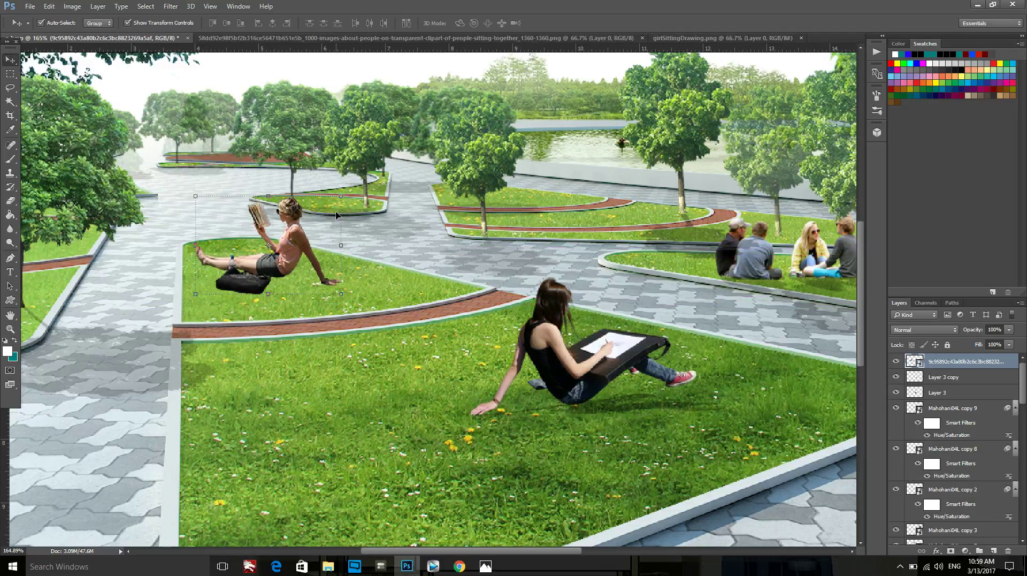
Step: Shrink the reading woman to about 53% and duplicate her layer
scroll(342, 295, "down", 3)
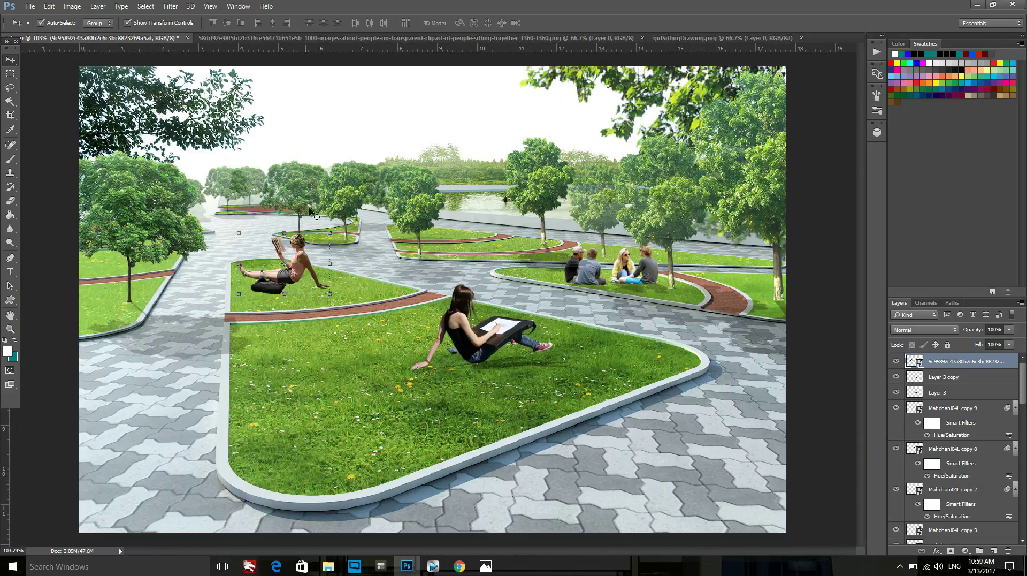
left_click_drag(330, 232, 312, 235)
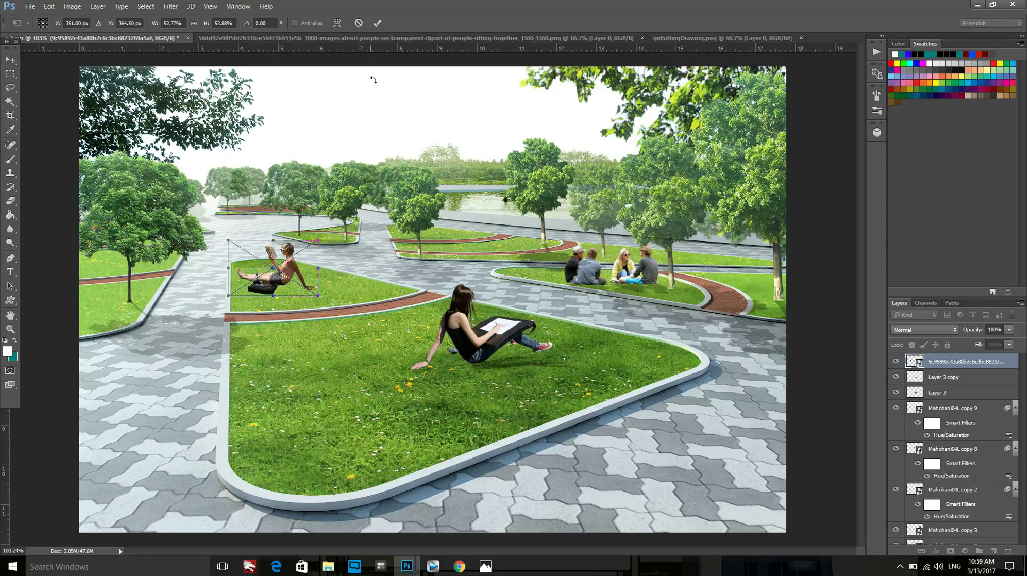
left_click(377, 23)
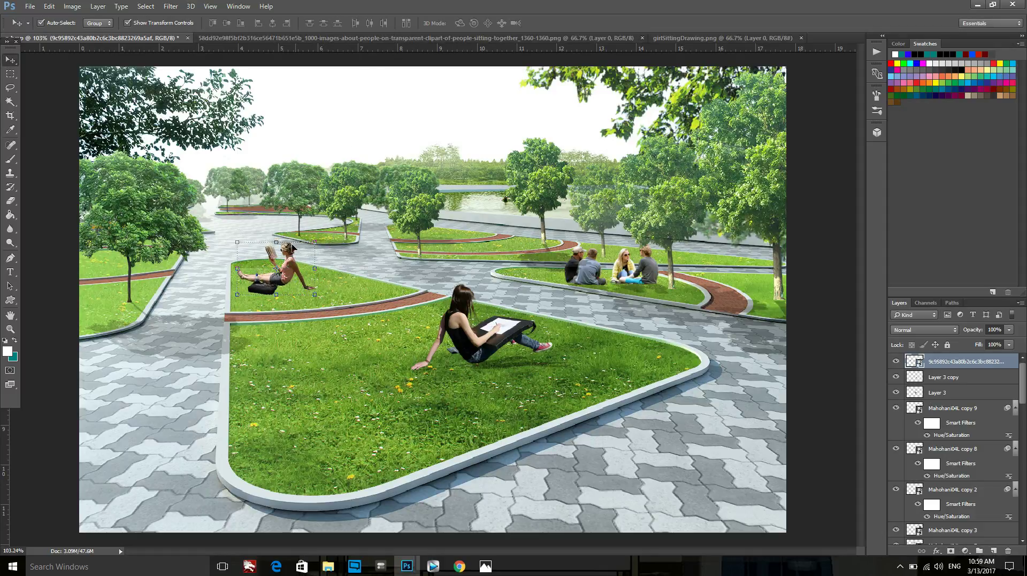
left_click_drag(270, 252, 273, 247)
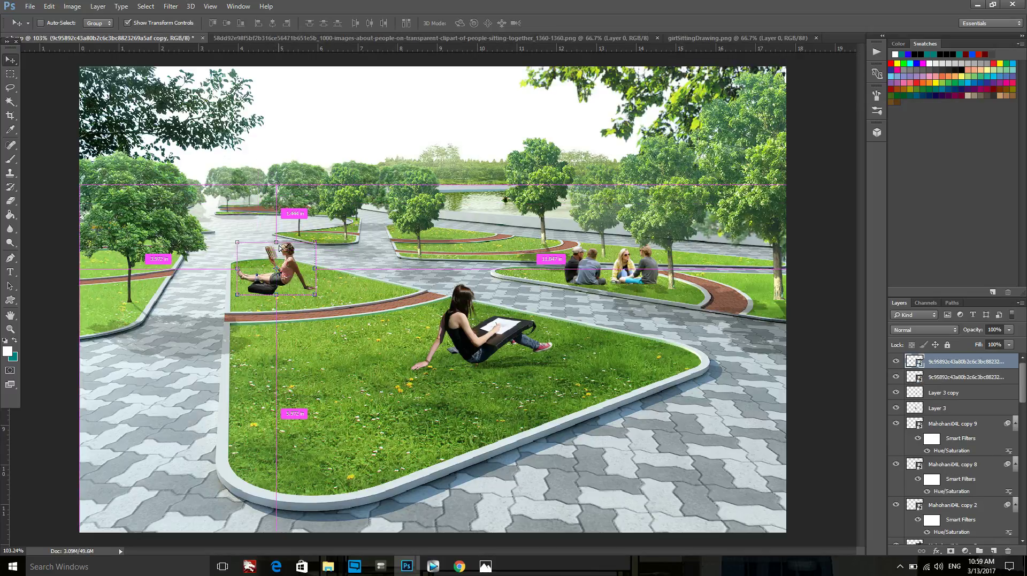
Step: Rasterize the duplicate reading-woman layer
key("ctrl+t")
left_click_drag(278, 268, 305, 311)
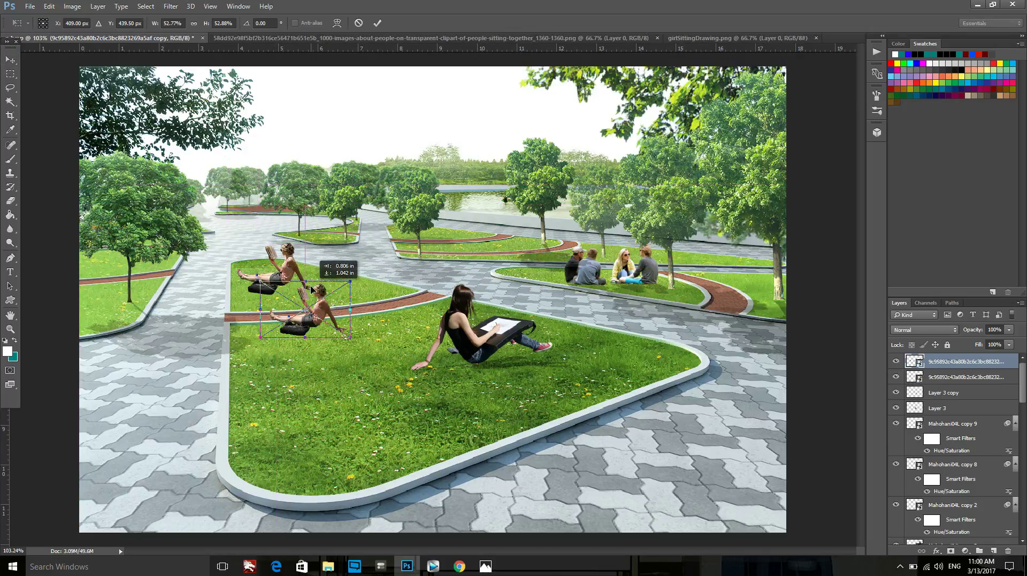
left_click(359, 23)
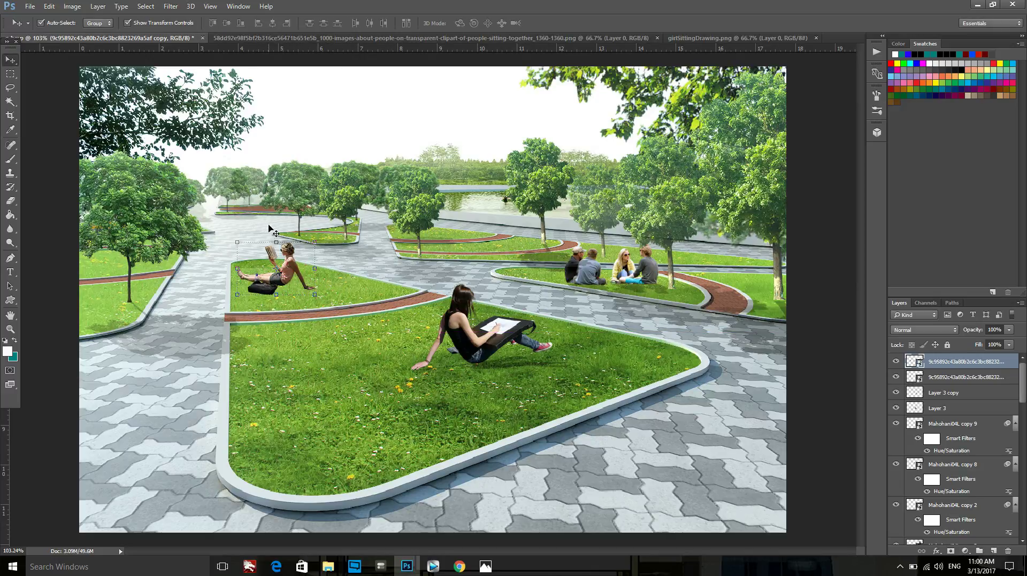
right_click(965, 362)
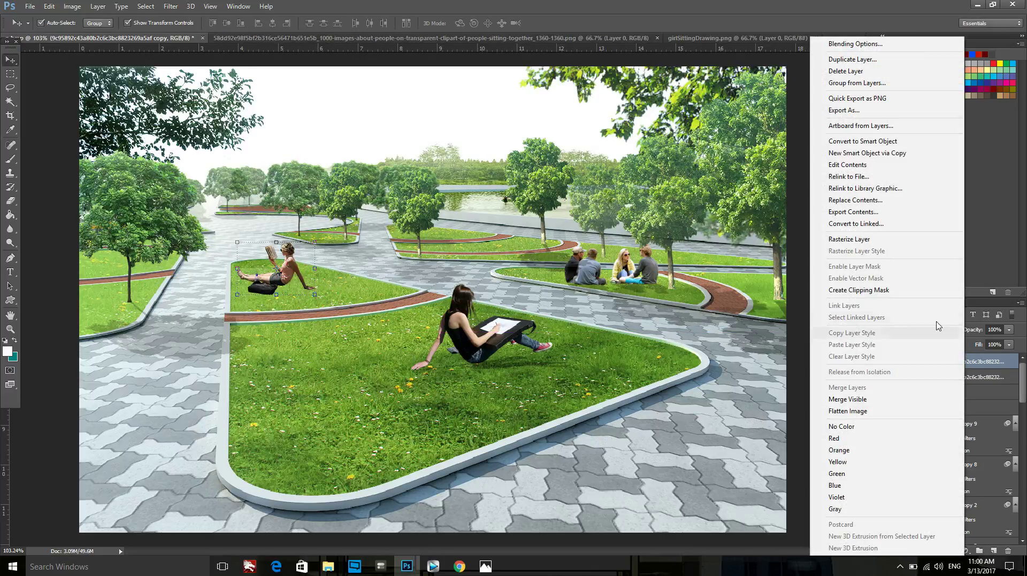
left_click(868, 236)
key("e")
key("v")
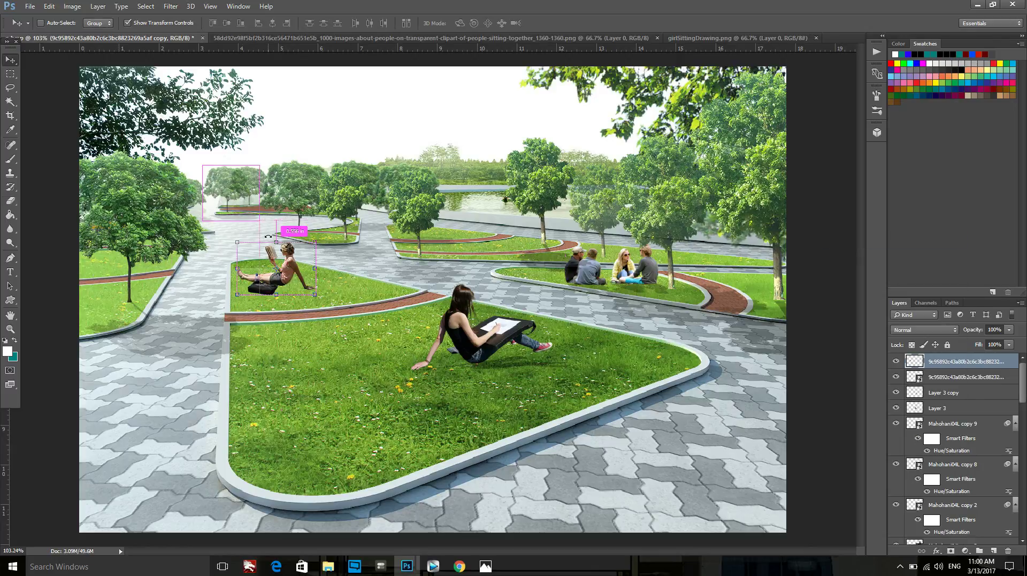
Step: Squash the duplicate flat into a black shadow with Lightness -100
key("ctrl+t")
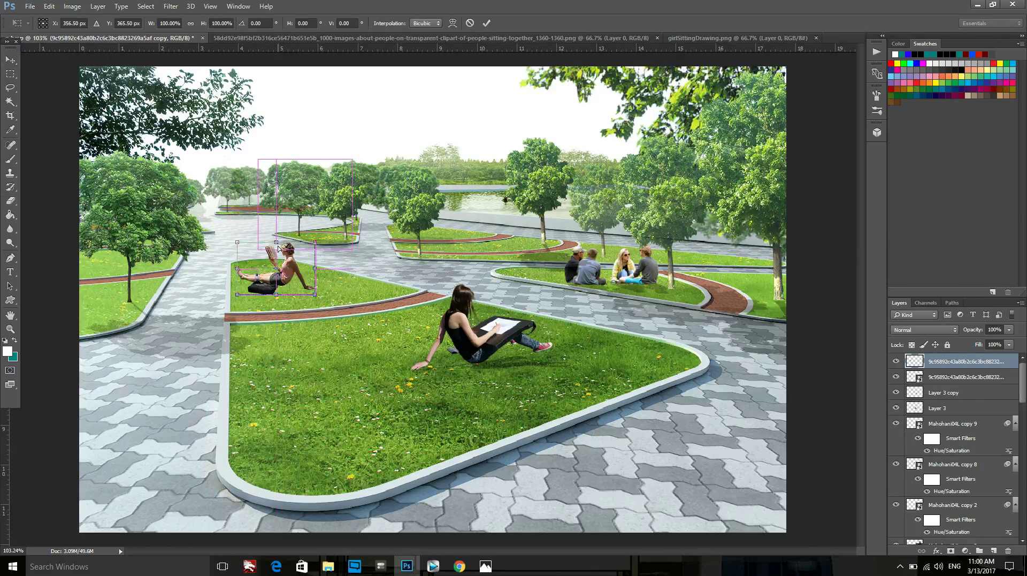
mouse_move(276, 242)
left_mouse_down()
mouse_move(298, 296)
mouse_move(292, 287)
left_mouse_up()
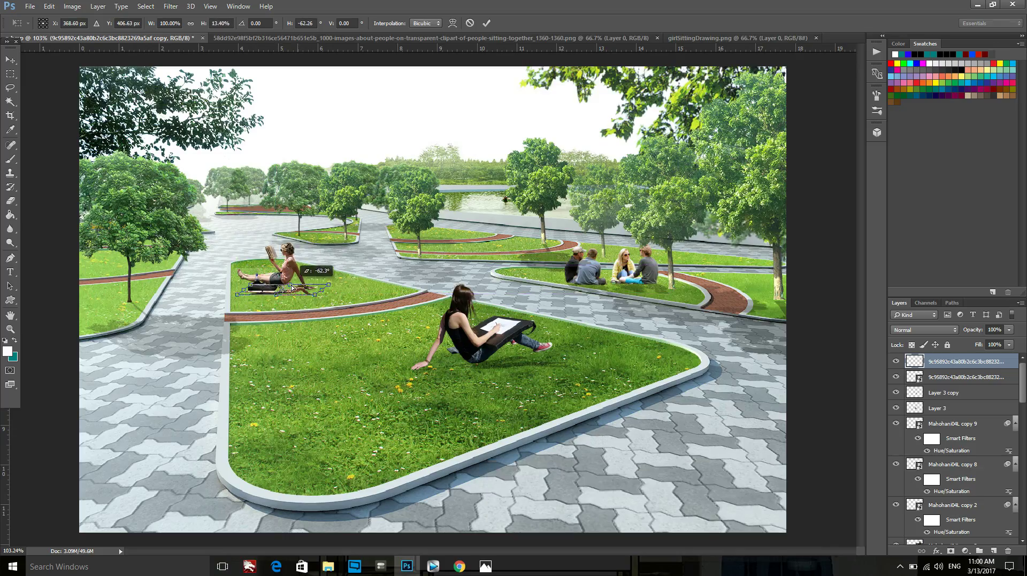
left_click(487, 24)
key("ctrl+u")
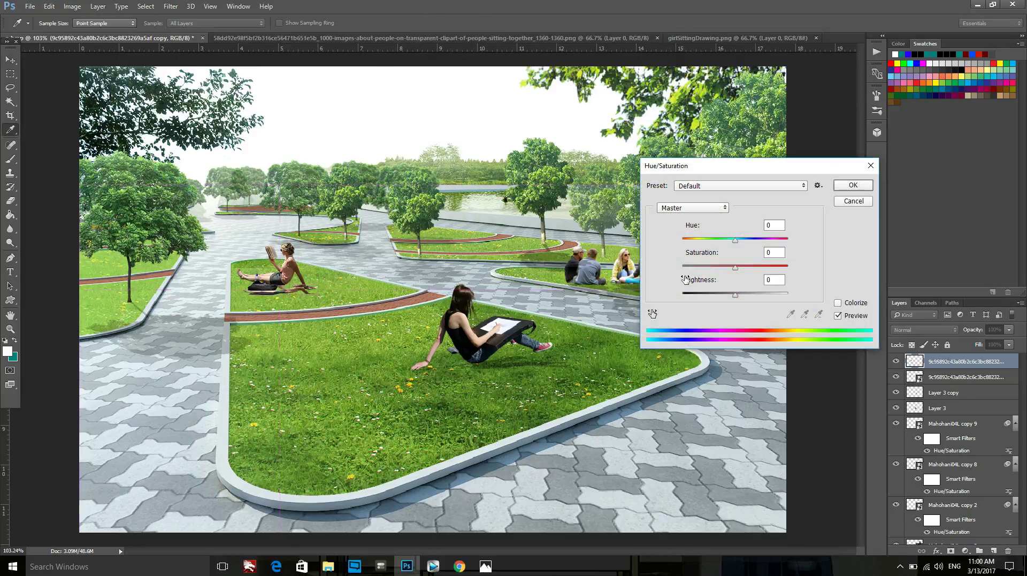
left_click_drag(701, 302, 630, 306)
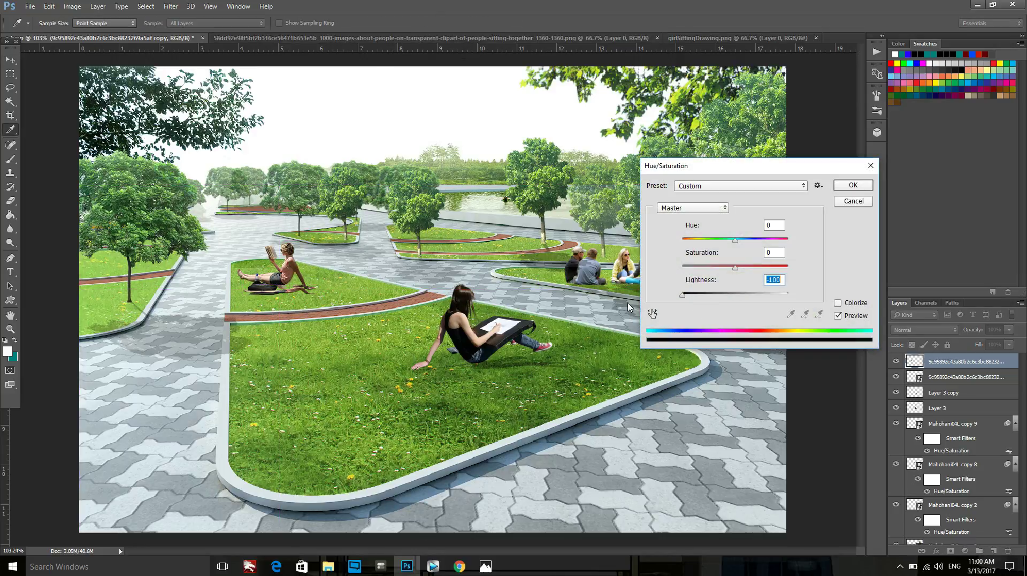
left_click(851, 190)
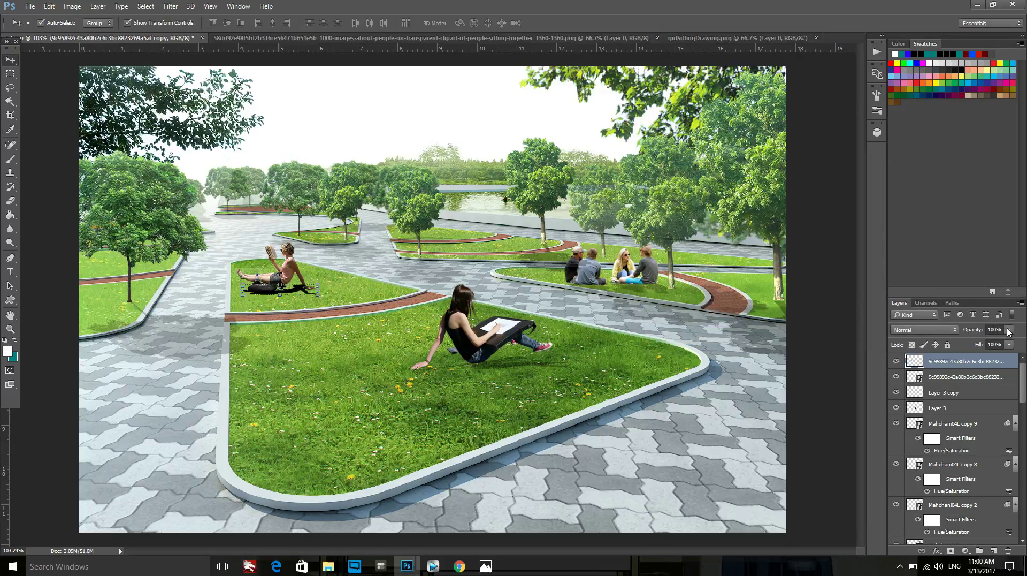
Step: Fade the reading woman's shadow layer to 15% opacity
left_click(1009, 331)
left_click_drag(969, 345, 964, 345)
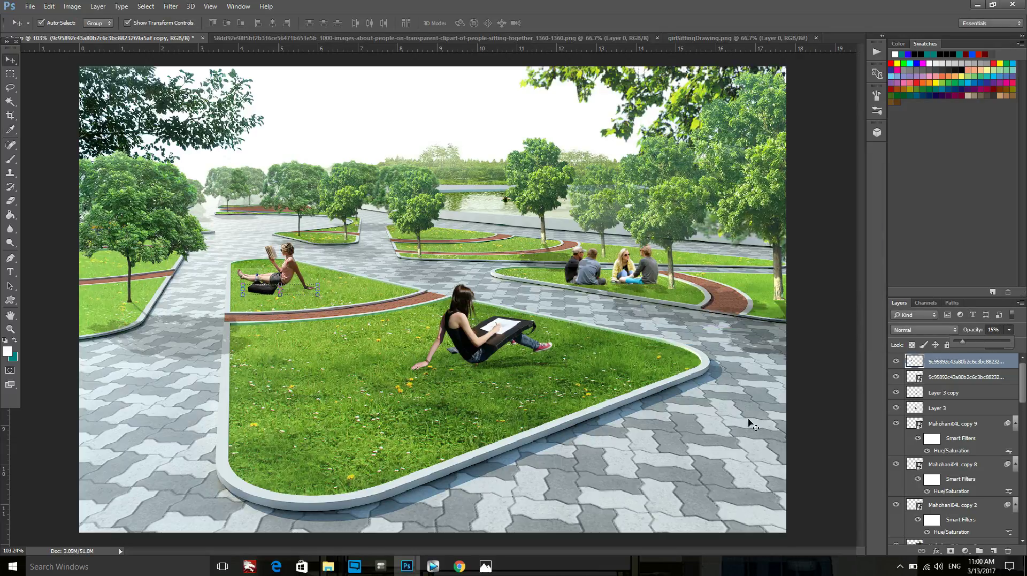
scroll(476, 375, "down", 2)
left_click(792, 433)
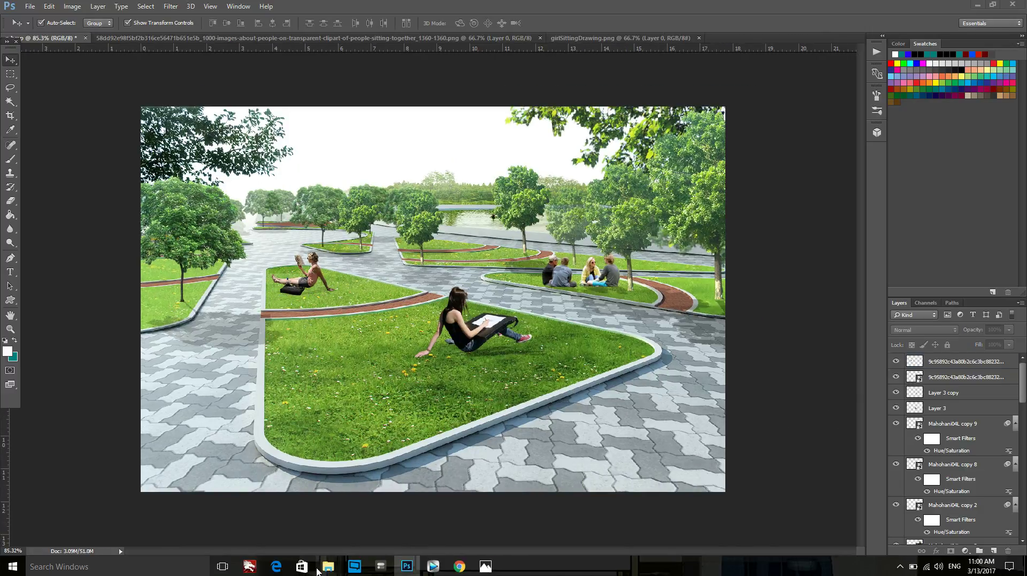
Step: Bring girllaptop_publicdomainpictures1 from the image folder into the park render
mouse_move(327, 566)
left_click(408, 522)
left_click(623, 361)
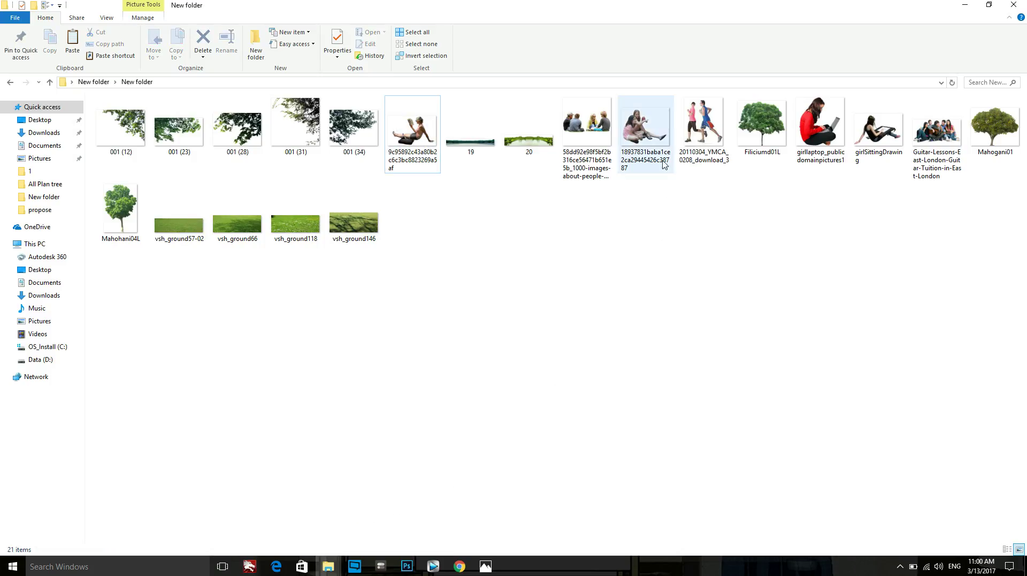
left_click(646, 147)
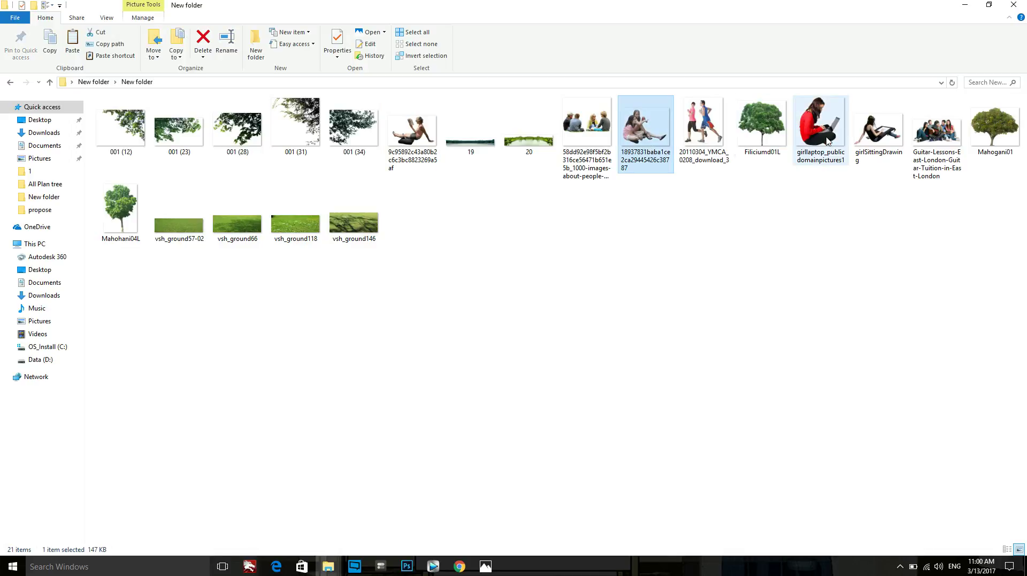
left_click(808, 145)
mouse_move(808, 144)
left_mouse_down()
mouse_move(410, 568)
mouse_move(498, 322)
left_mouse_up()
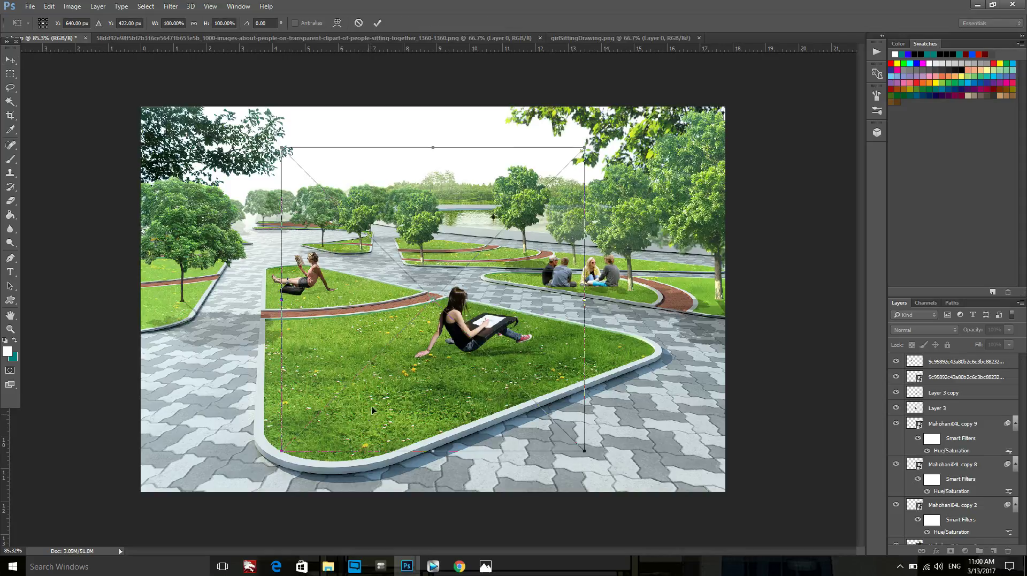
Step: Place the laptop girl on the front grass bed, scaled to about 34%
left_click_drag(583, 152, 412, 327)
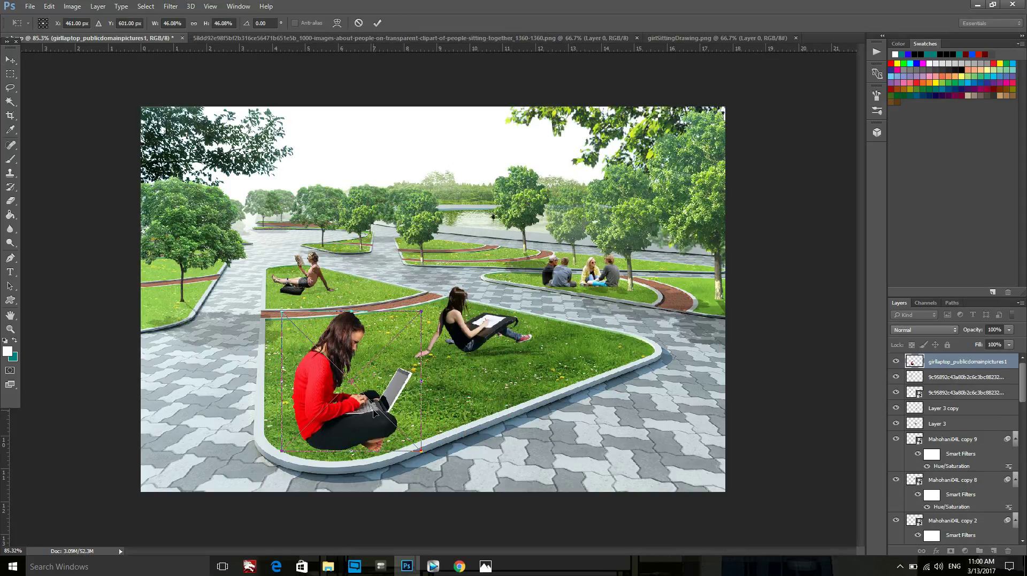
left_click_drag(373, 412, 401, 370)
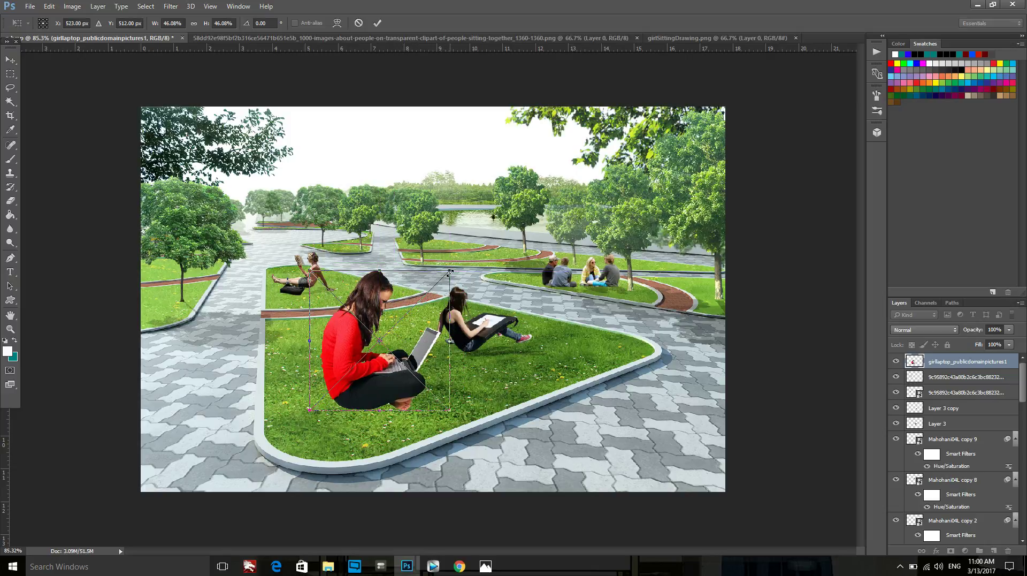
mouse_move(450, 272)
left_mouse_down()
mouse_move(402, 301)
mouse_move(400, 320)
left_mouse_up()
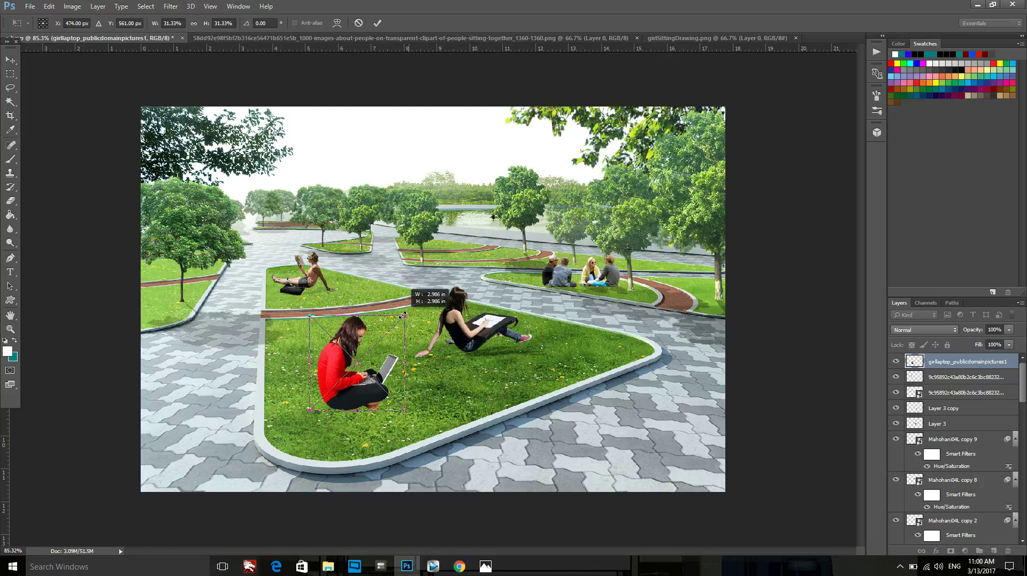
left_click(381, 24)
Step: Flip the laptop girl horizontally and reseat her on the lawn at about 31%
key("ctrl+t")
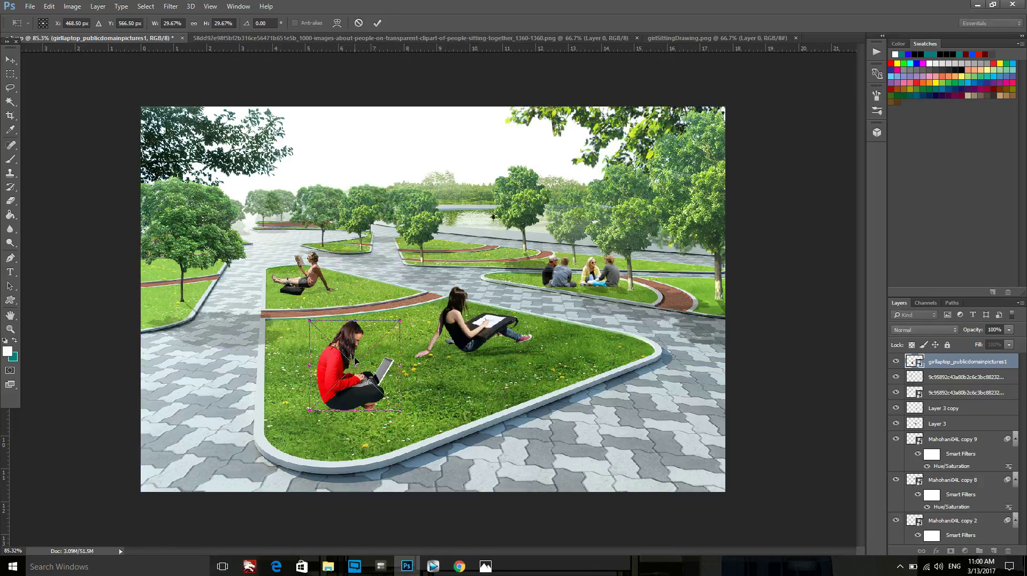
right_click(357, 338)
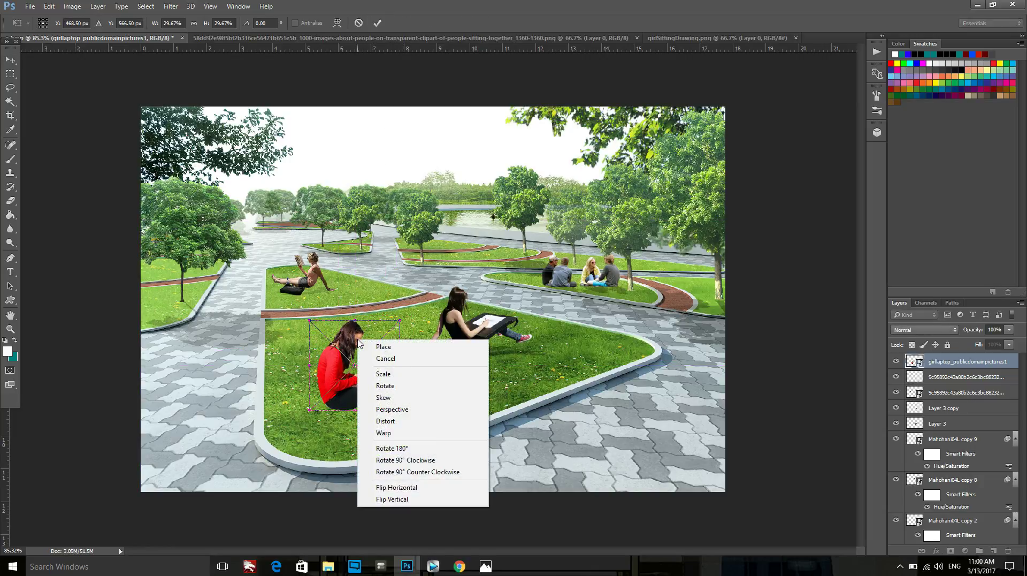
left_click(420, 487)
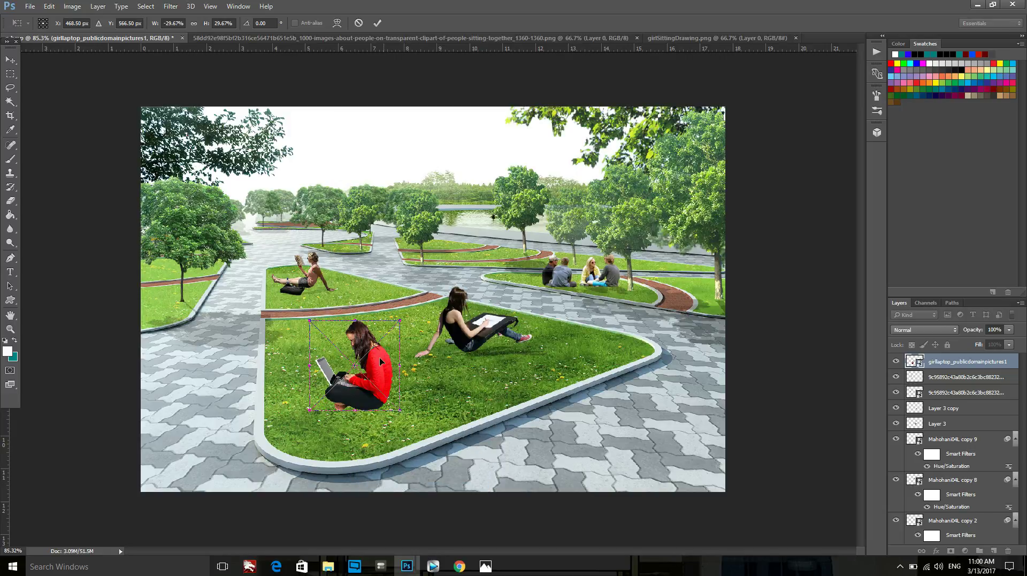
left_click_drag(381, 361, 391, 354)
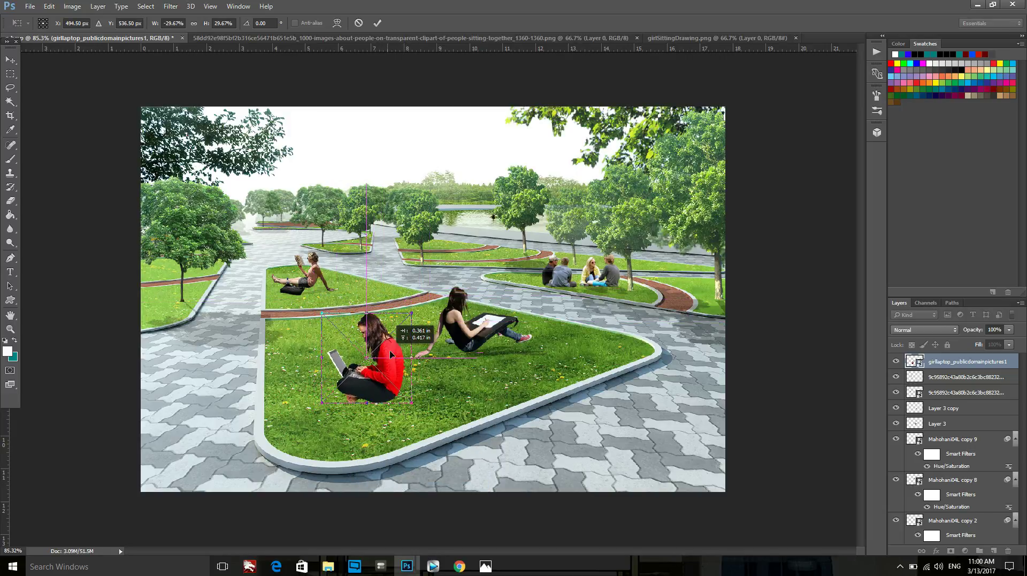
left_click_drag(391, 354, 391, 363)
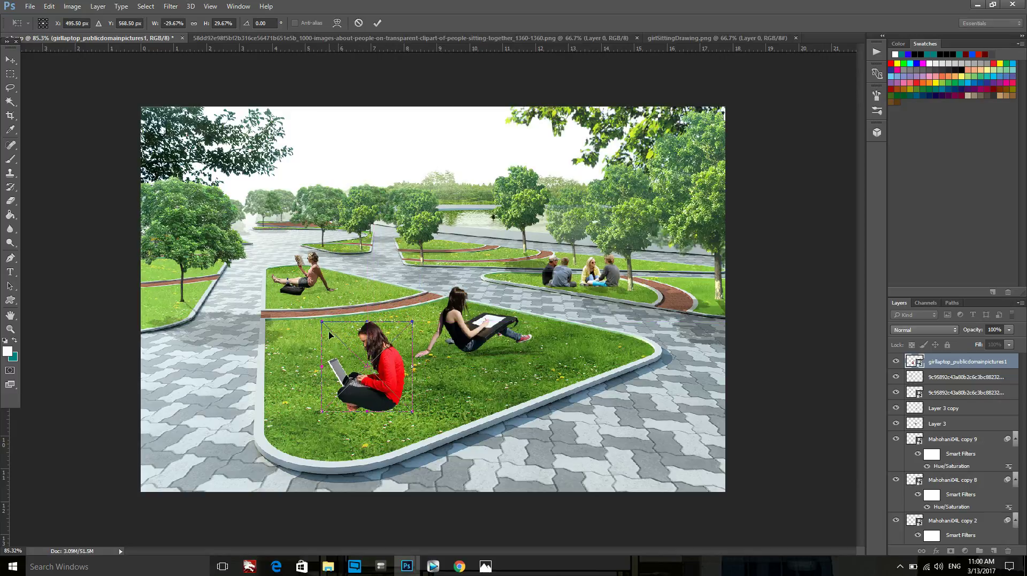
left_click_drag(319, 322, 317, 319)
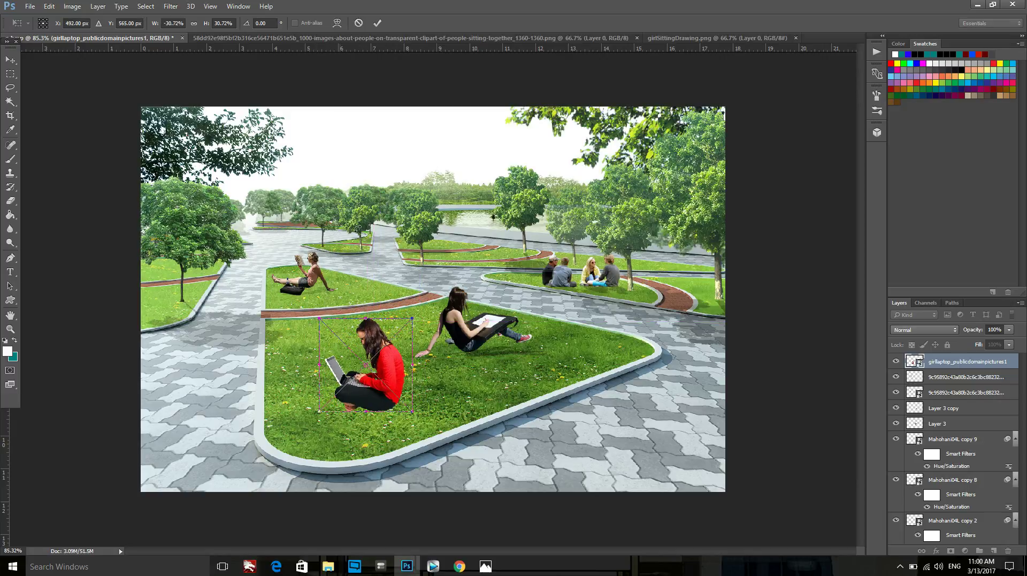
left_click(377, 22)
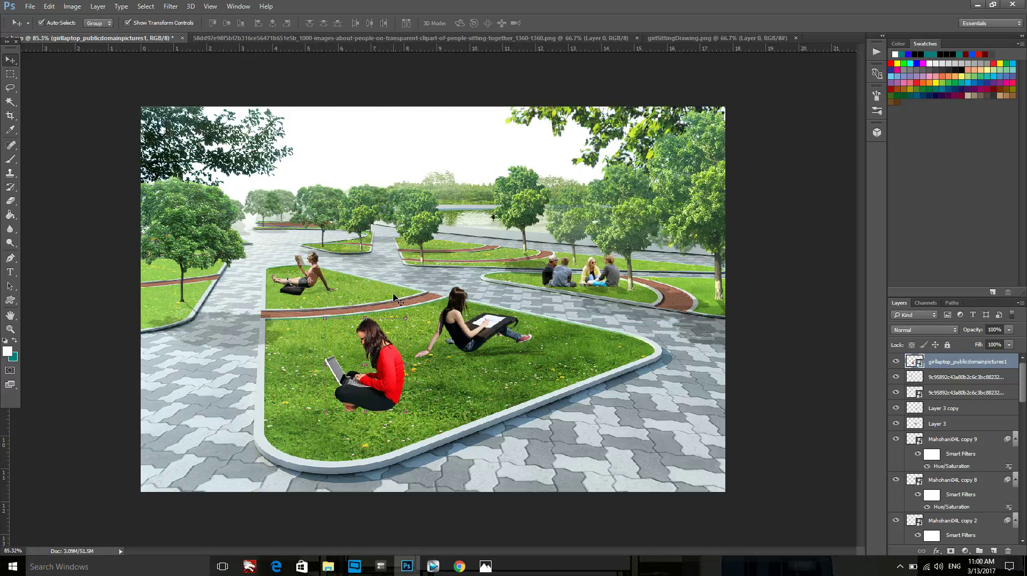
Step: Duplicate the laptop girl and squash the copy flat along the ground
key("ctrl+j")
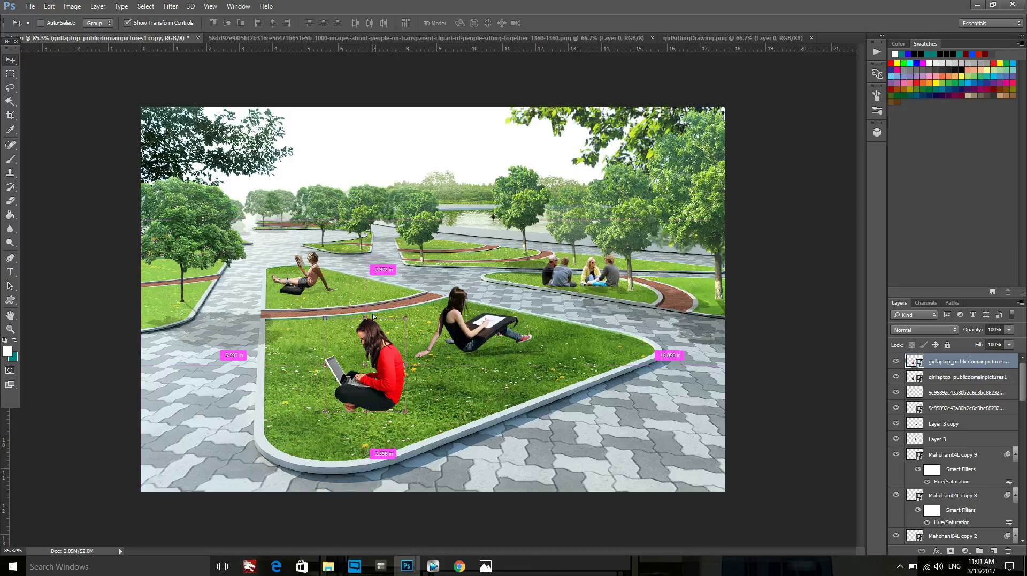
key("ctrl+t")
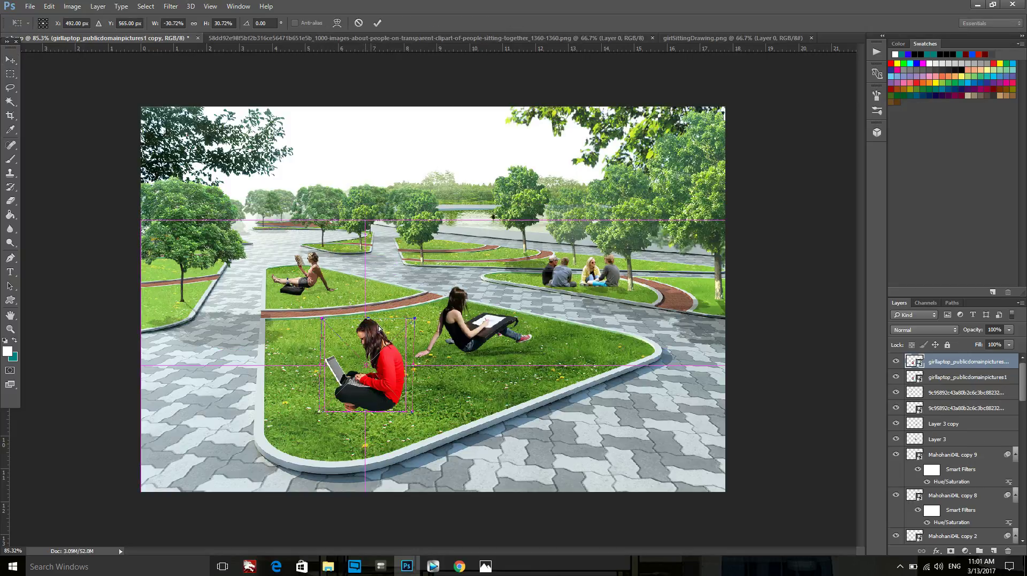
left_click_drag(366, 319, 410, 406)
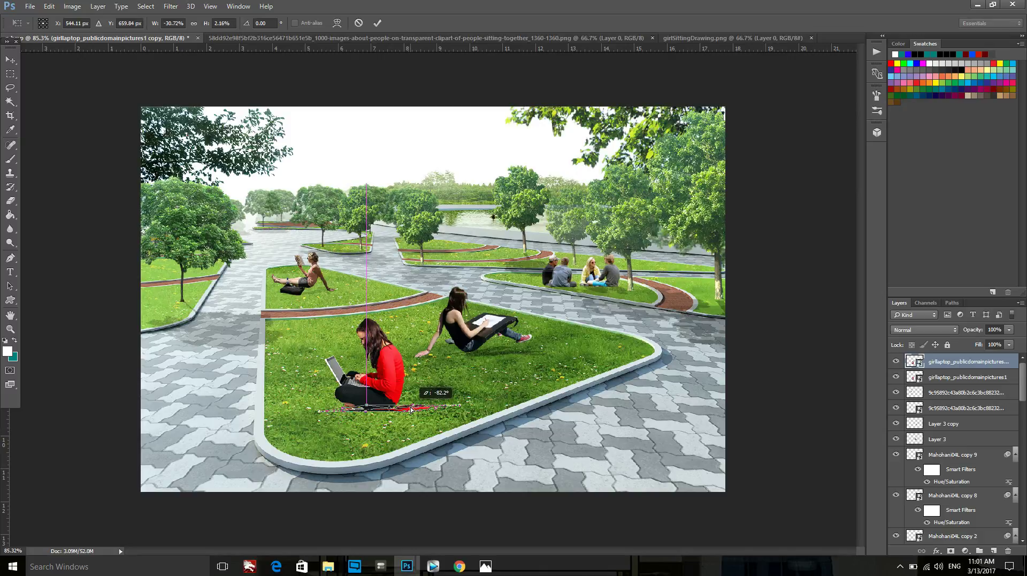
left_click(378, 23)
Step: Turn the flattened copy solid black and fade it to 35% opacity
key("ctrl+u")
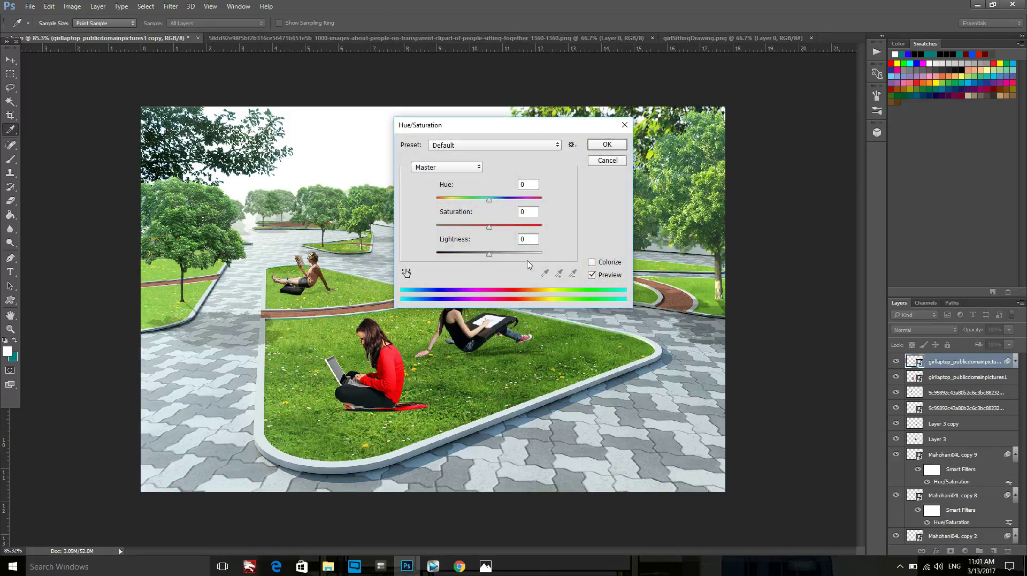
left_click_drag(490, 255, 334, 255)
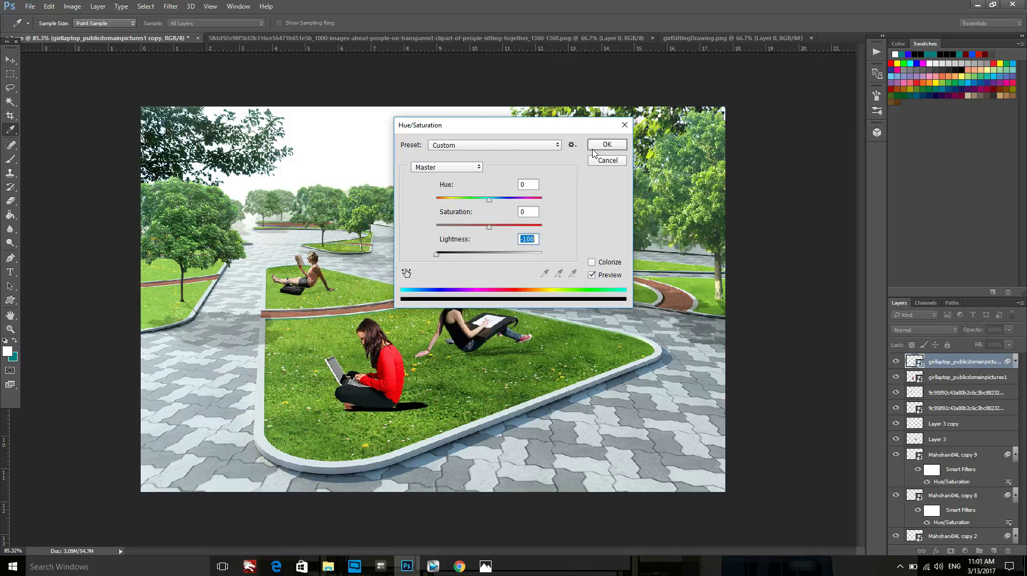
left_click(594, 149)
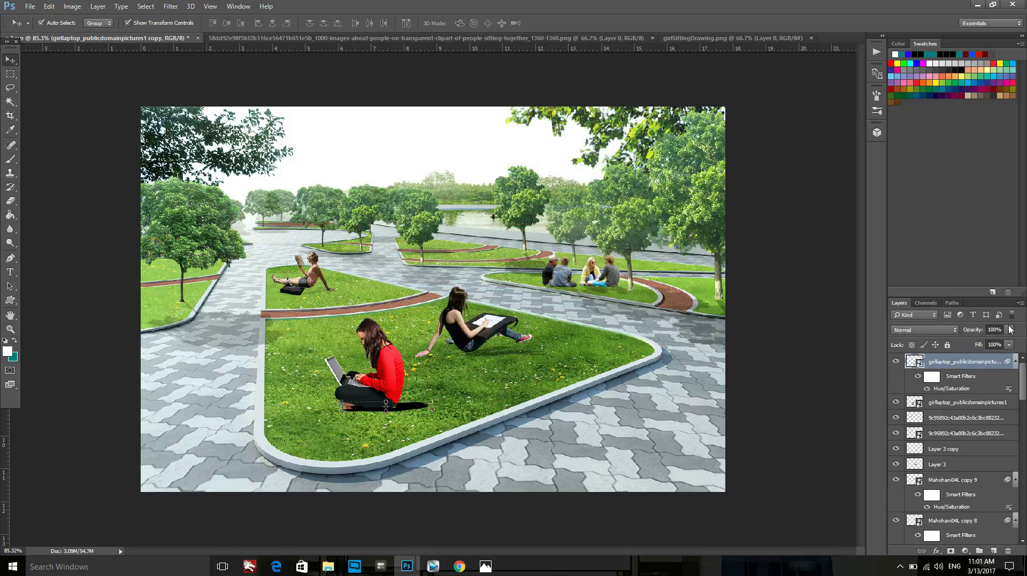
left_click(1009, 329)
left_click(974, 343)
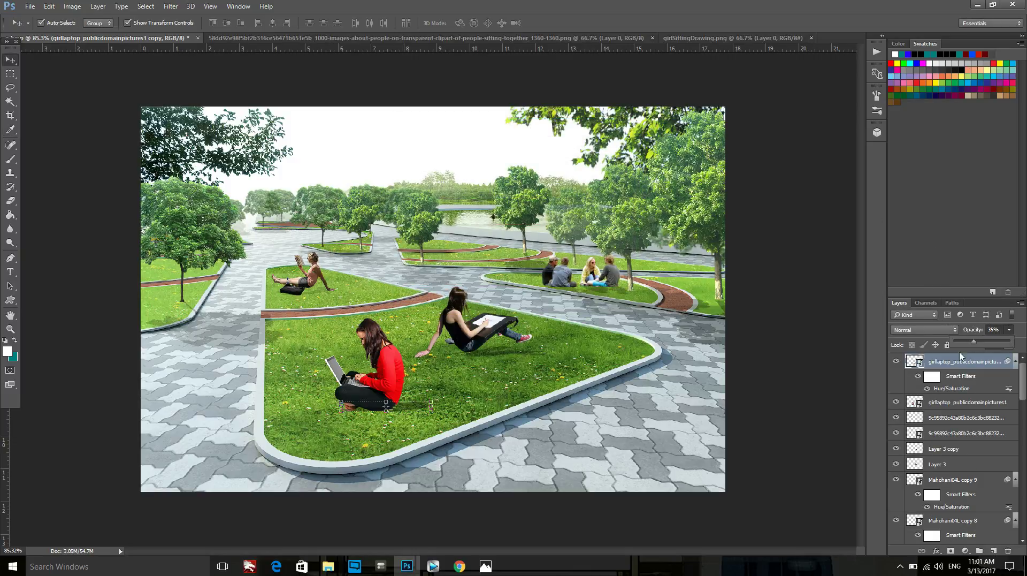
left_click(817, 458)
scroll(508, 369, "down", 1)
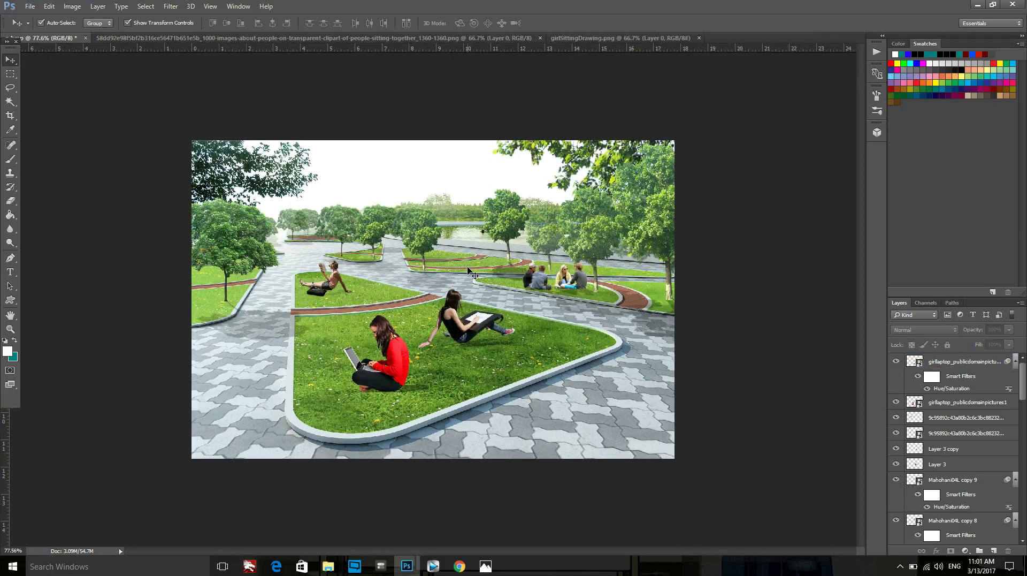
scroll(468, 270, "up", 1)
mouse_move(328, 566)
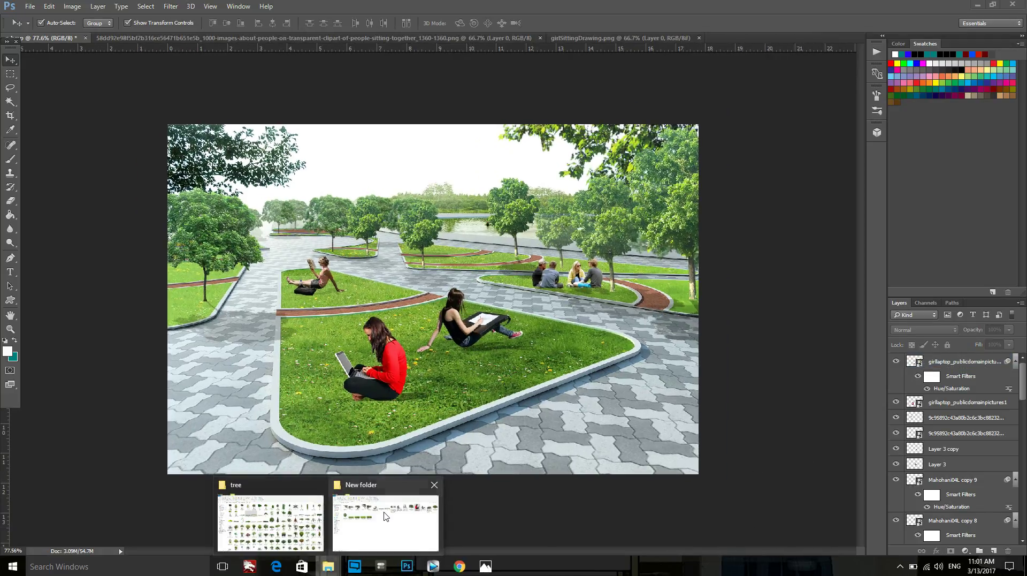
Step: Select the 18937831baba… photo of two seated girls and drag it into the park render
left_click(385, 515)
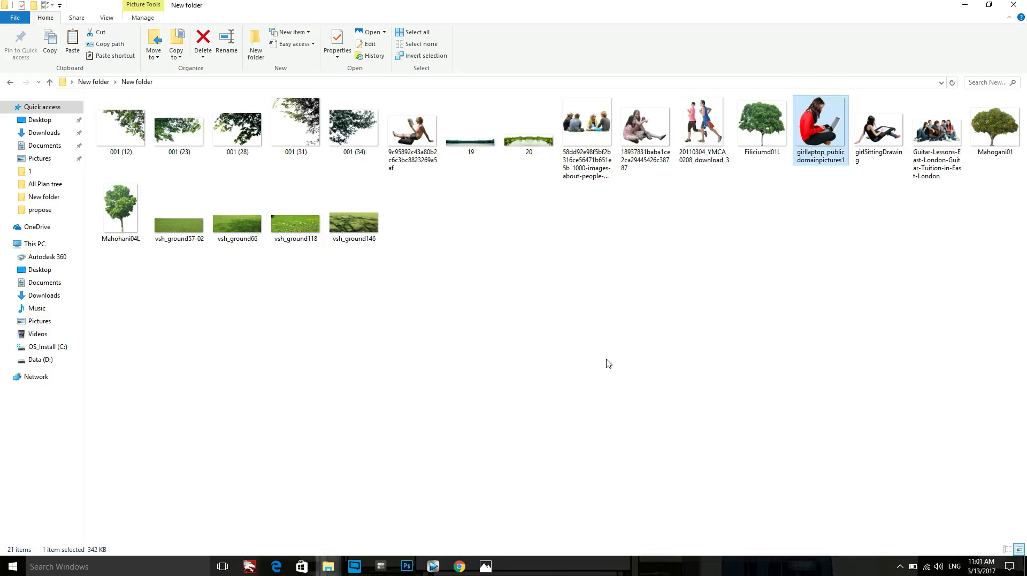
left_click(704, 117)
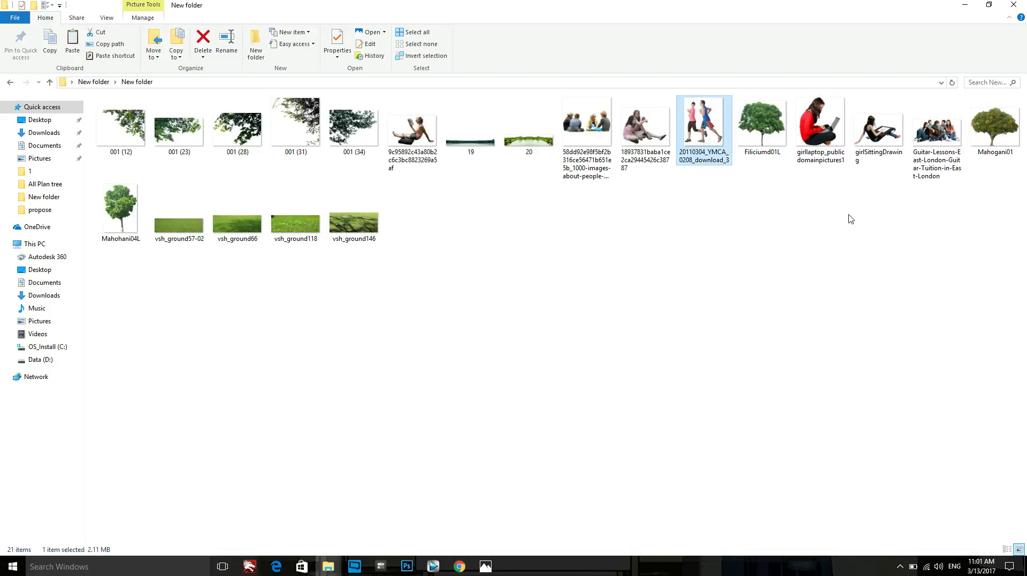
left_click(746, 171)
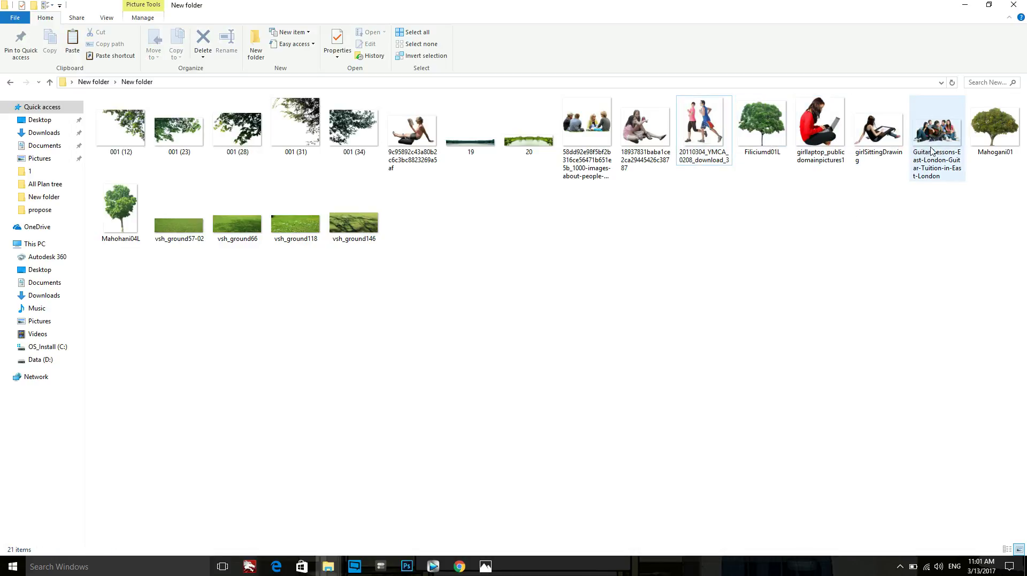
left_click(963, 138)
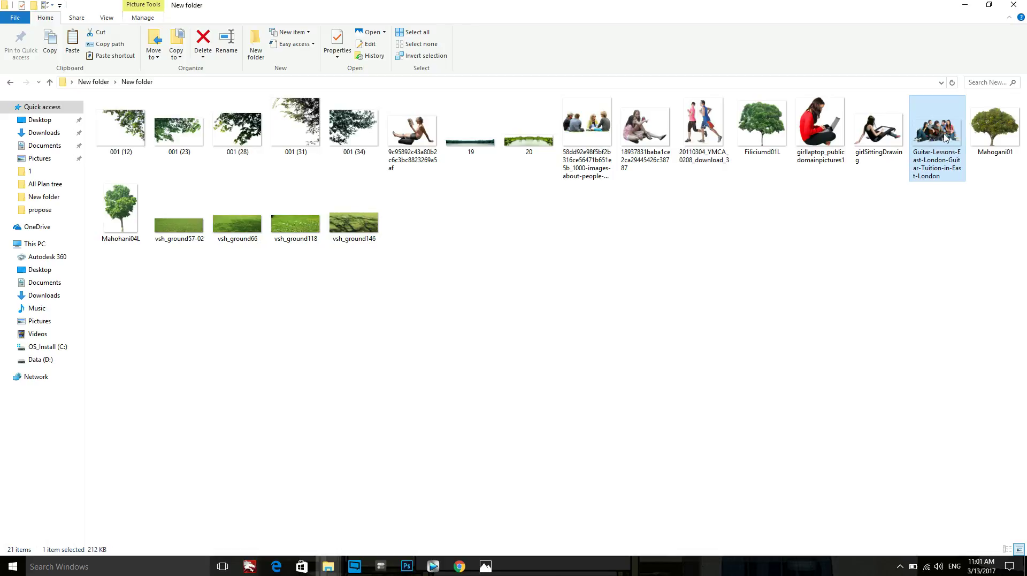
left_click(599, 146)
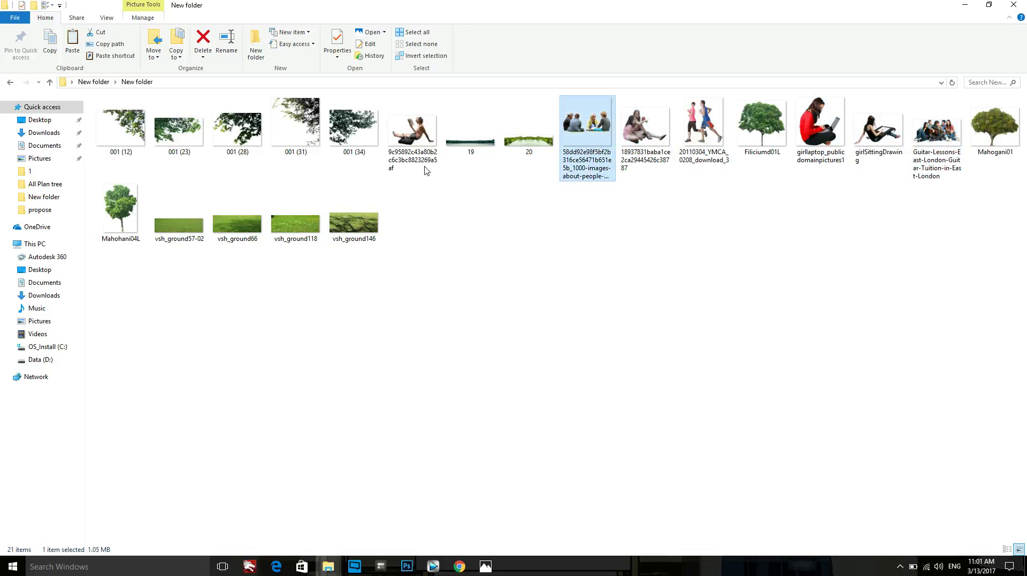
left_click(667, 134)
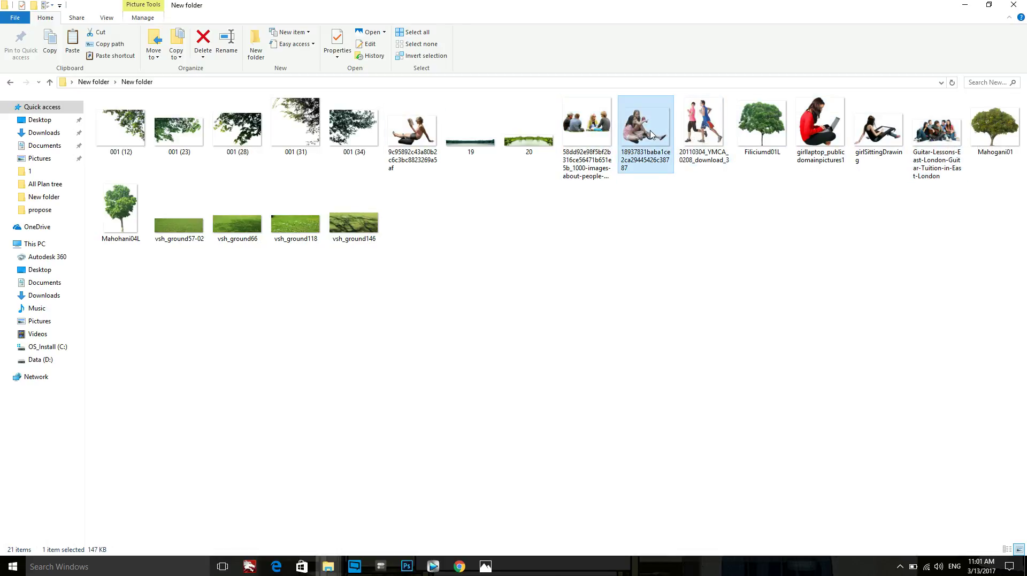
mouse_move(651, 133)
left_mouse_down()
mouse_move(449, 328)
mouse_move(454, 262)
left_mouse_up()
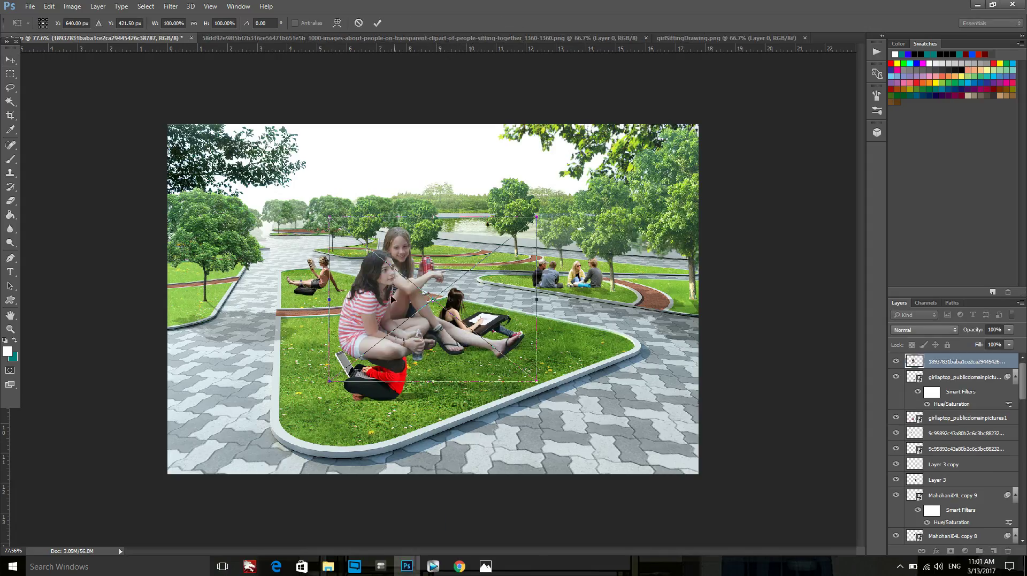
Step: Scale the two seated girls to about 15% and set them on the far lawn by the lake
left_click_drag(391, 298, 471, 205)
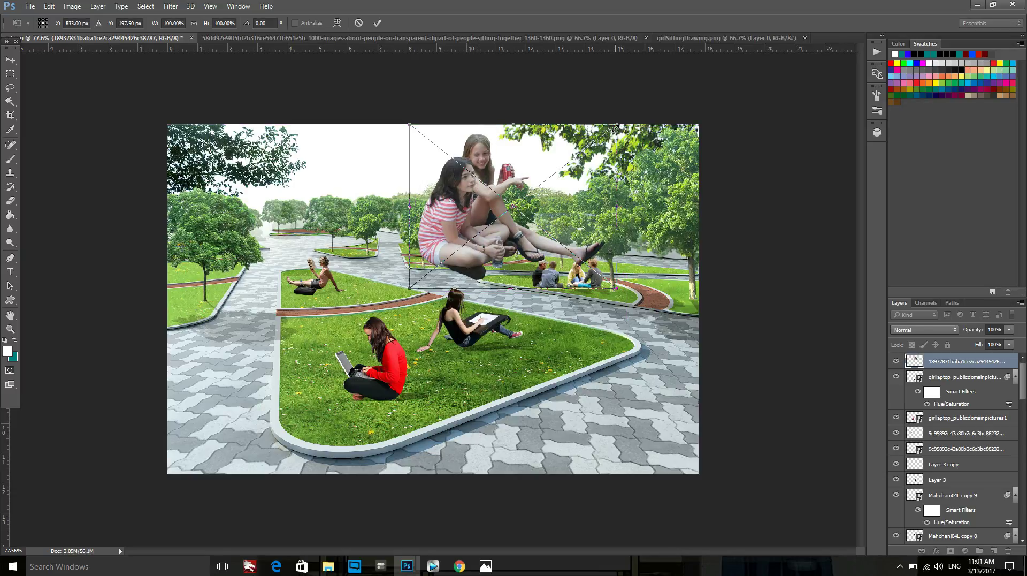
left_click_drag(616, 127, 475, 212)
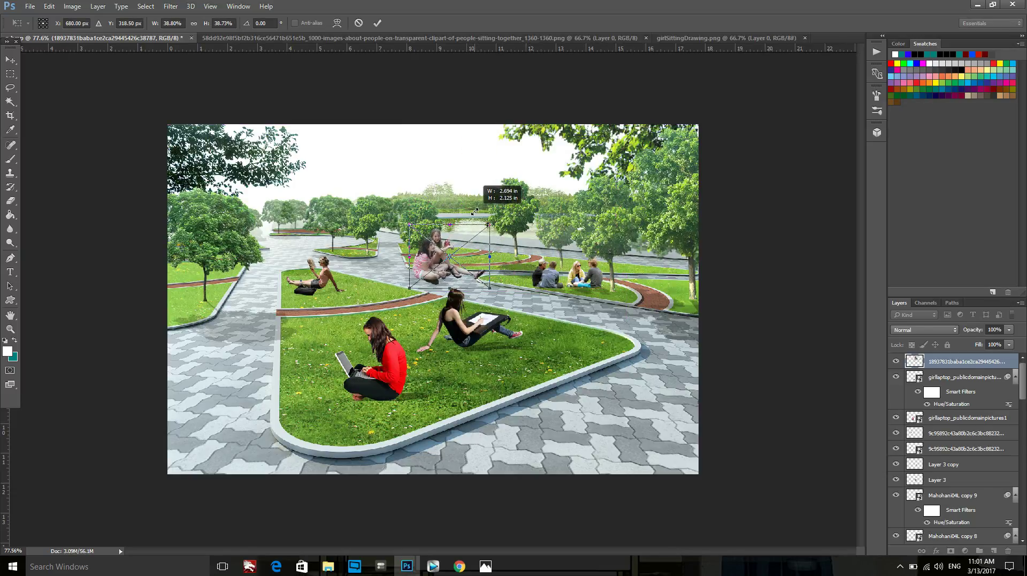
scroll(428, 252, "up", 2)
scroll(418, 255, "up", 2)
scroll(409, 258, "up", 2)
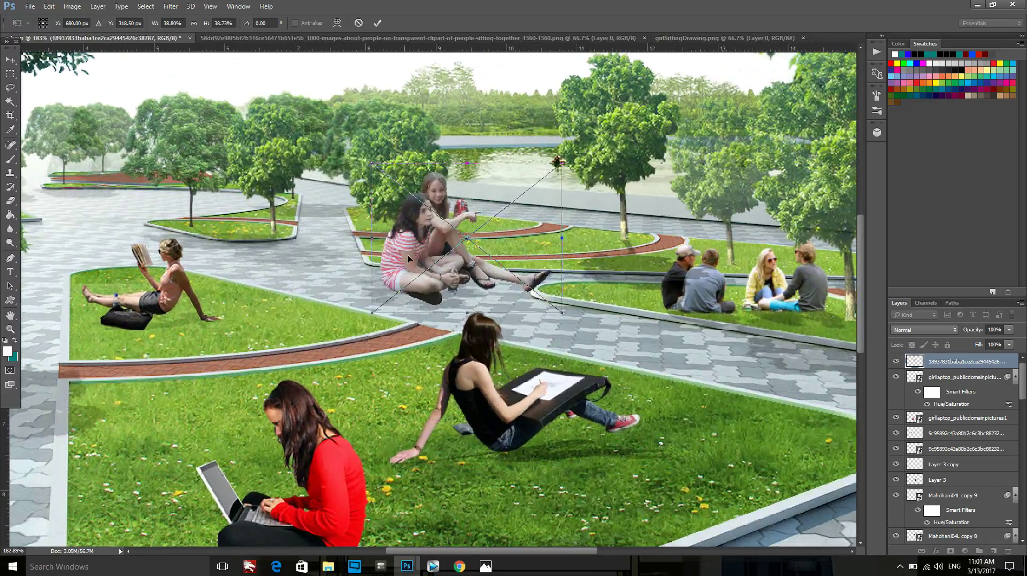
left_click_drag(408, 258, 456, 214)
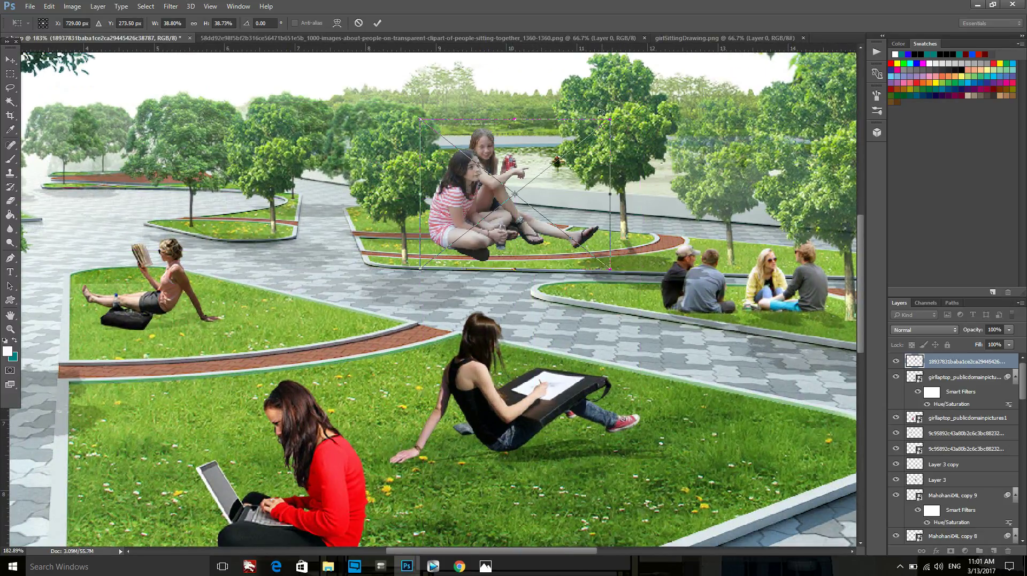
left_click_drag(612, 116, 473, 185)
scroll(474, 188, "up", 2)
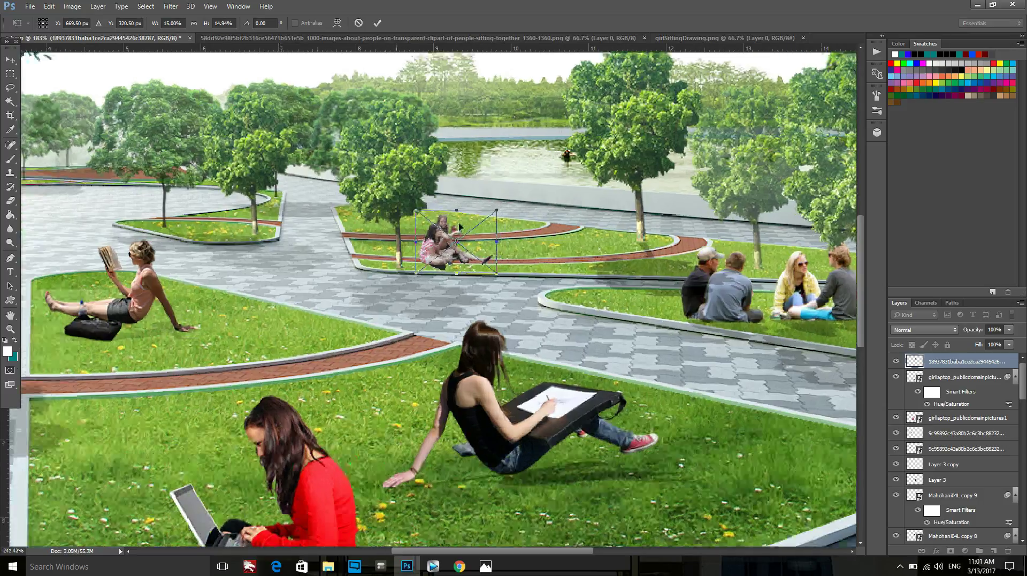
left_click_drag(428, 245, 435, 201)
left_click(377, 23)
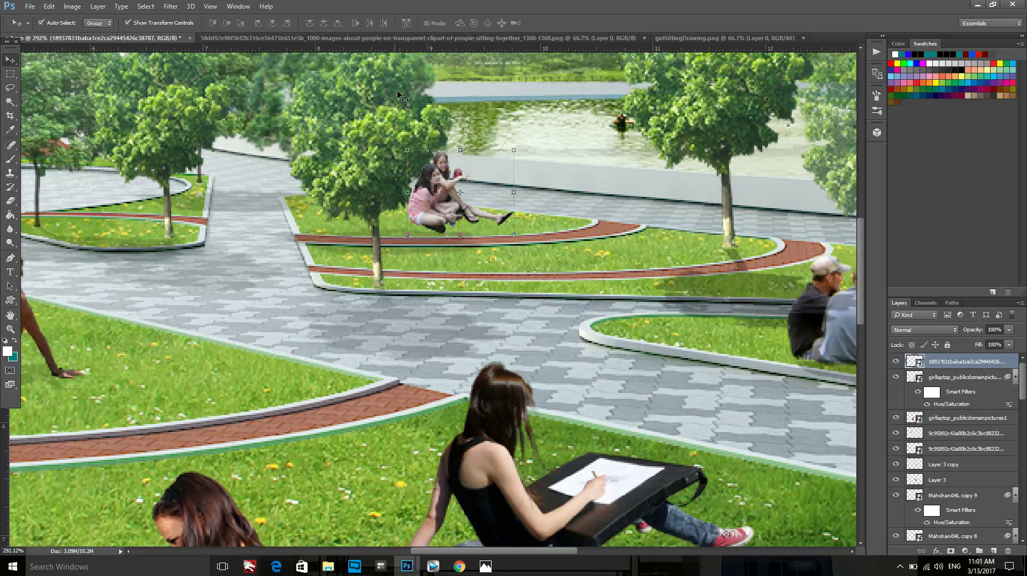
Step: Lower the two girls' layer to 86% opacity
scroll(428, 213, "down", 2)
scroll(428, 213, "down", 1)
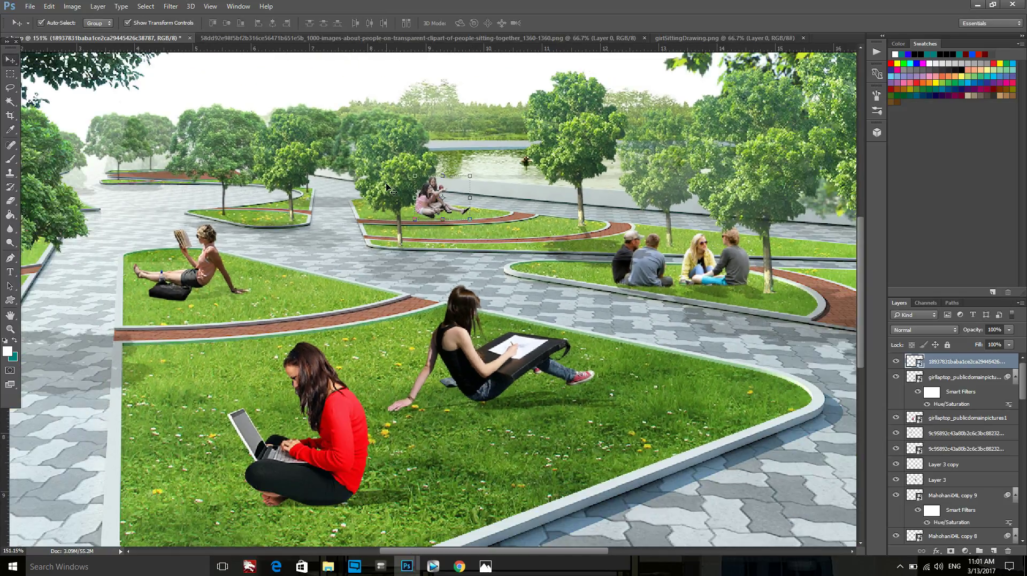
left_click(1008, 330)
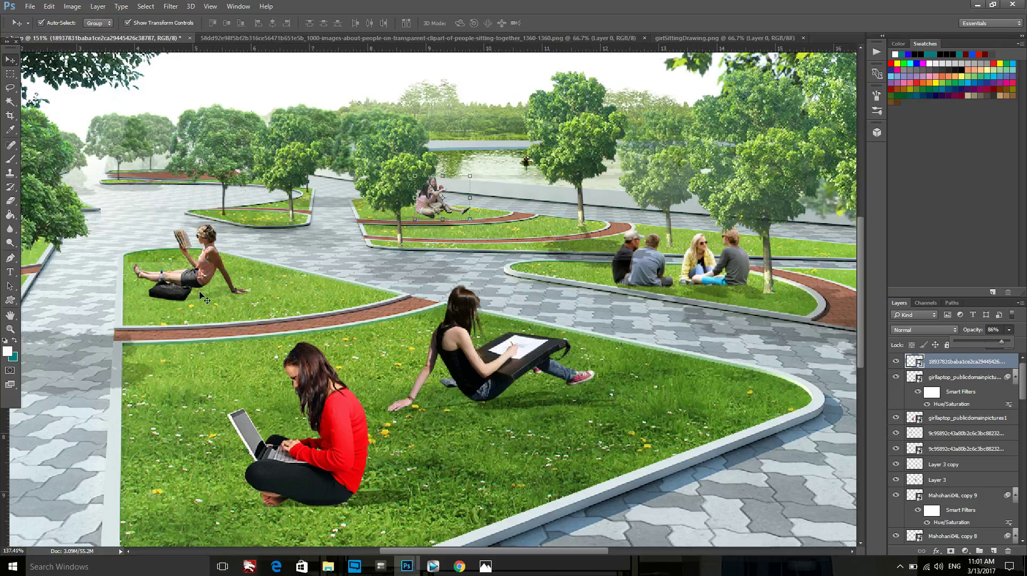
scroll(719, 309, "down", 2)
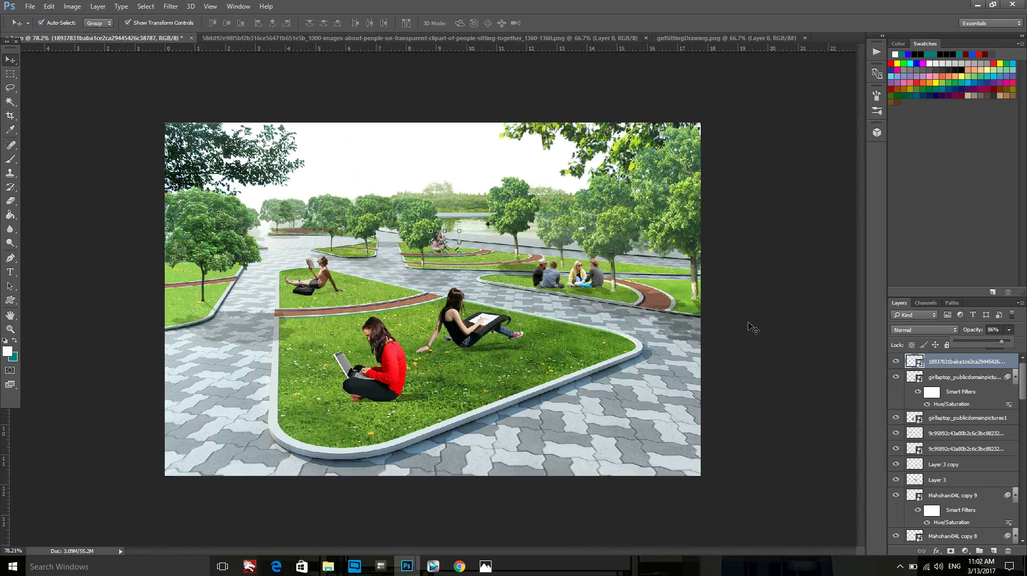
left_click(731, 339)
Step: Copy the tree shadow onto the lower-right paving and skew it across the pavement
scroll(742, 338, "up", 1)
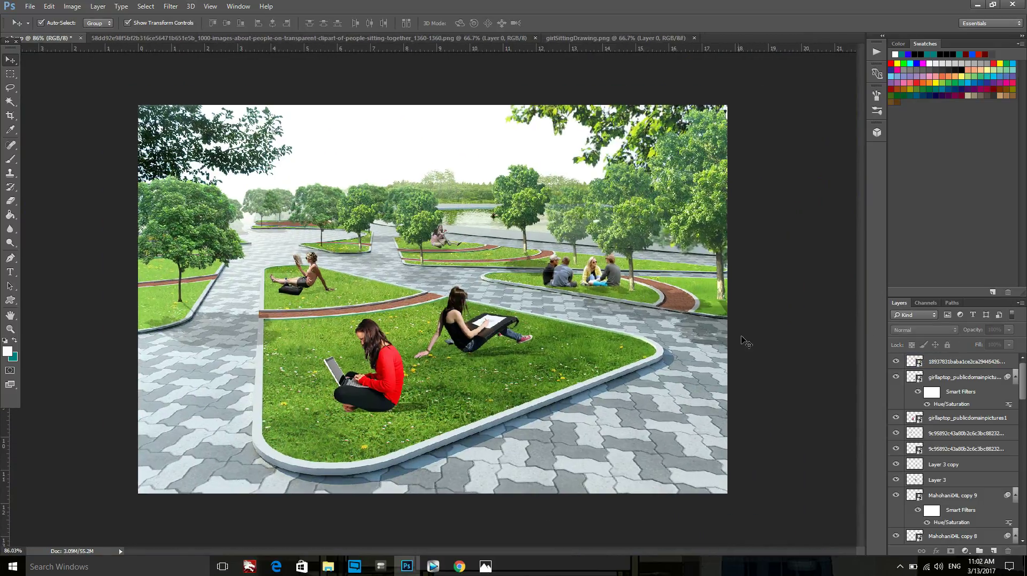
mouse_move(717, 341)
left_mouse_down()
mouse_move(692, 476)
mouse_move(725, 451)
left_mouse_up()
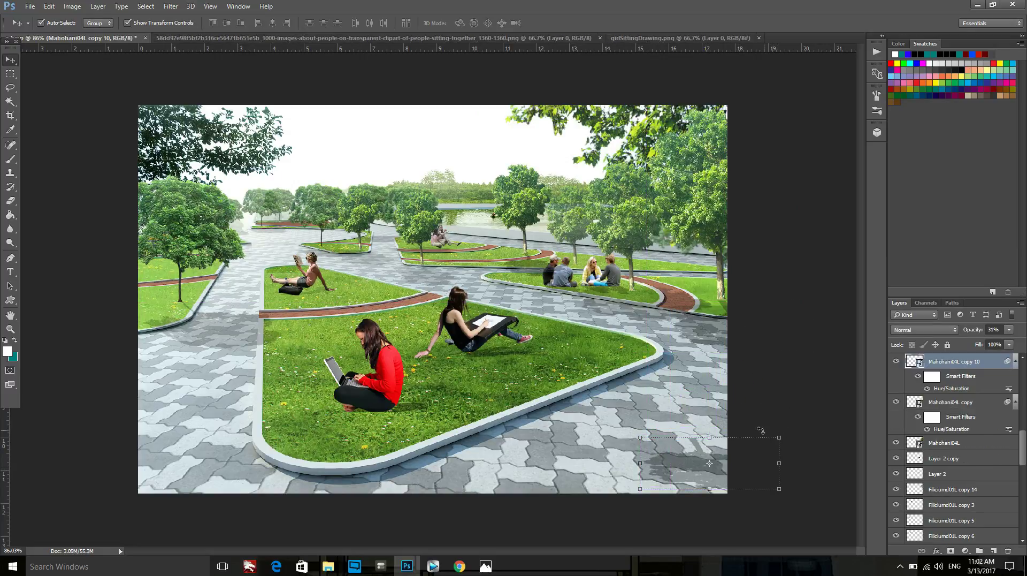
left_click(780, 435)
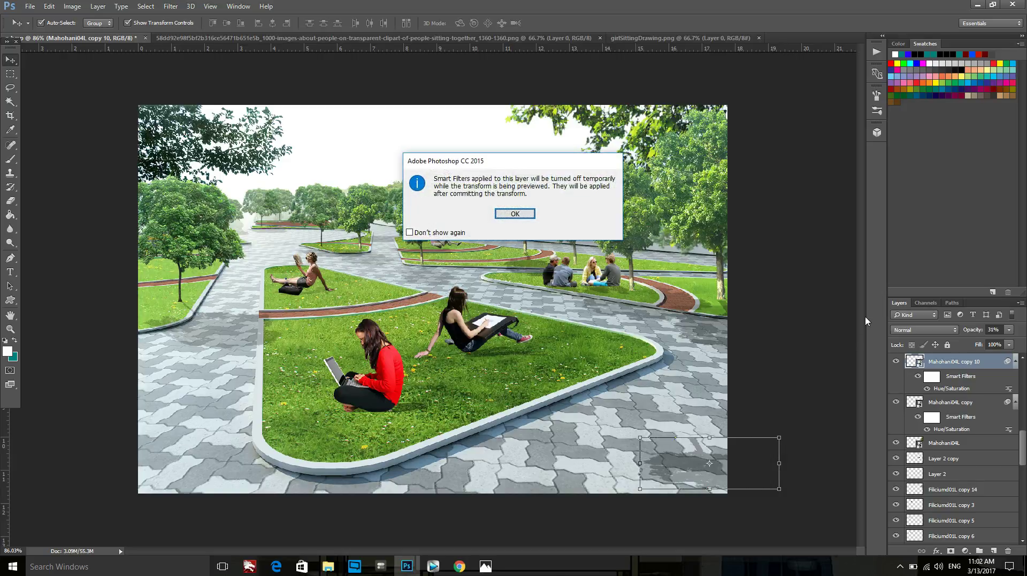
left_click(515, 214)
mouse_move(779, 438)
left_mouse_down()
mouse_move(749, 438)
mouse_move(856, 369)
left_mouse_up()
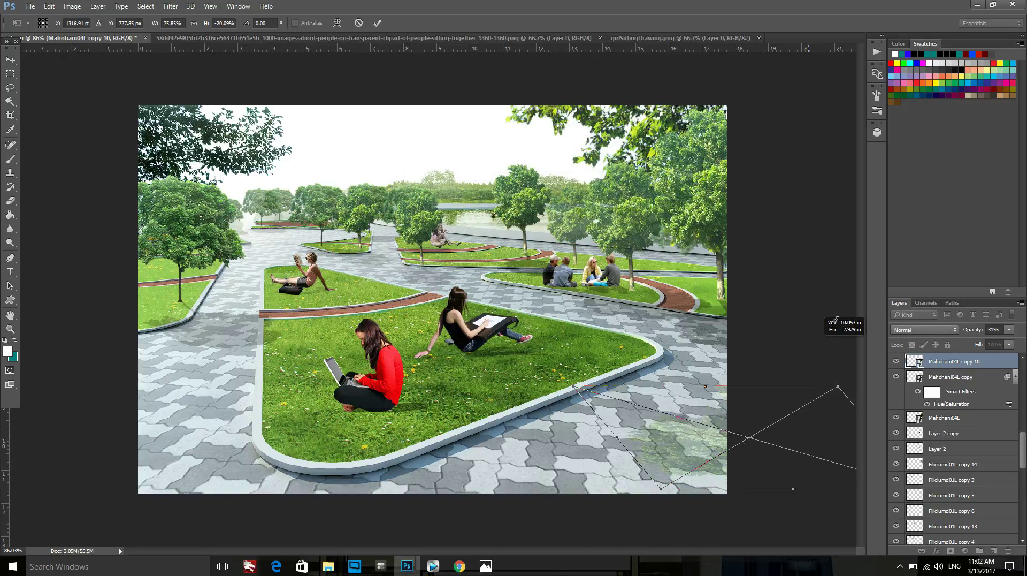
scroll(433, 299, "down", 1)
key("ctrl+minus")
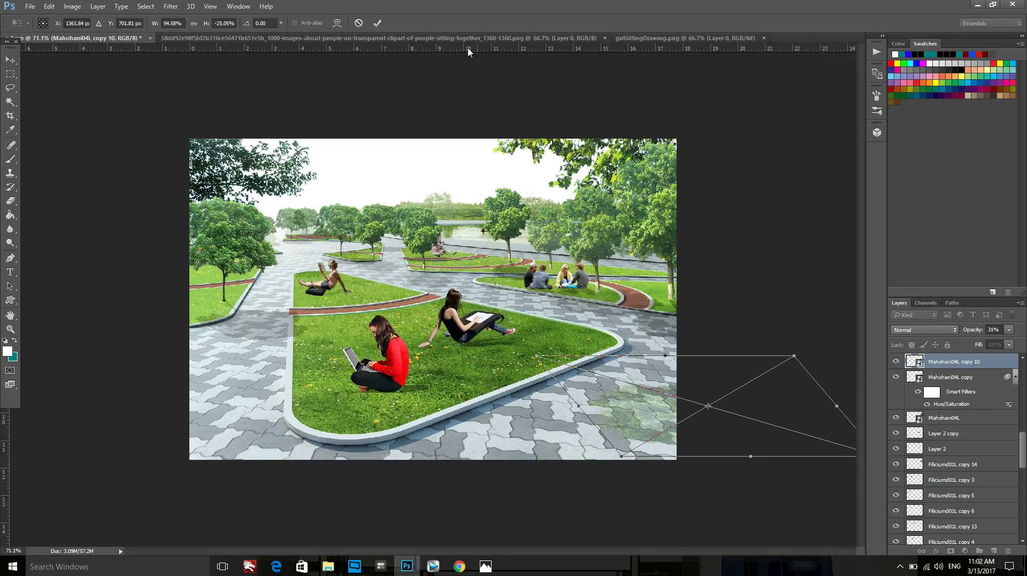
left_click(378, 22)
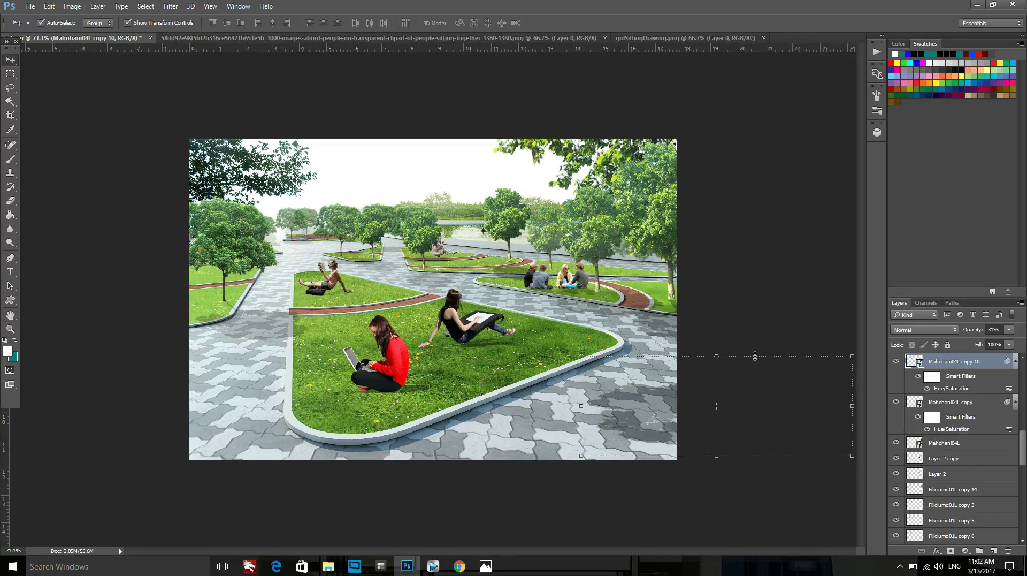
Step: Fade the lower-right tree shadow to 13% and stretch its bottom edge further down
left_click(1009, 329)
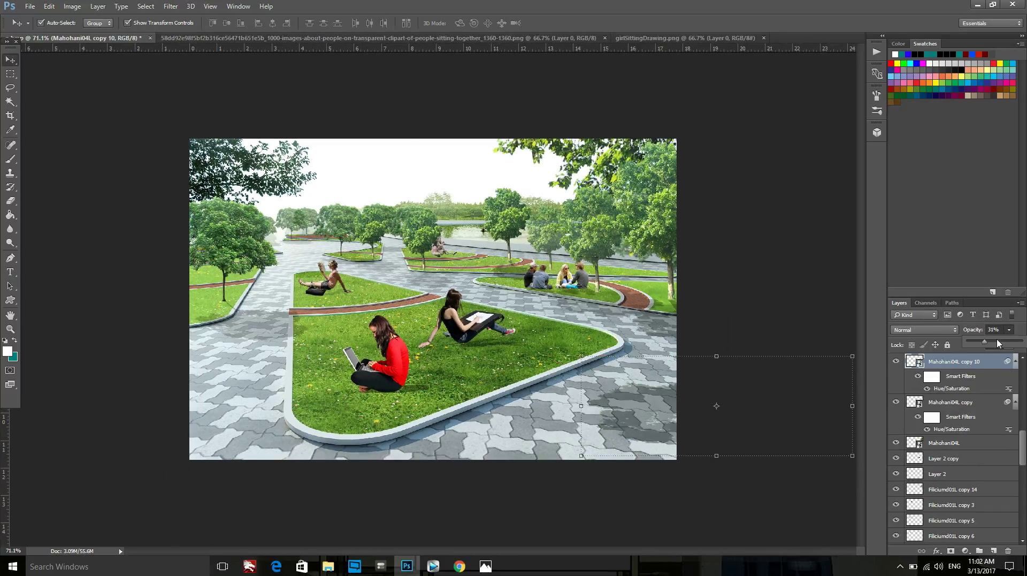
left_click_drag(982, 346, 976, 344)
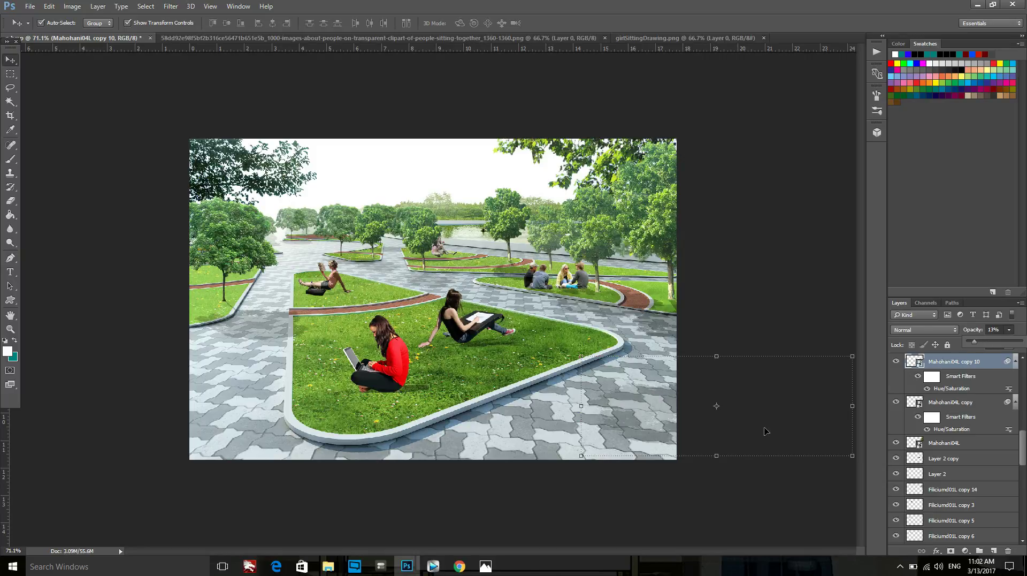
left_click(720, 456)
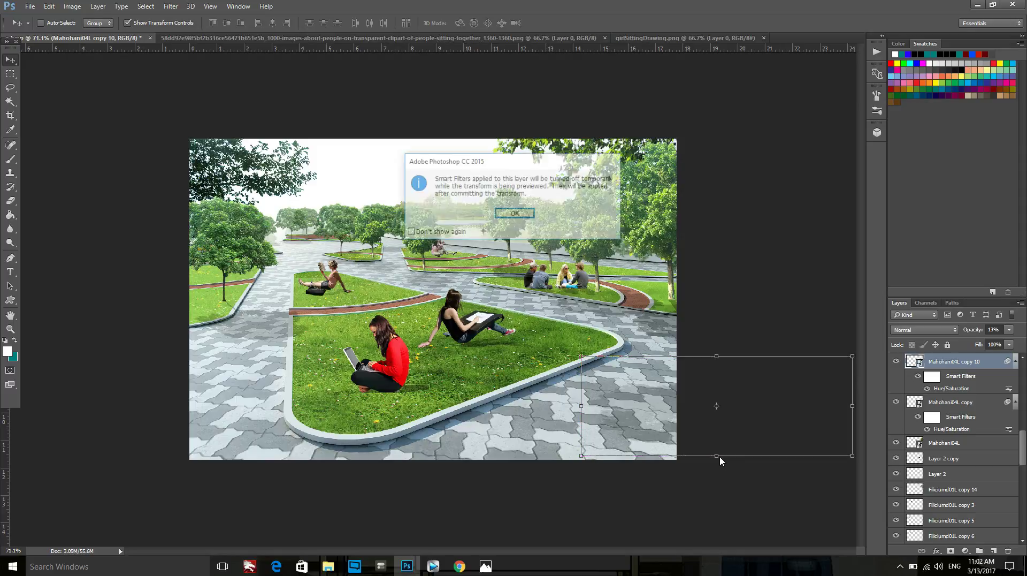
left_click(515, 213)
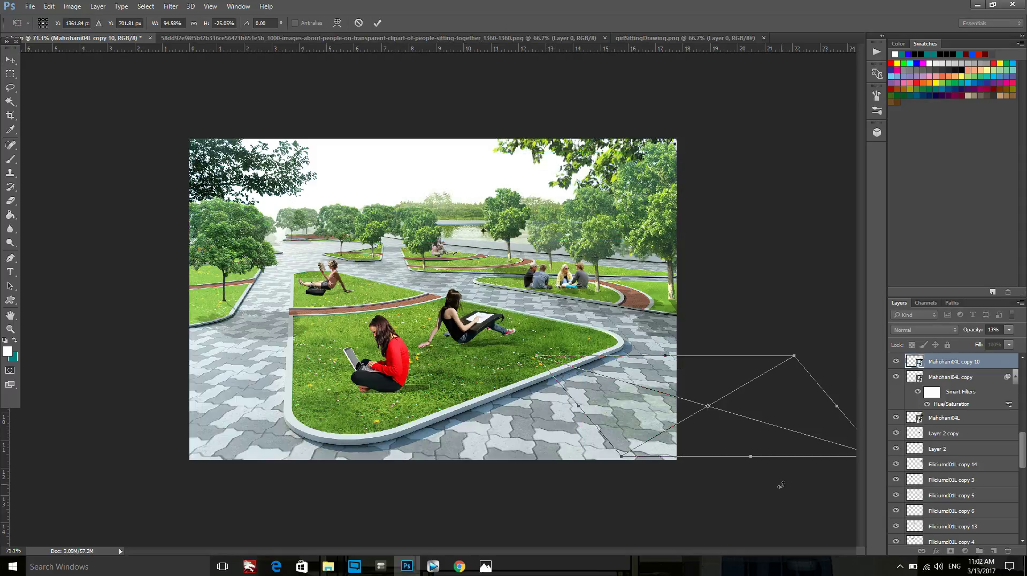
left_click_drag(748, 459, 729, 490)
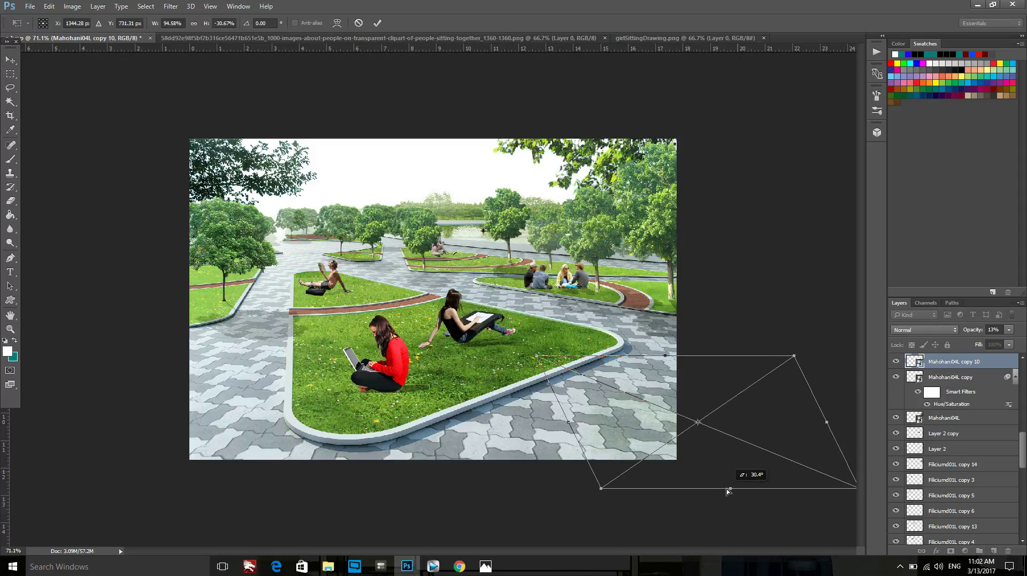
left_click(377, 22)
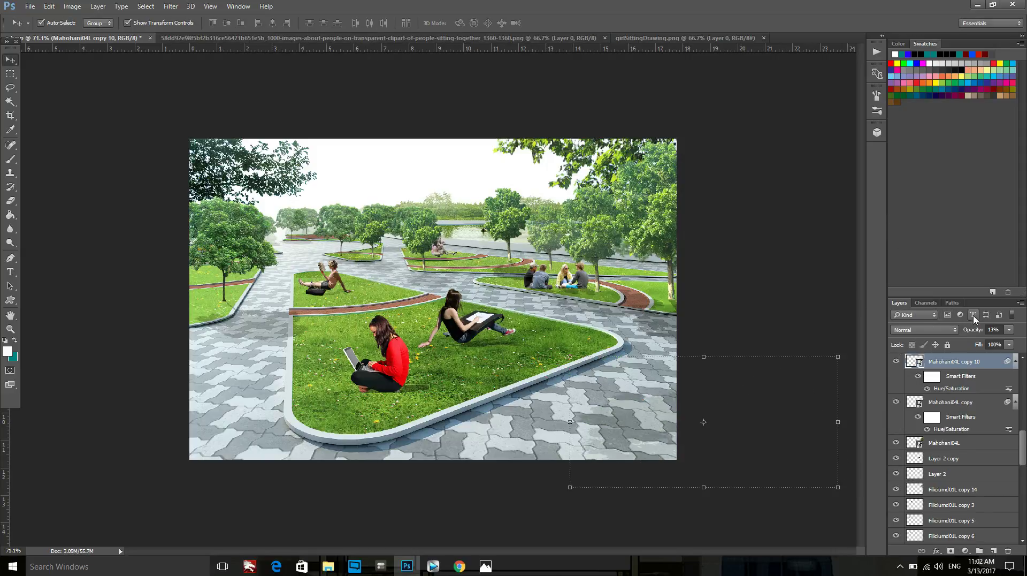
Step: Copy the shadow at 25% opacity onto the left paving as Mahohani04L copy 11 and lengthen it upward
left_click(1011, 330)
left_click(982, 341)
mouse_move(657, 450)
left_mouse_down()
mouse_move(72, 406)
mouse_move(92, 394)
mouse_move(96, 356)
mouse_move(54, 304)
mouse_move(214, 304)
mouse_move(262, 351)
mouse_move(270, 423)
mouse_move(254, 456)
left_mouse_up()
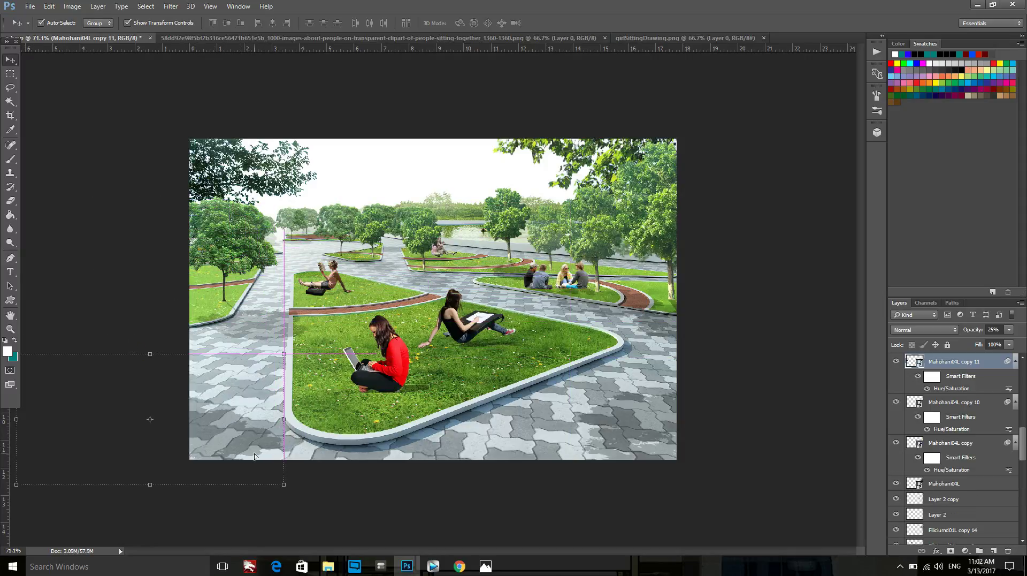
left_click(150, 355)
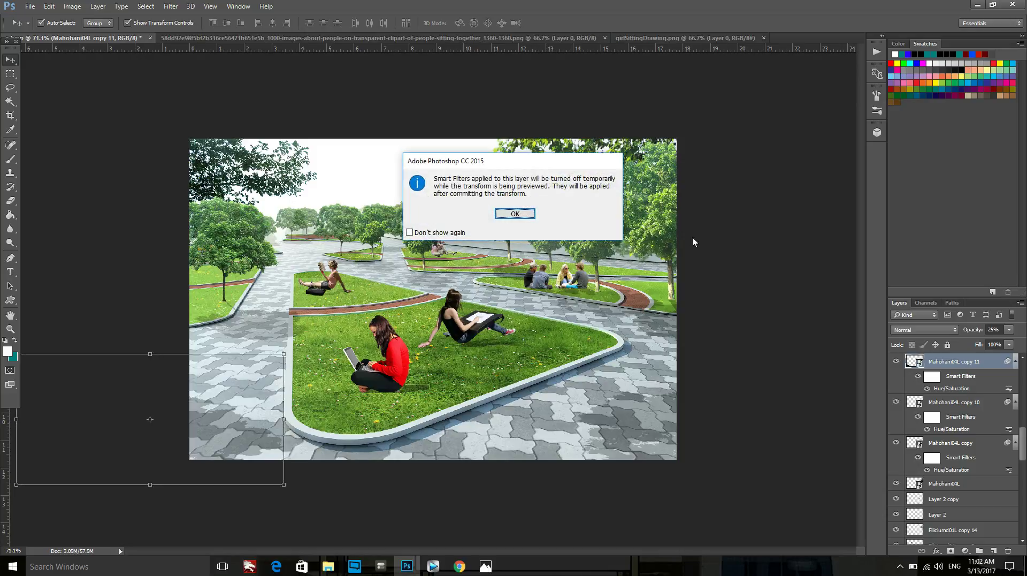
left_click(514, 214)
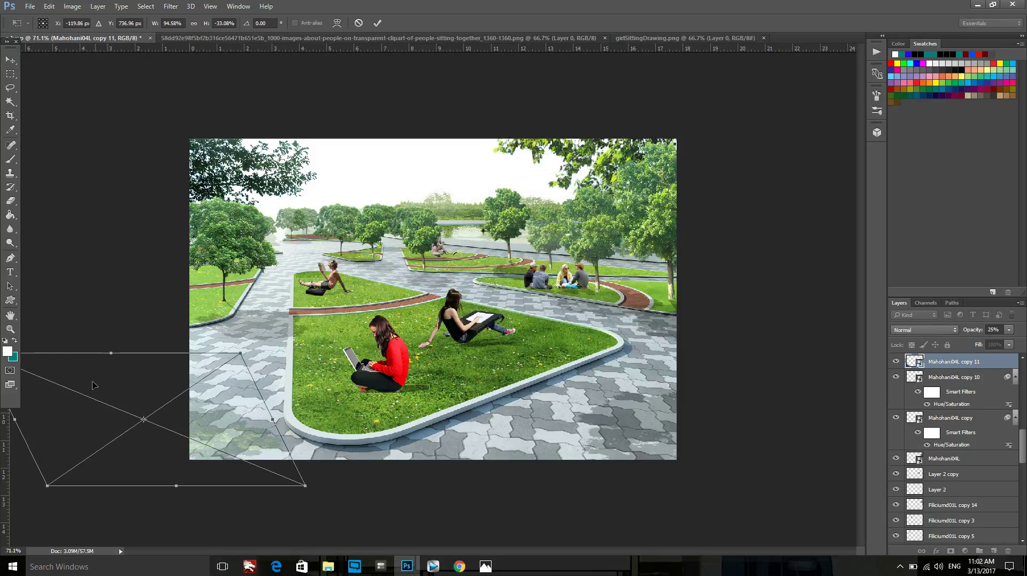
left_click_drag(112, 357, 114, 309)
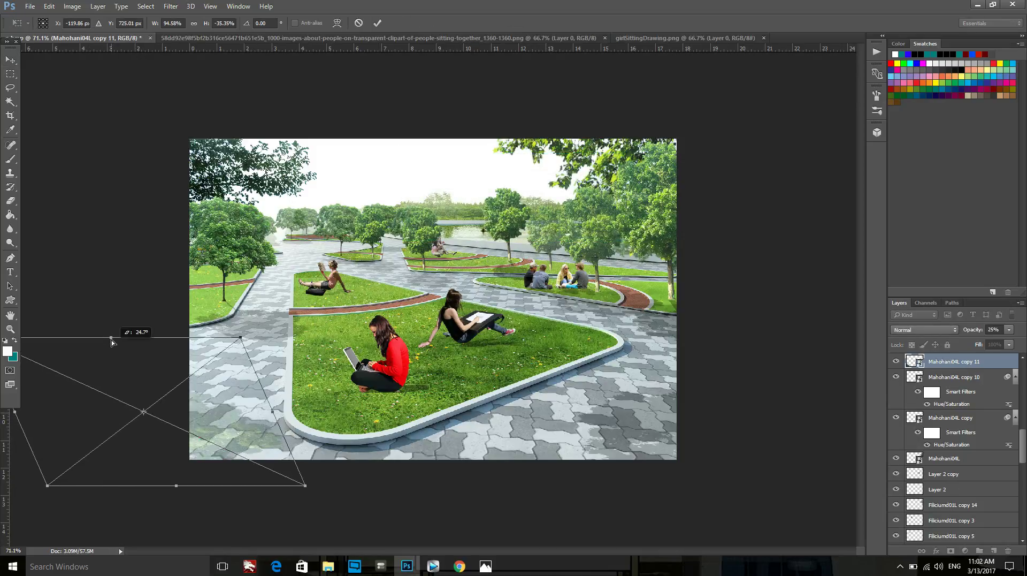
Step: Apply the warp, then place a duplicated shadow copy under the distant figure by the water
left_click(377, 23)
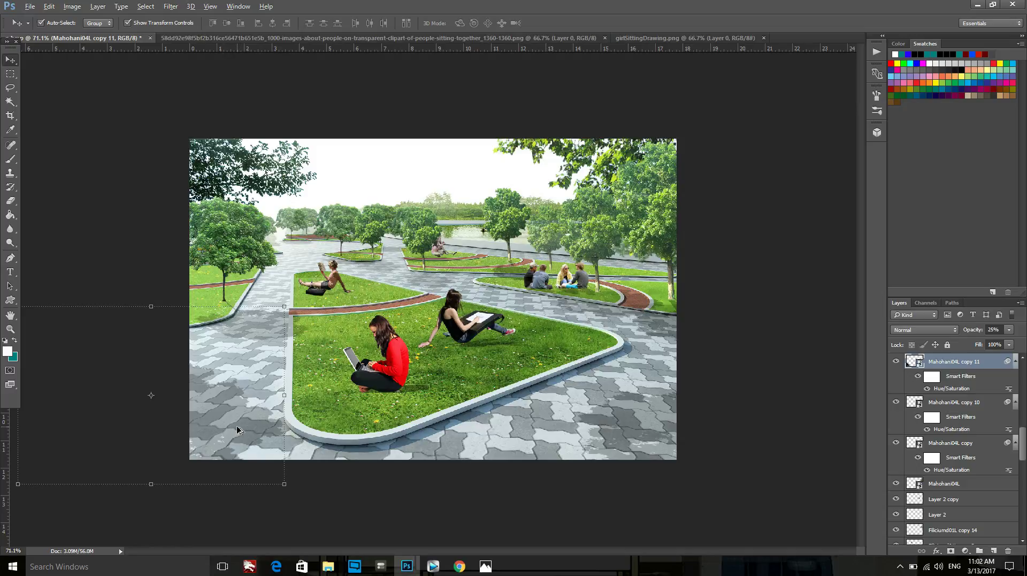
mouse_move(239, 429)
left_mouse_down()
mouse_move(489, 167)
mouse_move(436, 170)
mouse_move(301, 266)
left_mouse_up()
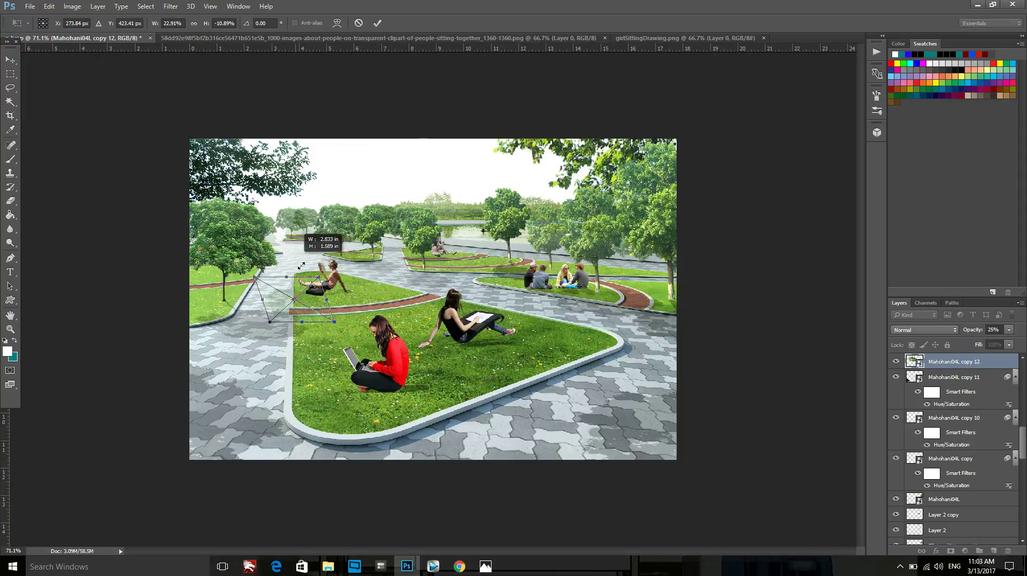
left_click_drag(288, 301, 437, 251)
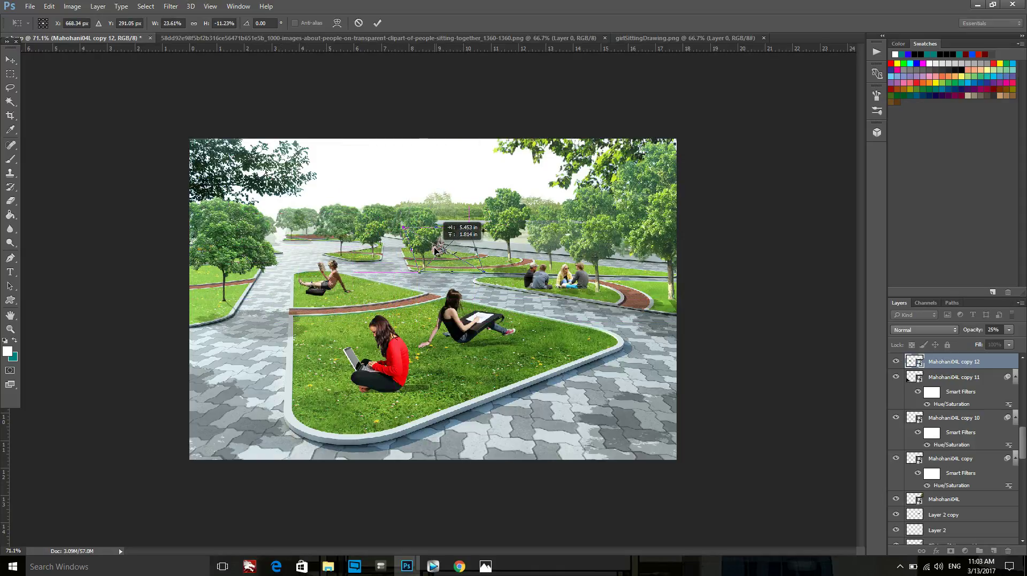
left_click(377, 23)
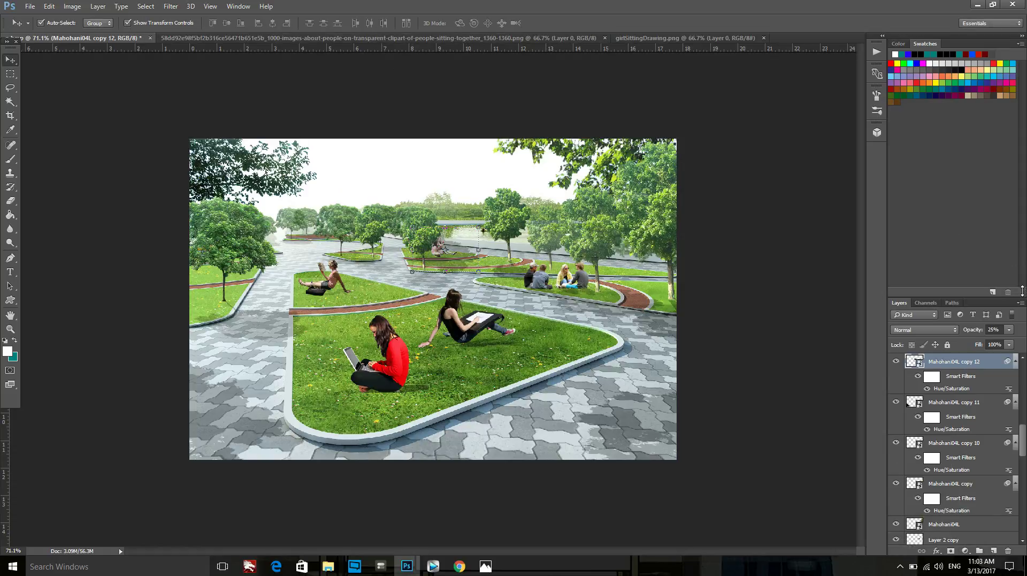
Step: Fade the new shadow copy layer to 10% opacity
left_click(1010, 330)
left_click_drag(976, 343, 969, 493)
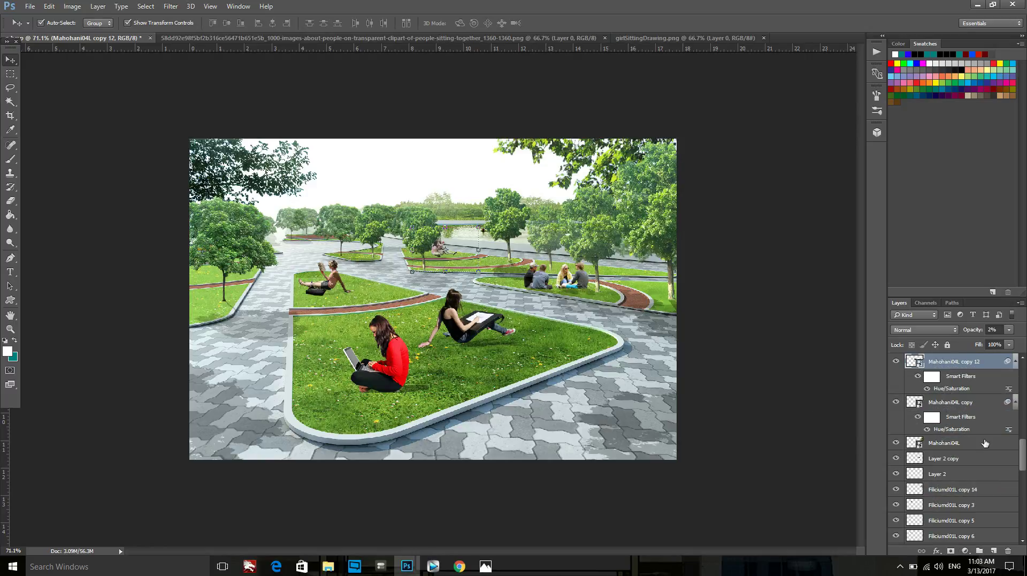
left_click(1007, 331)
left_click_drag(974, 345, 973, 345)
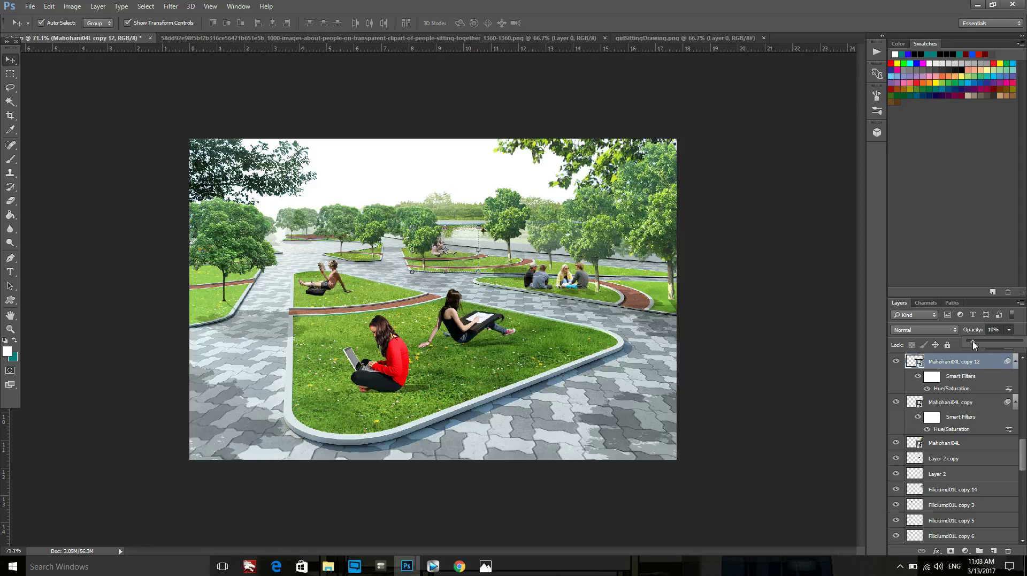
left_click(790, 379)
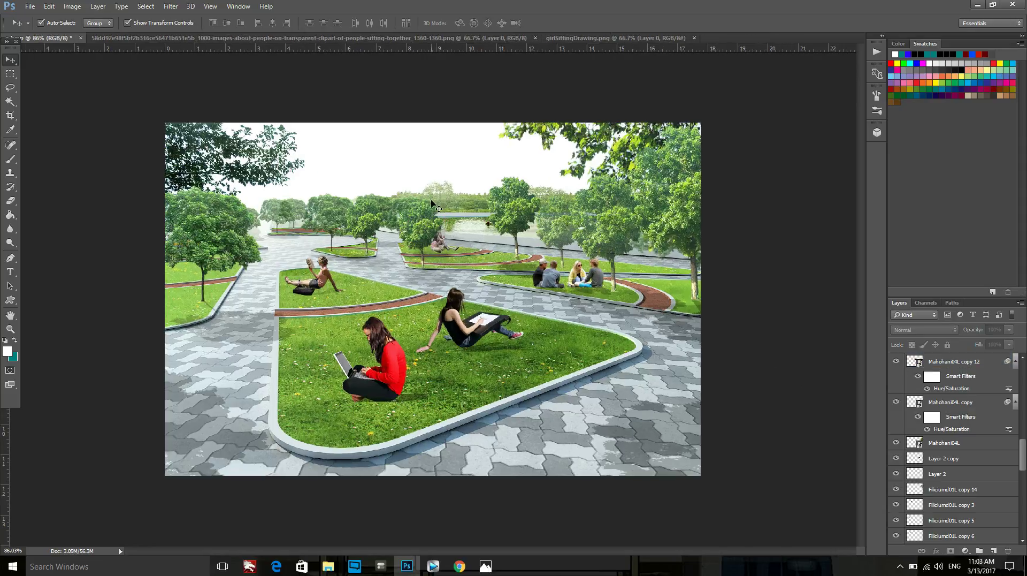
Step: Review the Mahohani04L copy 12 shadow and sitting-figure layers, then deselect all layers
scroll(423, 242, "up", 5)
left_click(455, 243)
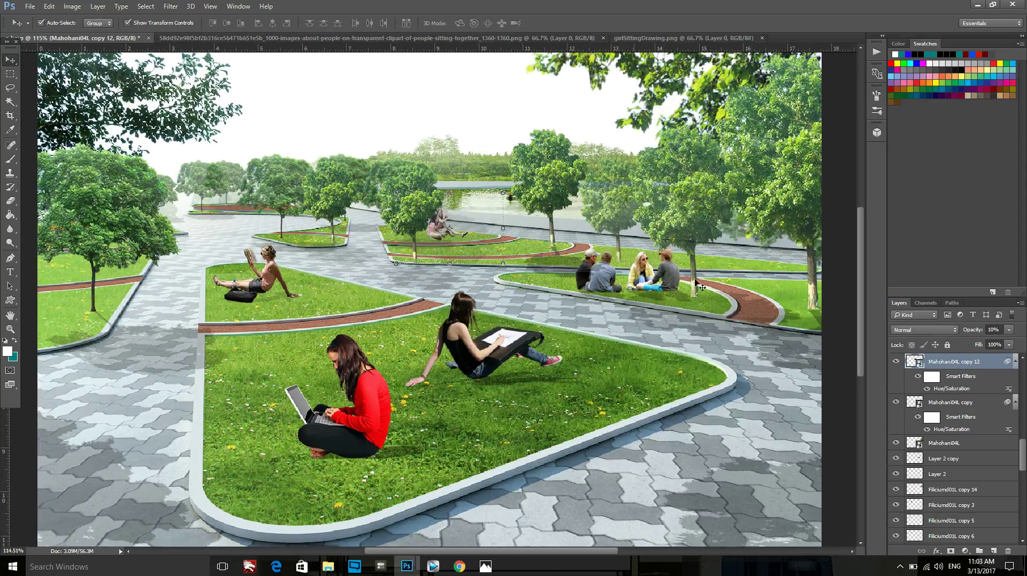
left_click_drag(995, 361, 953, 499)
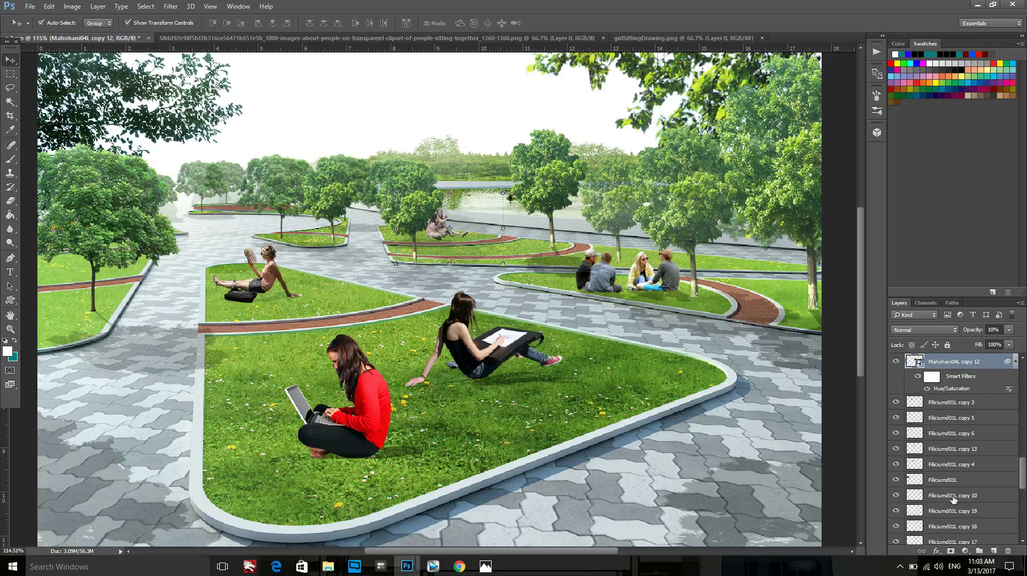
scroll(966, 367, "down", 3)
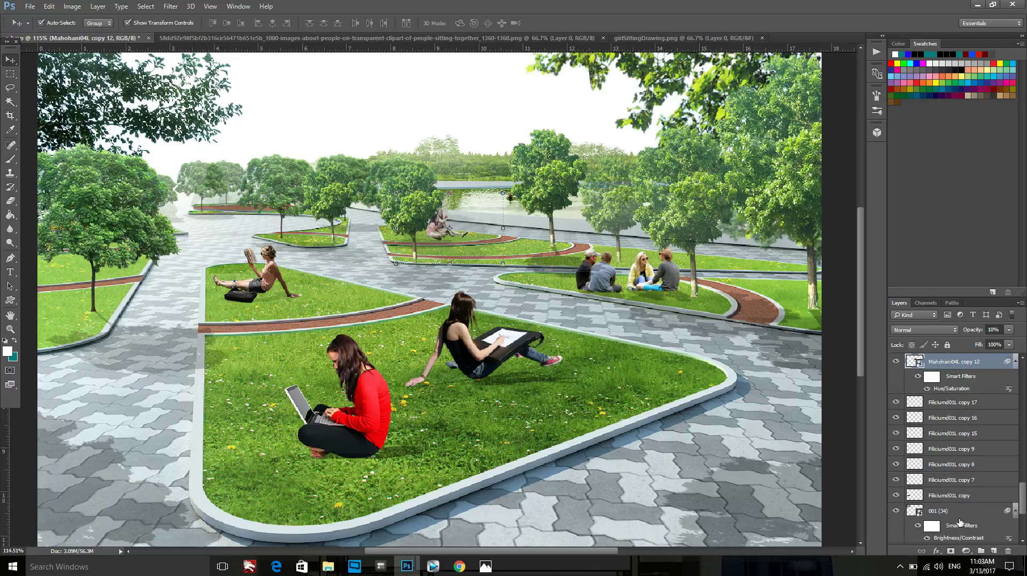
left_click(439, 232)
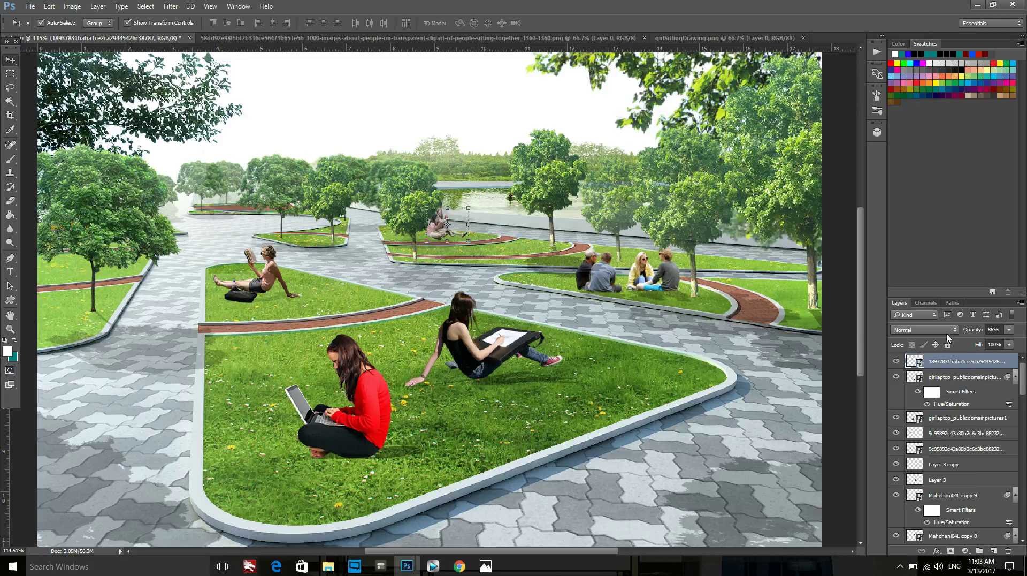
scroll(341, 360, "down", 4)
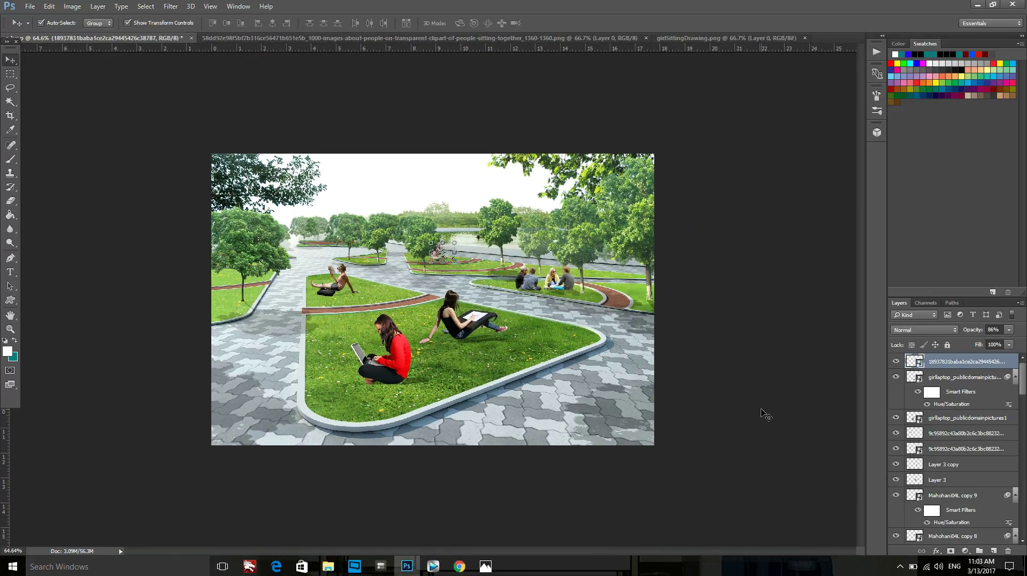
left_click(766, 415)
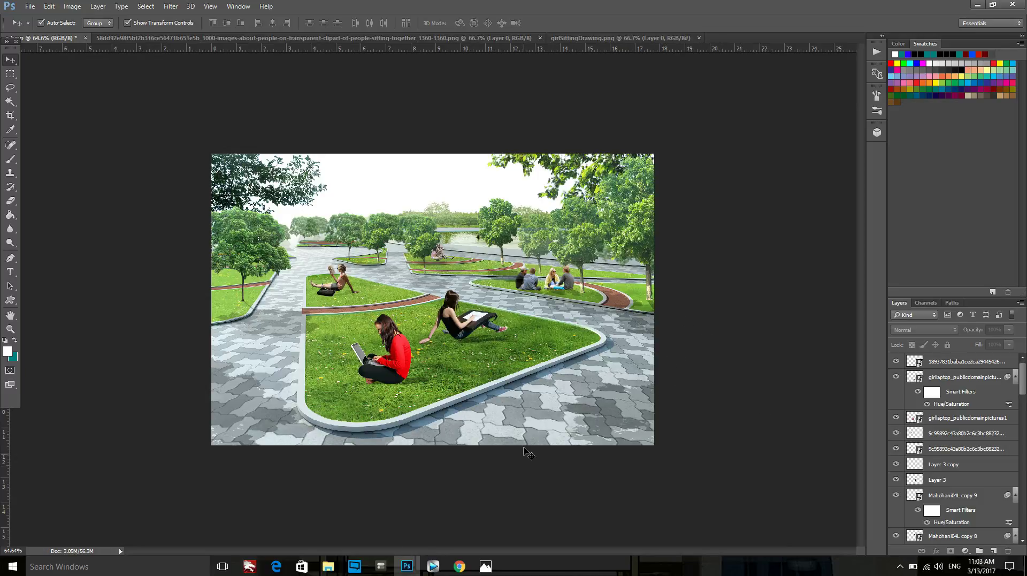
scroll(548, 362, "up", 2)
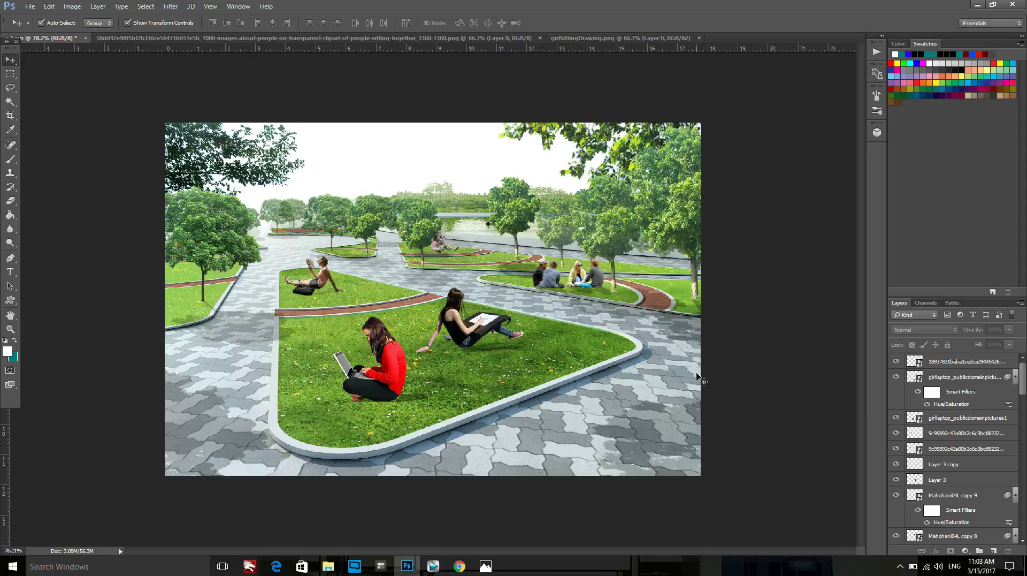
scroll(314, 170, "up", 1)
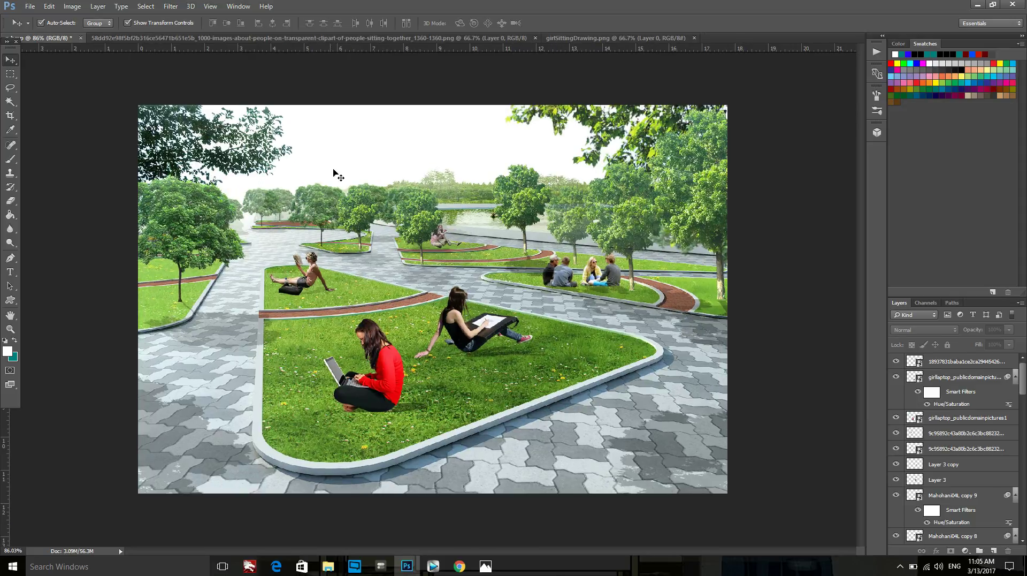
mouse_move(329, 566)
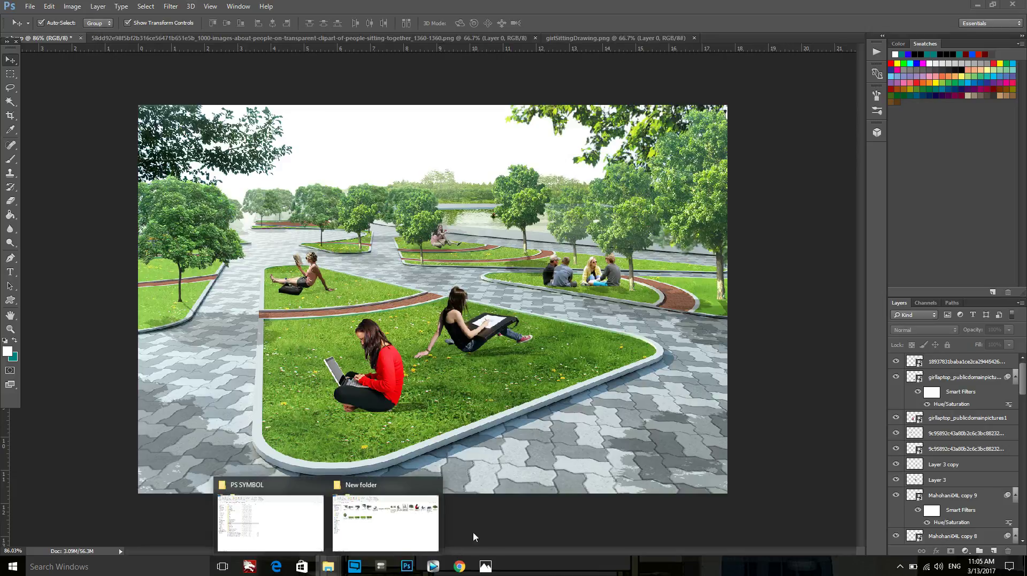
Step: Open 20110304_YMCA_0208_download_3.jpg from File Explorer with Adobe Photoshop CC 2015
left_click(396, 540)
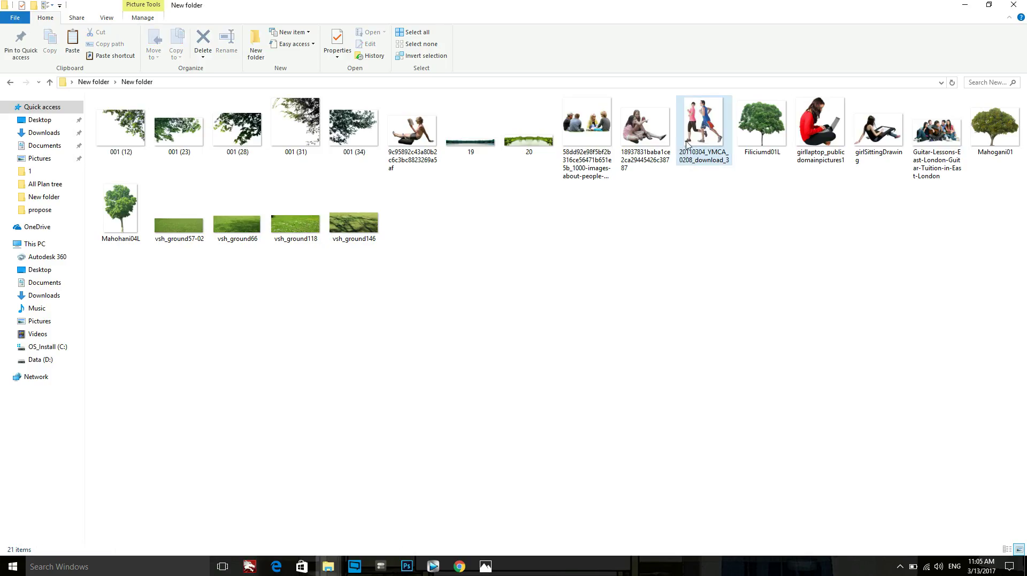
right_click(713, 143)
mouse_move(745, 294)
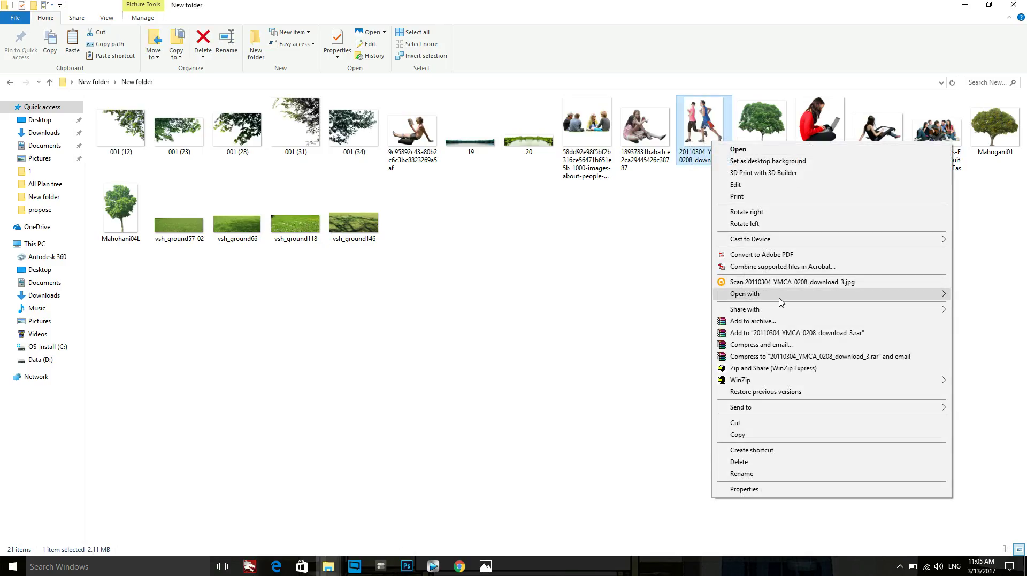
left_click(667, 321)
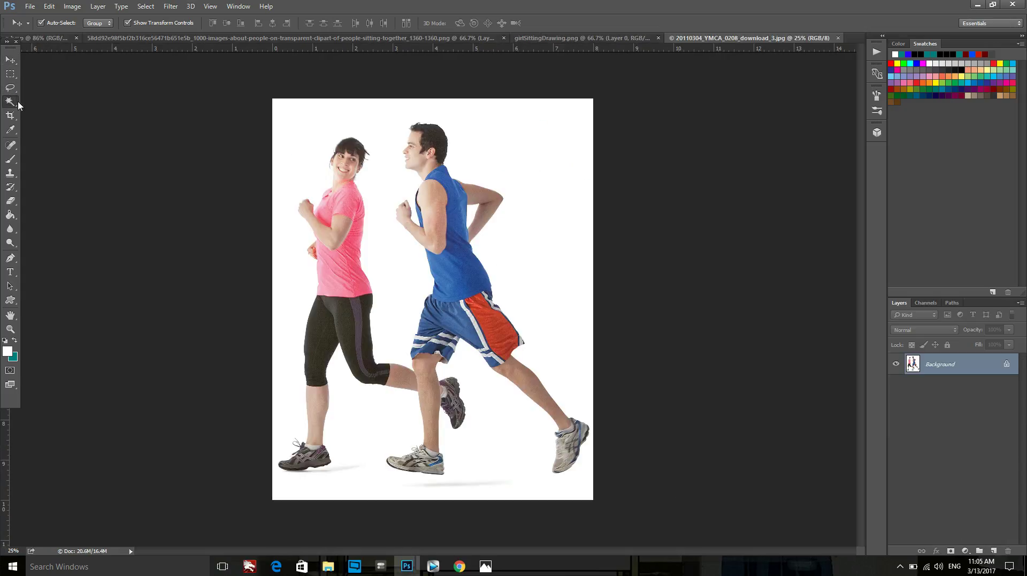
Step: Magic Wand the white background and convert the locked Background into Layer 0
left_click(10, 101)
left_click(330, 126)
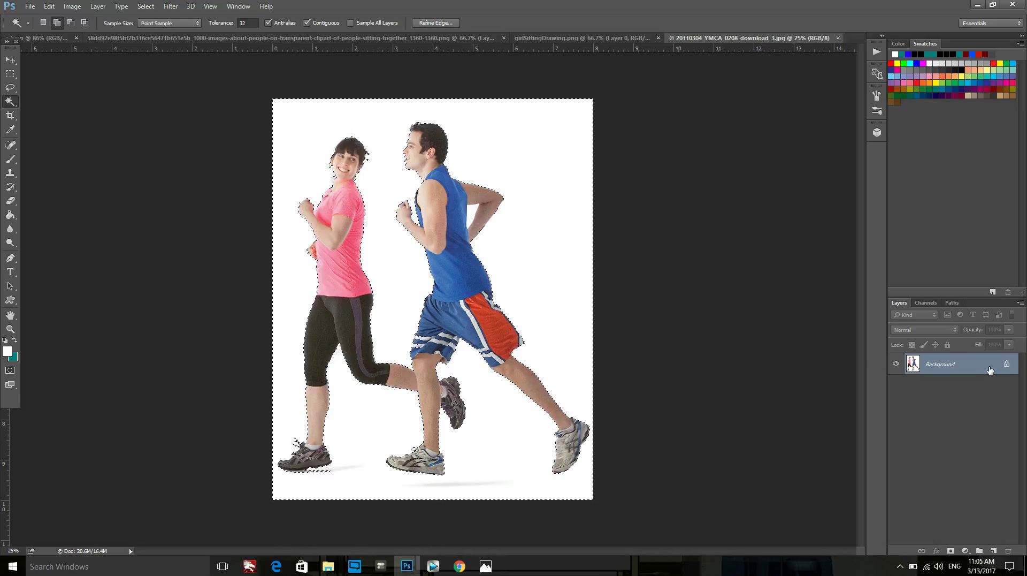
double_click(938, 366)
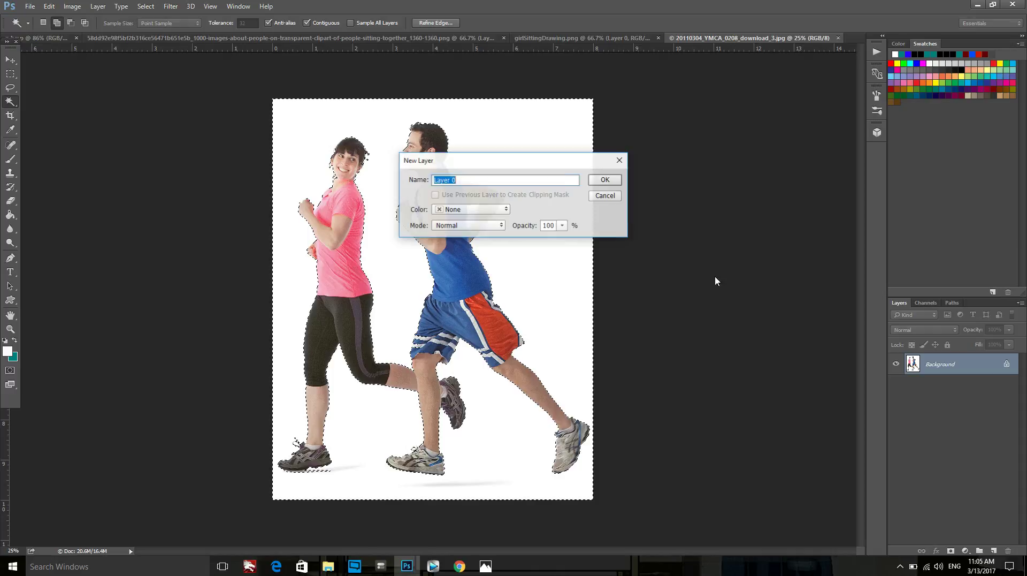
left_click(603, 176)
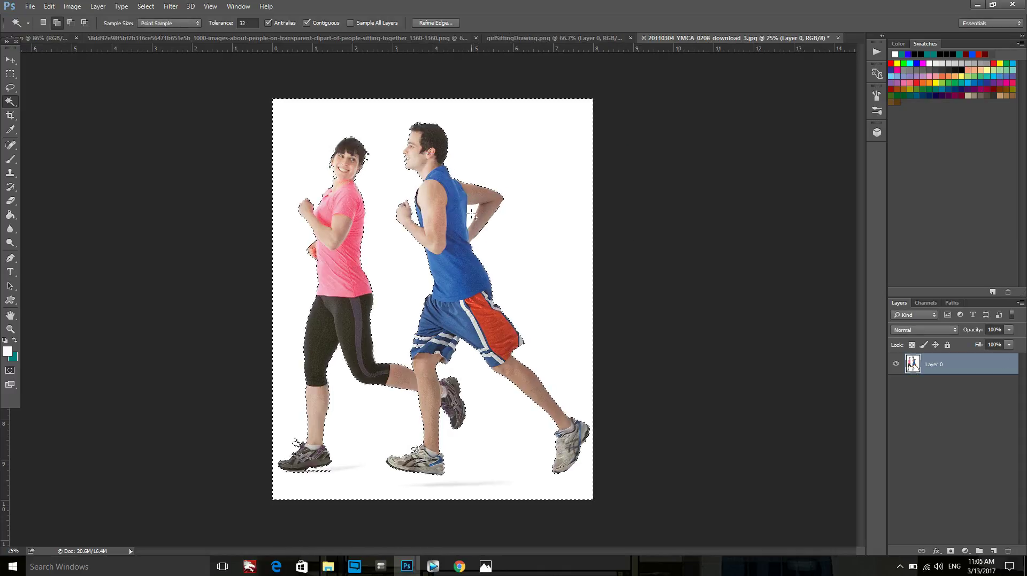
Step: Delete the white backdrop, deselect, and drag the runners toward the park document
key("Delete")
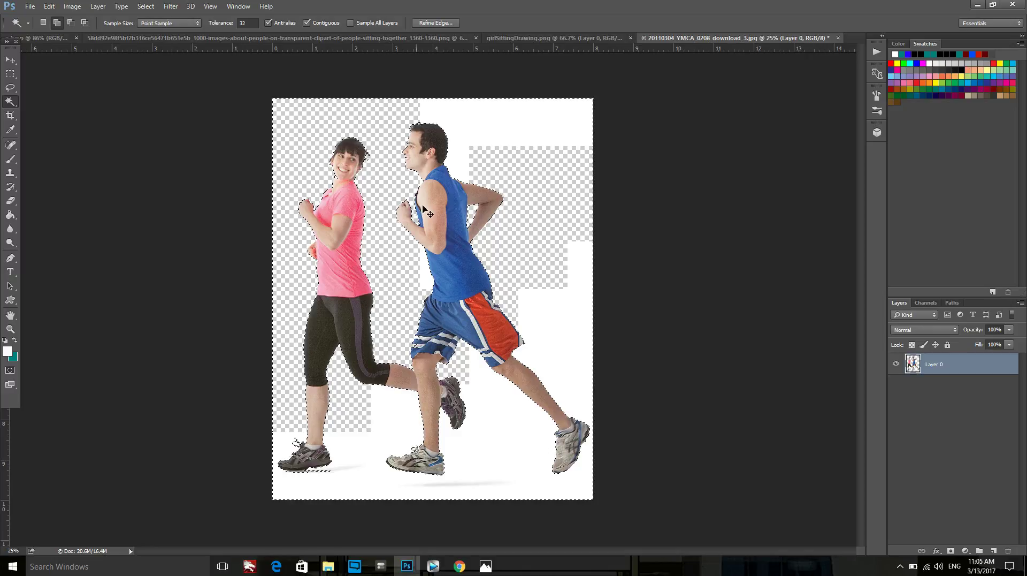
key("v")
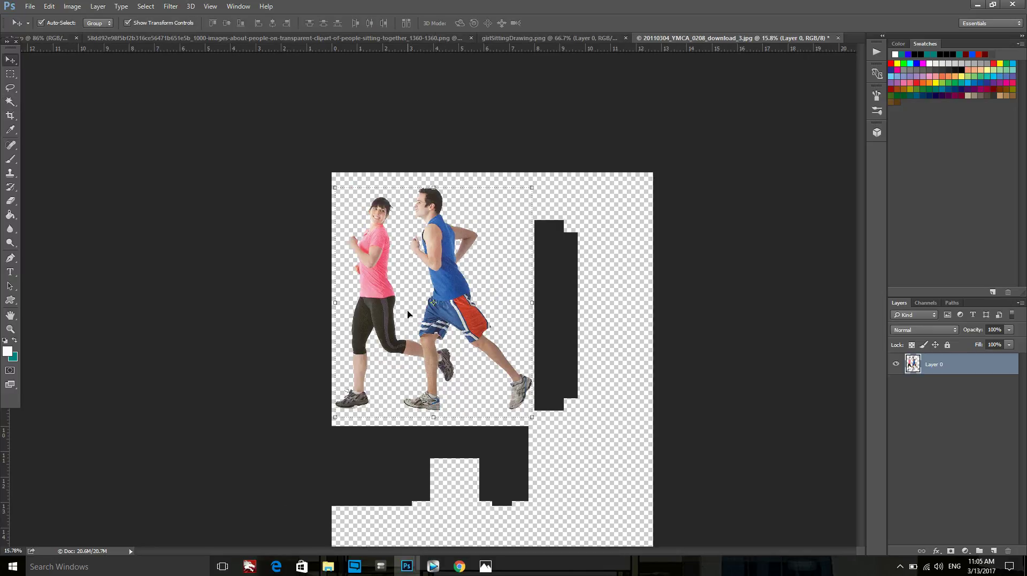
left_click_drag(454, 281, 317, 77)
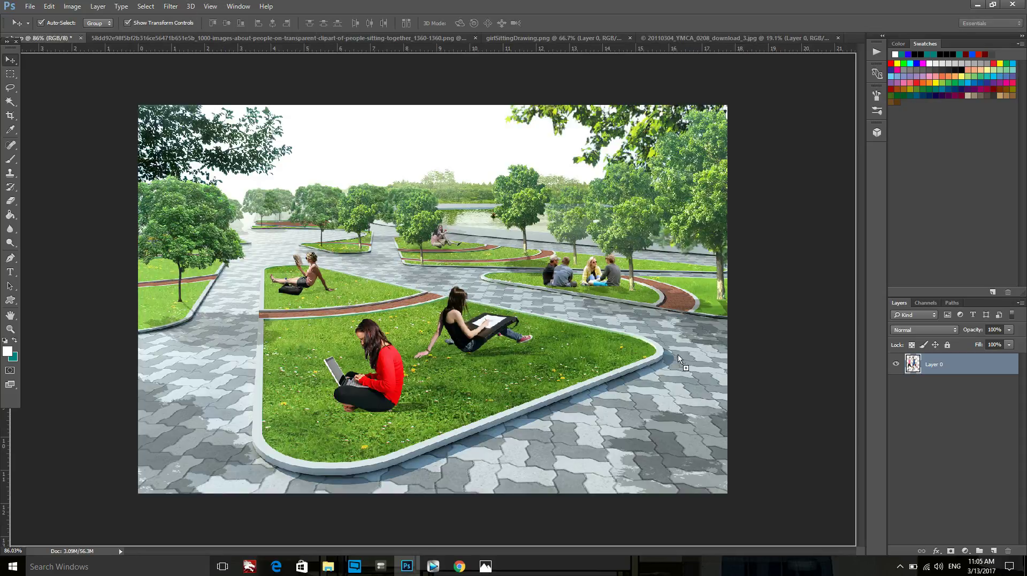
Step: Drop the cut-out runners into the park scene document as Layer 4
left_click_drag(64, 35, 682, 377)
scroll(589, 316, "down", 4)
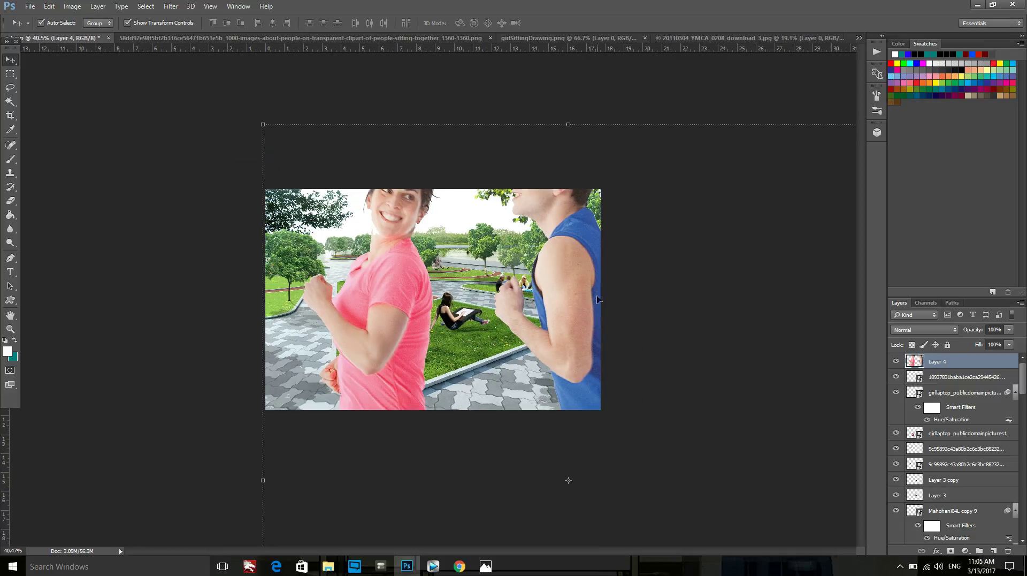
scroll(598, 299, "down", 2)
scroll(597, 299, "down", 1)
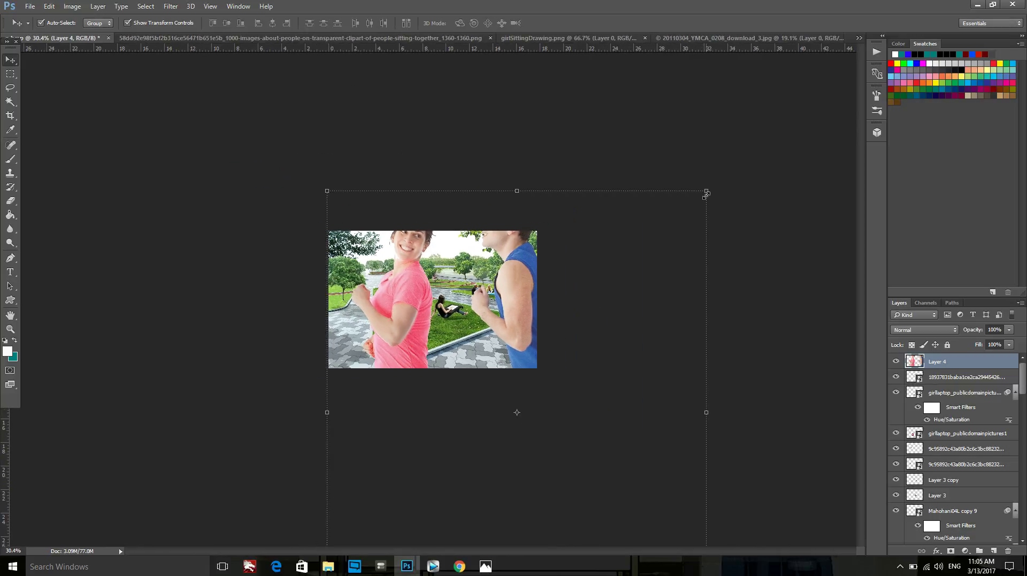
scroll(688, 278, "down", 3)
scroll(668, 365, "down", 3)
scroll(632, 418, "down", 2)
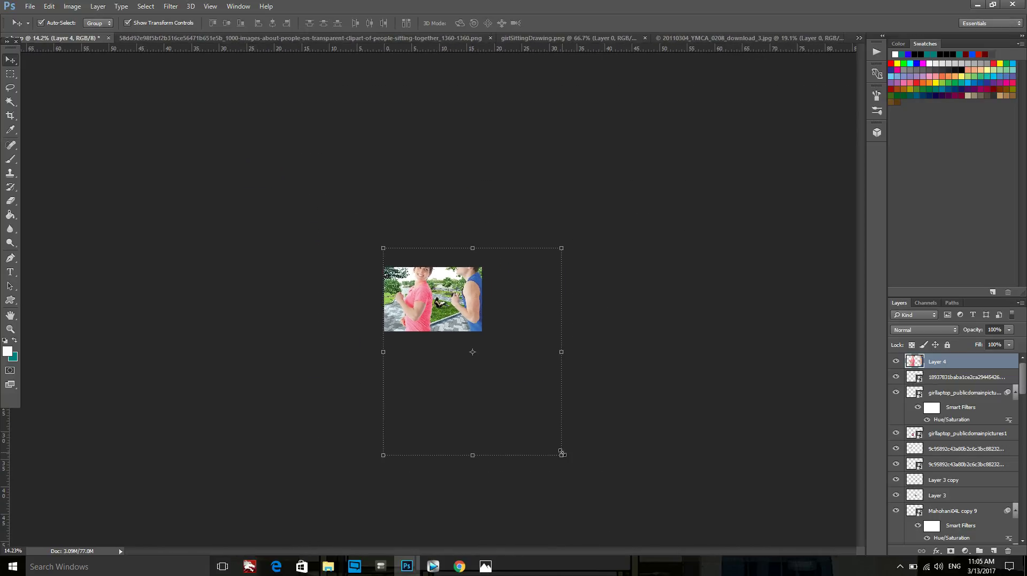
Step: Scale the runners down to about 16% and try them at the park's left edge
left_click_drag(562, 453, 459, 255)
scroll(431, 265, "up", 4)
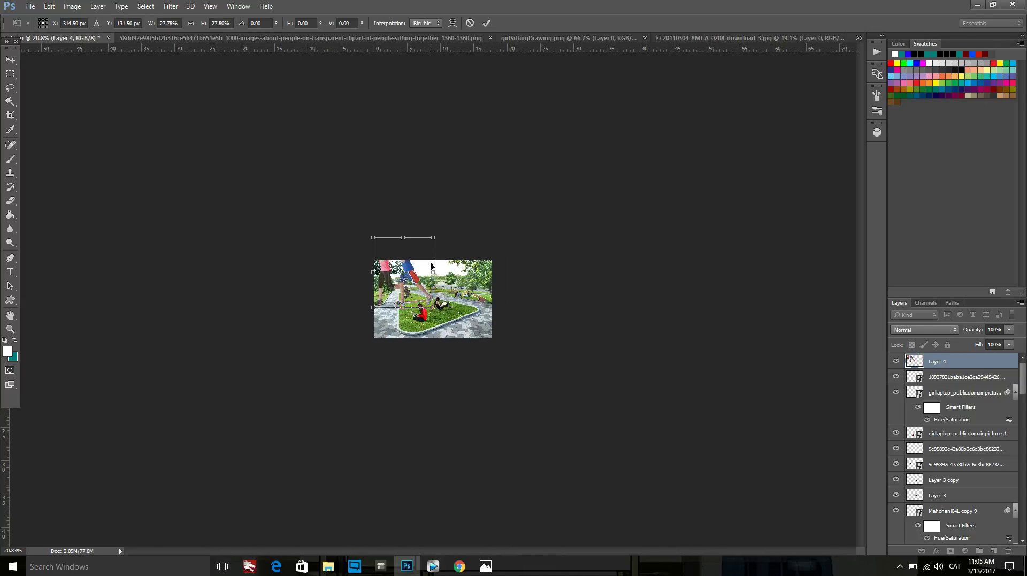
scroll(431, 266, "up", 2)
scroll(432, 265, "up", 2)
scroll(431, 265, "up", 3)
mouse_move(399, 244)
left_mouse_down()
mouse_move(459, 298)
mouse_move(551, 319)
left_mouse_up()
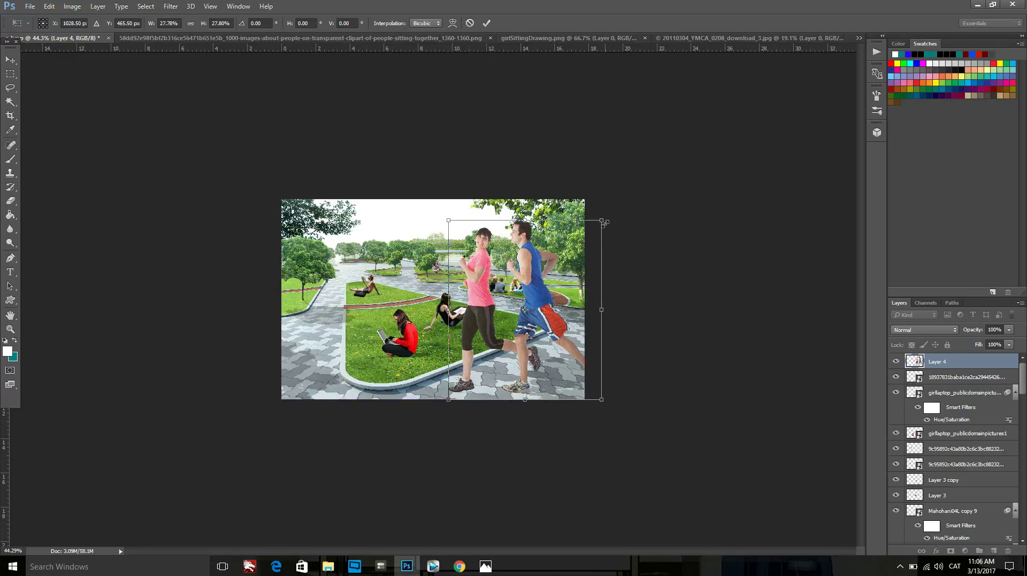
left_click_drag(602, 220, 527, 293)
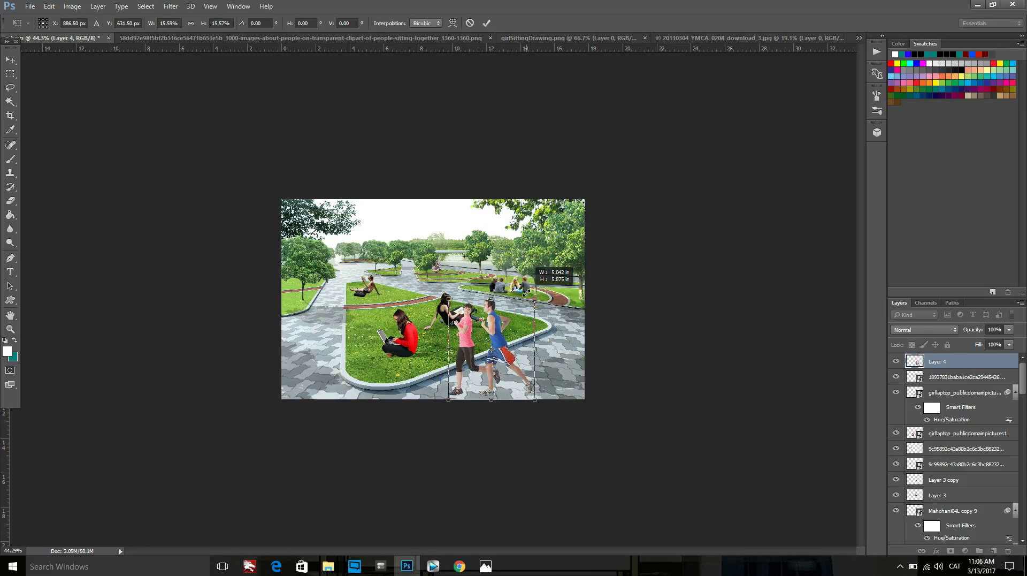
mouse_move(497, 360)
left_mouse_down()
mouse_move(320, 346)
mouse_move(323, 335)
left_mouse_up()
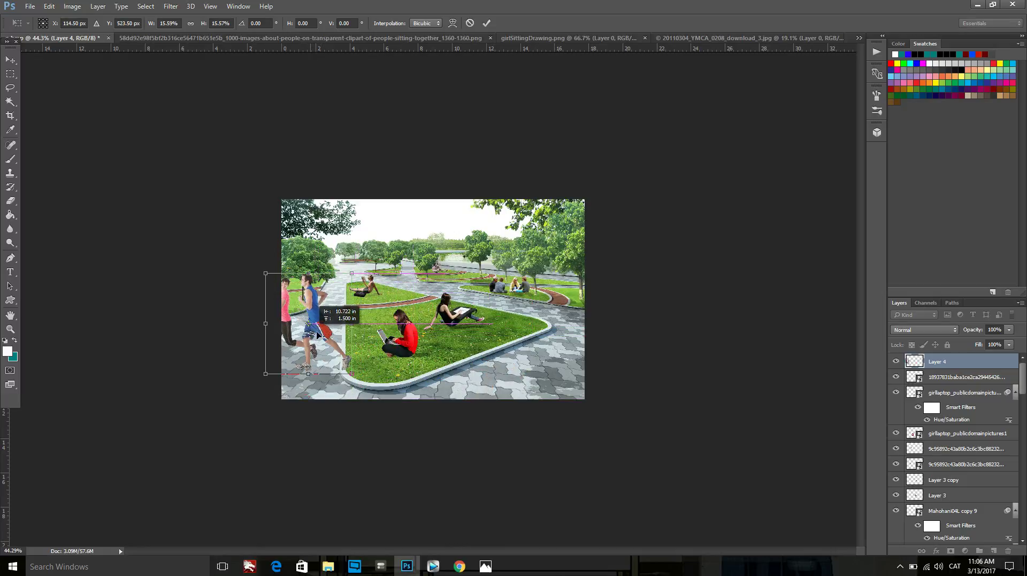
left_click_drag(363, 273, 342, 297)
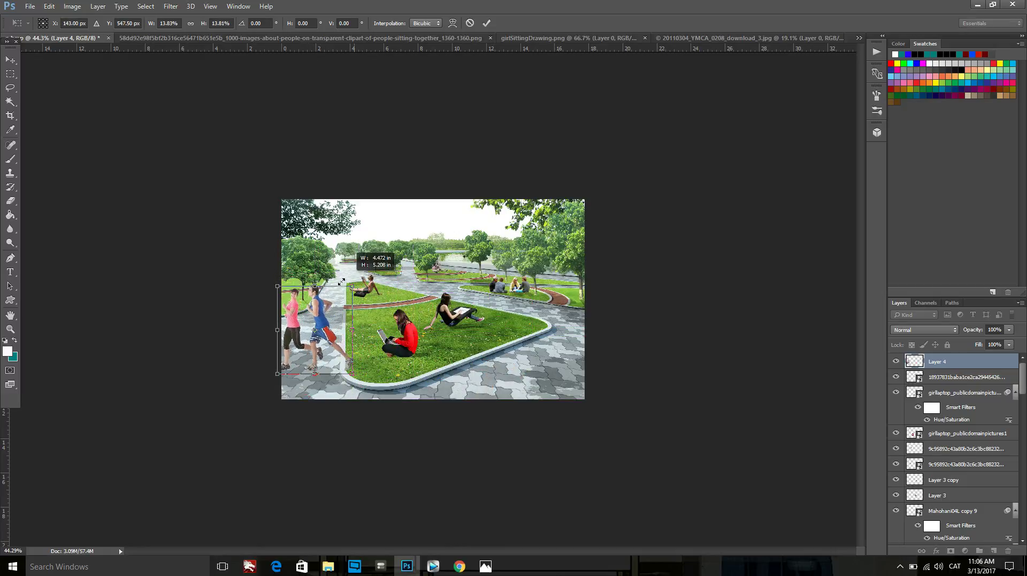
Step: Shrink the runners to distant-figure size on the upper-left path and commit the transform
scroll(316, 314, "up", 1)
scroll(316, 314, "up", 1)
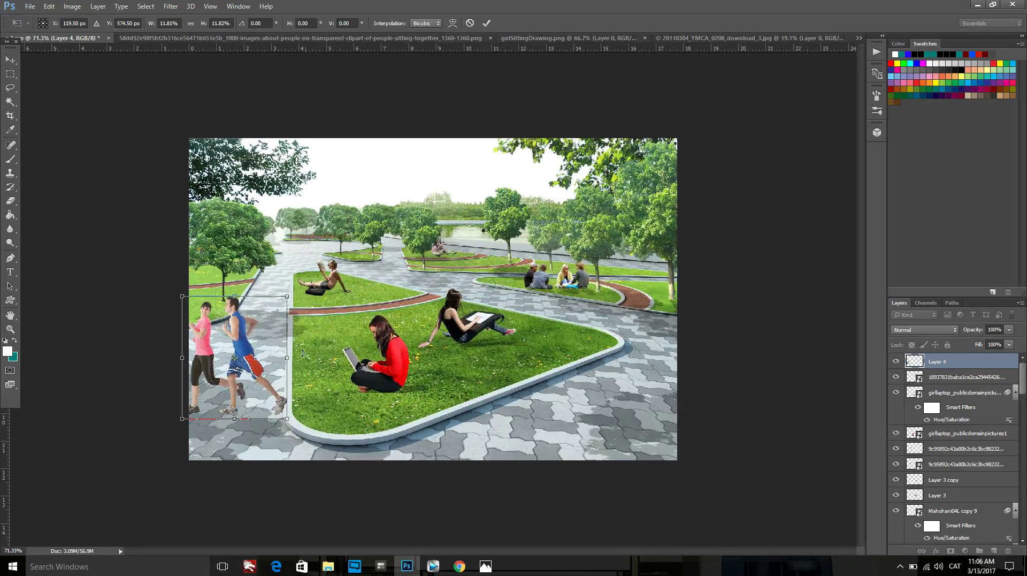
left_click_drag(259, 376, 574, 275)
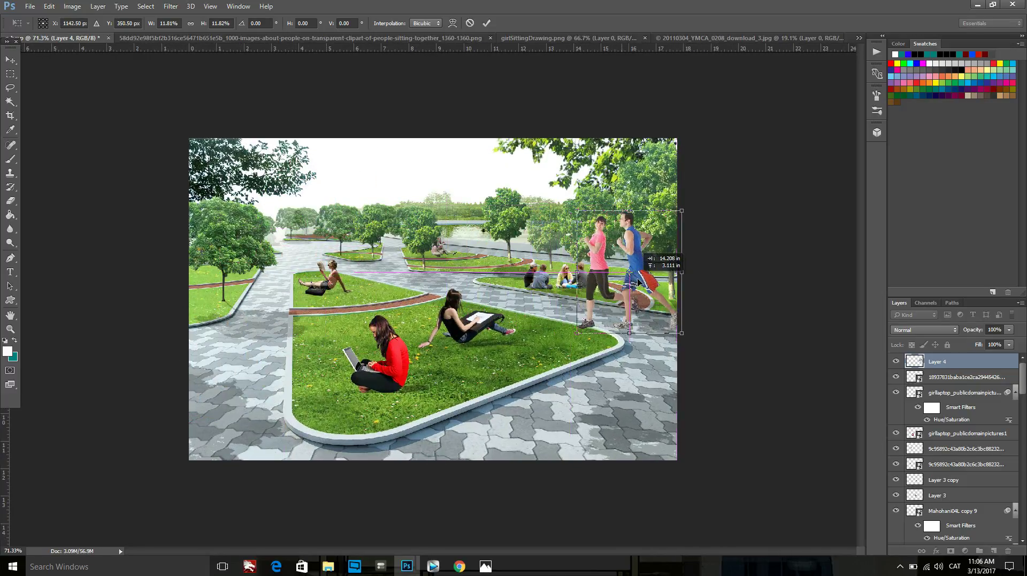
mouse_move(574, 276)
left_mouse_down()
mouse_move(635, 294)
mouse_move(645, 352)
left_mouse_up()
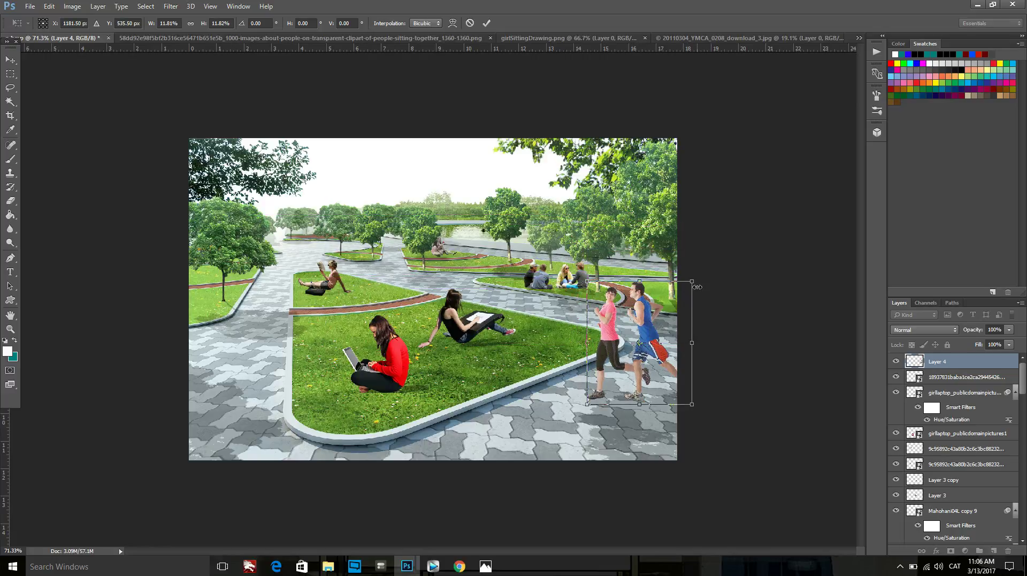
left_click_drag(690, 284, 677, 297)
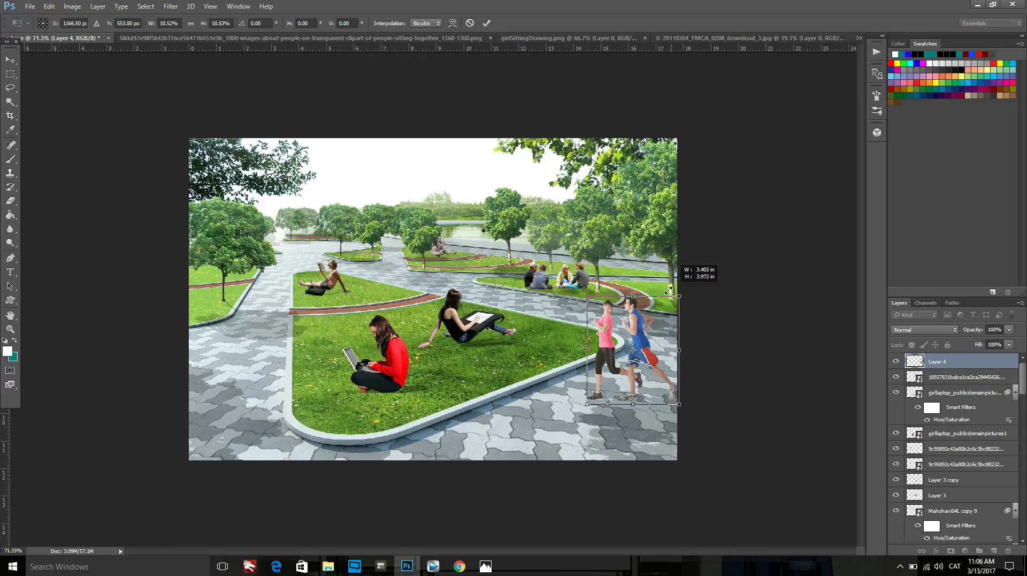
mouse_move(645, 348)
left_mouse_down()
mouse_move(643, 274)
mouse_move(324, 208)
left_mouse_up()
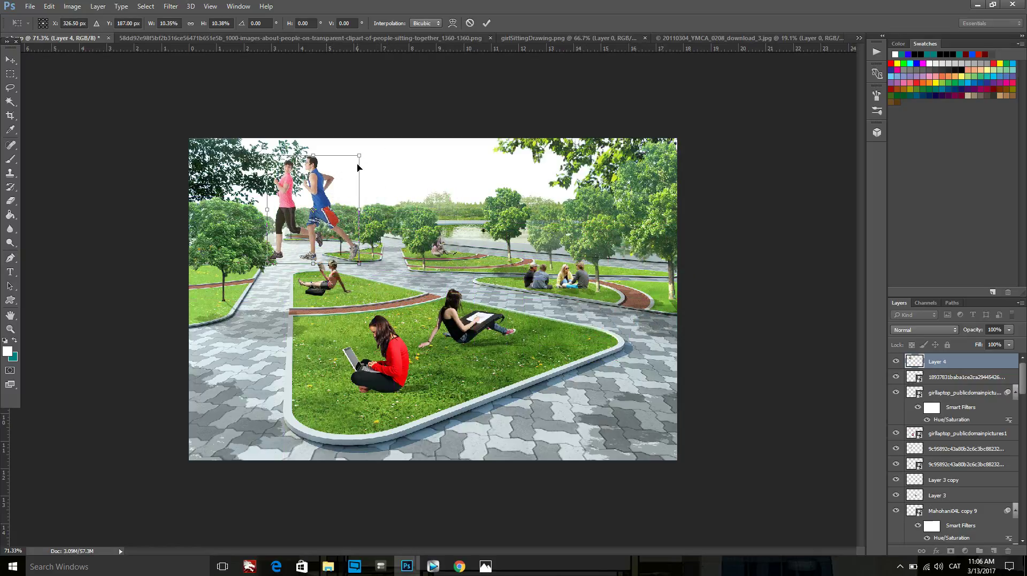
left_click_drag(358, 155, 303, 222)
scroll(400, 284, "up", 3)
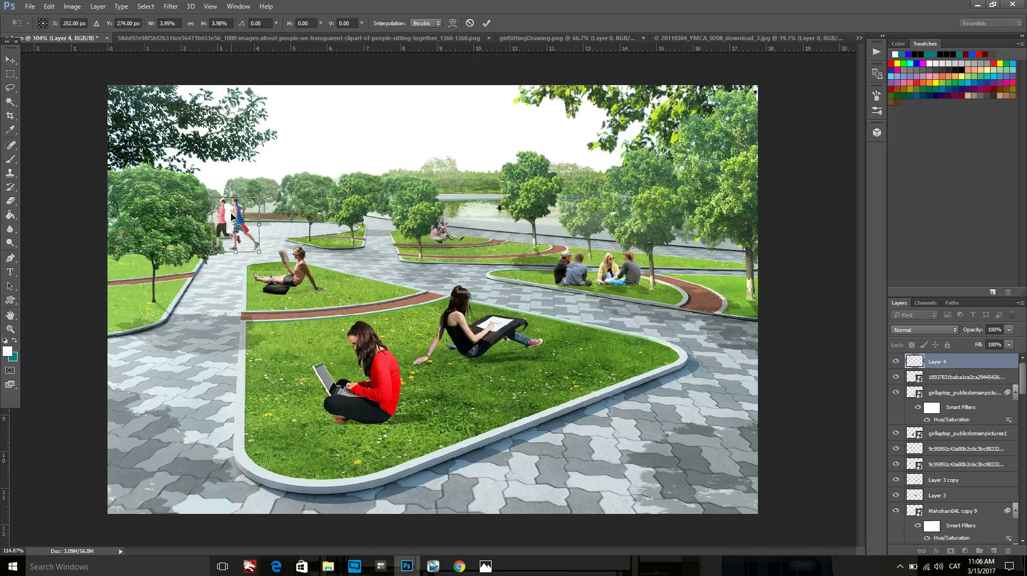
left_click_drag(216, 211, 241, 202)
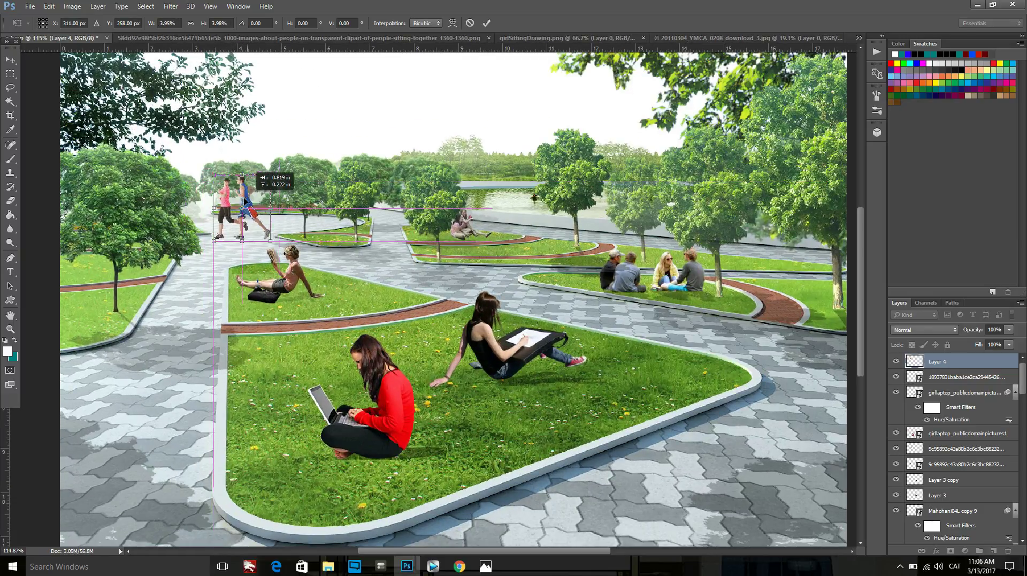
left_click(486, 23)
Step: Fine-tune the runners' position on the path, cancelling an unwanted squashed transform
scroll(388, 196, "down", 2)
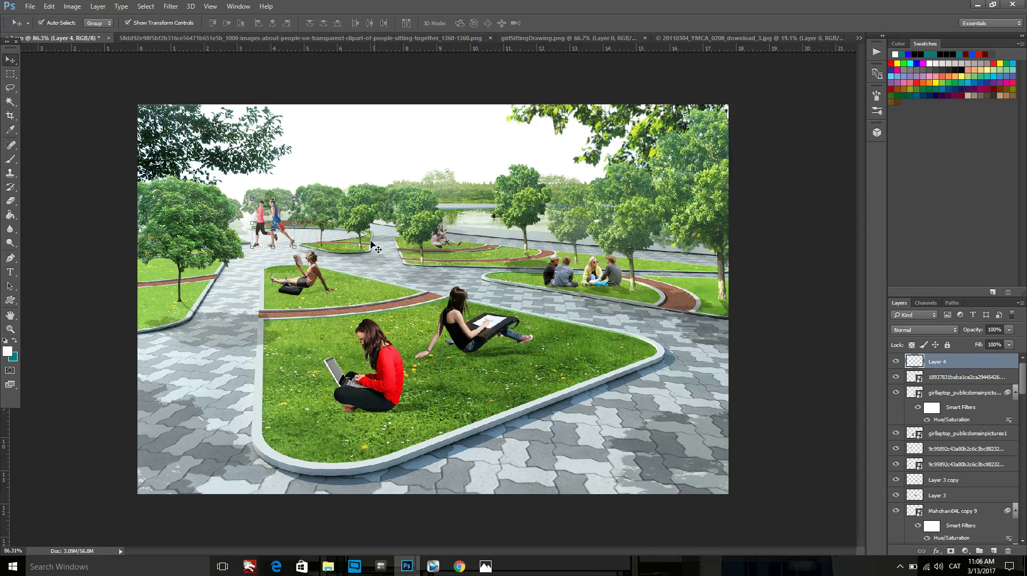
left_click_drag(295, 219, 279, 214)
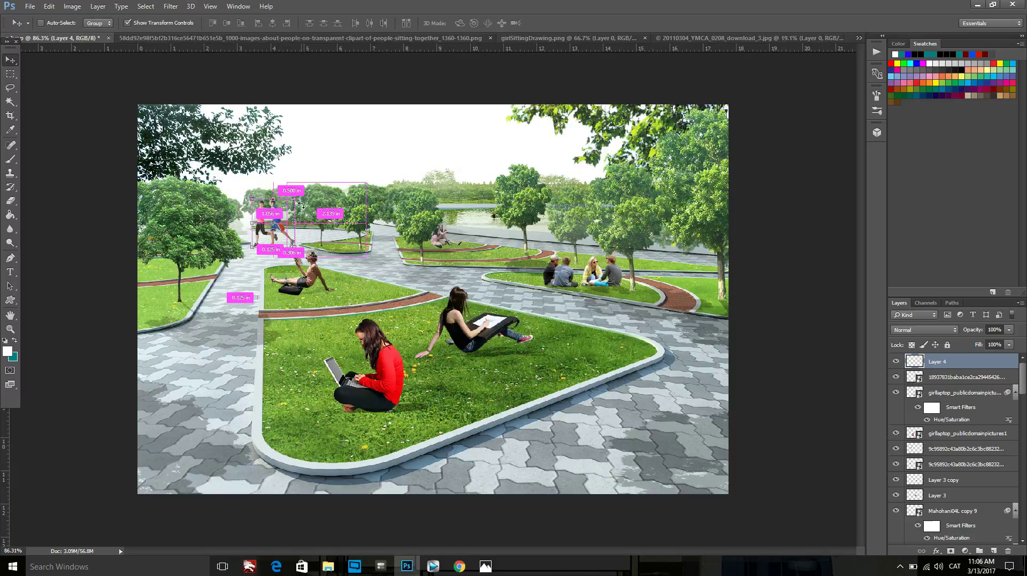
scroll(281, 216, "up", 2)
left_click_drag(247, 180, 270, 236)
key("ctrl+t")
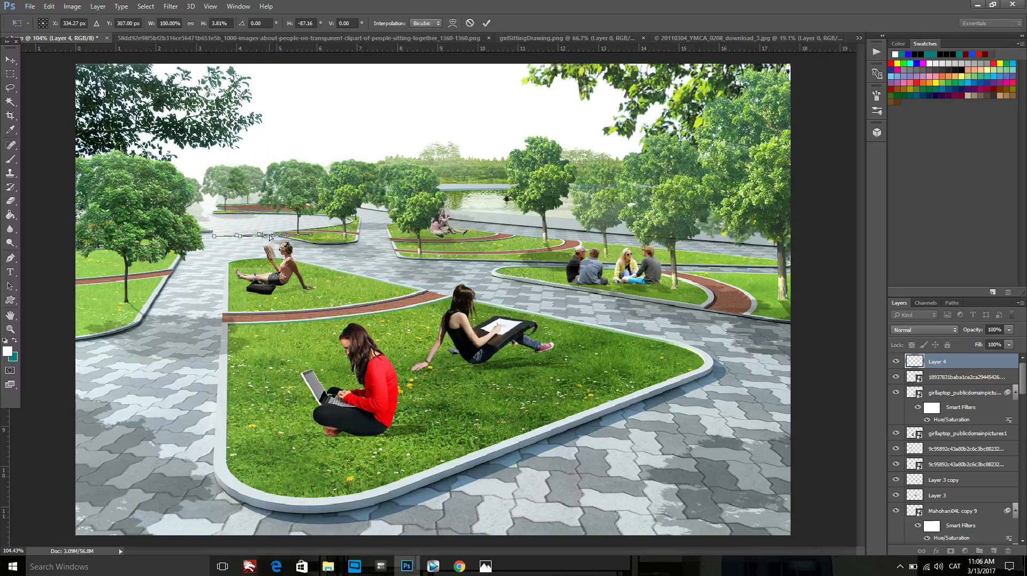
left_click(470, 23)
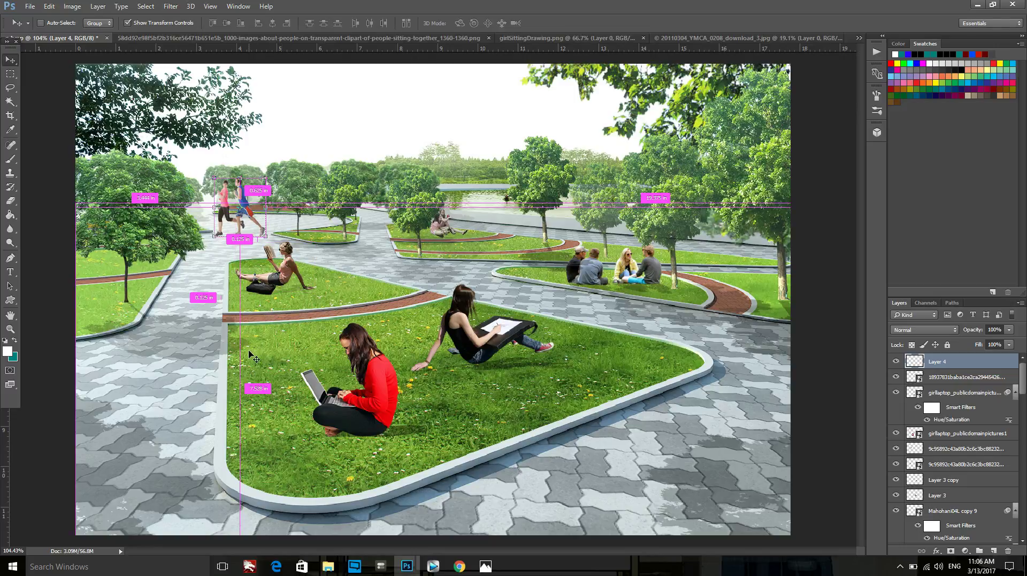
Step: Duplicate Layer 4 and skew the copy flat into a ground shadow
key("ctrl+j")
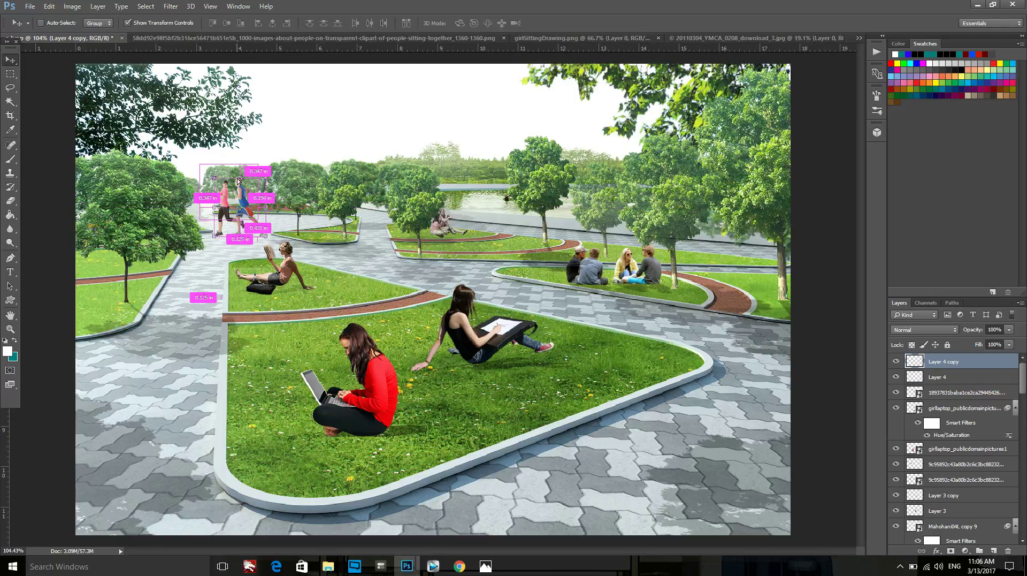
key("ctrl+t")
left_click_drag(239, 179, 268, 244)
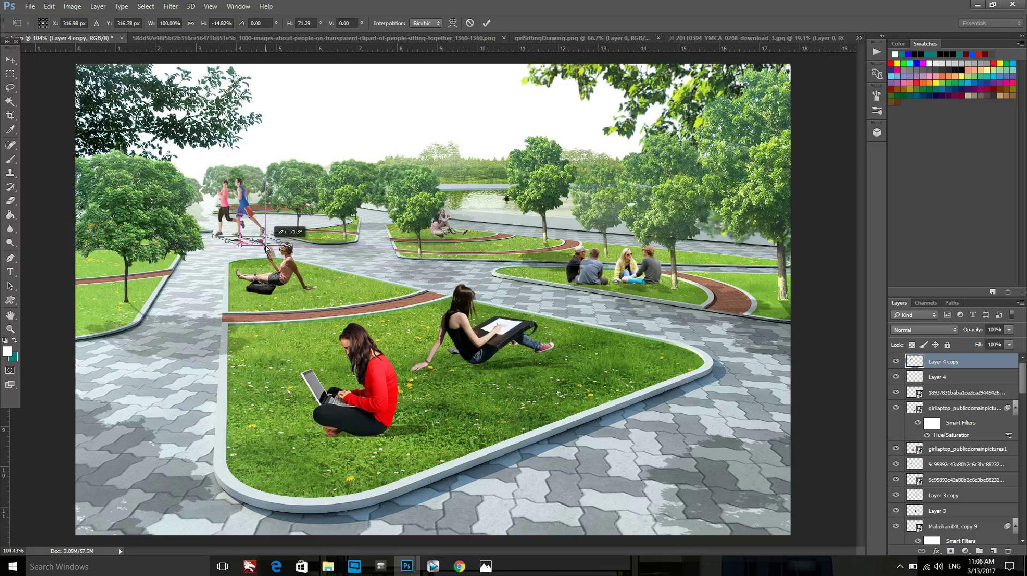
left_click(486, 23)
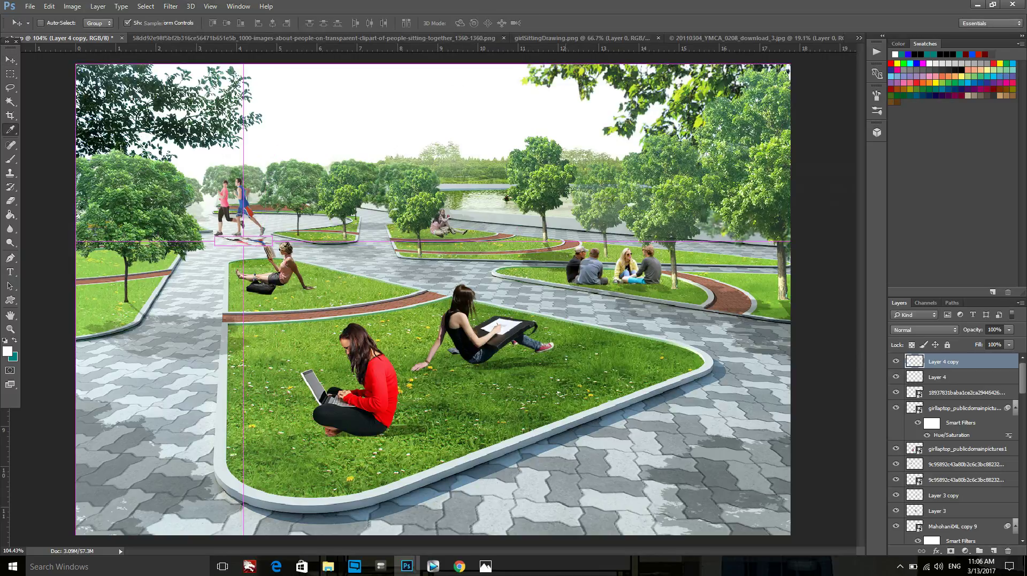
Step: Blacken the shadow copy with Lightness -100 and fade it to 15% opacity
key("ctrl+u")
type("-100")
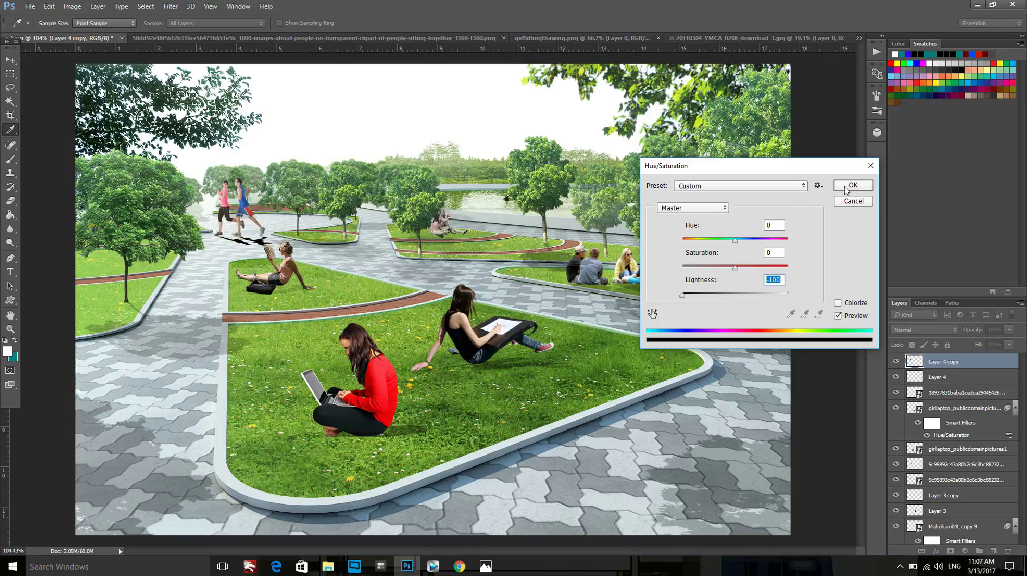
left_click(846, 188)
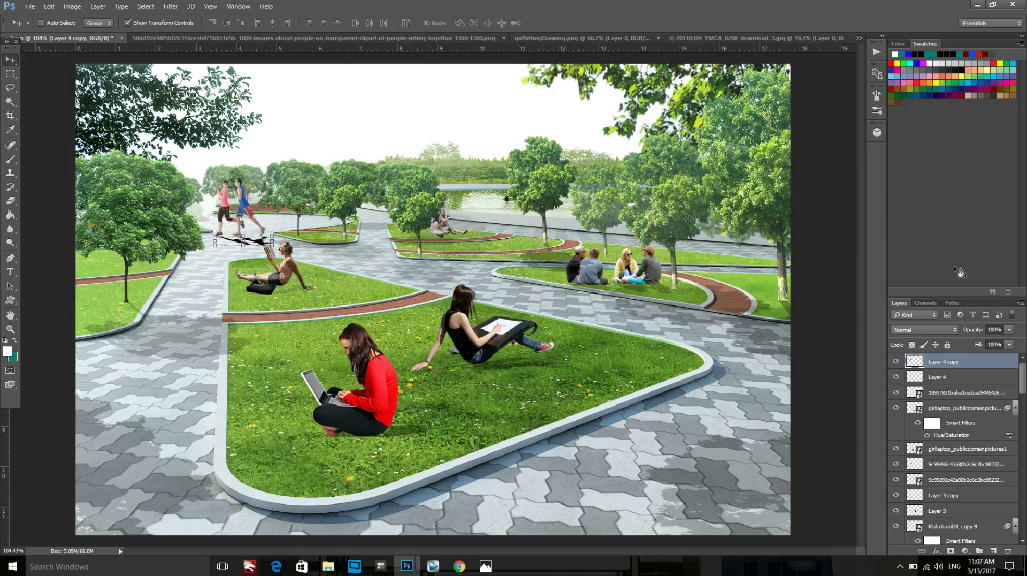
left_click(1010, 330)
left_click(964, 343)
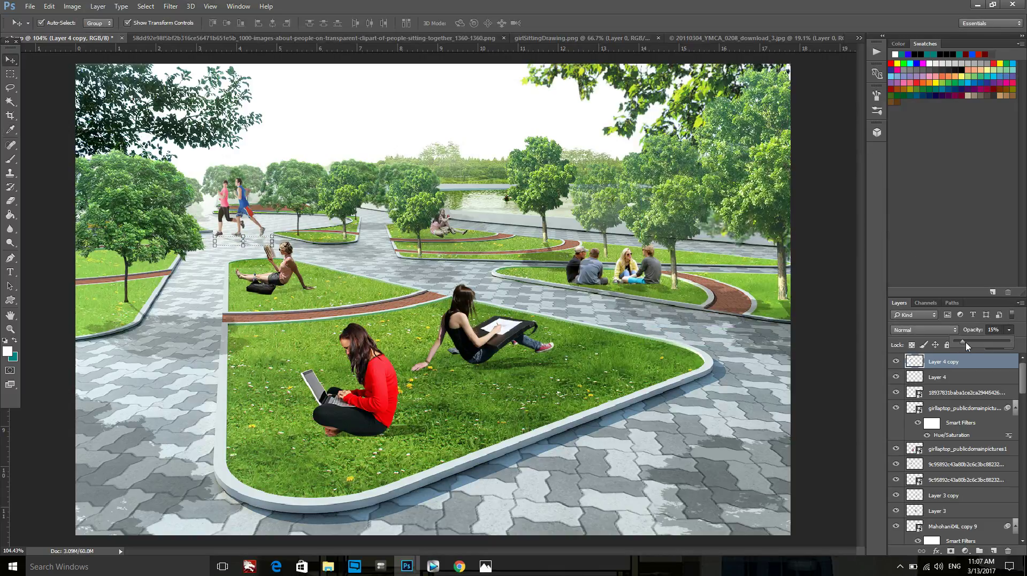
scroll(884, 397, "down", 2)
left_click(822, 341)
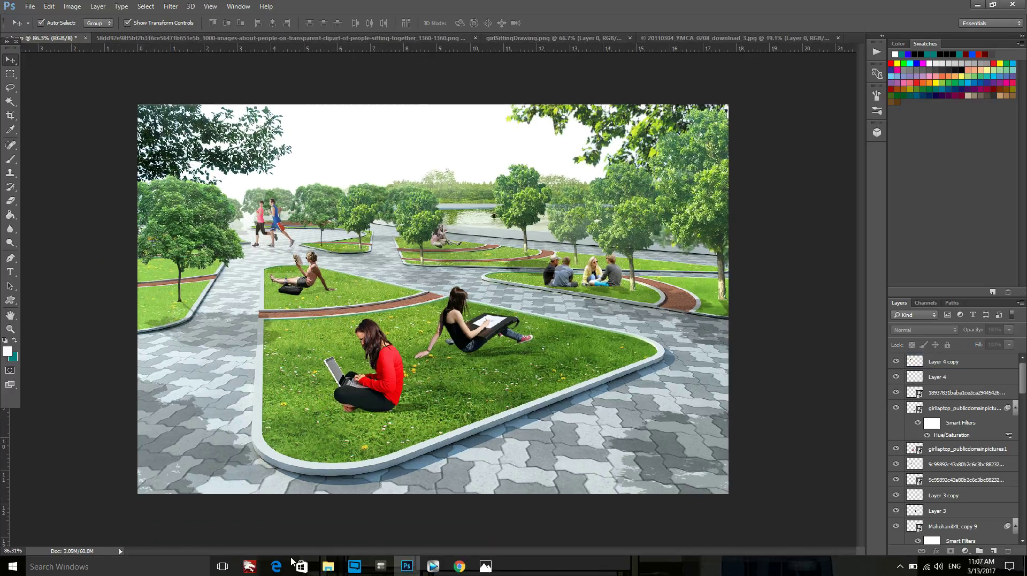
scroll(804, 325, "up", 1)
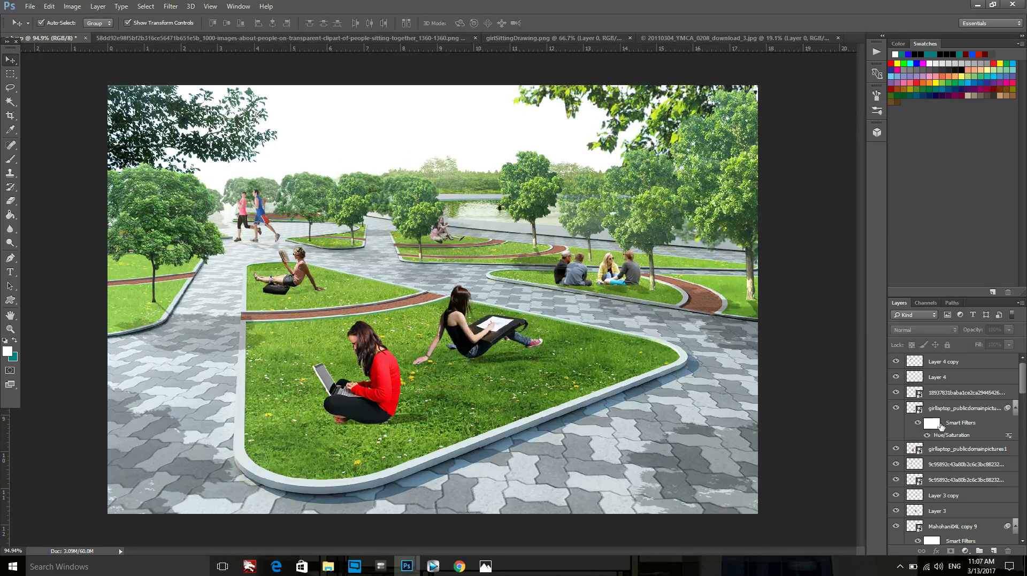
Step: Select every layer from the shadow copy down to Layer 1
left_click(954, 362)
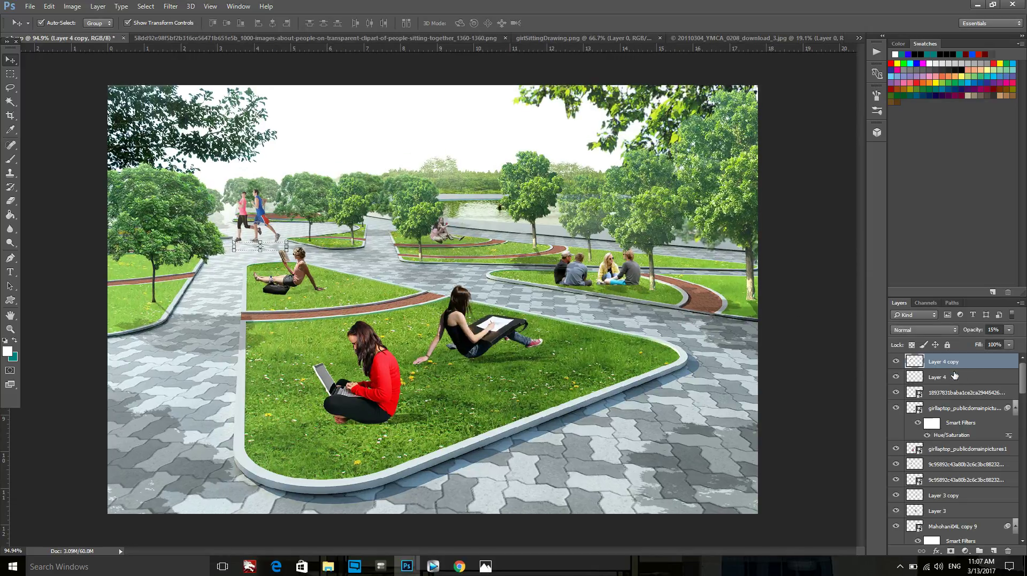
scroll(919, 504, "down", 5)
scroll(919, 504, "down", 2)
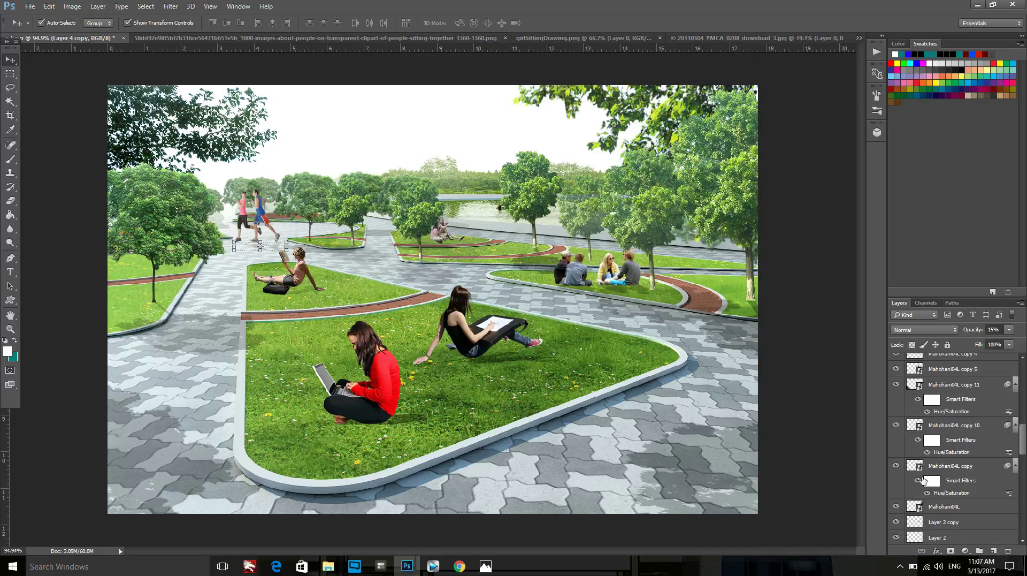
scroll(923, 502, "down", 3)
scroll(928, 500, "down", 3)
scroll(936, 497, "down", 3)
scroll(936, 496, "down", 3)
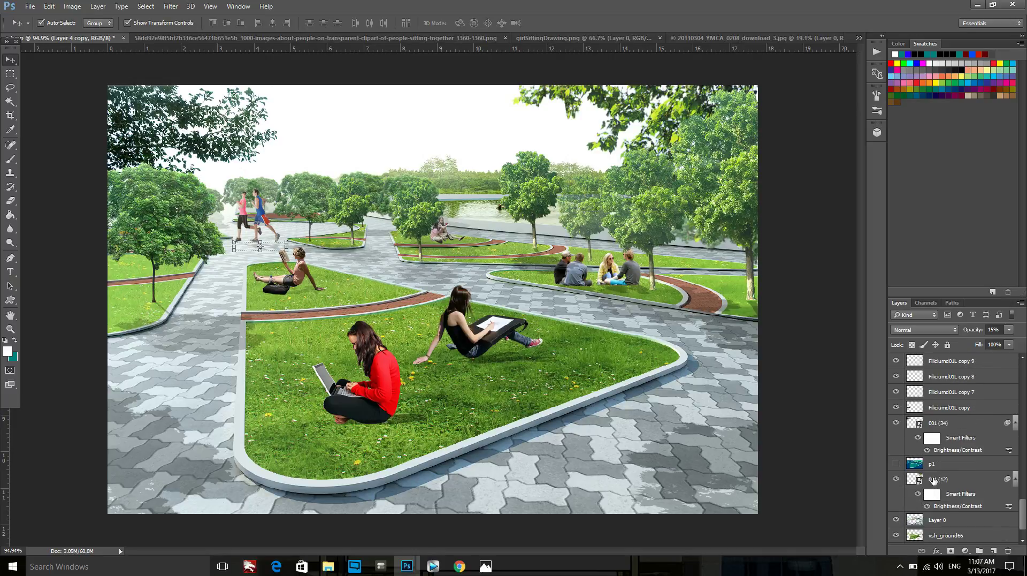
scroll(936, 489, "down", 3)
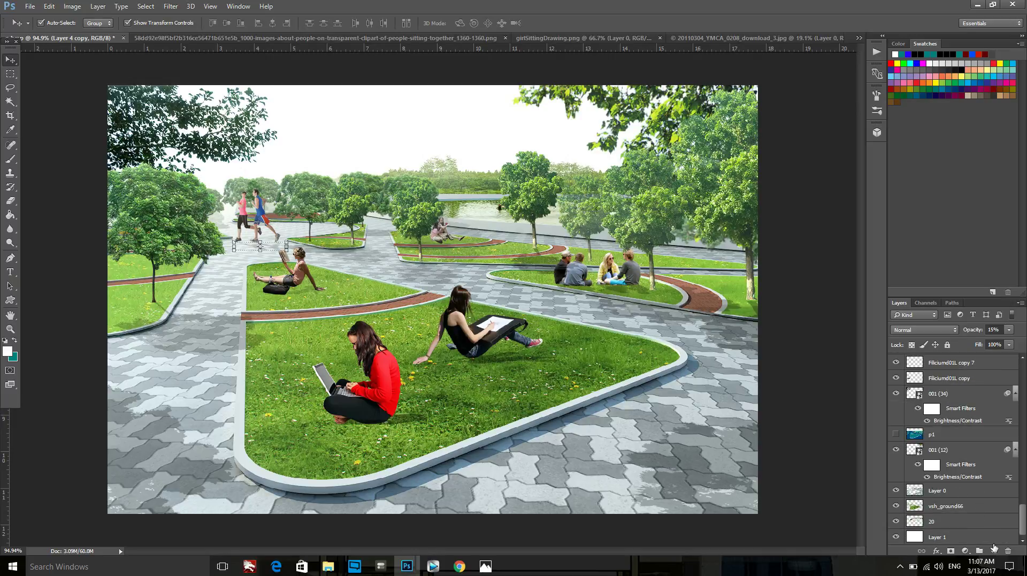
left_click(972, 541, "shift")
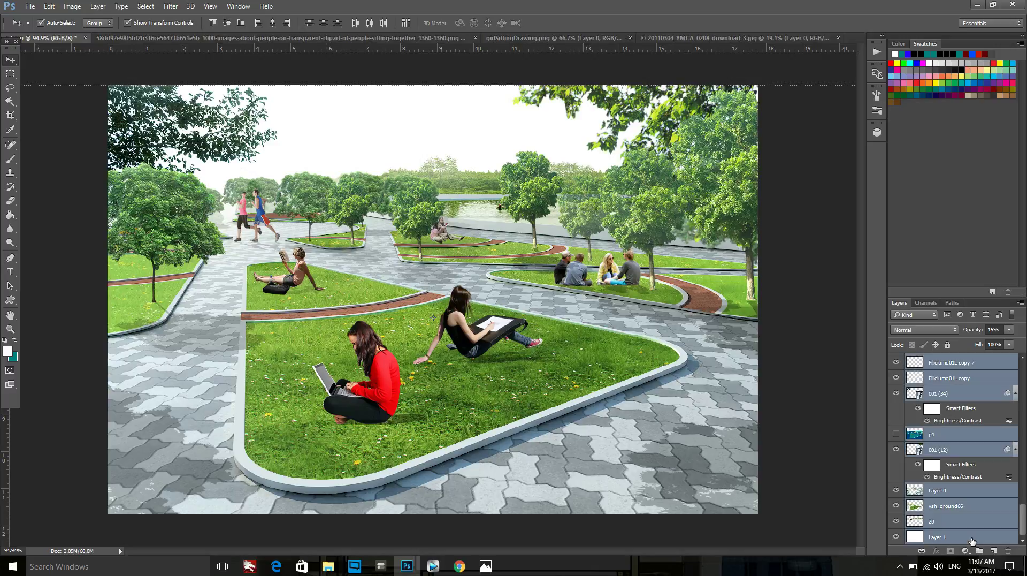
Step: Merge Visible so all park layers become a single Layer 4 copy
right_click(952, 502)
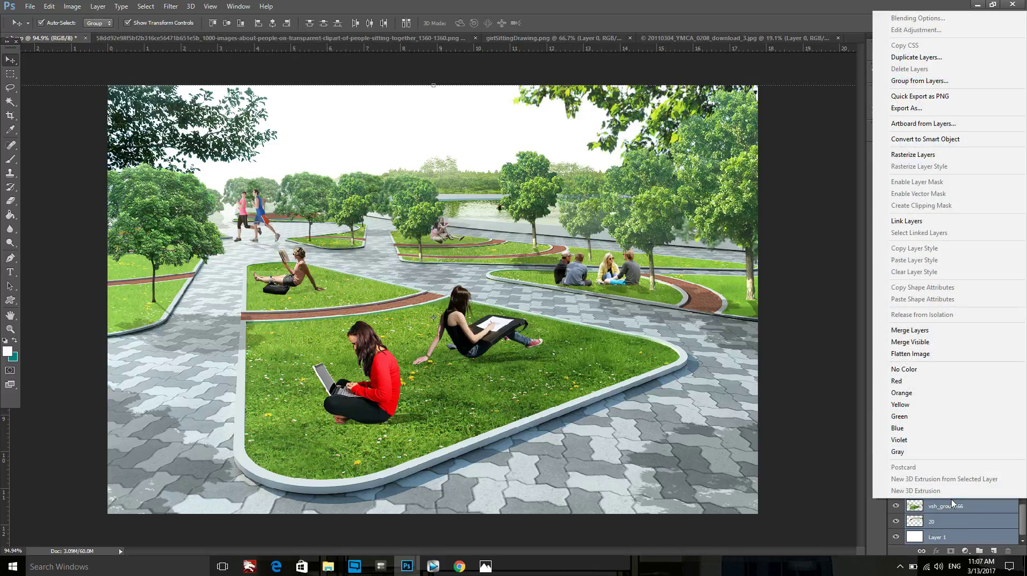
left_click(907, 342)
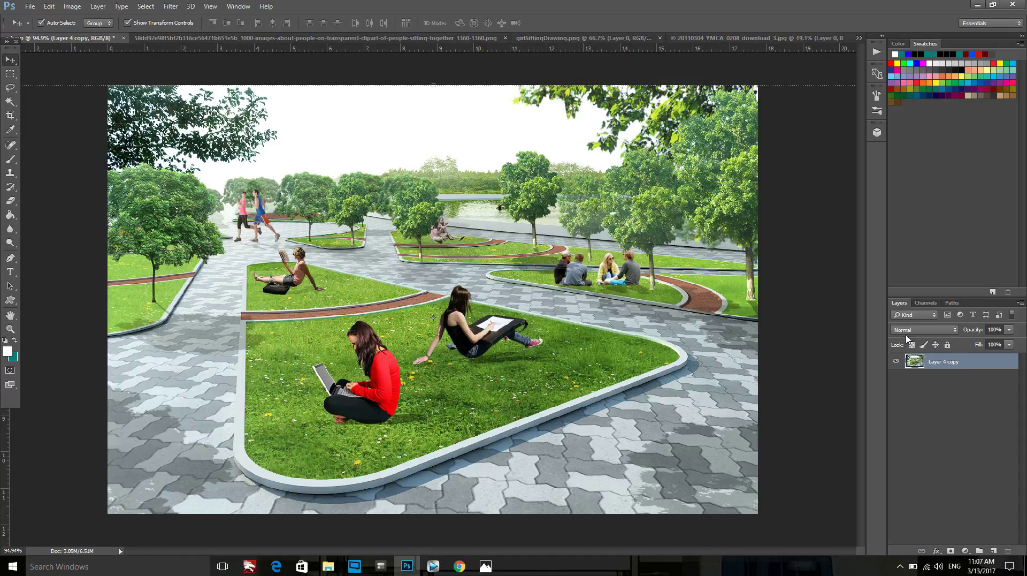
left_click(897, 361)
scroll(456, 383, "down", 1)
scroll(503, 434, "down", 1)
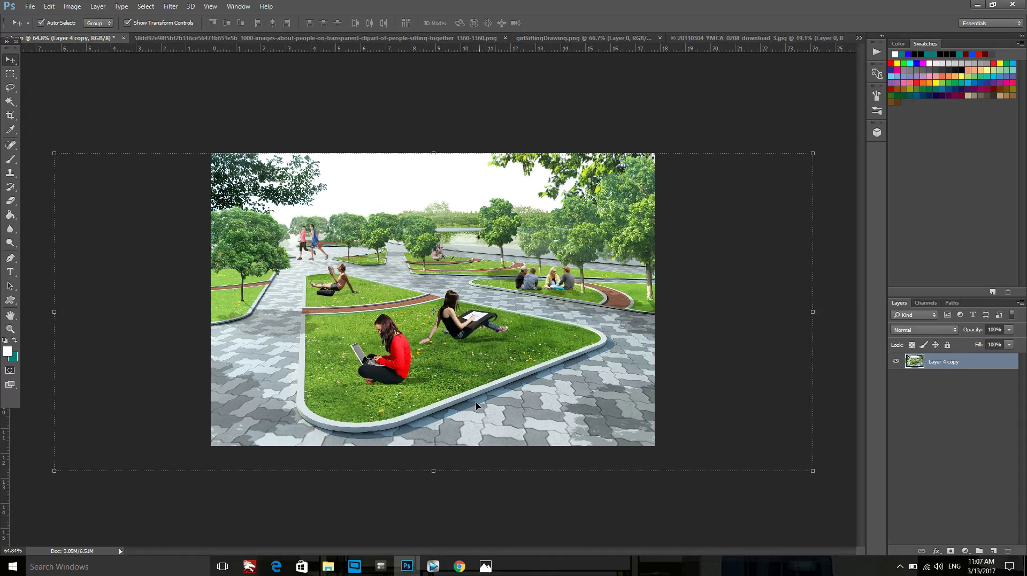
Step: Reselect the merged Layer 4 copy and show the Actions panel
scroll(491, 381, "up", 1)
left_click(537, 112)
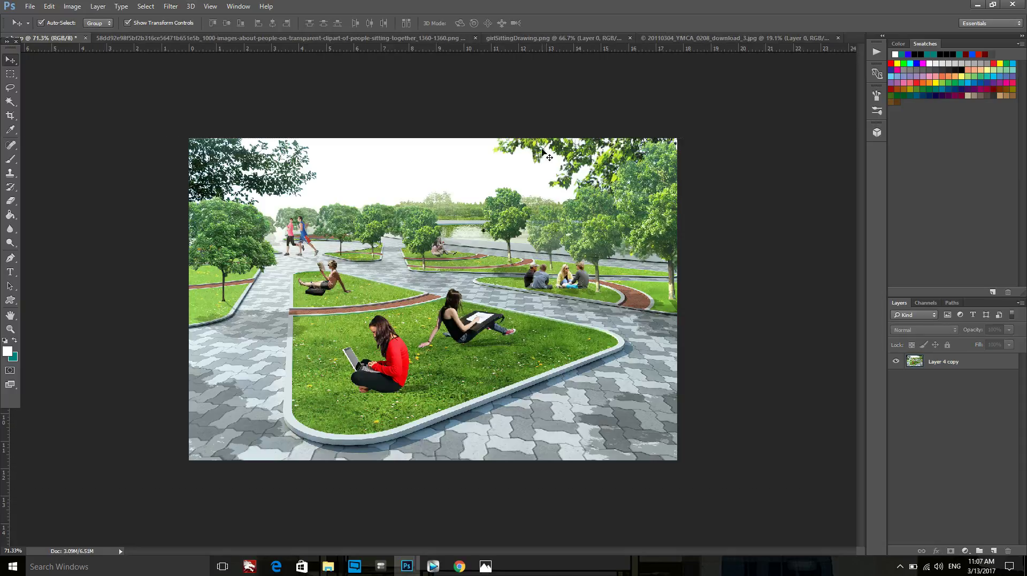
left_click(584, 216)
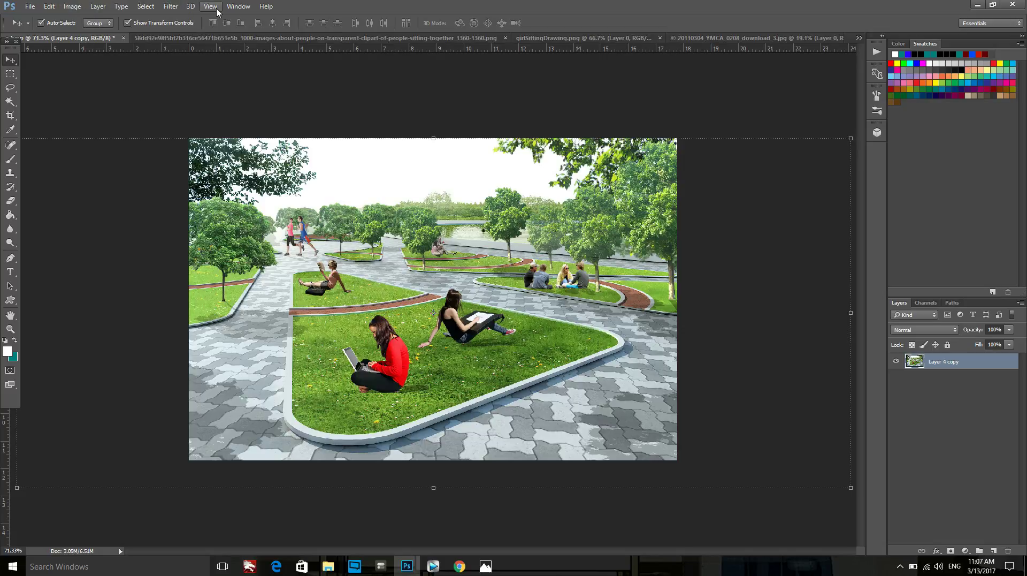
left_click(239, 6)
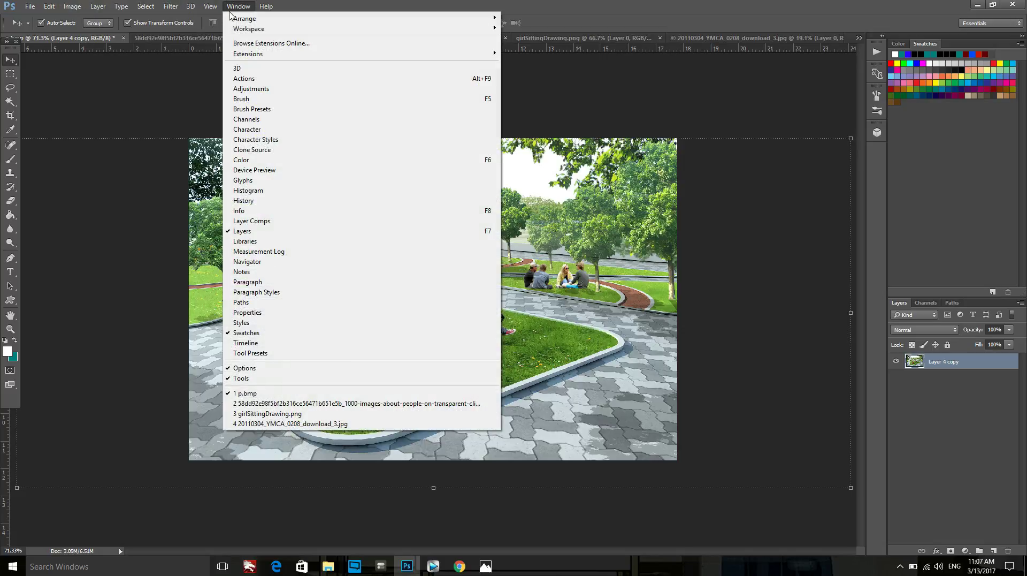
left_click(262, 79)
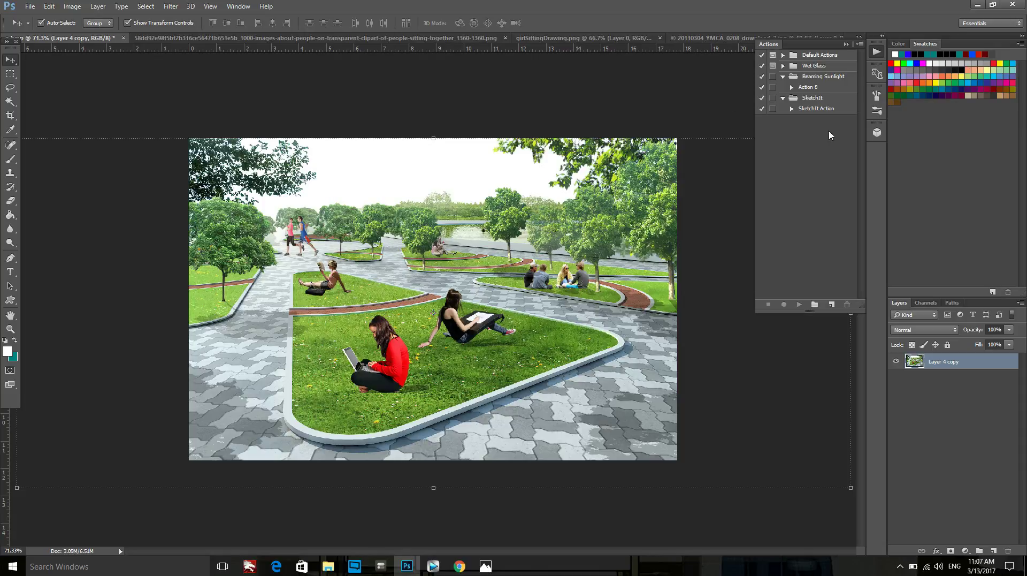
Step: Select SketchIt Action and flatten the image into a locked Background layer
left_click(805, 101)
left_click(816, 109)
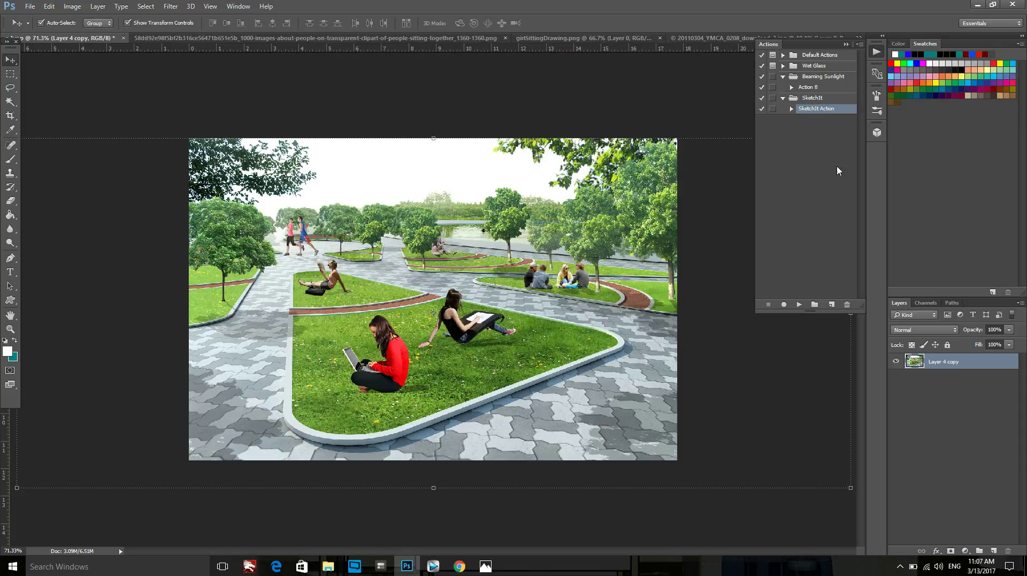
right_click(951, 365)
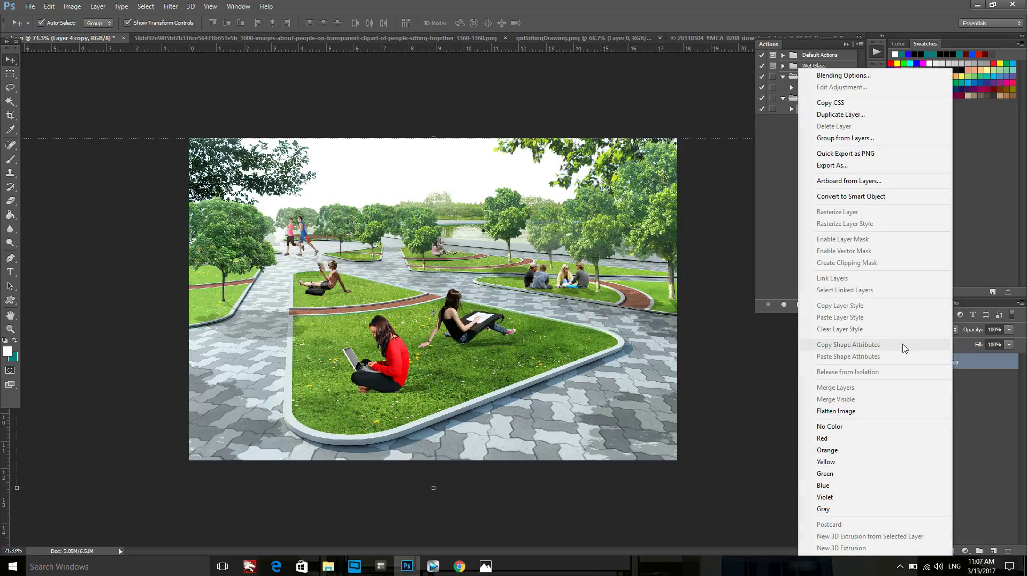
left_click(843, 411)
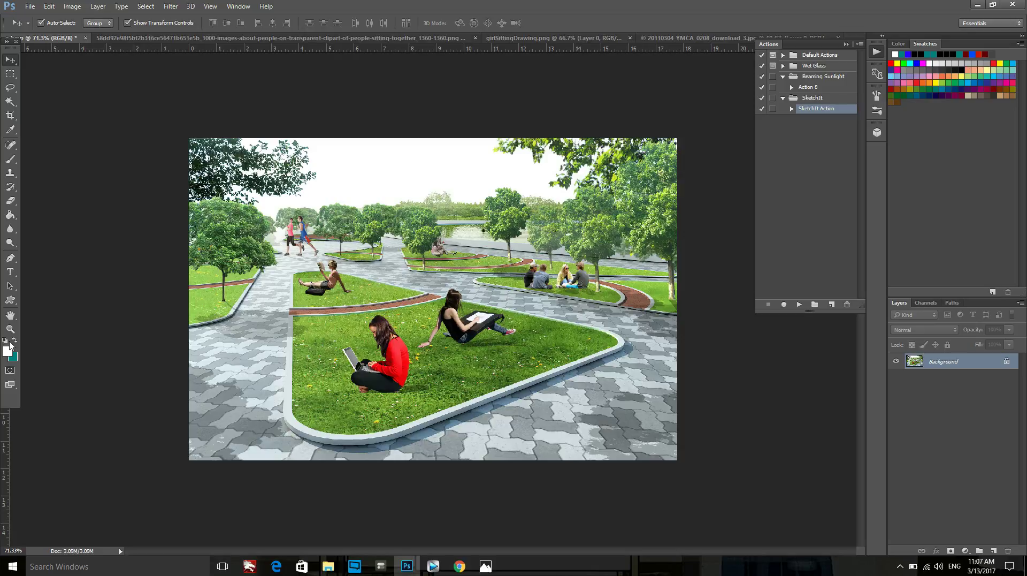
Step: Reset to default black and white colours and choose the Brush tool
left_click(6, 343)
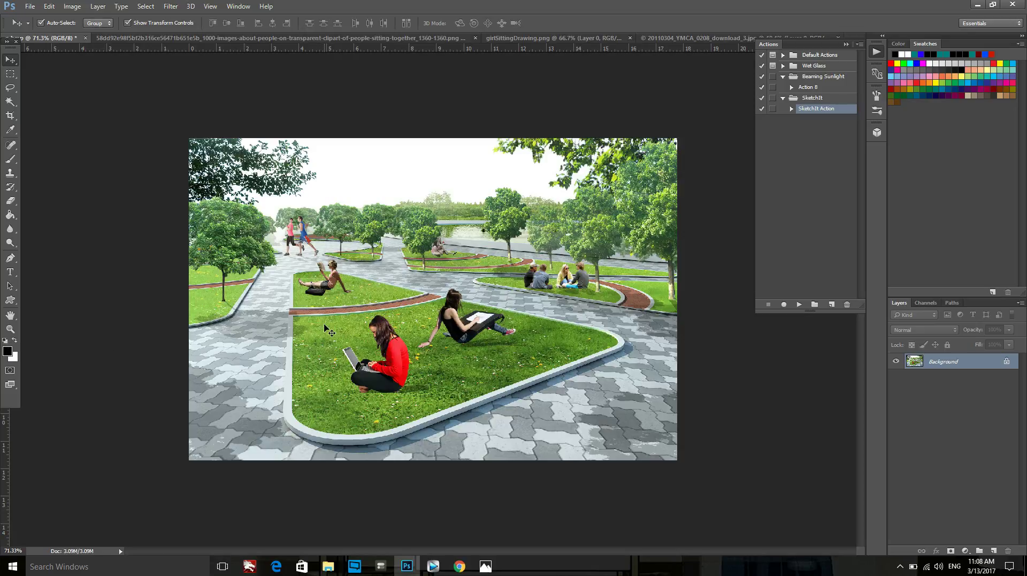
scroll(399, 342, "up", 1)
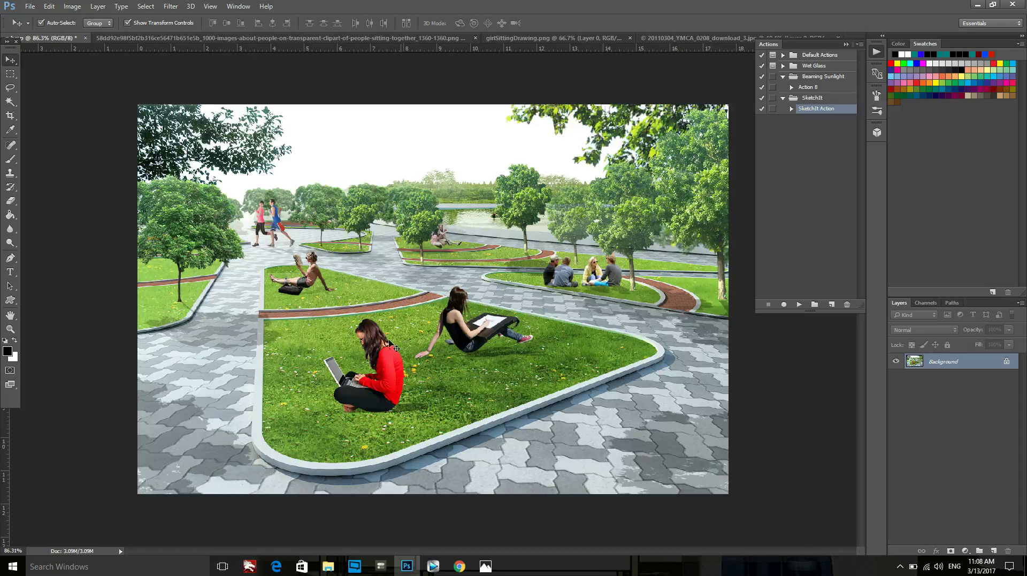
left_click(12, 158)
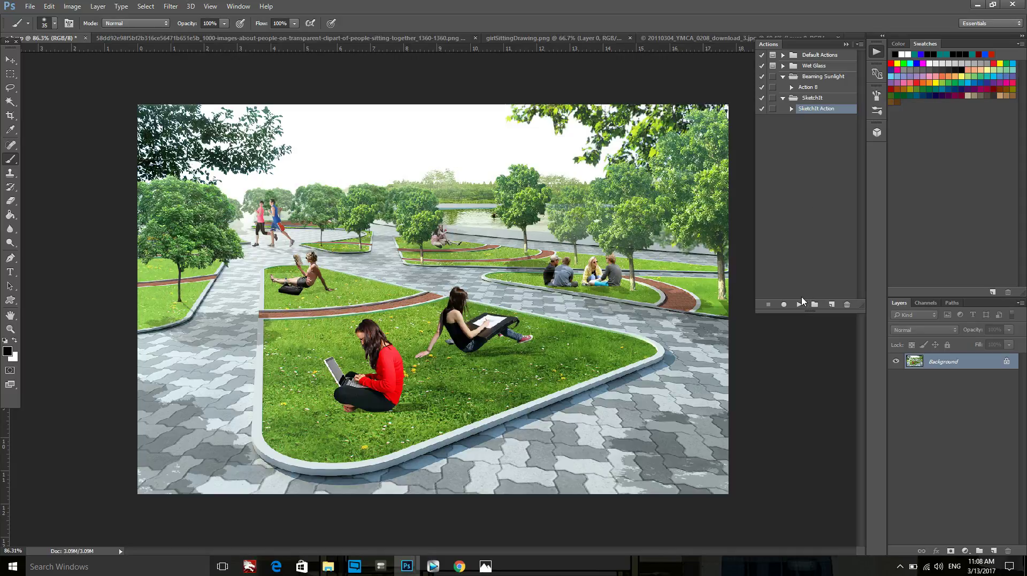
Step: Load the SketchIt 7730228 actions file into the Actions panel
left_click(860, 46)
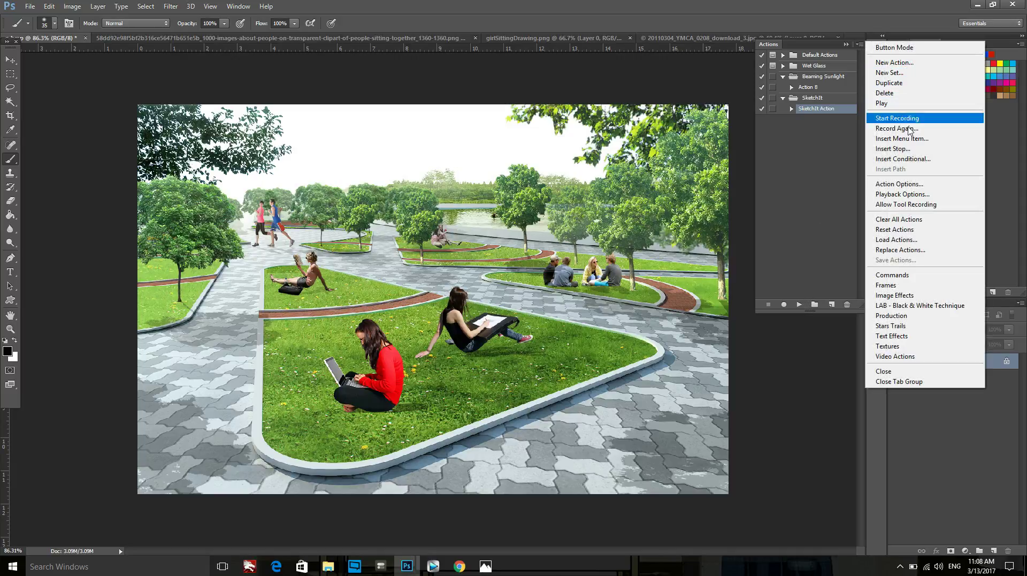
left_click(928, 242)
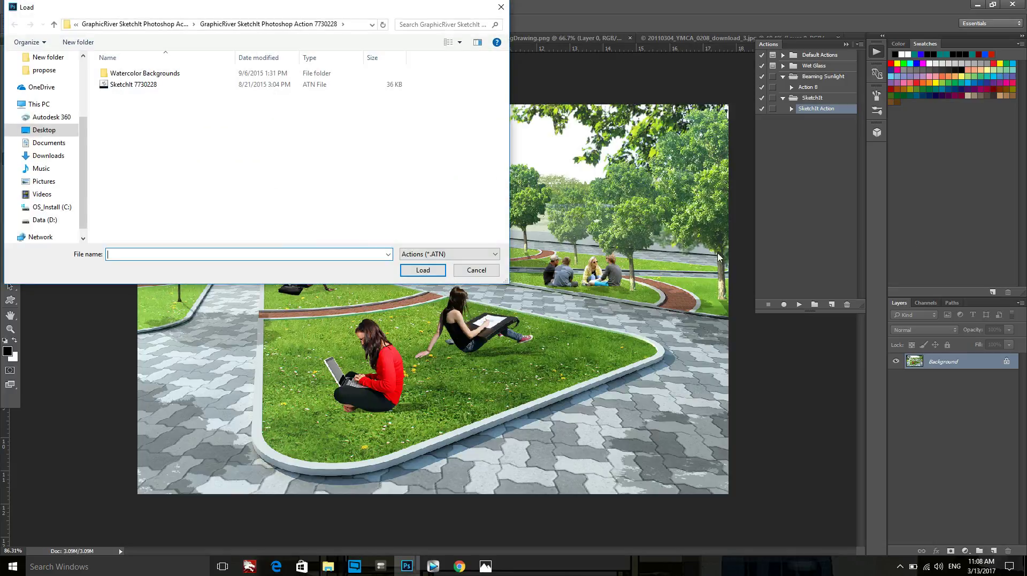
left_click(166, 89)
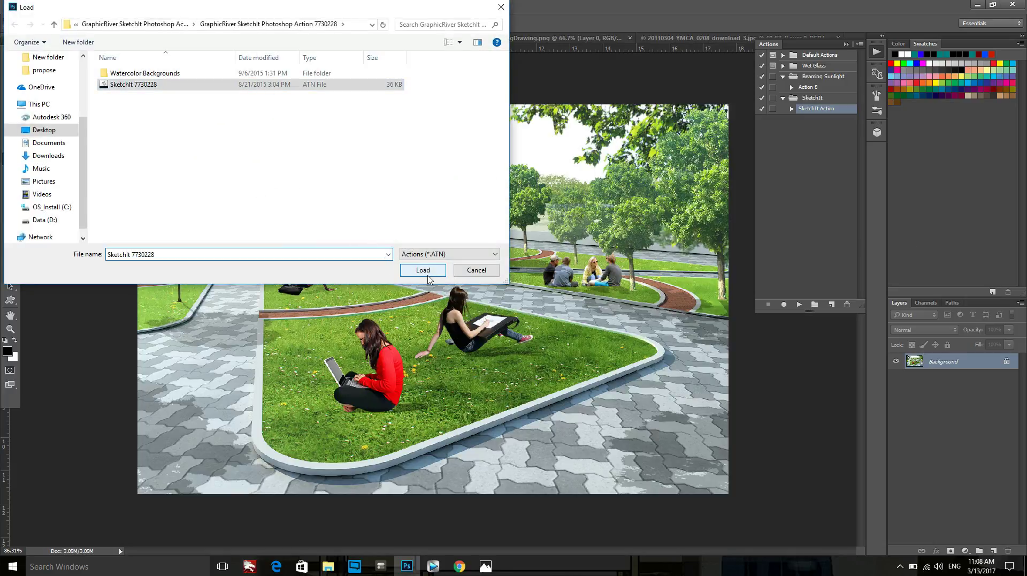
left_click(473, 271)
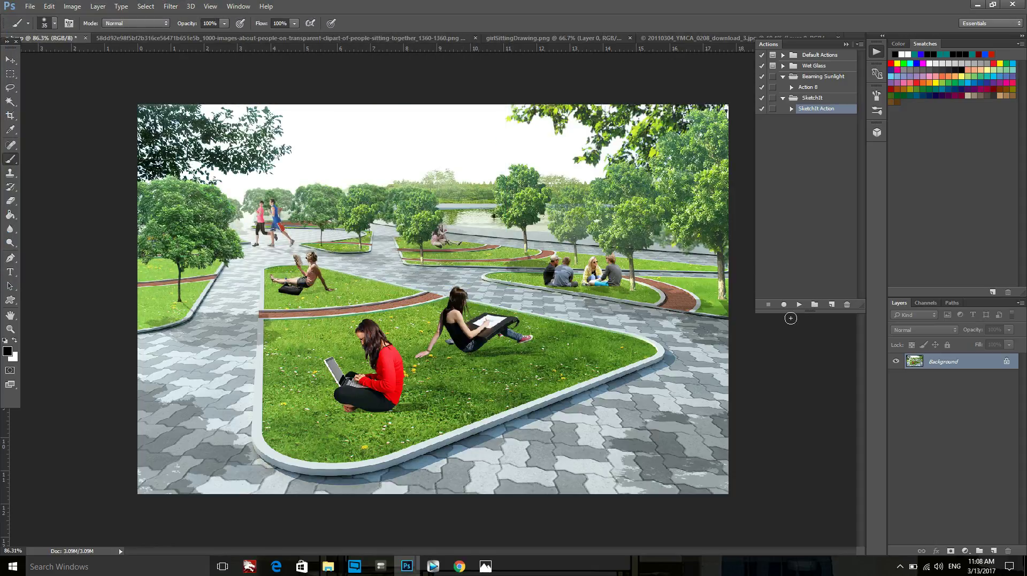
Step: Play the SketchIt Action on the park image to build the pencil-sketch layers
left_click(798, 304)
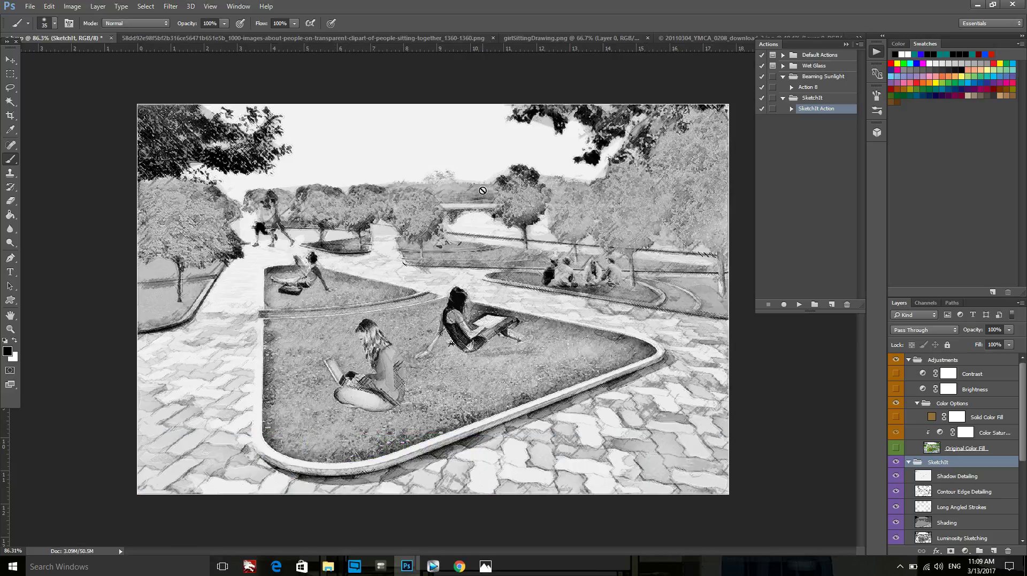
Step: Switch to the Move tool and set the SketchIt group opacity to 80%
scroll(513, 204, "down", 2)
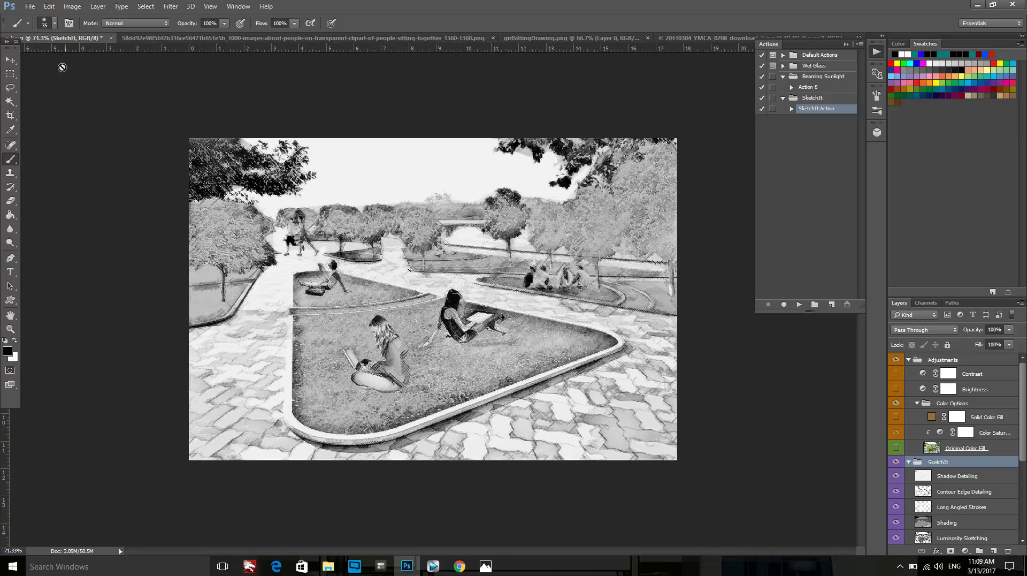
left_click(10, 59)
scroll(457, 321, "up", 3)
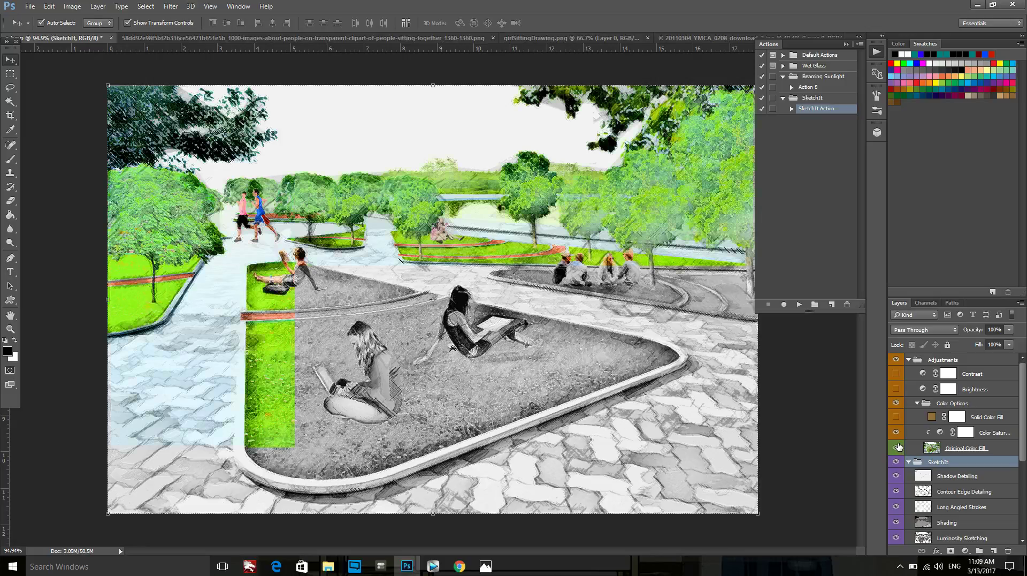
scroll(507, 284, "down", 1)
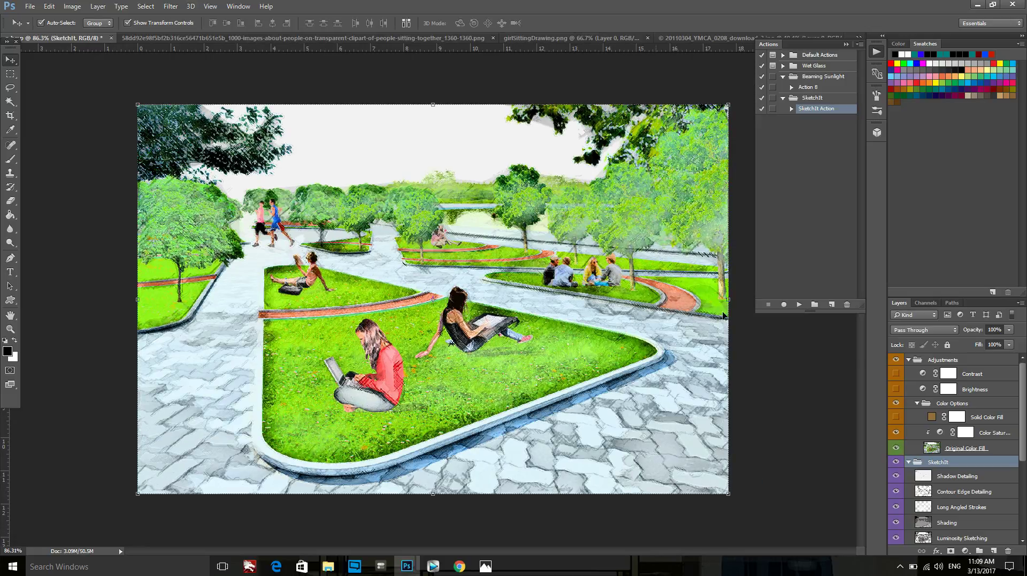
left_click(1009, 330)
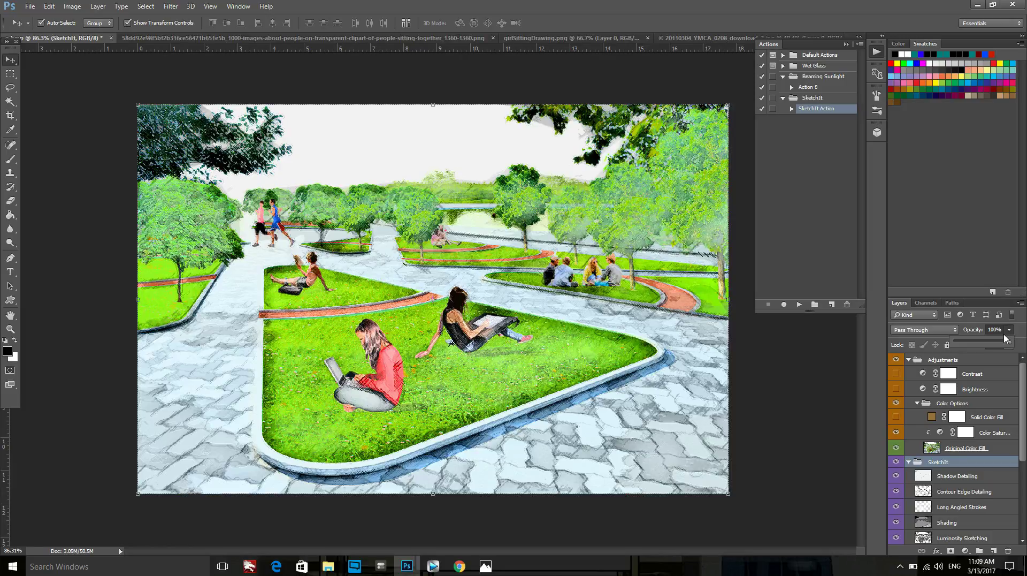
left_click_drag(1011, 341, 995, 348)
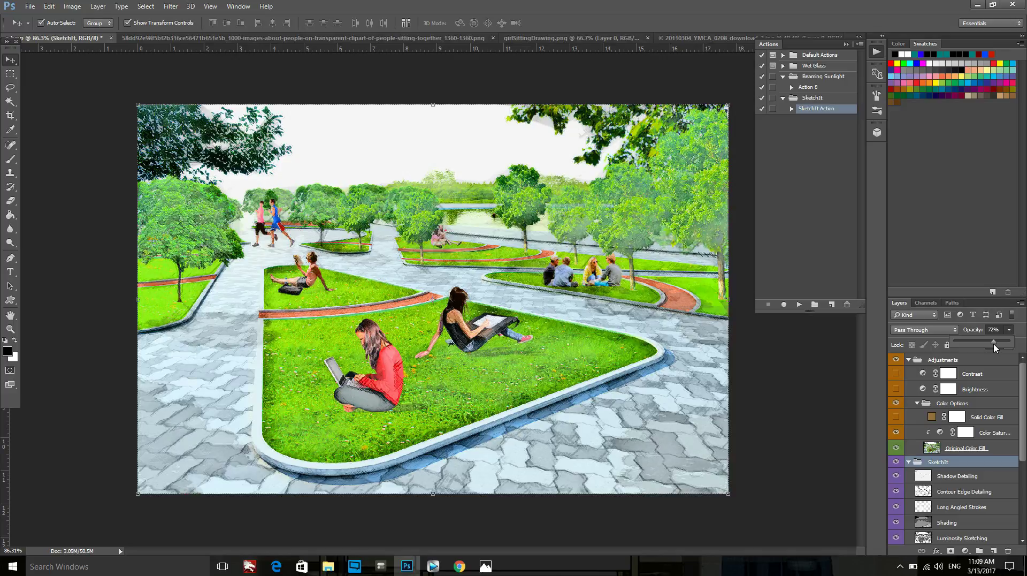
left_click(997, 330)
type("80")
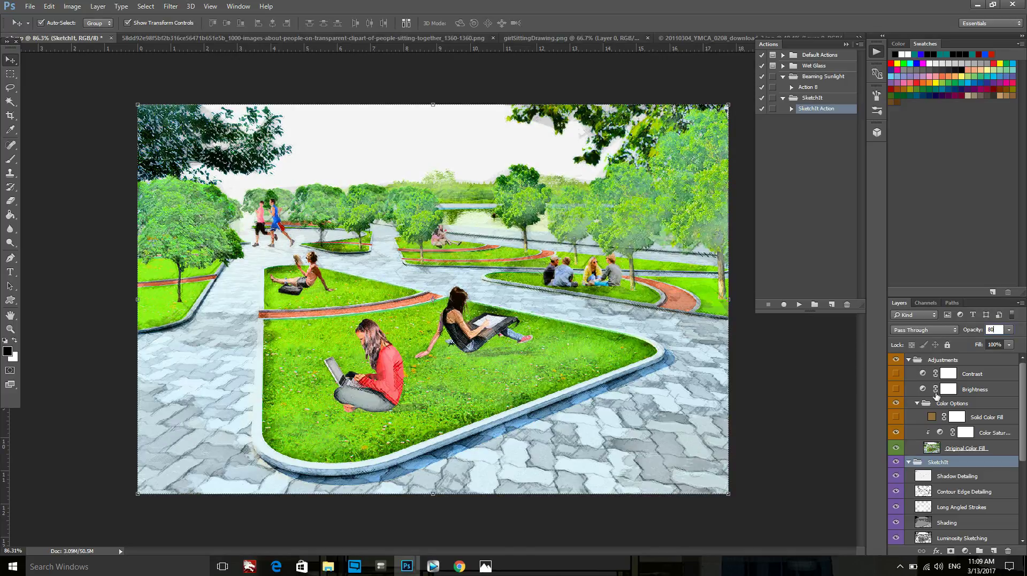
Step: Set Base Shading to 70% opacity, toggling it and Darken Edges to compare
scroll(937, 406, "down", 3)
scroll(941, 439, "down", 3)
scroll(946, 470, "down", 3)
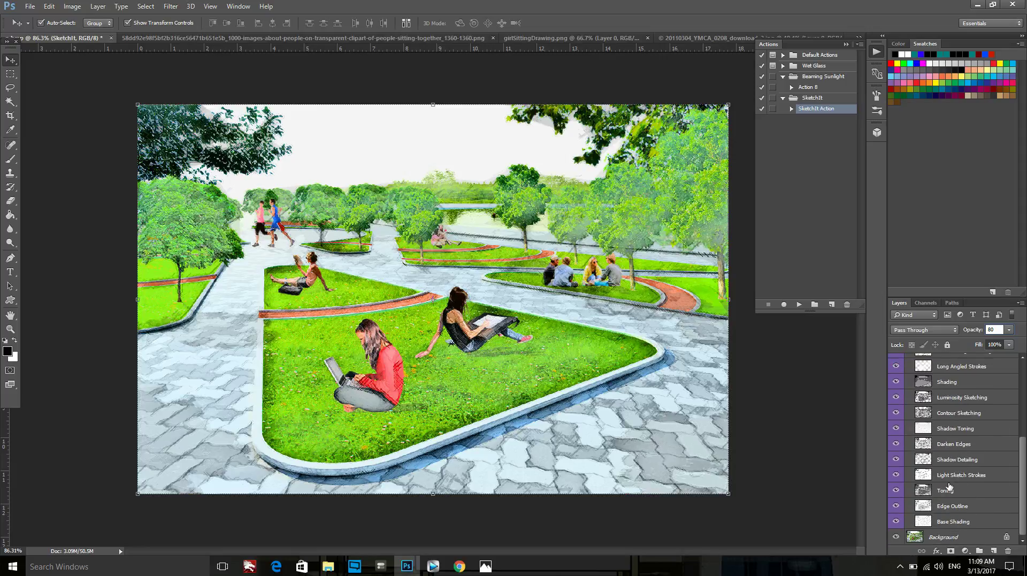
left_click(957, 522)
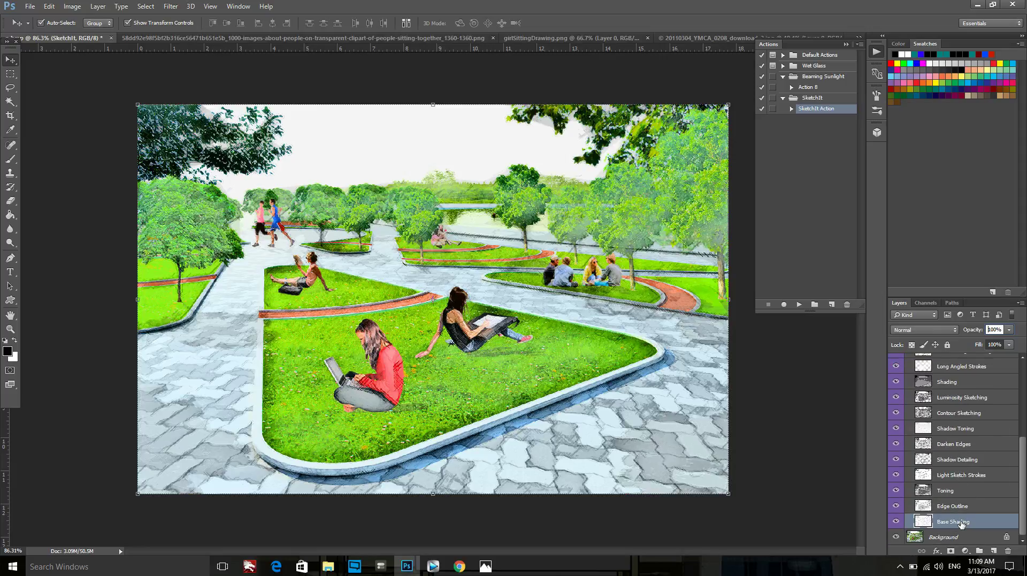
left_click(896, 520)
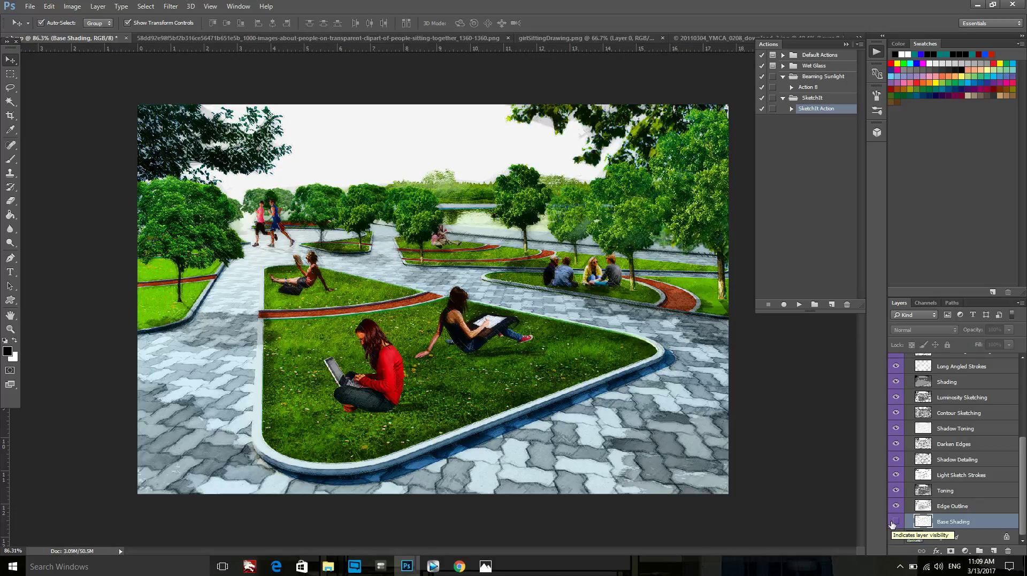
left_click(895, 521)
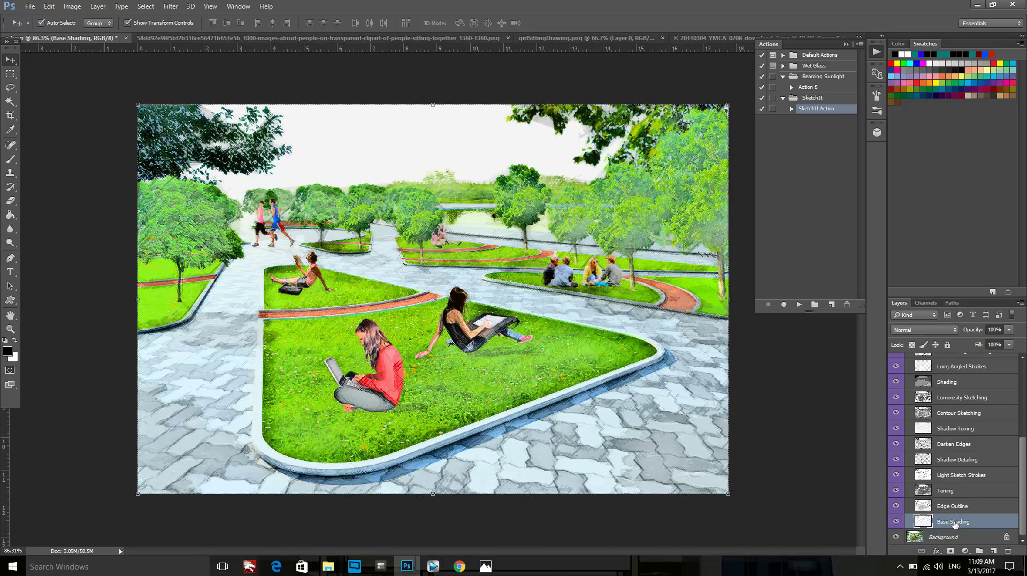
left_click(1009, 330)
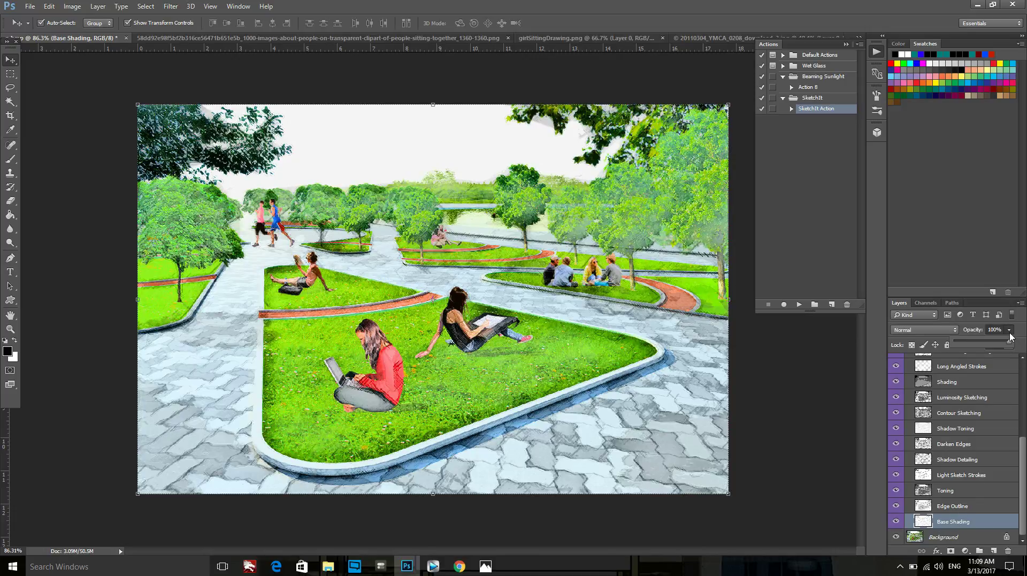
left_click_drag(1001, 340, 985, 345)
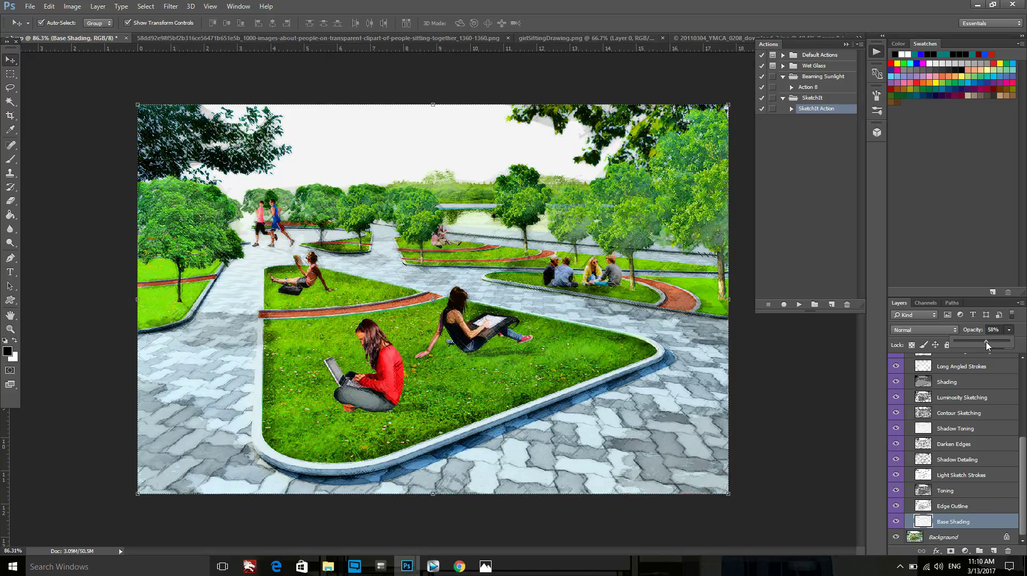
left_click_drag(987, 345, 993, 343)
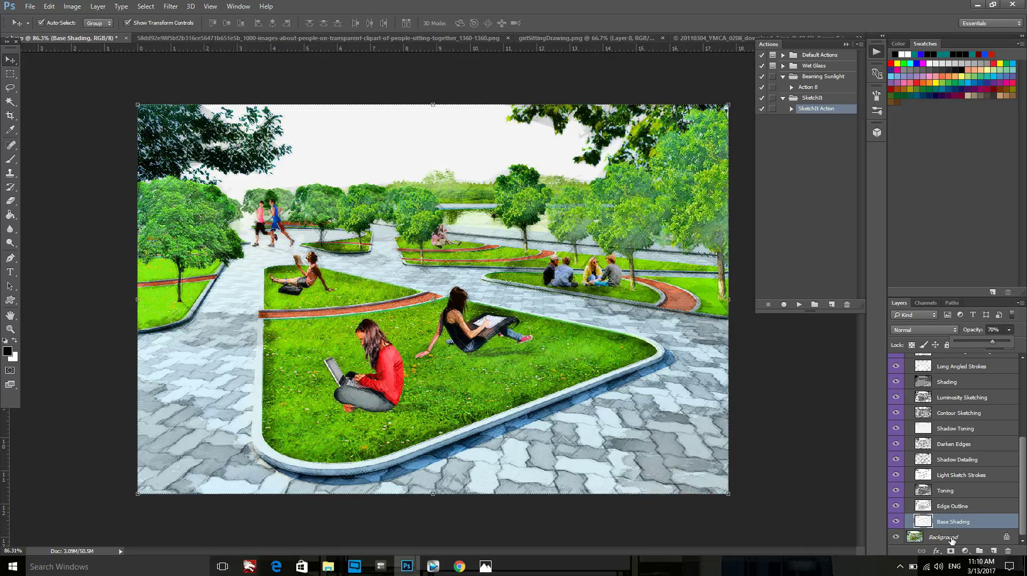
left_click(896, 443)
left_click(896, 444)
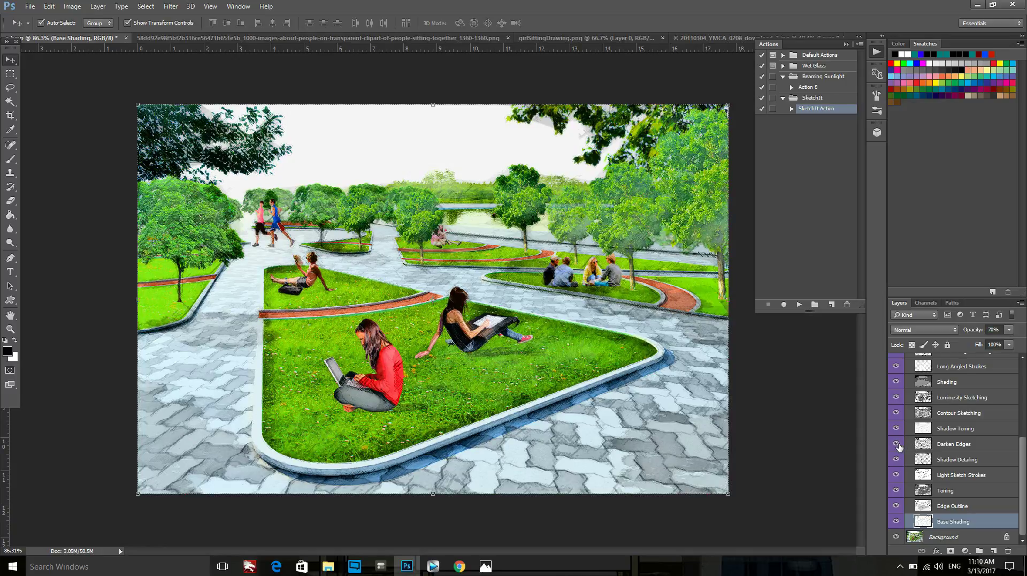
Step: Duplicate the Background photo and move the visible copy to the top of the layers
left_click(951, 537)
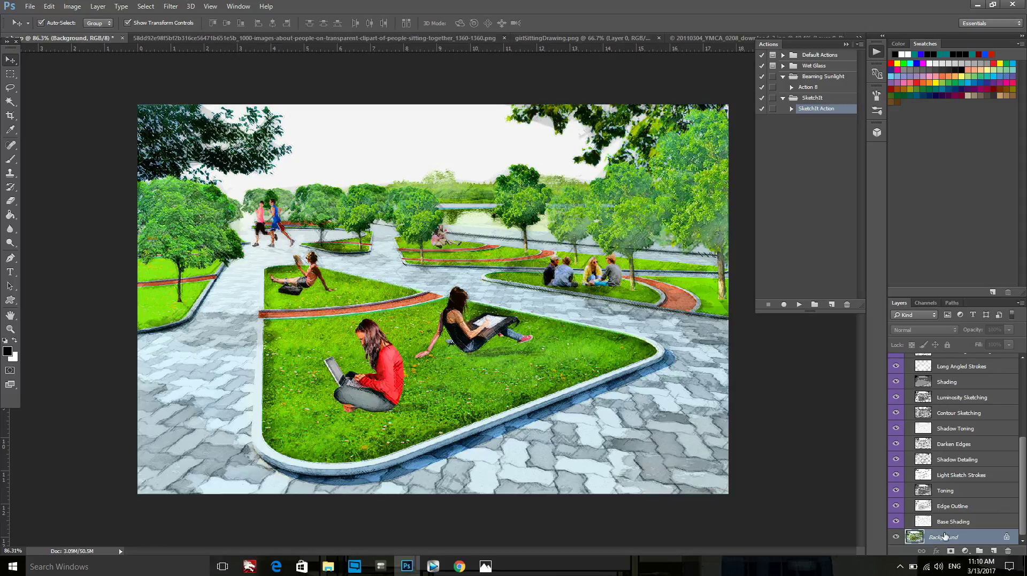
key("ctrl+j")
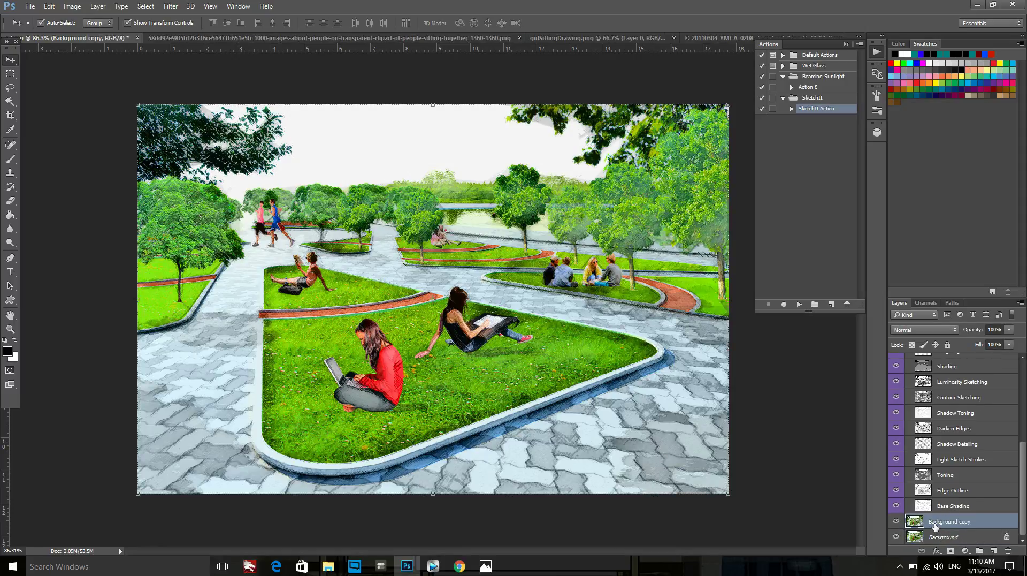
left_click_drag(935, 527, 951, 342)
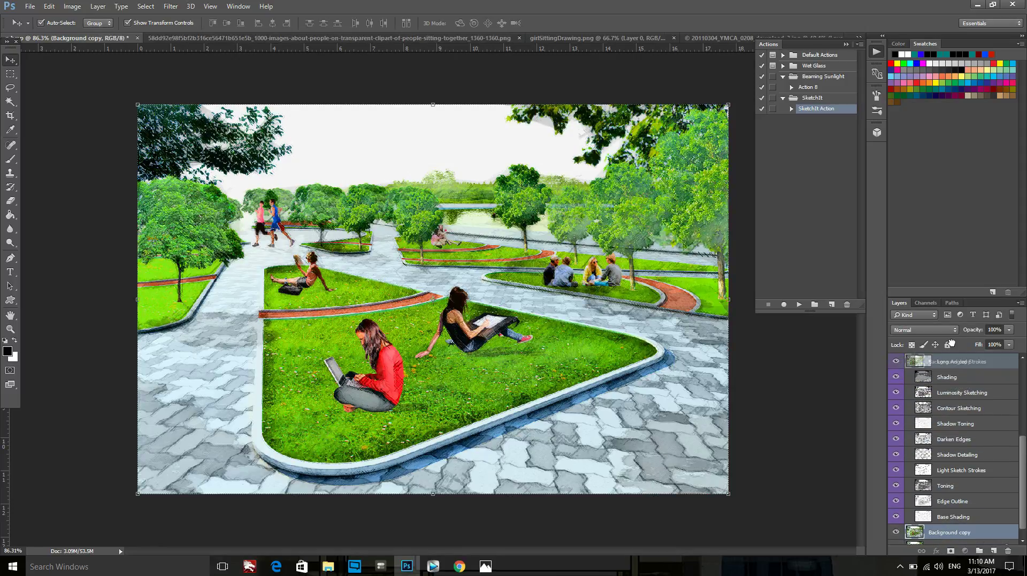
left_click_drag(951, 342, 958, 375)
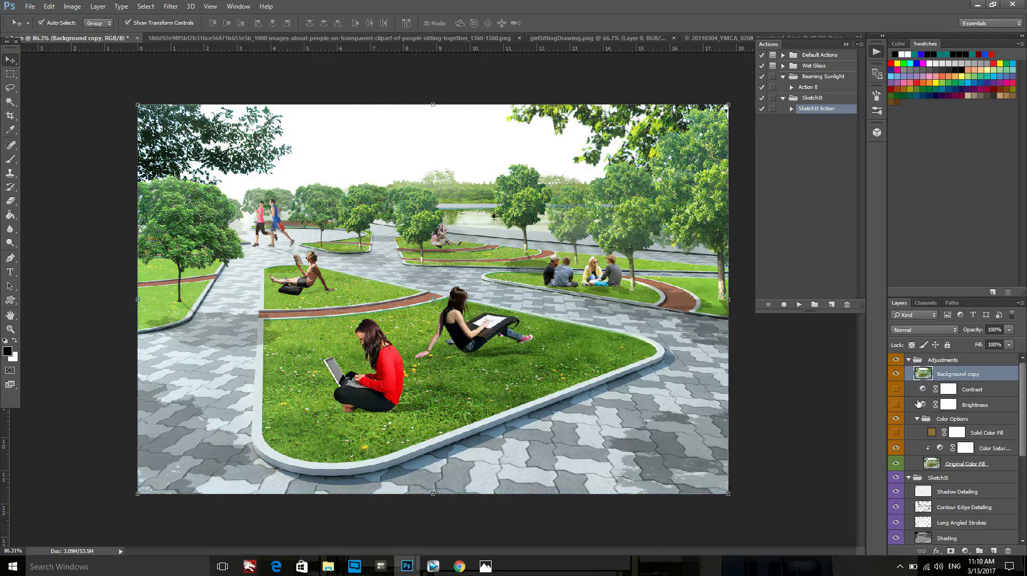
left_click(897, 374)
Step: Blend the Background copy in Soft Light at 73% opacity, toggling it to compare
left_click(928, 330)
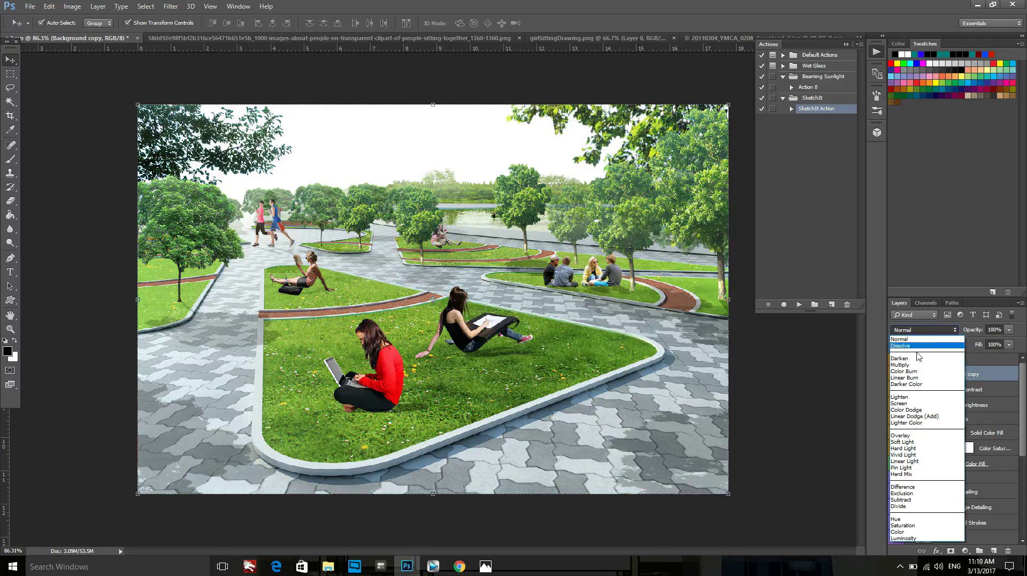
left_click(920, 442)
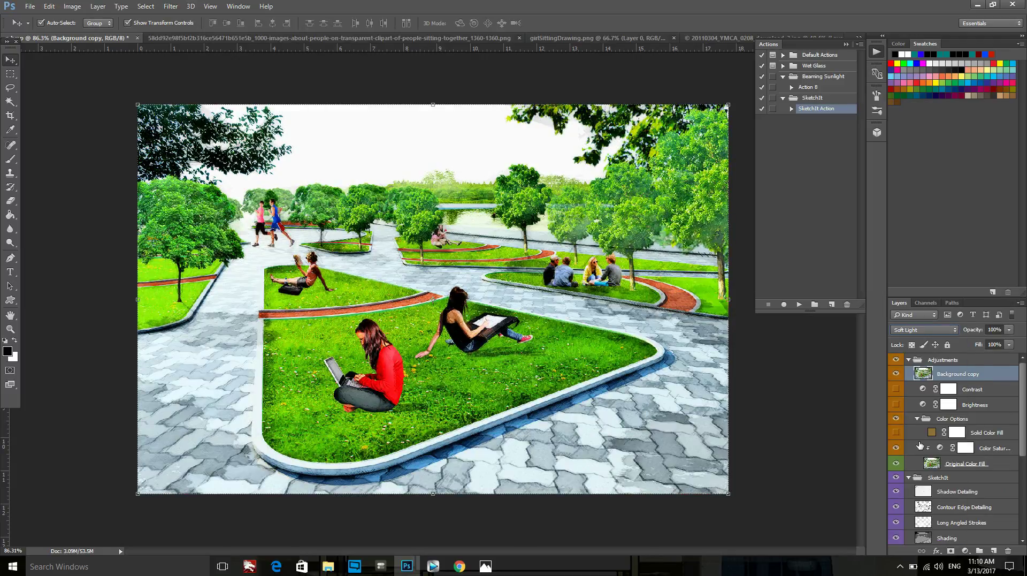
left_click(896, 377)
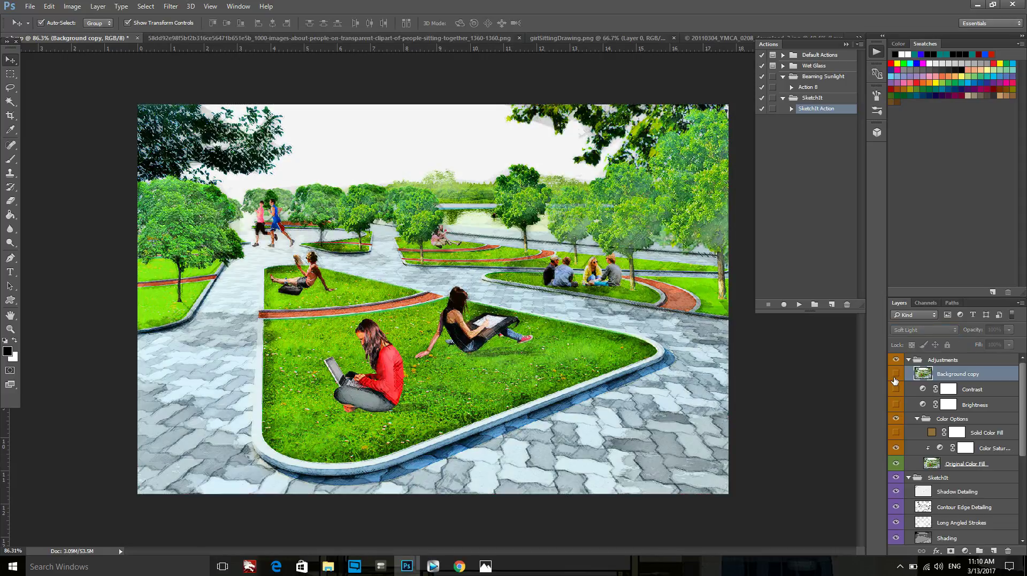
left_click(896, 374)
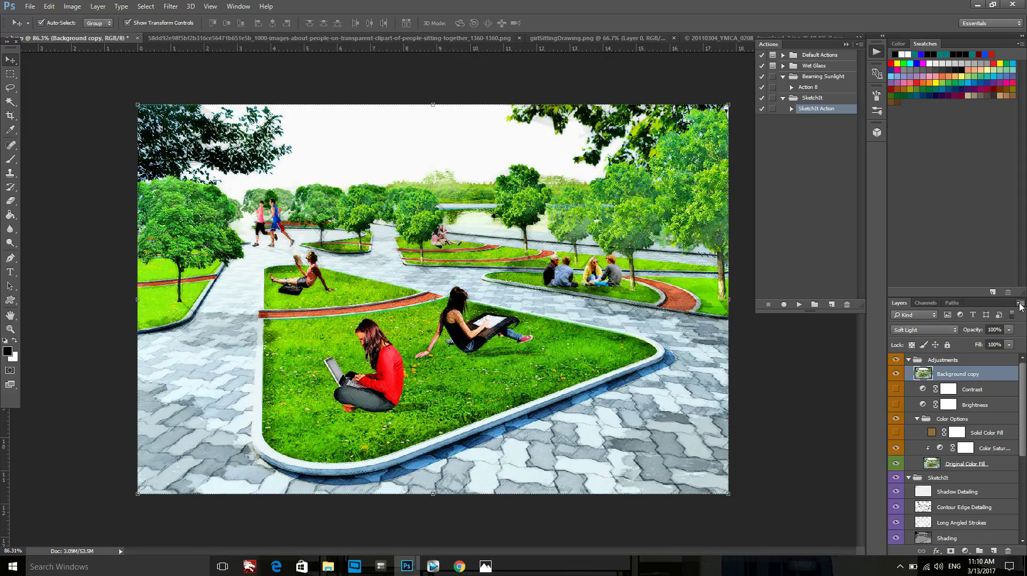
left_click(1009, 329)
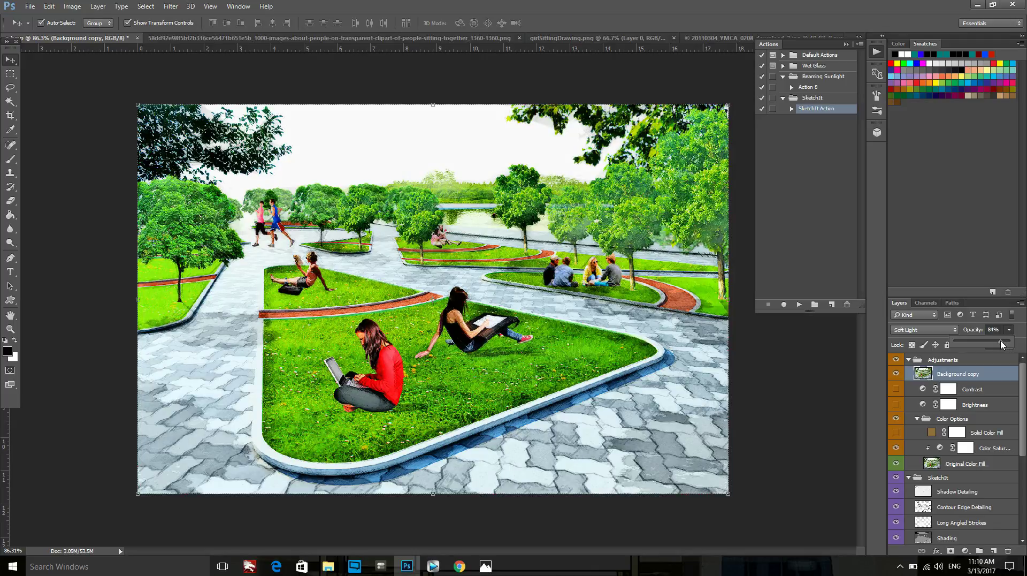
left_click(782, 411)
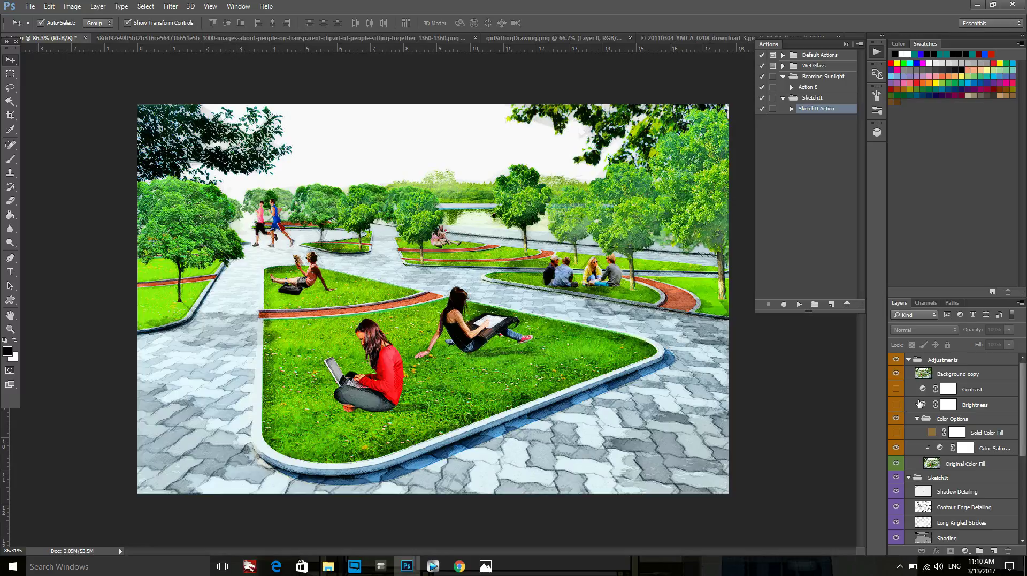
scroll(921, 401, "down", 1)
scroll(921, 396, "up", 1)
left_click(952, 374)
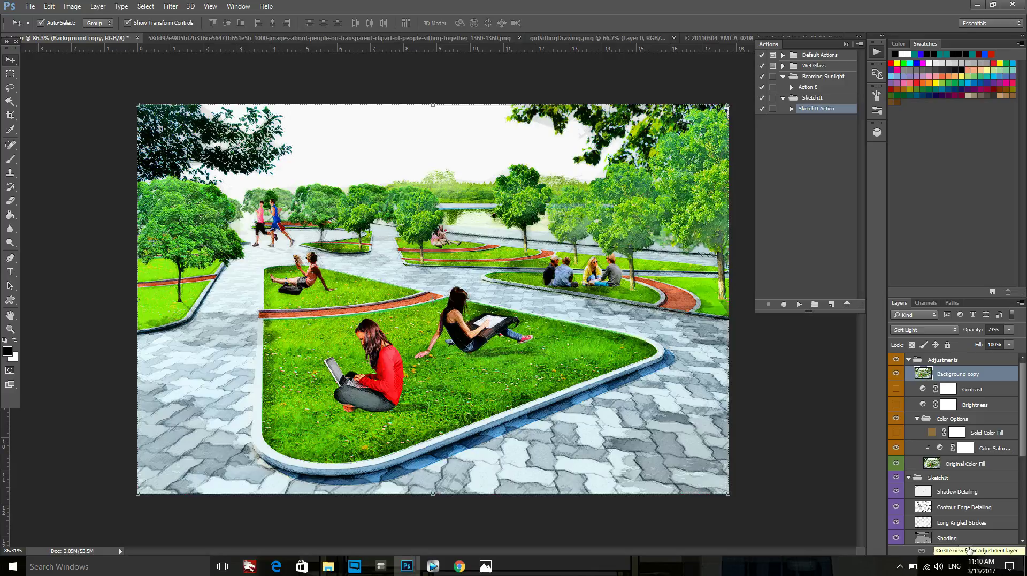
Step: Add a Brightness/Contrast layer with brightness 2 and contrast 41, toggling it to compare
left_click(969, 549)
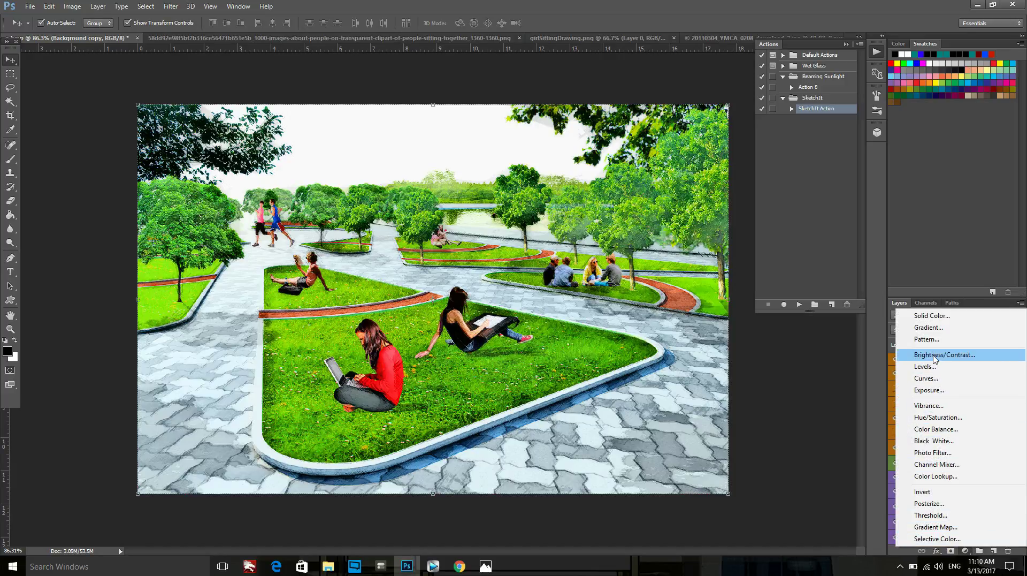
left_click(950, 355)
left_click_drag(625, 306, 621, 309)
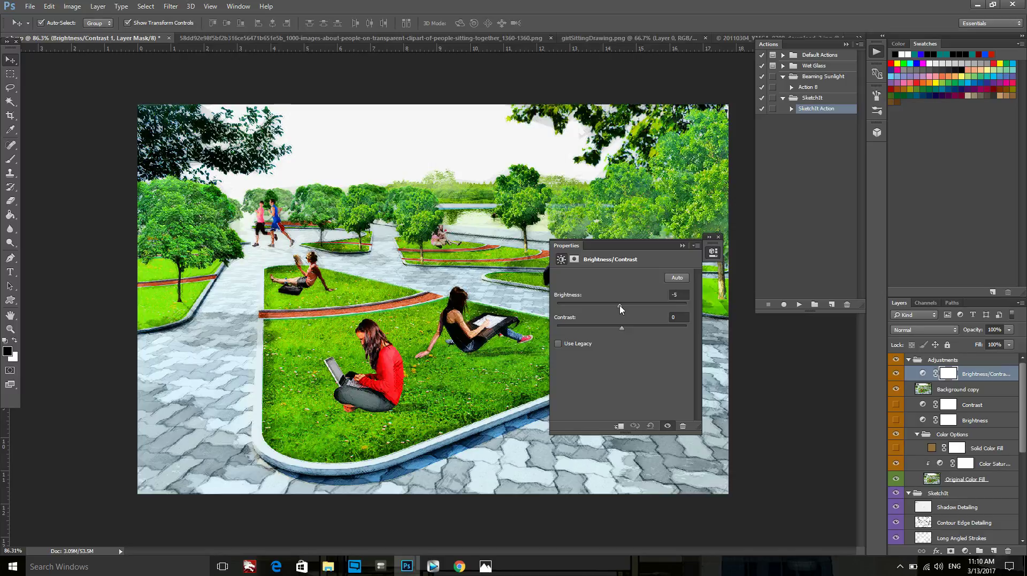
left_click_drag(621, 308, 624, 309)
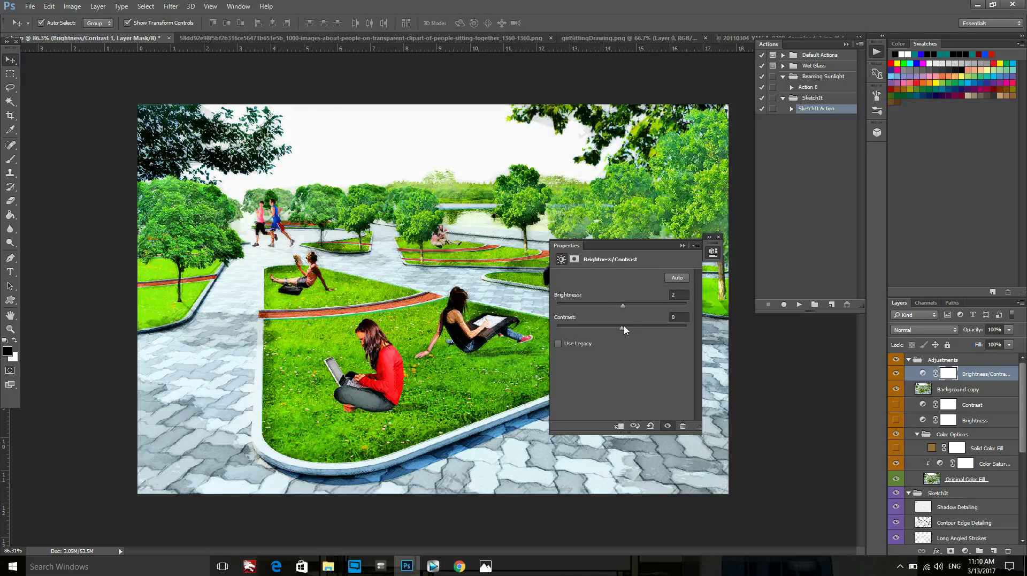
mouse_move(650, 335)
left_mouse_down()
mouse_move(618, 339)
mouse_move(650, 332)
left_mouse_up()
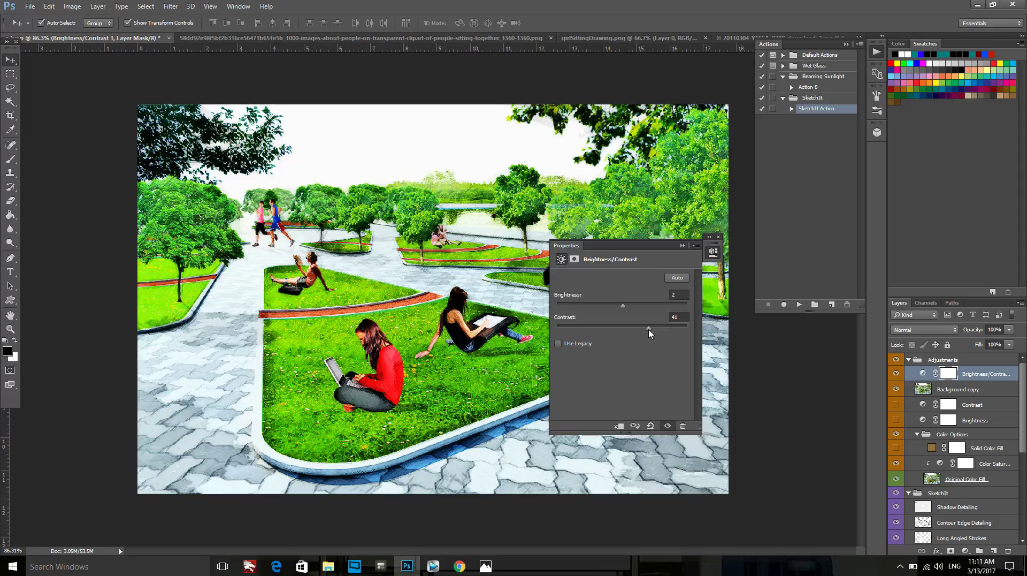
left_click(718, 237)
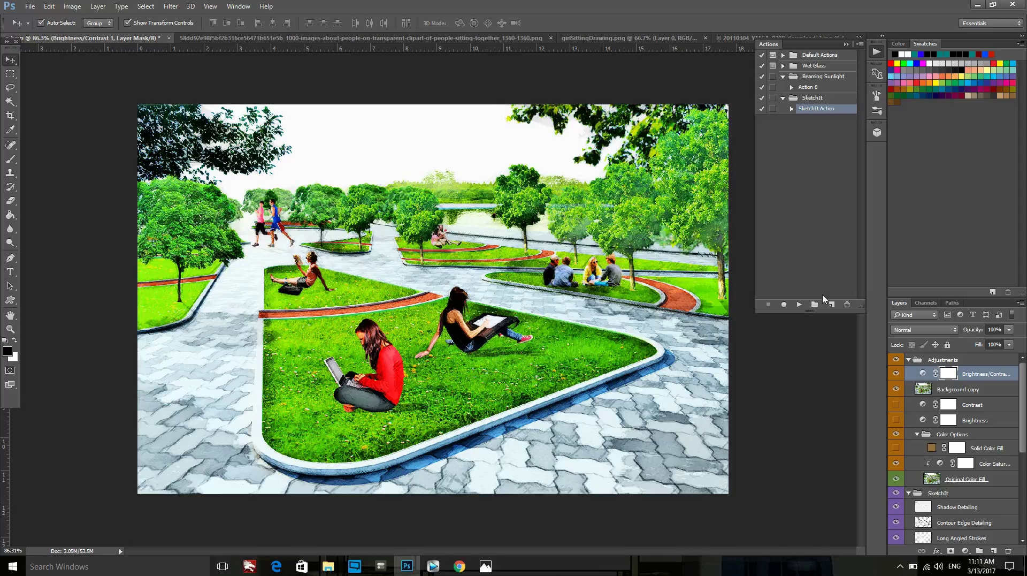
left_click(897, 374)
mouse_move(328, 566)
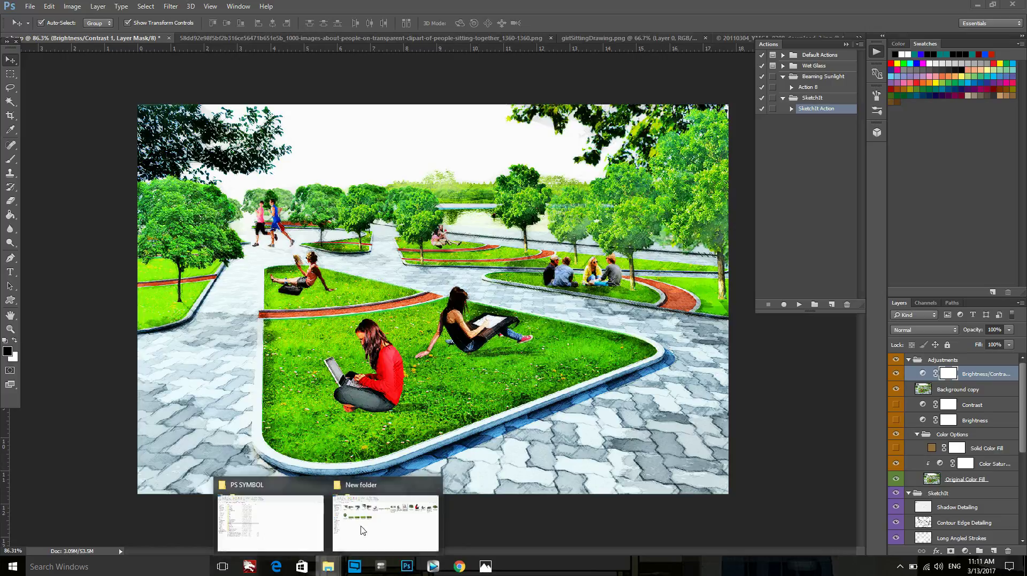
Step: In File Explorer, go from New folder to the Desktop's propose folder
left_click(363, 530)
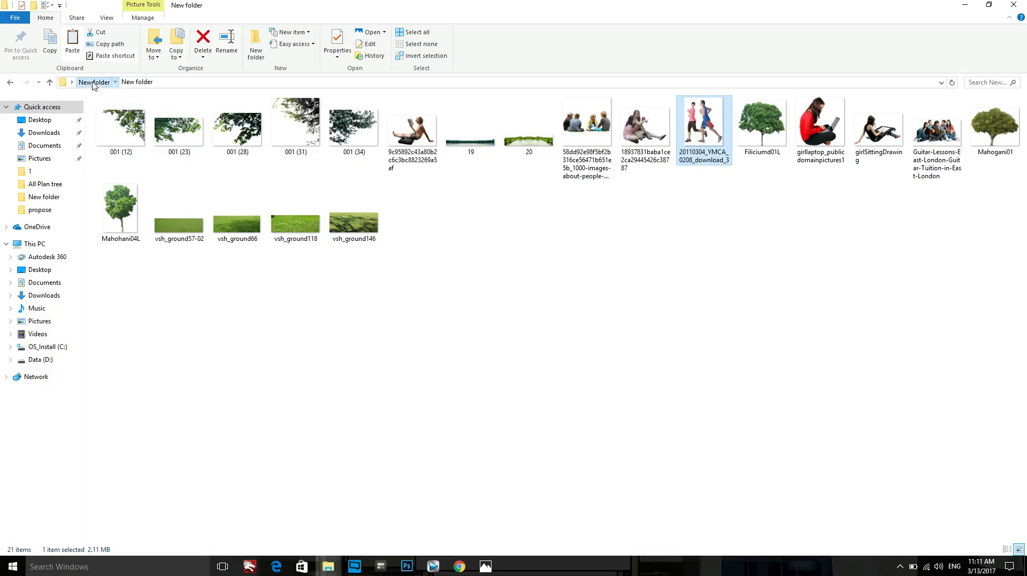
left_click(94, 83)
left_click(80, 120)
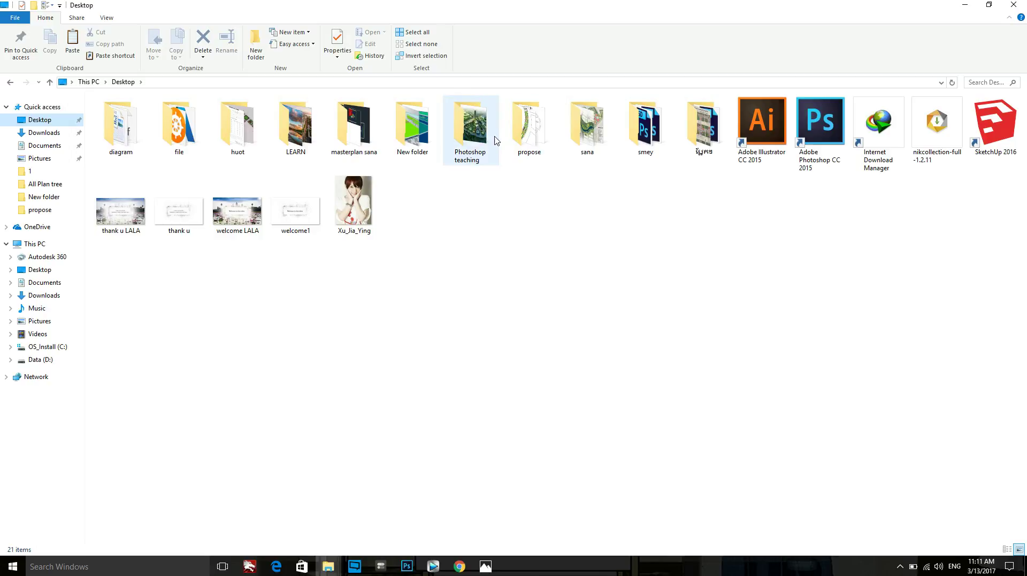
double_click(529, 131)
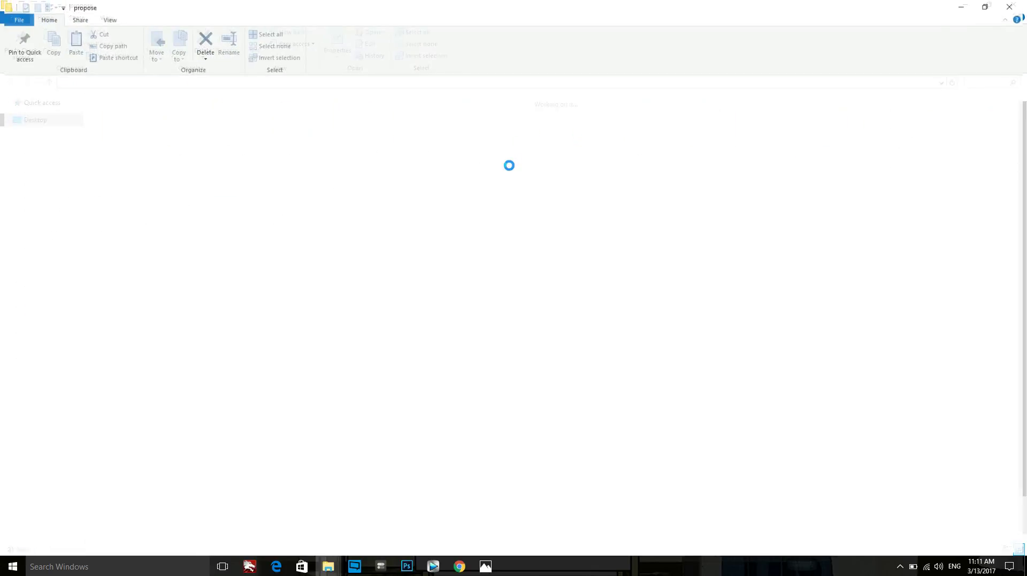
scroll(524, 224, "down", 1)
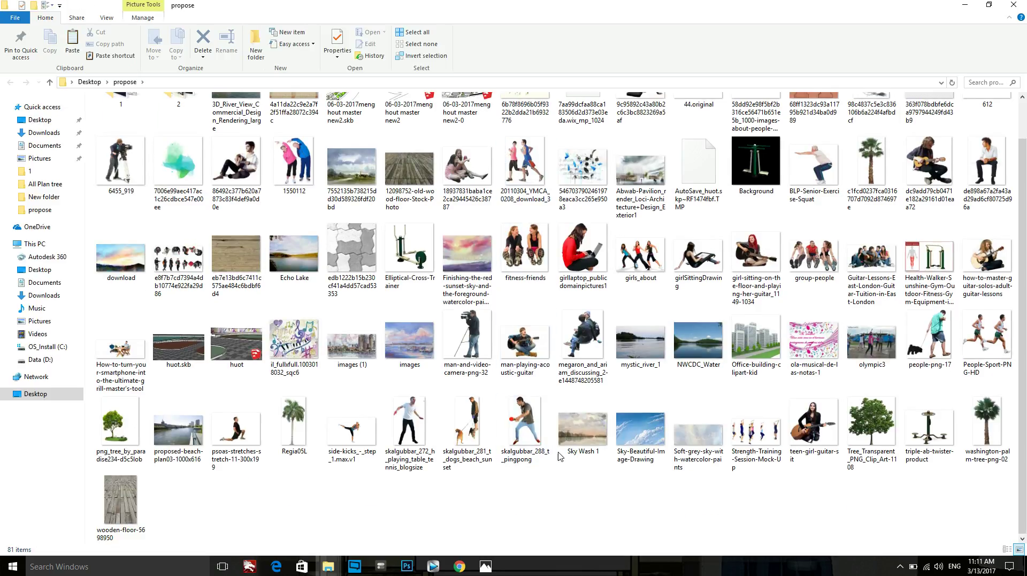
Step: Preview Sky Wash 1 in Photos, then drag it into the Photoshop document
left_click_drag(589, 436, 519, 516)
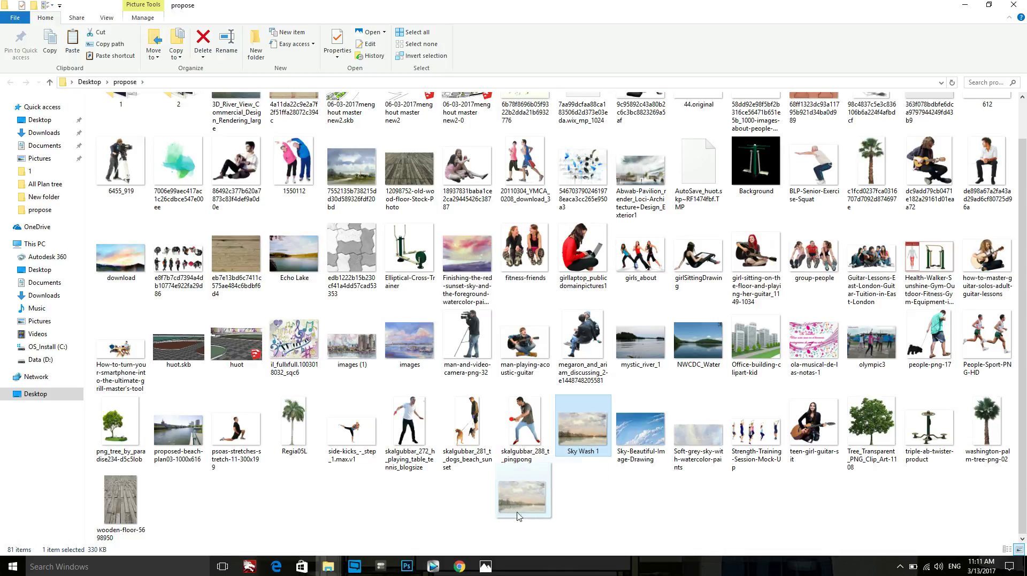
left_click_drag(519, 516, 590, 447)
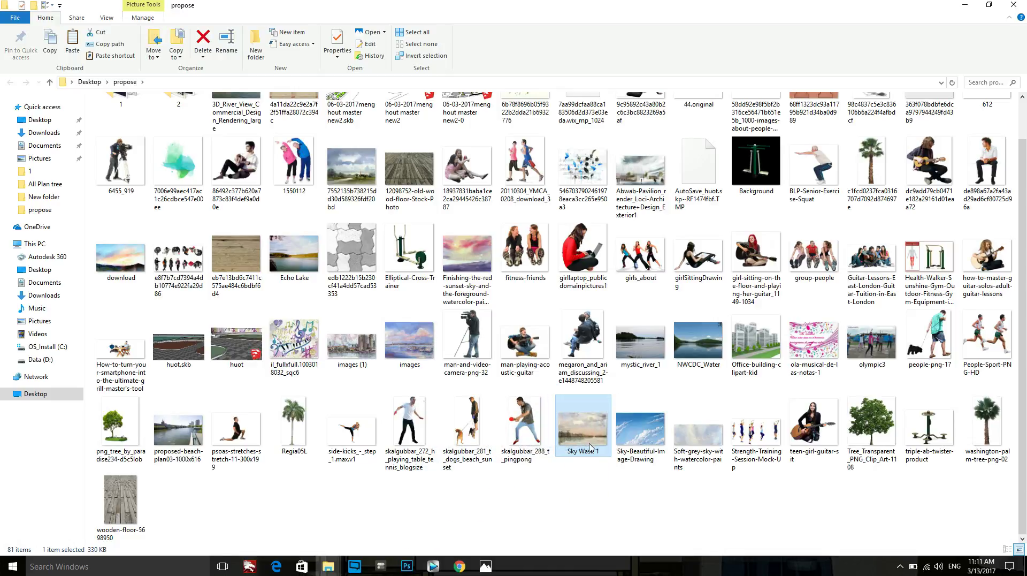
double_click(590, 441)
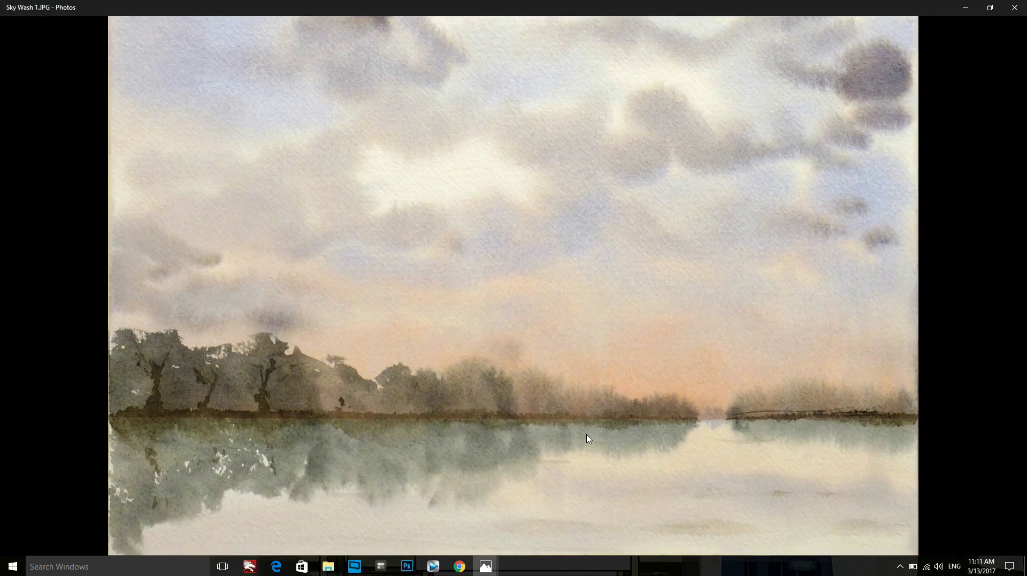
left_click(1016, 9)
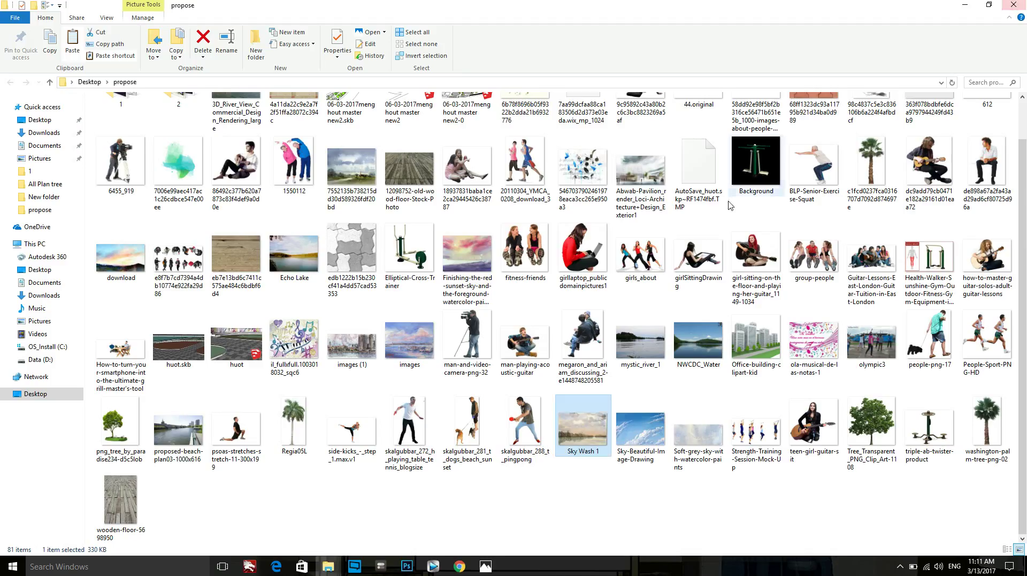
mouse_move(570, 450)
left_mouse_down()
mouse_move(443, 568)
mouse_move(413, 274)
left_mouse_up()
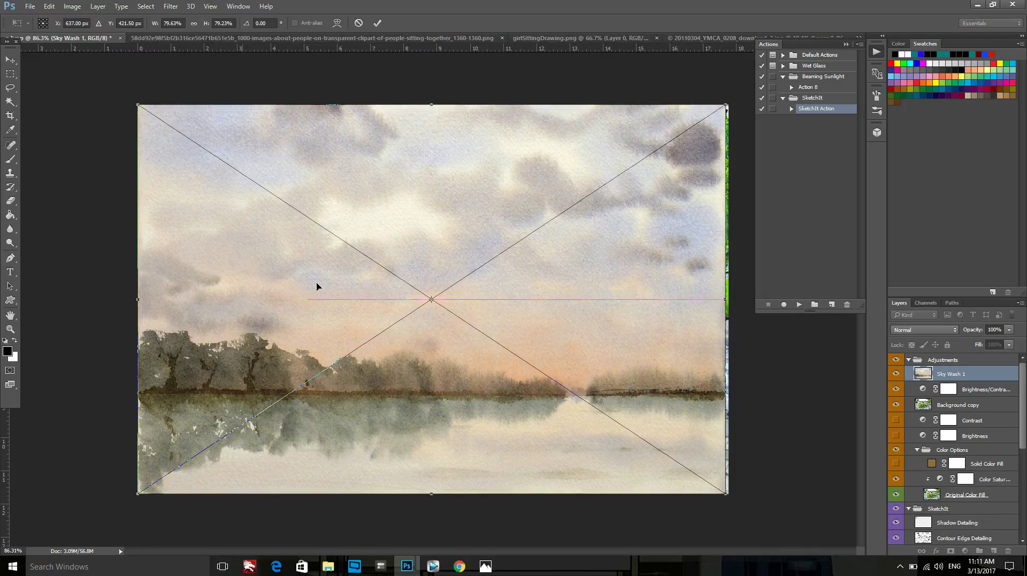
Step: Move Sky Wash 1 up, stretch it to full width, commit, and add a layer mask
left_click_drag(435, 275, 415, 137)
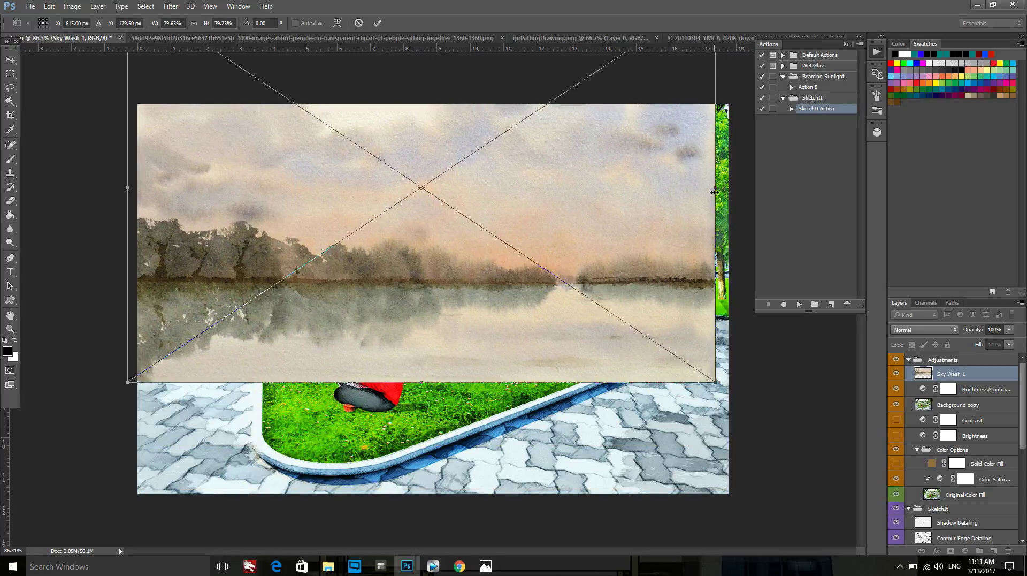
left_click_drag(715, 192, 728, 187)
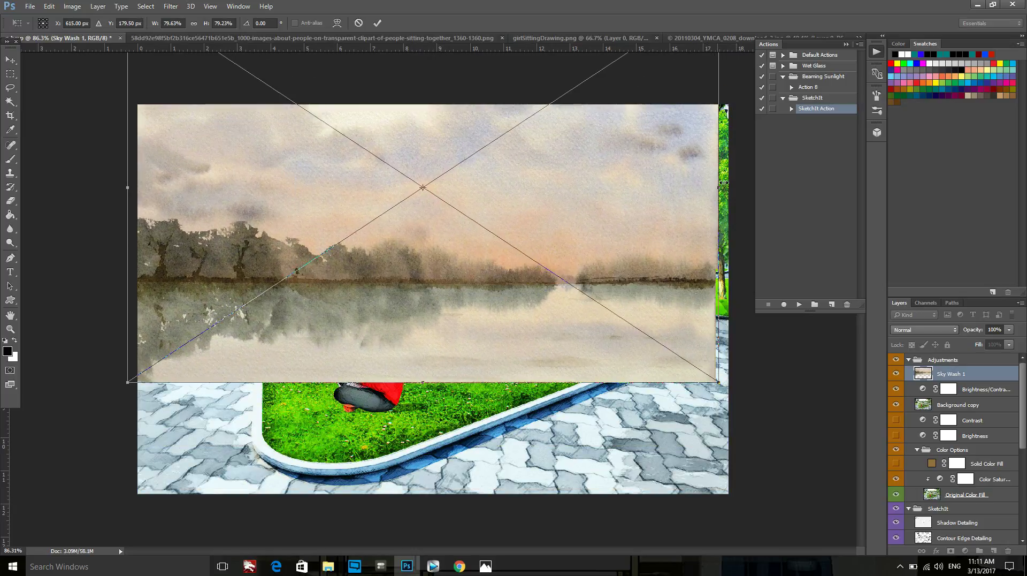
left_click(847, 44)
key("ctrl+minus")
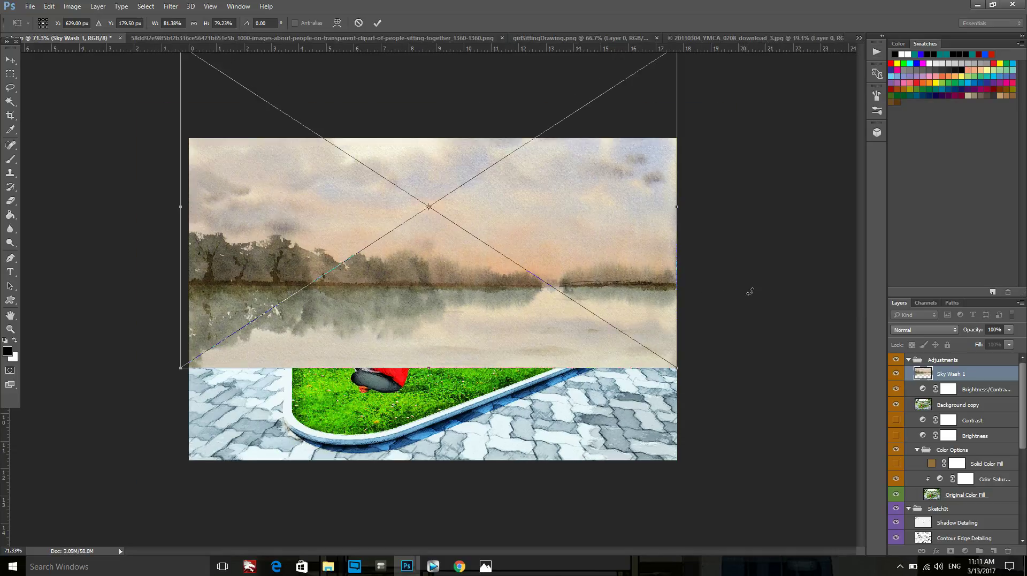
left_click(378, 23)
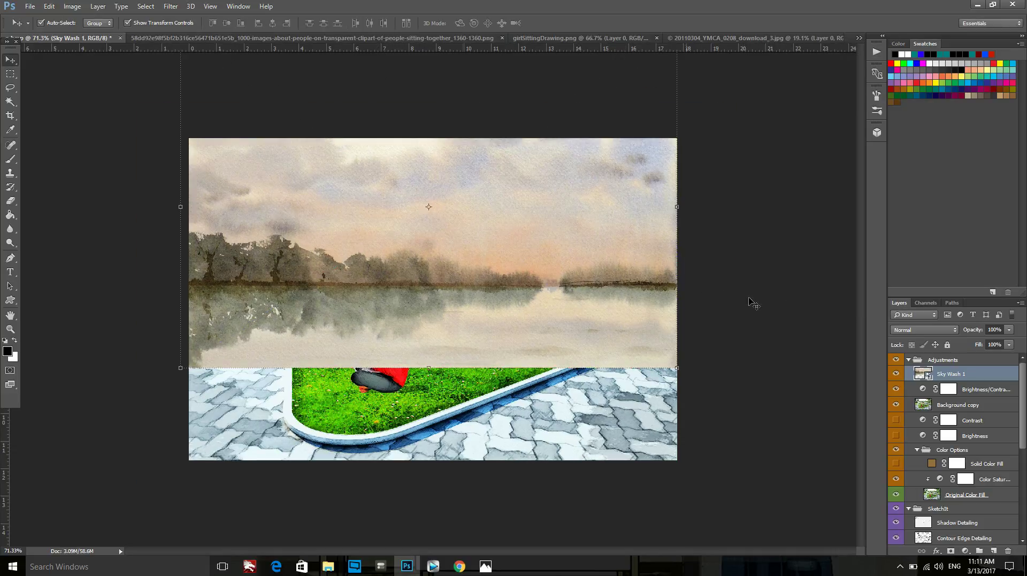
left_click(951, 550)
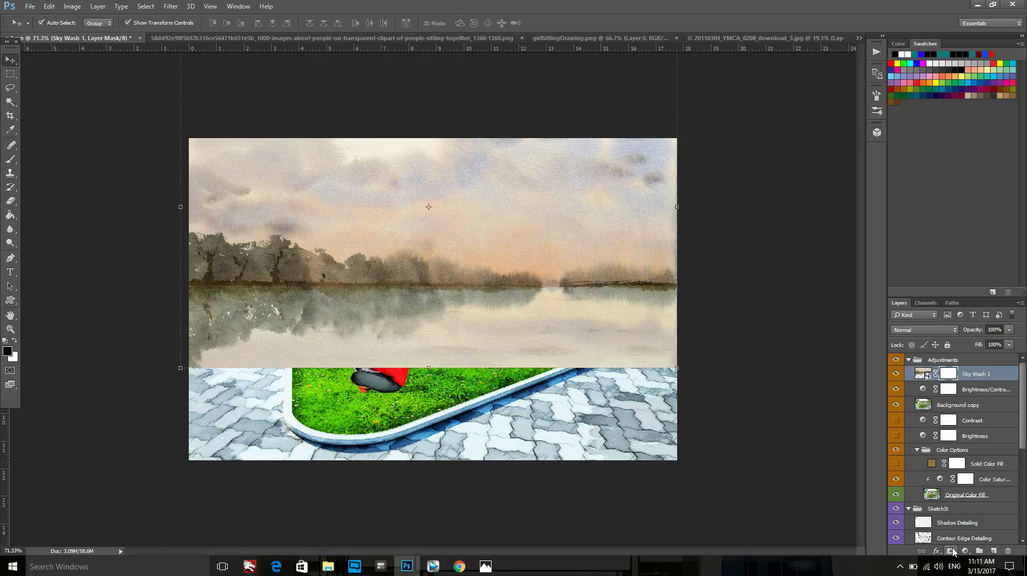
Step: Mask out the watercolor over the grass, path and people with a 300 px brush
left_click(10, 159)
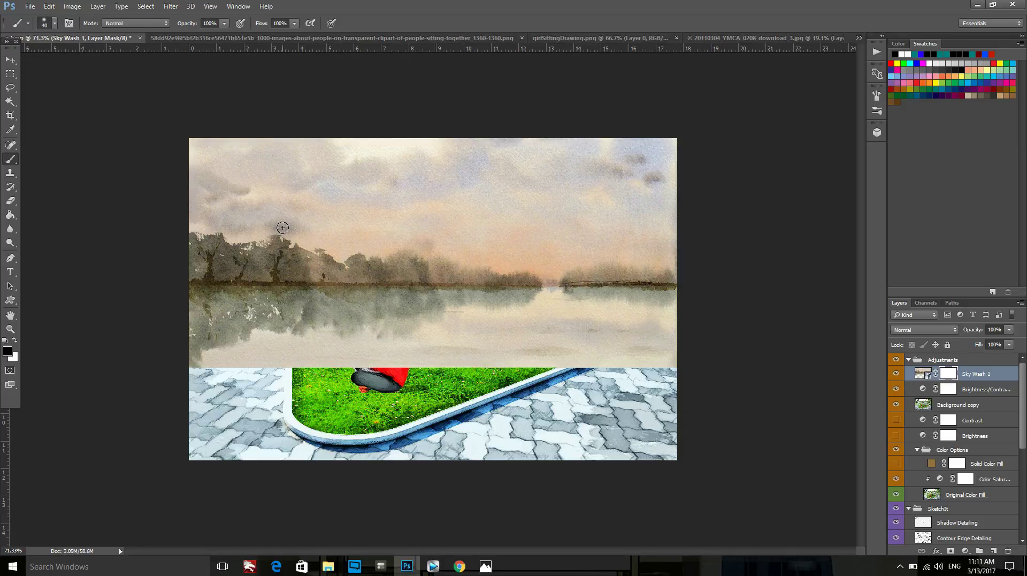
key("bracketright")
key("bracketright")
key("bracketright")
mouse_move(195, 343)
left_mouse_down()
mouse_move(211, 298)
mouse_move(188, 366)
left_mouse_up()
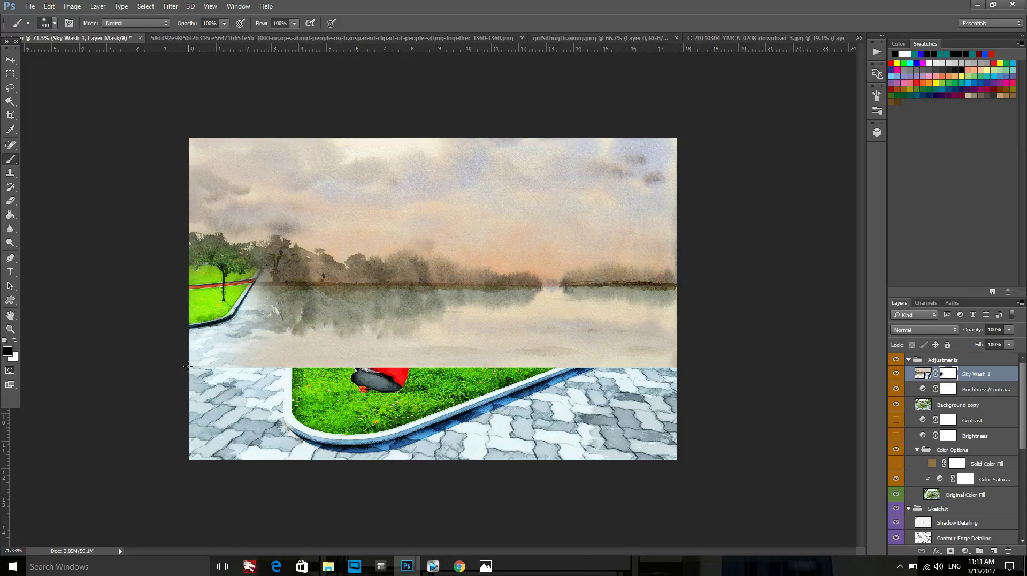
left_click(610, 335, "shift")
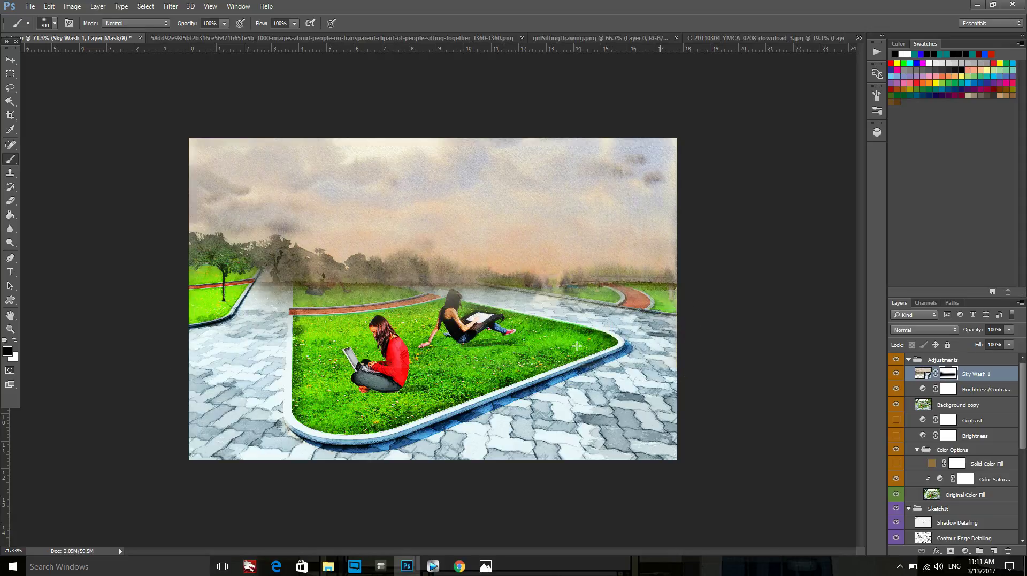
mouse_move(291, 289)
left_mouse_down()
mouse_move(546, 297)
mouse_move(611, 317)
mouse_move(690, 310)
left_mouse_up()
left_click_drag(251, 276, 206, 292)
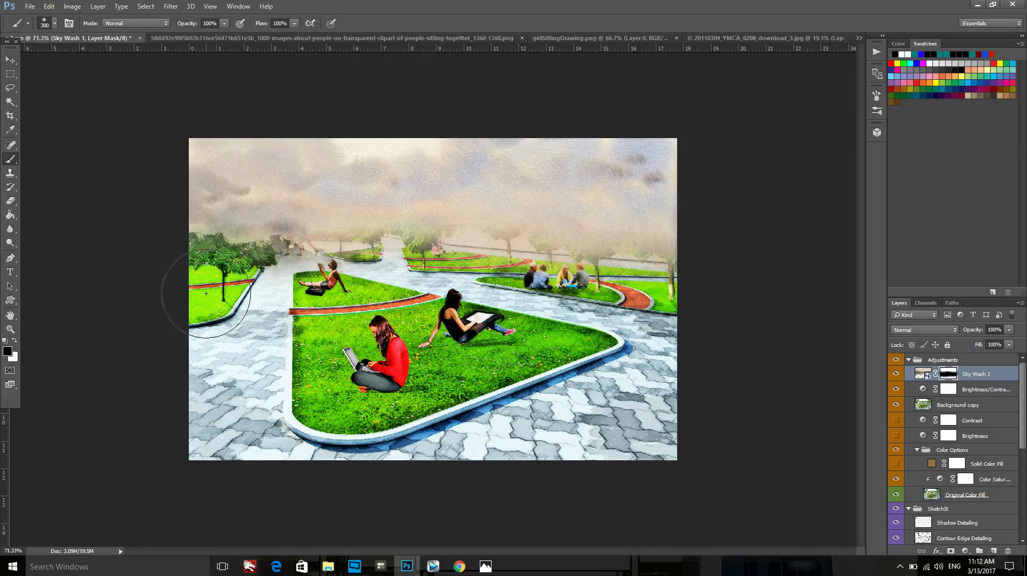
Step: Mask the trees and horizon with smaller brushes at 78% opacity, then target the layer image
key("bracketleft")
key("bracketleft")
mouse_move(192, 235)
left_mouse_down()
mouse_move(288, 240)
mouse_move(230, 155)
mouse_move(322, 244)
mouse_move(517, 240)
mouse_move(643, 199)
mouse_move(605, 169)
mouse_move(616, 152)
mouse_move(551, 141)
left_mouse_up()
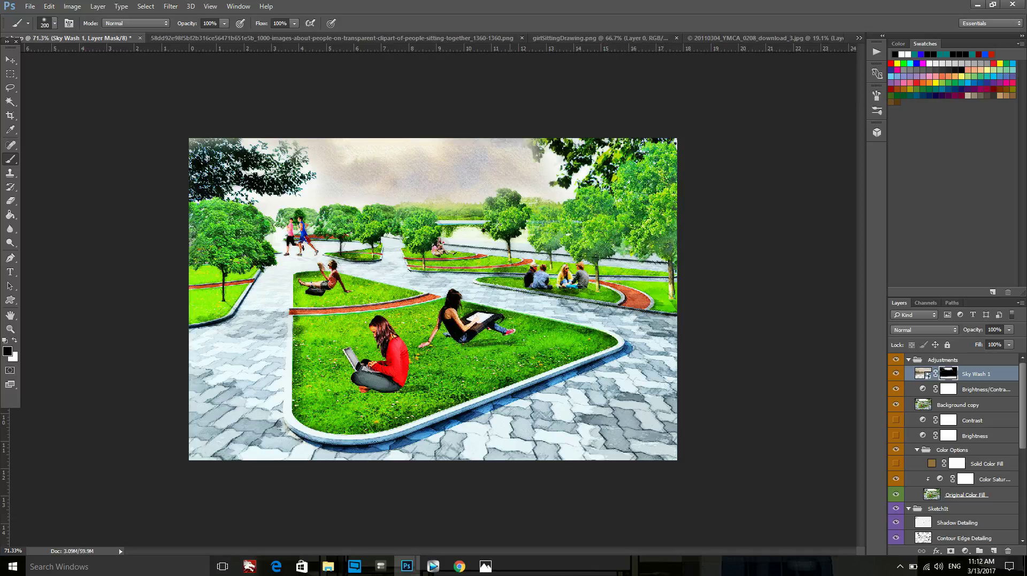
mouse_move(498, 224)
left_mouse_down()
mouse_move(363, 196)
mouse_move(458, 194)
mouse_move(330, 214)
left_mouse_up()
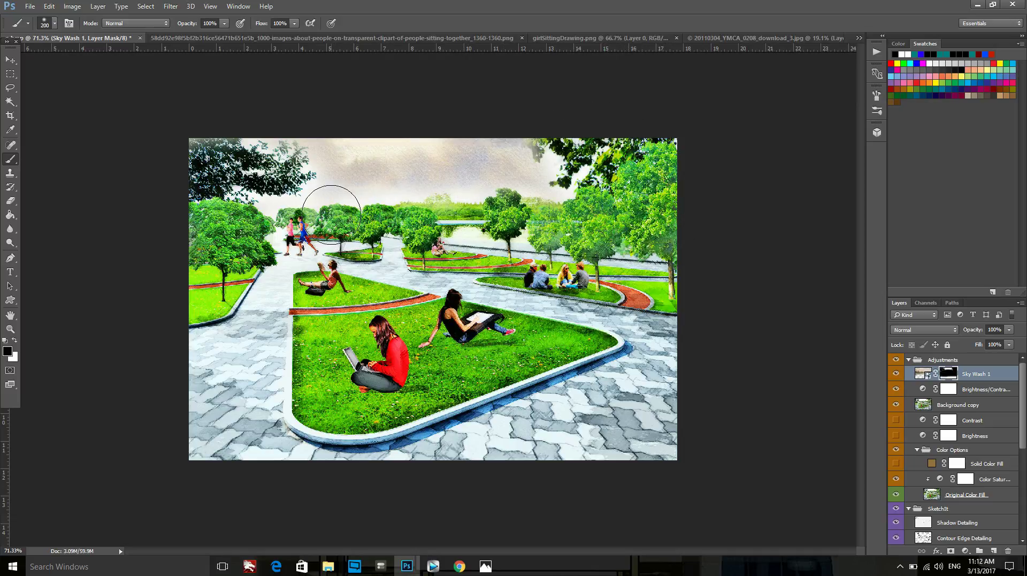
key("bracketleft")
key("bracketleft")
key("bracketleft")
left_click(224, 24)
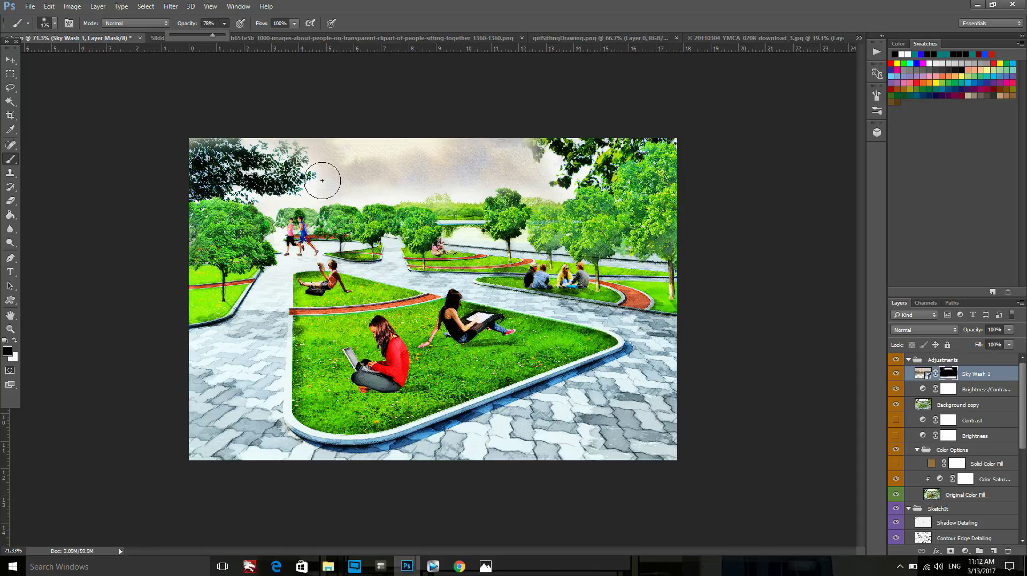
left_click(348, 176)
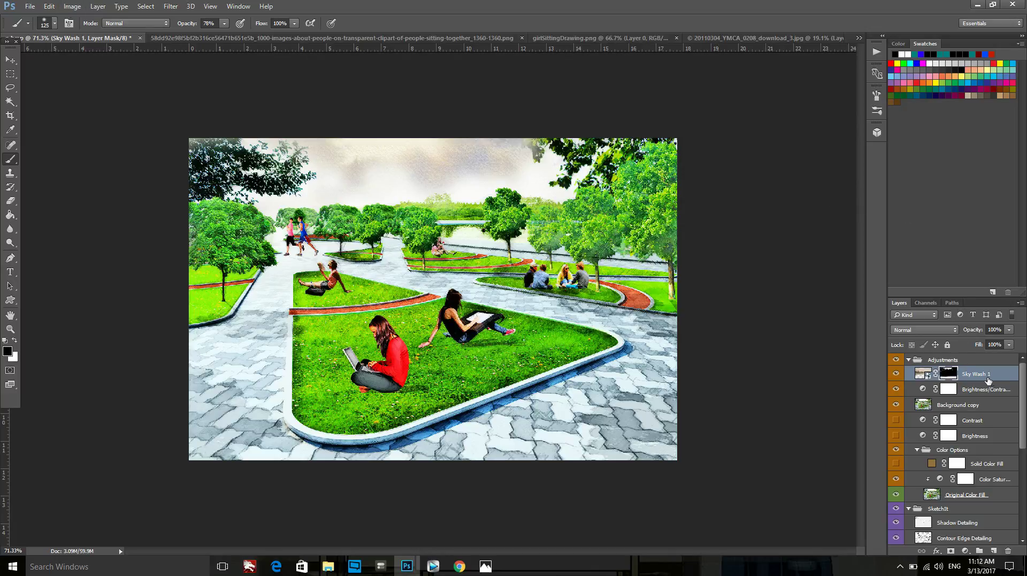
left_click(926, 375)
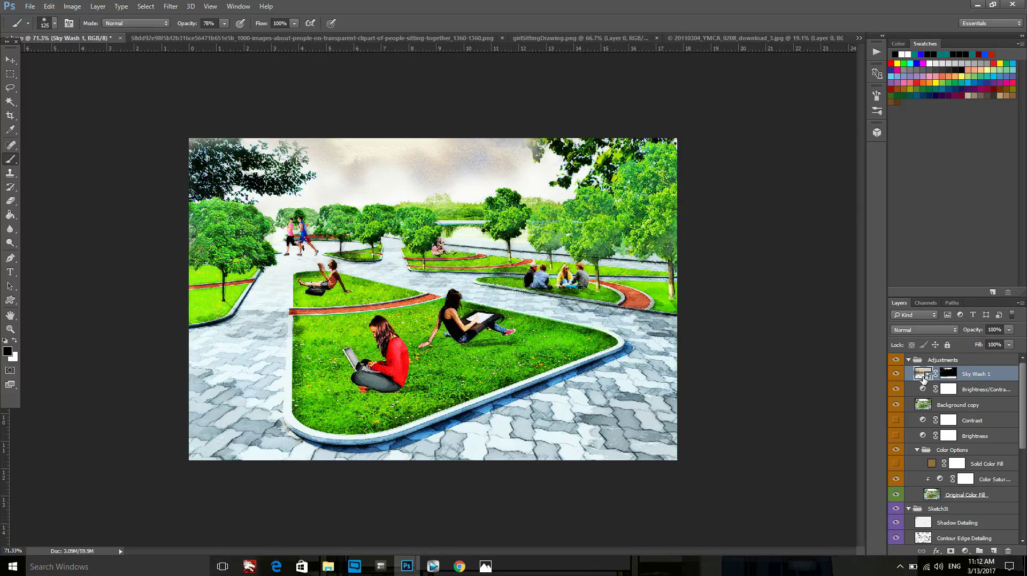
Step: Rasterize the Sky Wash 1 layer
right_click(927, 373)
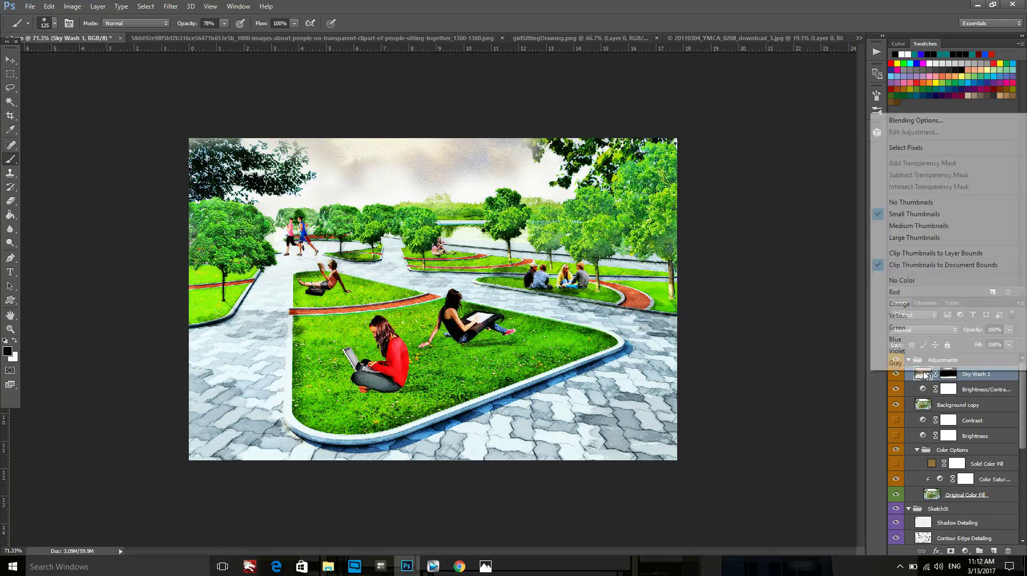
left_click(972, 377)
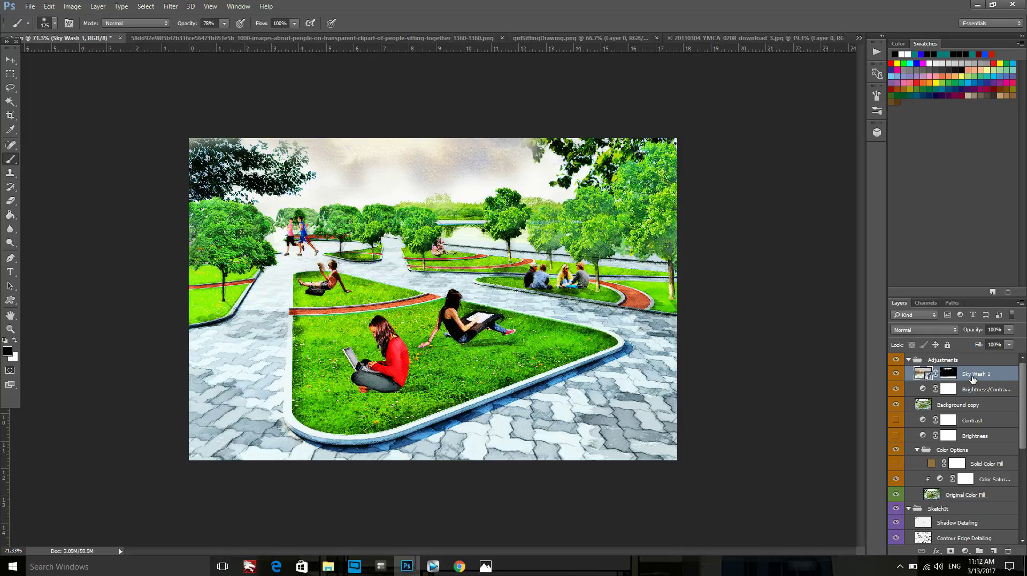
right_click(960, 376)
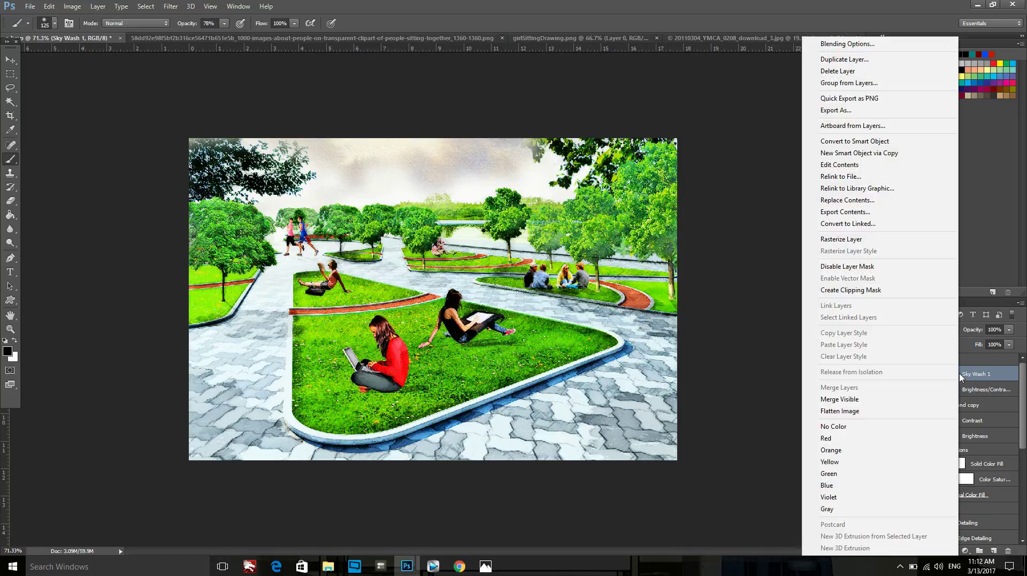
left_click(861, 241)
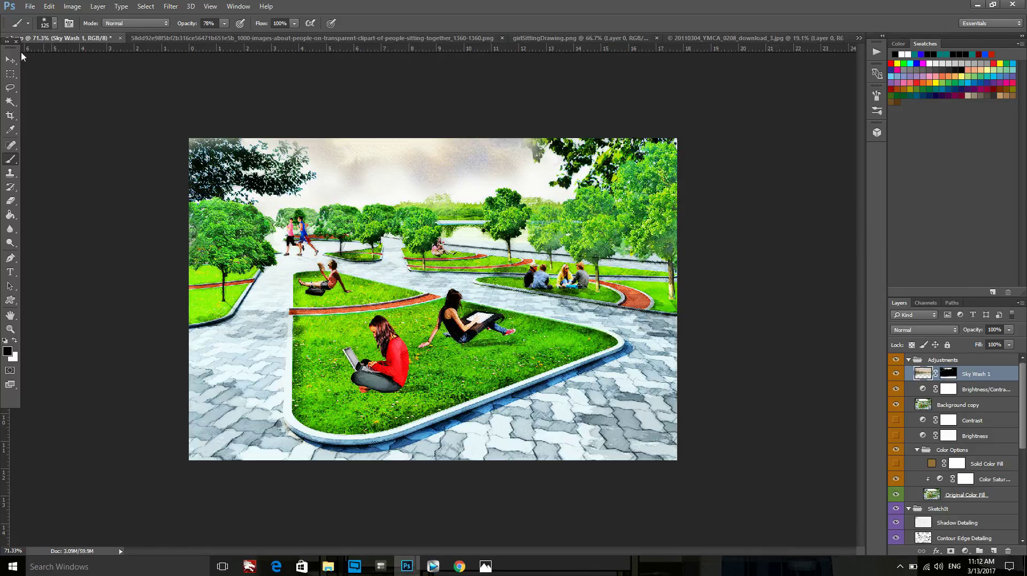
Step: Apply Brightness/Contrast to Sky Wash 1 with brightness 3 and contrast -16
left_click(60, 10)
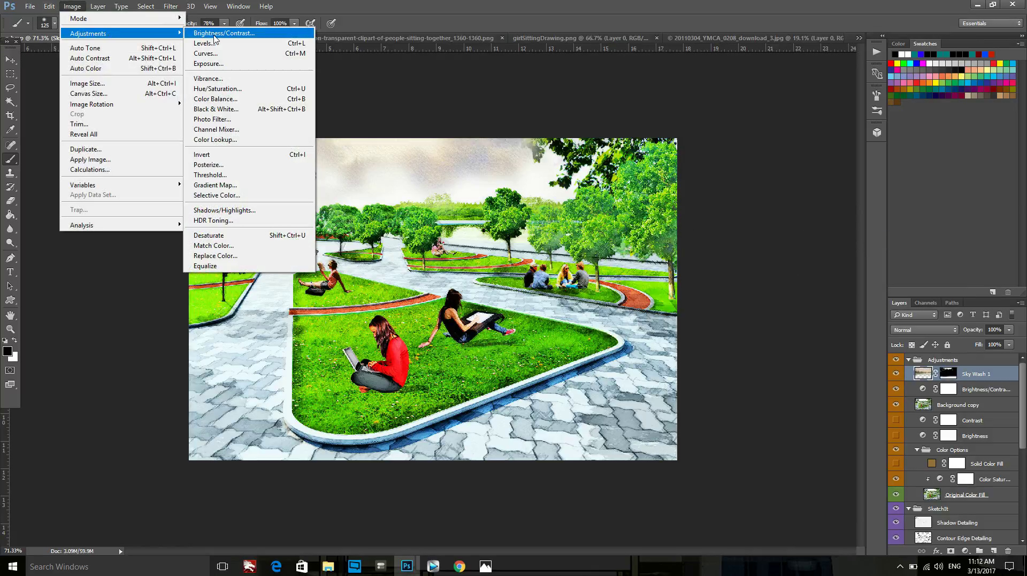
left_click(224, 32)
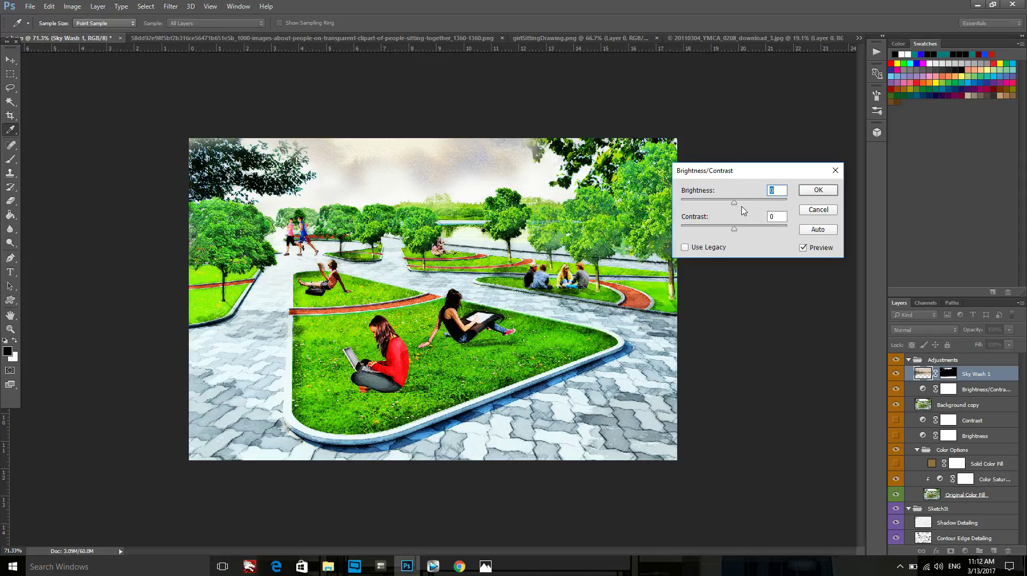
left_click(742, 203)
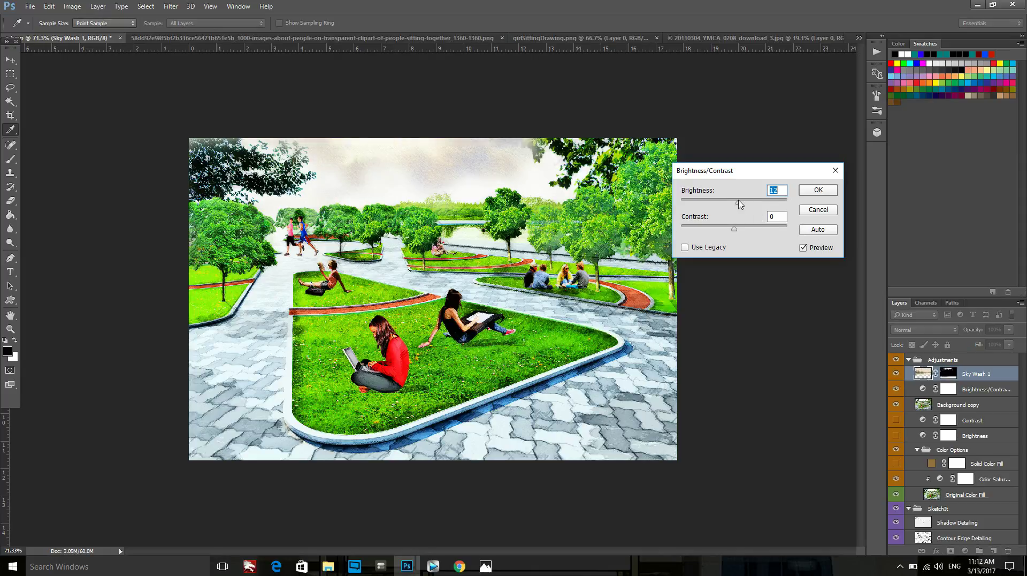
left_click_drag(739, 201, 736, 201)
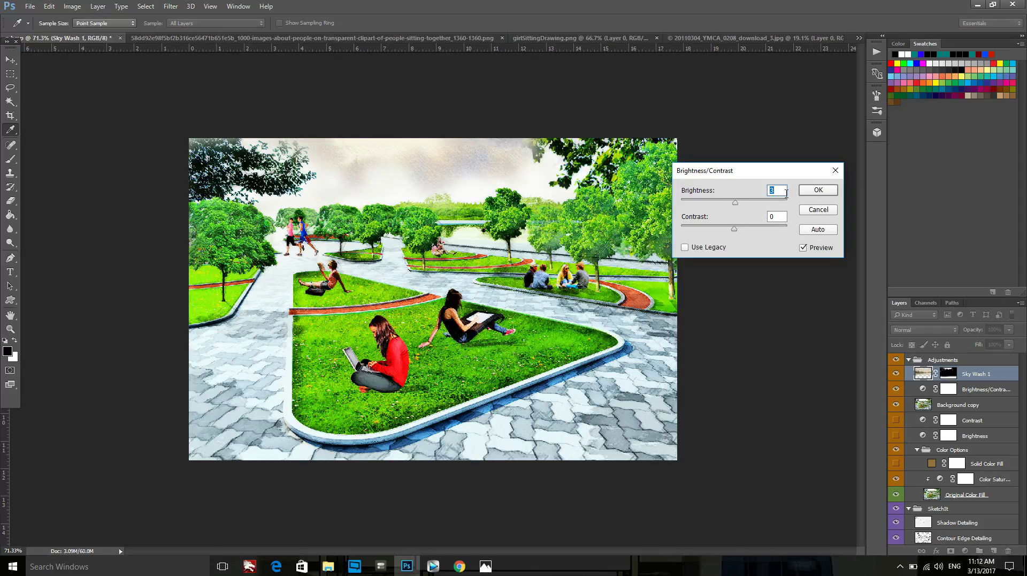
left_click_drag(734, 229, 718, 244)
left_click(818, 190)
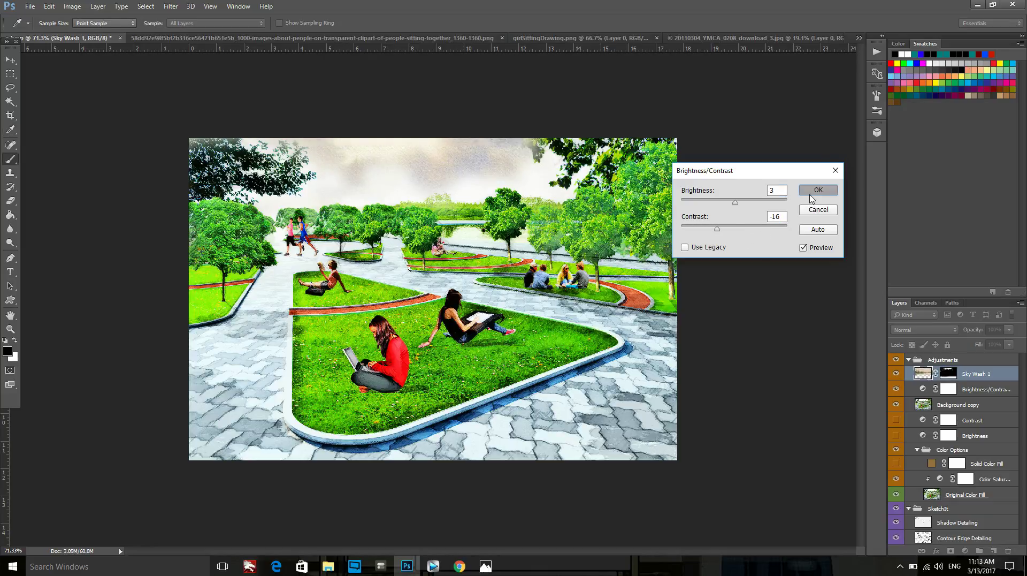
key("b")
scroll(699, 295, "up", 2)
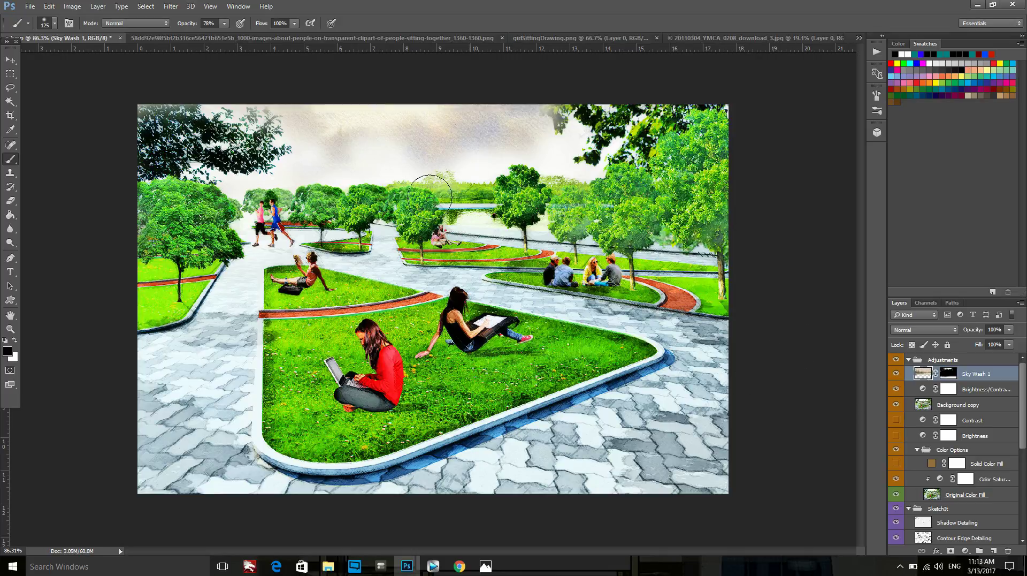
Step: Brush white into the Sky Wash 1 mask to extend the wash across the sky
key("v")
left_click(515, 165)
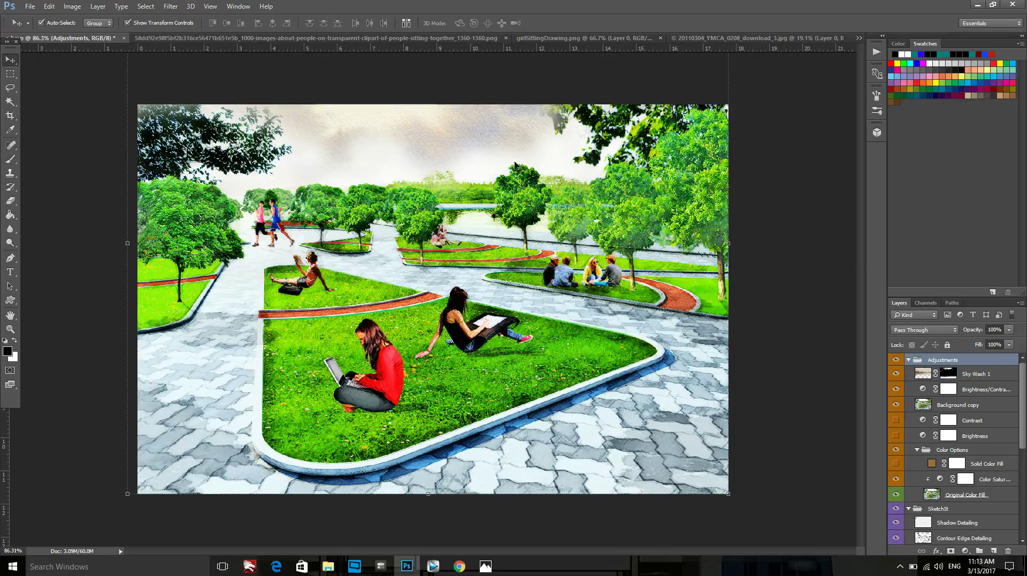
left_click(949, 374)
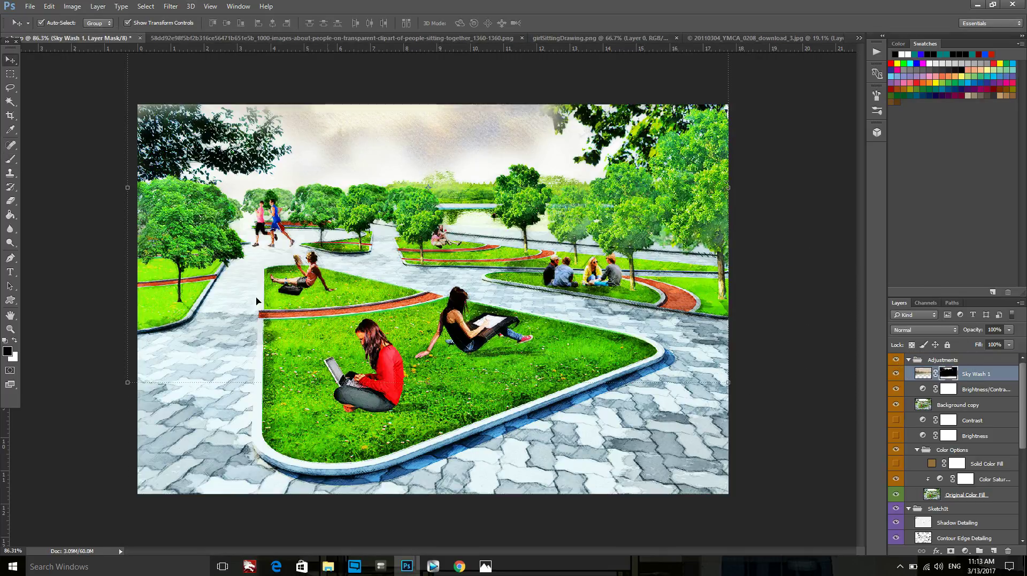
left_click(14, 341)
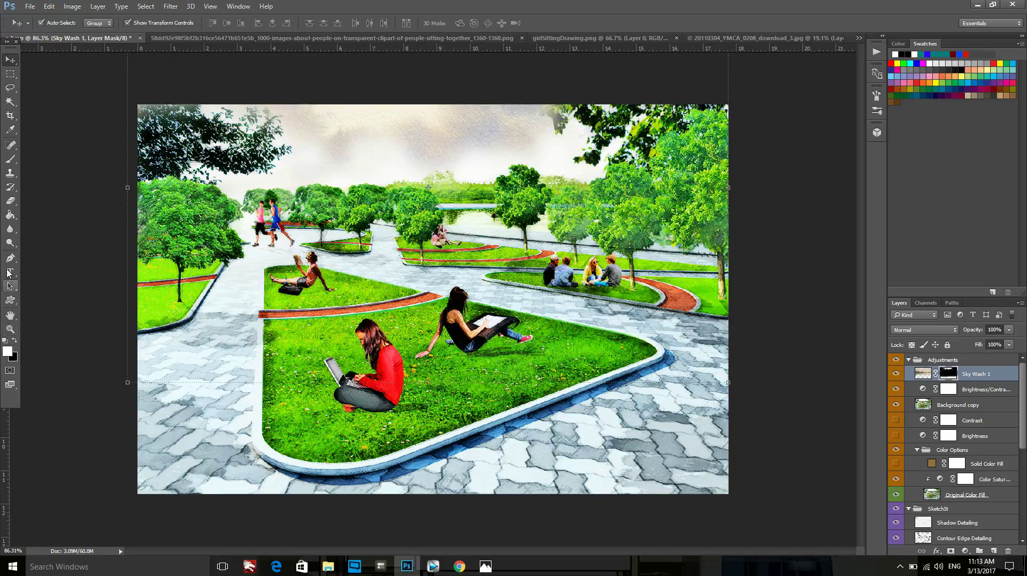
left_click(11, 158)
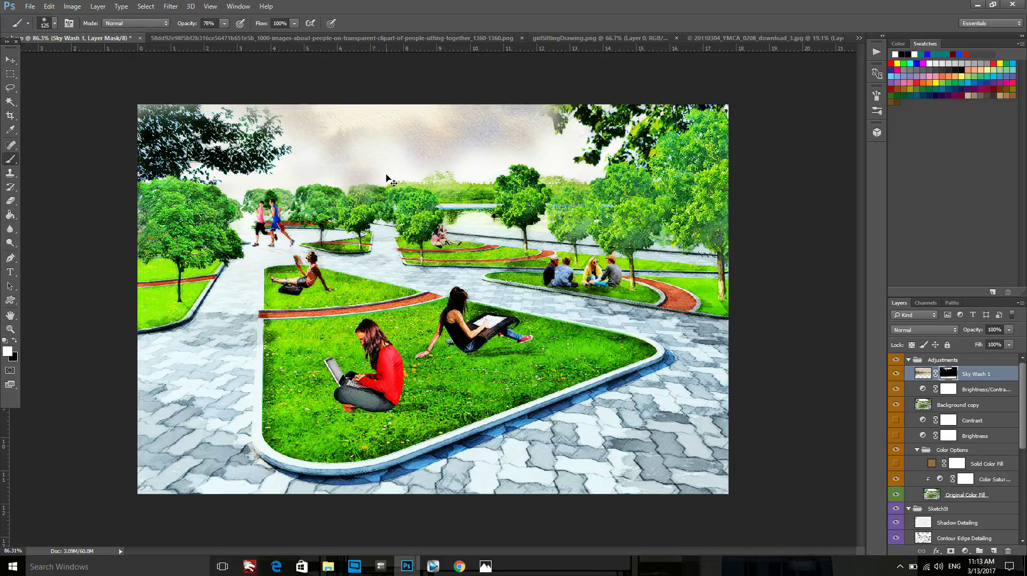
left_click(391, 162)
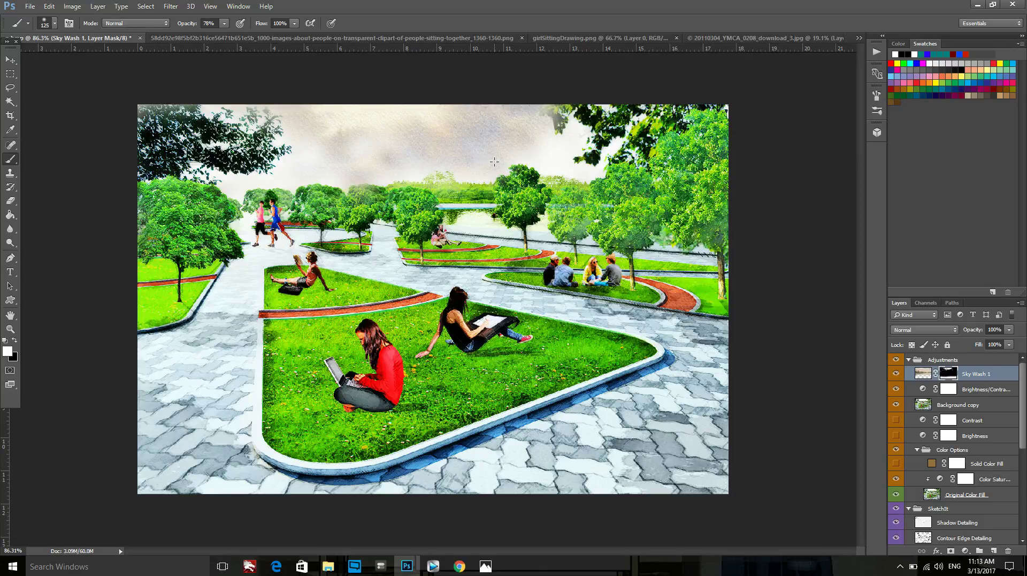
scroll(353, 171, "down", 2)
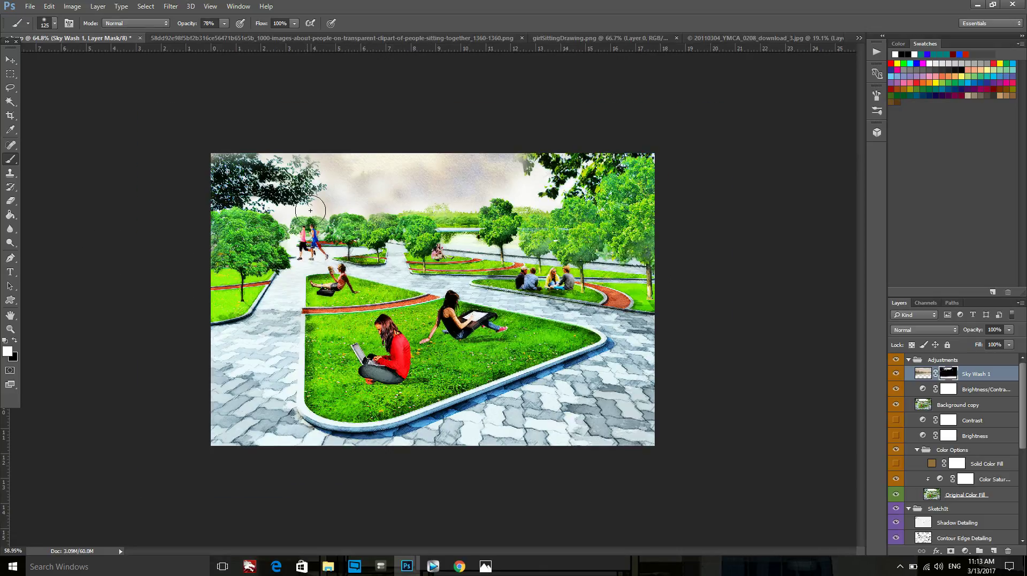
scroll(588, 160, "down", 1)
scroll(530, 166, "up", 2)
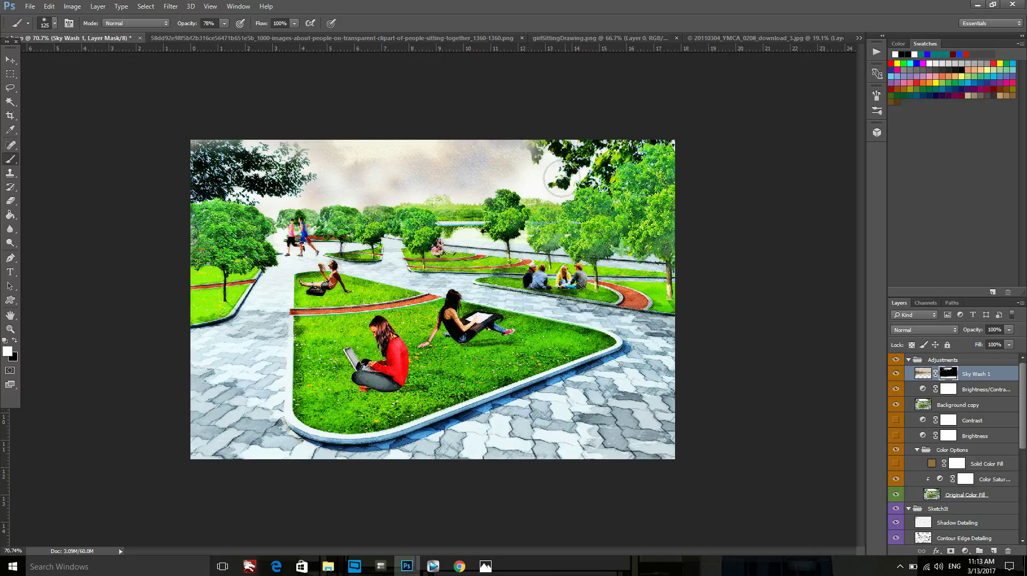
scroll(535, 201, "down", 1)
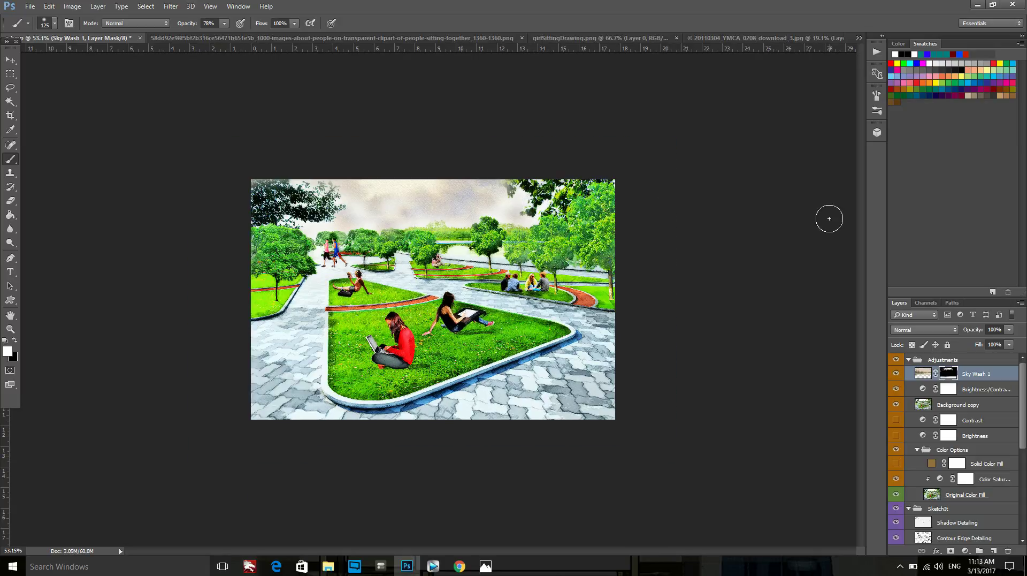
scroll(674, 305, "up", 1)
key("v")
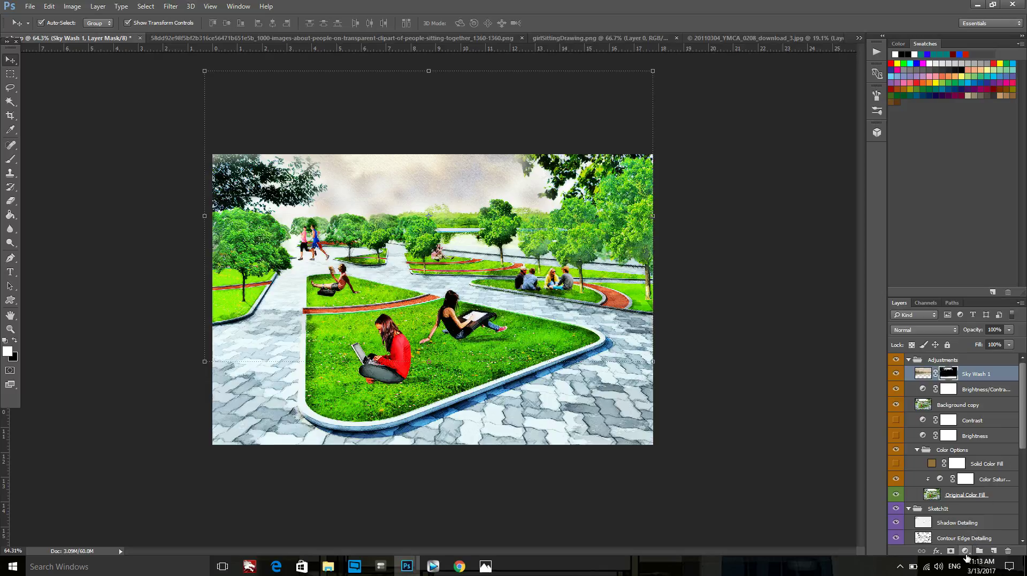
Step: Add a Photo Filter layer using the Orange filter at 18% density
left_click(965, 553)
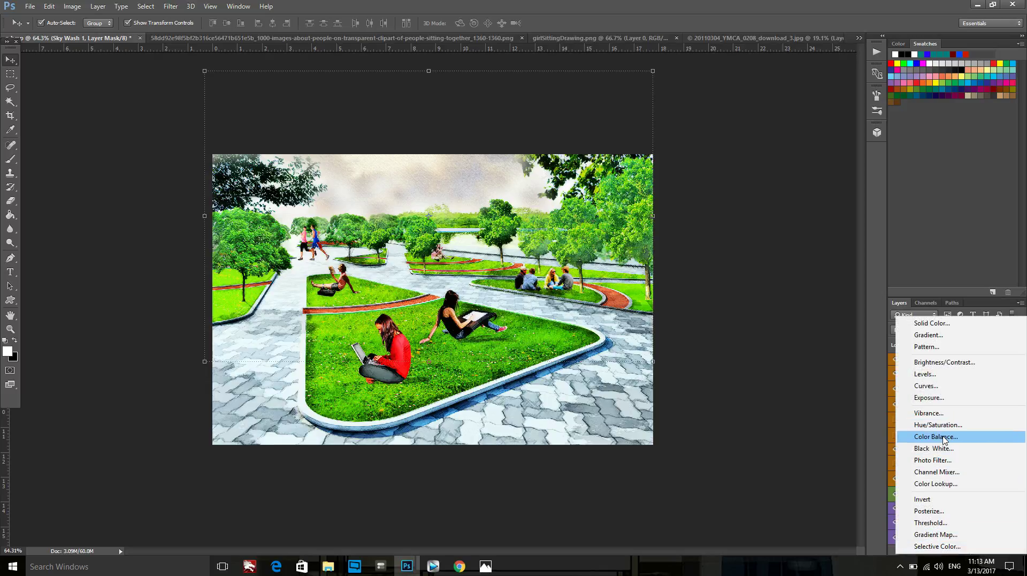
left_click(933, 460)
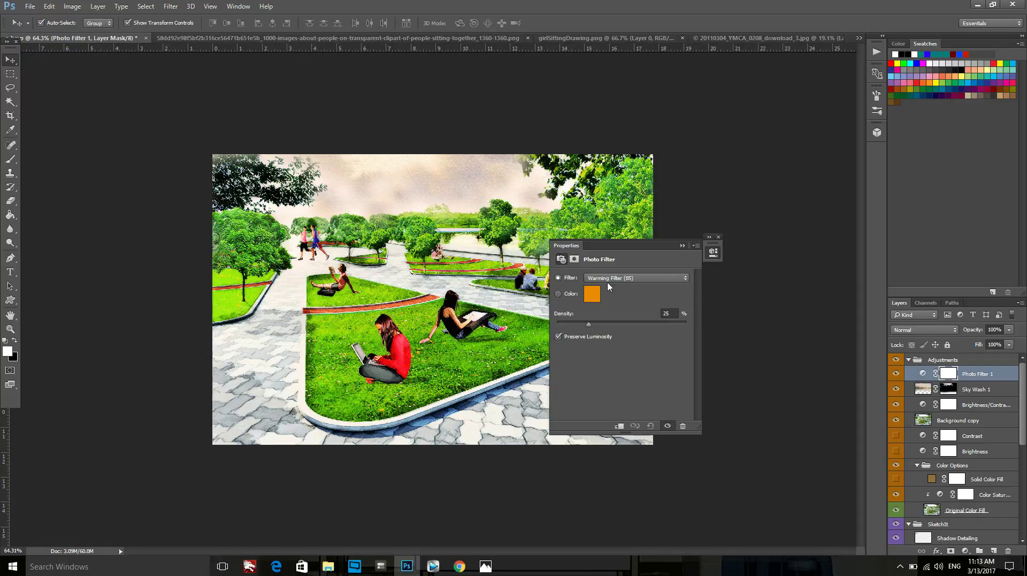
left_click(608, 278)
left_click(599, 348)
left_click(677, 312)
left_click_drag(560, 323, 553, 323)
left_click(713, 251)
scroll(503, 304, "up", 1)
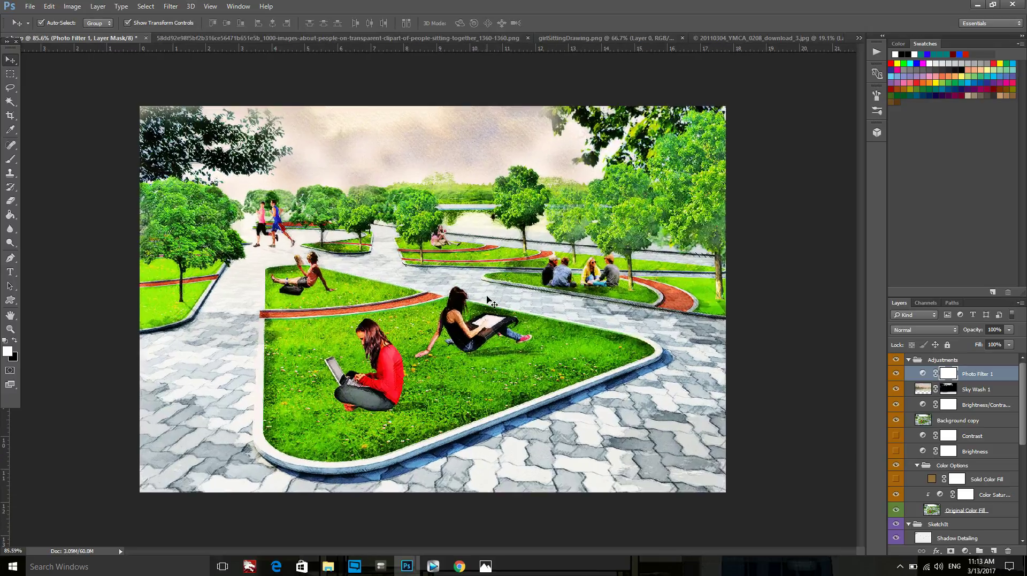
scroll(498, 297, "up", 1)
scroll(502, 290, "down", 1)
Step: Add a Levels layer with input levels 28, 1.08 and 234, toggling it to compare
left_click(966, 552)
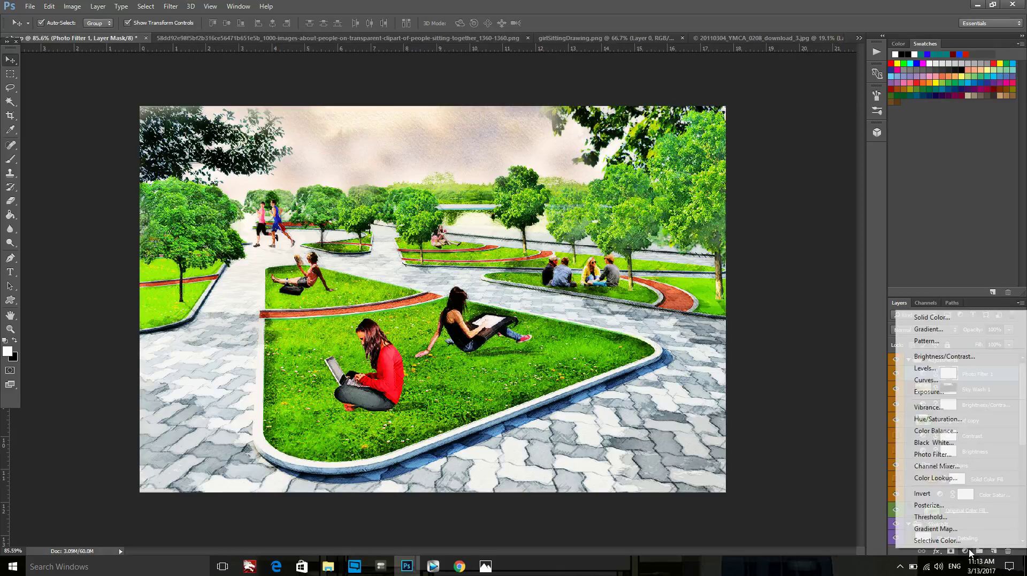
left_click(945, 369)
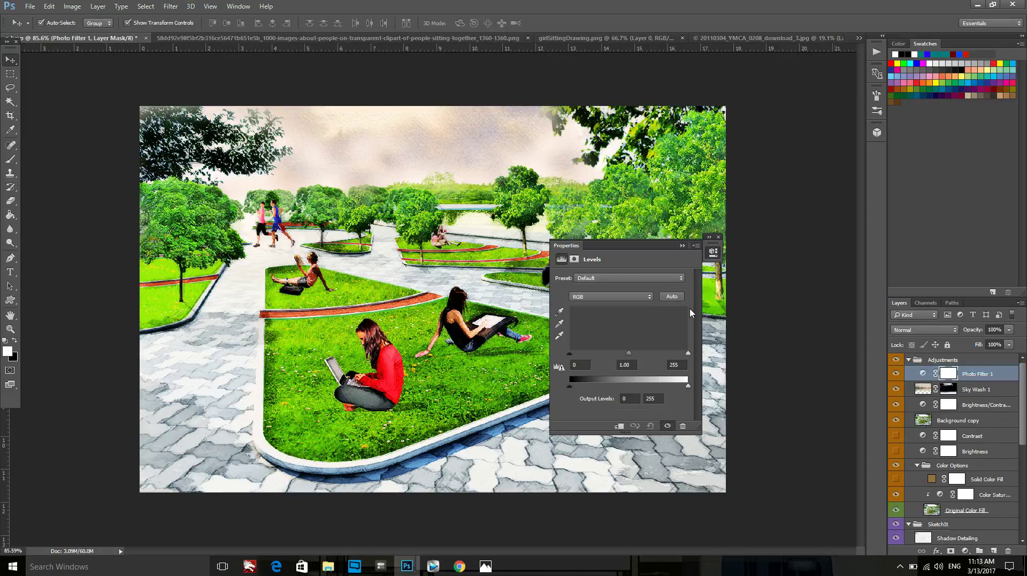
mouse_move(663, 242)
left_mouse_down()
mouse_move(792, 233)
mouse_move(830, 252)
left_mouse_up()
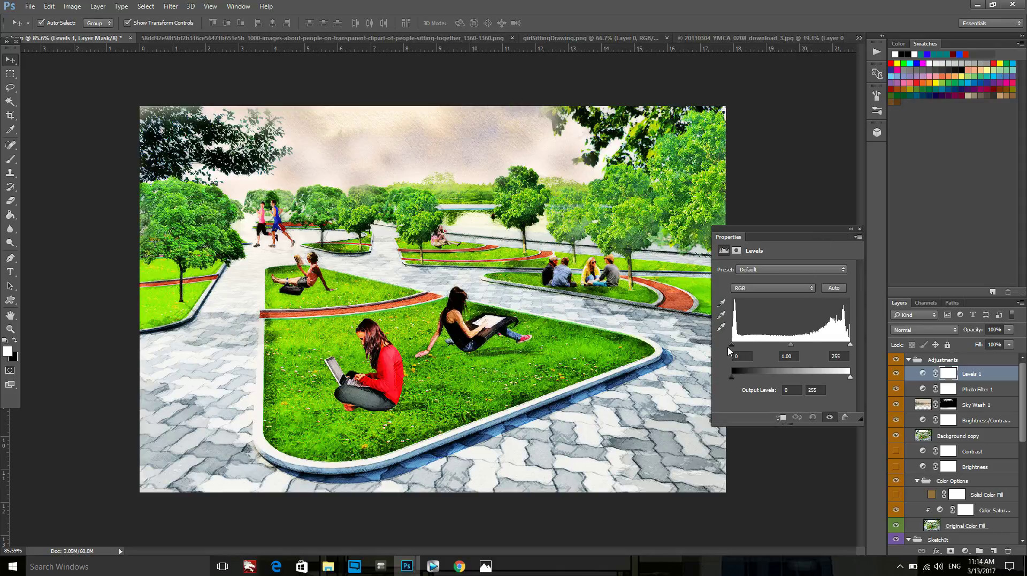
left_click_drag(731, 347, 747, 347)
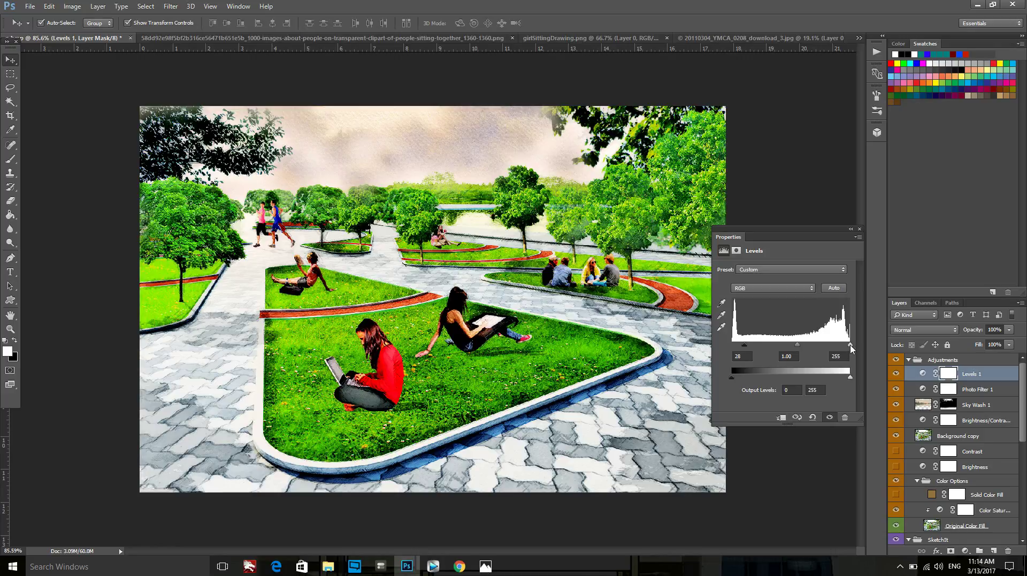
left_click_drag(850, 346, 841, 346)
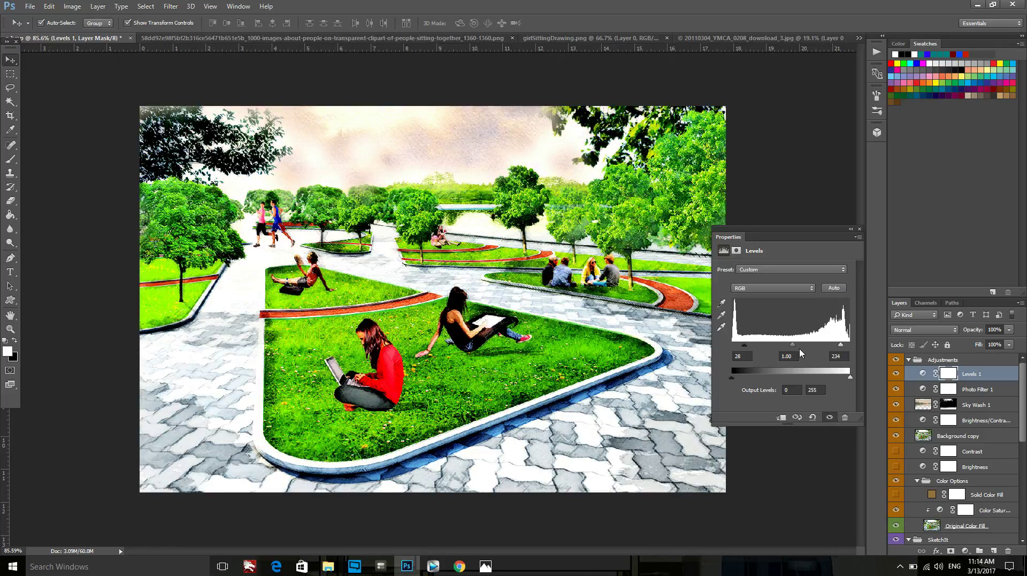
left_click_drag(794, 347, 785, 345)
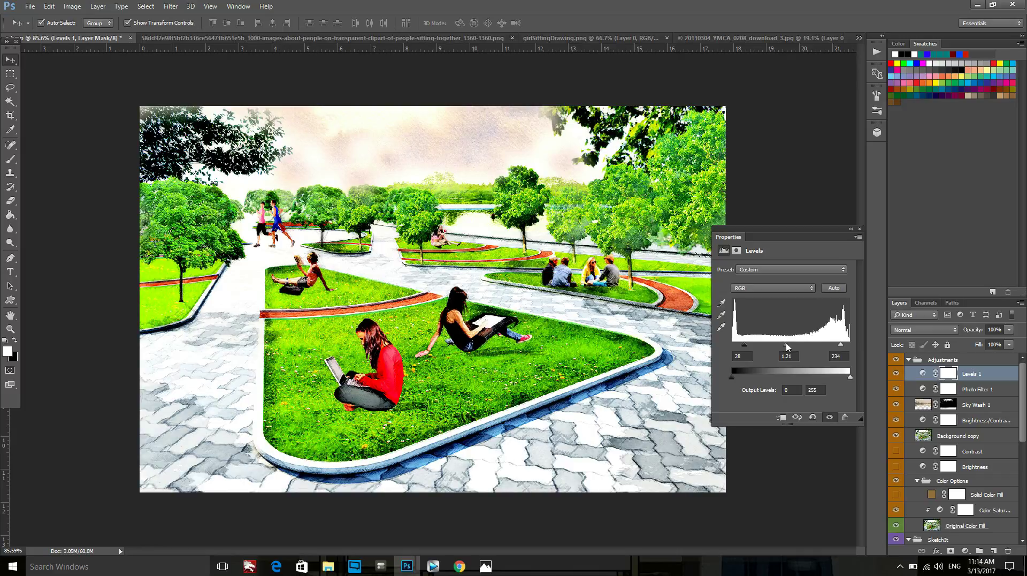
left_click_drag(791, 352, 794, 353)
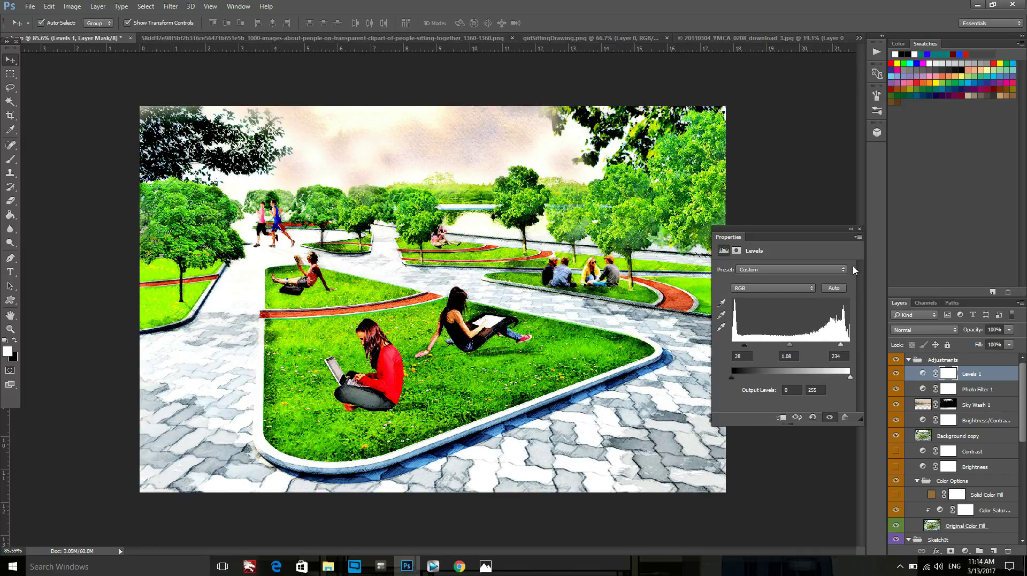
left_click(860, 230)
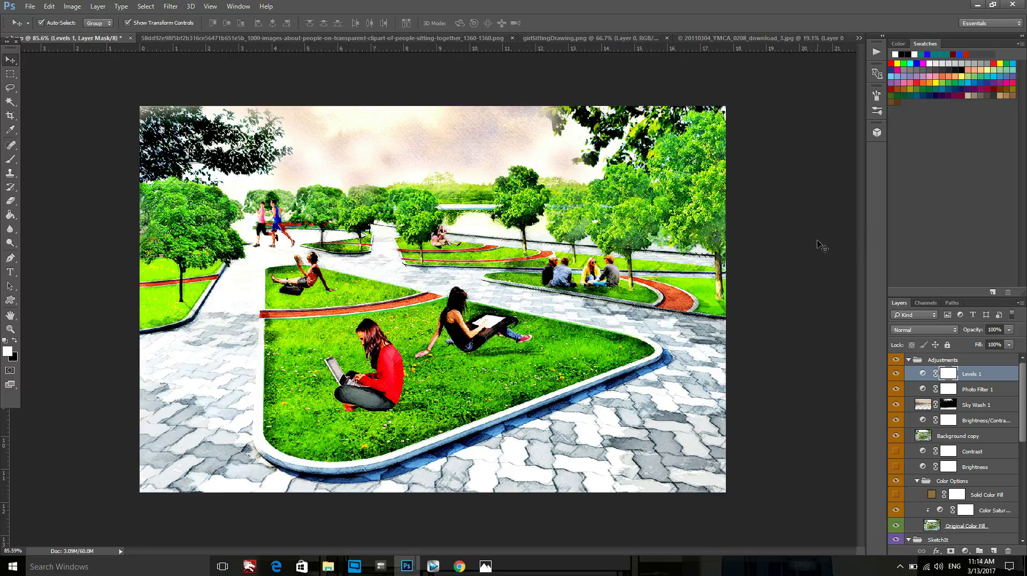
left_click(898, 372)
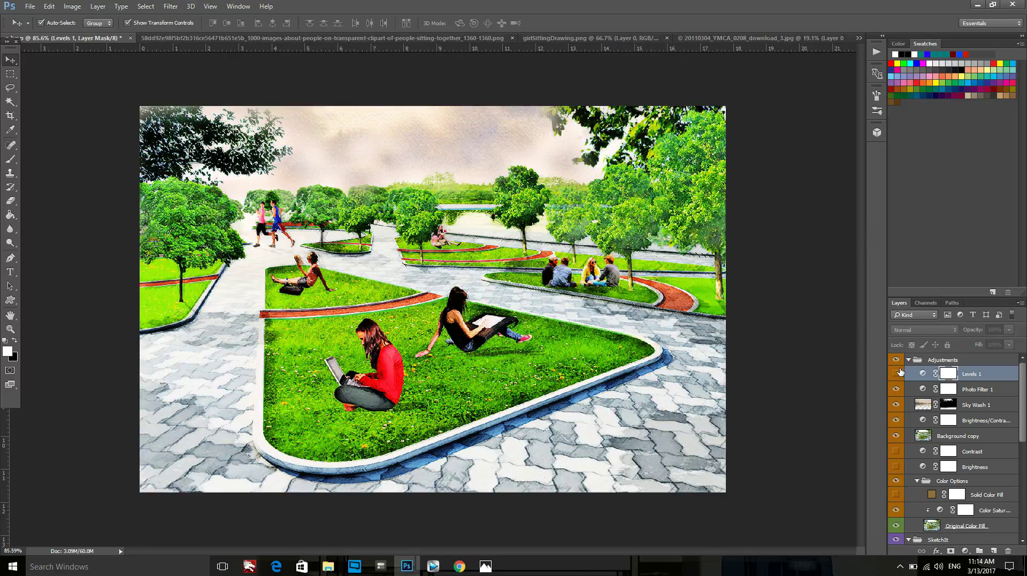
left_click(899, 372)
key("ctrl+minus")
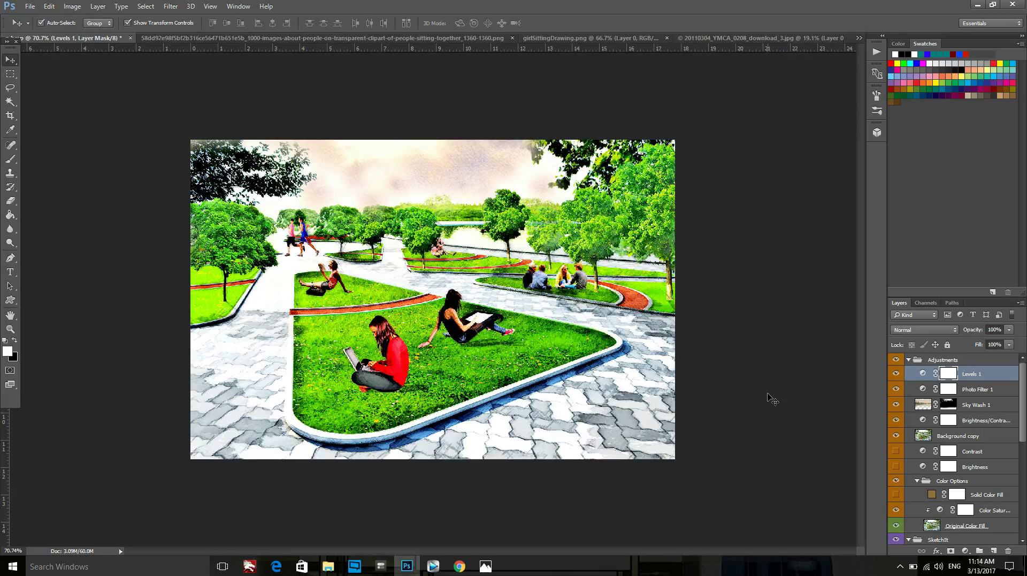
scroll(764, 435, "up", 1)
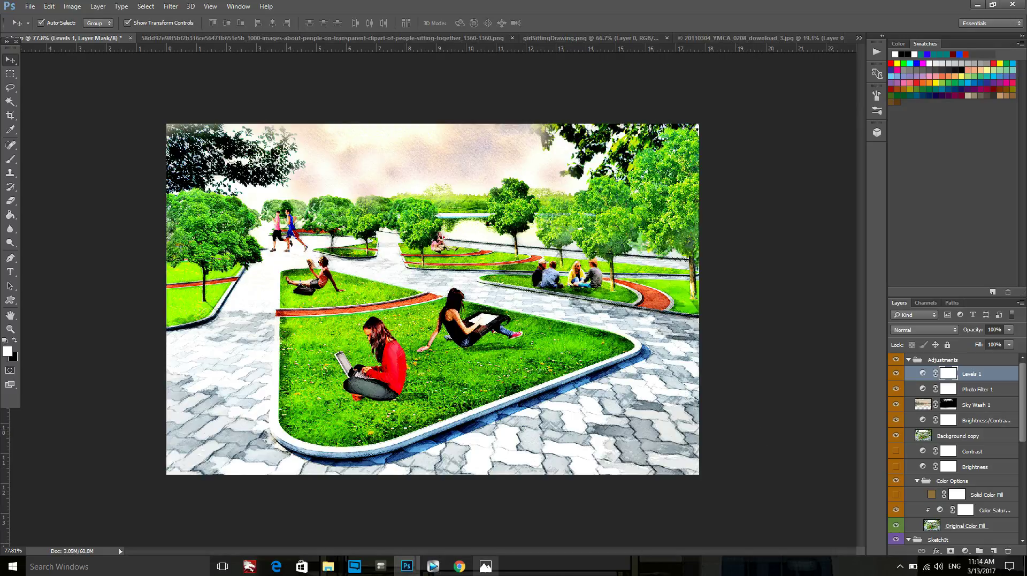
Step: Show p sketch.png in a restored Photos window placed beside the canvas
left_click(479, 567)
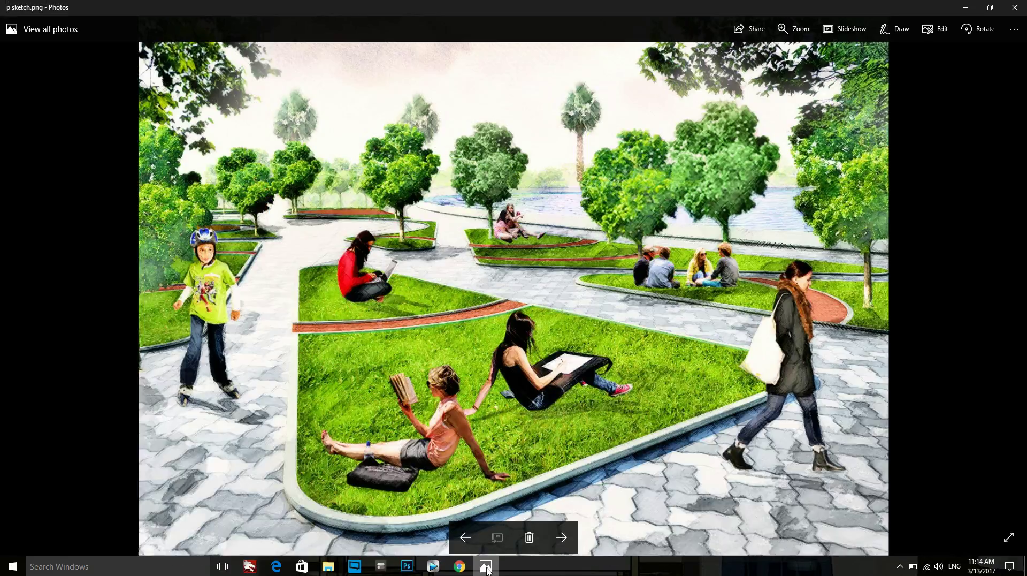
left_click(990, 9)
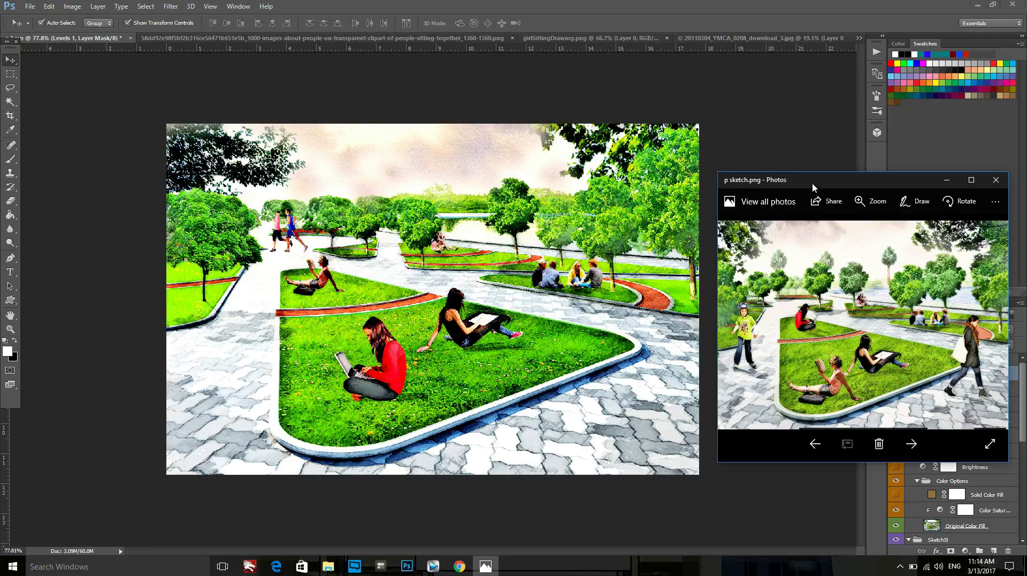
left_click_drag(812, 182, 796, 173)
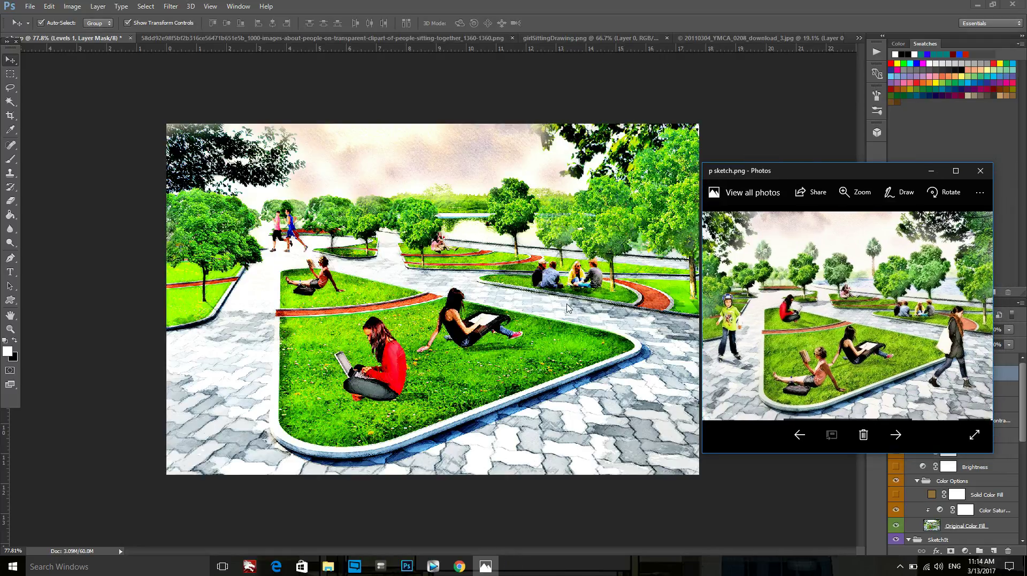